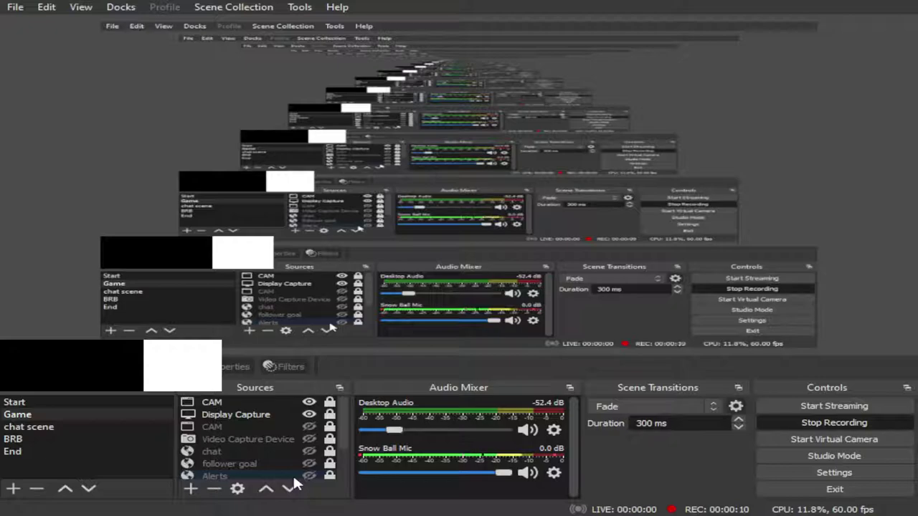
Open the CAM source properties and leave the capture method on BitBlt.
{"action": "double_click", "coordinate": [277, 402]}
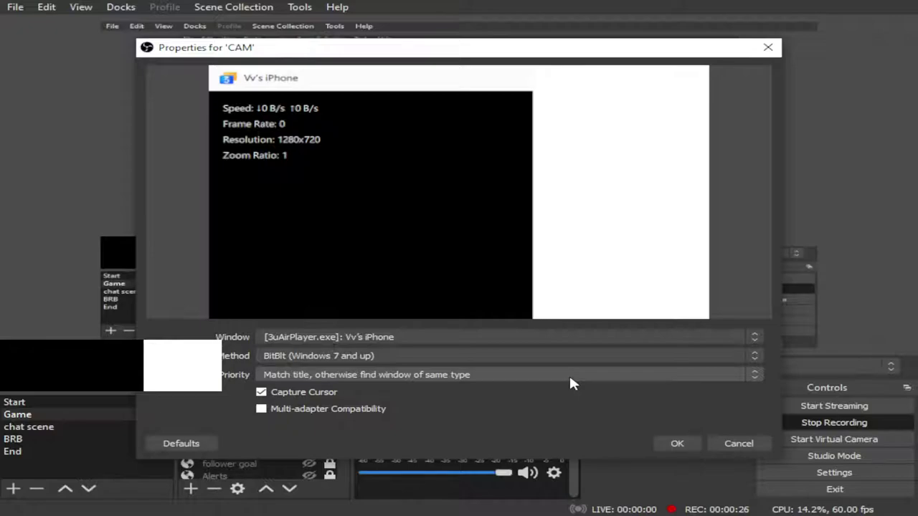
{"action": "left_click", "coordinate": [457, 356]}
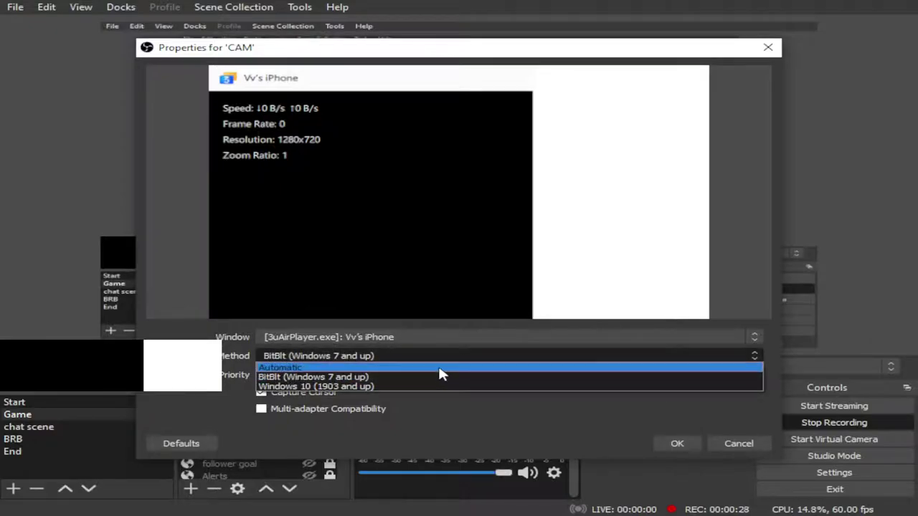
{"action": "left_click", "coordinate": [440, 368]}
{"action": "left_click", "coordinate": [438, 350]}
{"action": "left_click", "coordinate": [430, 377]}
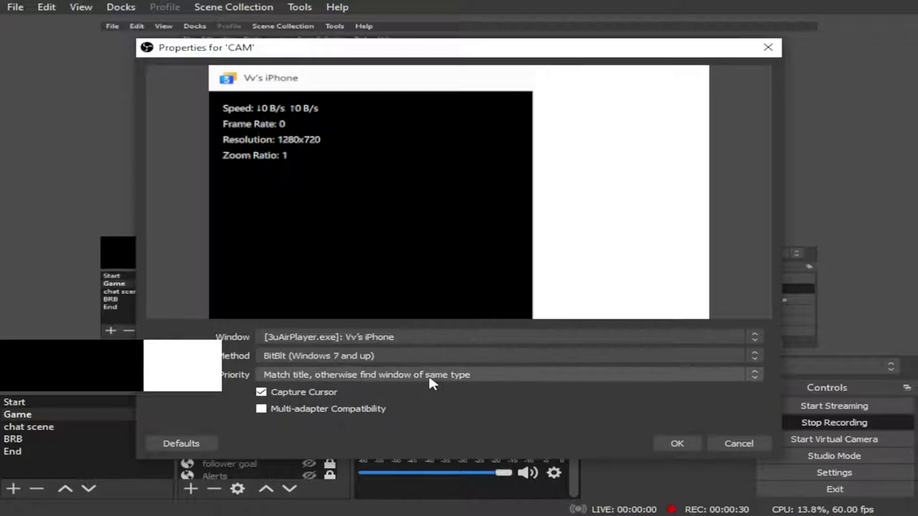
{"action": "left_click", "coordinate": [681, 442]}
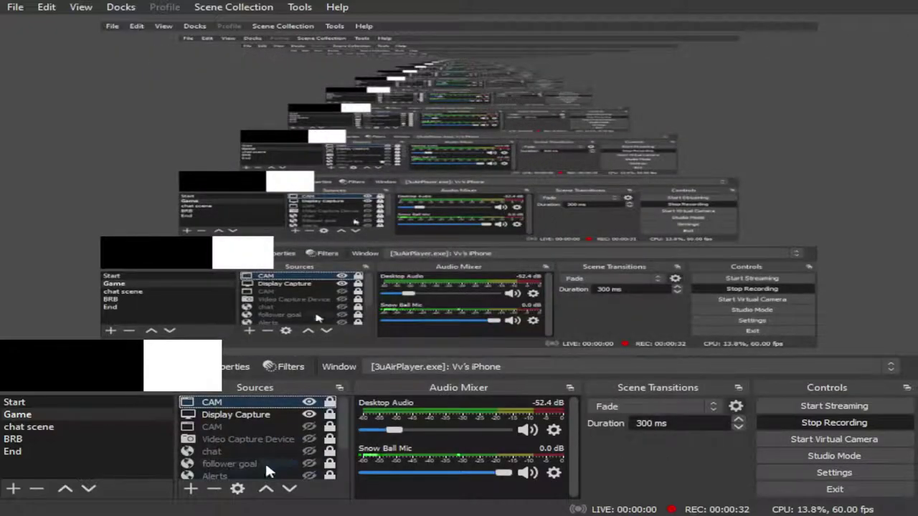
Switch the CAM capture method to Windows 10 (1903 and up) and apply it.
{"action": "double_click", "coordinate": [274, 402]}
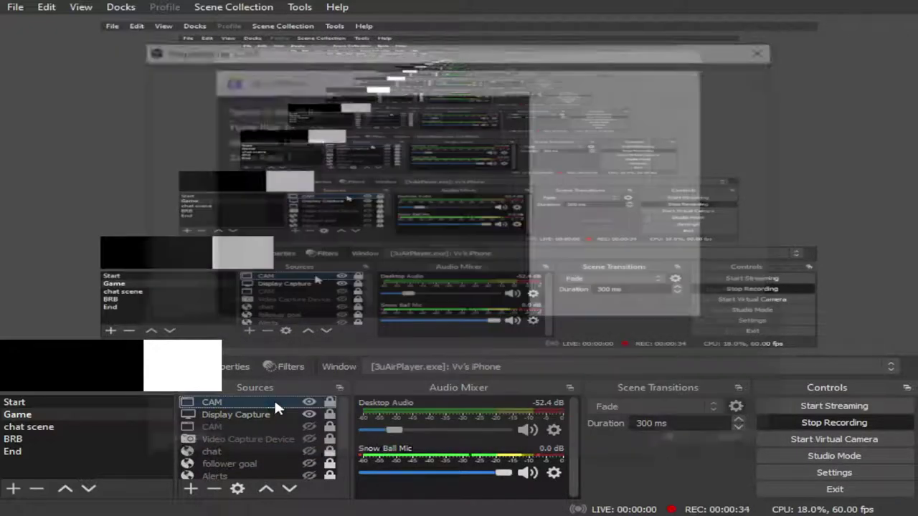
{"action": "left_click", "coordinate": [338, 355]}
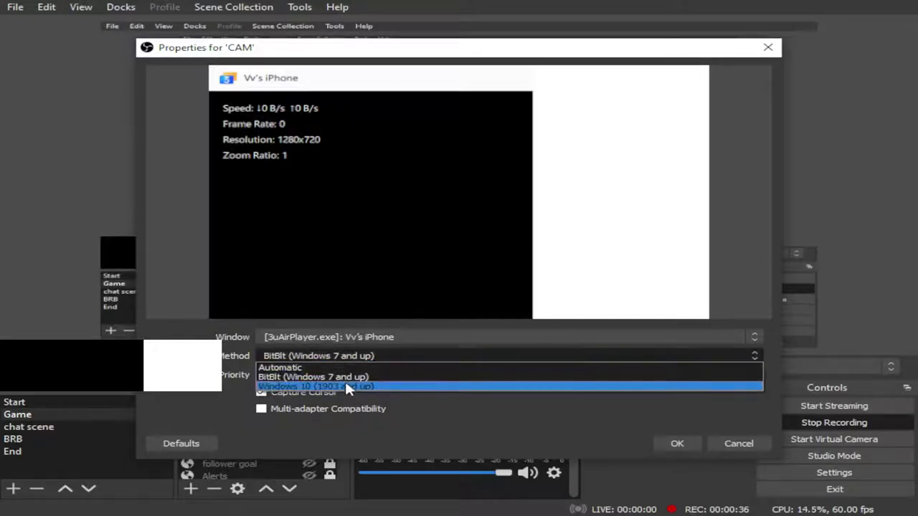
{"action": "left_click", "coordinate": [346, 387]}
{"action": "left_click", "coordinate": [354, 358]}
{"action": "left_click", "coordinate": [368, 375]}
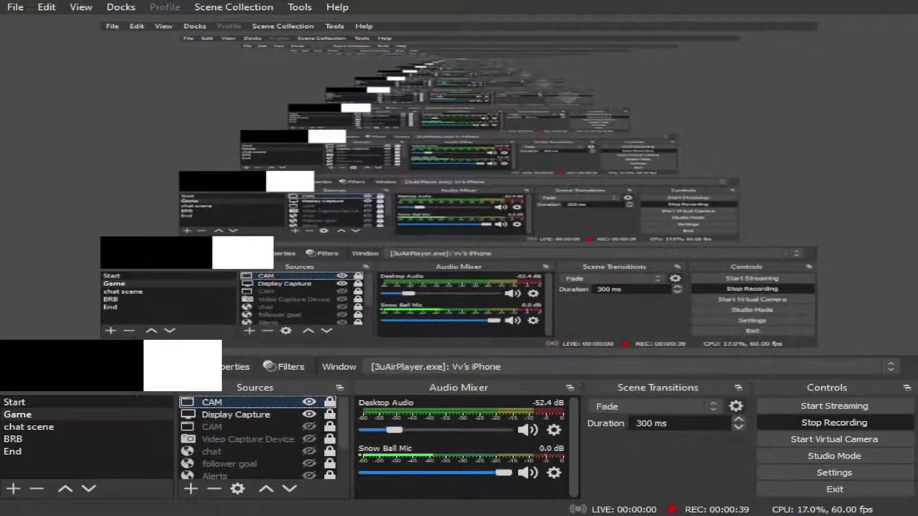
{"action": "left_click", "coordinate": [676, 443]}
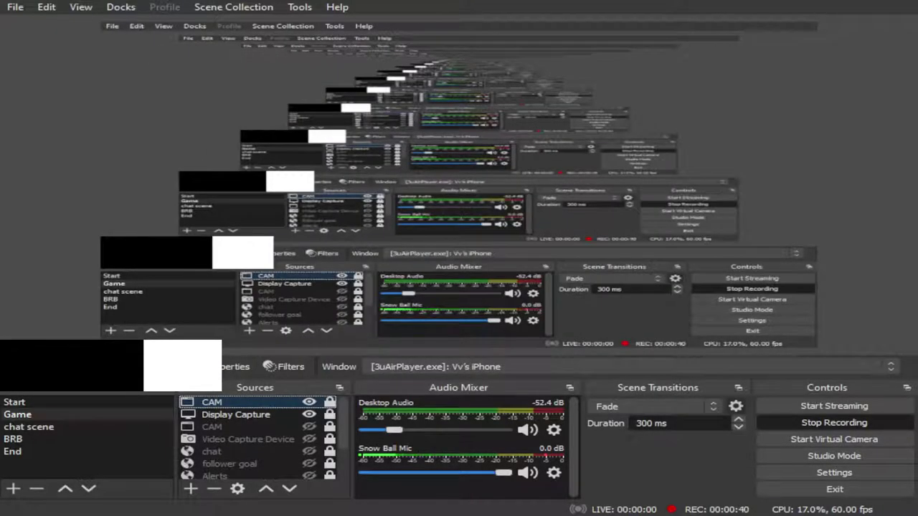
Bring the iPhone mirror window forward and move it to the screen centre.
{"action": "left_click", "coordinate": [298, 482]}
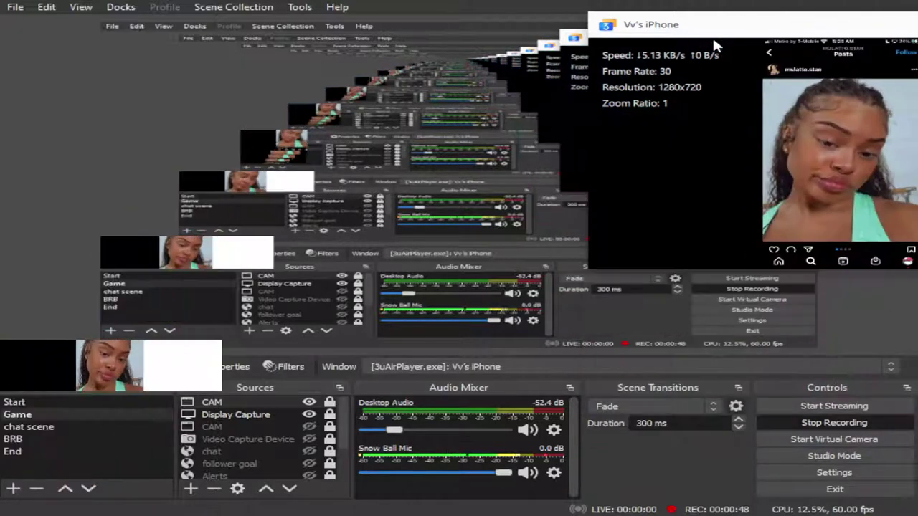
{"action": "mouse_move", "coordinate": [725, 33]}
{"action": "left_mouse_down"}
{"action": "mouse_move", "coordinate": [500, 65]}
{"action": "mouse_move", "coordinate": [521, 69]}
{"action": "left_mouse_up"}
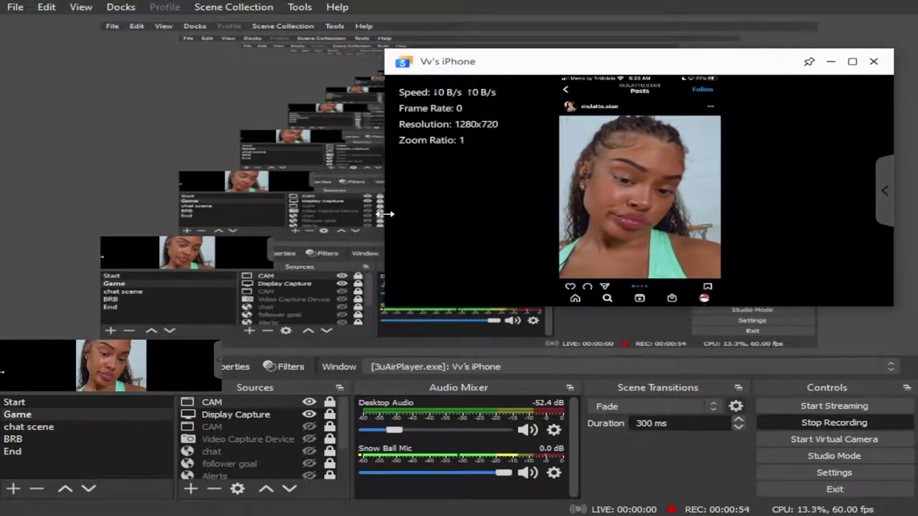
{"action": "left_click_drag", "start_coordinate": [386, 225], "coordinate": [455, 201]}
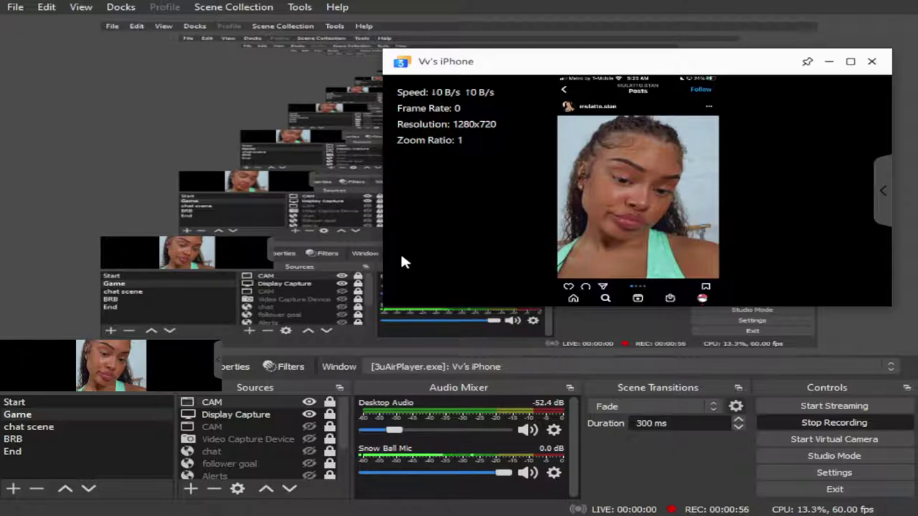
Rotate the phone mirror until the video stands upright in portrait, then minimize it.
{"action": "left_click", "coordinate": [879, 203]}
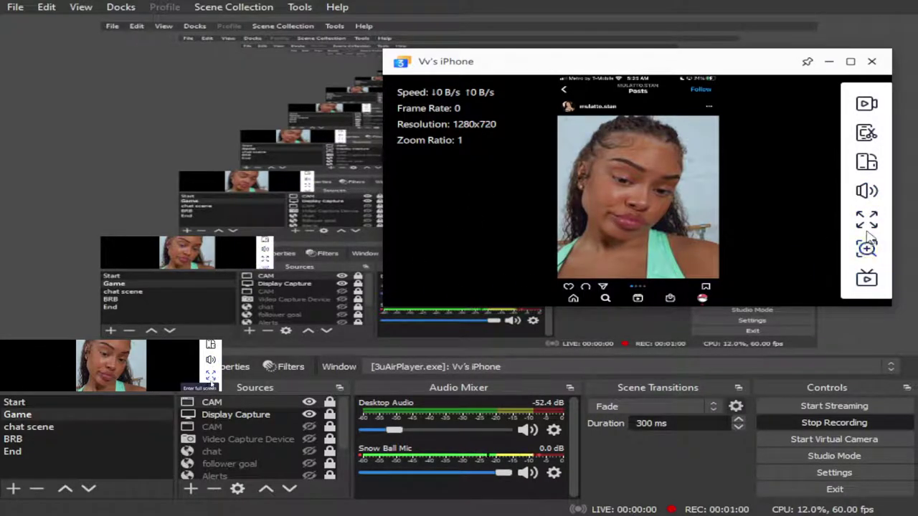
{"action": "left_click", "coordinate": [866, 164]}
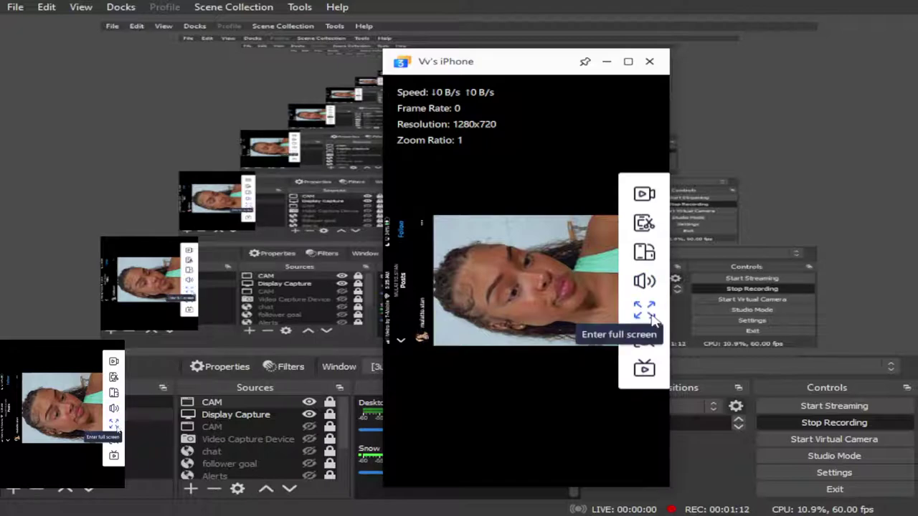
{"action": "left_click", "coordinate": [644, 257]}
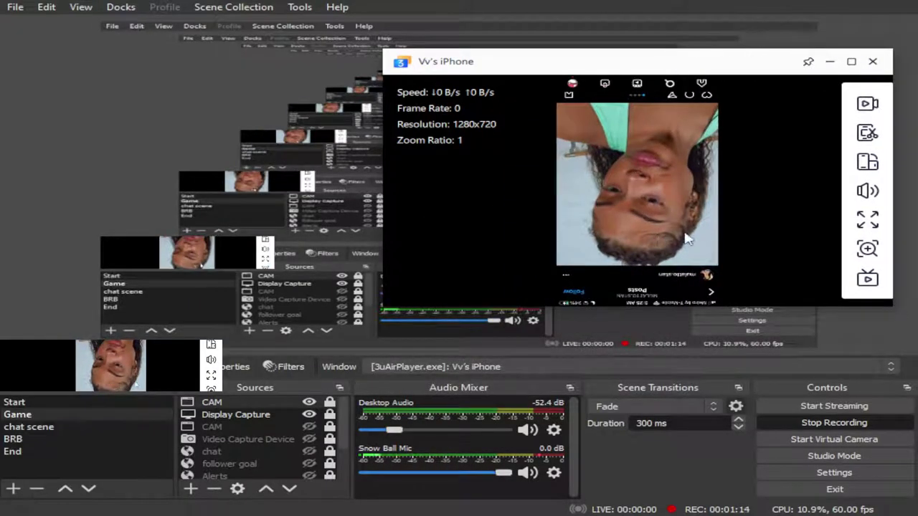
{"action": "left_click", "coordinate": [866, 160]}
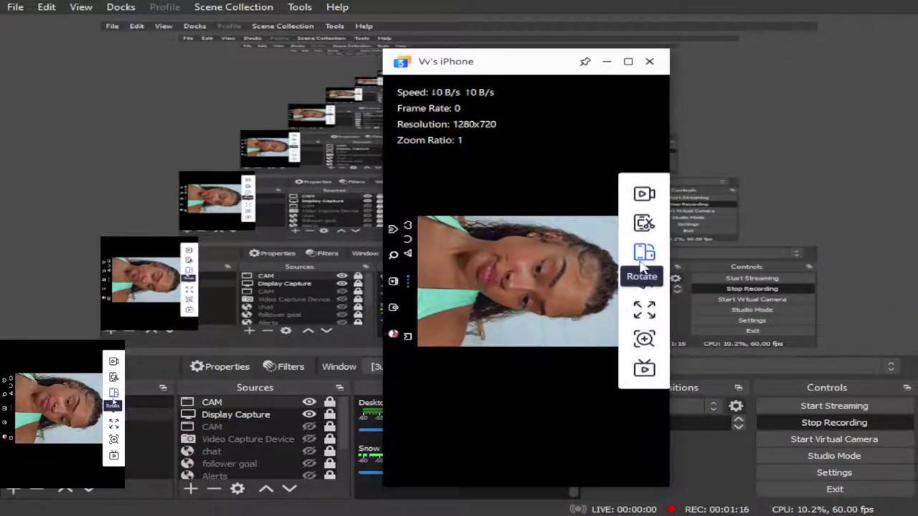
{"action": "left_click", "coordinate": [644, 253]}
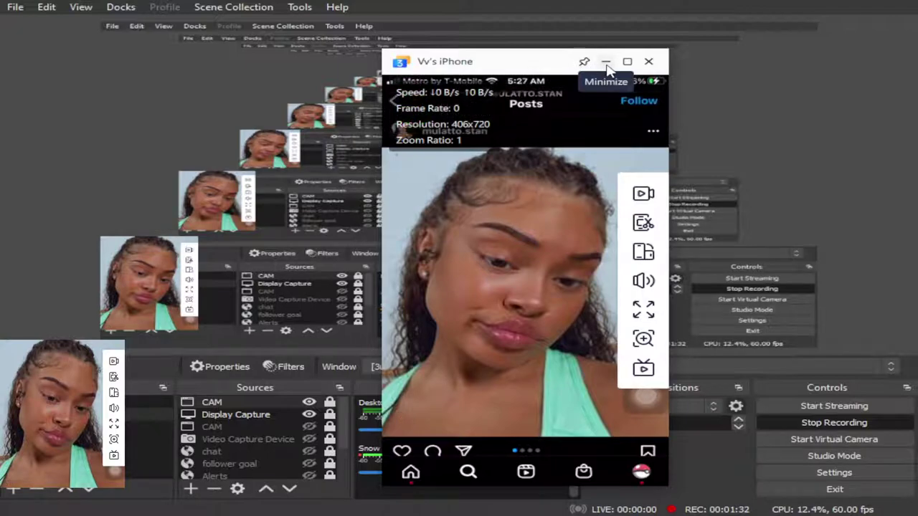
{"action": "mouse_move", "coordinate": [529, 68]}
{"action": "left_mouse_down"}
{"action": "mouse_move", "coordinate": [560, 66]}
{"action": "mouse_move", "coordinate": [541, 41]}
{"action": "left_mouse_up"}
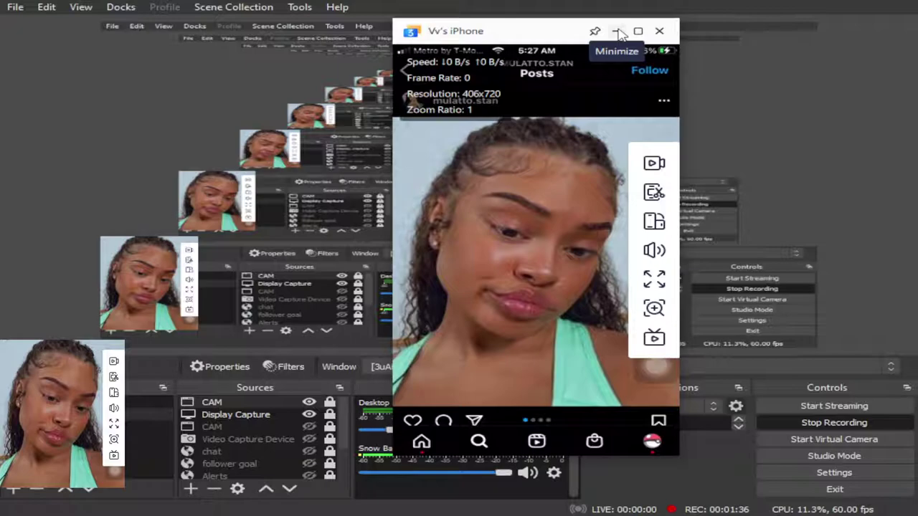
{"action": "left_click", "coordinate": [618, 33]}
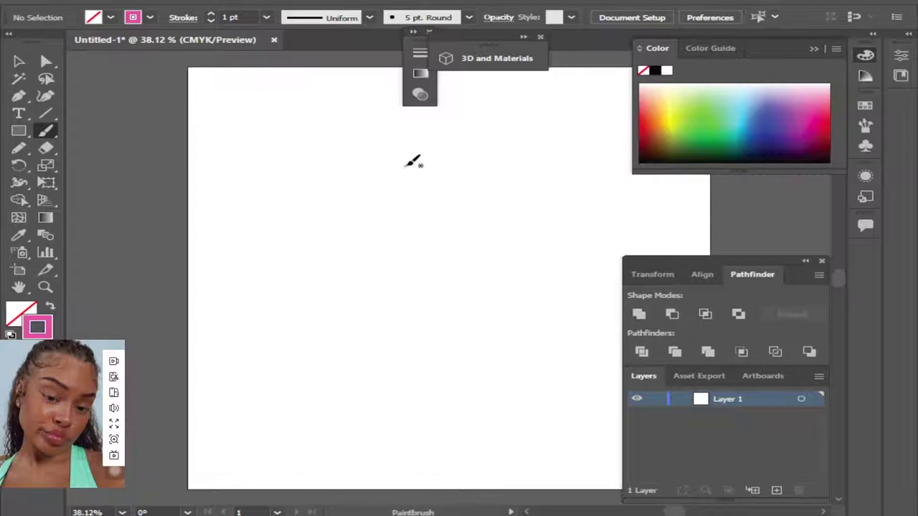
Draw five pink brush strokes curving down the left side of the head.
{"action": "mouse_move", "coordinate": [396, 160]}
{"action": "left_mouse_down"}
{"action": "mouse_move", "coordinate": [354, 228]}
{"action": "mouse_move", "coordinate": [345, 262]}
{"action": "left_mouse_up"}
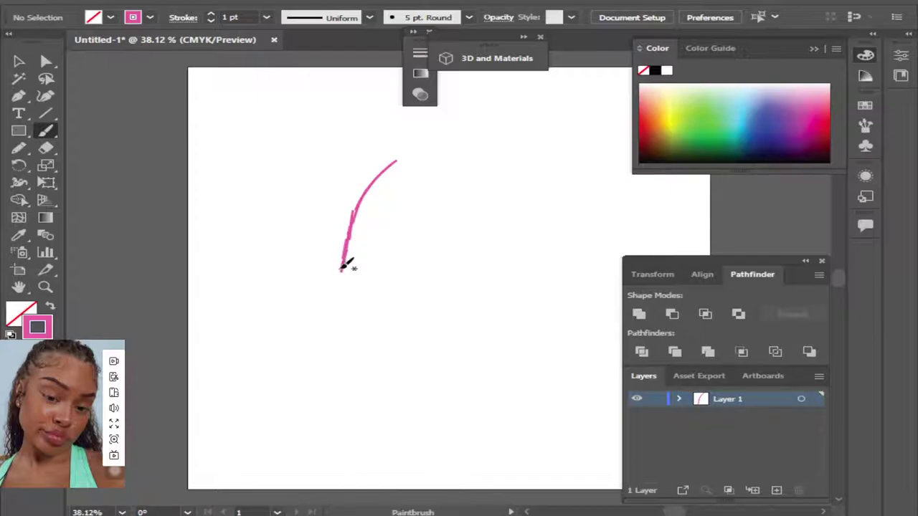
{"action": "left_click_drag", "start_coordinate": [342, 268], "coordinate": [339, 315]}
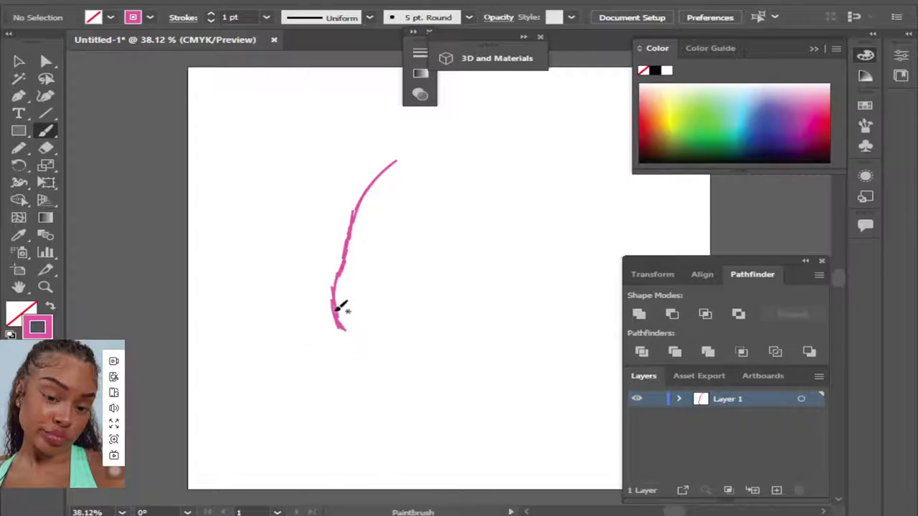
{"action": "left_click_drag", "start_coordinate": [342, 307], "coordinate": [363, 346]}
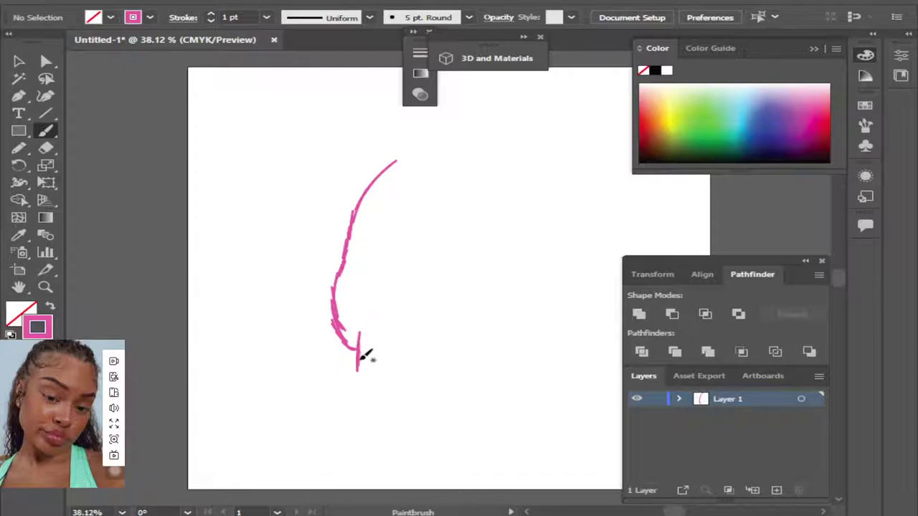
{"action": "left_click_drag", "start_coordinate": [359, 333], "coordinate": [359, 388]}
{"action": "left_click_drag", "start_coordinate": [357, 356], "coordinate": [389, 424]}
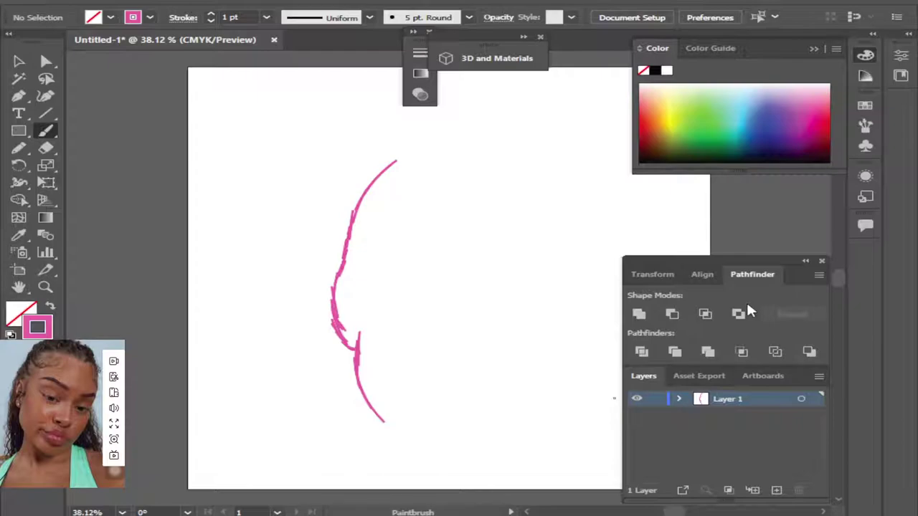
{"action": "key", "text": "ctrl+minus"}
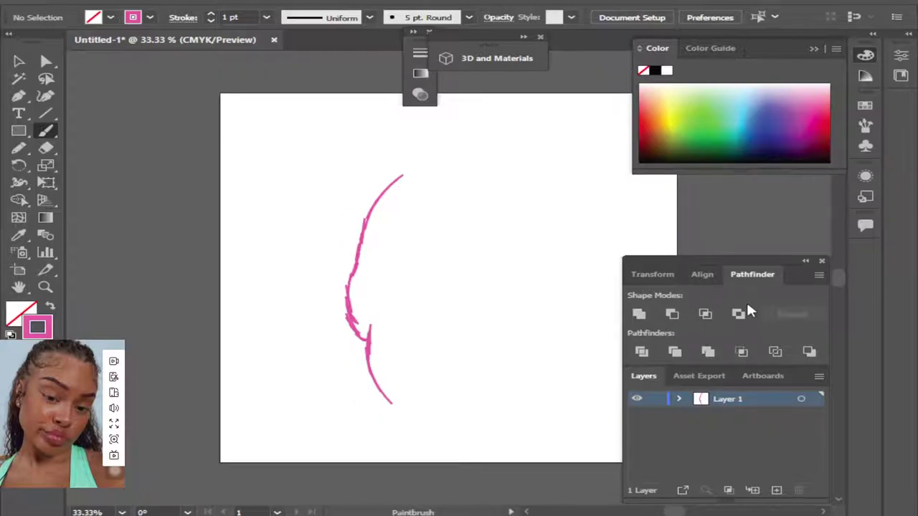
Zoom out to 25% and extend the pink outline up over the crown.
{"action": "key", "text": "ctrl+minus"}
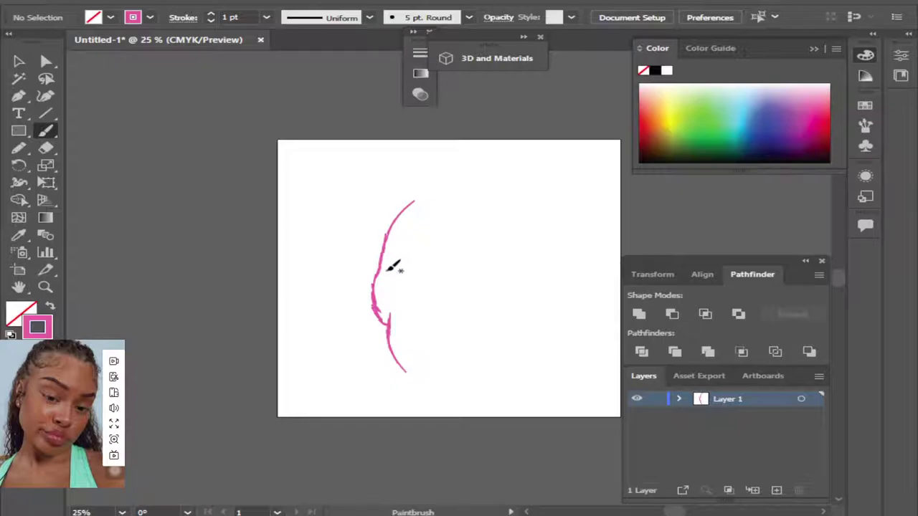
{"action": "left_click_drag", "start_coordinate": [393, 238], "coordinate": [426, 189]}
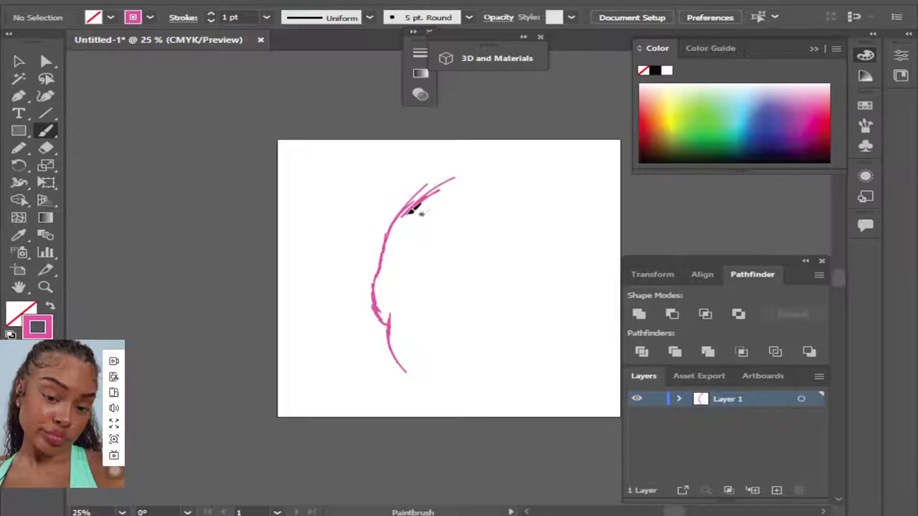
{"action": "mouse_move", "coordinate": [415, 207]}
{"action": "left_mouse_down"}
{"action": "mouse_move", "coordinate": [481, 177]}
{"action": "mouse_move", "coordinate": [524, 179]}
{"action": "left_mouse_up"}
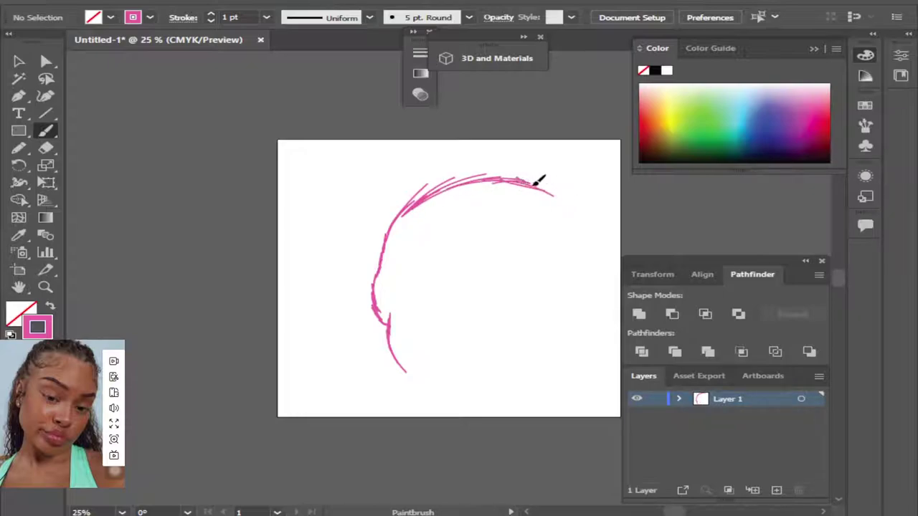
{"action": "mouse_move", "coordinate": [536, 180]}
{"action": "left_mouse_down"}
{"action": "mouse_move", "coordinate": [582, 228]}
{"action": "mouse_move", "coordinate": [580, 290]}
{"action": "left_mouse_up"}
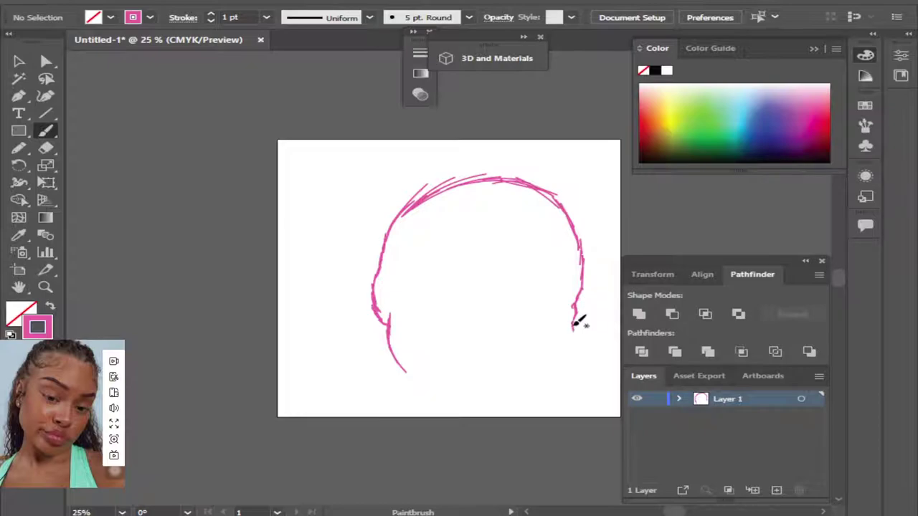
Sketch the right side of the head down to the jaw and chin.
{"action": "mouse_move", "coordinate": [574, 327]}
{"action": "left_mouse_down"}
{"action": "mouse_move", "coordinate": [565, 370]}
{"action": "mouse_move", "coordinate": [526, 425]}
{"action": "left_mouse_up"}
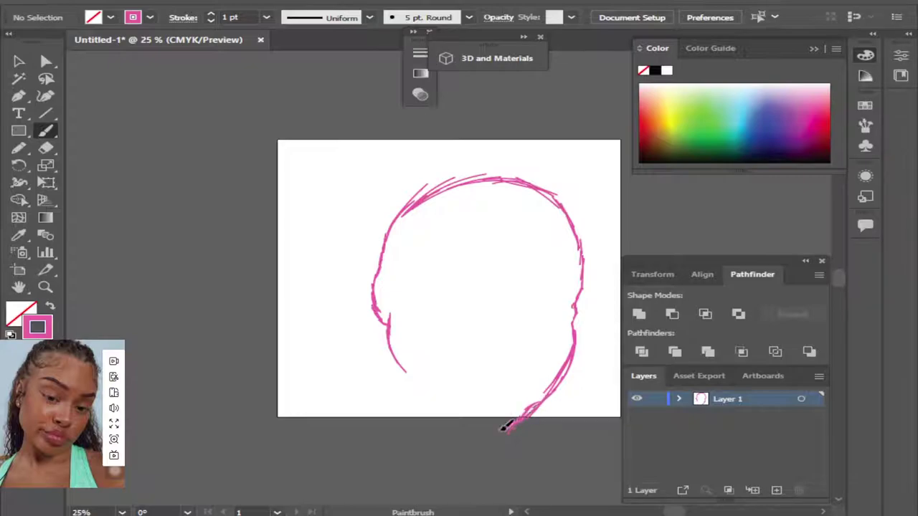
{"action": "left_click_drag", "start_coordinate": [493, 427], "coordinate": [473, 428]}
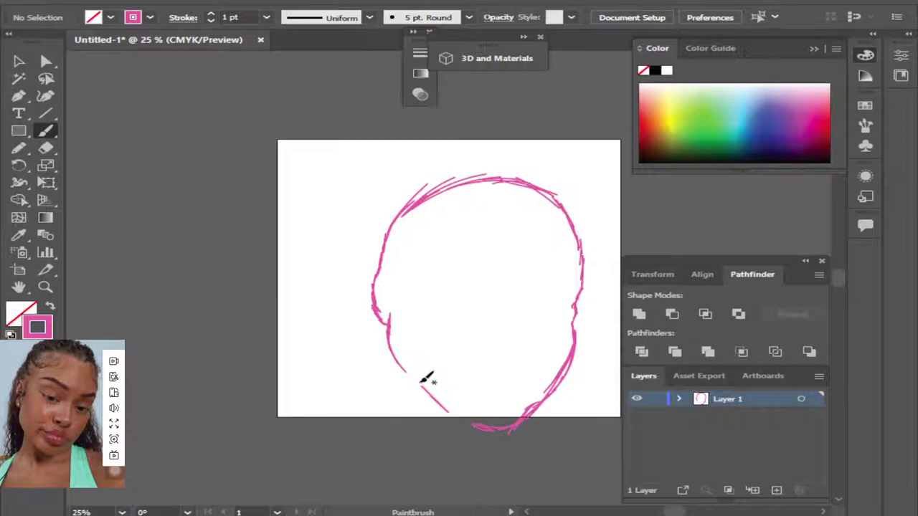
{"action": "left_click_drag", "start_coordinate": [423, 387], "coordinate": [445, 404]}
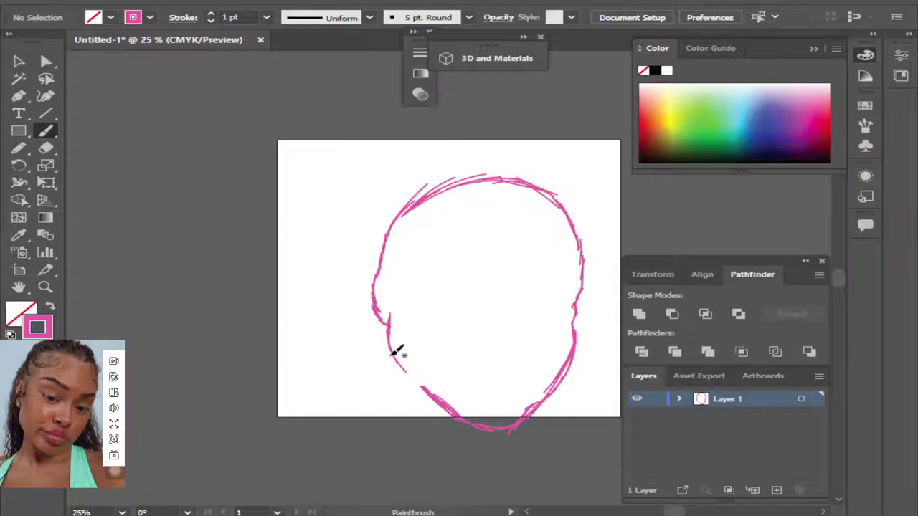
{"action": "left_click_drag", "start_coordinate": [392, 357], "coordinate": [396, 399]}
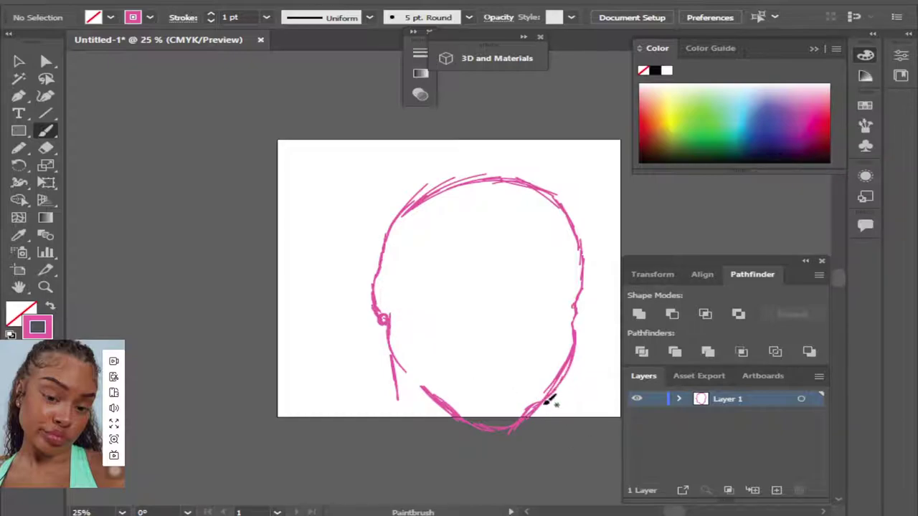
{"action": "left_click", "coordinate": [23, 59]}
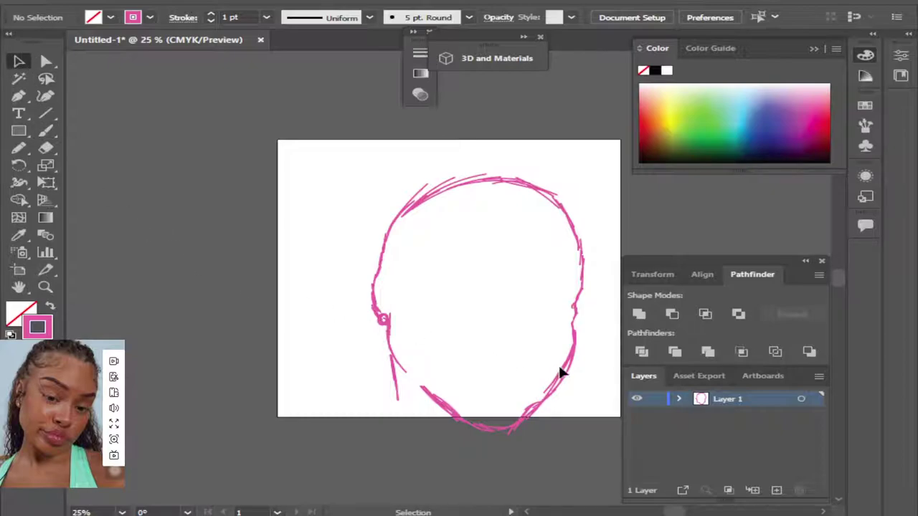
Delete the lower-right outline stroke and redraw the right cheek and chin lines.
{"action": "left_click", "coordinate": [526, 430]}
{"action": "key", "text": "BackSpace"}
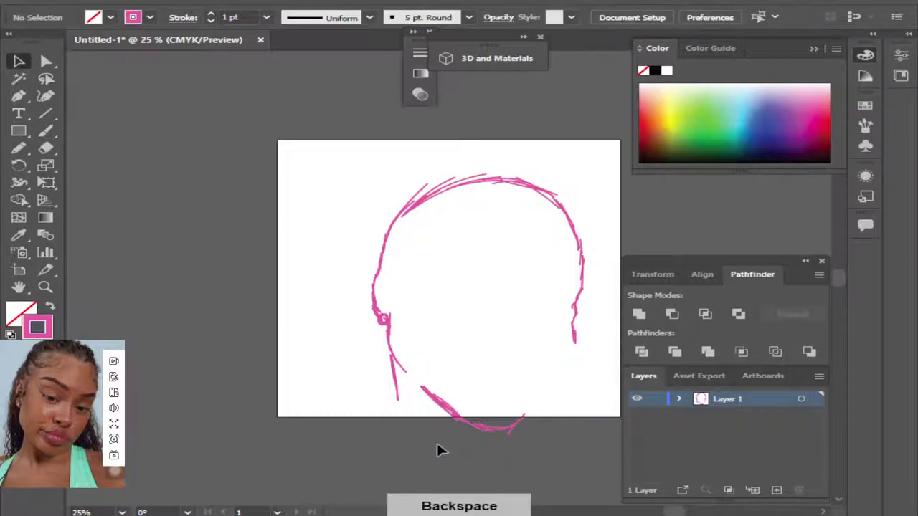
{"action": "left_click", "coordinate": [45, 130]}
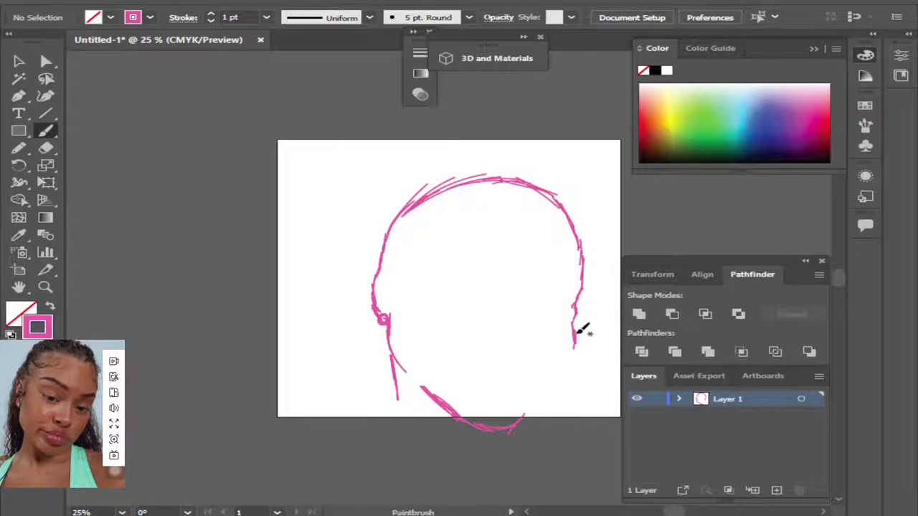
{"action": "mouse_move", "coordinate": [573, 331]}
{"action": "left_mouse_down"}
{"action": "mouse_move", "coordinate": [575, 371]}
{"action": "mouse_move", "coordinate": [563, 393]}
{"action": "left_mouse_up"}
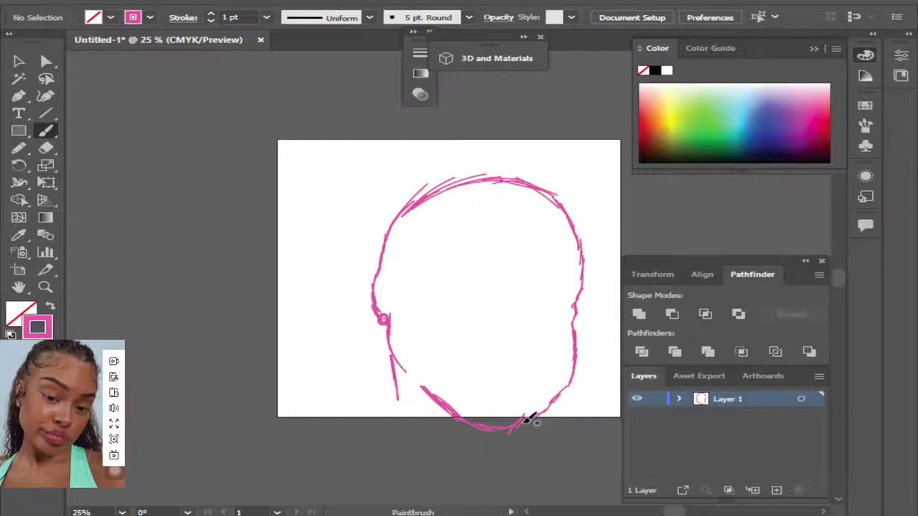
{"action": "mouse_move", "coordinate": [528, 419]}
{"action": "left_mouse_down"}
{"action": "mouse_move", "coordinate": [470, 424]}
{"action": "mouse_move", "coordinate": [529, 420]}
{"action": "mouse_move", "coordinate": [553, 392]}
{"action": "left_mouse_up"}
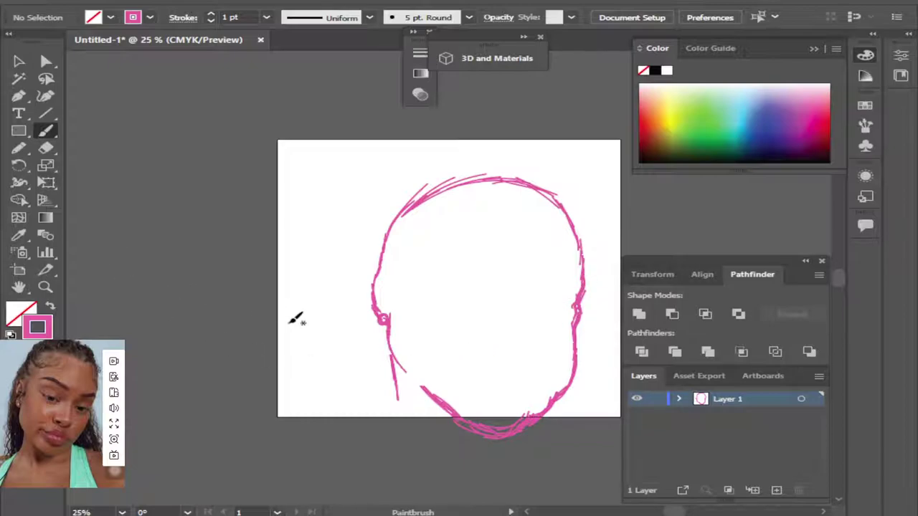
{"action": "key", "text": "ctrl+plus"}
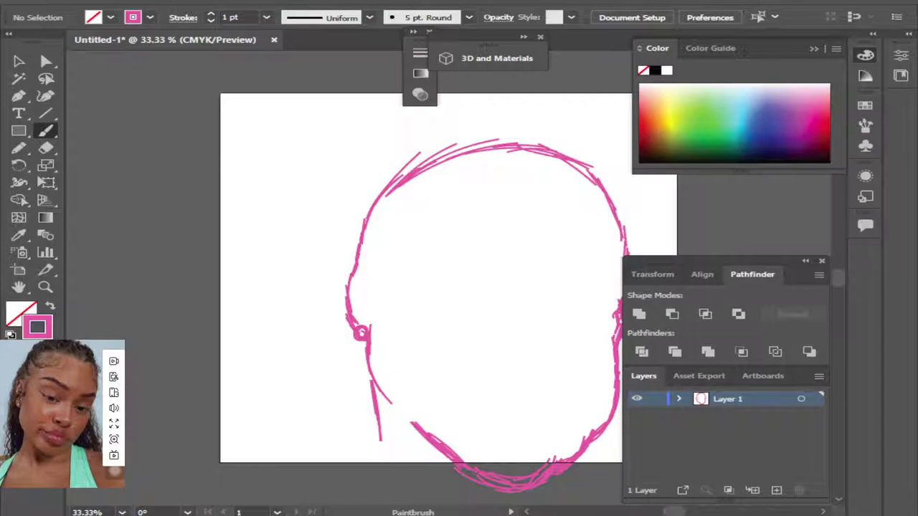
Zoom in to 50% and sketch the nose curves and bridge up to the right eye.
{"action": "left_click_drag", "start_coordinate": [674, 511], "coordinate": [678, 511]}
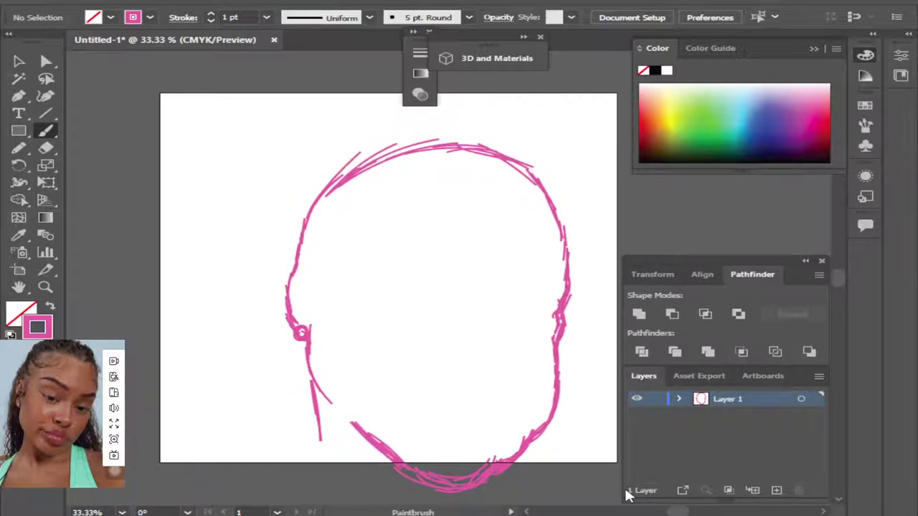
{"action": "key", "text": "ctrl+plus"}
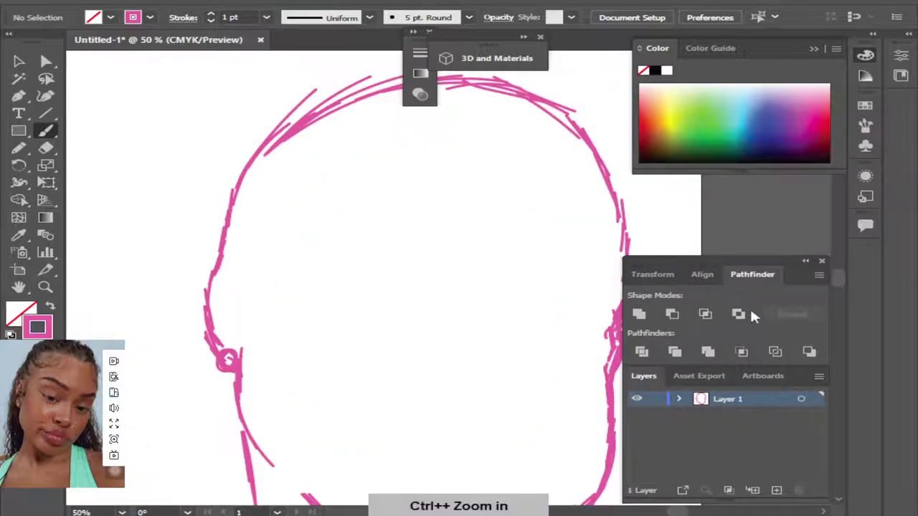
{"action": "scroll", "coordinate": [841, 273], "scroll_direction": "down", "scroll_amount": 3}
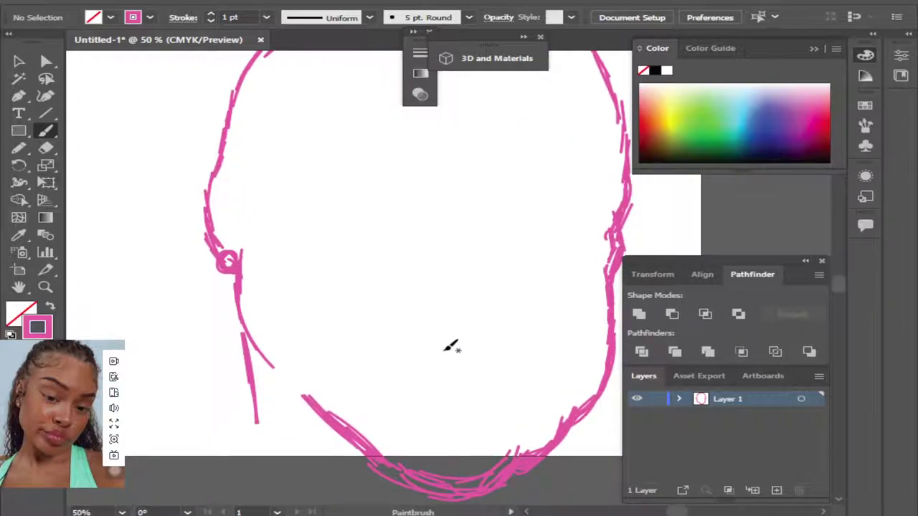
{"action": "mouse_move", "coordinate": [434, 349]}
{"action": "left_mouse_down"}
{"action": "mouse_move", "coordinate": [429, 367]}
{"action": "mouse_move", "coordinate": [444, 380]}
{"action": "left_mouse_up"}
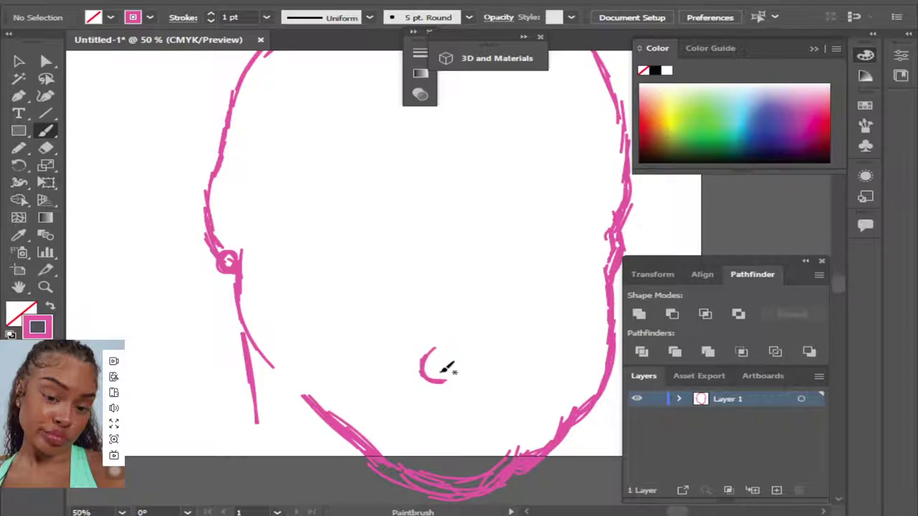
{"action": "left_click_drag", "start_coordinate": [459, 367], "coordinate": [502, 378]}
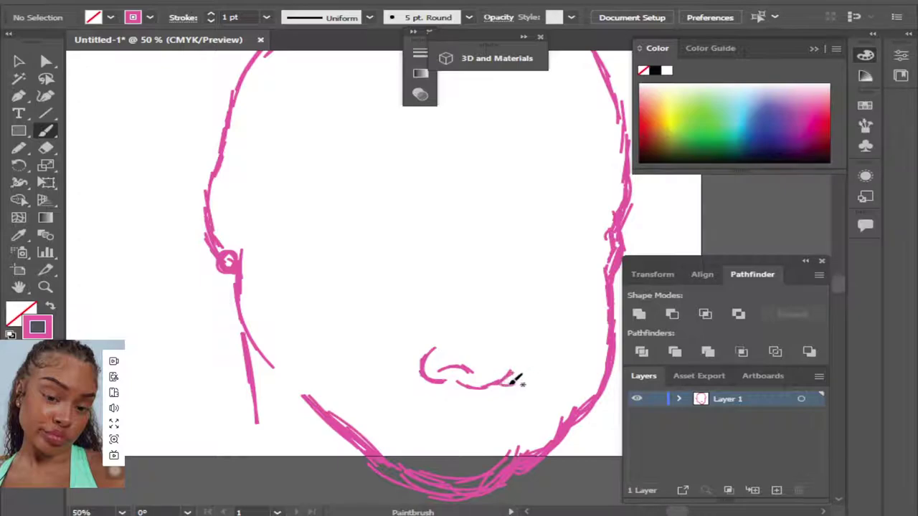
{"action": "mouse_move", "coordinate": [507, 379]}
{"action": "left_mouse_down"}
{"action": "mouse_move", "coordinate": [528, 370]}
{"action": "mouse_move", "coordinate": [510, 335]}
{"action": "mouse_move", "coordinate": [502, 265]}
{"action": "left_mouse_up"}
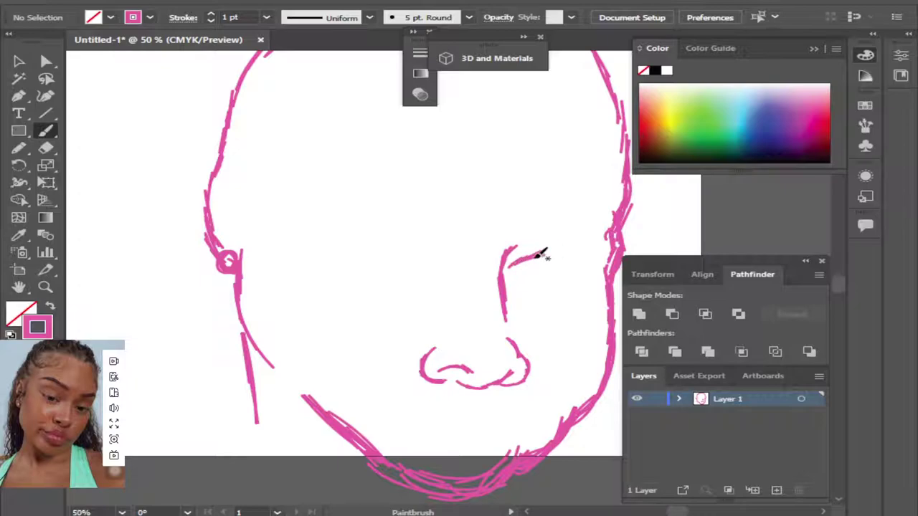
{"action": "left_click_drag", "start_coordinate": [543, 252], "coordinate": [609, 261]}
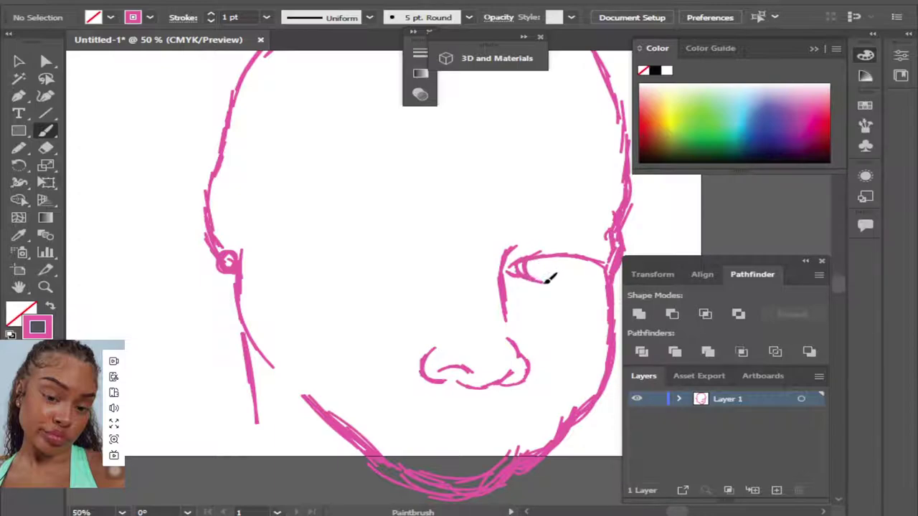
Draw the right eye's lower lid, iris, lid crease and layered eyebrow.
{"action": "left_click_drag", "start_coordinate": [550, 282], "coordinate": [593, 280]}
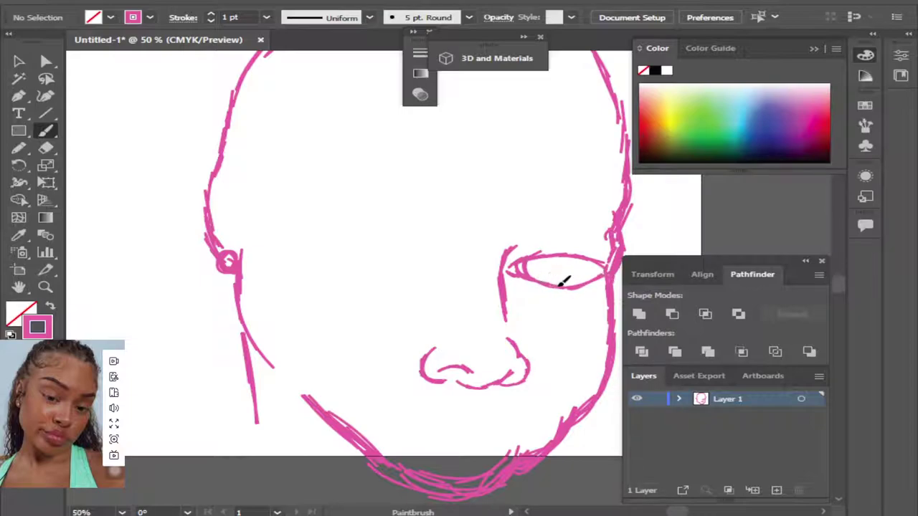
{"action": "mouse_move", "coordinate": [576, 256]}
{"action": "left_mouse_down"}
{"action": "mouse_move", "coordinate": [556, 285]}
{"action": "mouse_move", "coordinate": [571, 255]}
{"action": "left_mouse_up"}
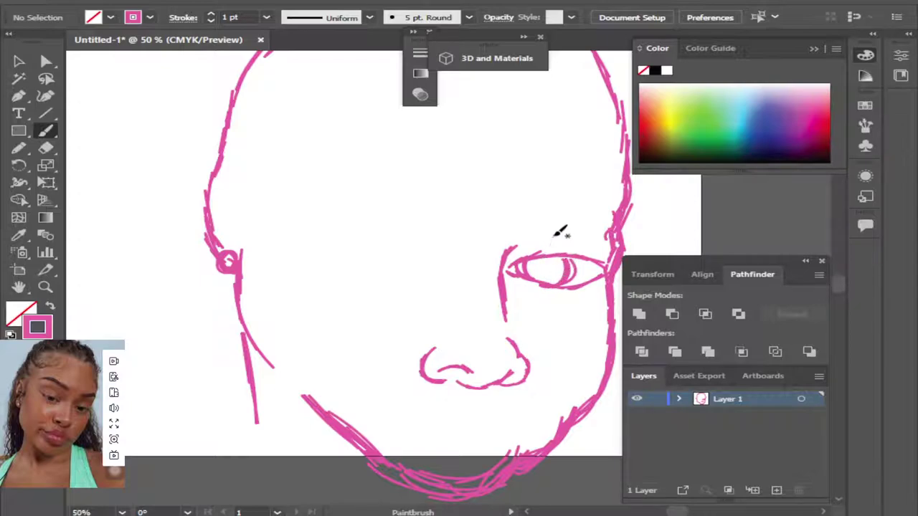
{"action": "left_click_drag", "start_coordinate": [514, 250], "coordinate": [610, 238]}
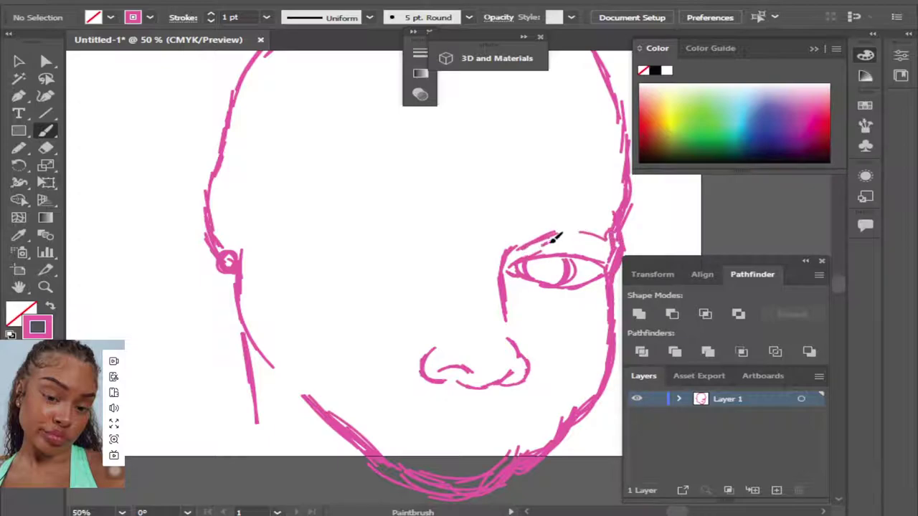
{"action": "left_click_drag", "start_coordinate": [593, 229], "coordinate": [495, 265]}
{"action": "mouse_move", "coordinate": [513, 238]}
{"action": "left_mouse_down"}
{"action": "mouse_move", "coordinate": [523, 216]}
{"action": "mouse_move", "coordinate": [623, 207]}
{"action": "left_mouse_up"}
{"action": "mouse_move", "coordinate": [532, 196]}
{"action": "left_mouse_down"}
{"action": "mouse_move", "coordinate": [589, 181]}
{"action": "mouse_move", "coordinate": [629, 189]}
{"action": "left_mouse_up"}
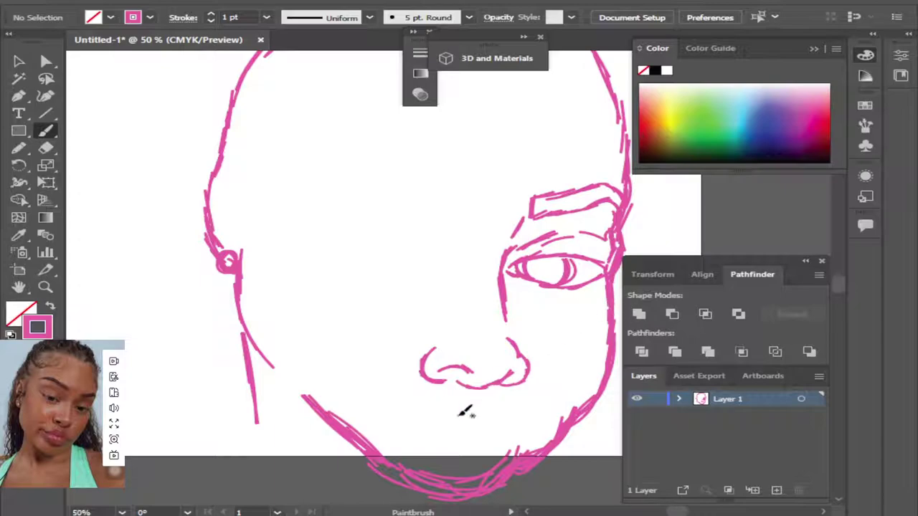
Draw the upper and lower lip lines below the nose.
{"action": "left_click_drag", "start_coordinate": [843, 283], "coordinate": [840, 291]}
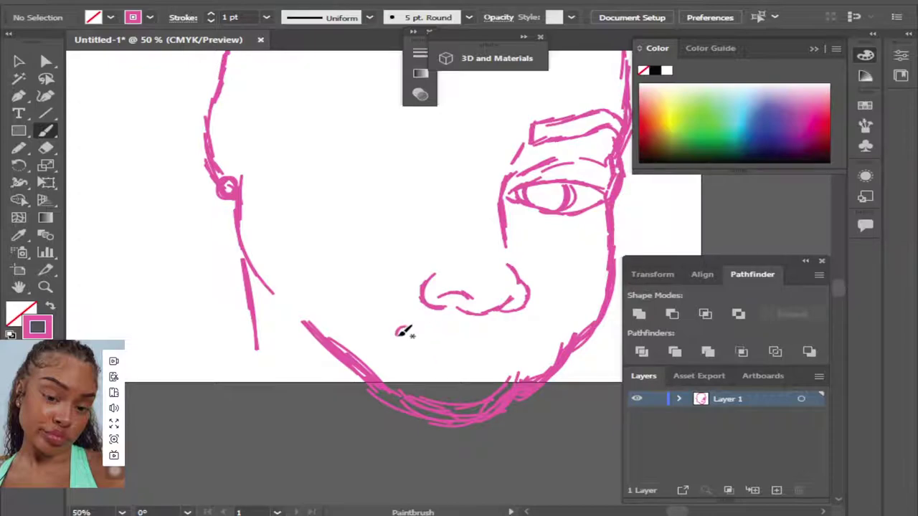
{"action": "mouse_move", "coordinate": [407, 325]}
{"action": "left_mouse_down"}
{"action": "mouse_move", "coordinate": [488, 317]}
{"action": "mouse_move", "coordinate": [547, 342]}
{"action": "left_mouse_up"}
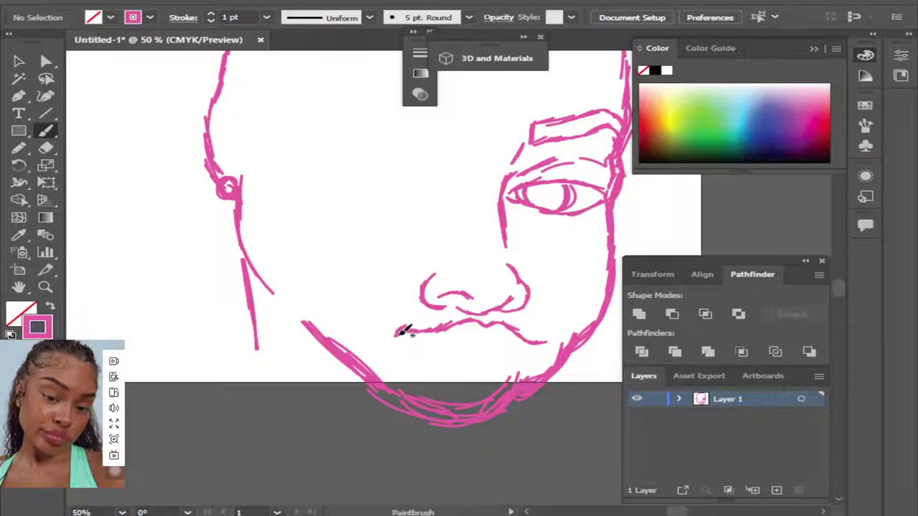
{"action": "mouse_move", "coordinate": [399, 334]}
{"action": "left_mouse_down"}
{"action": "mouse_move", "coordinate": [430, 342]}
{"action": "mouse_move", "coordinate": [402, 328]}
{"action": "mouse_move", "coordinate": [418, 323]}
{"action": "mouse_move", "coordinate": [437, 344]}
{"action": "mouse_move", "coordinate": [481, 347]}
{"action": "left_mouse_up"}
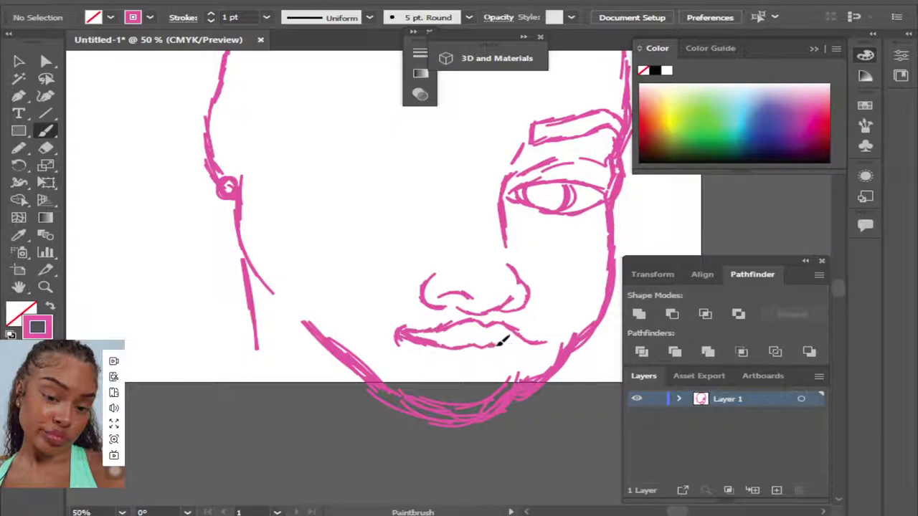
{"action": "left_click_drag", "start_coordinate": [512, 344], "coordinate": [541, 345]}
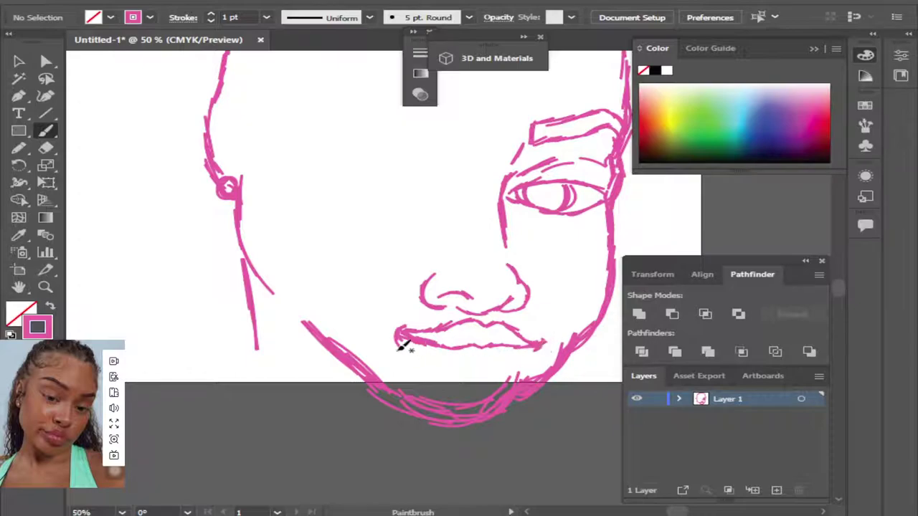
{"action": "mouse_move", "coordinate": [404, 336]}
{"action": "left_mouse_down"}
{"action": "mouse_move", "coordinate": [443, 367]}
{"action": "mouse_move", "coordinate": [483, 381]}
{"action": "mouse_move", "coordinate": [512, 372]}
{"action": "mouse_move", "coordinate": [532, 349]}
{"action": "left_mouse_up"}
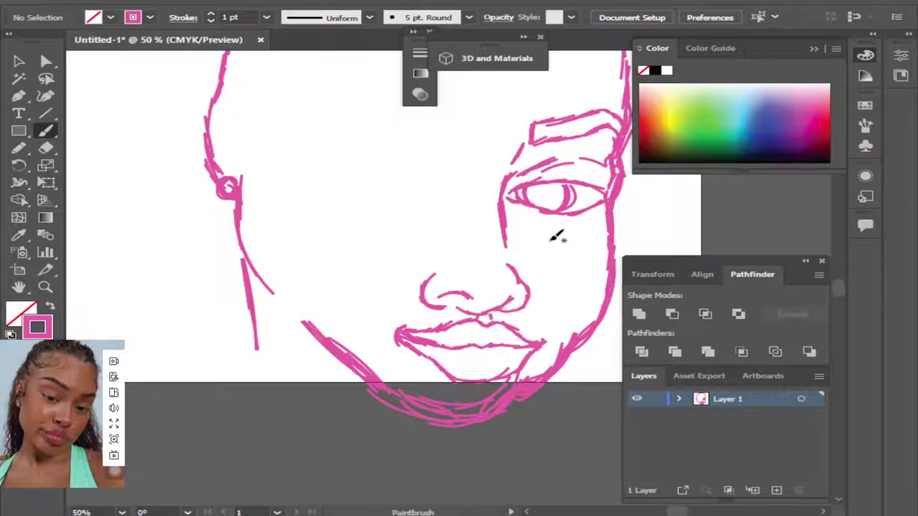
Add a crease under the right eye and outline the left eye.
{"action": "left_click_drag", "start_coordinate": [533, 218], "coordinate": [588, 225]}
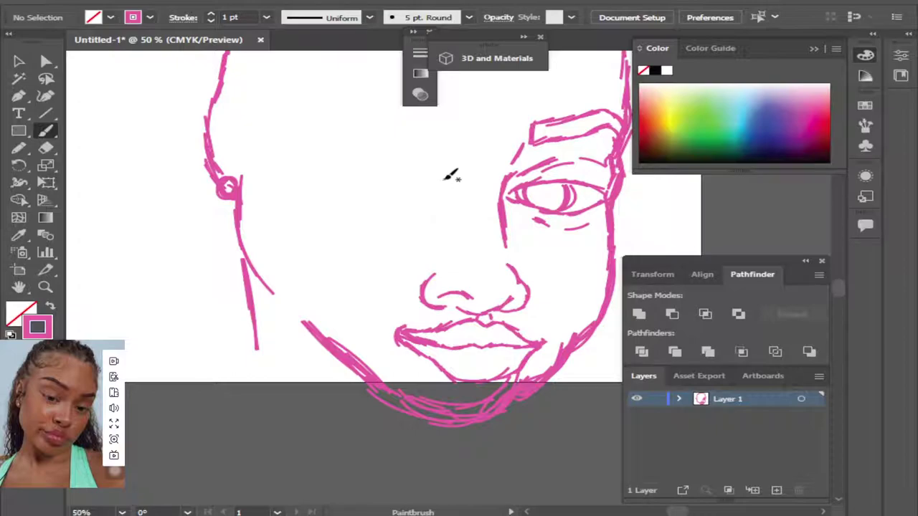
{"action": "left_click_drag", "start_coordinate": [442, 171], "coordinate": [446, 188]}
{"action": "mouse_move", "coordinate": [440, 182]}
{"action": "left_mouse_down"}
{"action": "mouse_move", "coordinate": [316, 176]}
{"action": "mouse_move", "coordinate": [387, 200]}
{"action": "mouse_move", "coordinate": [434, 197]}
{"action": "left_mouse_up"}
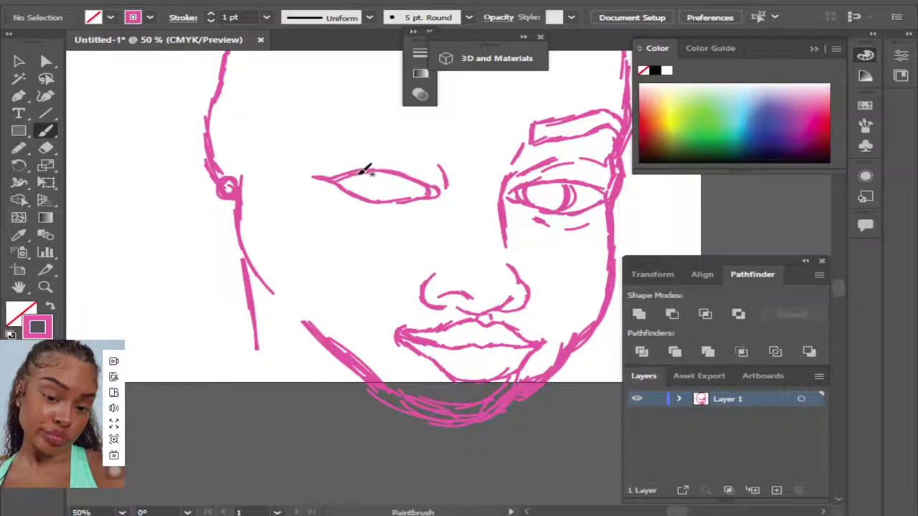
Draw the left eye's iris and build the arched left eyebrow.
{"action": "mouse_move", "coordinate": [362, 173]}
{"action": "left_mouse_down"}
{"action": "mouse_move", "coordinate": [375, 191]}
{"action": "mouse_move", "coordinate": [408, 172]}
{"action": "mouse_move", "coordinate": [409, 182]}
{"action": "mouse_move", "coordinate": [367, 195]}
{"action": "mouse_move", "coordinate": [368, 168]}
{"action": "mouse_move", "coordinate": [390, 180]}
{"action": "mouse_move", "coordinate": [416, 151]}
{"action": "mouse_move", "coordinate": [389, 132]}
{"action": "left_mouse_up"}
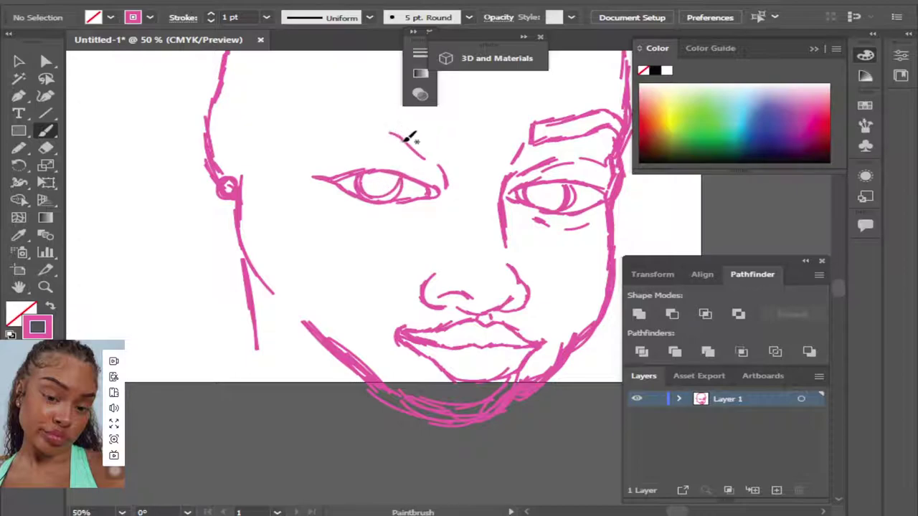
{"action": "left_click_drag", "start_coordinate": [325, 157], "coordinate": [350, 147]}
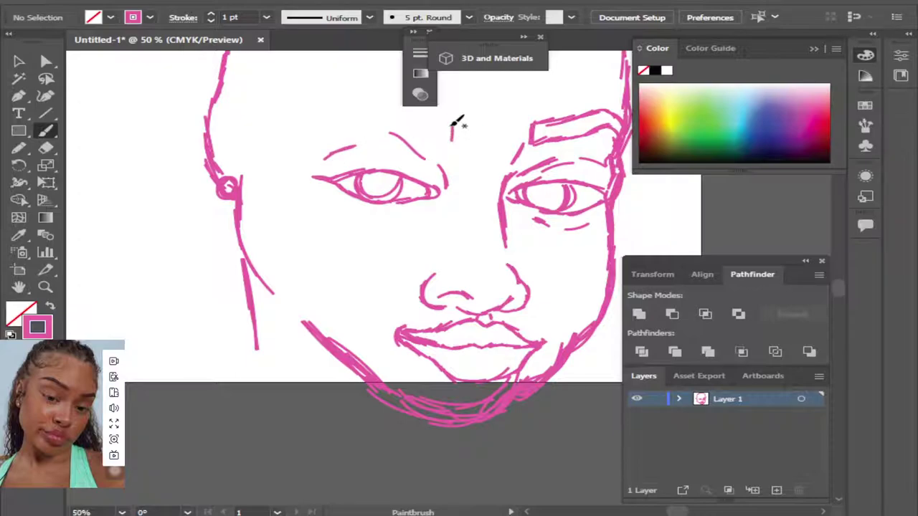
{"action": "left_click_drag", "start_coordinate": [453, 141], "coordinate": [366, 121]}
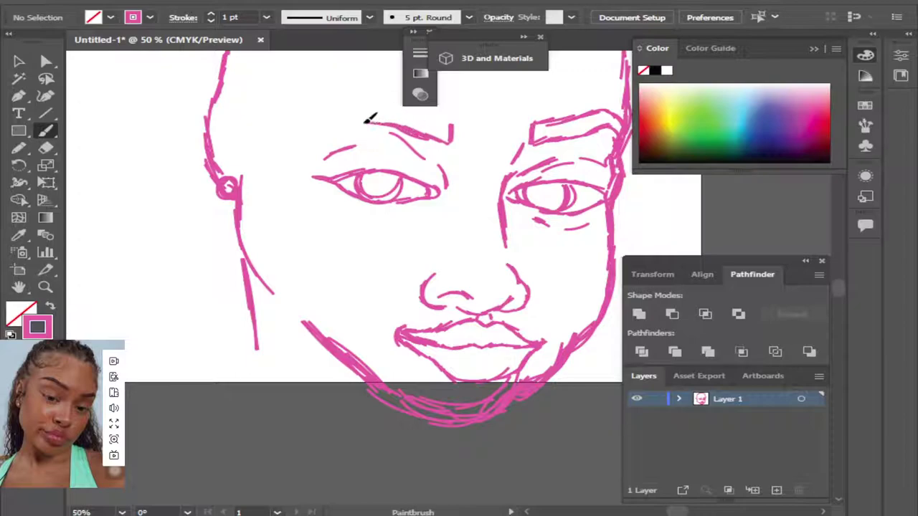
{"action": "mouse_move", "coordinate": [332, 135]}
{"action": "left_mouse_down"}
{"action": "mouse_move", "coordinate": [350, 124]}
{"action": "mouse_move", "coordinate": [310, 142]}
{"action": "mouse_move", "coordinate": [344, 110]}
{"action": "left_mouse_up"}
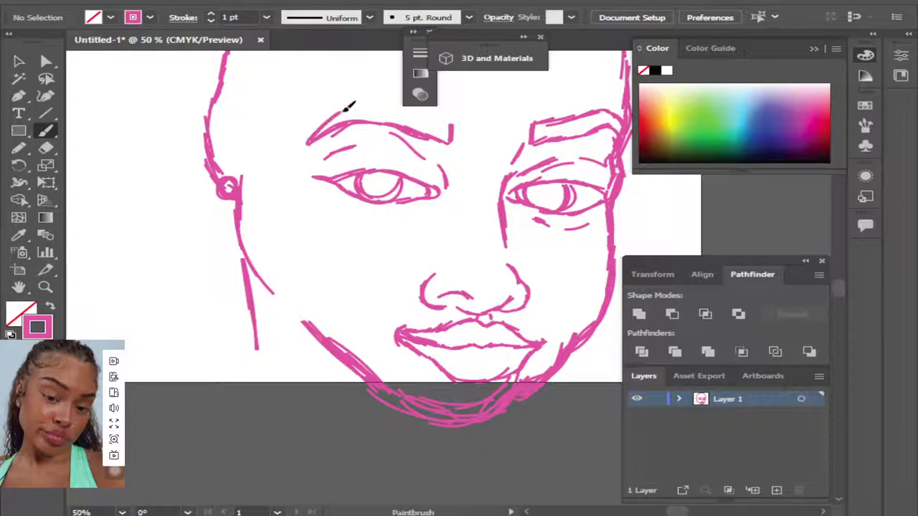
{"action": "left_click_drag", "start_coordinate": [295, 151], "coordinate": [347, 111]}
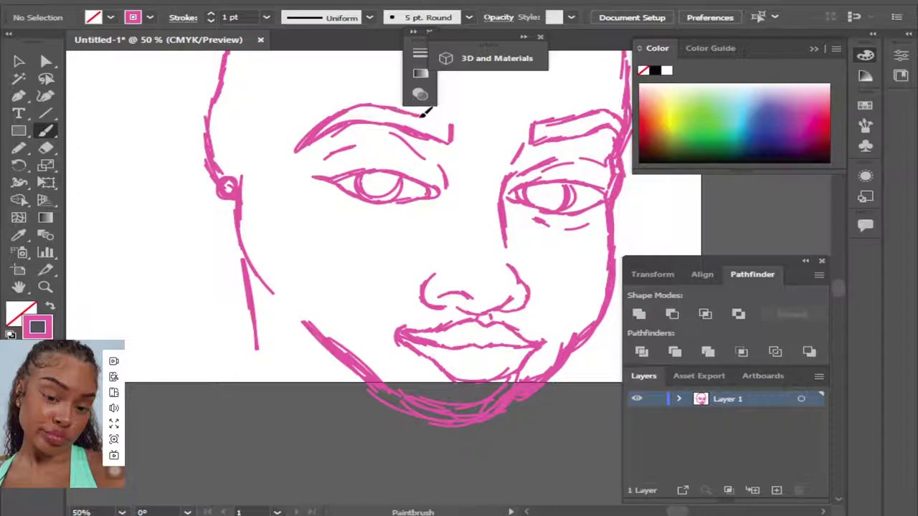
{"action": "left_click_drag", "start_coordinate": [380, 106], "coordinate": [439, 122]}
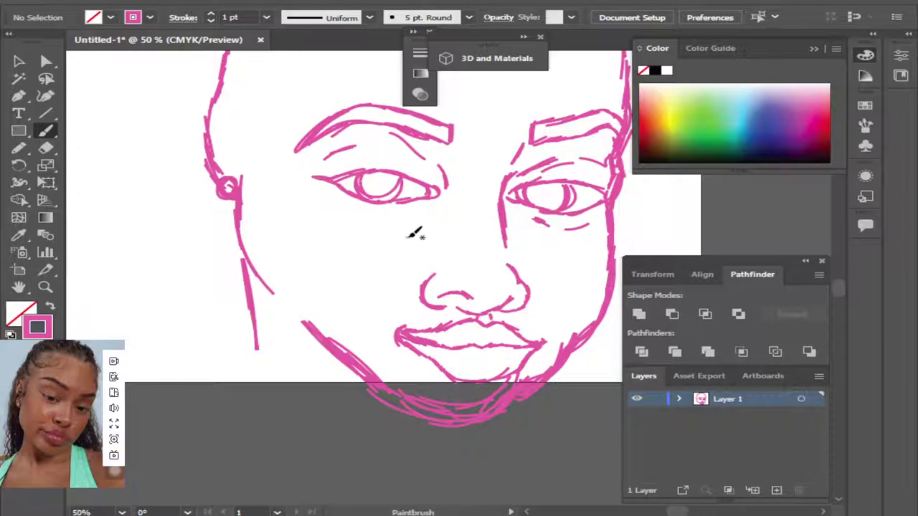
Add lines under the left eye, a smile line, the nose tip, nostrils and a cheek stroke.
{"action": "left_click_drag", "start_coordinate": [396, 215], "coordinate": [430, 205]}
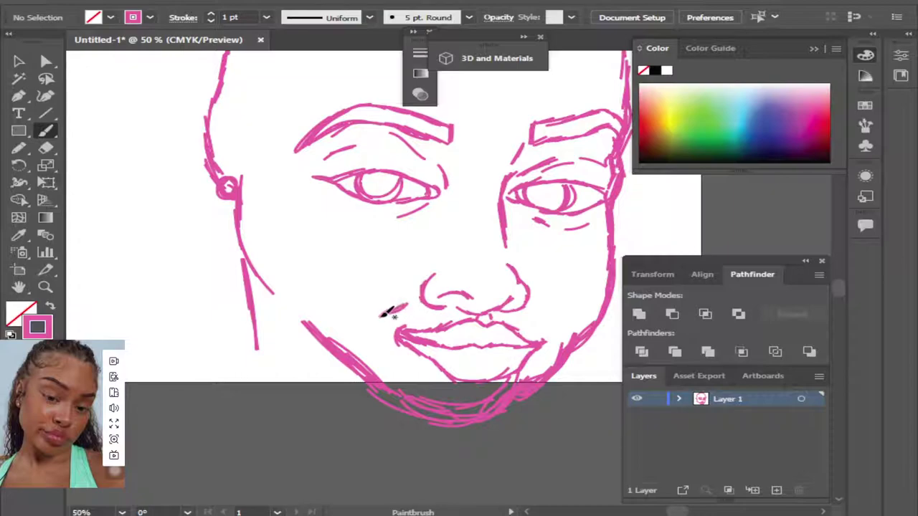
{"action": "left_click_drag", "start_coordinate": [375, 320], "coordinate": [392, 309]}
{"action": "left_click_drag", "start_coordinate": [452, 300], "coordinate": [475, 289]}
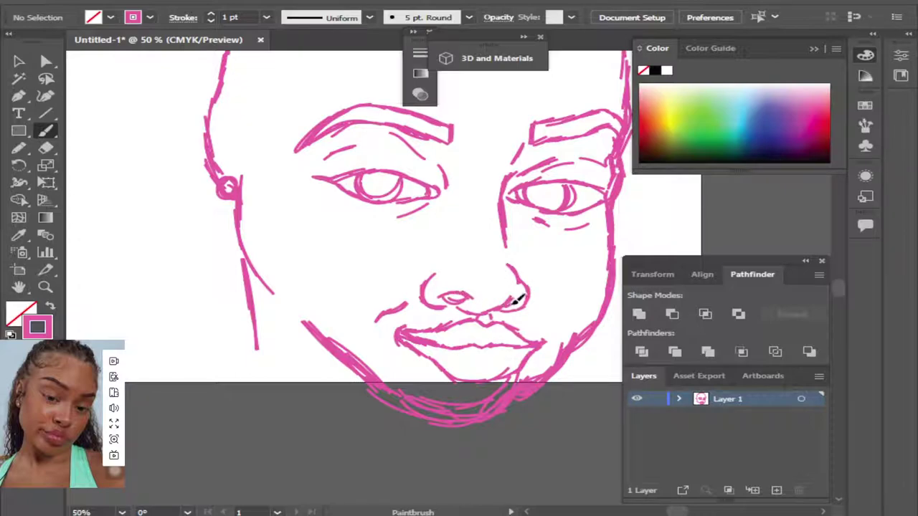
{"action": "left_click_drag", "start_coordinate": [512, 299], "coordinate": [491, 310]}
{"action": "left_click_drag", "start_coordinate": [523, 289], "coordinate": [486, 310]}
{"action": "left_click_drag", "start_coordinate": [432, 266], "coordinate": [423, 285]}
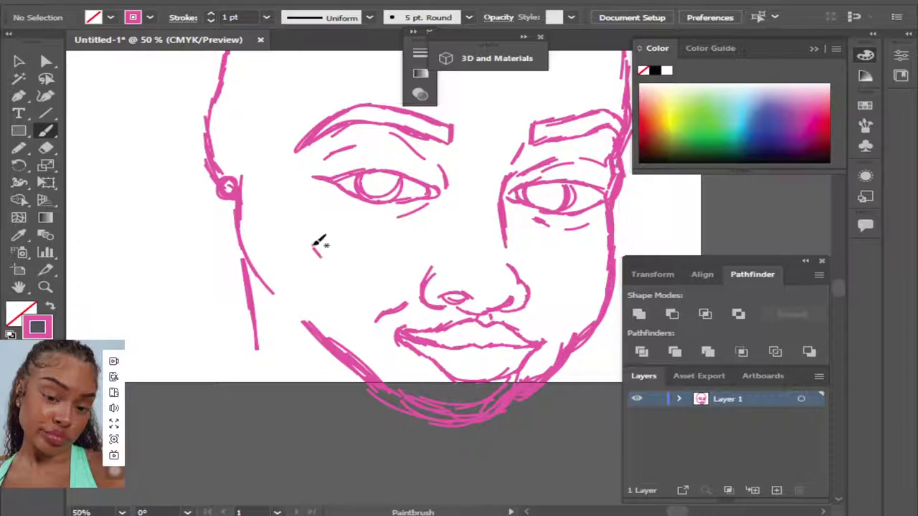
{"action": "left_click_drag", "start_coordinate": [313, 248], "coordinate": [332, 263]}
{"action": "key", "text": "ctrl+minus"}
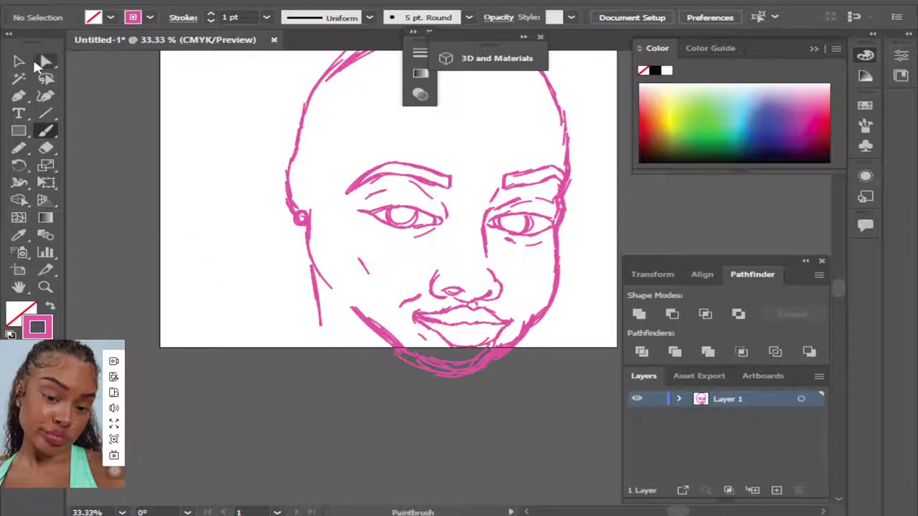
Delete the rough chin stroke and redraw the chin line below the mouth.
{"action": "left_click", "coordinate": [22, 62]}
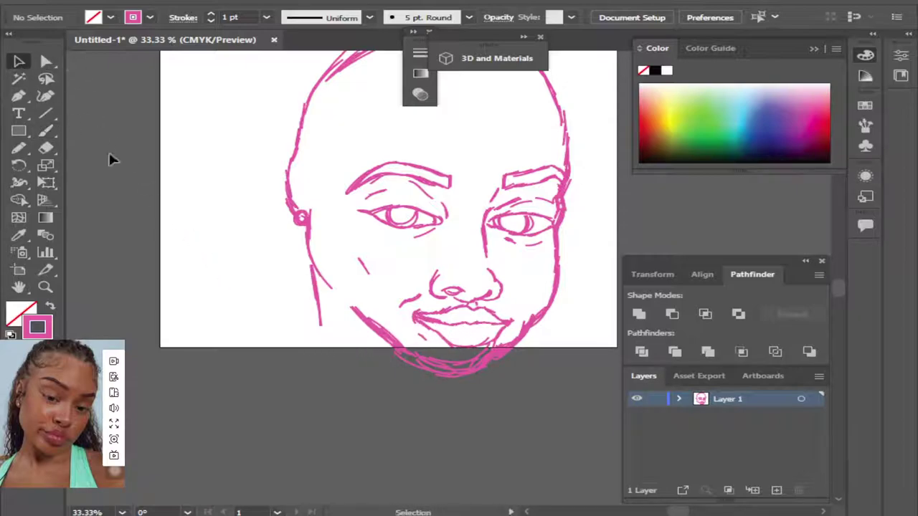
{"action": "left_click", "coordinate": [405, 362]}
{"action": "key", "text": "e"}
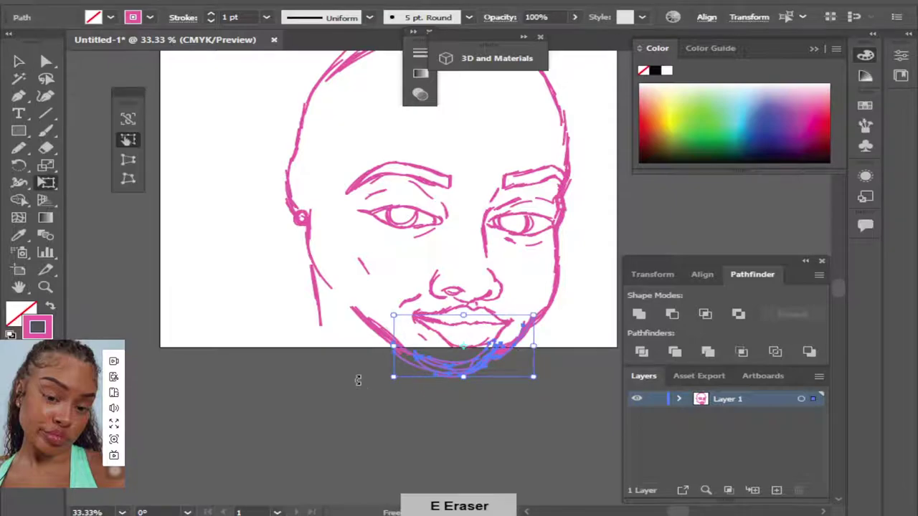
{"action": "key", "text": "BackSpace"}
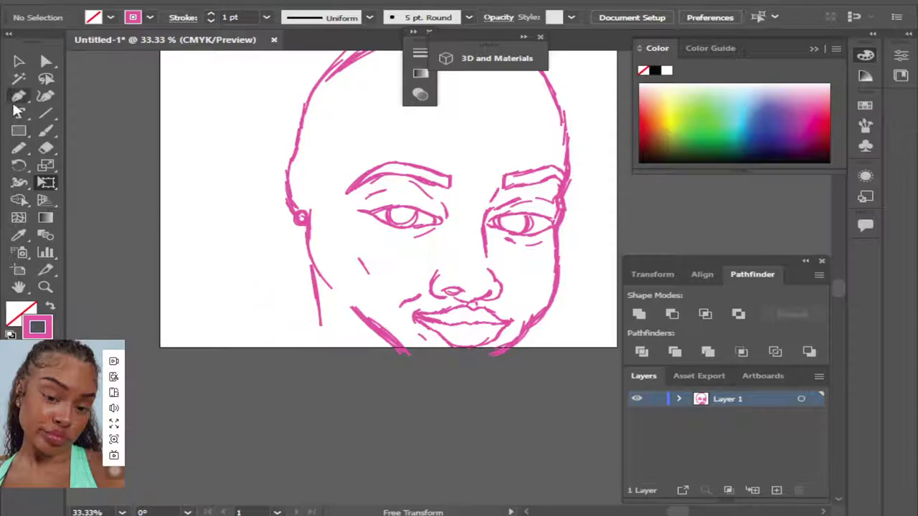
{"action": "left_click", "coordinate": [19, 62]}
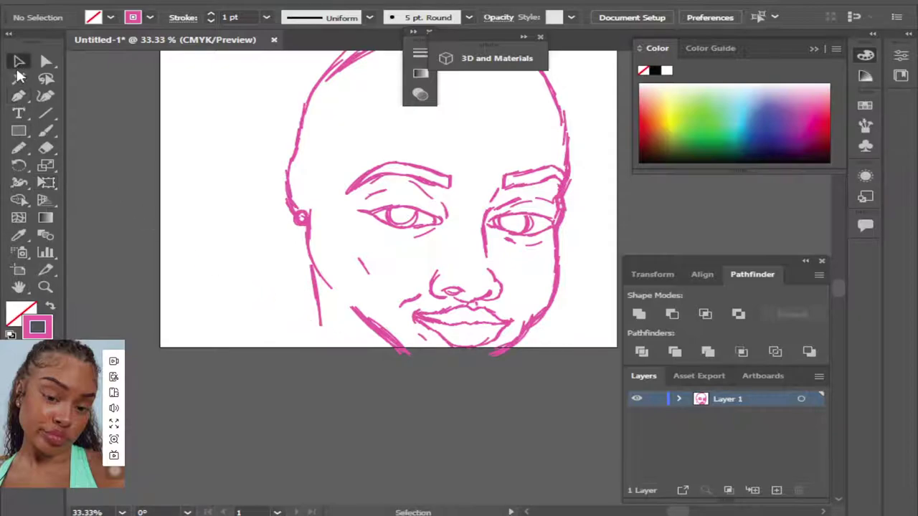
{"action": "left_click", "coordinate": [45, 131]}
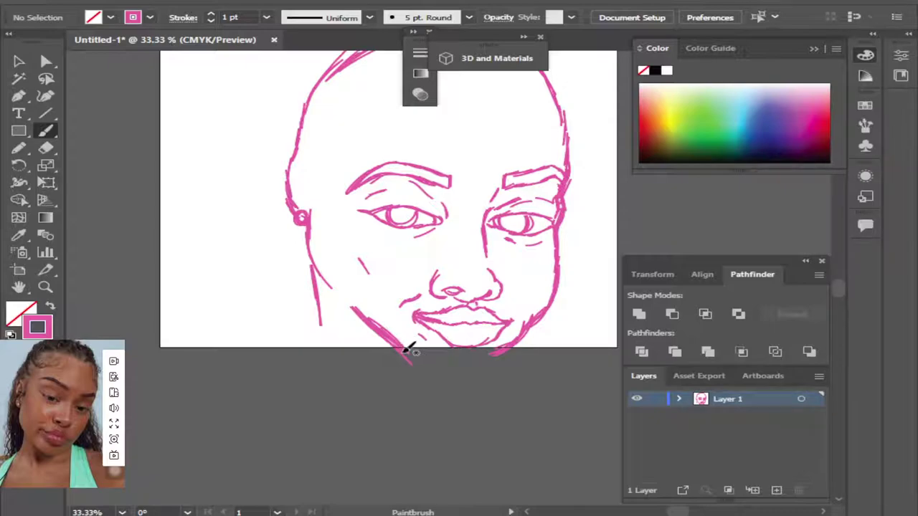
{"action": "mouse_move", "coordinate": [405, 352]}
{"action": "left_mouse_down"}
{"action": "mouse_move", "coordinate": [437, 378]}
{"action": "mouse_move", "coordinate": [494, 367]}
{"action": "mouse_move", "coordinate": [508, 348]}
{"action": "left_mouse_up"}
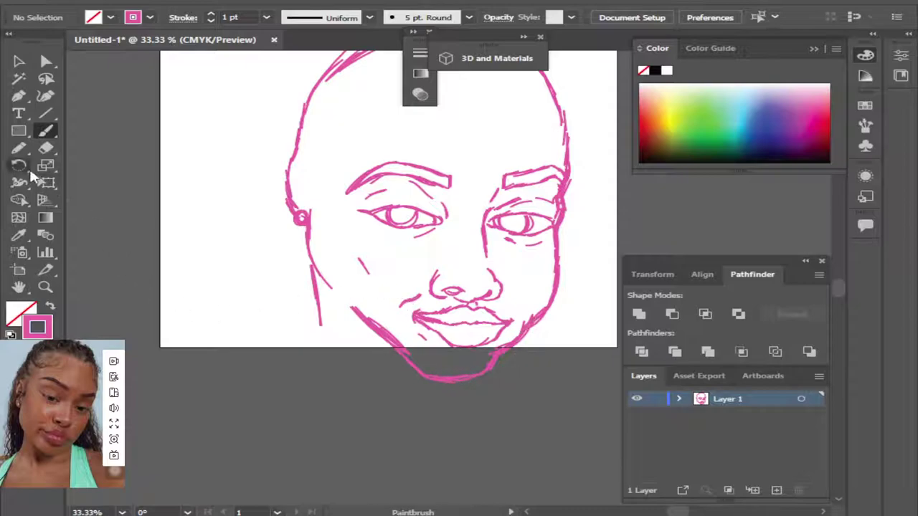
Move the left chin and jaw strokes into place.
{"action": "key", "text": "v"}
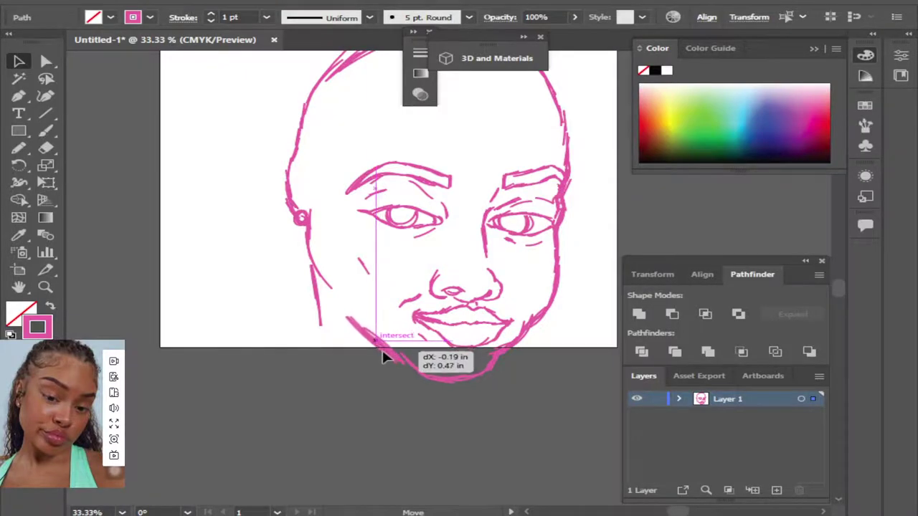
{"action": "mouse_move", "coordinate": [397, 358]}
{"action": "left_mouse_down"}
{"action": "mouse_move", "coordinate": [382, 351]}
{"action": "mouse_move", "coordinate": [420, 371]}
{"action": "left_mouse_up"}
{"action": "left_click", "coordinate": [350, 400]}
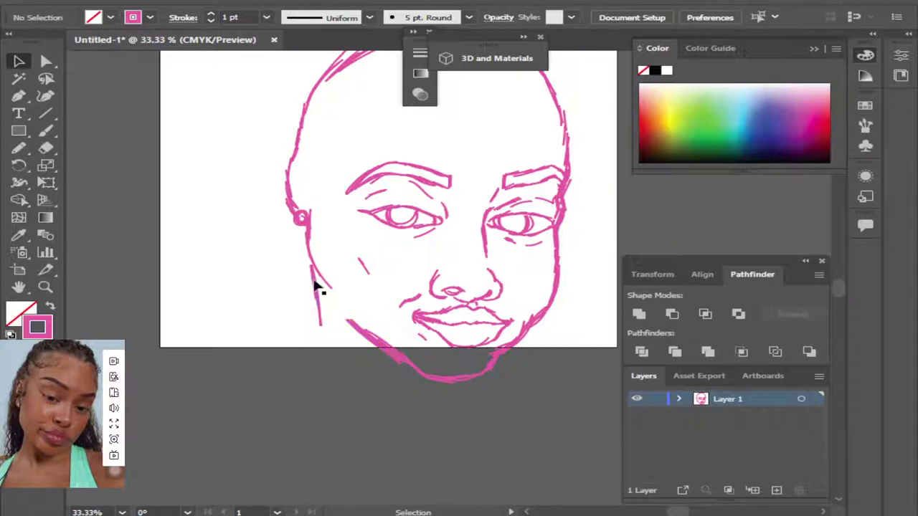
{"action": "left_click_drag", "start_coordinate": [323, 283], "coordinate": [337, 305]}
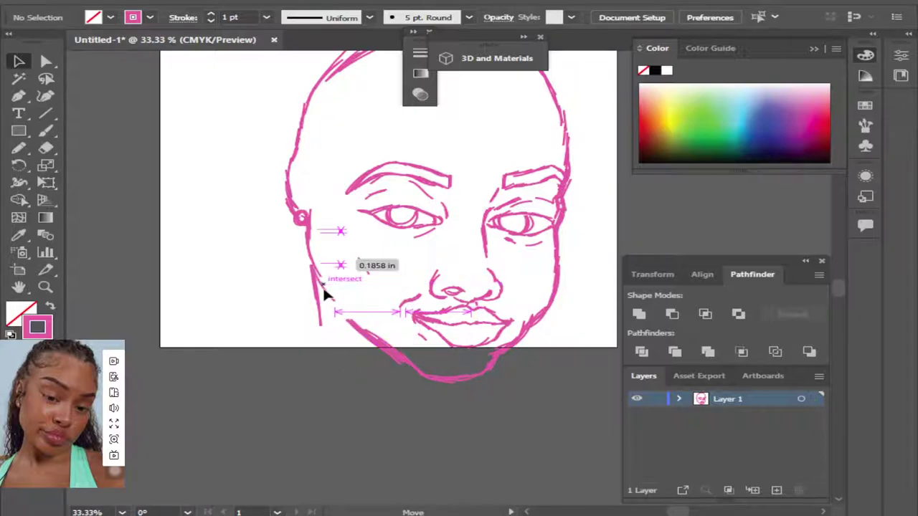
{"action": "left_click", "coordinate": [328, 368]}
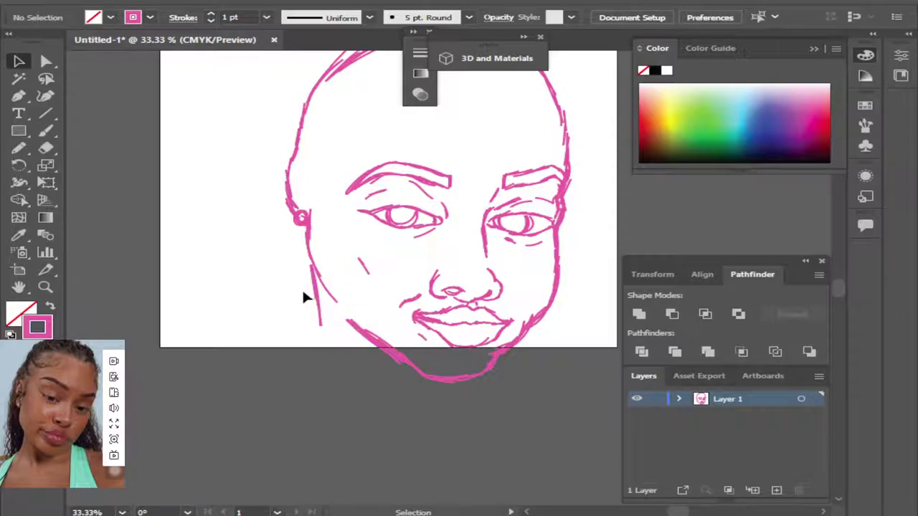
{"action": "left_click", "coordinate": [319, 303]}
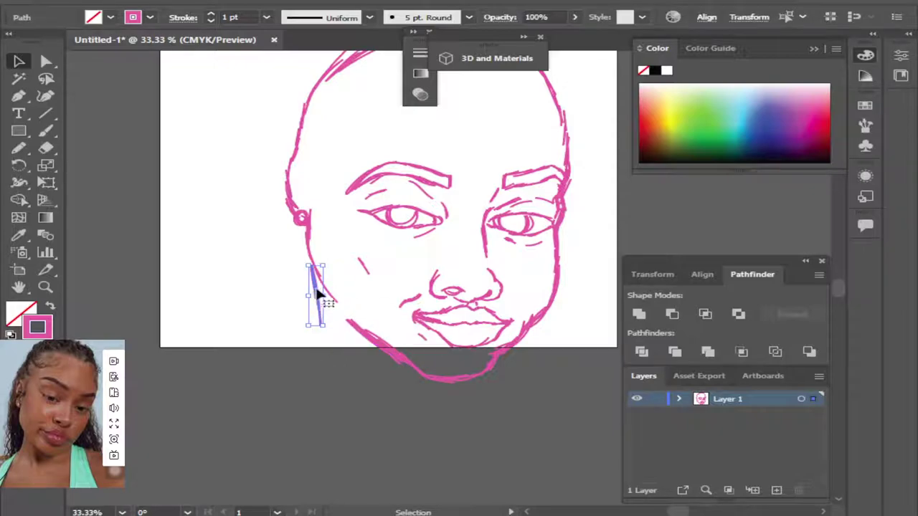
{"action": "left_click_drag", "start_coordinate": [319, 294], "coordinate": [321, 296]}
{"action": "left_click", "coordinate": [295, 319]}
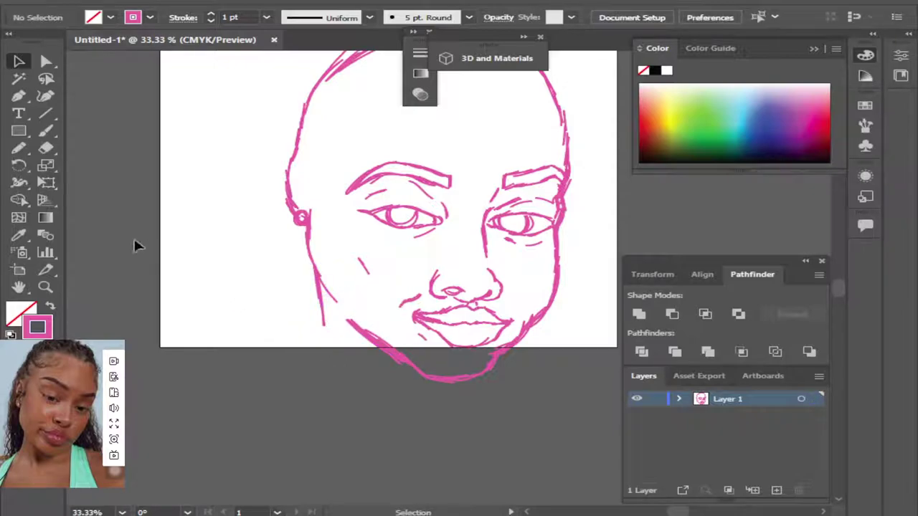
{"action": "left_click", "coordinate": [45, 131]}
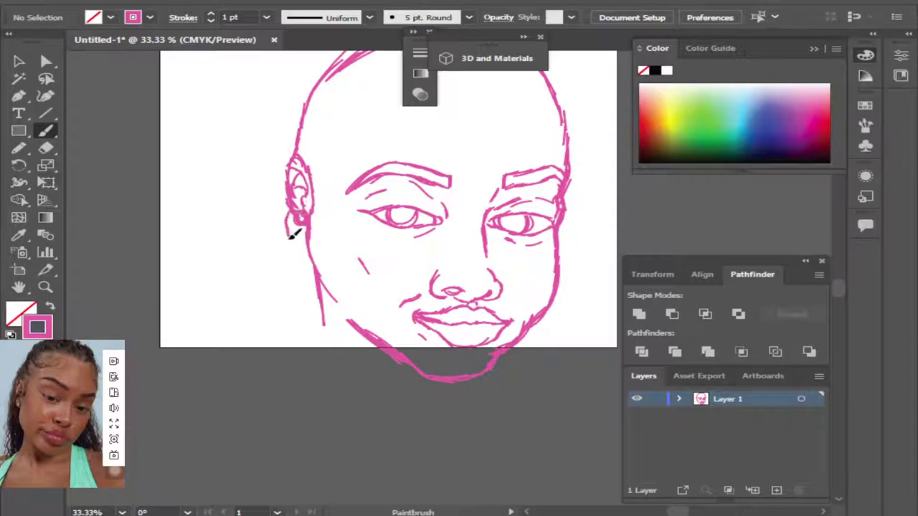
Draw the earlobe plus an earring loop and hair strands at the ear.
{"action": "mouse_move", "coordinate": [301, 215]}
{"action": "left_mouse_down"}
{"action": "mouse_move", "coordinate": [281, 242]}
{"action": "mouse_move", "coordinate": [297, 236]}
{"action": "left_mouse_up"}
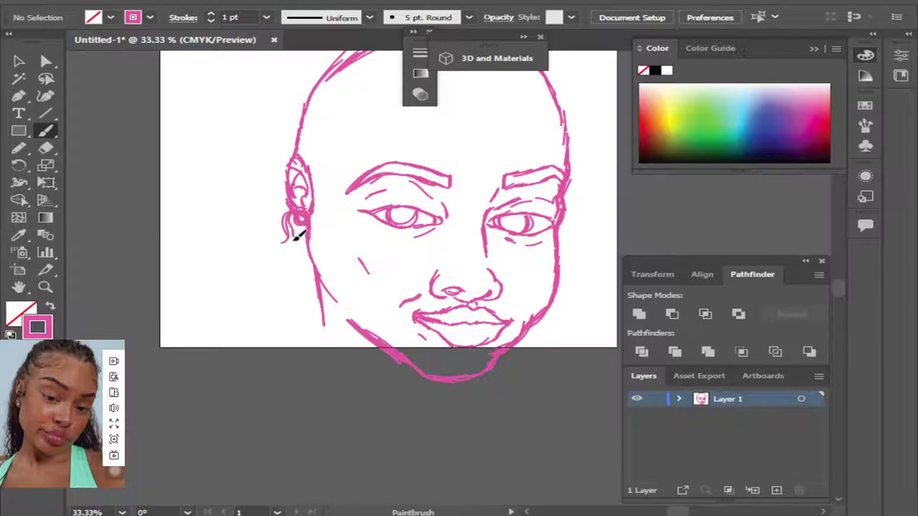
{"action": "left_click_drag", "start_coordinate": [313, 200], "coordinate": [307, 231]}
Create a new pressure-sensitive Calligraphic brush with 3 pt size and 3 pt variation.
{"action": "left_click", "coordinate": [420, 54]}
{"action": "left_click", "coordinate": [424, 130]}
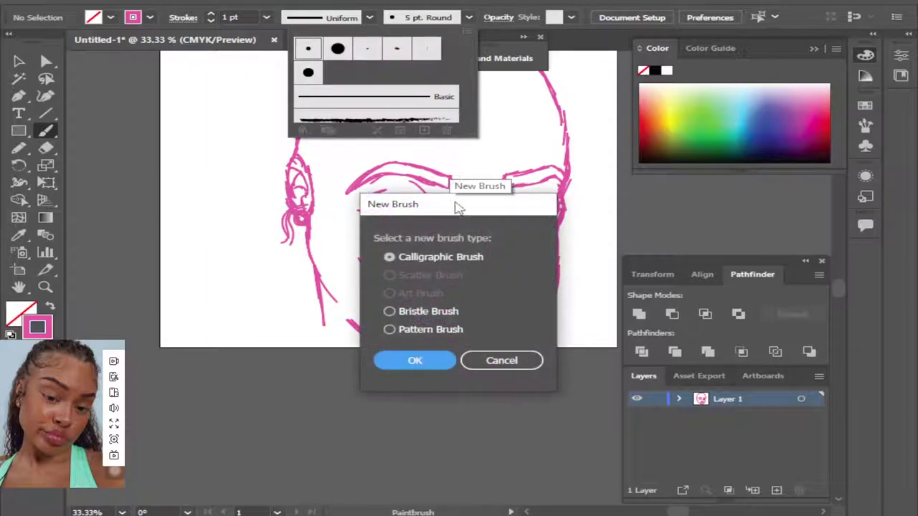
{"action": "left_click", "coordinate": [430, 362]}
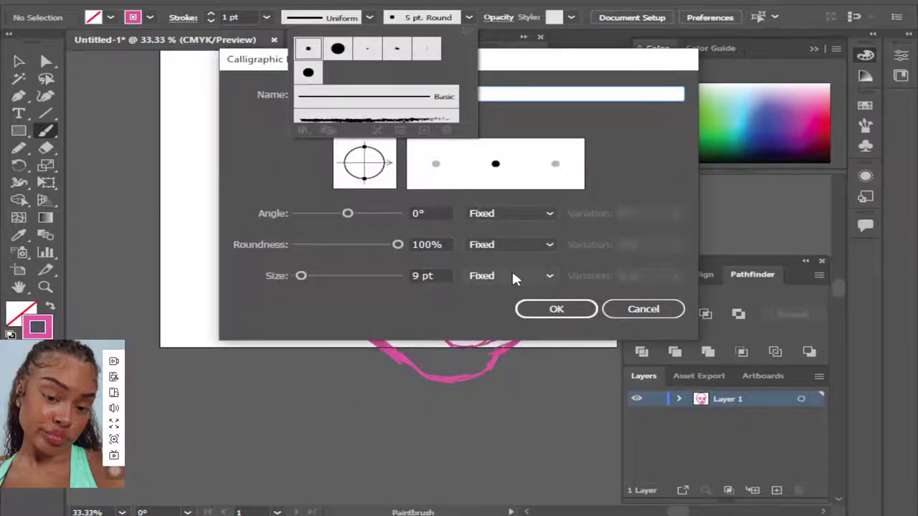
{"action": "left_click", "coordinate": [512, 278]}
{"action": "left_click", "coordinate": [516, 324]}
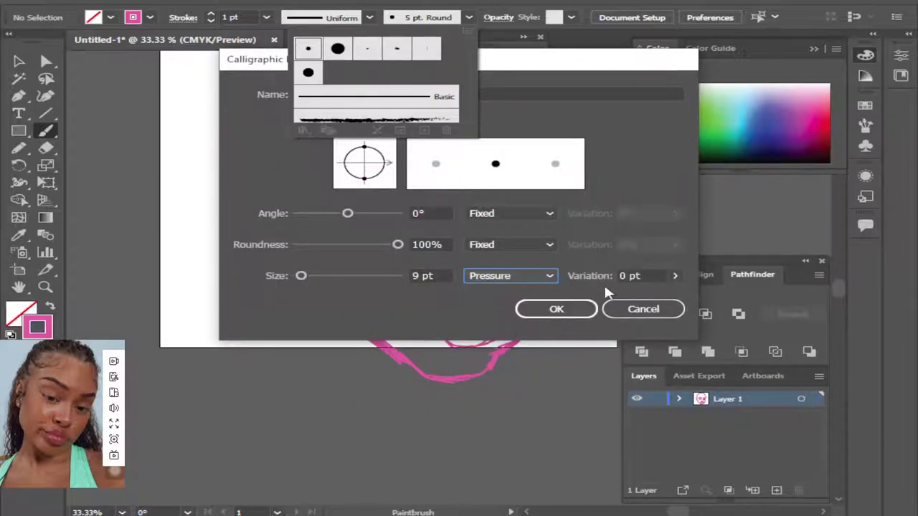
{"action": "left_click", "coordinate": [672, 276]}
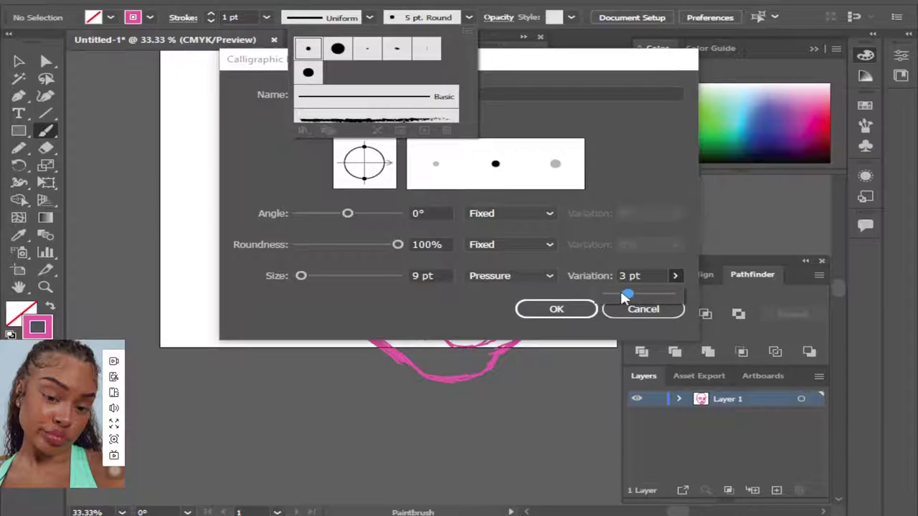
{"action": "double_click", "coordinate": [414, 275]}
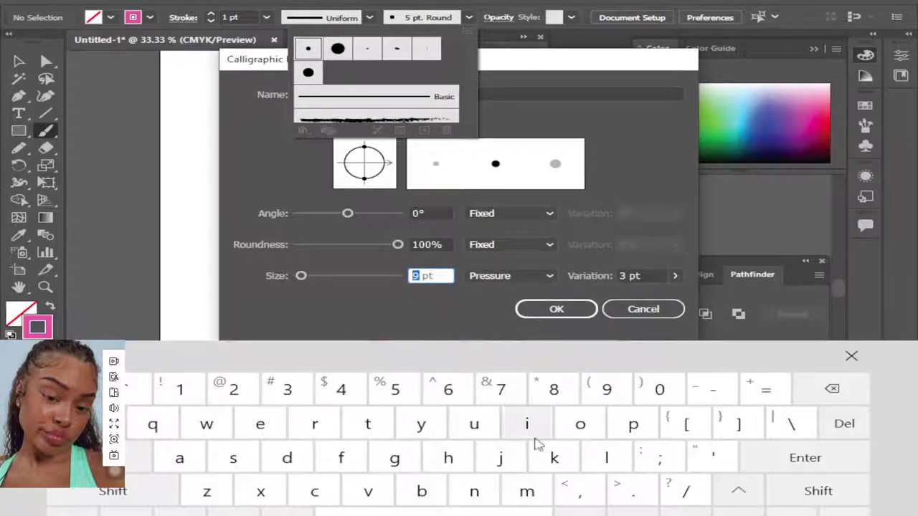
{"action": "left_click", "coordinate": [287, 389]}
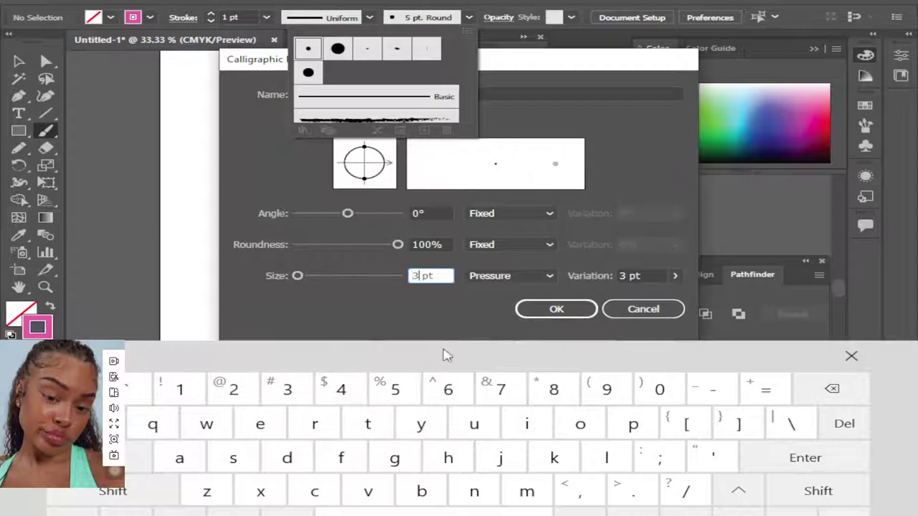
{"action": "left_click", "coordinate": [556, 309]}
Make the new calligraphic brush active and paint fine hair strokes beside the ear.
{"action": "left_click", "coordinate": [851, 355]}
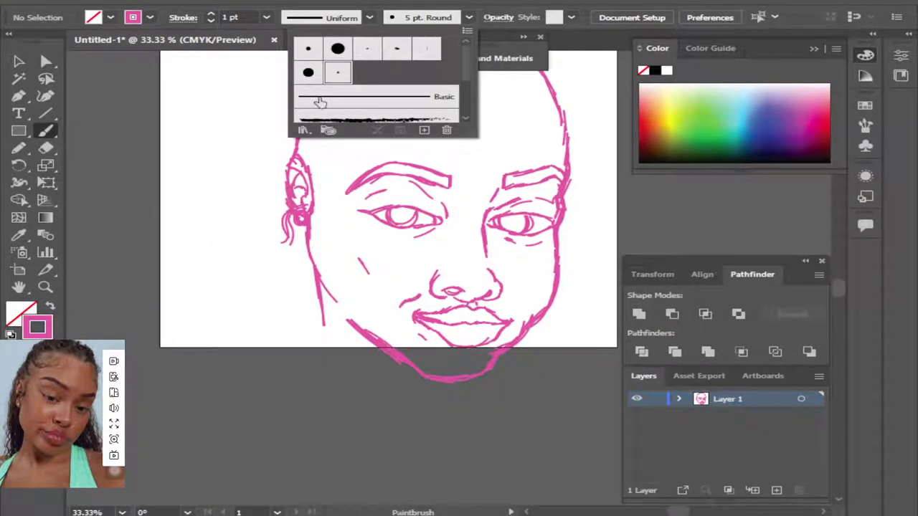
{"action": "left_click", "coordinate": [340, 73]}
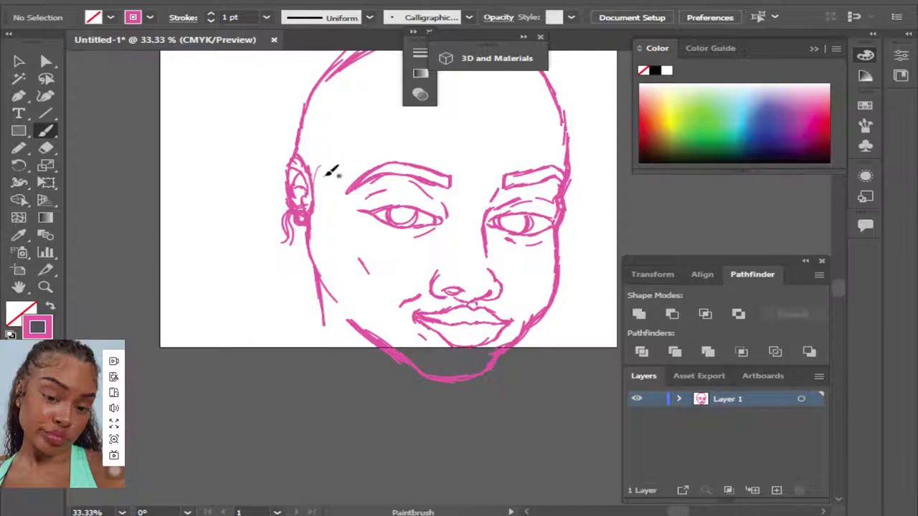
{"action": "left_click_drag", "start_coordinate": [324, 169], "coordinate": [319, 191]}
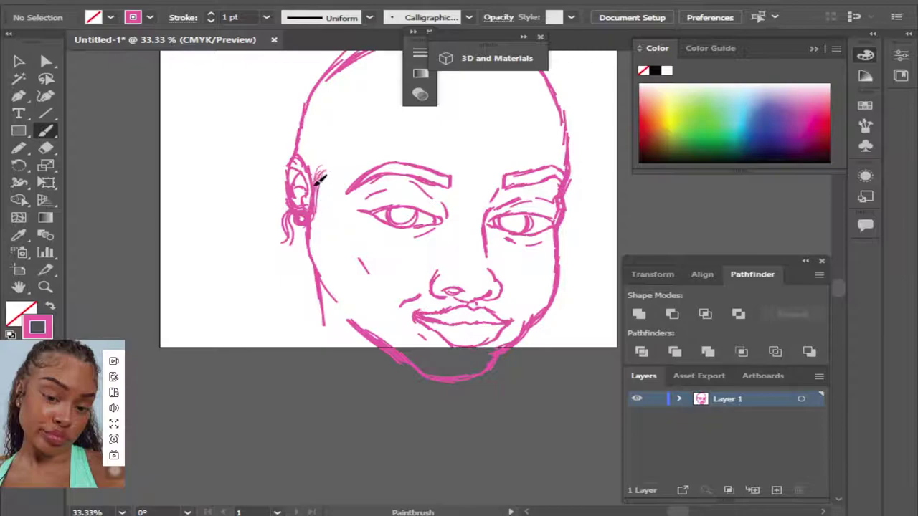
Paint hair strands hanging below the ear and sweeping up toward the temple.
{"action": "left_click_drag", "start_coordinate": [303, 215], "coordinate": [295, 260]}
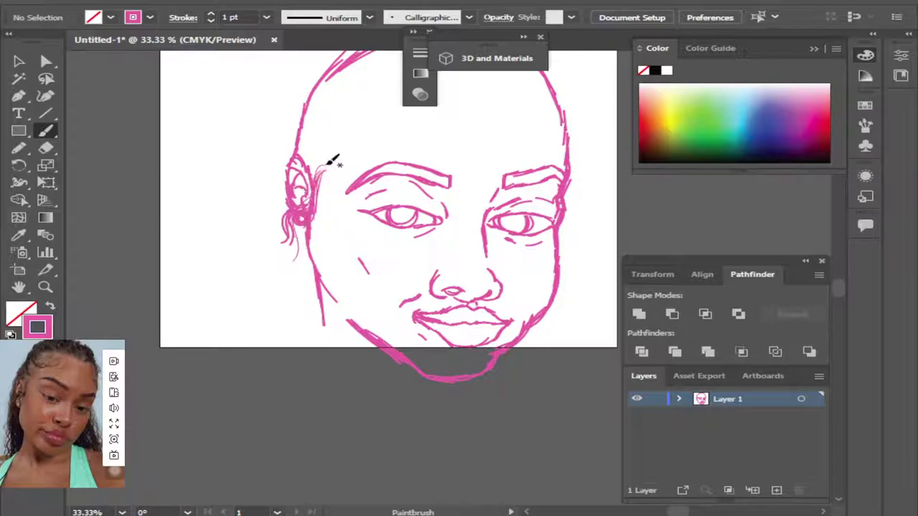
{"action": "scroll", "coordinate": [840, 291], "scroll_direction": "up", "scroll_amount": 4}
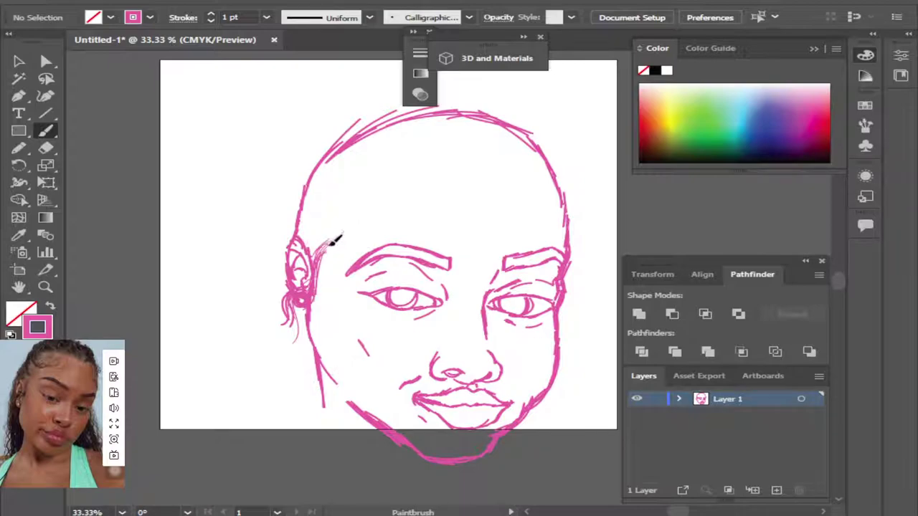
{"action": "mouse_move", "coordinate": [328, 244]}
{"action": "left_mouse_down"}
{"action": "mouse_move", "coordinate": [351, 219]}
{"action": "mouse_move", "coordinate": [344, 230]}
{"action": "left_mouse_up"}
{"action": "mouse_move", "coordinate": [294, 213]}
{"action": "left_mouse_down"}
{"action": "mouse_move", "coordinate": [344, 228]}
{"action": "mouse_move", "coordinate": [355, 219]}
{"action": "left_mouse_up"}
{"action": "mouse_move", "coordinate": [312, 199]}
{"action": "left_mouse_down"}
{"action": "mouse_move", "coordinate": [353, 224]}
{"action": "mouse_move", "coordinate": [343, 214]}
{"action": "mouse_move", "coordinate": [346, 232]}
{"action": "left_mouse_up"}
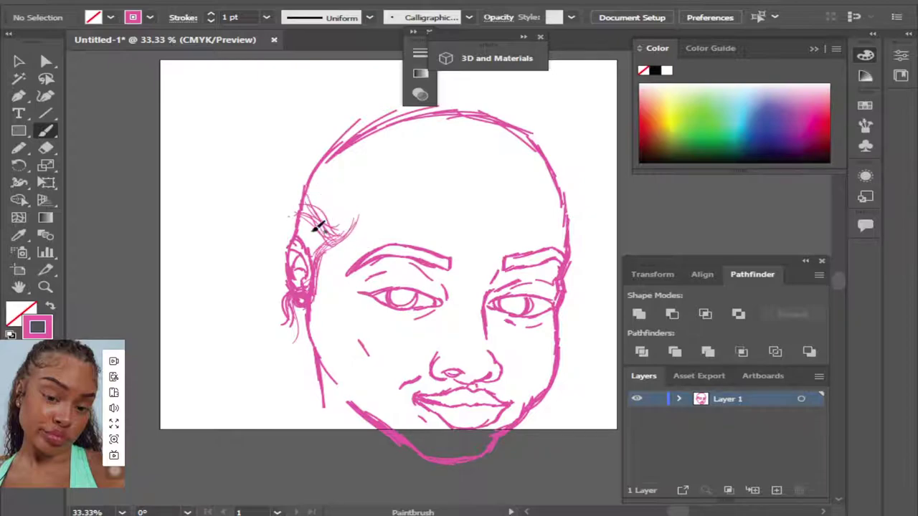
{"action": "mouse_move", "coordinate": [285, 228]}
{"action": "left_mouse_down"}
{"action": "mouse_move", "coordinate": [316, 233]}
{"action": "mouse_move", "coordinate": [286, 262]}
{"action": "mouse_move", "coordinate": [279, 291]}
{"action": "left_mouse_up"}
Paint long hair strands hanging down the left side of the head.
{"action": "mouse_move", "coordinate": [290, 247]}
{"action": "left_mouse_down"}
{"action": "mouse_move", "coordinate": [285, 321]}
{"action": "mouse_move", "coordinate": [301, 351]}
{"action": "left_mouse_up"}
{"action": "mouse_move", "coordinate": [285, 290]}
{"action": "left_mouse_down"}
{"action": "mouse_move", "coordinate": [287, 372]}
{"action": "mouse_move", "coordinate": [283, 362]}
{"action": "left_mouse_up"}
{"action": "left_click_drag", "start_coordinate": [287, 330], "coordinate": [280, 405]}
{"action": "mouse_move", "coordinate": [274, 303]}
{"action": "left_mouse_down"}
{"action": "mouse_move", "coordinate": [276, 390]}
{"action": "mouse_move", "coordinate": [297, 390]}
{"action": "left_mouse_up"}
{"action": "mouse_move", "coordinate": [299, 319]}
{"action": "left_mouse_down"}
{"action": "mouse_move", "coordinate": [298, 416]}
{"action": "mouse_move", "coordinate": [283, 360]}
{"action": "mouse_move", "coordinate": [287, 430]}
{"action": "left_mouse_up"}
{"action": "left_click_drag", "start_coordinate": [273, 327], "coordinate": [279, 435]}
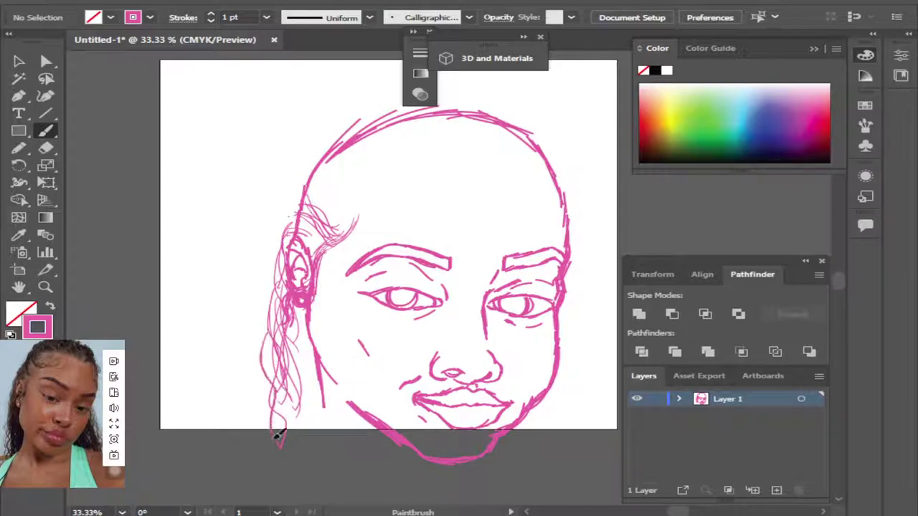
{"action": "mouse_move", "coordinate": [266, 350]}
{"action": "left_mouse_down"}
{"action": "mouse_move", "coordinate": [278, 426]}
{"action": "mouse_move", "coordinate": [293, 399]}
{"action": "left_mouse_up"}
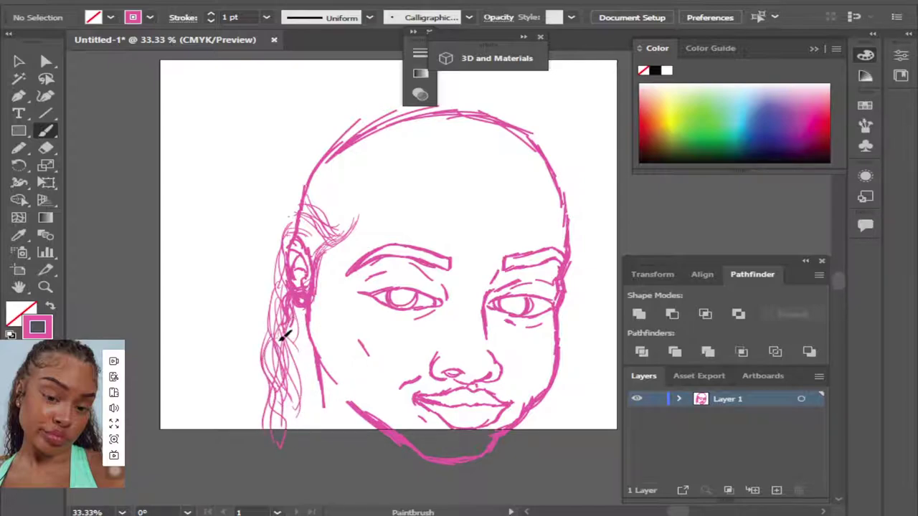
{"action": "left_click_drag", "start_coordinate": [285, 333], "coordinate": [305, 420]}
{"action": "left_click_drag", "start_coordinate": [272, 277], "coordinate": [283, 383]}
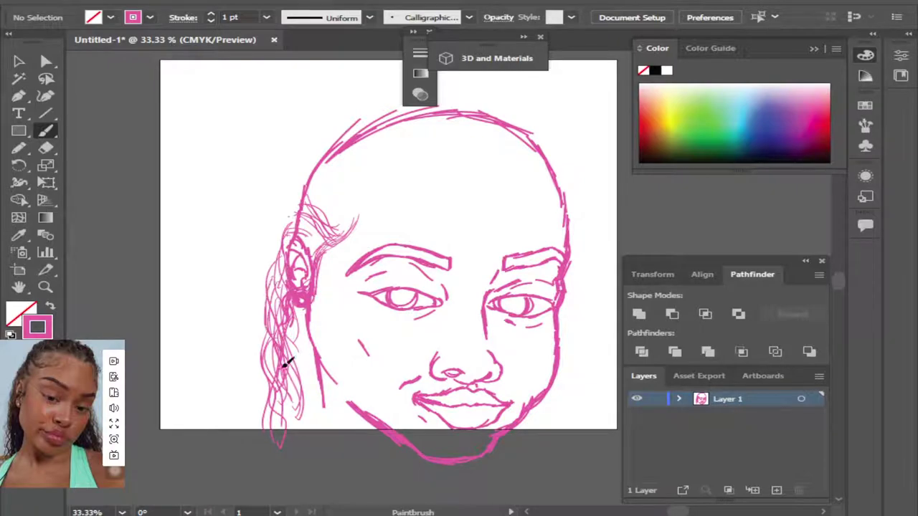
{"action": "mouse_move", "coordinate": [271, 281]}
{"action": "left_mouse_down"}
{"action": "mouse_move", "coordinate": [299, 405]}
{"action": "mouse_move", "coordinate": [287, 402]}
{"action": "left_mouse_up"}
Add strands running down toward the jaw and faint strands around the ear.
{"action": "mouse_move", "coordinate": [292, 301]}
{"action": "left_mouse_down"}
{"action": "mouse_move", "coordinate": [307, 381]}
{"action": "mouse_move", "coordinate": [323, 385]}
{"action": "left_mouse_up"}
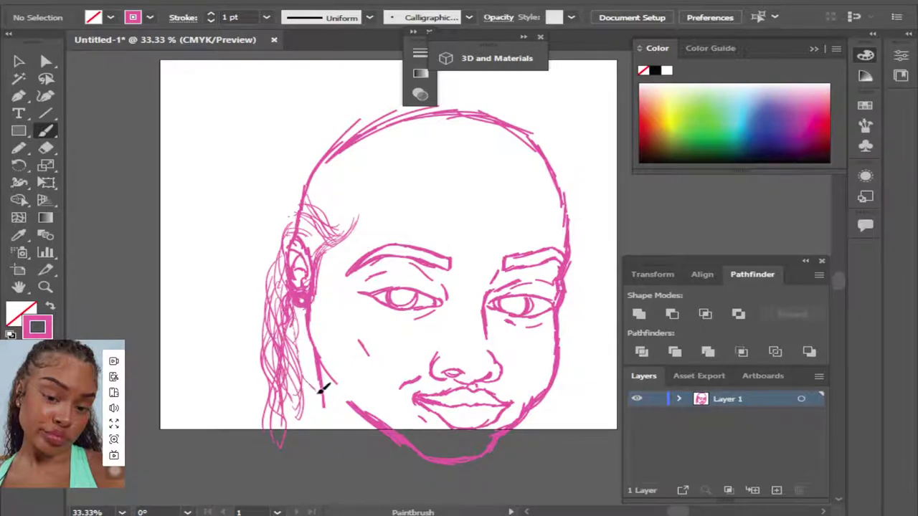
{"action": "mouse_move", "coordinate": [309, 317]}
{"action": "left_mouse_down"}
{"action": "mouse_move", "coordinate": [322, 373]}
{"action": "mouse_move", "coordinate": [314, 351]}
{"action": "left_mouse_up"}
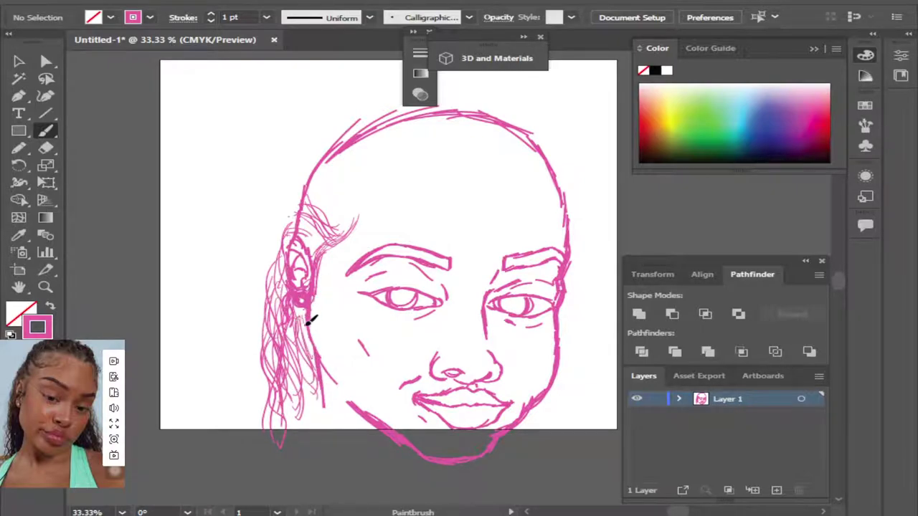
{"action": "left_click_drag", "start_coordinate": [307, 310], "coordinate": [318, 372]}
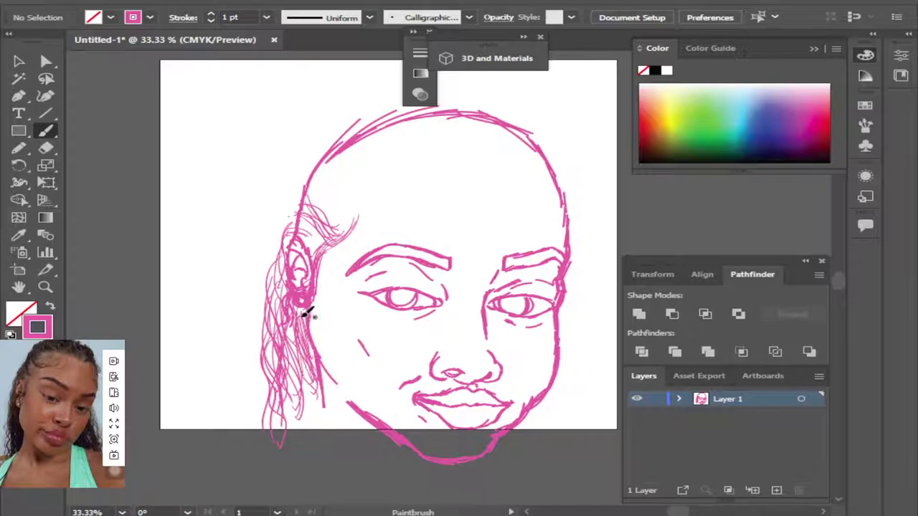
{"action": "left_click_drag", "start_coordinate": [304, 305], "coordinate": [305, 353]}
{"action": "mouse_move", "coordinate": [286, 242]}
{"action": "left_mouse_down"}
{"action": "mouse_move", "coordinate": [297, 218]}
{"action": "mouse_move", "coordinate": [285, 287]}
{"action": "left_mouse_up"}
{"action": "left_click_drag", "start_coordinate": [308, 199], "coordinate": [287, 251]}
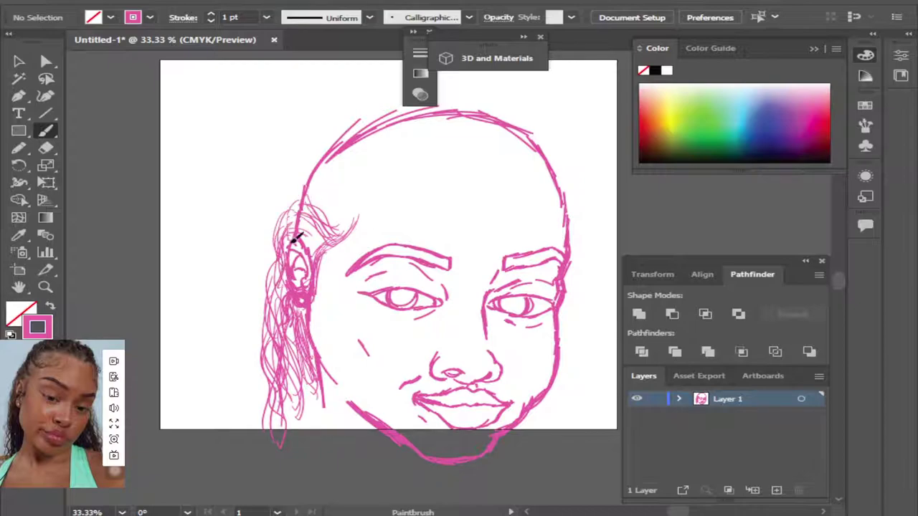
{"action": "left_click_drag", "start_coordinate": [297, 219], "coordinate": [280, 282]}
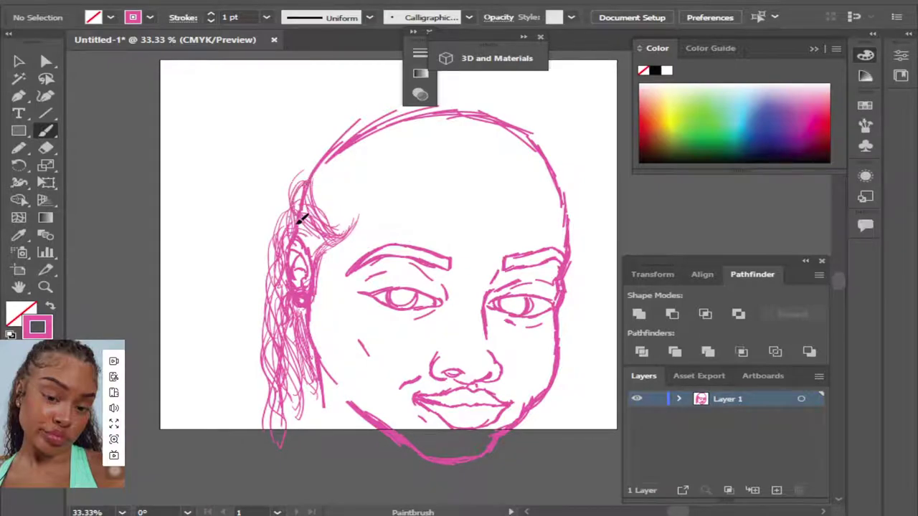
Paint short wavy strands and a looped curl along the left hairline above the brow.
{"action": "left_click_drag", "start_coordinate": [301, 220], "coordinate": [330, 236]}
{"action": "left_click_drag", "start_coordinate": [302, 190], "coordinate": [322, 213]}
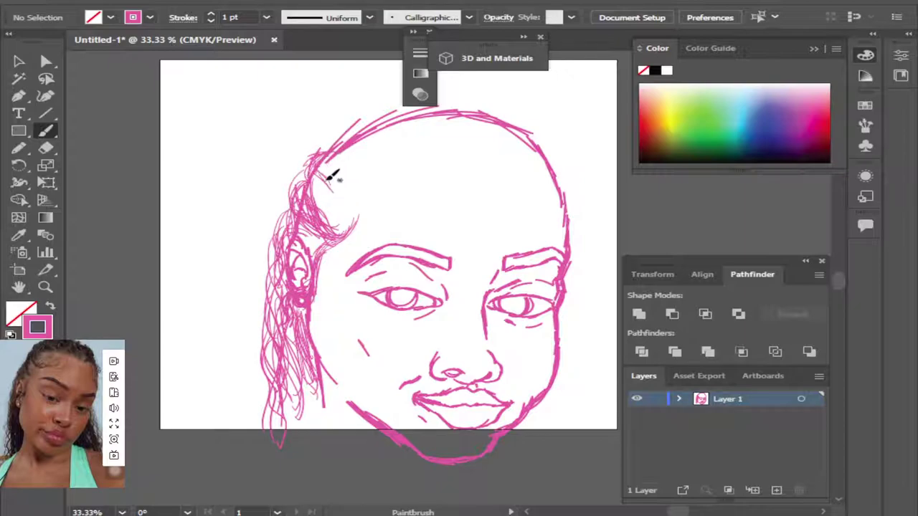
{"action": "mouse_move", "coordinate": [327, 179]}
{"action": "left_mouse_down"}
{"action": "mouse_move", "coordinate": [362, 206]}
{"action": "mouse_move", "coordinate": [412, 168]}
{"action": "left_mouse_up"}
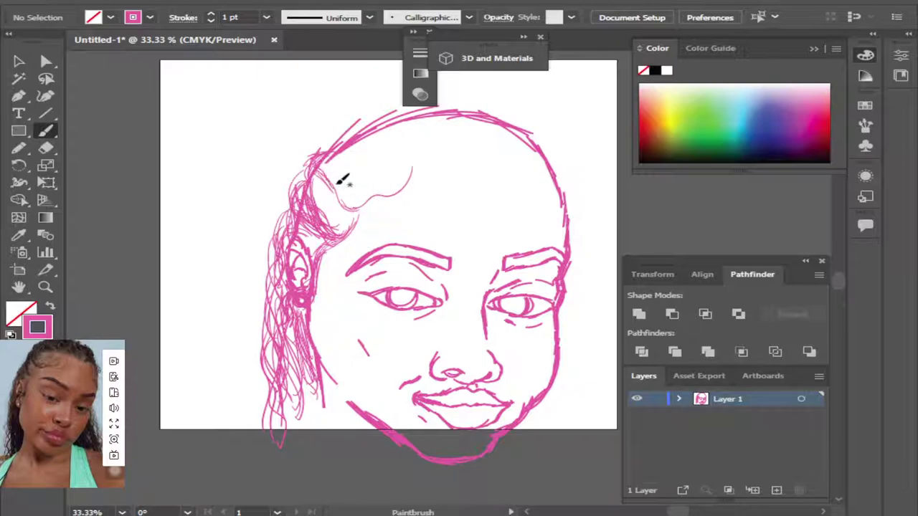
{"action": "left_click_drag", "start_coordinate": [336, 159], "coordinate": [343, 224]}
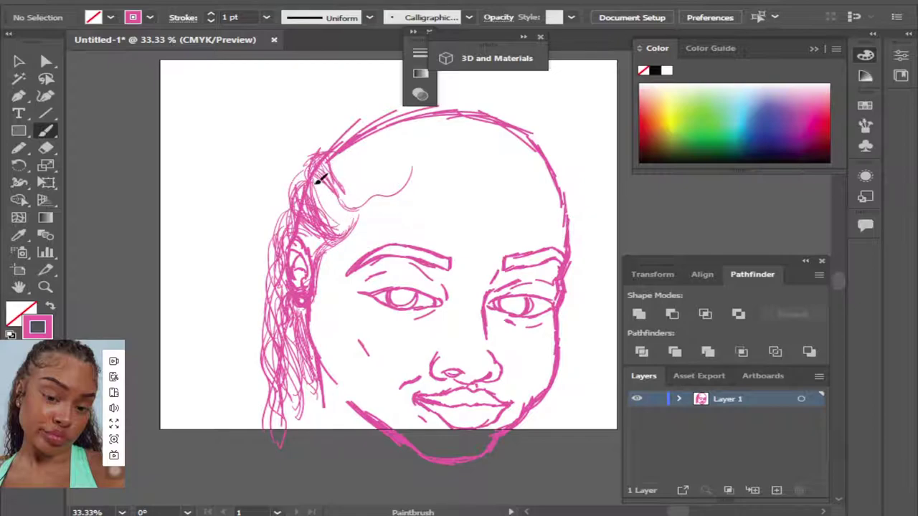
{"action": "mouse_move", "coordinate": [321, 180]}
{"action": "left_mouse_down"}
{"action": "mouse_move", "coordinate": [337, 202]}
{"action": "mouse_move", "coordinate": [340, 185]}
{"action": "left_mouse_up"}
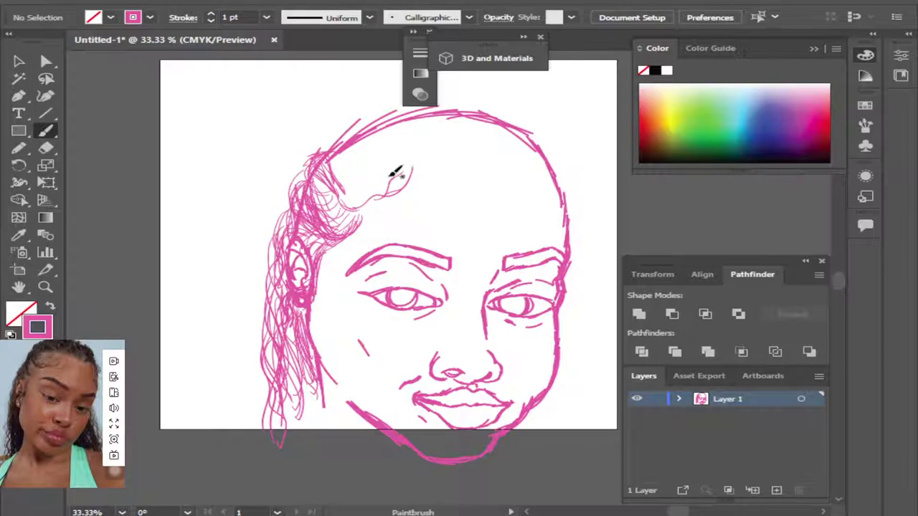
{"action": "left_click_drag", "start_coordinate": [396, 174], "coordinate": [412, 168]}
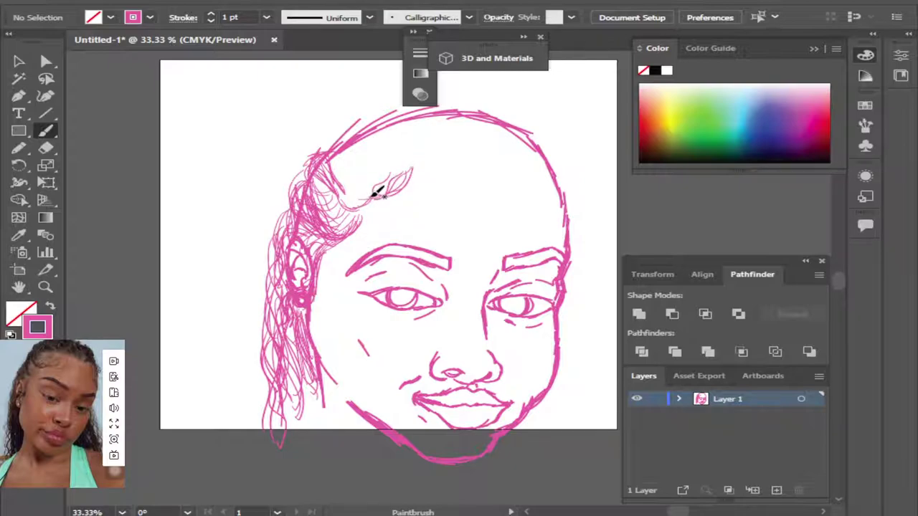
{"action": "mouse_move", "coordinate": [336, 171]}
{"action": "left_mouse_down"}
{"action": "mouse_move", "coordinate": [317, 154]}
{"action": "mouse_move", "coordinate": [352, 199]}
{"action": "mouse_move", "coordinate": [332, 160]}
{"action": "mouse_move", "coordinate": [349, 202]}
{"action": "mouse_move", "coordinate": [303, 184]}
{"action": "mouse_move", "coordinate": [317, 203]}
{"action": "mouse_move", "coordinate": [304, 217]}
{"action": "mouse_move", "coordinate": [350, 185]}
{"action": "left_mouse_up"}
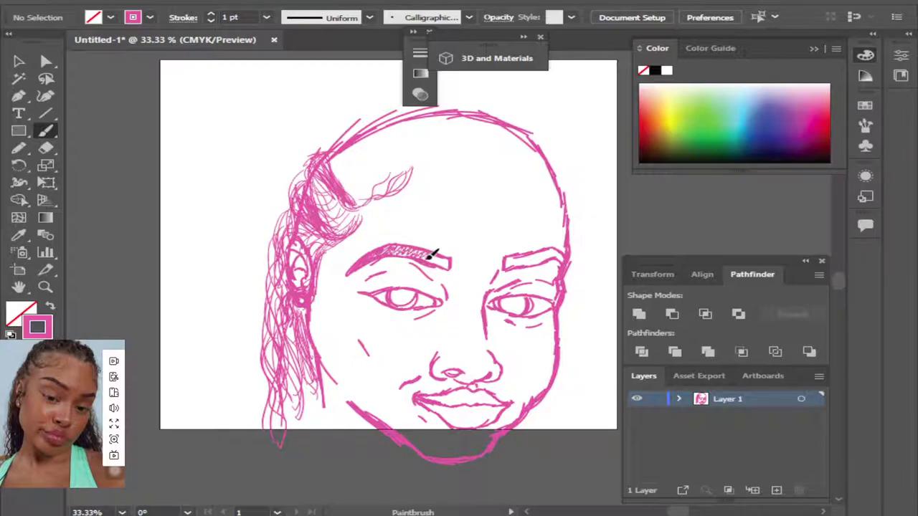
Fill both eyebrows, scribble-shade both irises, shade the left nostril, and add a forehead strand.
{"action": "left_click_drag", "start_coordinate": [453, 260], "coordinate": [451, 263]}
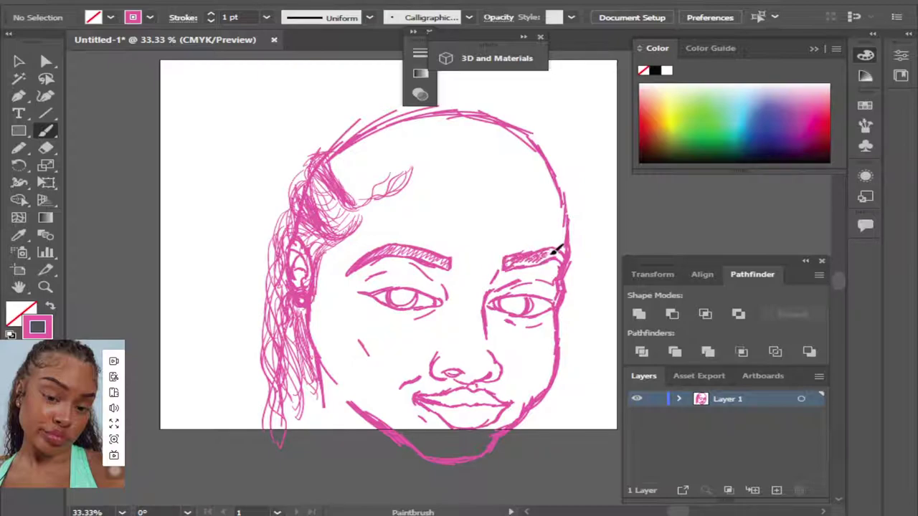
{"action": "left_click_drag", "start_coordinate": [567, 246], "coordinate": [566, 250]}
{"action": "left_click_drag", "start_coordinate": [534, 293], "coordinate": [527, 305]}
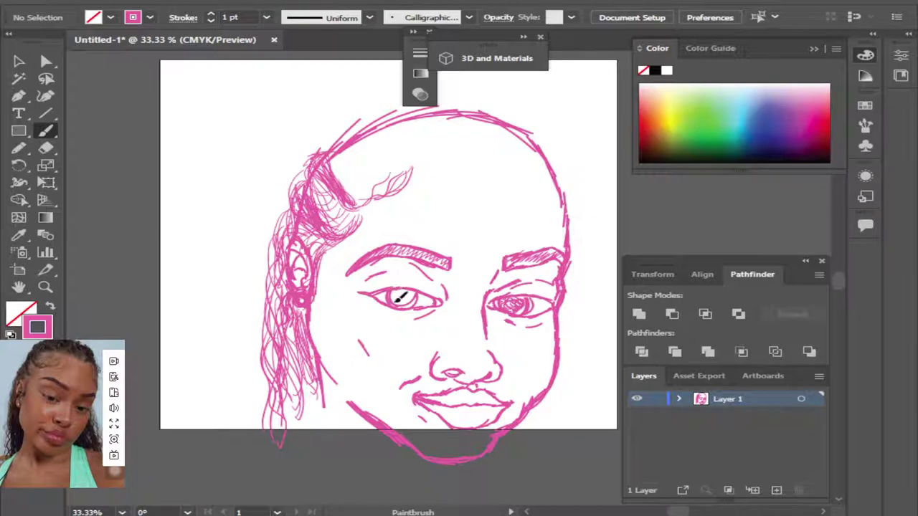
{"action": "left_click_drag", "start_coordinate": [396, 301], "coordinate": [403, 299]}
{"action": "left_click_drag", "start_coordinate": [458, 368], "coordinate": [450, 372]}
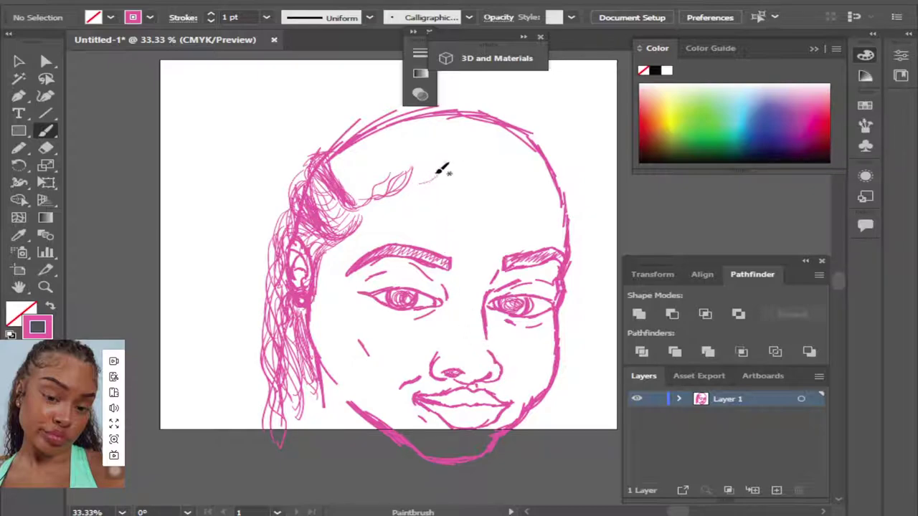
{"action": "left_click_drag", "start_coordinate": [439, 175], "coordinate": [414, 189]}
Paint hair strands down the upper right of the head and along its right edge.
{"action": "mouse_move", "coordinate": [465, 154]}
{"action": "left_mouse_down"}
{"action": "mouse_move", "coordinate": [442, 181]}
{"action": "mouse_move", "coordinate": [450, 183]}
{"action": "left_mouse_up"}
{"action": "mouse_move", "coordinate": [492, 154]}
{"action": "left_mouse_down"}
{"action": "mouse_move", "coordinate": [454, 185]}
{"action": "mouse_move", "coordinate": [492, 175]}
{"action": "mouse_move", "coordinate": [522, 185]}
{"action": "mouse_move", "coordinate": [528, 204]}
{"action": "left_mouse_up"}
{"action": "mouse_move", "coordinate": [522, 172]}
{"action": "left_mouse_down"}
{"action": "mouse_move", "coordinate": [534, 203]}
{"action": "mouse_move", "coordinate": [548, 208]}
{"action": "left_mouse_up"}
{"action": "left_click_drag", "start_coordinate": [548, 177], "coordinate": [566, 229]}
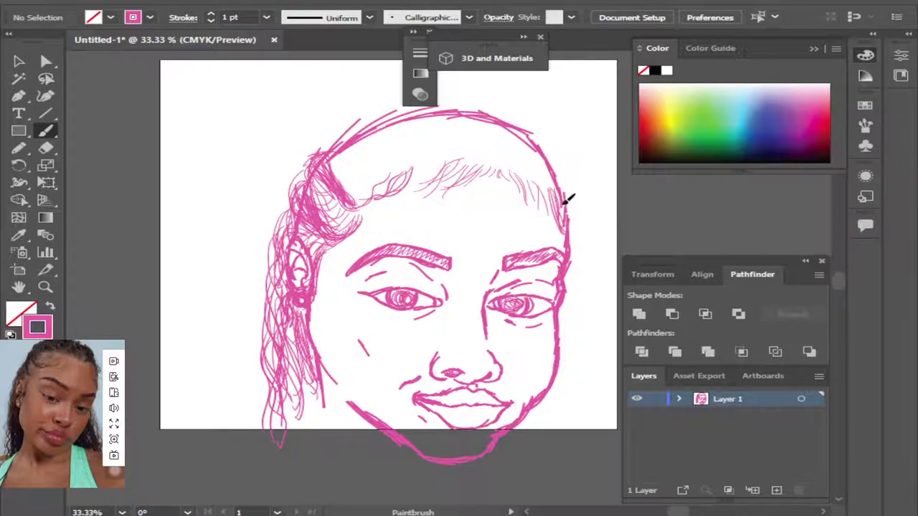
{"action": "left_click_drag", "start_coordinate": [563, 198], "coordinate": [566, 222]}
Add strands along the forehead hairline and across the top of the head.
{"action": "left_click_drag", "start_coordinate": [433, 165], "coordinate": [396, 201]}
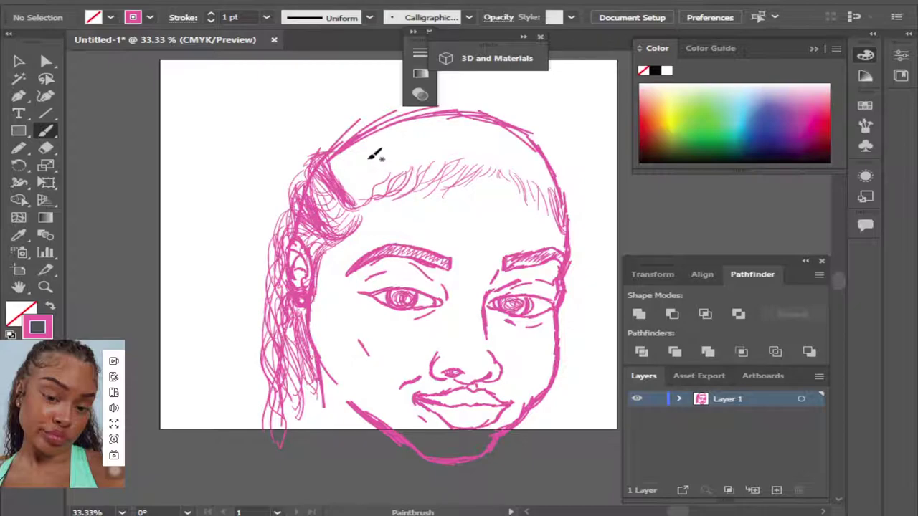
{"action": "mouse_move", "coordinate": [341, 176]}
{"action": "left_mouse_down"}
{"action": "mouse_move", "coordinate": [343, 160]}
{"action": "mouse_move", "coordinate": [342, 174]}
{"action": "left_mouse_up"}
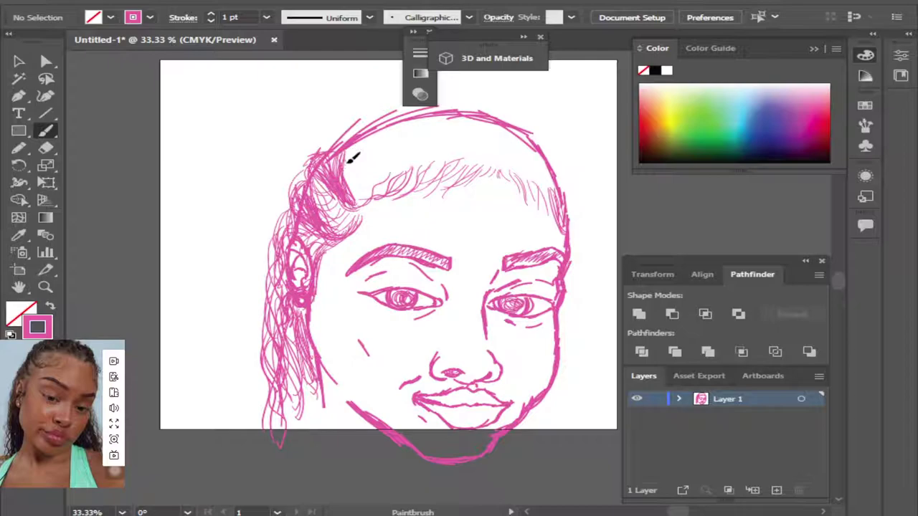
{"action": "left_click_drag", "start_coordinate": [347, 172], "coordinate": [367, 185]}
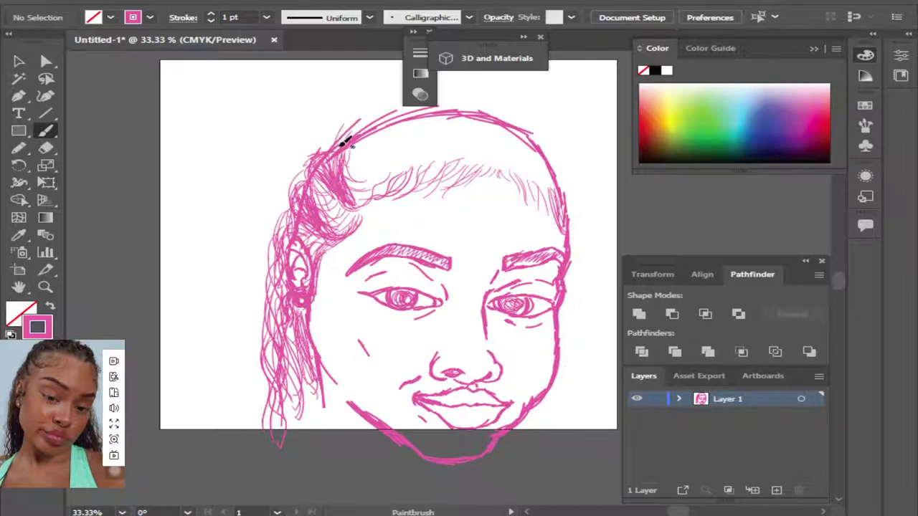
{"action": "mouse_move", "coordinate": [342, 143]}
{"action": "left_mouse_down"}
{"action": "mouse_move", "coordinate": [349, 123]}
{"action": "mouse_move", "coordinate": [384, 114]}
{"action": "mouse_move", "coordinate": [347, 132]}
{"action": "left_mouse_up"}
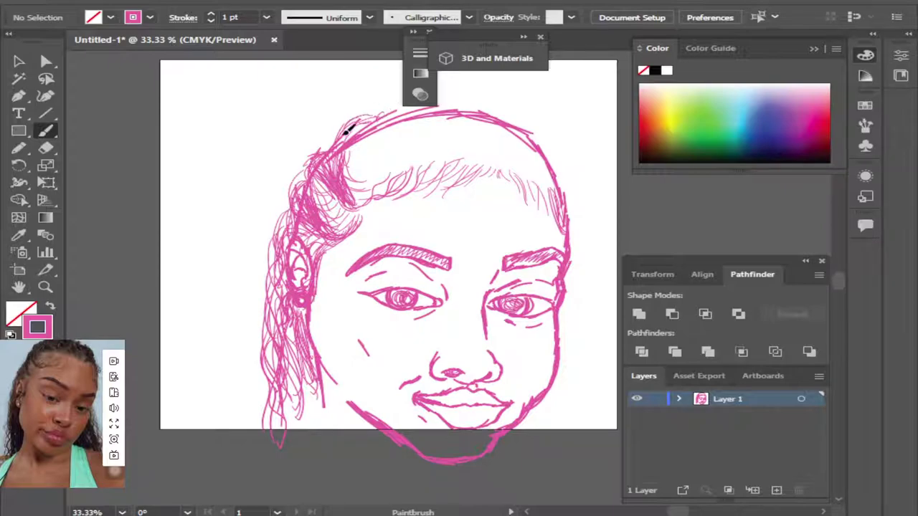
{"action": "mouse_move", "coordinate": [399, 111]}
{"action": "left_mouse_down"}
{"action": "mouse_move", "coordinate": [387, 113]}
{"action": "mouse_move", "coordinate": [466, 91]}
{"action": "mouse_move", "coordinate": [492, 107]}
{"action": "mouse_move", "coordinate": [521, 104]}
{"action": "mouse_move", "coordinate": [483, 100]}
{"action": "left_mouse_up"}
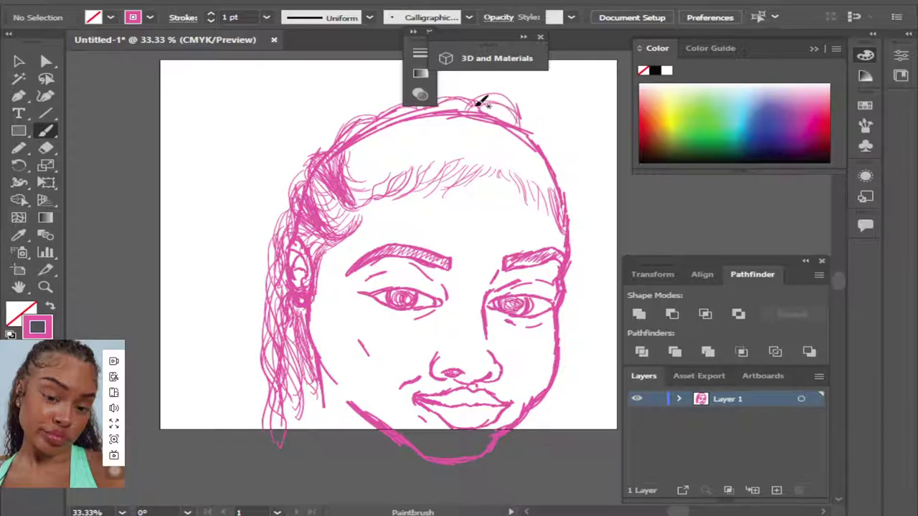
{"action": "mouse_move", "coordinate": [368, 150]}
{"action": "left_mouse_down"}
{"action": "mouse_move", "coordinate": [358, 150]}
{"action": "mouse_move", "coordinate": [373, 171]}
{"action": "mouse_move", "coordinate": [381, 137]}
{"action": "mouse_move", "coordinate": [409, 148]}
{"action": "mouse_move", "coordinate": [442, 122]}
{"action": "mouse_move", "coordinate": [519, 143]}
{"action": "mouse_move", "coordinate": [520, 160]}
{"action": "mouse_move", "coordinate": [537, 143]}
{"action": "mouse_move", "coordinate": [528, 127]}
{"action": "mouse_move", "coordinate": [530, 160]}
{"action": "mouse_move", "coordinate": [543, 127]}
{"action": "mouse_move", "coordinate": [517, 109]}
{"action": "mouse_move", "coordinate": [537, 117]}
{"action": "left_mouse_up"}
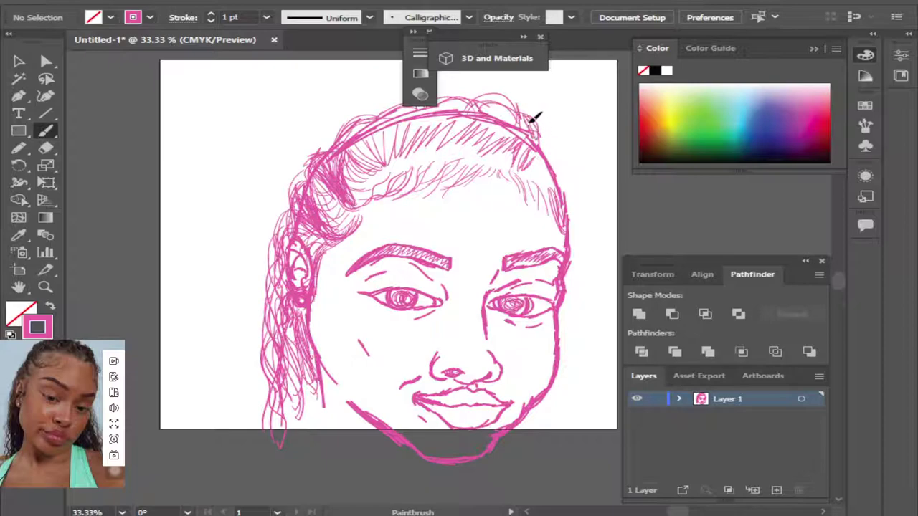
{"action": "mouse_move", "coordinate": [568, 153]}
{"action": "left_mouse_down"}
{"action": "mouse_move", "coordinate": [565, 169]}
{"action": "mouse_move", "coordinate": [548, 166]}
{"action": "mouse_move", "coordinate": [505, 116]}
{"action": "mouse_move", "coordinate": [505, 139]}
{"action": "mouse_move", "coordinate": [519, 102]}
{"action": "mouse_move", "coordinate": [452, 128]}
{"action": "mouse_move", "coordinate": [365, 139]}
{"action": "mouse_move", "coordinate": [394, 125]}
{"action": "mouse_move", "coordinate": [404, 141]}
{"action": "mouse_move", "coordinate": [464, 103]}
{"action": "mouse_move", "coordinate": [454, 126]}
{"action": "mouse_move", "coordinate": [520, 123]}
{"action": "mouse_move", "coordinate": [527, 149]}
{"action": "mouse_move", "coordinate": [549, 160]}
{"action": "mouse_move", "coordinate": [344, 136]}
{"action": "mouse_move", "coordinate": [380, 148]}
{"action": "mouse_move", "coordinate": [462, 115]}
{"action": "mouse_move", "coordinate": [461, 126]}
{"action": "mouse_move", "coordinate": [502, 117]}
{"action": "mouse_move", "coordinate": [498, 139]}
{"action": "mouse_move", "coordinate": [539, 161]}
{"action": "left_mouse_up"}
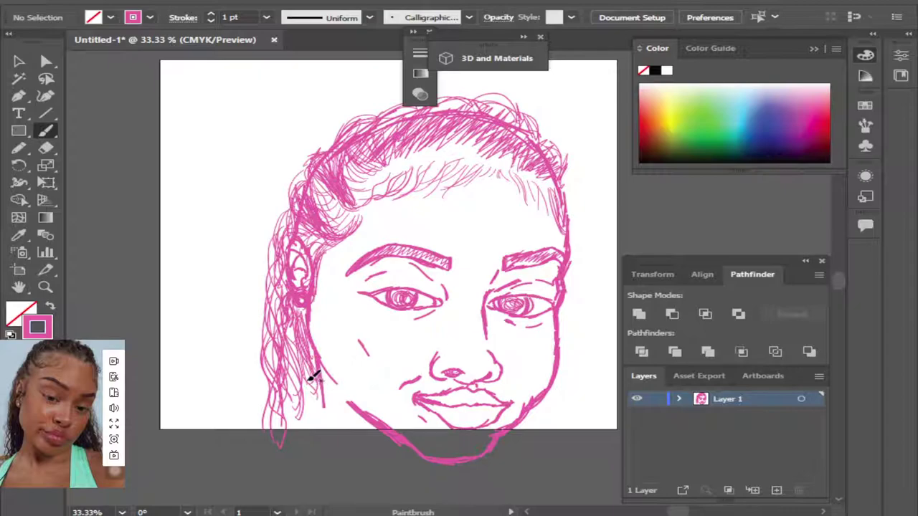
Add a strand at the lower-left hair ends, then zoom out and paint strands below the right jaw.
{"action": "mouse_move", "coordinate": [311, 389]}
{"action": "left_mouse_down"}
{"action": "mouse_move", "coordinate": [301, 422]}
{"action": "mouse_move", "coordinate": [317, 440]}
{"action": "left_mouse_up"}
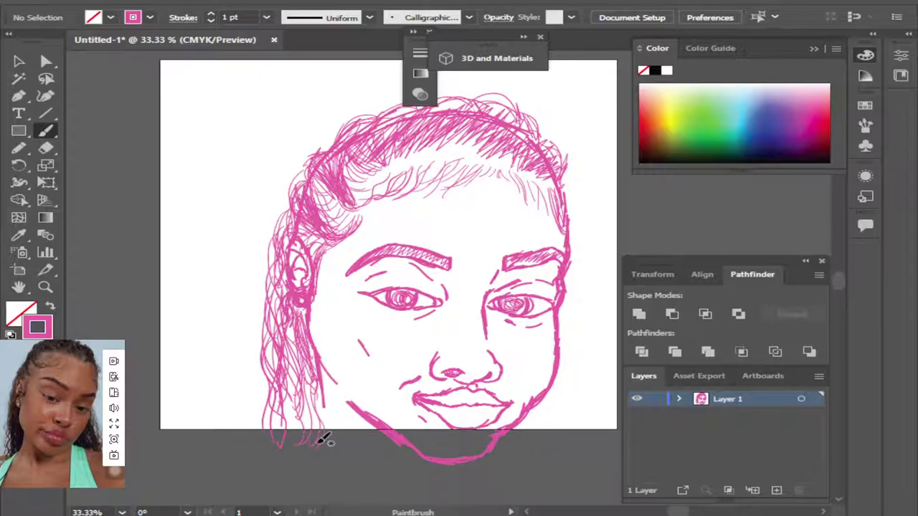
{"action": "key", "text": "ctrl+minus"}
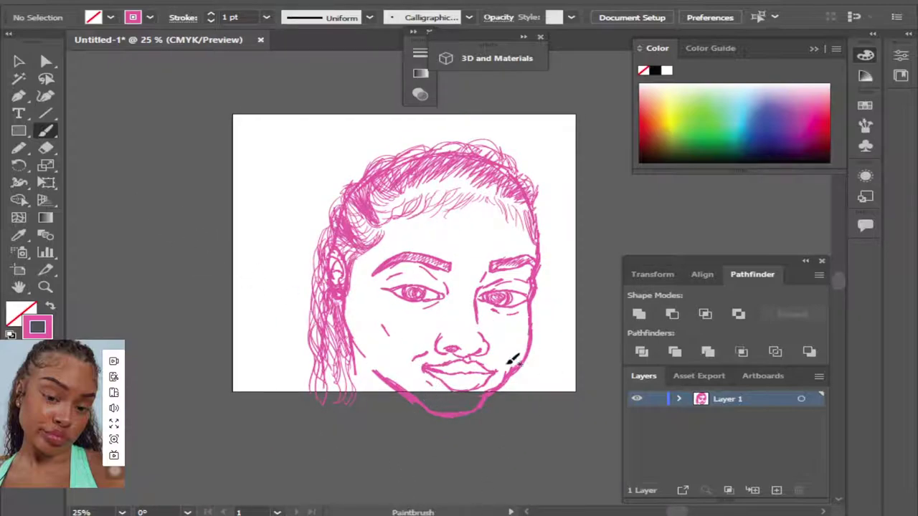
{"action": "left_click_drag", "start_coordinate": [494, 396], "coordinate": [504, 429]}
{"action": "mouse_move", "coordinate": [504, 387]}
{"action": "left_mouse_down"}
{"action": "mouse_move", "coordinate": [522, 402]}
{"action": "mouse_move", "coordinate": [543, 352]}
{"action": "mouse_move", "coordinate": [541, 301]}
{"action": "mouse_move", "coordinate": [550, 361]}
{"action": "mouse_move", "coordinate": [545, 377]}
{"action": "mouse_move", "coordinate": [534, 369]}
{"action": "mouse_move", "coordinate": [524, 380]}
{"action": "mouse_move", "coordinate": [509, 420]}
{"action": "left_mouse_up"}
Select all the sketch artwork and nudge it slightly up and left.
{"action": "left_click", "coordinate": [19, 62]}
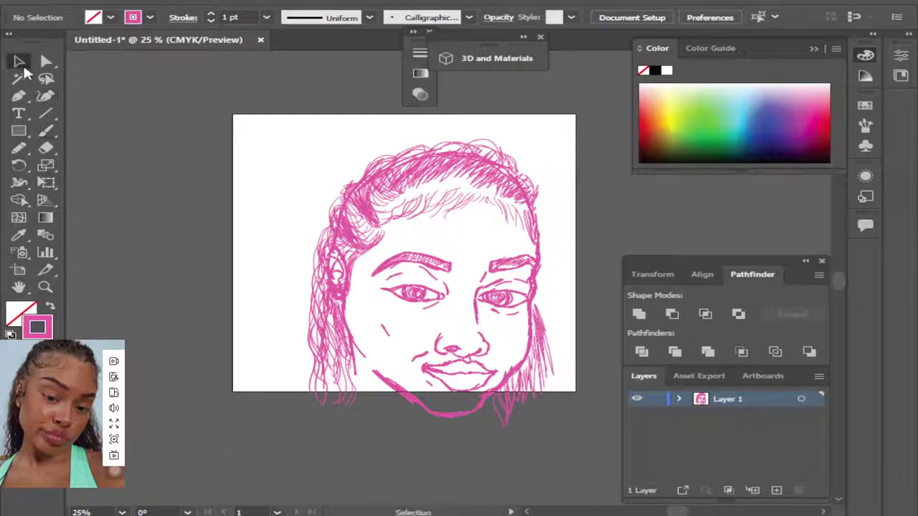
{"action": "left_click_drag", "start_coordinate": [255, 92], "coordinate": [462, 315]}
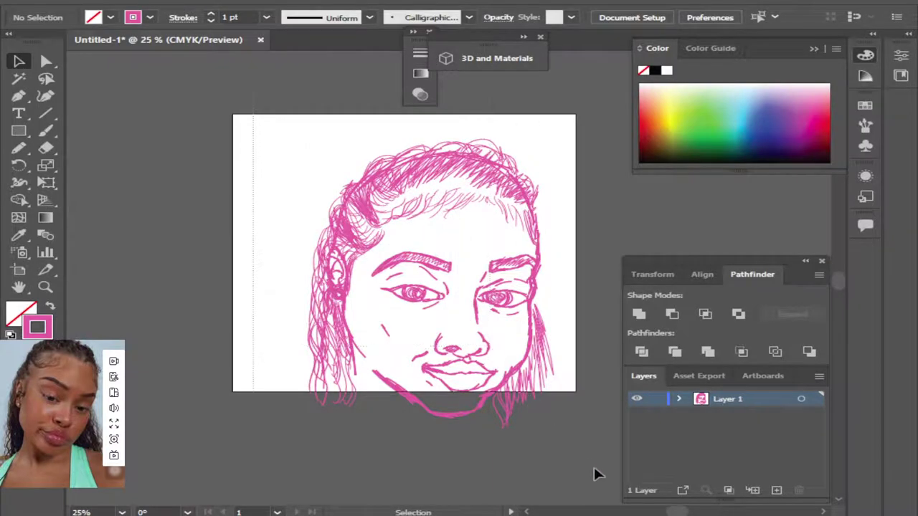
{"action": "left_click_drag", "start_coordinate": [593, 467], "coordinate": [594, 467]}
{"action": "mouse_move", "coordinate": [536, 322]}
{"action": "left_mouse_down"}
{"action": "mouse_move", "coordinate": [508, 290]}
{"action": "mouse_move", "coordinate": [517, 310]}
{"action": "left_mouse_up"}
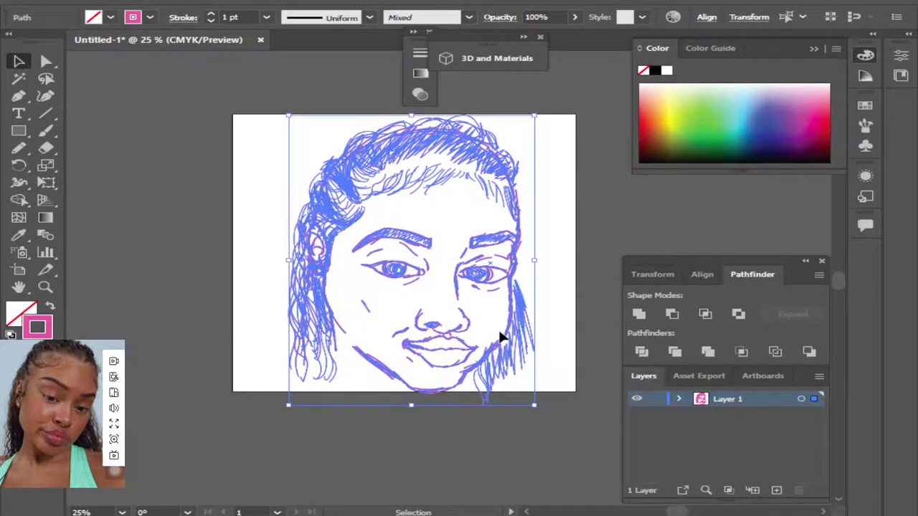
{"action": "left_click", "coordinate": [487, 463]}
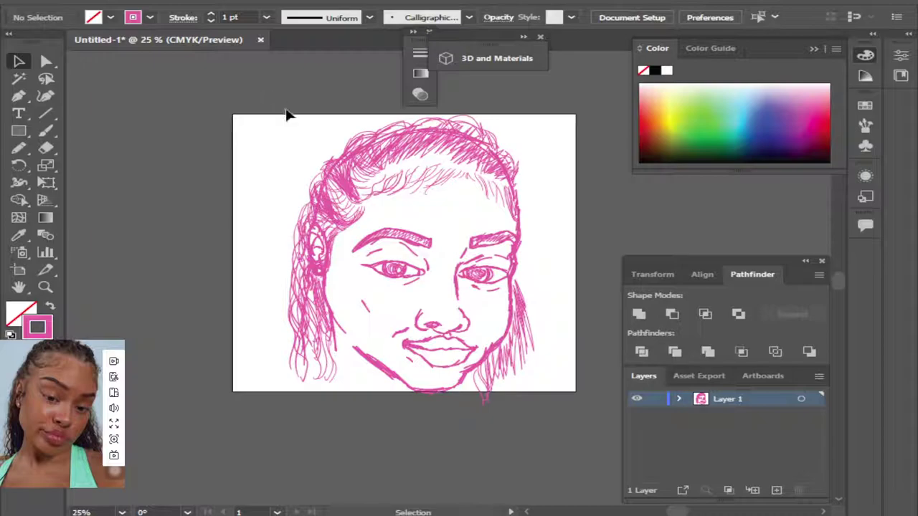
Reselect the whole face sketch and lower its opacity to 53%.
{"action": "left_click_drag", "start_coordinate": [285, 109], "coordinate": [571, 445]}
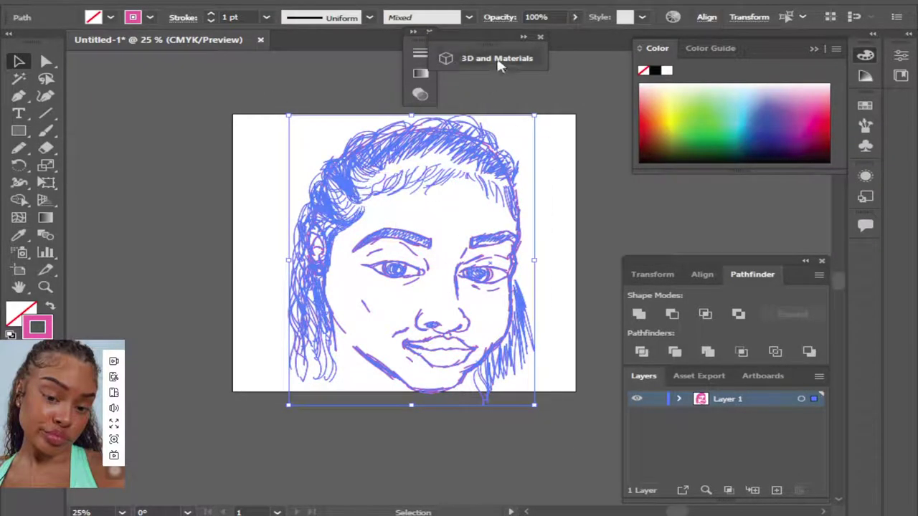
{"action": "left_click", "coordinate": [574, 17]}
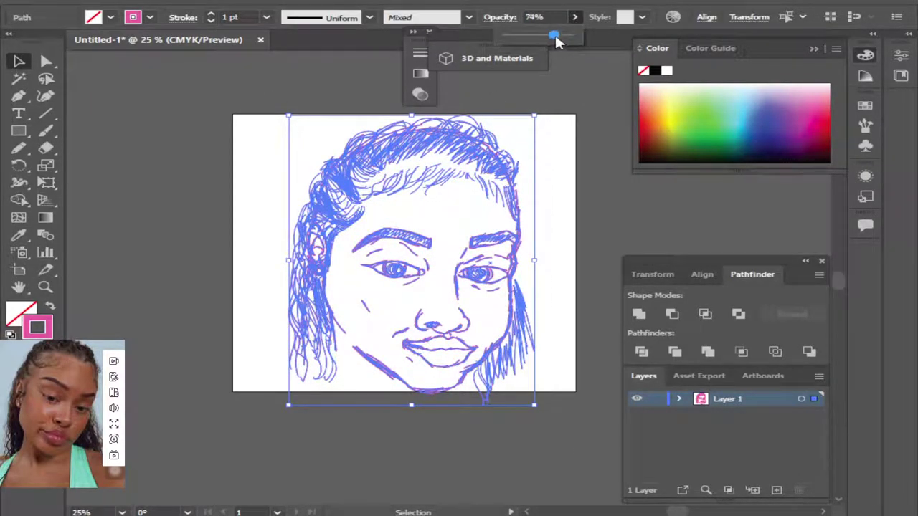
{"action": "left_click", "coordinate": [541, 37]}
Deselect, add Layer 2 above the sketch, and set the stroke colour to black.
{"action": "key", "text": "ctrl+shift+a"}
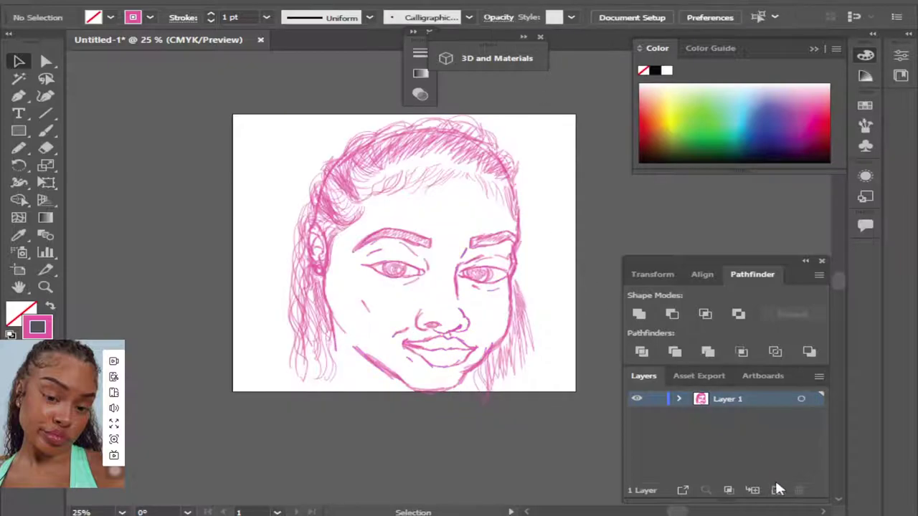
{"action": "left_click", "coordinate": [777, 490]}
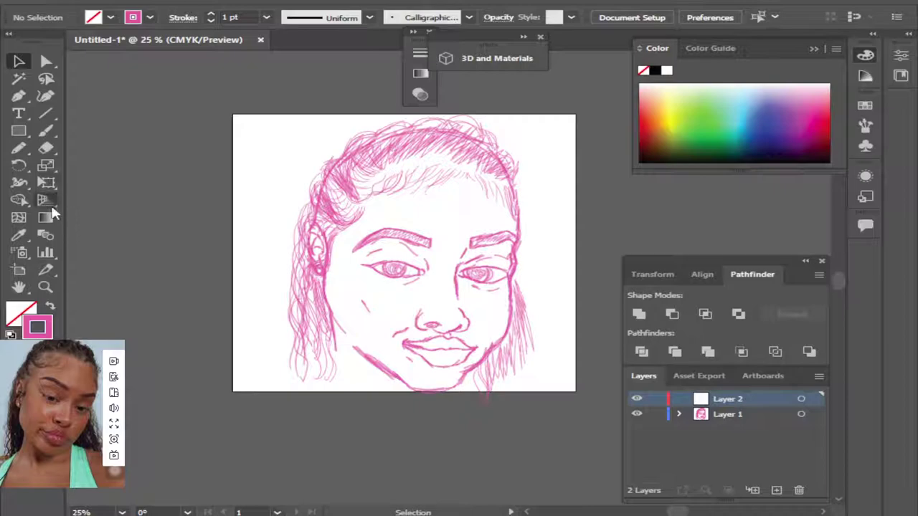
{"action": "left_click", "coordinate": [655, 70]}
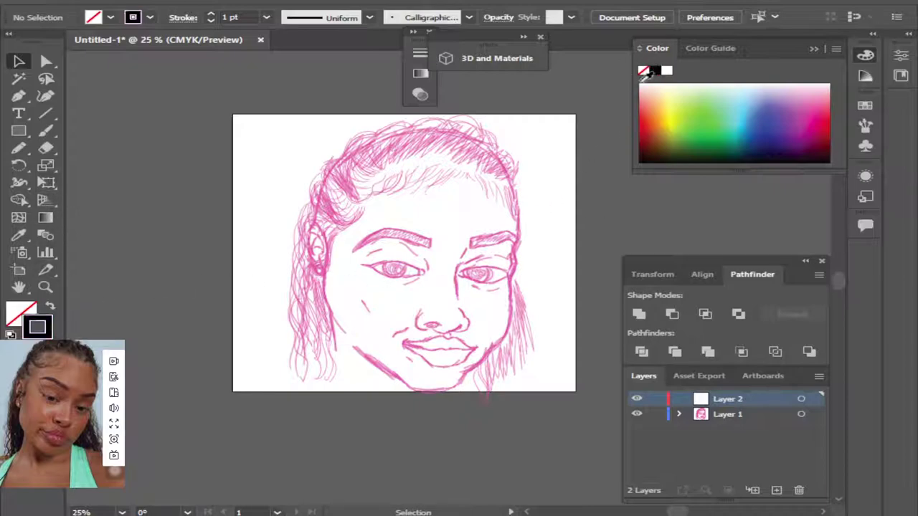
With the Paintbrush, zoom in on the nose and trace its left side.
{"action": "left_click", "coordinate": [45, 130]}
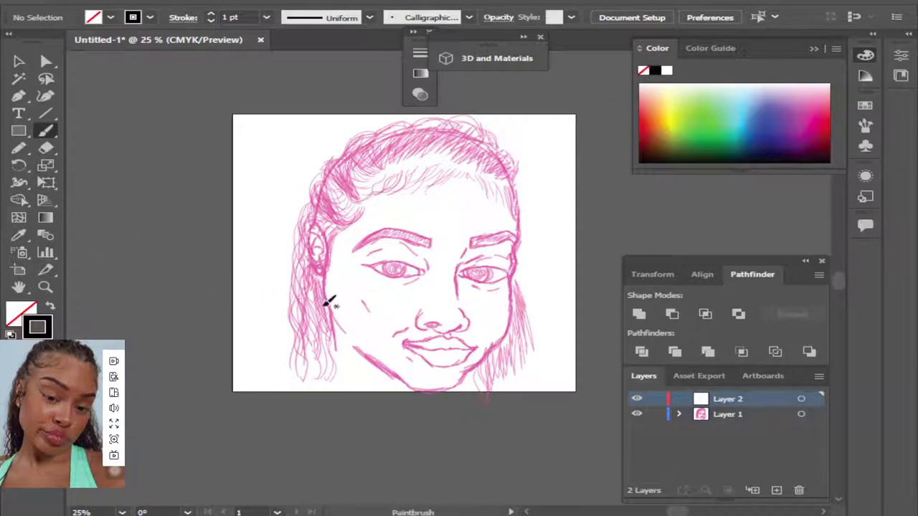
{"action": "key", "text": "ctrl+plus"}
{"action": "key", "text": "ctrl+plus"}
{"action": "key", "text": "ctrl+plus"}
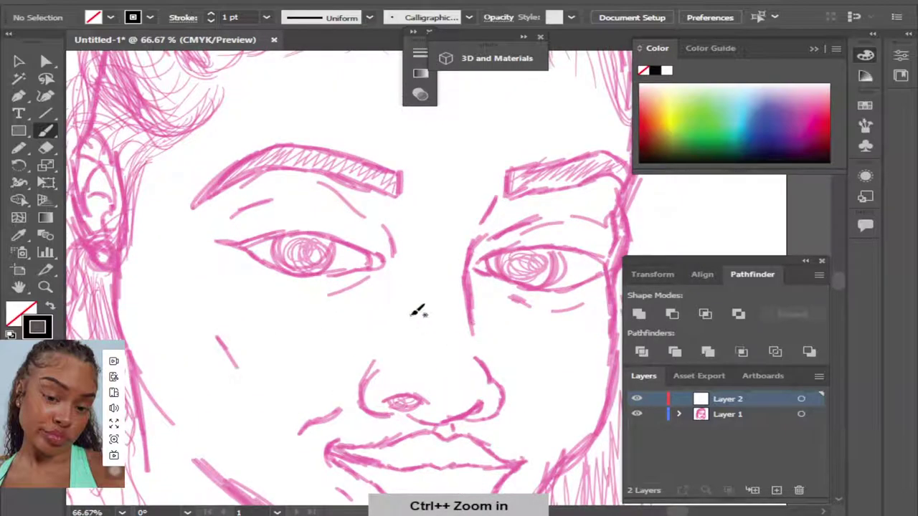
{"action": "scroll", "coordinate": [838, 283], "scroll_direction": "down", "scroll_amount": 5}
{"action": "scroll", "coordinate": [838, 283], "scroll_direction": "up", "scroll_amount": 2}
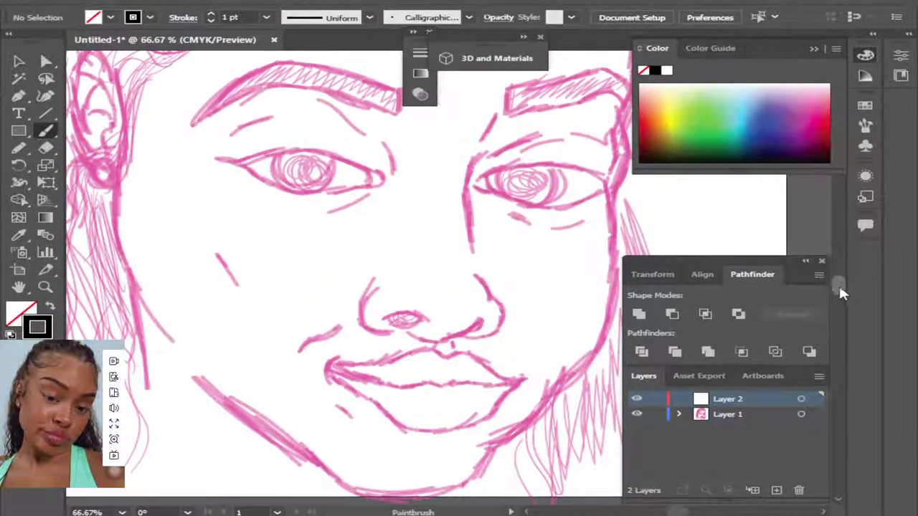
{"action": "key", "text": "ctrl+plus"}
{"action": "left_click_drag", "start_coordinate": [372, 357], "coordinate": [313, 328]}
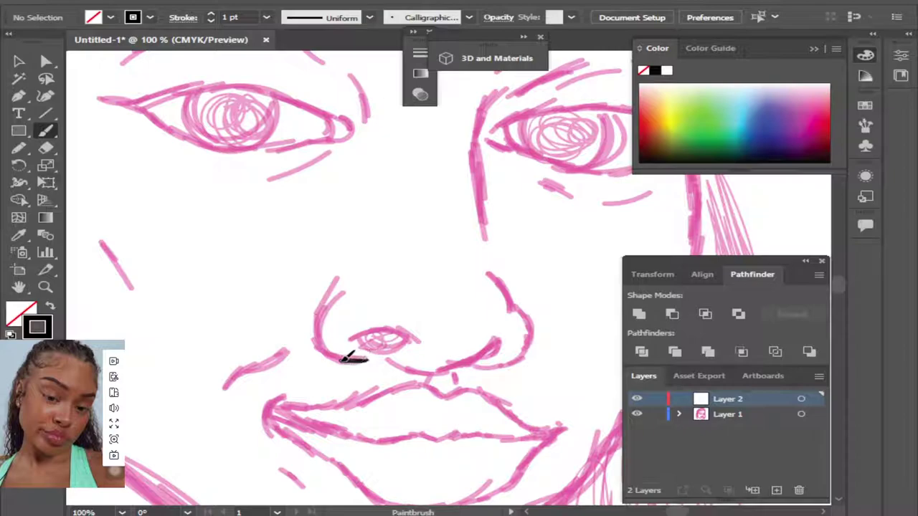
Set stroke opacity to 100% and trace the left side of the nose in black.
{"action": "left_click_drag", "start_coordinate": [352, 267], "coordinate": [351, 286]}
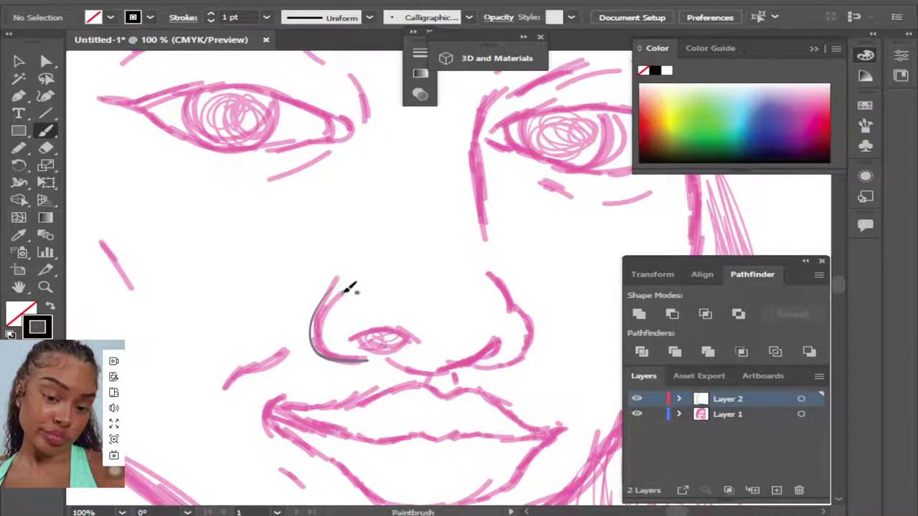
{"action": "key", "text": "ctrl+z"}
{"action": "left_click", "coordinate": [498, 17]}
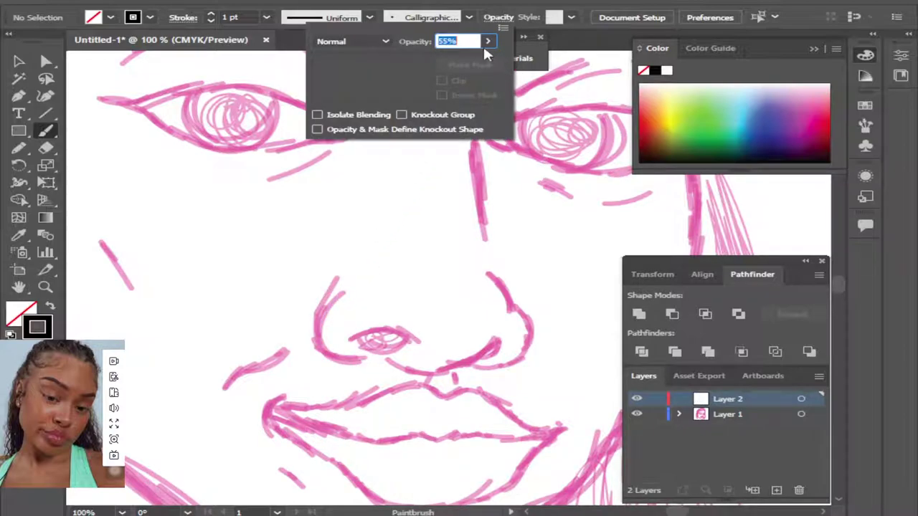
{"action": "left_click", "coordinate": [486, 45]}
{"action": "left_click", "coordinate": [527, 16]}
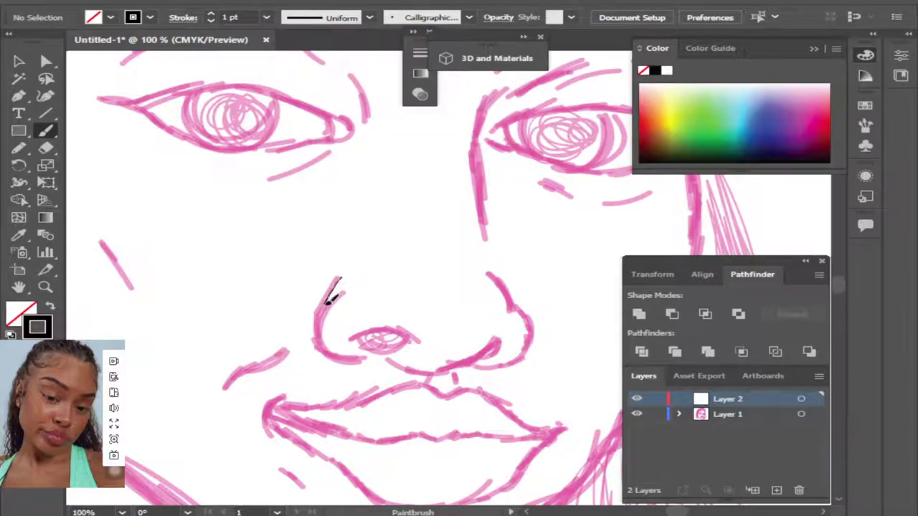
{"action": "mouse_move", "coordinate": [329, 298]}
{"action": "left_mouse_down"}
{"action": "mouse_move", "coordinate": [318, 318]}
{"action": "mouse_move", "coordinate": [332, 353]}
{"action": "left_mouse_up"}
{"action": "left_click_drag", "start_coordinate": [367, 355], "coordinate": [368, 356]}
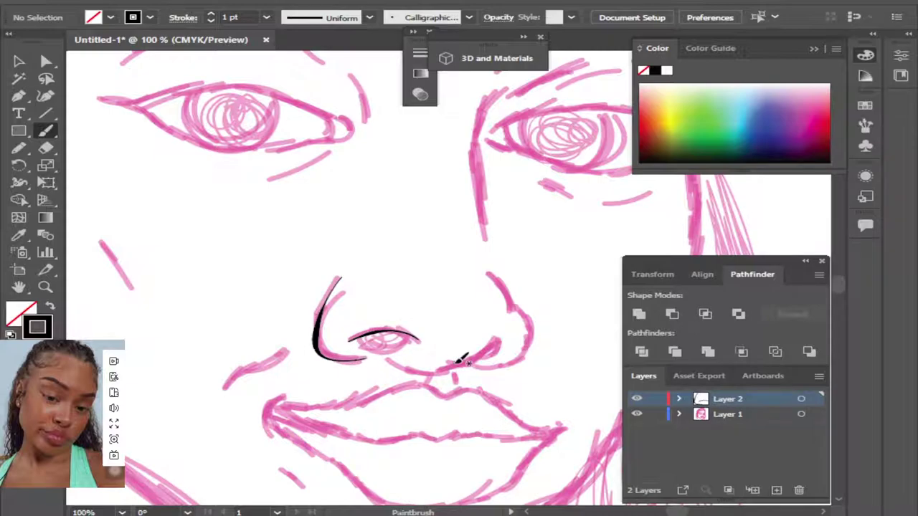
Trace the nostril line, the underside of the nose and the right nostril curve.
{"action": "key", "text": "ctrl+z"}
{"action": "mouse_move", "coordinate": [346, 343]}
{"action": "left_mouse_down"}
{"action": "mouse_move", "coordinate": [371, 333]}
{"action": "mouse_move", "coordinate": [423, 350]}
{"action": "left_mouse_up"}
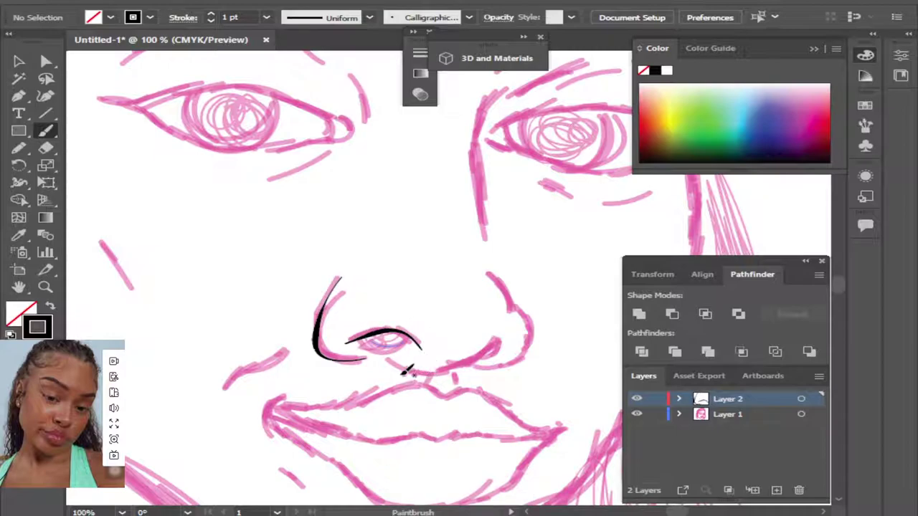
{"action": "double_click", "coordinate": [49, 136]}
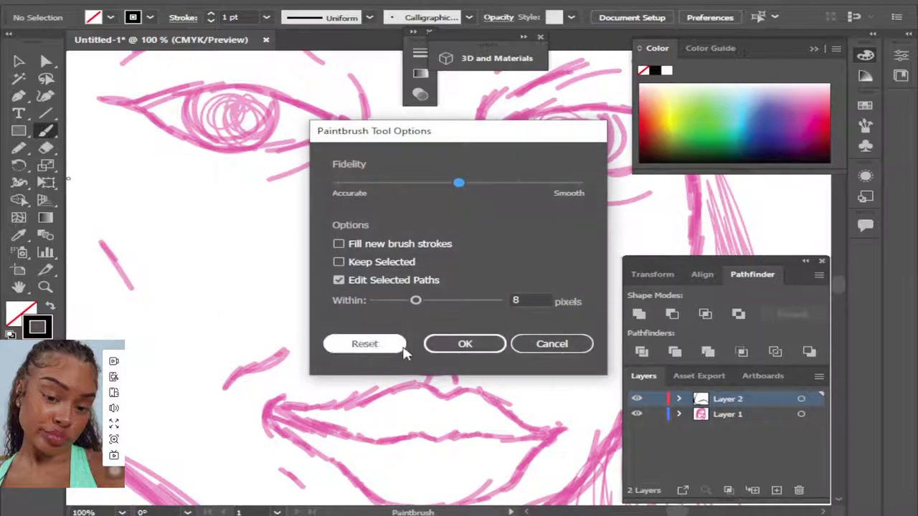
{"action": "left_click", "coordinate": [481, 344]}
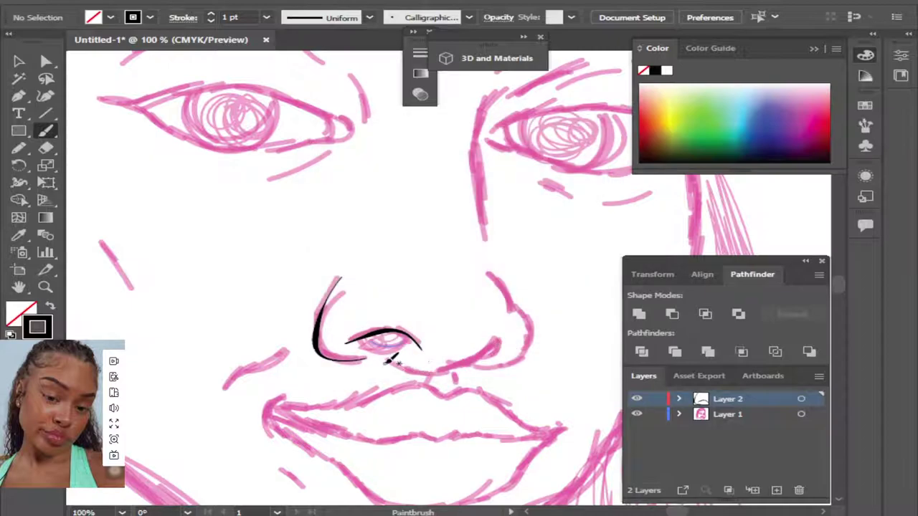
{"action": "left_click_drag", "start_coordinate": [391, 360], "coordinate": [493, 353]}
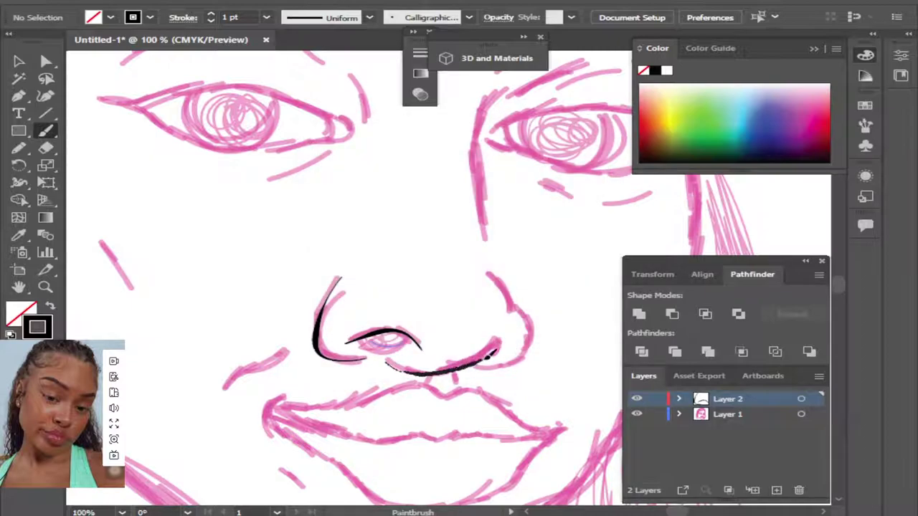
{"action": "key", "text": "ctrl+z"}
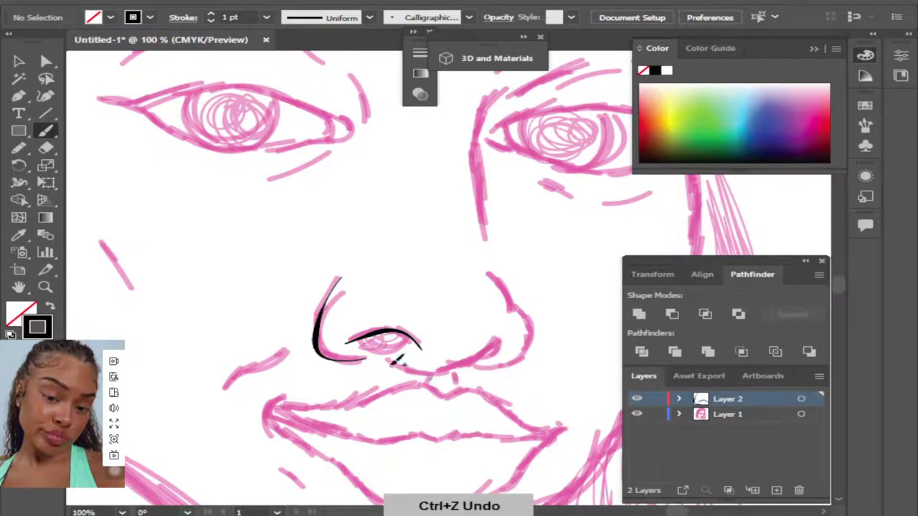
{"action": "mouse_move", "coordinate": [388, 360]}
{"action": "left_mouse_down"}
{"action": "mouse_move", "coordinate": [419, 363]}
{"action": "mouse_move", "coordinate": [502, 331]}
{"action": "left_mouse_up"}
{"action": "left_click_drag", "start_coordinate": [522, 309], "coordinate": [529, 346]}
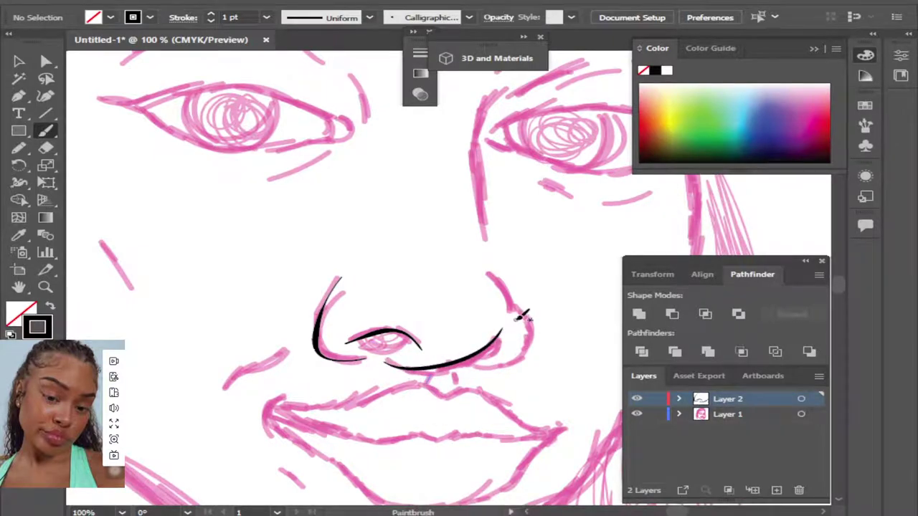
{"action": "mouse_move", "coordinate": [475, 362]}
{"action": "left_mouse_down"}
{"action": "mouse_move", "coordinate": [543, 328]}
{"action": "mouse_move", "coordinate": [513, 281]}
{"action": "mouse_move", "coordinate": [511, 310]}
{"action": "left_mouse_up"}
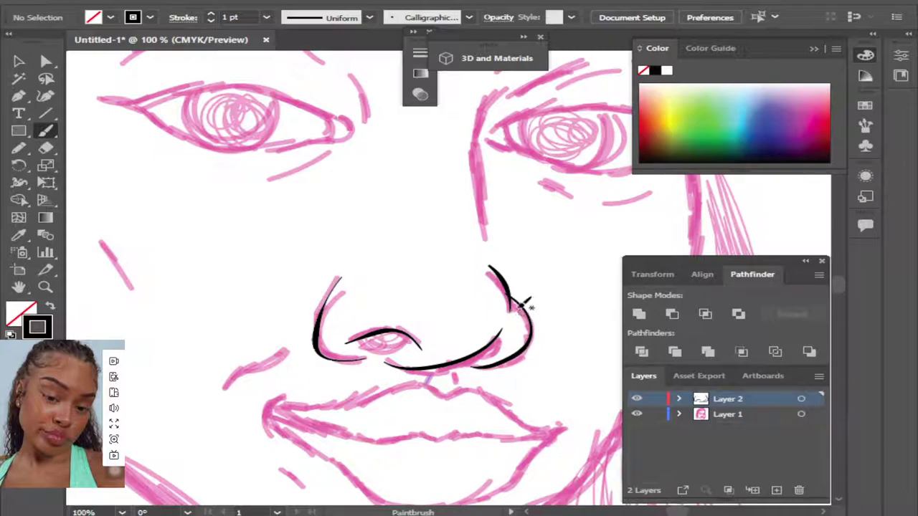
Trace the long nose-bridge line, then check the tracing with the sketch hidden.
{"action": "left_click_drag", "start_coordinate": [485, 242], "coordinate": [507, 85]}
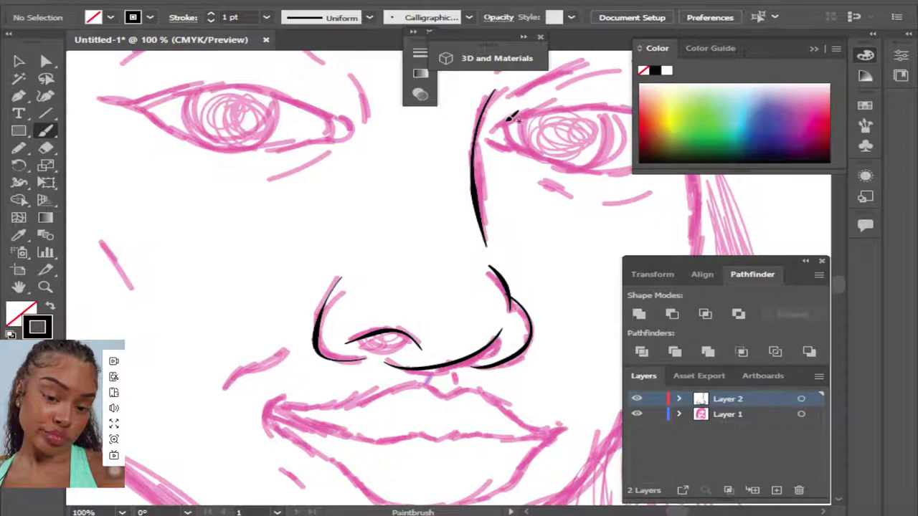
{"action": "key", "text": "ctrl+minus"}
{"action": "key", "text": "ctrl+minus"}
{"action": "left_click", "coordinate": [637, 414]}
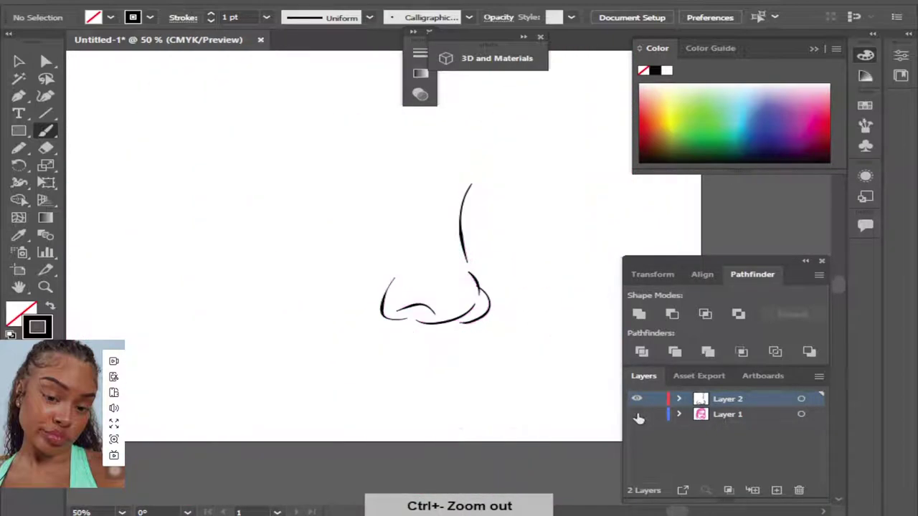
{"action": "left_click", "coordinate": [636, 414]}
{"action": "key", "text": "ctrl+plus"}
{"action": "key", "text": "ctrl+plus"}
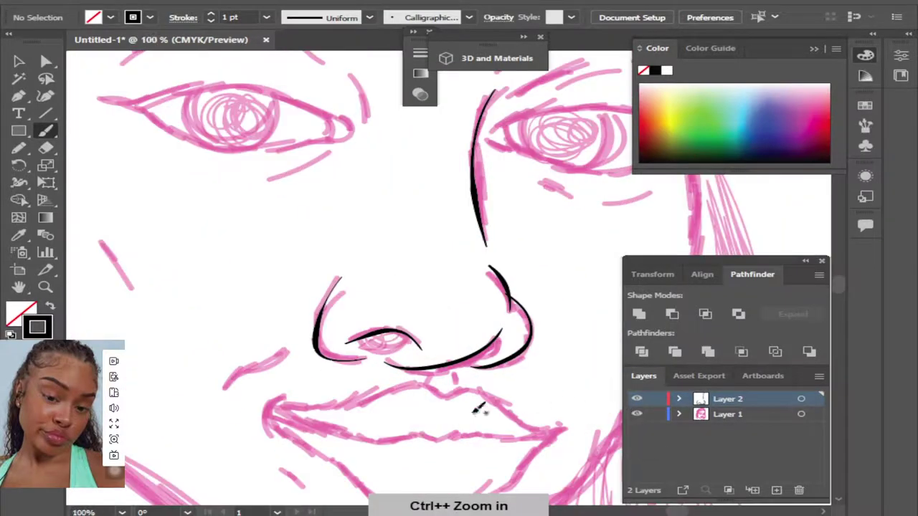
Trace the left mouth-corner crease, the smile line and lines under both eyes.
{"action": "left_click_drag", "start_coordinate": [281, 396], "coordinate": [270, 433]}
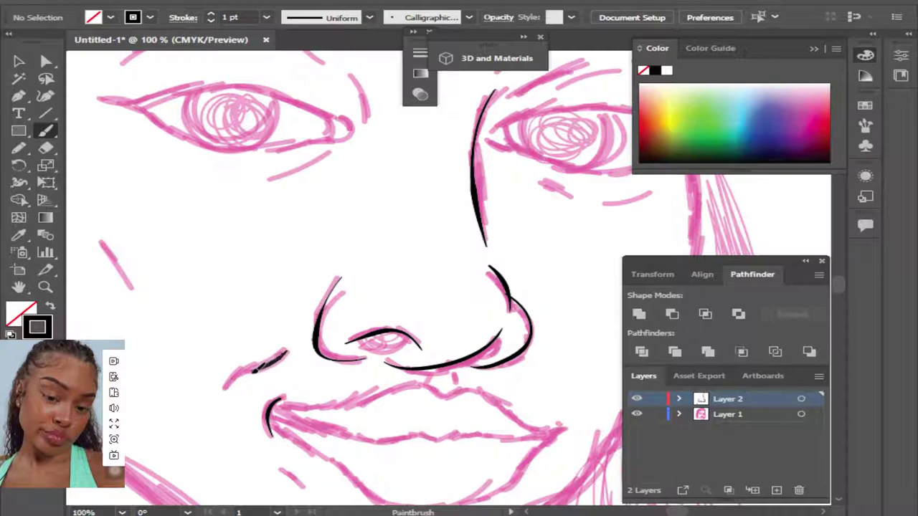
{"action": "left_click_drag", "start_coordinate": [252, 370], "coordinate": [228, 389]}
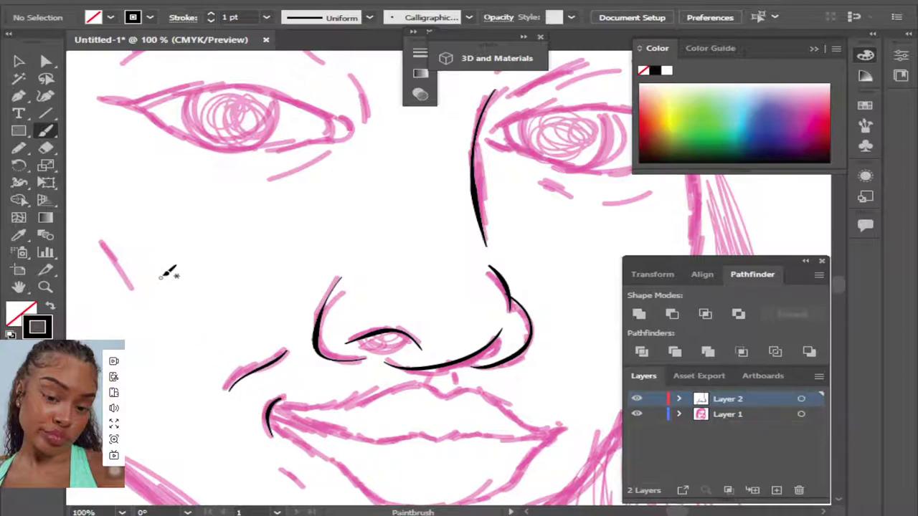
{"action": "left_click_drag", "start_coordinate": [305, 165], "coordinate": [330, 153]}
{"action": "left_click_drag", "start_coordinate": [524, 172], "coordinate": [562, 191]}
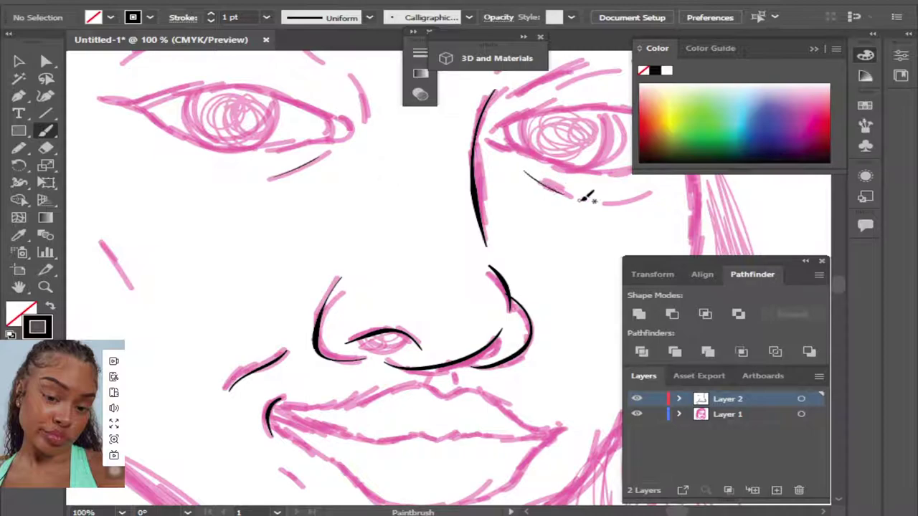
{"action": "left_click_drag", "start_coordinate": [415, 362], "coordinate": [406, 365]}
Mark the left mouth corner and trace the line where the lips meet to the right corner.
{"action": "scroll", "coordinate": [828, 284], "scroll_direction": "down", "scroll_amount": 3}
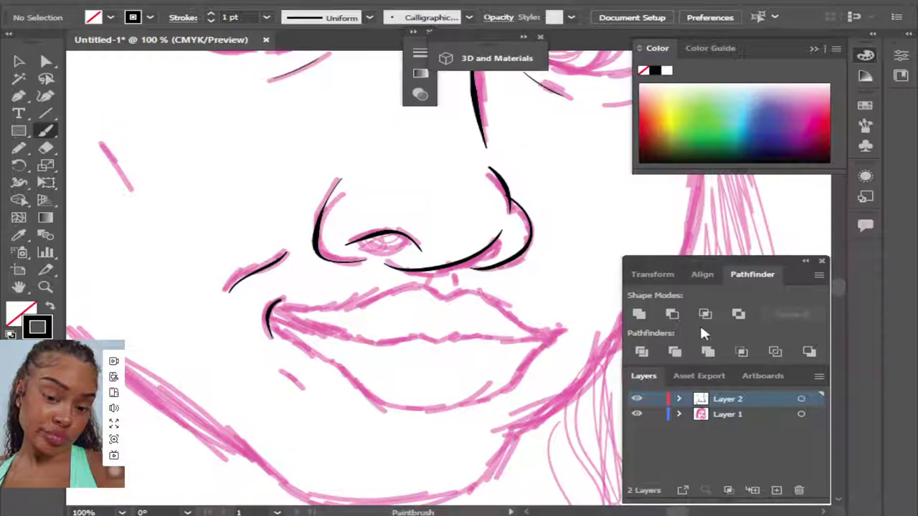
{"action": "left_click_drag", "start_coordinate": [281, 366], "coordinate": [293, 376]}
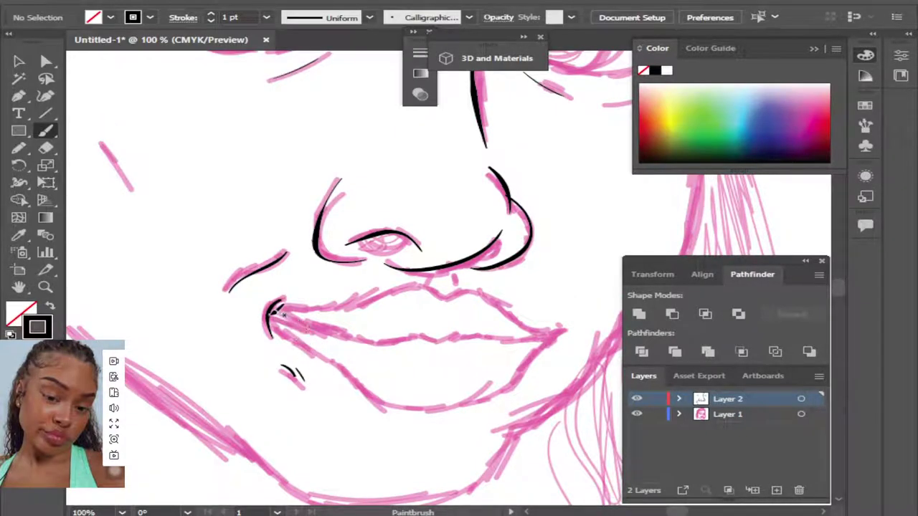
{"action": "left_click_drag", "start_coordinate": [316, 329], "coordinate": [442, 334]}
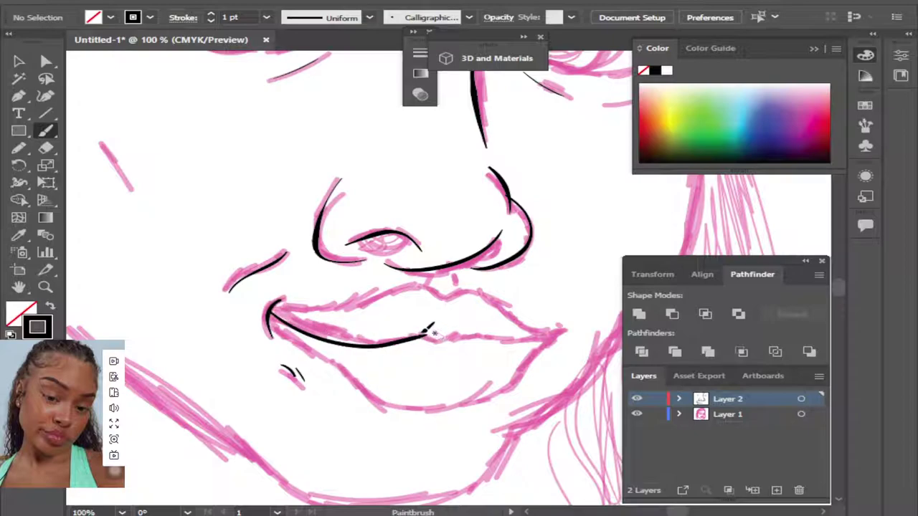
{"action": "key", "text": "ctrl+z"}
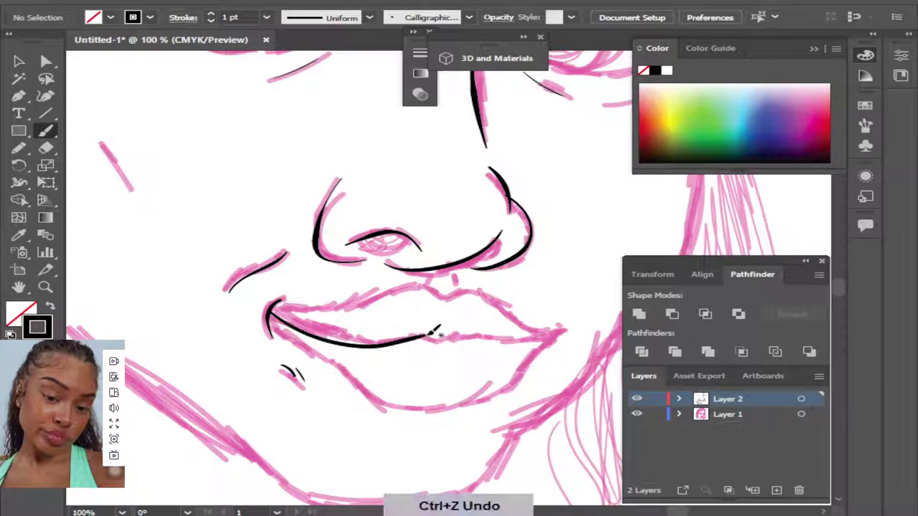
{"action": "left_click_drag", "start_coordinate": [430, 337], "coordinate": [464, 331]}
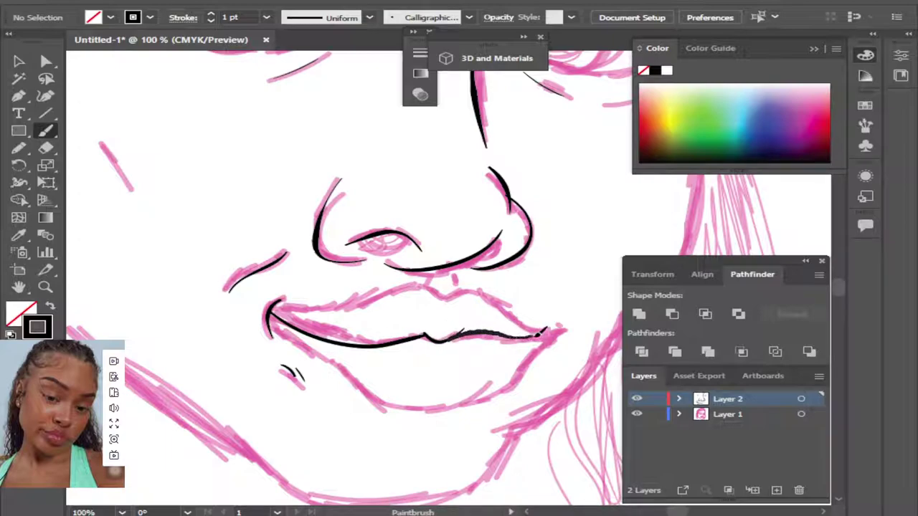
{"action": "left_click_drag", "start_coordinate": [543, 334], "coordinate": [563, 330]}
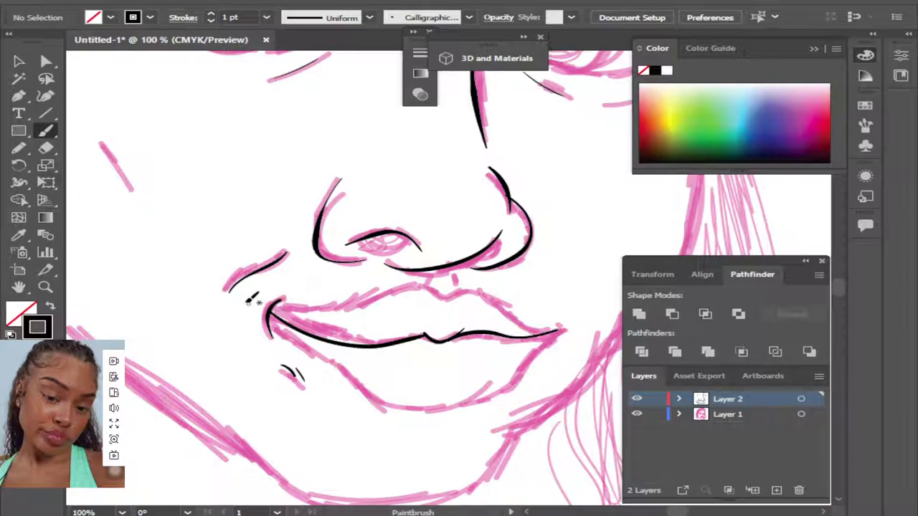
Select and delete the stroke at the left mouth corner.
{"action": "key", "text": "v"}
{"action": "left_click", "coordinate": [283, 304]}
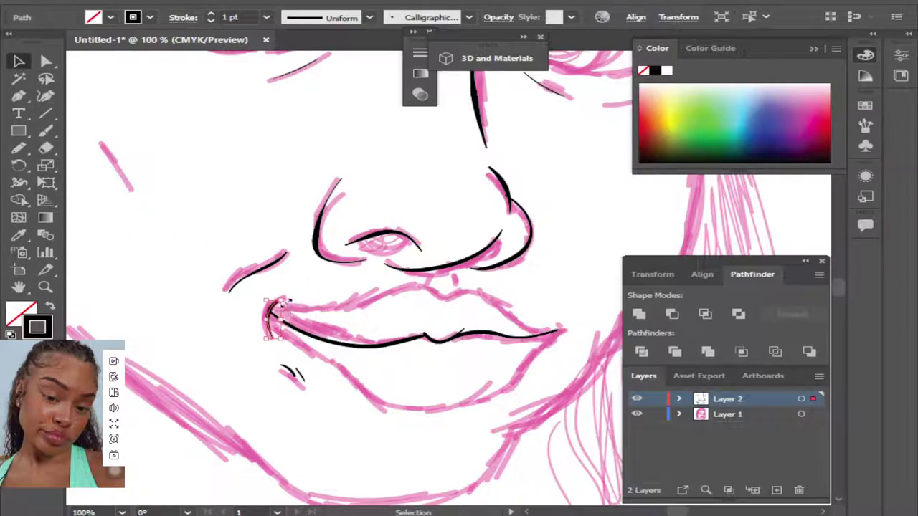
{"action": "key", "text": "e"}
{"action": "key", "text": "BackSpace"}
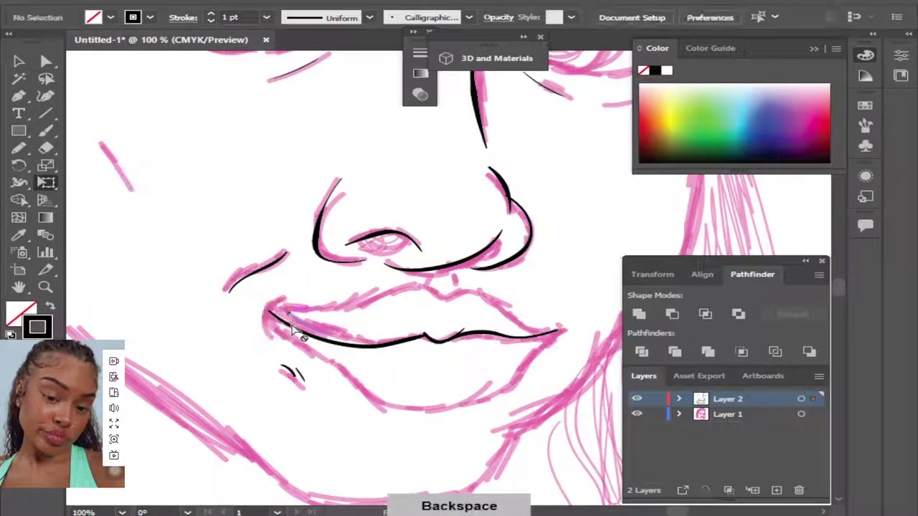
Redraw the left mouth-corner curve and trace the upper lip outline across the mouth.
{"action": "left_click", "coordinate": [45, 137]}
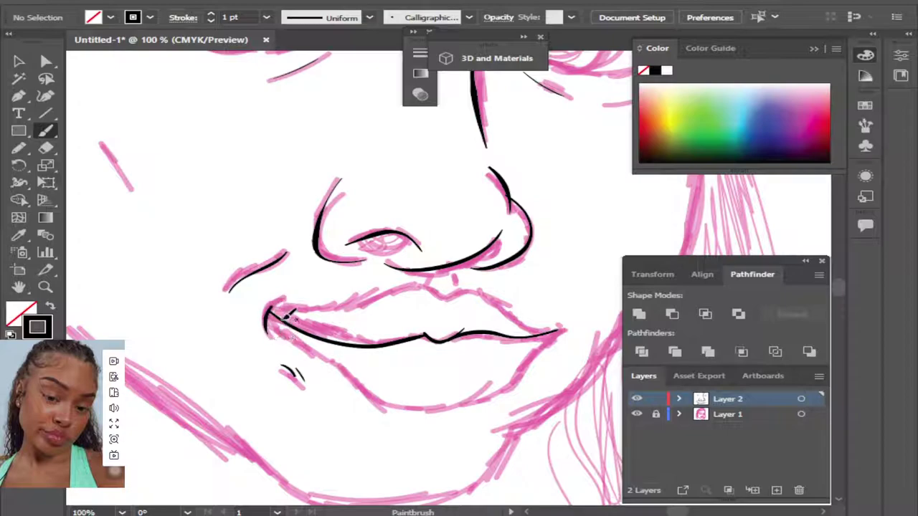
{"action": "key", "text": "ctrl+z"}
{"action": "left_click_drag", "start_coordinate": [269, 309], "coordinate": [281, 337]}
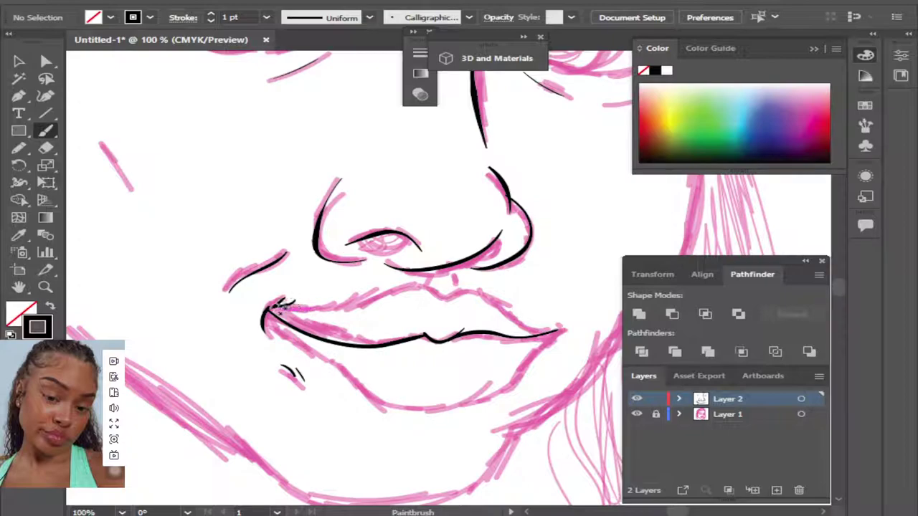
{"action": "mouse_move", "coordinate": [294, 307]}
{"action": "left_mouse_down"}
{"action": "mouse_move", "coordinate": [434, 280]}
{"action": "mouse_move", "coordinate": [573, 333]}
{"action": "left_mouse_up"}
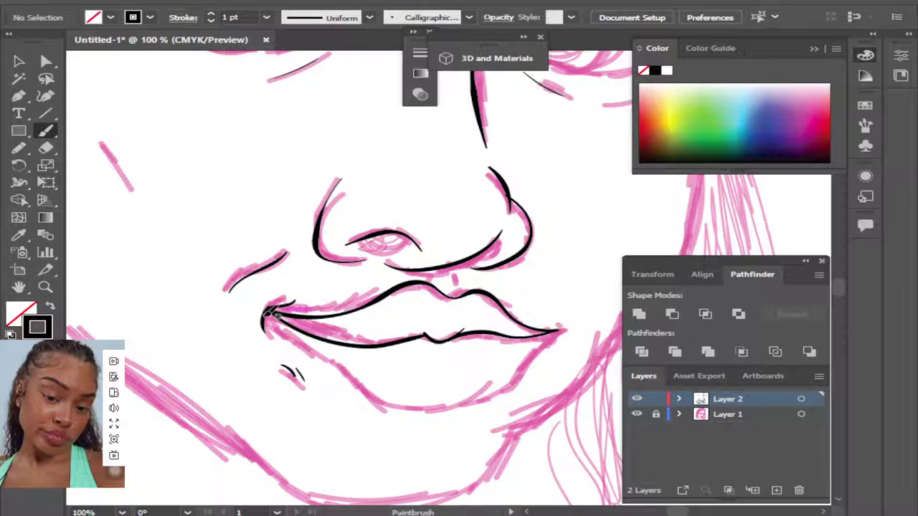
{"action": "mouse_move", "coordinate": [267, 310]}
{"action": "left_mouse_down"}
{"action": "mouse_move", "coordinate": [319, 351]}
{"action": "mouse_move", "coordinate": [439, 408]}
{"action": "mouse_move", "coordinate": [517, 384]}
{"action": "mouse_move", "coordinate": [578, 324]}
{"action": "left_mouse_up"}
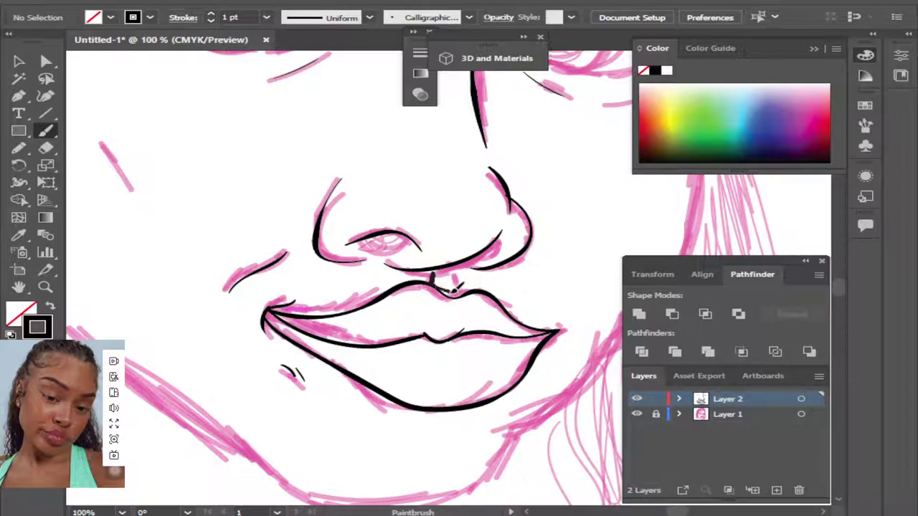
Zoom in and outline the nostril and the lower right edge of the nose in black.
{"action": "key", "text": "ctrl+minus"}
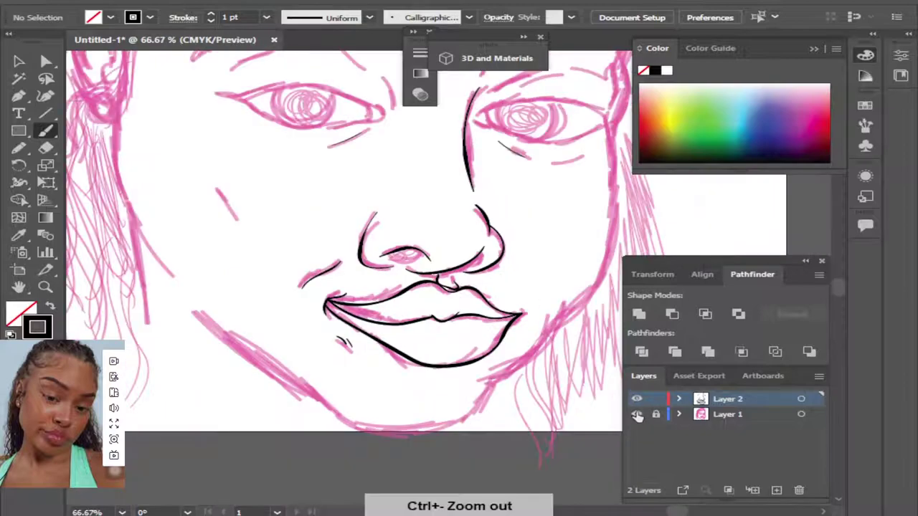
{"action": "left_click", "coordinate": [637, 414]}
{"action": "left_click", "coordinate": [637, 415]}
{"action": "key", "text": "ctrl+plus"}
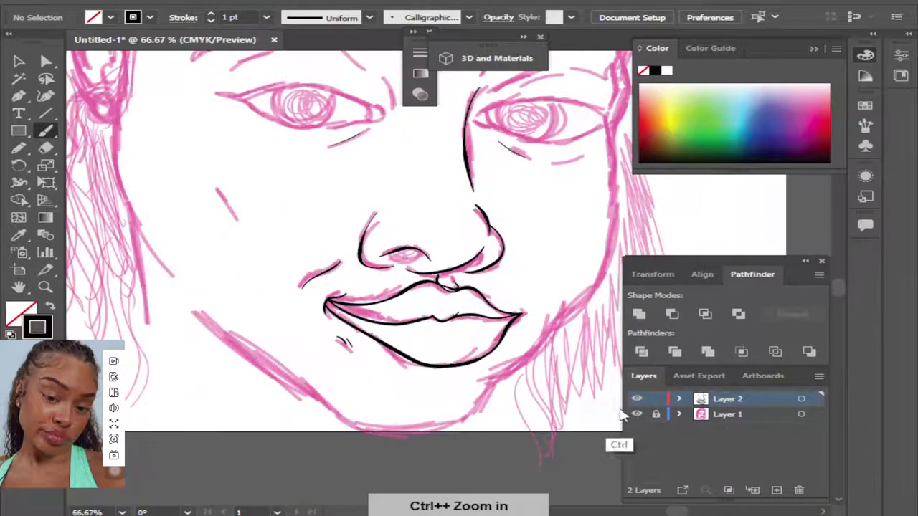
{"action": "key", "text": "ctrl+plus"}
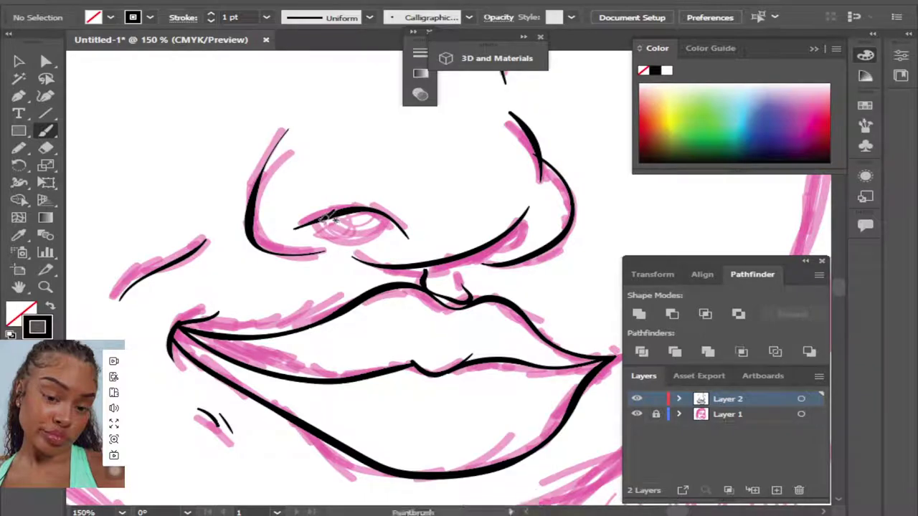
{"action": "left_click_drag", "start_coordinate": [328, 216], "coordinate": [396, 218]}
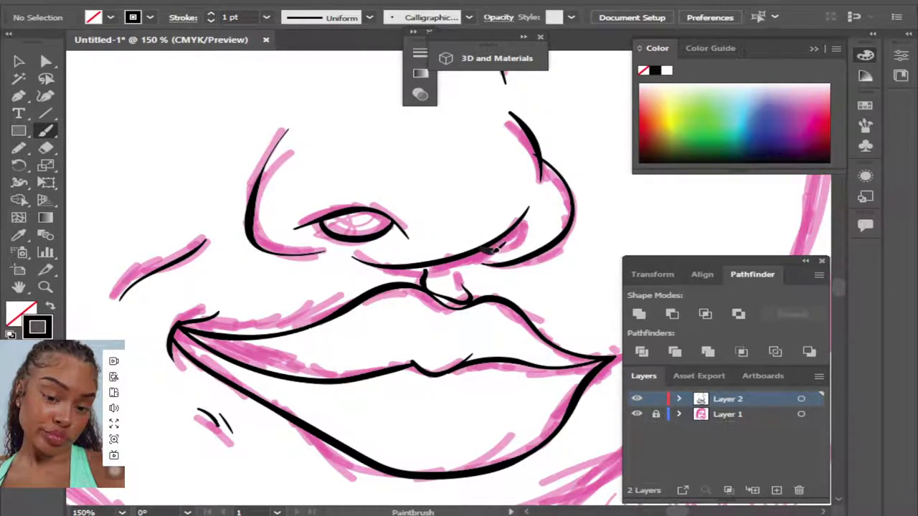
{"action": "mouse_move", "coordinate": [493, 249]}
{"action": "left_mouse_down"}
{"action": "mouse_move", "coordinate": [530, 234]}
{"action": "mouse_move", "coordinate": [534, 215]}
{"action": "left_mouse_up"}
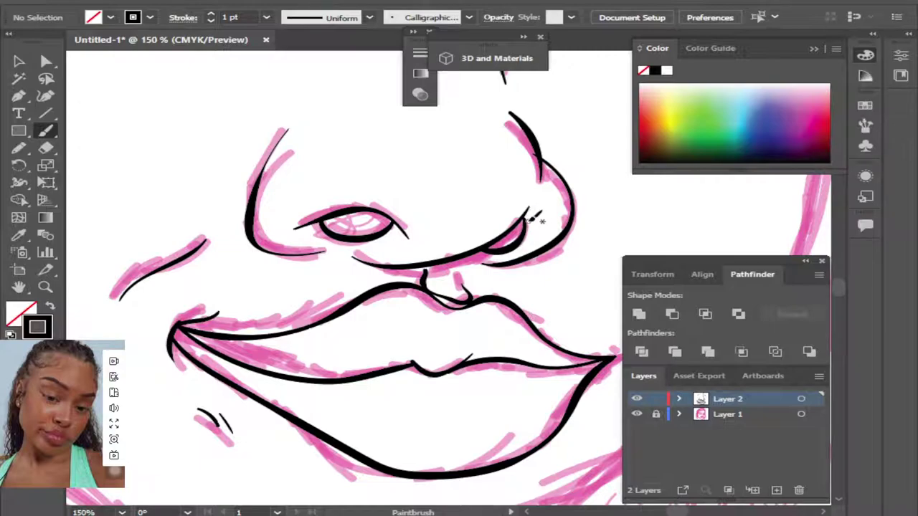
Trace the right face contour and the jawline along the chin, redoing the overshooting stroke.
{"action": "key", "text": "ctrl+minus"}
{"action": "key", "text": "ctrl+minus"}
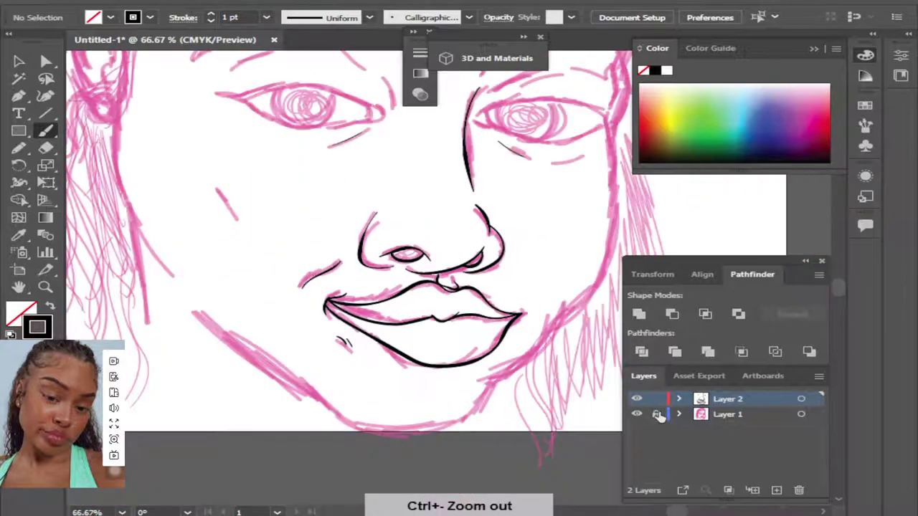
{"action": "key", "text": "ctrl+minus"}
{"action": "left_click", "coordinate": [637, 415]}
{"action": "left_click", "coordinate": [636, 414]}
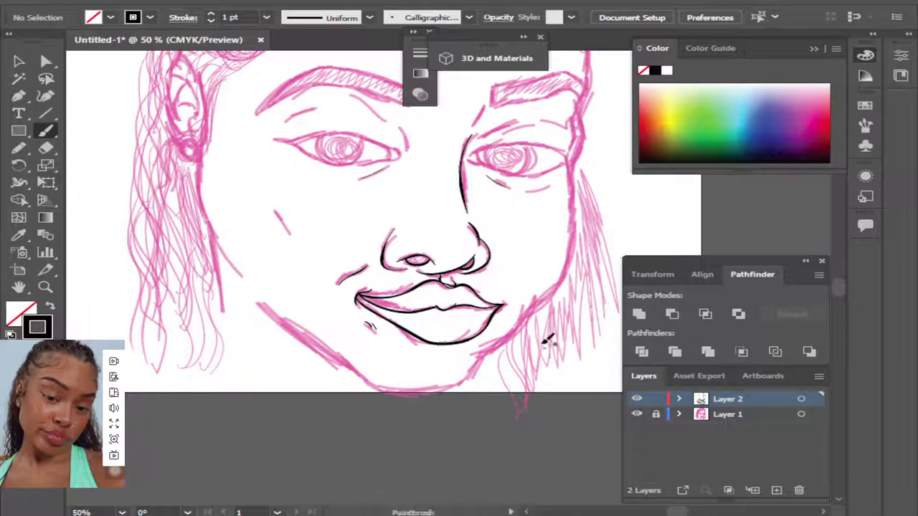
{"action": "mouse_move", "coordinate": [583, 113]}
{"action": "left_mouse_down"}
{"action": "mouse_move", "coordinate": [573, 248]}
{"action": "mouse_move", "coordinate": [561, 287]}
{"action": "mouse_move", "coordinate": [528, 317]}
{"action": "left_mouse_up"}
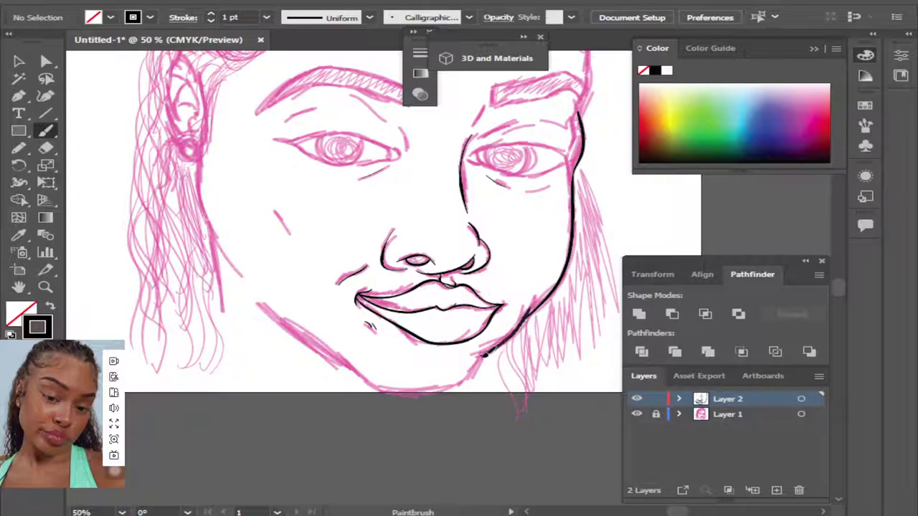
{"action": "left_click_drag", "start_coordinate": [484, 352], "coordinate": [473, 365]}
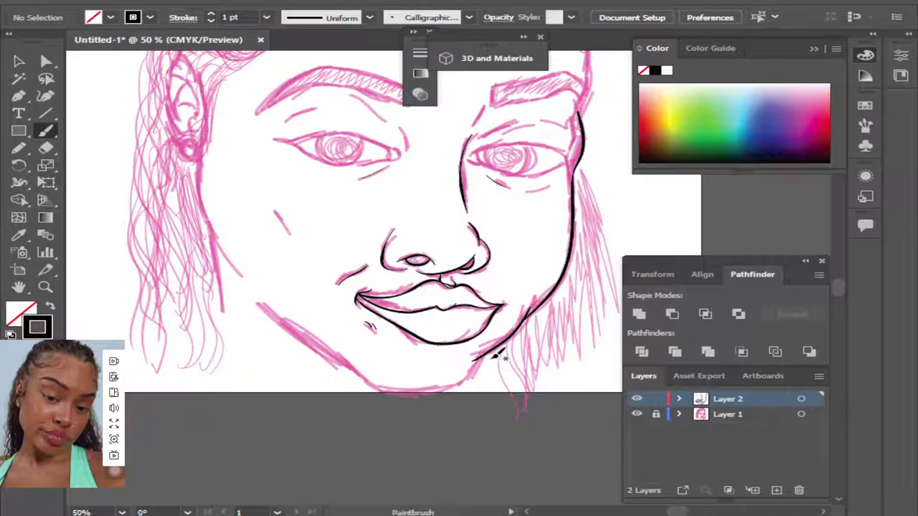
{"action": "left_click_drag", "start_coordinate": [482, 363], "coordinate": [463, 383]}
{"action": "left_click_drag", "start_coordinate": [379, 388], "coordinate": [333, 358]}
{"action": "key", "text": "ctrl+z"}
{"action": "left_click_drag", "start_coordinate": [270, 306], "coordinate": [385, 380]}
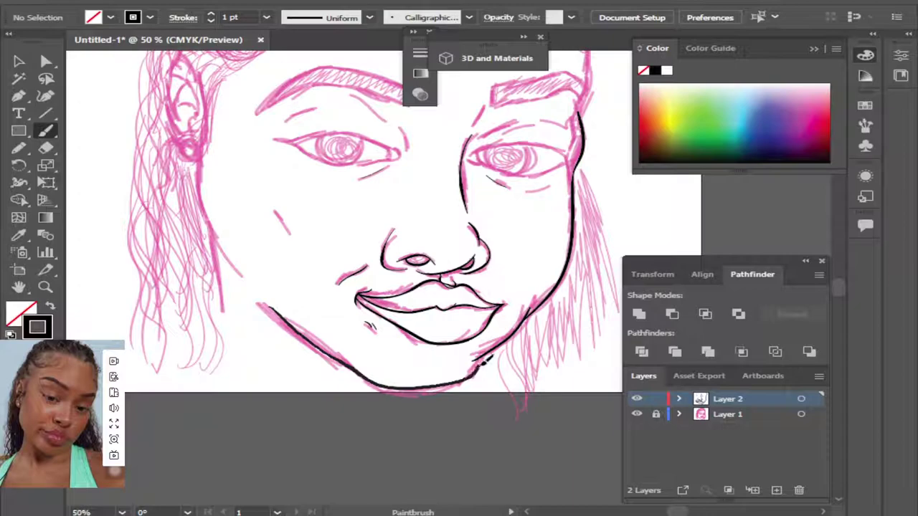
Replace the thick right jaw stroke with one running up toward the cheek, then check it.
{"action": "key", "text": "ctrl+plus"}
{"action": "key", "text": "ctrl+plus"}
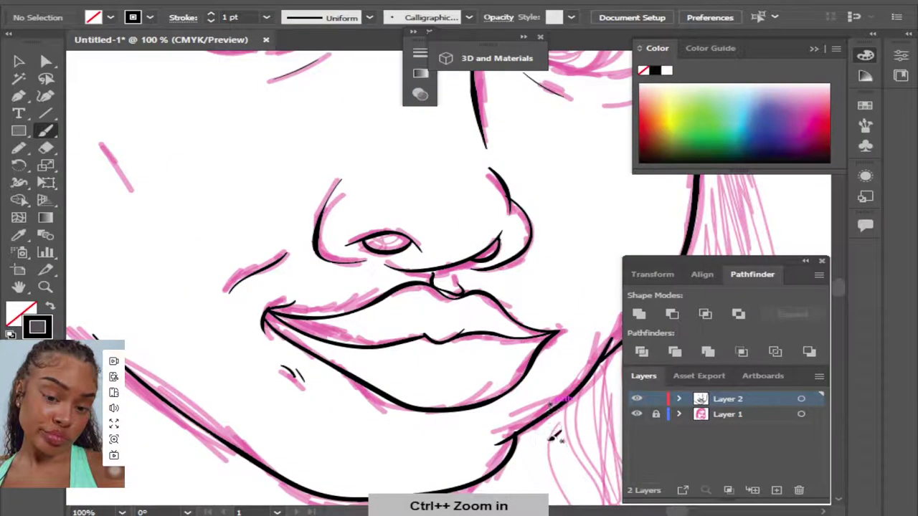
{"action": "key", "text": "ctrl+z"}
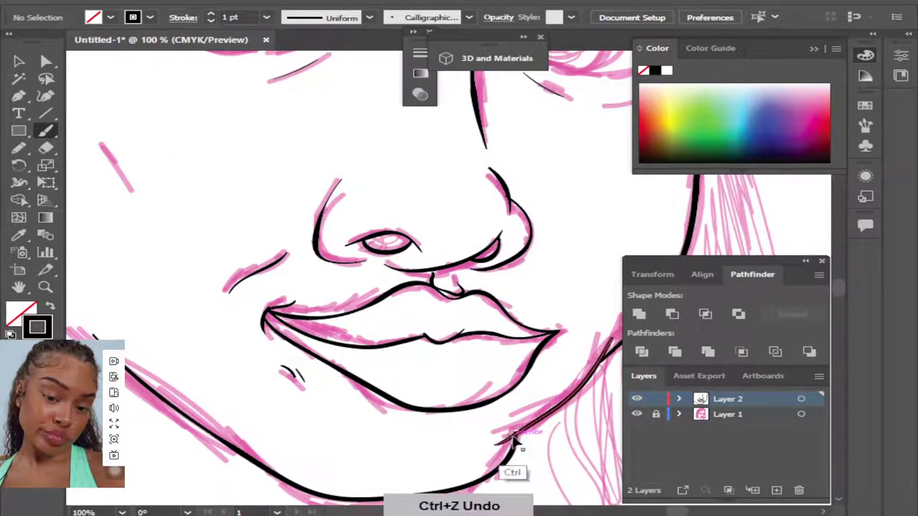
{"action": "left_click_drag", "start_coordinate": [535, 418], "coordinate": [615, 334]}
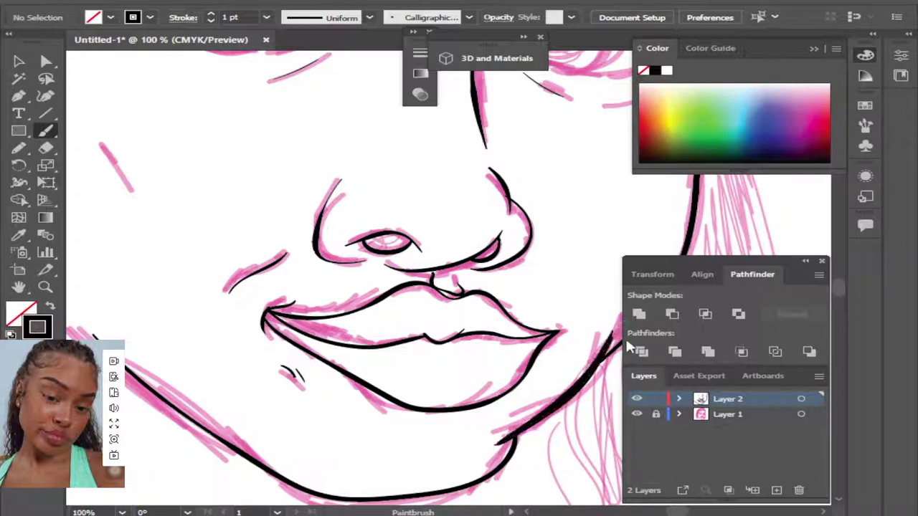
{"action": "key", "text": "ctrl+minus"}
{"action": "key", "text": "ctrl+minus"}
{"action": "left_click", "coordinate": [636, 414]}
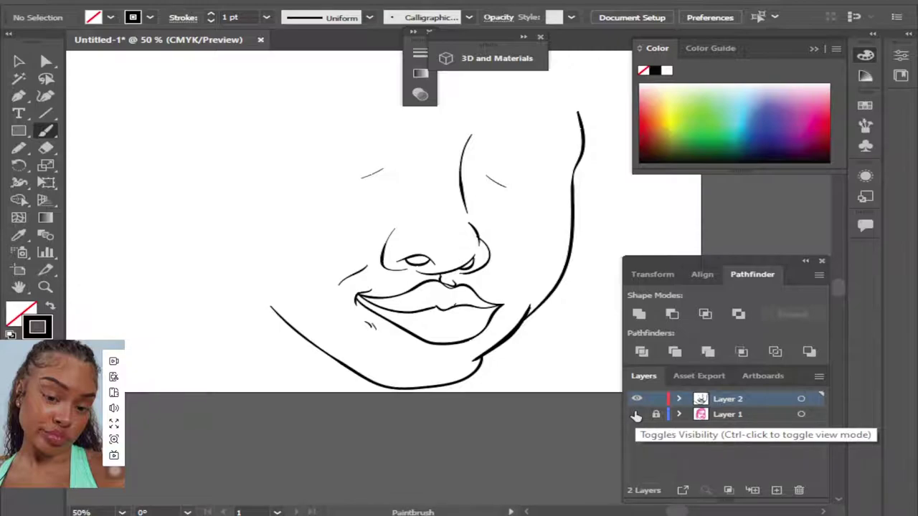
{"action": "key", "text": "ctrl+plus"}
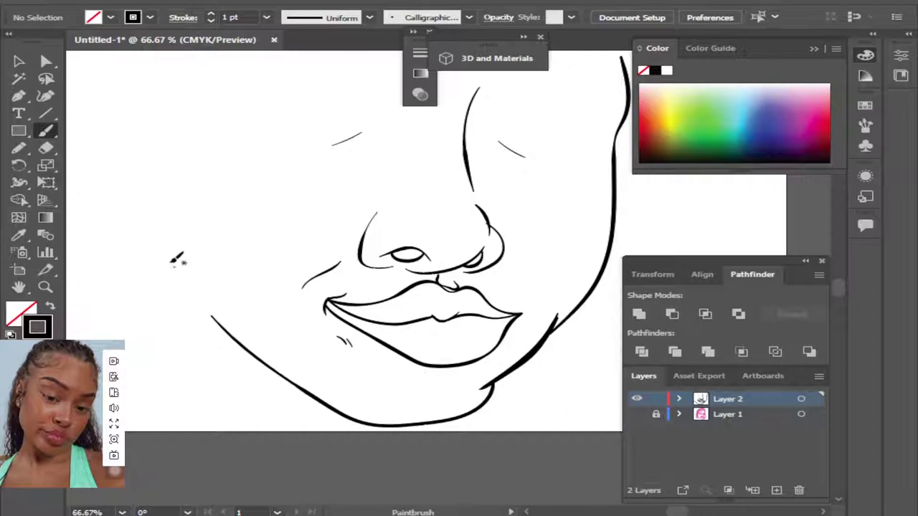
{"action": "key", "text": "ctrl+z"}
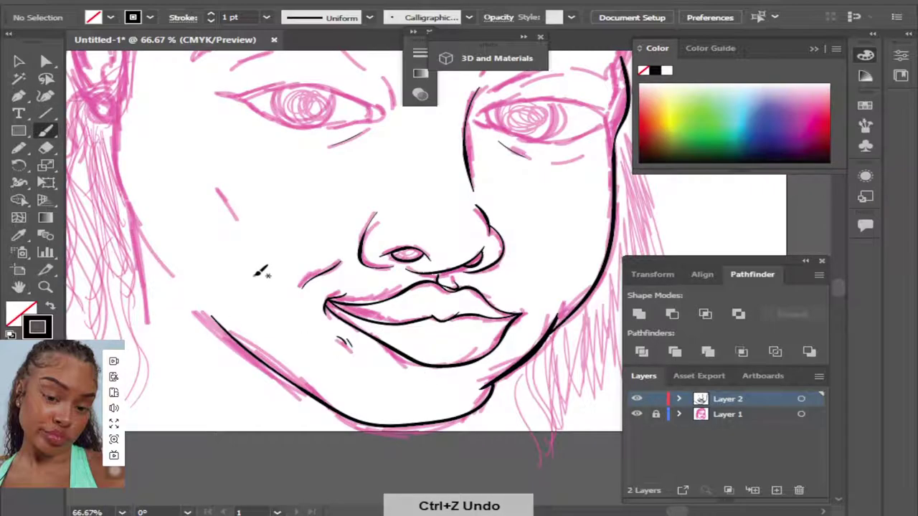
Delete the broken right jawline stroke.
{"action": "left_click", "coordinate": [19, 61]}
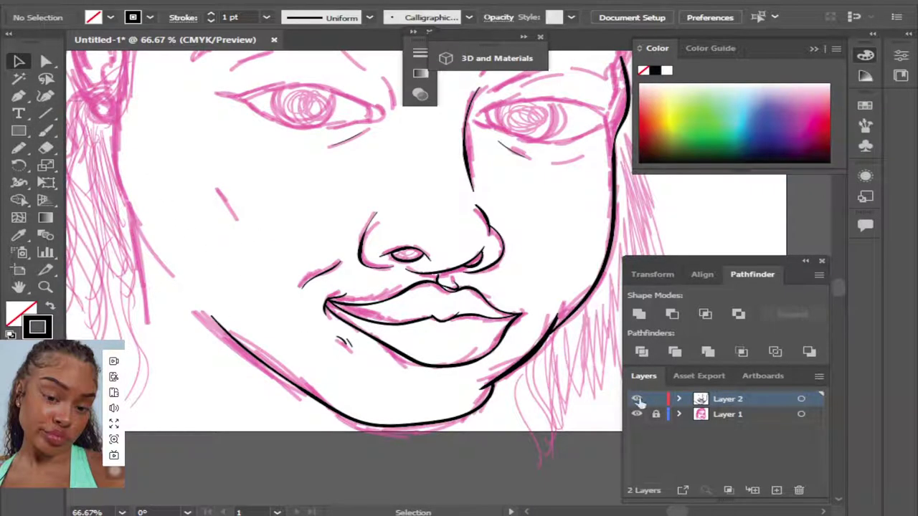
{"action": "left_click", "coordinate": [637, 414]}
{"action": "left_click", "coordinate": [542, 366]}
{"action": "key", "text": "BackSpace"}
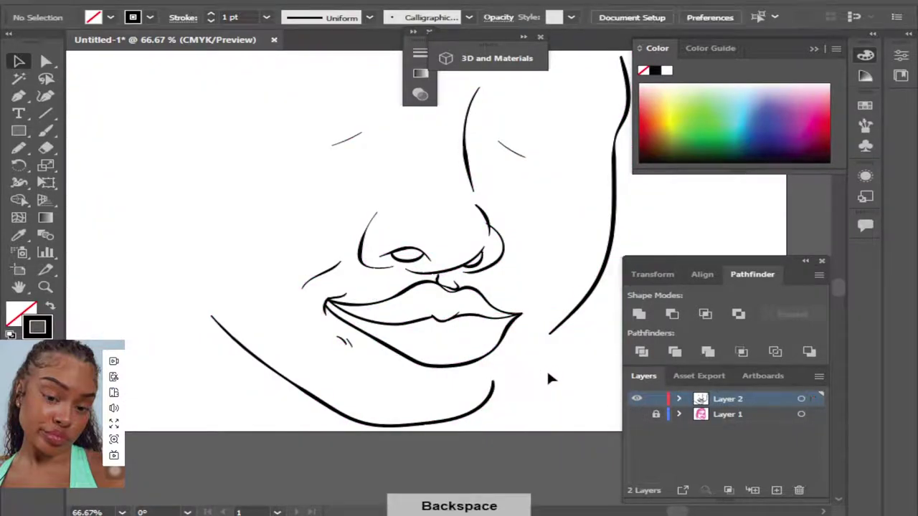
Redraw the lower right jawline up to meet the cheek, checking it against the sketch.
{"action": "left_click", "coordinate": [45, 130]}
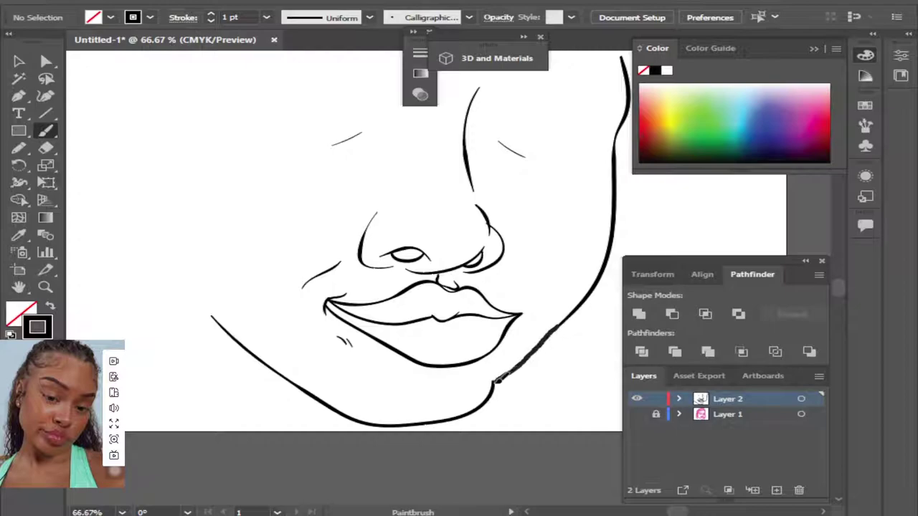
{"action": "left_click_drag", "start_coordinate": [494, 386], "coordinate": [505, 393]}
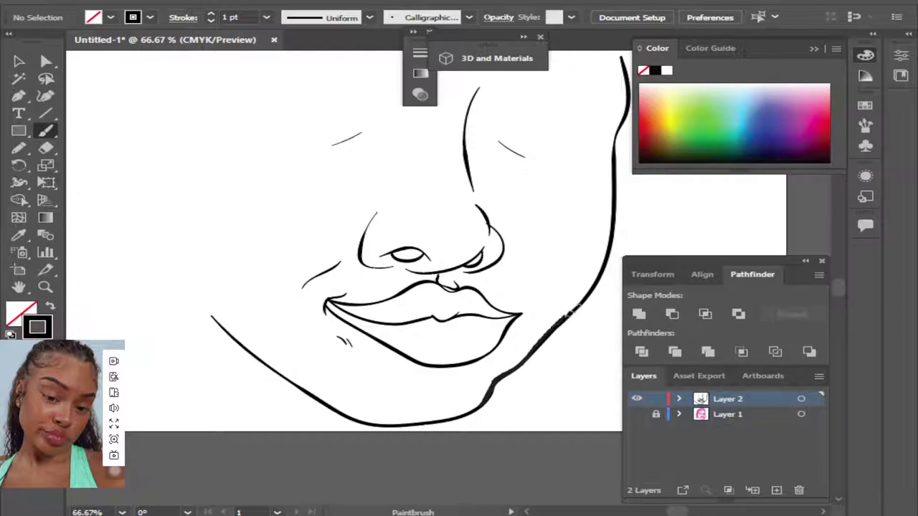
{"action": "left_click_drag", "start_coordinate": [585, 297], "coordinate": [610, 276]}
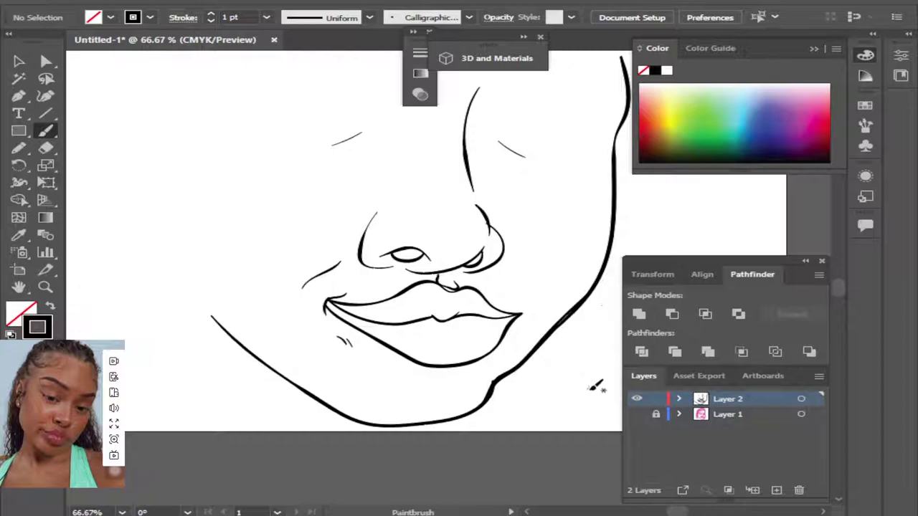
{"action": "key", "text": "ctrl+minus"}
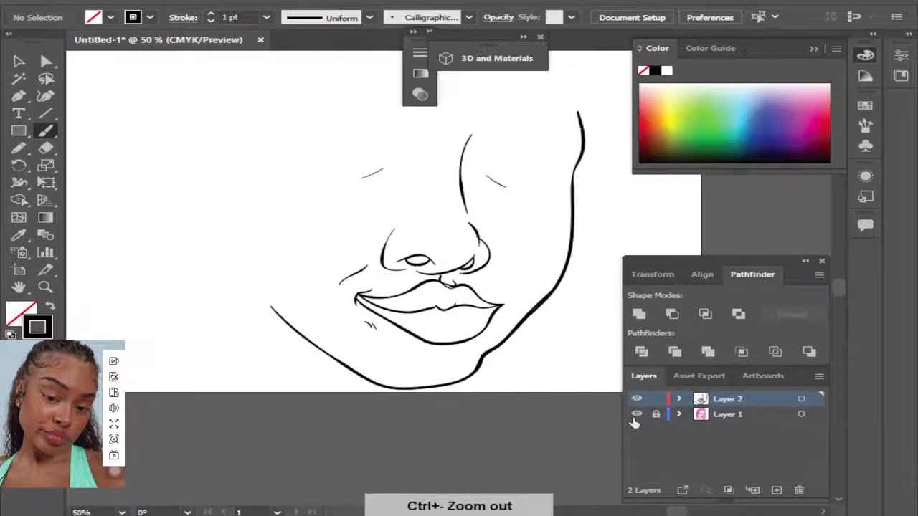
{"action": "left_click", "coordinate": [636, 414]}
{"action": "left_click", "coordinate": [636, 414]}
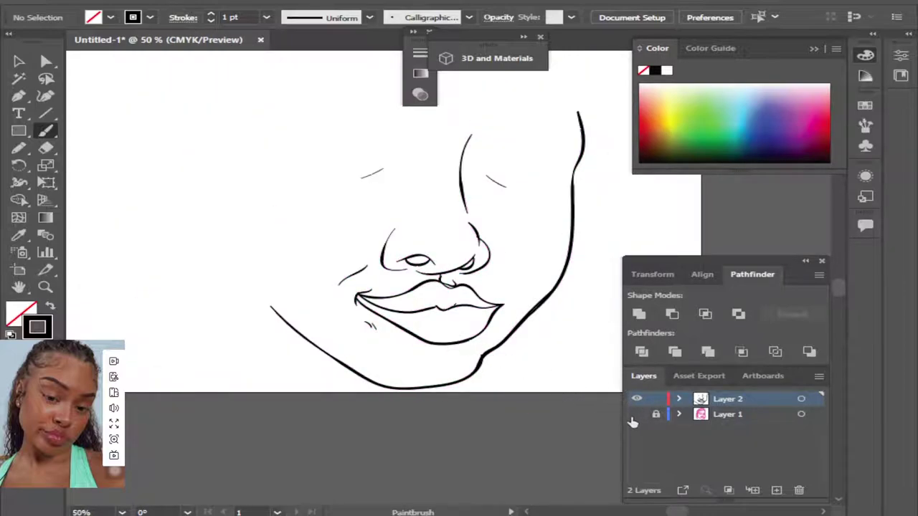
{"action": "left_click", "coordinate": [636, 414]}
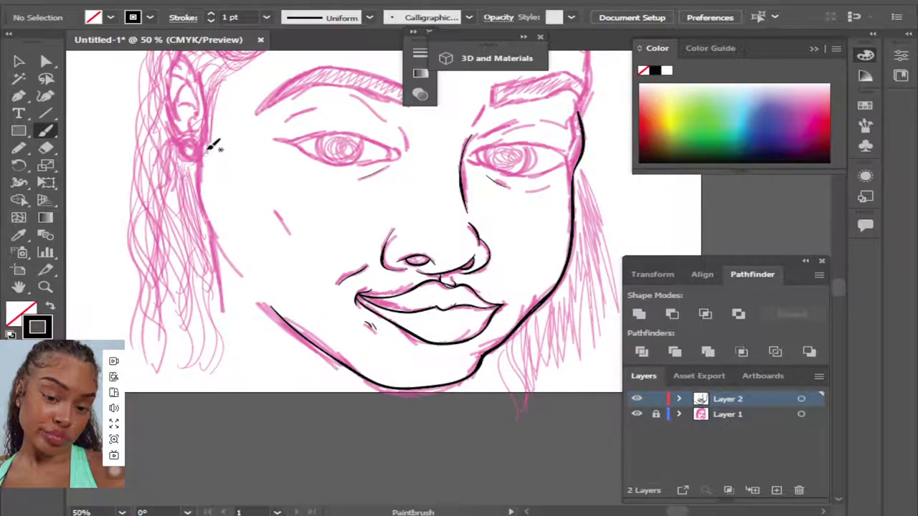
Stroke the left cheek and neck edge, the right side of the neck, and a shoulder line.
{"action": "mouse_move", "coordinate": [209, 148]}
{"action": "left_mouse_down"}
{"action": "mouse_move", "coordinate": [214, 214]}
{"action": "mouse_move", "coordinate": [242, 277]}
{"action": "left_mouse_up"}
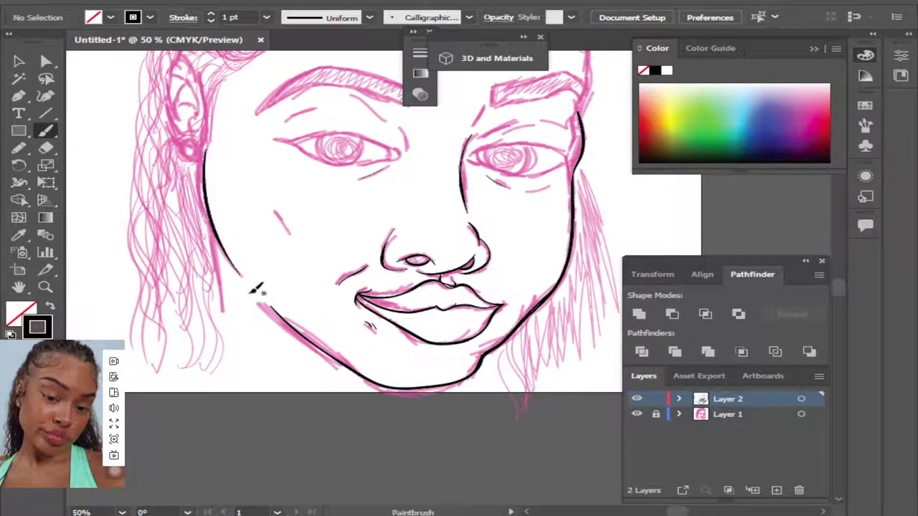
{"action": "left_click_drag", "start_coordinate": [214, 224], "coordinate": [234, 420]}
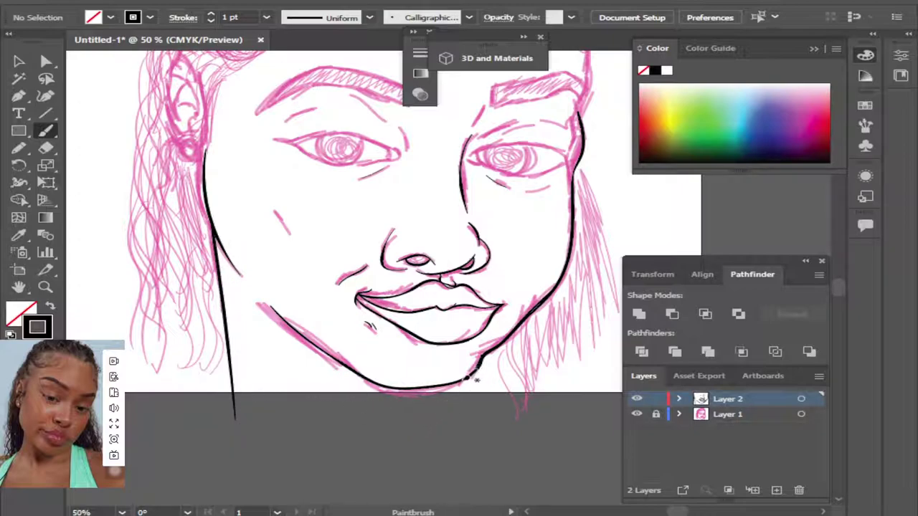
{"action": "left_click_drag", "start_coordinate": [465, 384], "coordinate": [454, 432]}
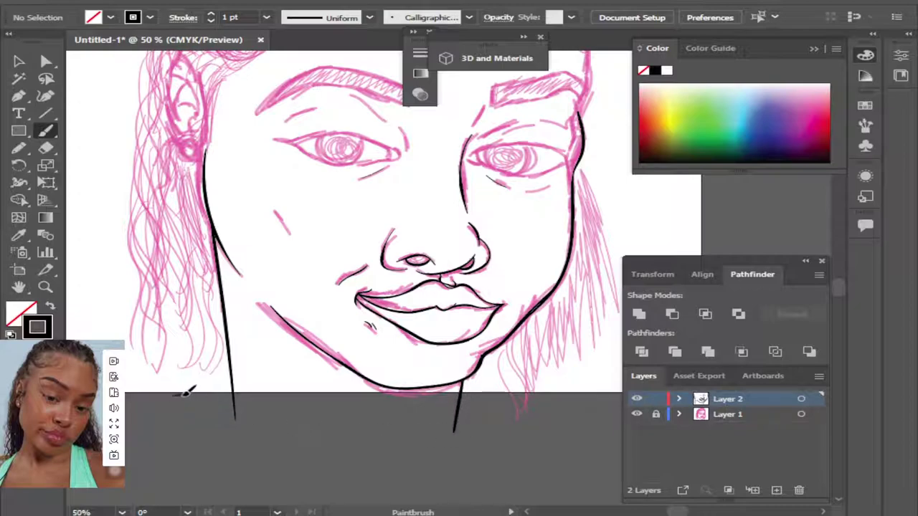
{"action": "mouse_move", "coordinate": [174, 394]}
{"action": "left_mouse_down"}
{"action": "mouse_move", "coordinate": [420, 399]}
{"action": "mouse_move", "coordinate": [519, 424]}
{"action": "left_mouse_up"}
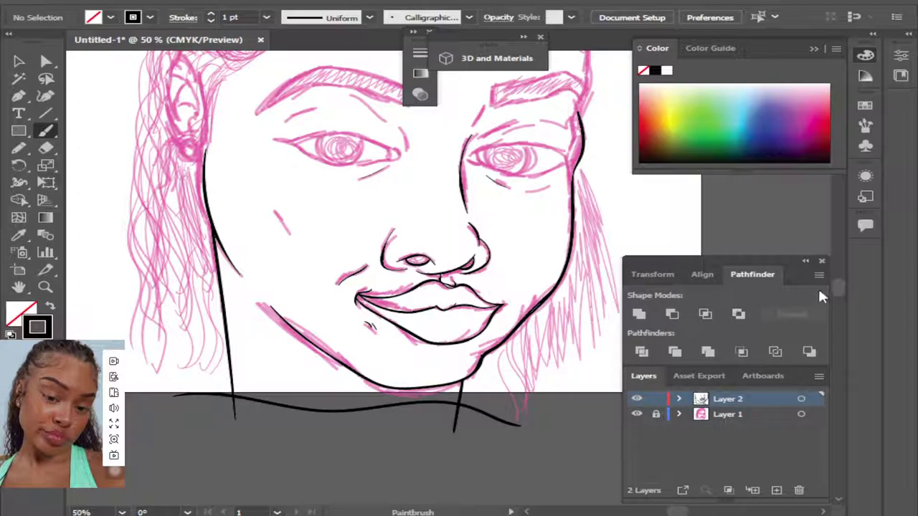
{"action": "left_click_drag", "start_coordinate": [843, 285], "coordinate": [846, 282]}
{"action": "key", "text": "ctrl+plus"}
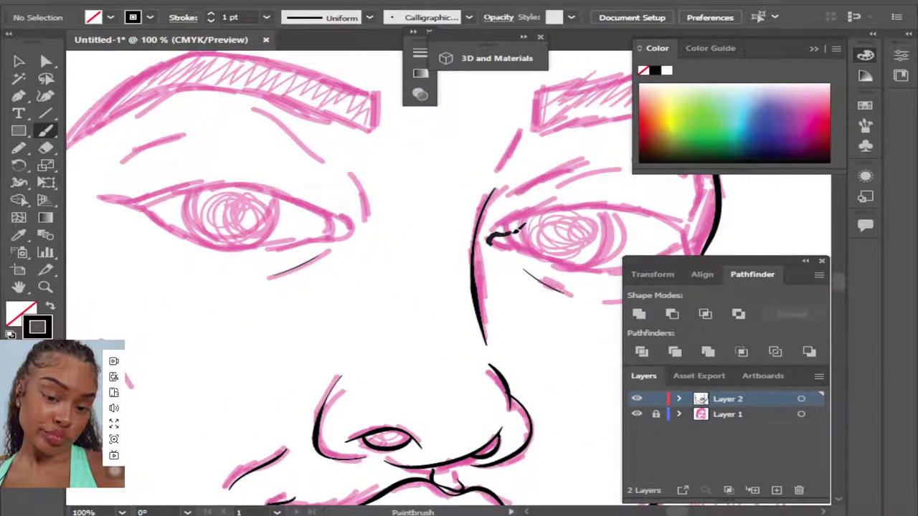
Trace the right eye's upper and lower lids, inner corner, crease lines and outer-corner line.
{"action": "left_click_drag", "start_coordinate": [522, 227], "coordinate": [687, 235]}
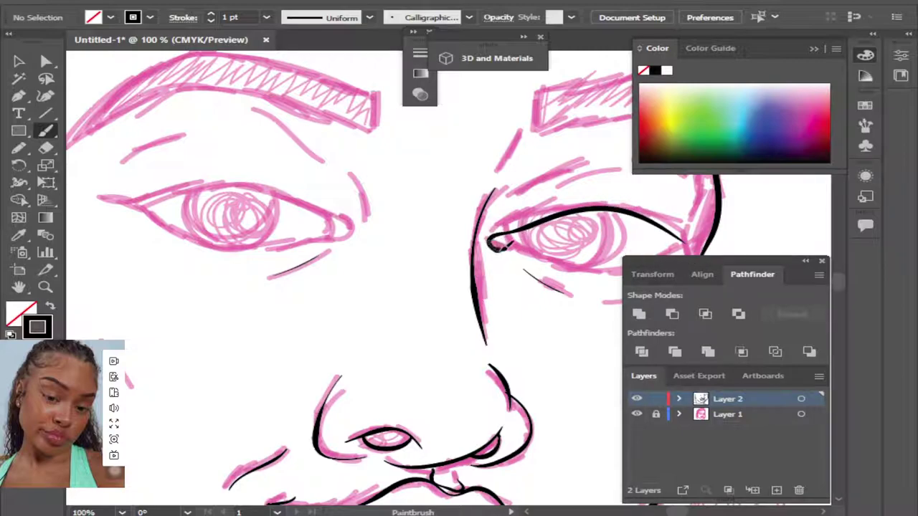
{"action": "mouse_move", "coordinate": [494, 245]}
{"action": "left_mouse_down"}
{"action": "mouse_move", "coordinate": [657, 254]}
{"action": "mouse_move", "coordinate": [684, 239]}
{"action": "left_mouse_up"}
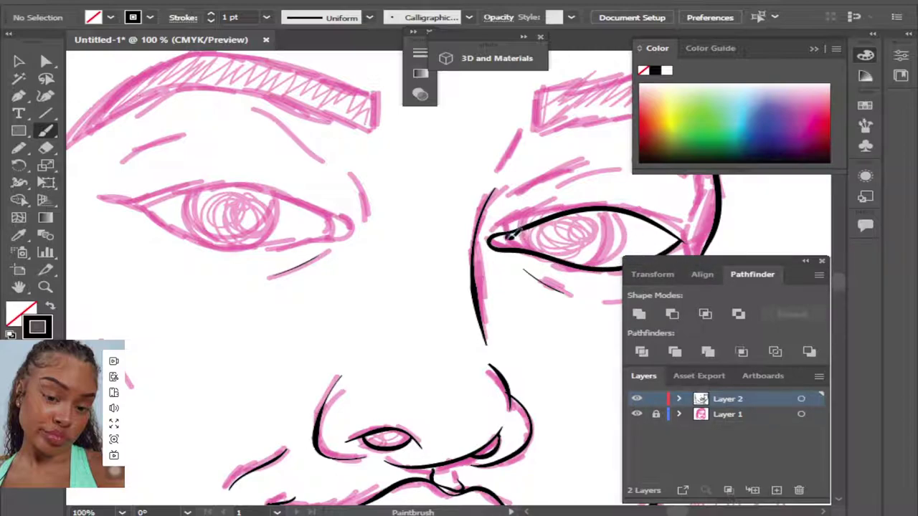
{"action": "mouse_move", "coordinate": [541, 225]}
{"action": "left_mouse_down"}
{"action": "mouse_move", "coordinate": [539, 237]}
{"action": "mouse_move", "coordinate": [592, 262]}
{"action": "mouse_move", "coordinate": [611, 204]}
{"action": "left_mouse_up"}
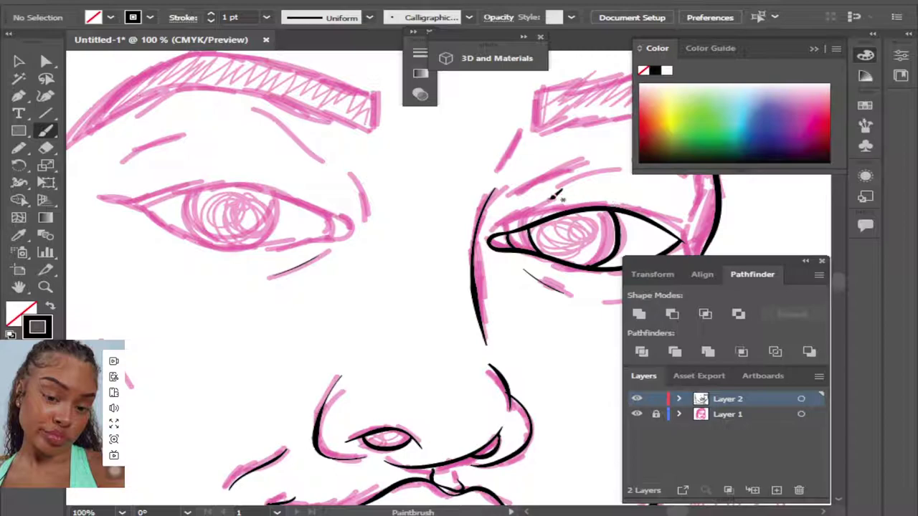
{"action": "mouse_move", "coordinate": [552, 187]}
{"action": "left_mouse_down"}
{"action": "mouse_move", "coordinate": [640, 159]}
{"action": "mouse_move", "coordinate": [670, 177]}
{"action": "left_mouse_up"}
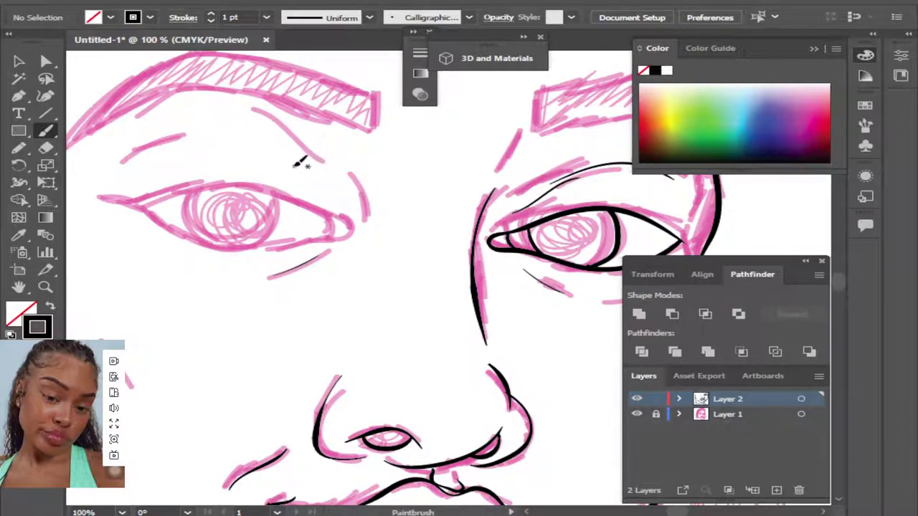
{"action": "left_click_drag", "start_coordinate": [280, 147], "coordinate": [350, 181]}
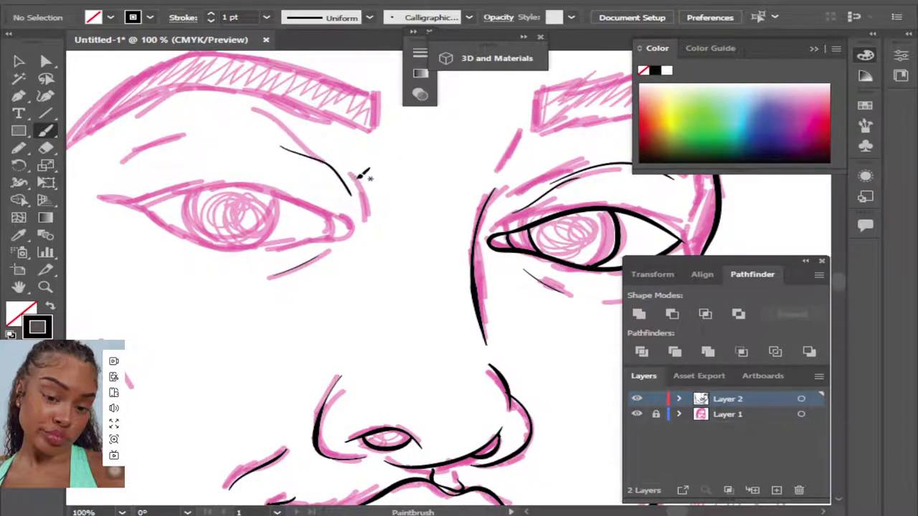
{"action": "mouse_move", "coordinate": [348, 167]}
{"action": "left_mouse_down"}
{"action": "mouse_move", "coordinate": [375, 201]}
{"action": "mouse_move", "coordinate": [369, 218]}
{"action": "left_mouse_up"}
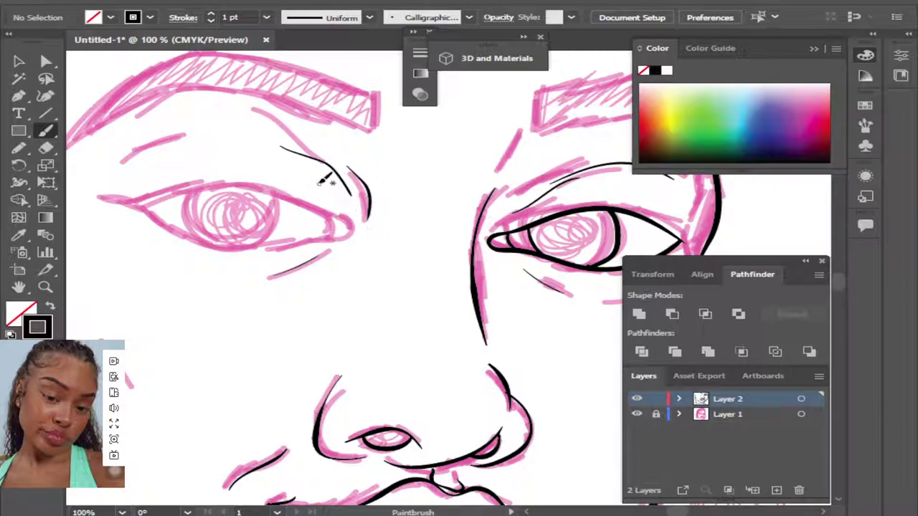
Draw the crease above the other eye and its upper eyelid, undoing misplaced strokes.
{"action": "left_click_drag", "start_coordinate": [154, 161], "coordinate": [280, 126]}
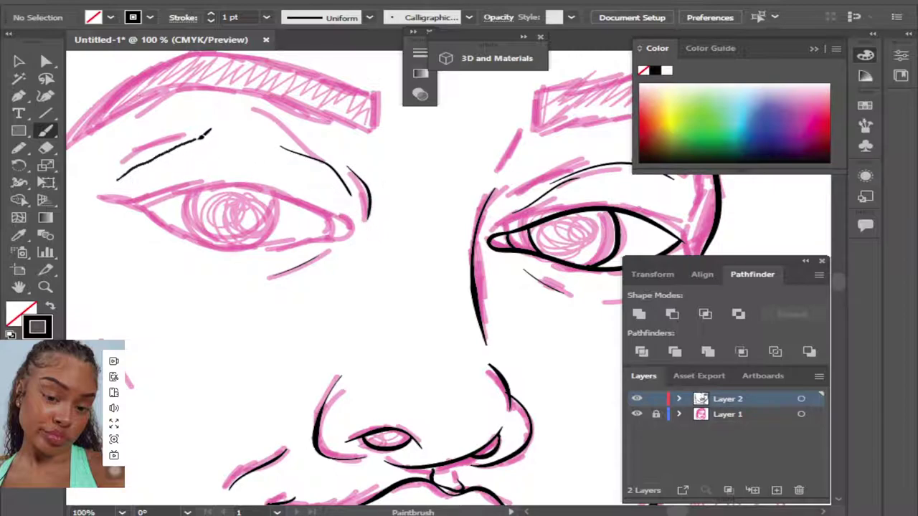
{"action": "key", "text": "ctrl+z"}
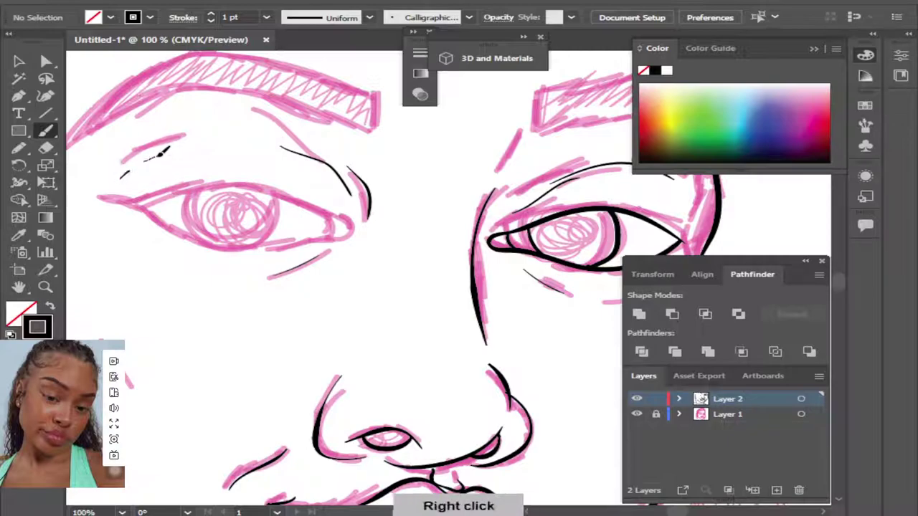
{"action": "right_click", "coordinate": [144, 135]}
{"action": "key", "text": "ctrl+z"}
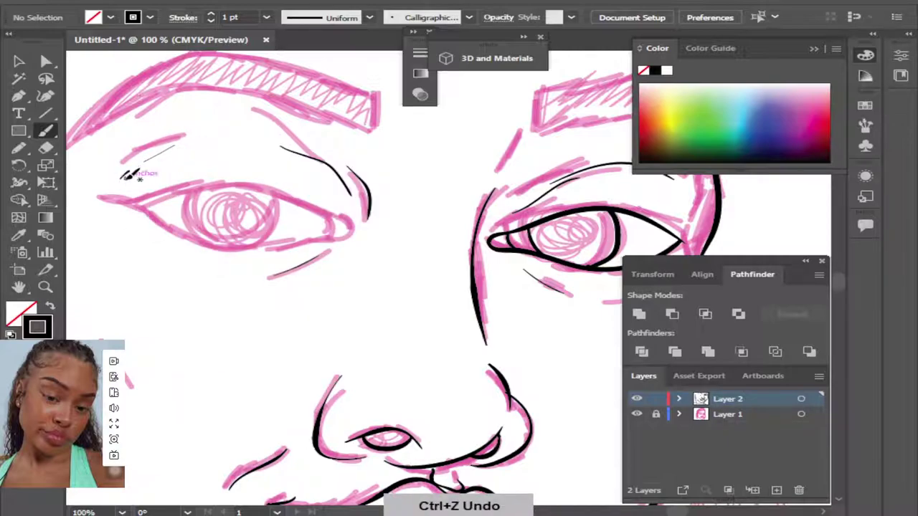
{"action": "mouse_move", "coordinate": [117, 174]}
{"action": "left_mouse_down"}
{"action": "mouse_move", "coordinate": [195, 134]}
{"action": "mouse_move", "coordinate": [274, 124]}
{"action": "left_mouse_up"}
{"action": "key", "text": "ctrl+z"}
{"action": "mouse_move", "coordinate": [119, 180]}
{"action": "left_mouse_down"}
{"action": "mouse_move", "coordinate": [162, 149]}
{"action": "mouse_move", "coordinate": [286, 136]}
{"action": "left_mouse_up"}
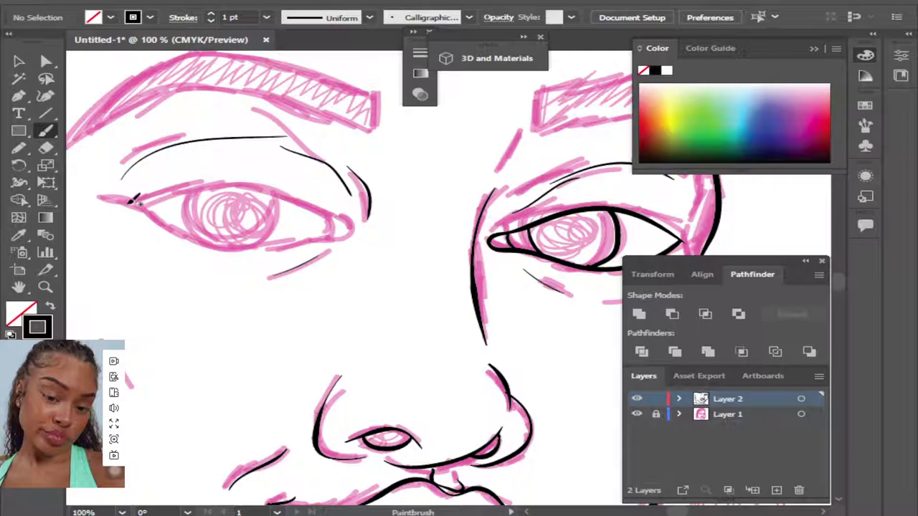
{"action": "left_click_drag", "start_coordinate": [107, 205], "coordinate": [294, 191]}
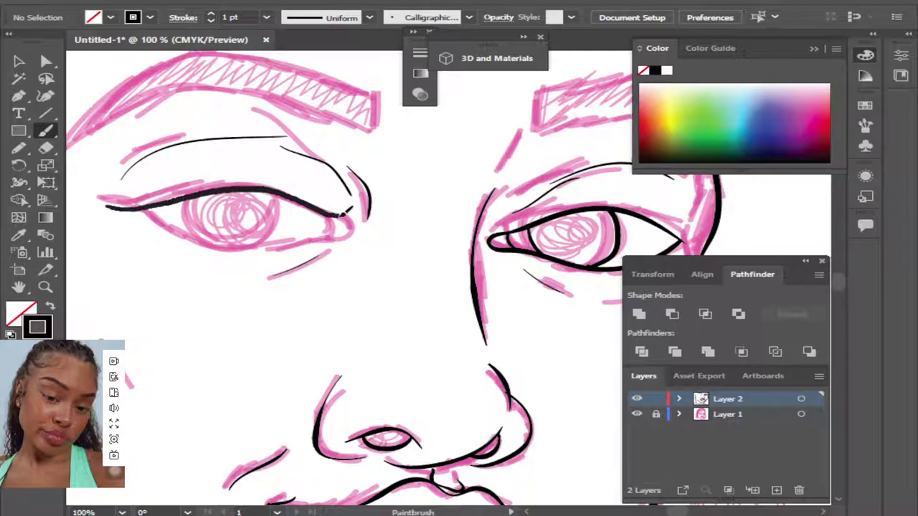
{"action": "mouse_move", "coordinate": [294, 191]}
{"action": "left_mouse_down"}
{"action": "mouse_move", "coordinate": [350, 231]}
{"action": "mouse_move", "coordinate": [191, 234]}
{"action": "mouse_move", "coordinate": [164, 215]}
{"action": "mouse_move", "coordinate": [290, 241]}
{"action": "mouse_move", "coordinate": [356, 232]}
{"action": "mouse_move", "coordinate": [276, 199]}
{"action": "mouse_move", "coordinate": [280, 221]}
{"action": "mouse_move", "coordinate": [183, 200]}
{"action": "left_mouse_up"}
{"action": "key", "text": "ctrl+z"}
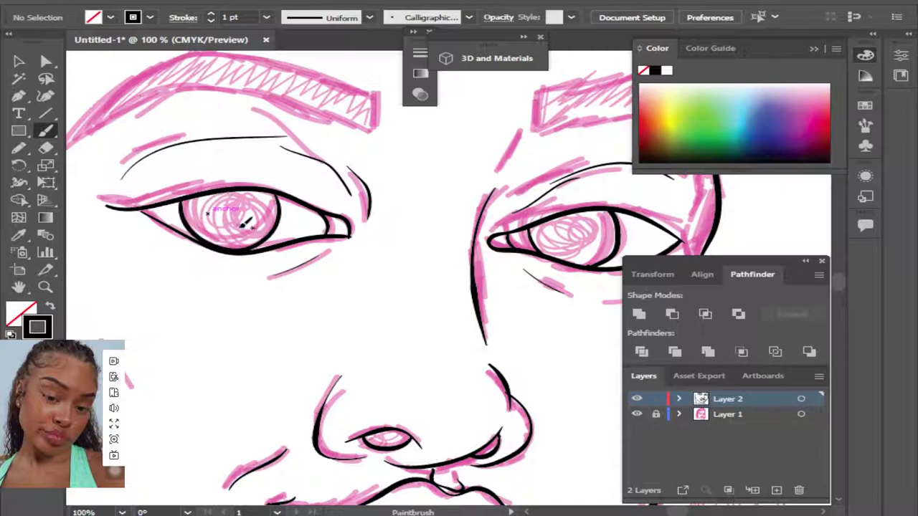
{"action": "key", "text": "ctrl+minus"}
{"action": "key", "text": "ctrl+minus"}
Trace the left ear's outer curve, the inner fold down to the lobe, and its outer edge.
{"action": "left_click", "coordinate": [637, 414]}
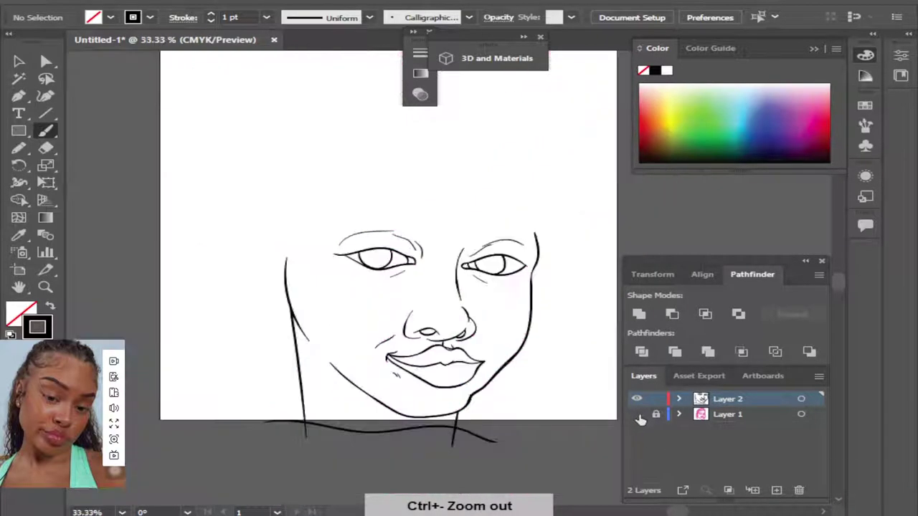
{"action": "left_click", "coordinate": [637, 414]}
{"action": "key", "text": "ctrl+plus"}
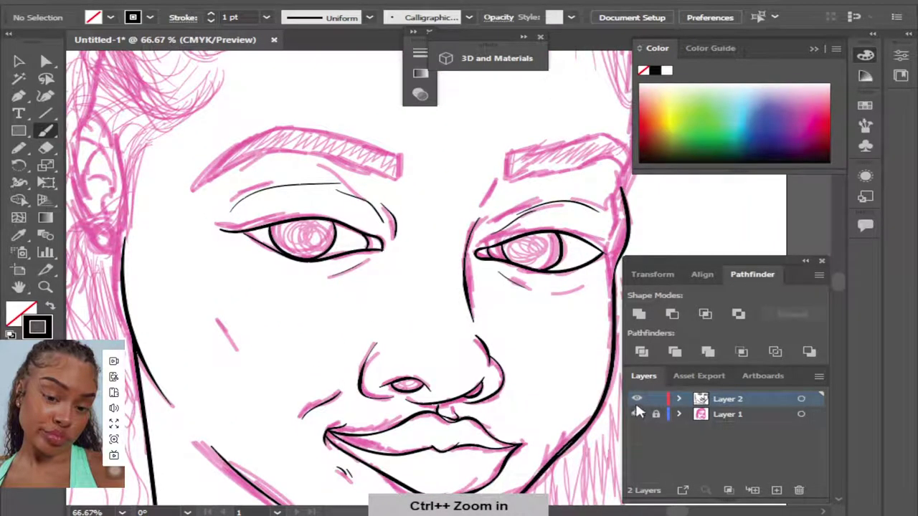
{"action": "key", "text": "ctrl+minus"}
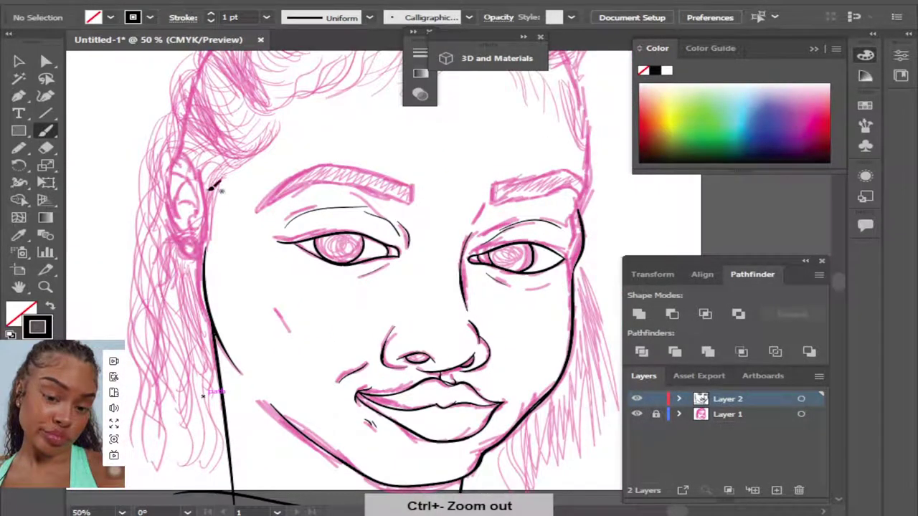
{"action": "mouse_move", "coordinate": [208, 204]}
{"action": "left_mouse_down"}
{"action": "mouse_move", "coordinate": [170, 168]}
{"action": "mouse_move", "coordinate": [184, 234]}
{"action": "left_mouse_up"}
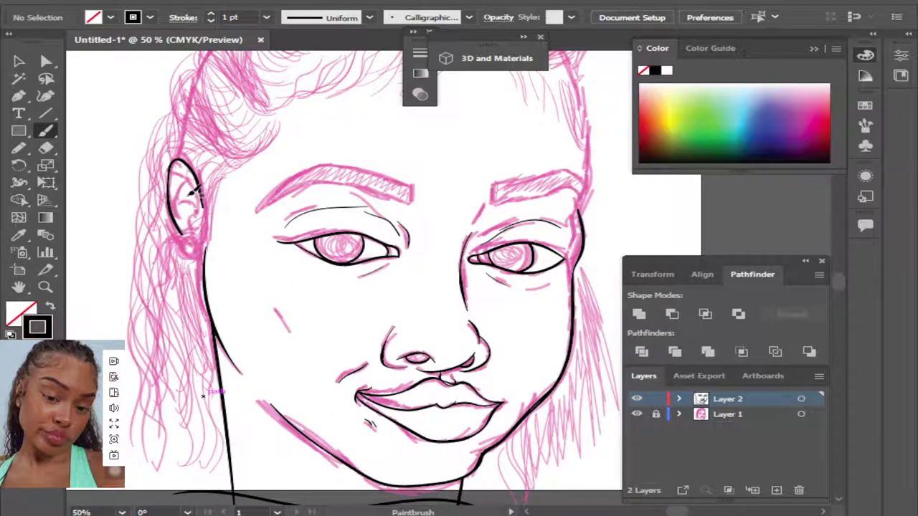
{"action": "mouse_move", "coordinate": [191, 192]}
{"action": "left_mouse_down"}
{"action": "mouse_move", "coordinate": [185, 179]}
{"action": "mouse_move", "coordinate": [207, 243]}
{"action": "left_mouse_up"}
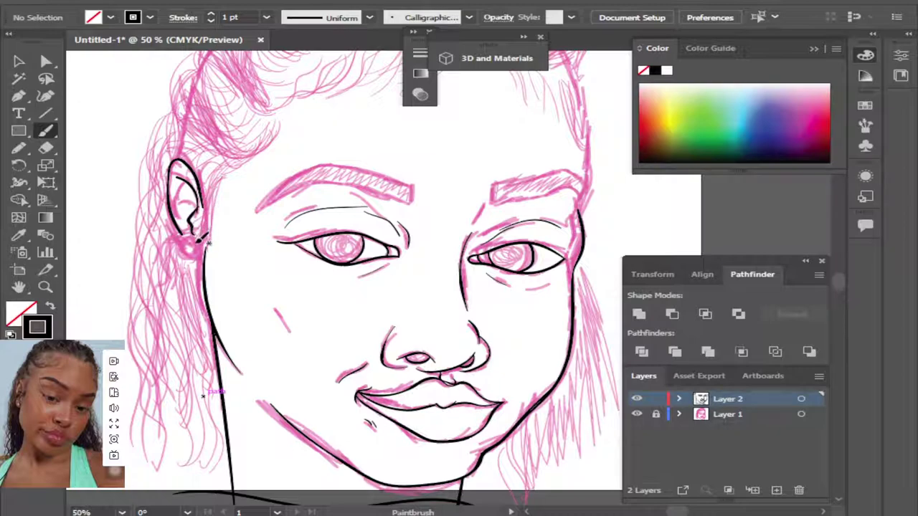
{"action": "key", "text": "ctrl+z"}
{"action": "mouse_move", "coordinate": [194, 178]}
{"action": "left_mouse_down"}
{"action": "mouse_move", "coordinate": [179, 212]}
{"action": "mouse_move", "coordinate": [203, 218]}
{"action": "mouse_move", "coordinate": [188, 204]}
{"action": "mouse_move", "coordinate": [212, 223]}
{"action": "left_mouse_up"}
{"action": "key", "text": "ctrl+plus"}
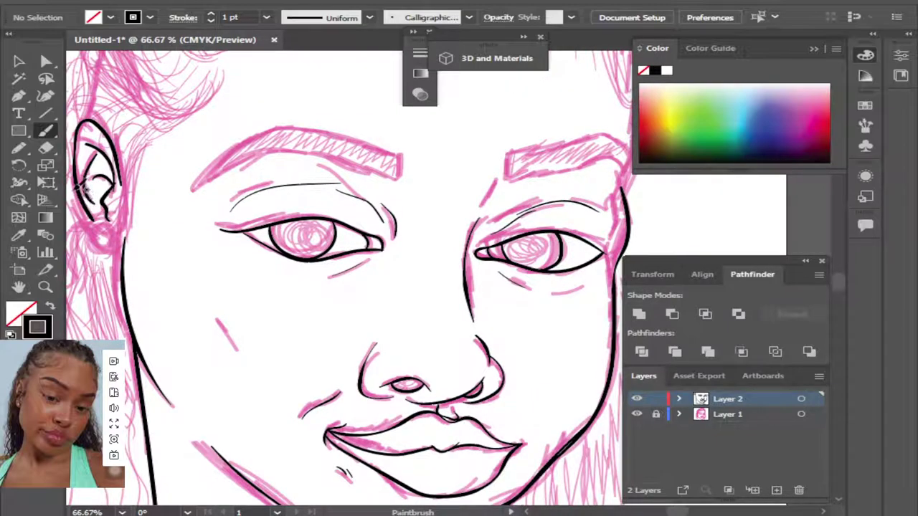
{"action": "mouse_move", "coordinate": [84, 182]}
{"action": "left_mouse_down"}
{"action": "mouse_move", "coordinate": [123, 225]}
{"action": "mouse_move", "coordinate": [89, 230]}
{"action": "mouse_move", "coordinate": [120, 241]}
{"action": "mouse_move", "coordinate": [113, 218]}
{"action": "left_mouse_up"}
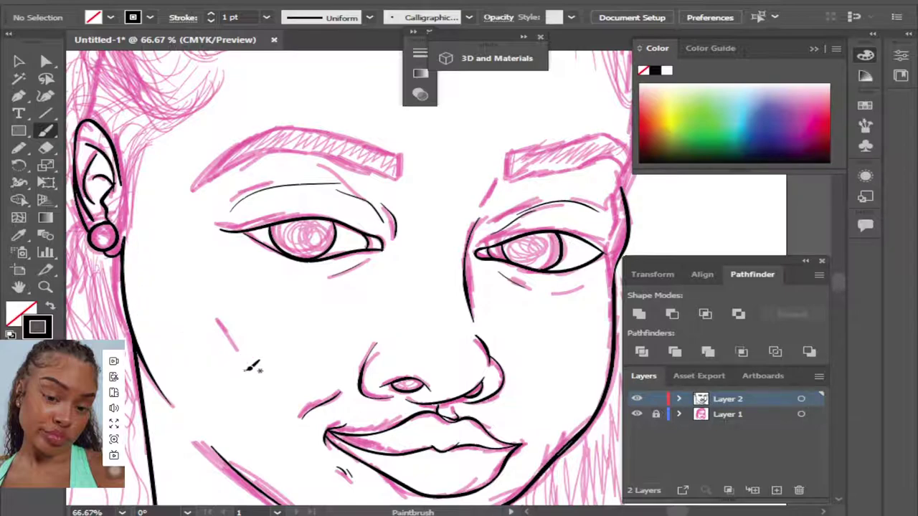
{"action": "key", "text": "ctrl+minus"}
{"action": "key", "text": "ctrl+minus"}
Draw the head outline along the hairline over the top and down the right side.
{"action": "left_click", "coordinate": [638, 415]}
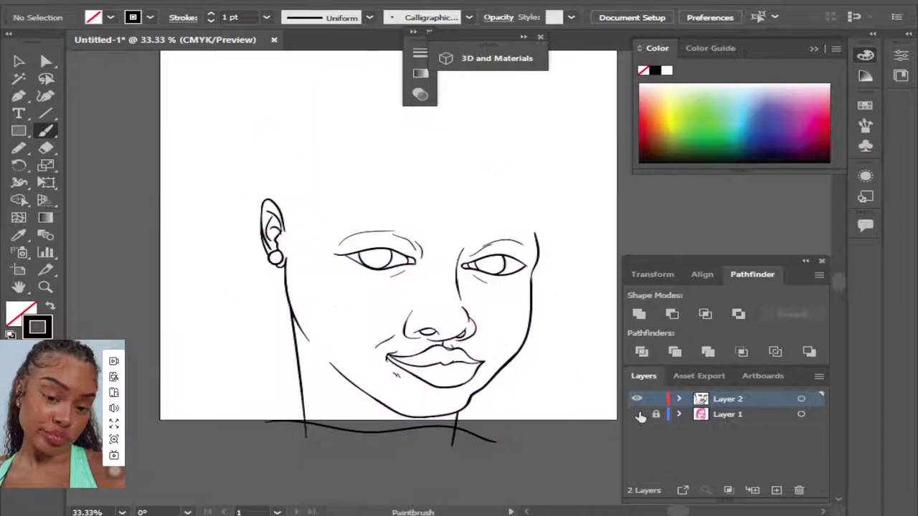
{"action": "left_click", "coordinate": [637, 415]}
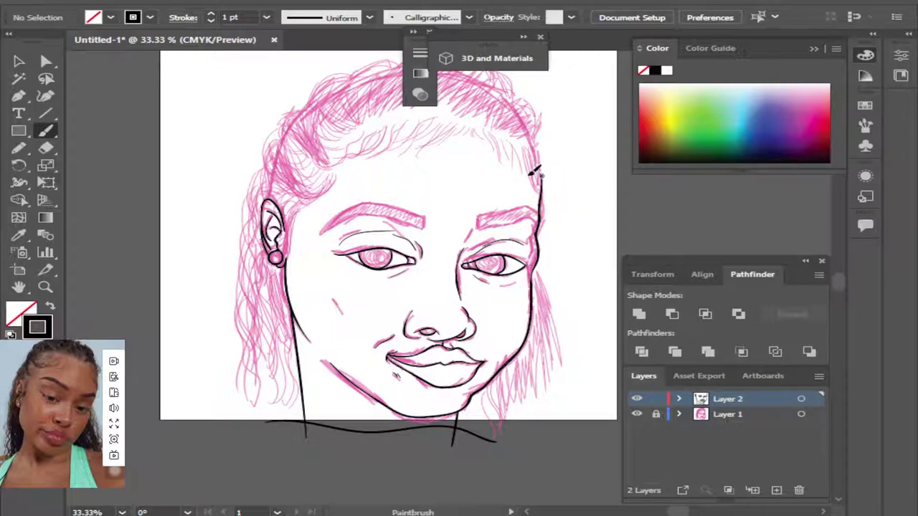
{"action": "mouse_move", "coordinate": [277, 192]}
{"action": "left_mouse_down"}
{"action": "mouse_move", "coordinate": [364, 76]}
{"action": "mouse_move", "coordinate": [486, 81]}
{"action": "mouse_move", "coordinate": [537, 145]}
{"action": "left_mouse_up"}
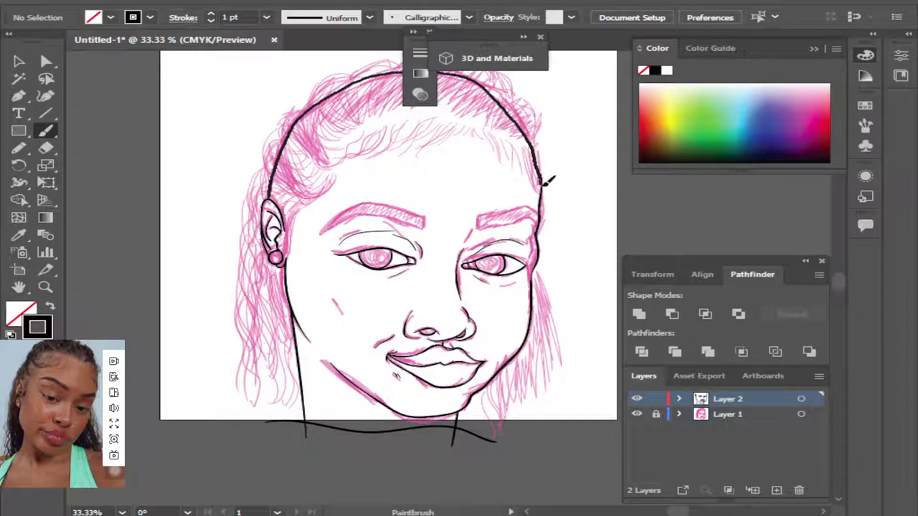
{"action": "left_click_drag", "start_coordinate": [545, 188], "coordinate": [548, 203]}
{"action": "key", "text": "ctrl+plus"}
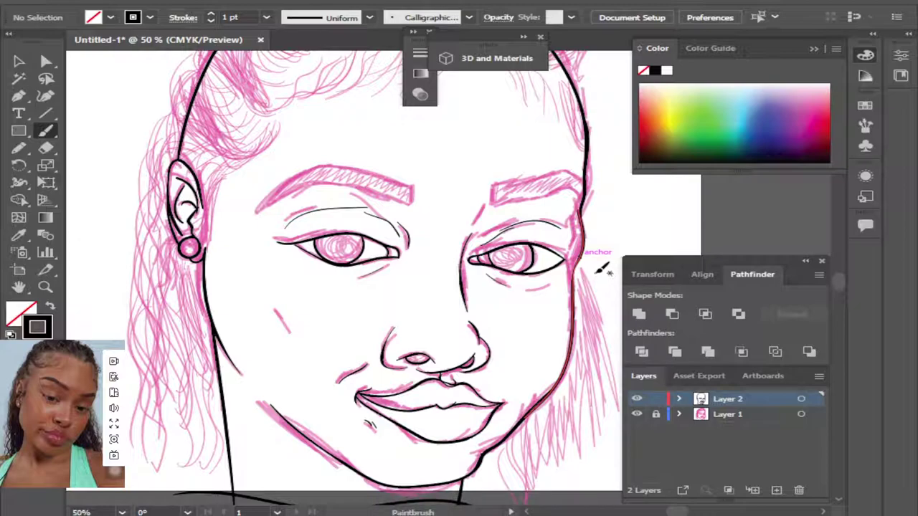
{"action": "key", "text": "ctrl+plus"}
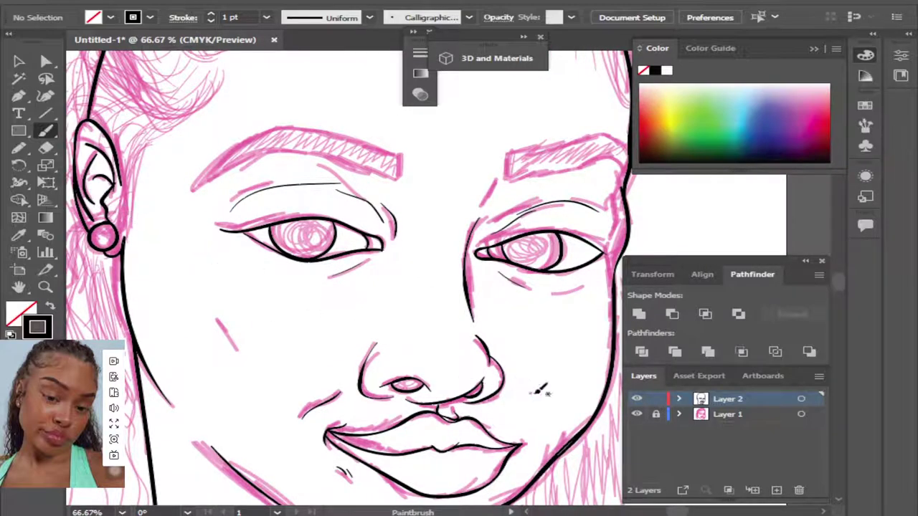
Hide the pink sketch layer and redraw the eye's lower lid from the inner corner.
{"action": "left_click", "coordinate": [637, 414]}
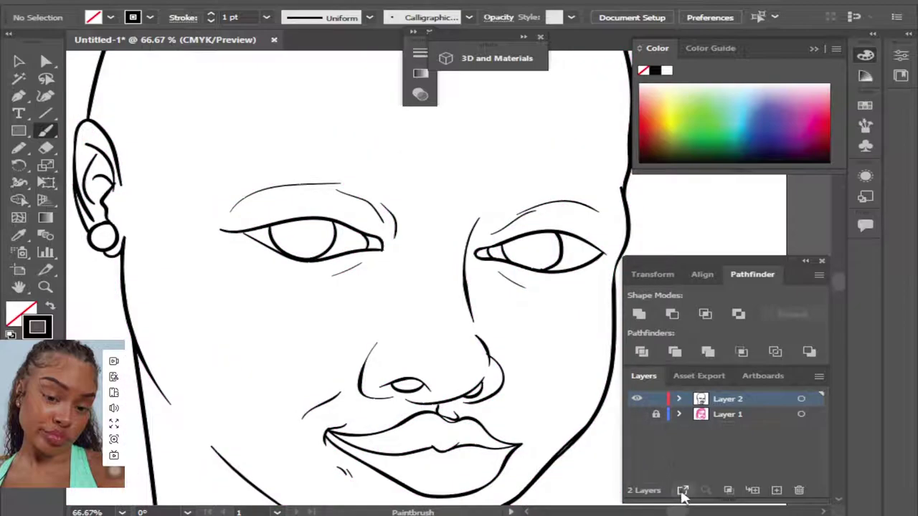
{"action": "key", "text": "ctrl+plus"}
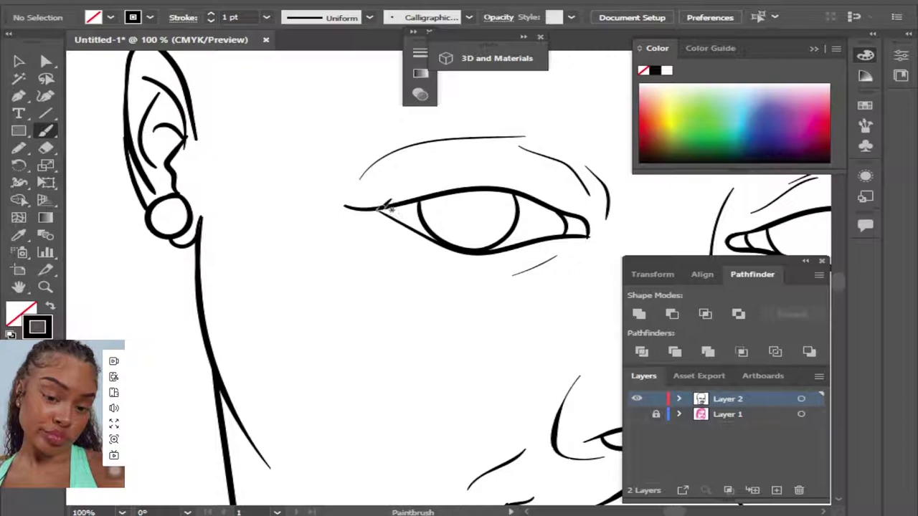
{"action": "left_click_drag", "start_coordinate": [397, 211], "coordinate": [473, 252]}
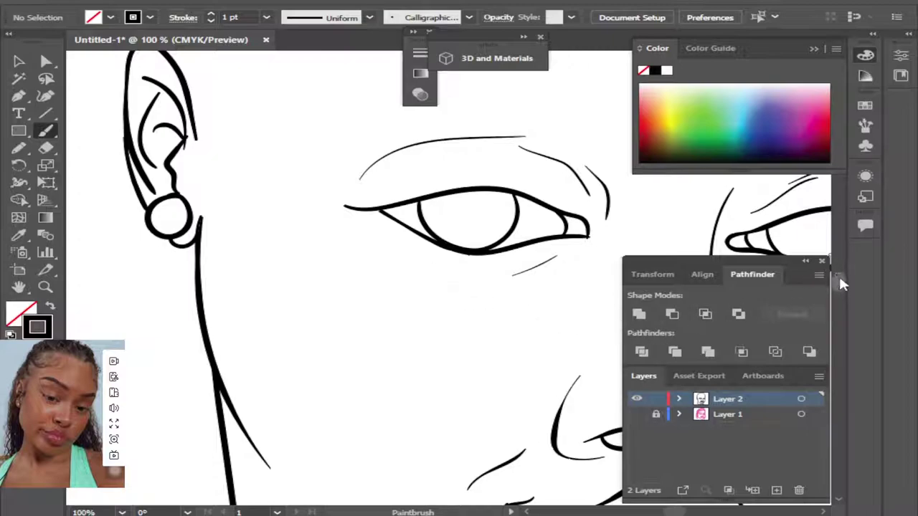
{"action": "scroll", "coordinate": [839, 278], "scroll_direction": "up", "scroll_amount": 3}
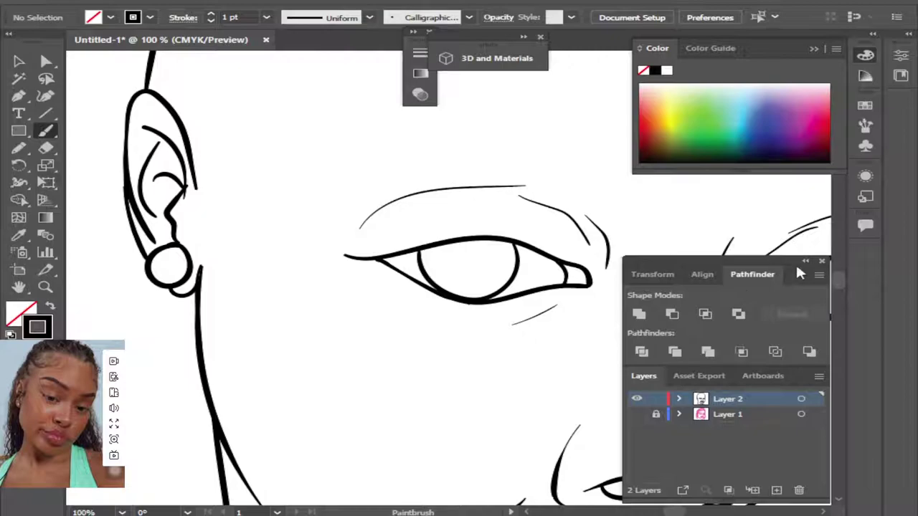
Repaint the jaw contour smoothly and remove the kink in the cheek beside the eye.
{"action": "scroll", "coordinate": [839, 275], "scroll_direction": "up", "scroll_amount": 3}
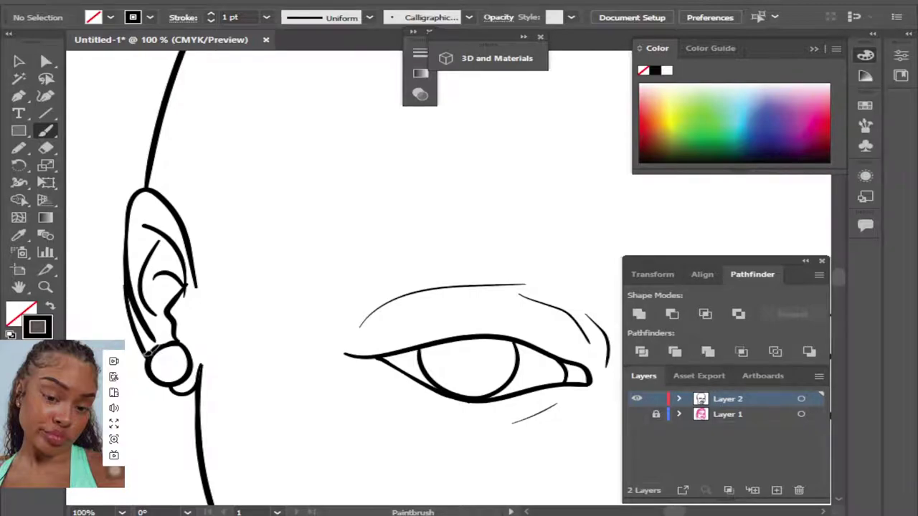
{"action": "scroll", "coordinate": [842, 281], "scroll_direction": "up", "scroll_amount": 2}
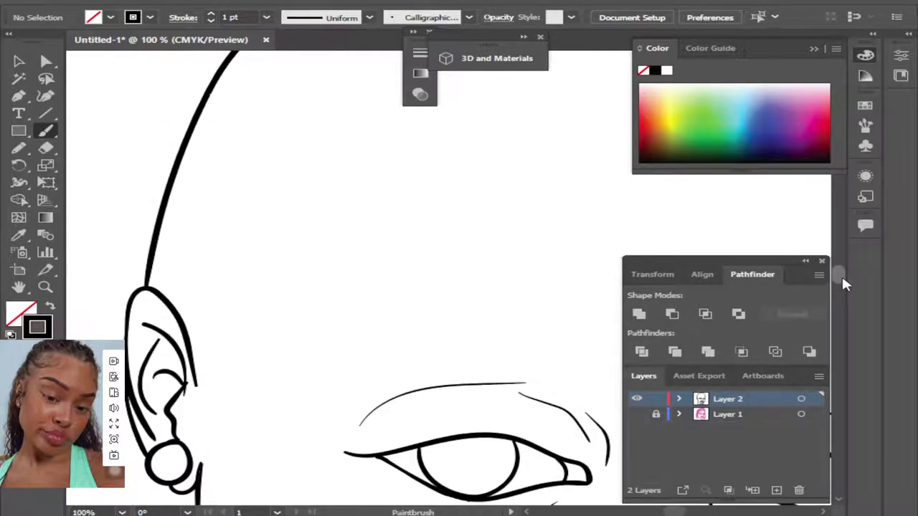
{"action": "scroll", "coordinate": [841, 274], "scroll_direction": "up", "scroll_amount": 5}
{"action": "scroll", "coordinate": [682, 512], "scroll_direction": "right", "scroll_amount": 5}
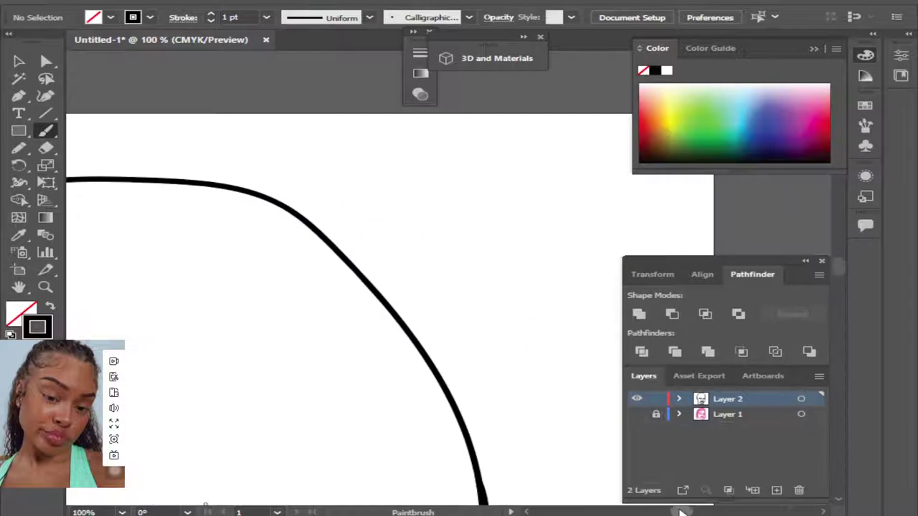
{"action": "scroll", "coordinate": [688, 502], "scroll_direction": "right", "scroll_amount": 2}
{"action": "scroll", "coordinate": [836, 278], "scroll_direction": "down", "scroll_amount": 5}
{"action": "scroll", "coordinate": [840, 281], "scroll_direction": "down", "scroll_amount": 3}
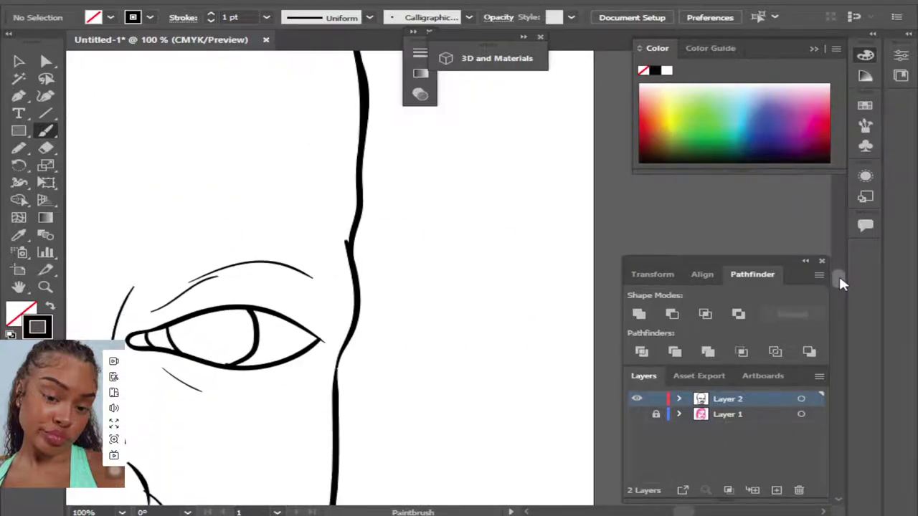
{"action": "left_click_drag", "start_coordinate": [839, 277], "coordinate": [838, 282]}
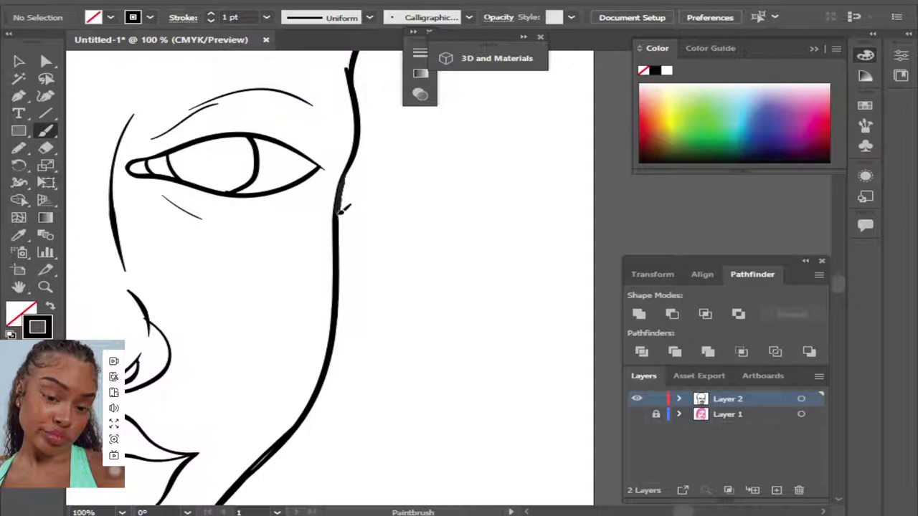
{"action": "left_click_drag", "start_coordinate": [339, 210], "coordinate": [337, 305]}
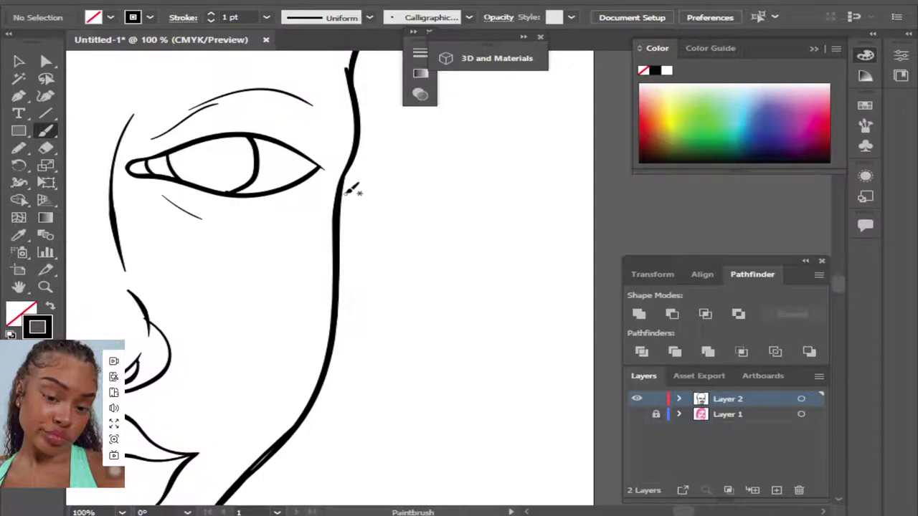
{"action": "left_click_drag", "start_coordinate": [344, 174], "coordinate": [362, 129]}
Repaint the broken nose line as one curve, then zoom out to view the whole head.
{"action": "key", "text": "ctrl+minus"}
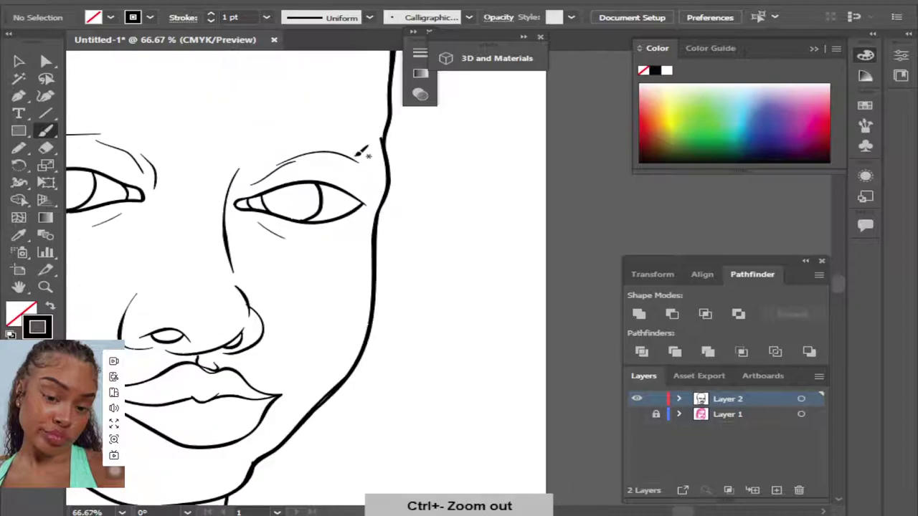
{"action": "key", "text": "ctrl+plus"}
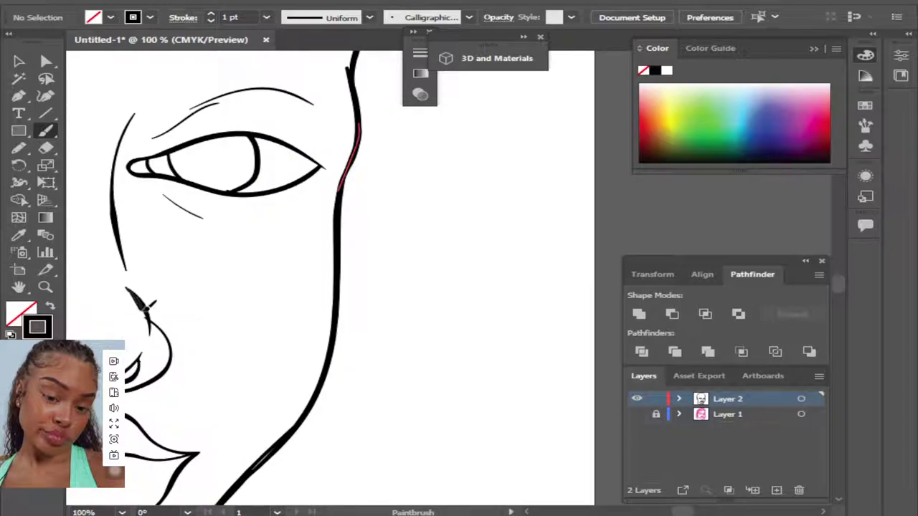
{"action": "left_click_drag", "start_coordinate": [147, 307], "coordinate": [165, 350]}
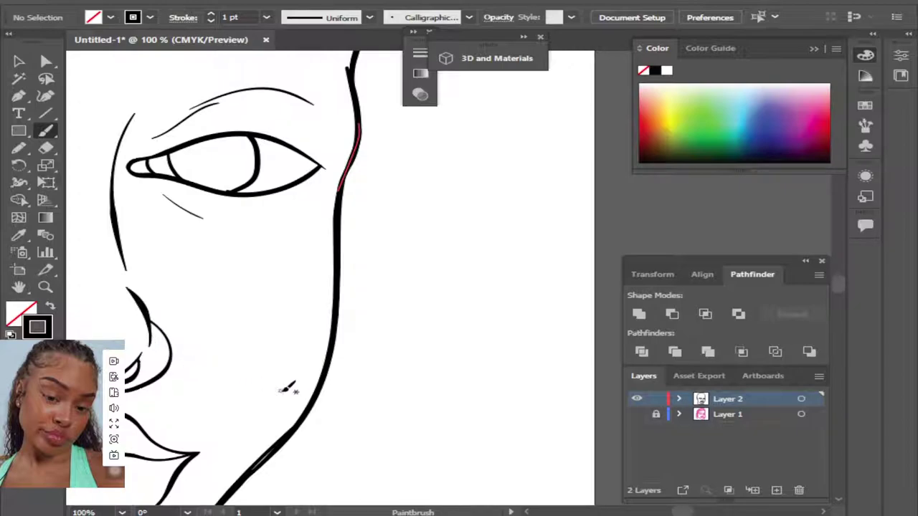
{"action": "key", "text": "ctrl+minus"}
{"action": "key", "text": "ctrl+minus"}
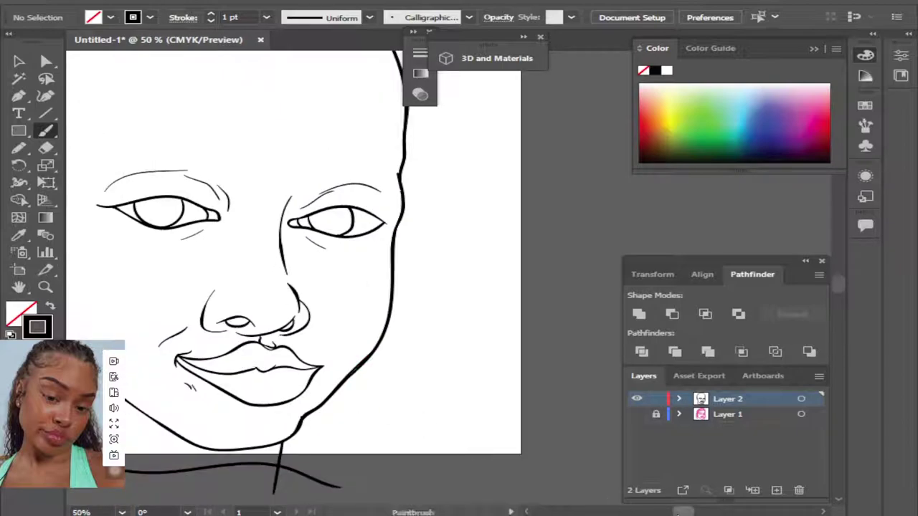
{"action": "left_click_drag", "start_coordinate": [686, 511], "coordinate": [682, 514]}
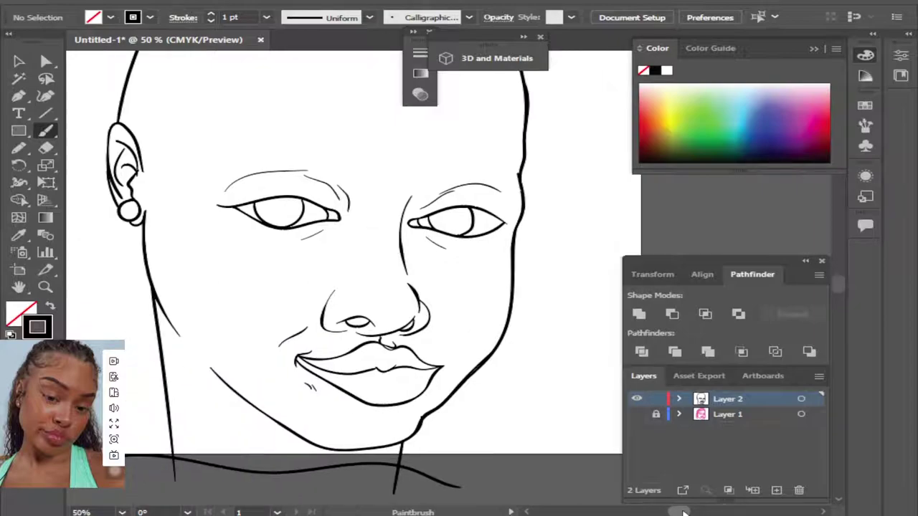
{"action": "key", "text": "ctrl+minus"}
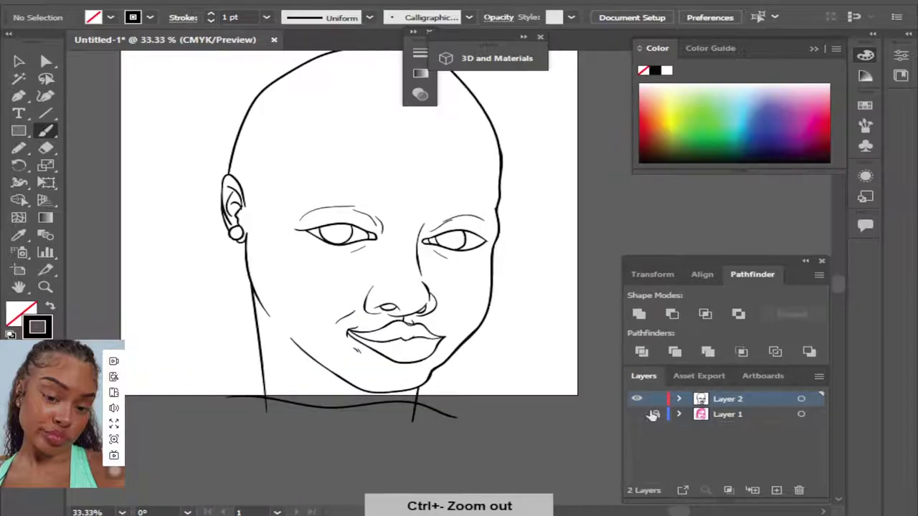
With a black fill, no stroke and the Pencil, draw solid black shapes in both nostrils.
{"action": "left_click", "coordinate": [637, 415]}
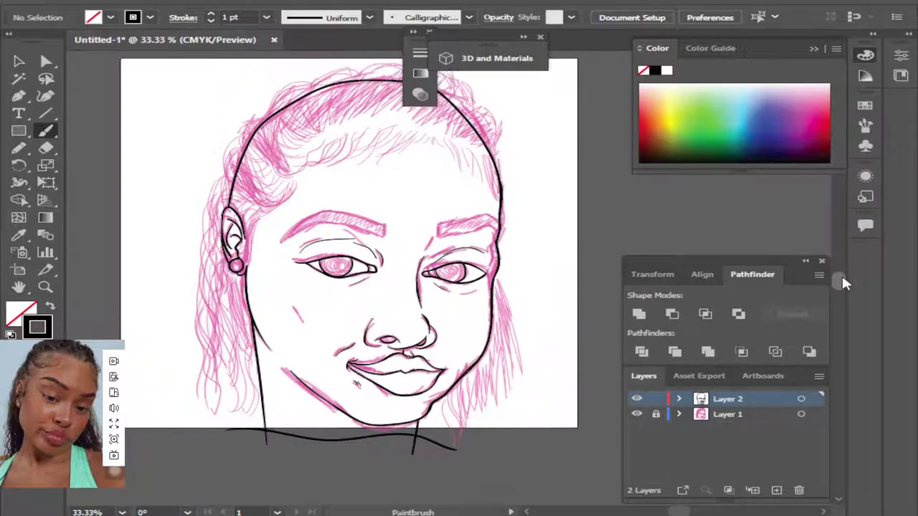
{"action": "left_click", "coordinate": [47, 308]}
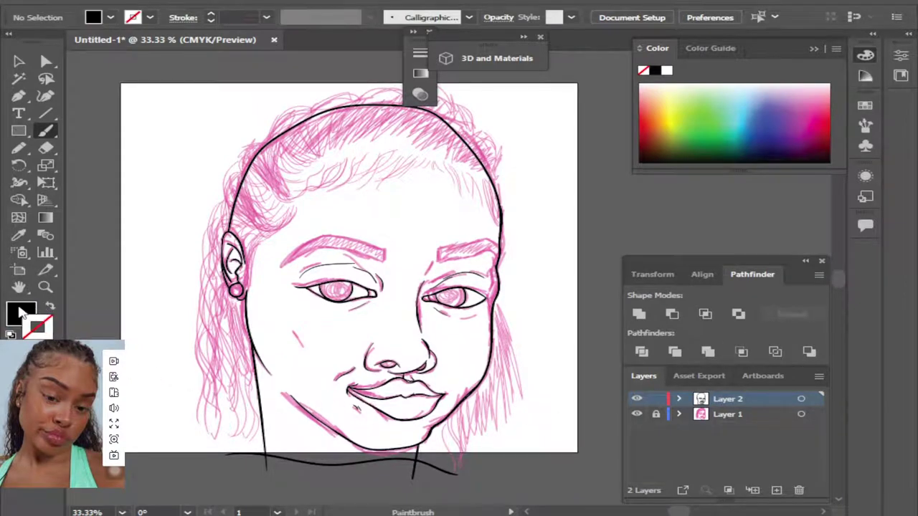
{"action": "left_click", "coordinate": [18, 148]}
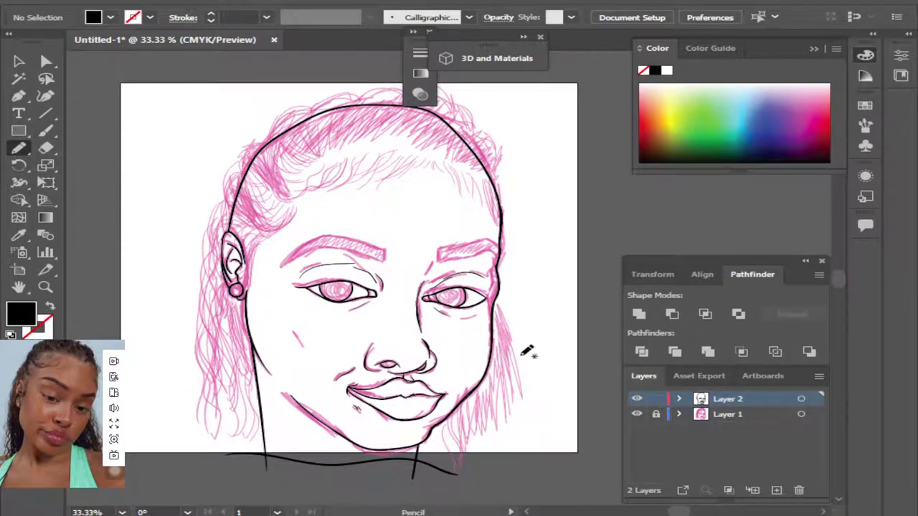
{"action": "left_click", "coordinate": [636, 414]}
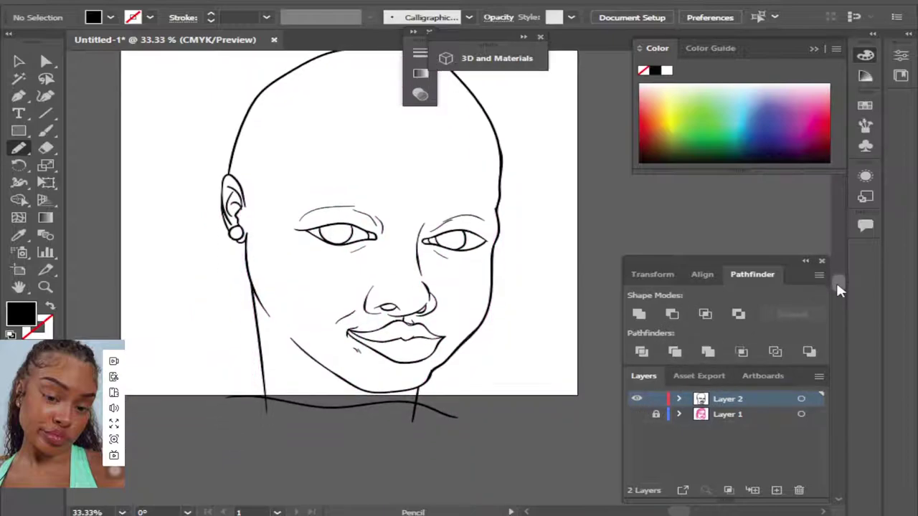
{"action": "key", "text": "ctrl+plus"}
{"action": "key", "text": "ctrl+plus"}
{"action": "key", "text": "ctrl+plus"}
{"action": "key", "text": "ctrl+plus"}
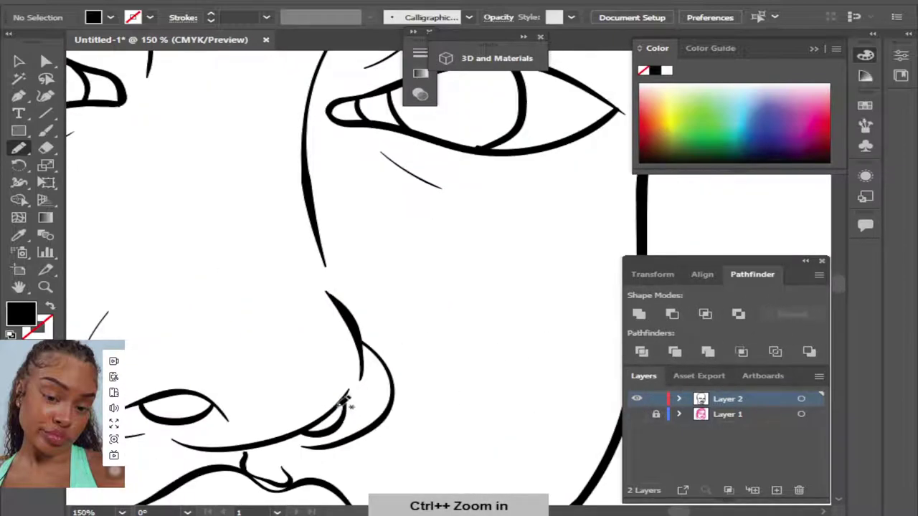
{"action": "left_click_drag", "start_coordinate": [346, 394], "coordinate": [304, 430]}
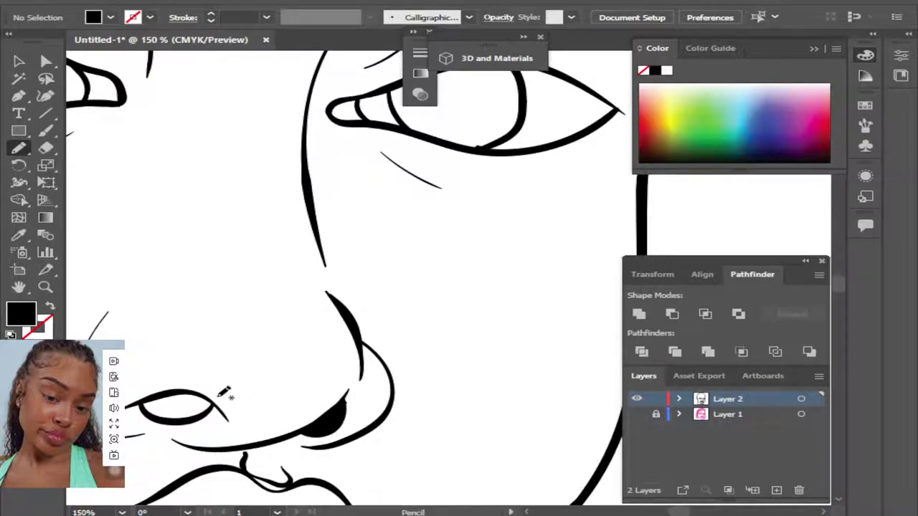
{"action": "mouse_move", "coordinate": [215, 403]}
{"action": "left_mouse_down"}
{"action": "mouse_move", "coordinate": [146, 403]}
{"action": "mouse_move", "coordinate": [182, 422]}
{"action": "mouse_move", "coordinate": [219, 407]}
{"action": "left_mouse_up"}
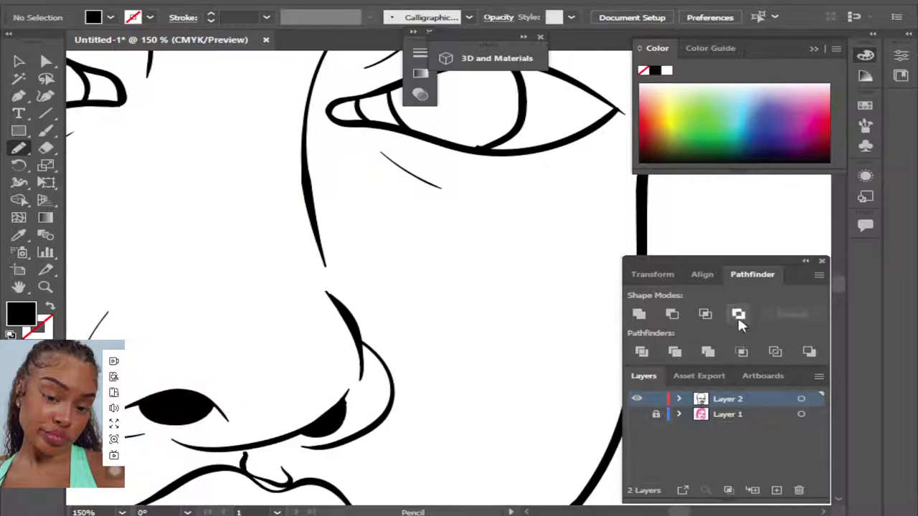
Fill the iris solid black with Pencil strokes, shaping it toward the inner corner.
{"action": "scroll", "coordinate": [841, 276], "scroll_direction": "up", "scroll_amount": 5}
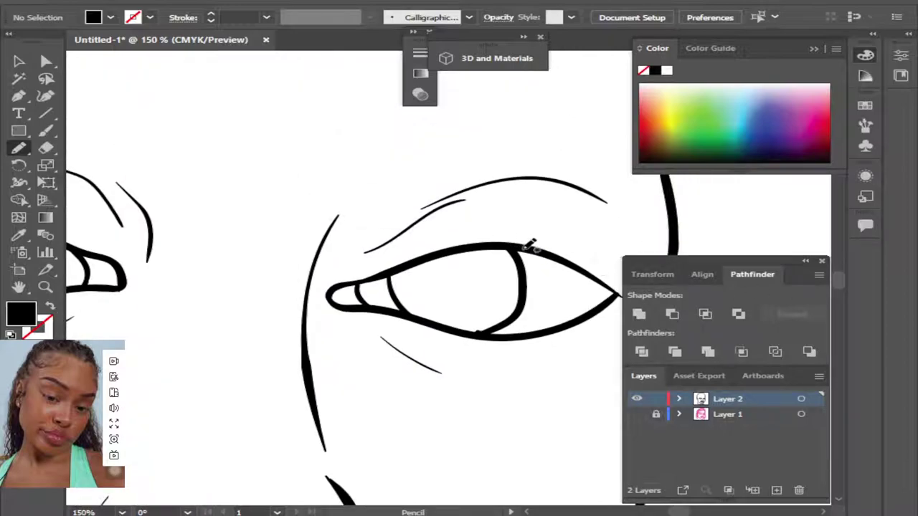
{"action": "mouse_move", "coordinate": [510, 247]}
{"action": "left_mouse_down"}
{"action": "mouse_move", "coordinate": [523, 276]}
{"action": "mouse_move", "coordinate": [520, 311]}
{"action": "mouse_move", "coordinate": [492, 327]}
{"action": "mouse_move", "coordinate": [412, 314]}
{"action": "mouse_move", "coordinate": [395, 299]}
{"action": "mouse_move", "coordinate": [396, 263]}
{"action": "left_mouse_up"}
{"action": "mouse_move", "coordinate": [492, 261]}
{"action": "left_mouse_down"}
{"action": "mouse_move", "coordinate": [502, 246]}
{"action": "mouse_move", "coordinate": [451, 251]}
{"action": "mouse_move", "coordinate": [393, 273]}
{"action": "left_mouse_up"}
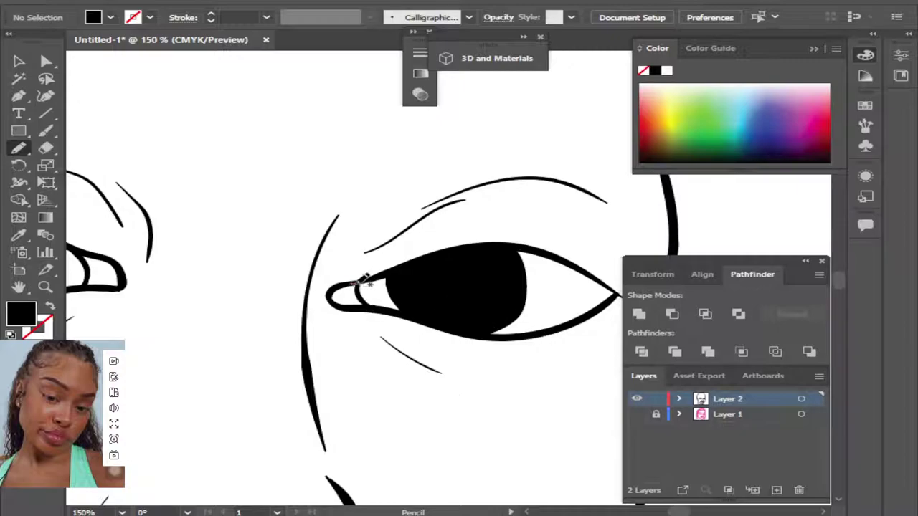
{"action": "mouse_move", "coordinate": [356, 283]}
{"action": "left_mouse_down"}
{"action": "mouse_move", "coordinate": [493, 264]}
{"action": "mouse_move", "coordinate": [610, 293]}
{"action": "mouse_move", "coordinate": [624, 287]}
{"action": "mouse_move", "coordinate": [604, 267]}
{"action": "mouse_move", "coordinate": [511, 237]}
{"action": "mouse_move", "coordinate": [425, 250]}
{"action": "mouse_move", "coordinate": [358, 278]}
{"action": "mouse_move", "coordinate": [352, 298]}
{"action": "left_mouse_up"}
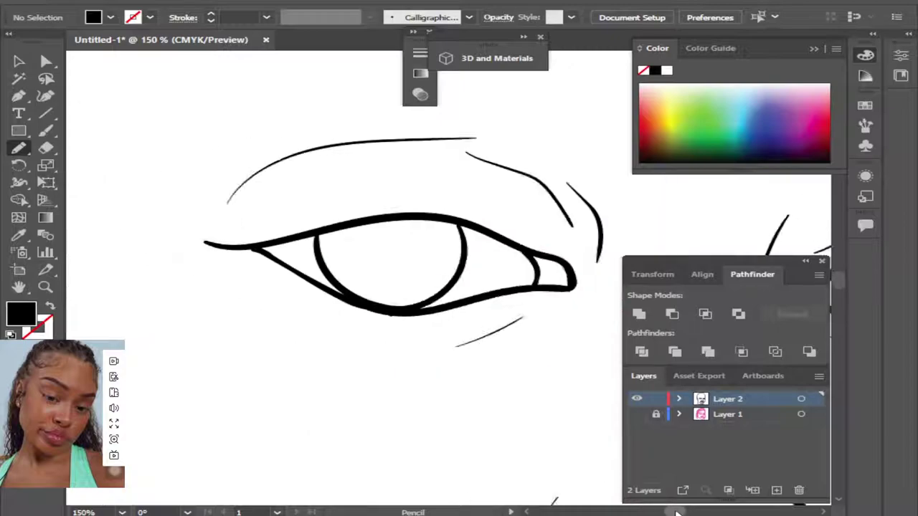
Draw eyelashes along the upper lid and several clusters of lashes under the lower lid.
{"action": "scroll", "coordinate": [672, 513], "scroll_direction": "right", "scroll_amount": 5}
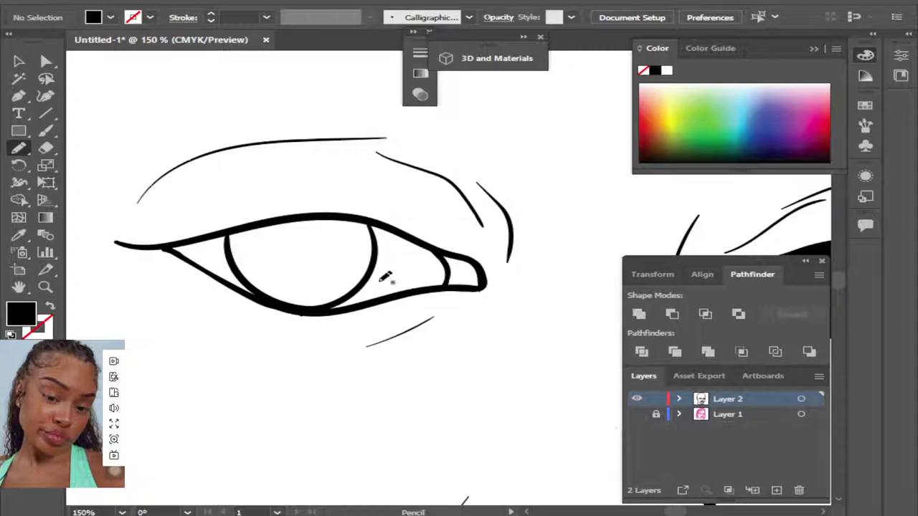
{"action": "mouse_move", "coordinate": [177, 241]}
{"action": "left_mouse_down"}
{"action": "mouse_move", "coordinate": [187, 261]}
{"action": "mouse_move", "coordinate": [231, 242]}
{"action": "mouse_move", "coordinate": [256, 283]}
{"action": "mouse_move", "coordinate": [327, 304]}
{"action": "mouse_move", "coordinate": [377, 270]}
{"action": "mouse_move", "coordinate": [381, 233]}
{"action": "mouse_move", "coordinate": [436, 250]}
{"action": "mouse_move", "coordinate": [362, 211]}
{"action": "mouse_move", "coordinate": [316, 203]}
{"action": "mouse_move", "coordinate": [114, 242]}
{"action": "mouse_move", "coordinate": [166, 256]}
{"action": "mouse_move", "coordinate": [130, 263]}
{"action": "mouse_move", "coordinate": [211, 243]}
{"action": "left_mouse_up"}
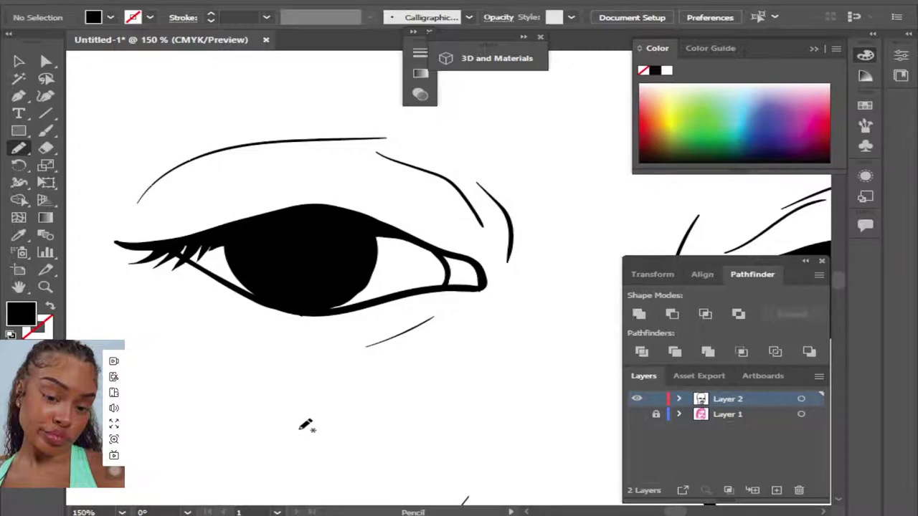
{"action": "mouse_move", "coordinate": [356, 313]}
{"action": "left_mouse_down"}
{"action": "mouse_move", "coordinate": [344, 314]}
{"action": "mouse_move", "coordinate": [344, 326]}
{"action": "mouse_move", "coordinate": [362, 314]}
{"action": "left_mouse_up"}
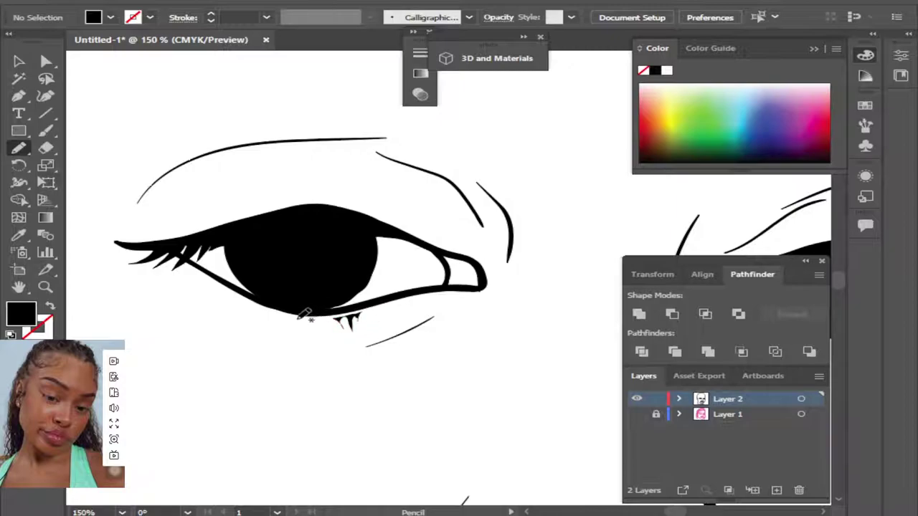
{"action": "mouse_move", "coordinate": [296, 321]}
{"action": "left_mouse_down"}
{"action": "mouse_move", "coordinate": [297, 337]}
{"action": "mouse_move", "coordinate": [320, 324]}
{"action": "left_mouse_up"}
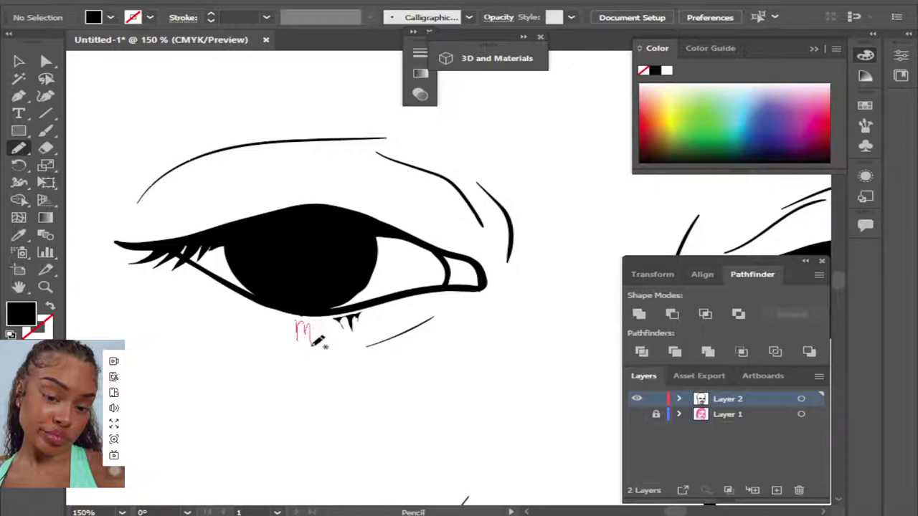
{"action": "left_click_drag", "start_coordinate": [322, 324], "coordinate": [330, 320]}
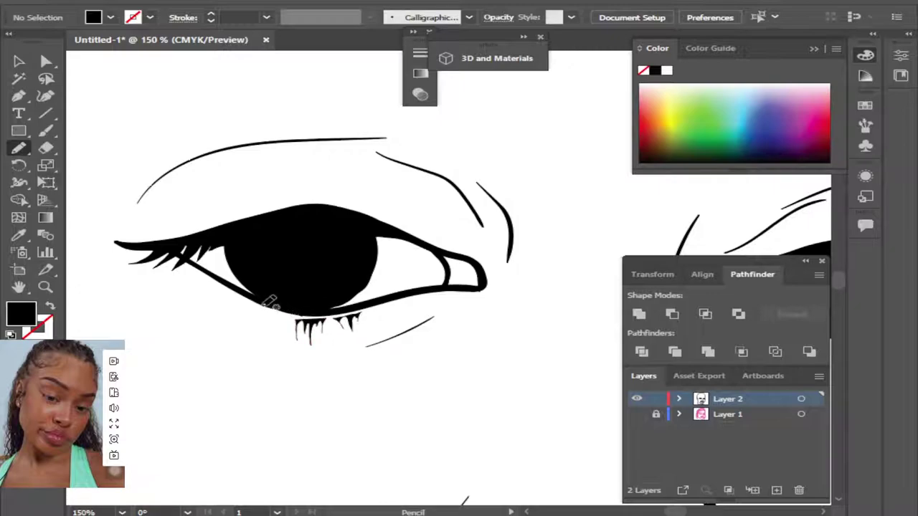
{"action": "left_click_drag", "start_coordinate": [255, 311], "coordinate": [259, 309]}
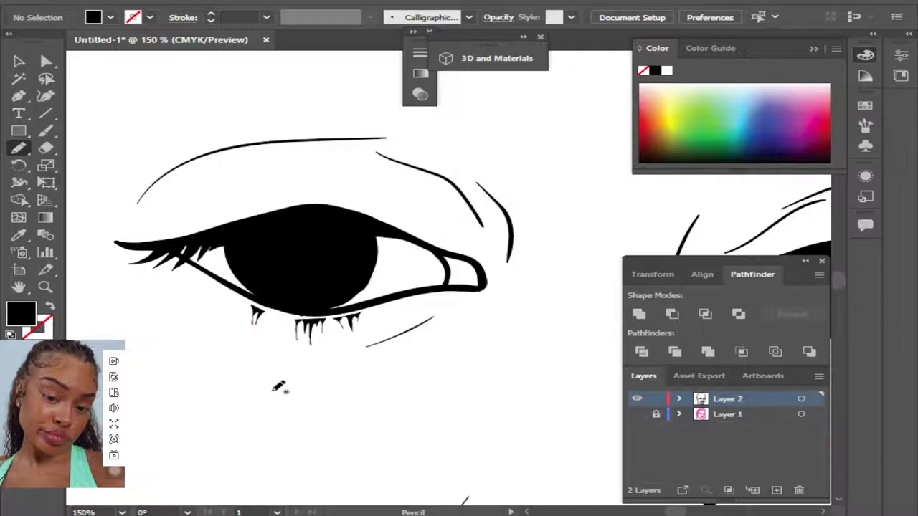
Zoom out and draw a short lower lash under the right-hand eye.
{"action": "key", "text": "ctrl+minus"}
{"action": "key", "text": "ctrl+minus"}
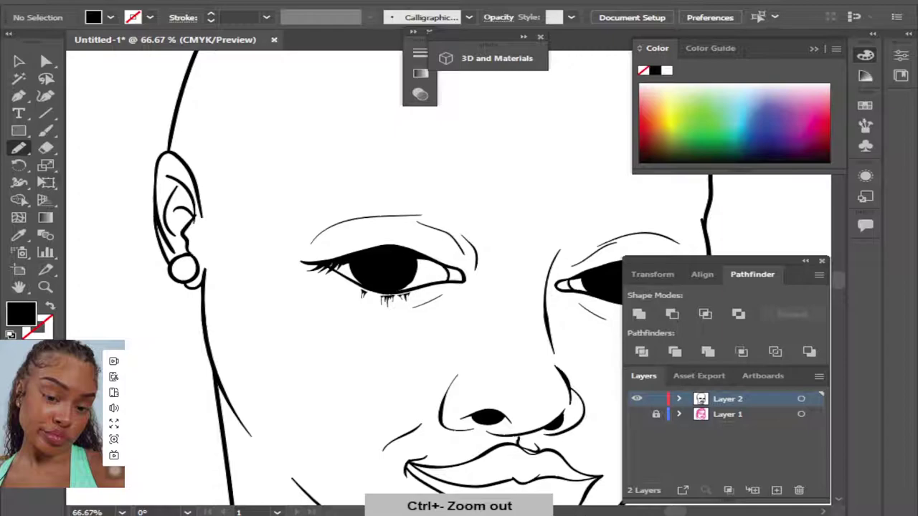
{"action": "scroll", "coordinate": [481, 302], "scroll_direction": "right", "scroll_amount": 5}
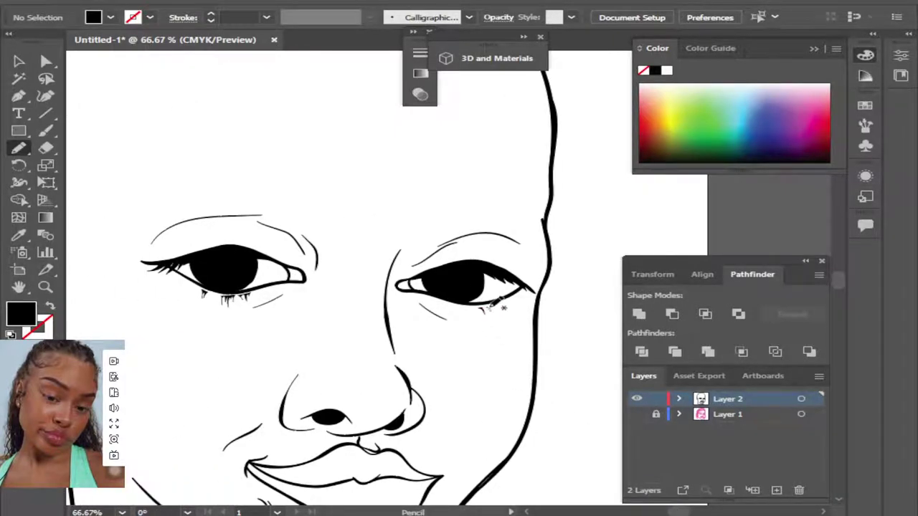
{"action": "left_click_drag", "start_coordinate": [493, 310], "coordinate": [528, 290]}
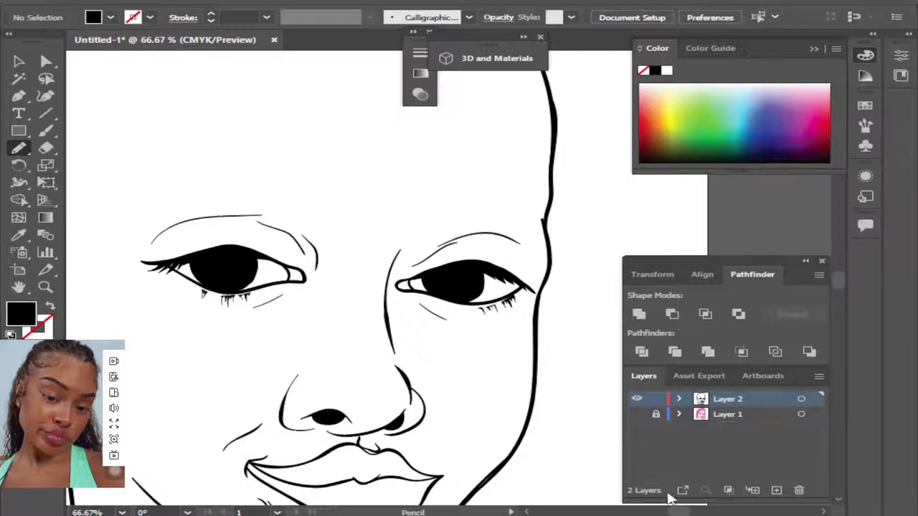
Trace the right and left eyebrows as solid black shapes over the pink sketch, then hide the sketch.
{"action": "left_click", "coordinate": [640, 414]}
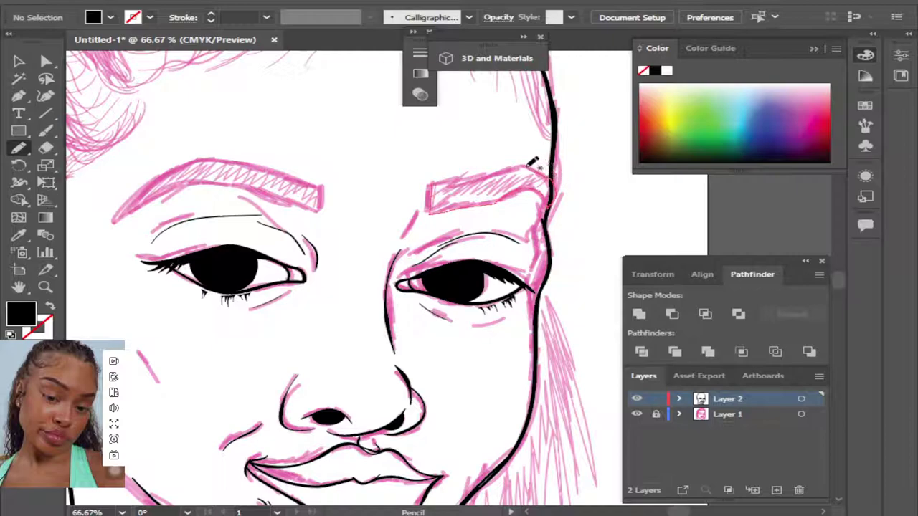
{"action": "left_click_drag", "start_coordinate": [499, 169], "coordinate": [505, 167]}
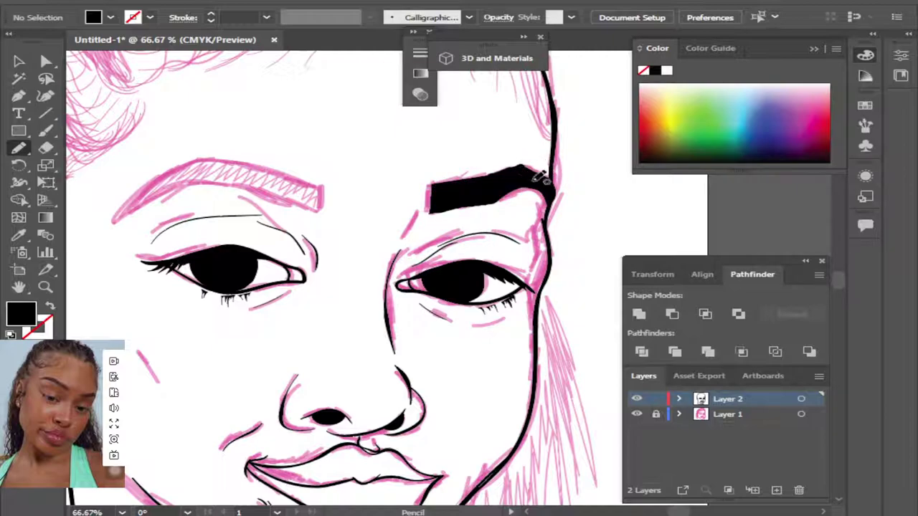
{"action": "mouse_move", "coordinate": [331, 186]}
{"action": "left_mouse_down"}
{"action": "mouse_move", "coordinate": [323, 207]}
{"action": "mouse_move", "coordinate": [153, 178]}
{"action": "mouse_move", "coordinate": [257, 162]}
{"action": "left_mouse_up"}
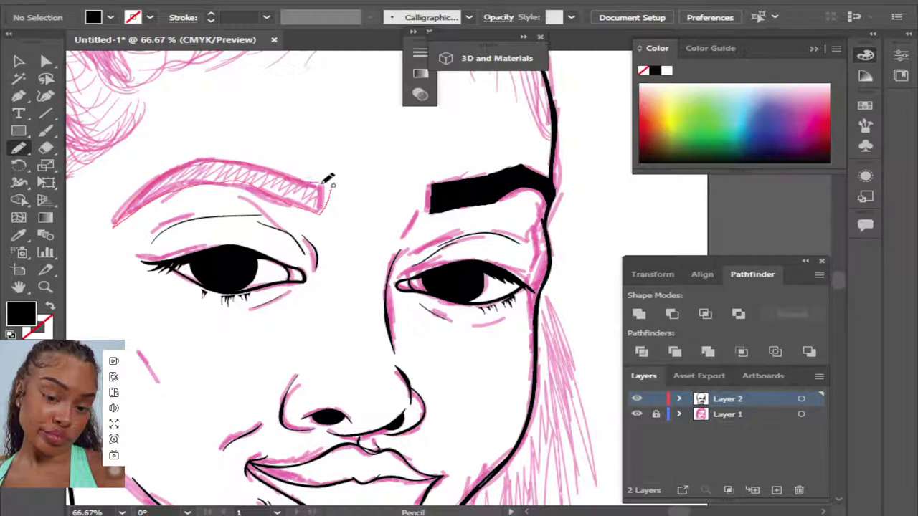
{"action": "left_click_drag", "start_coordinate": [255, 164], "coordinate": [347, 194]}
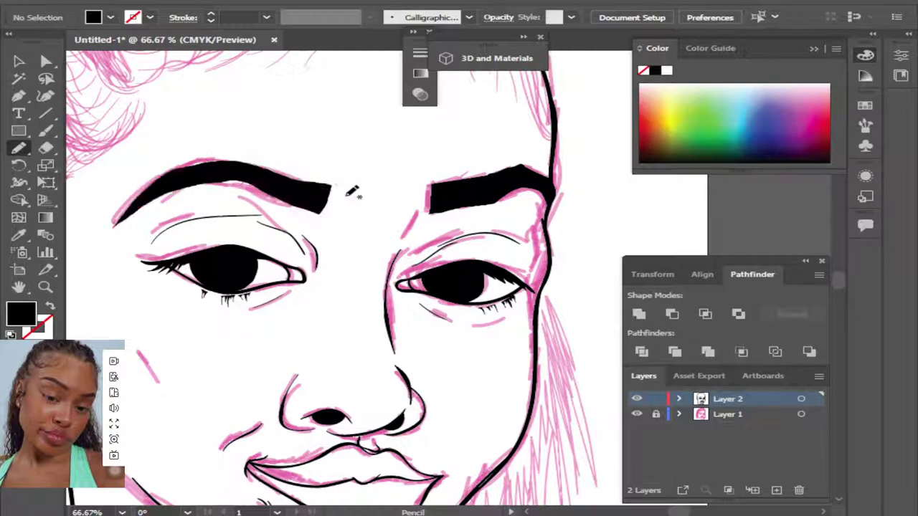
{"action": "left_click", "coordinate": [636, 414]}
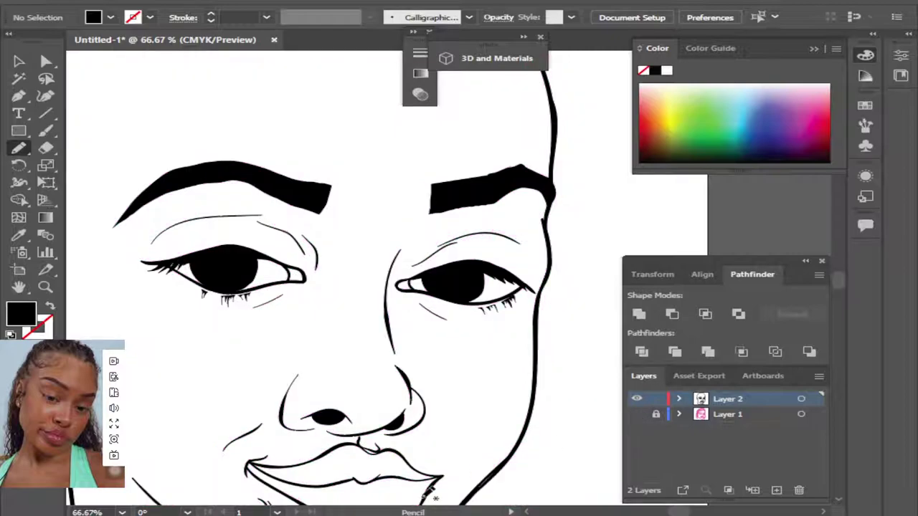
{"action": "key", "text": "ctrl+minus"}
{"action": "key", "text": "ctrl+minus"}
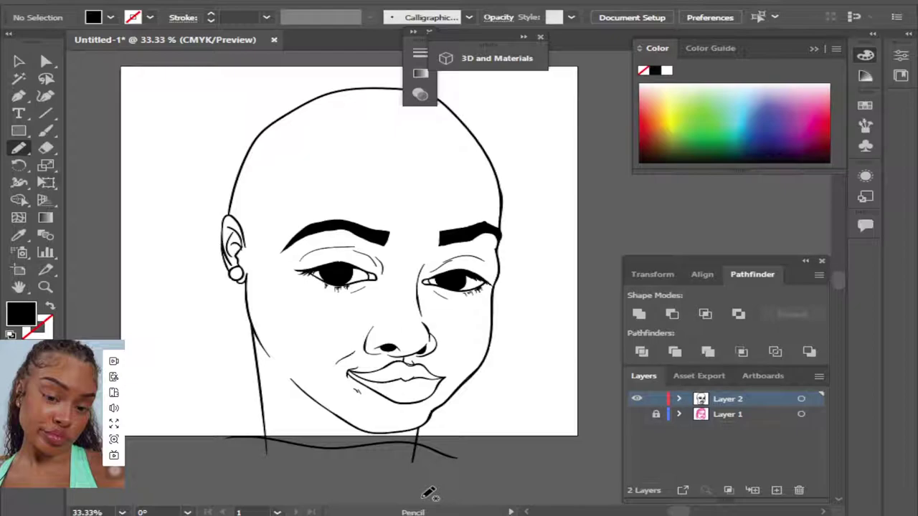
Fill black hair from the left temple across the top, down toward the ear, with curls below the earring.
{"action": "left_click", "coordinate": [637, 414]}
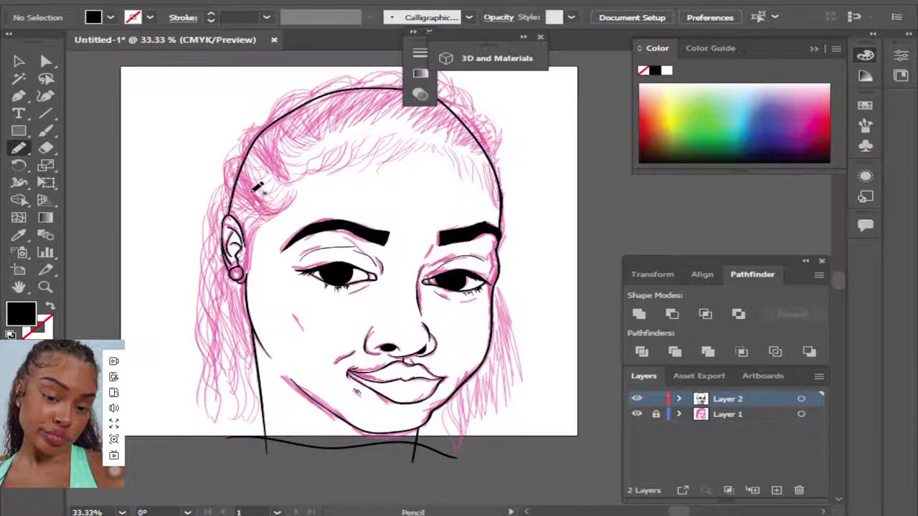
{"action": "mouse_move", "coordinate": [254, 187]}
{"action": "left_mouse_down"}
{"action": "mouse_move", "coordinate": [249, 159]}
{"action": "mouse_move", "coordinate": [310, 177]}
{"action": "mouse_move", "coordinate": [273, 119]}
{"action": "mouse_move", "coordinate": [290, 96]}
{"action": "mouse_move", "coordinate": [342, 75]}
{"action": "left_mouse_up"}
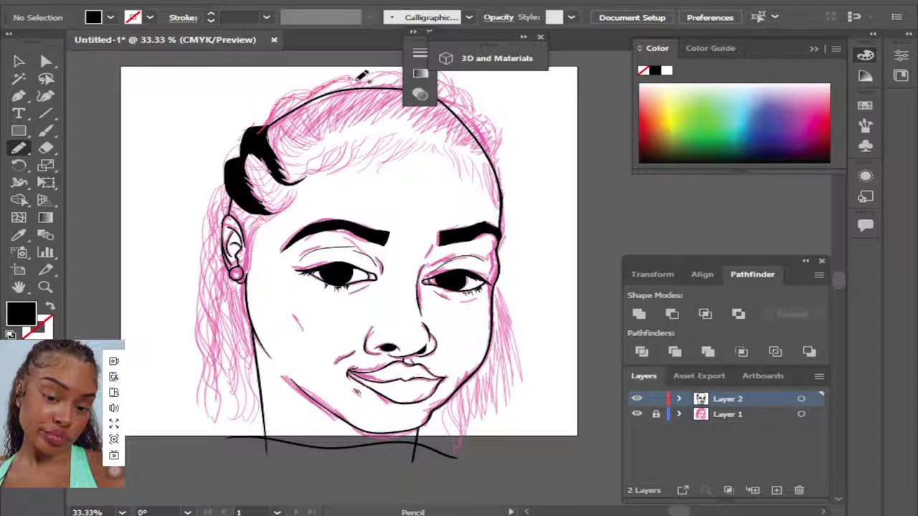
{"action": "mouse_move", "coordinate": [362, 75]}
{"action": "left_mouse_down"}
{"action": "mouse_move", "coordinate": [336, 130]}
{"action": "mouse_move", "coordinate": [290, 149]}
{"action": "mouse_move", "coordinate": [259, 134]}
{"action": "left_mouse_up"}
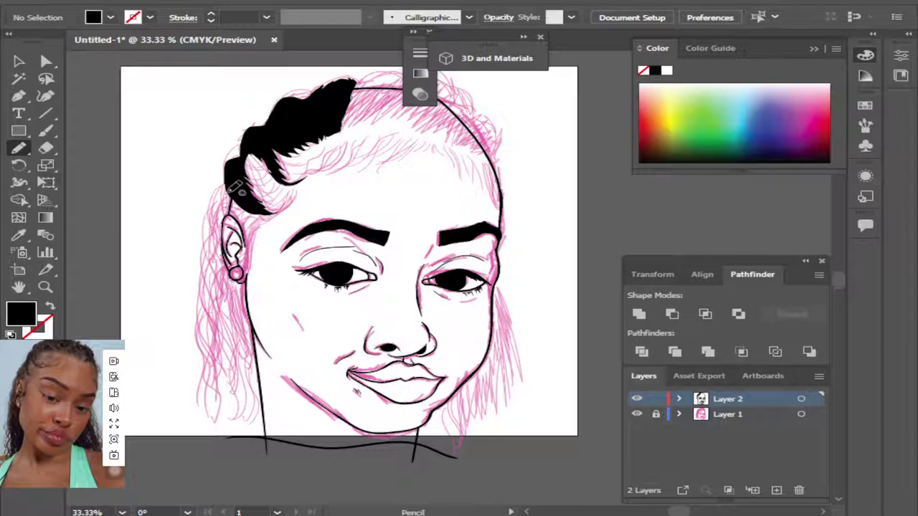
{"action": "mouse_move", "coordinate": [235, 187]}
{"action": "left_mouse_down"}
{"action": "mouse_move", "coordinate": [217, 211]}
{"action": "mouse_move", "coordinate": [231, 221]}
{"action": "mouse_move", "coordinate": [247, 172]}
{"action": "left_mouse_up"}
{"action": "left_click_drag", "start_coordinate": [255, 219], "coordinate": [247, 226]}
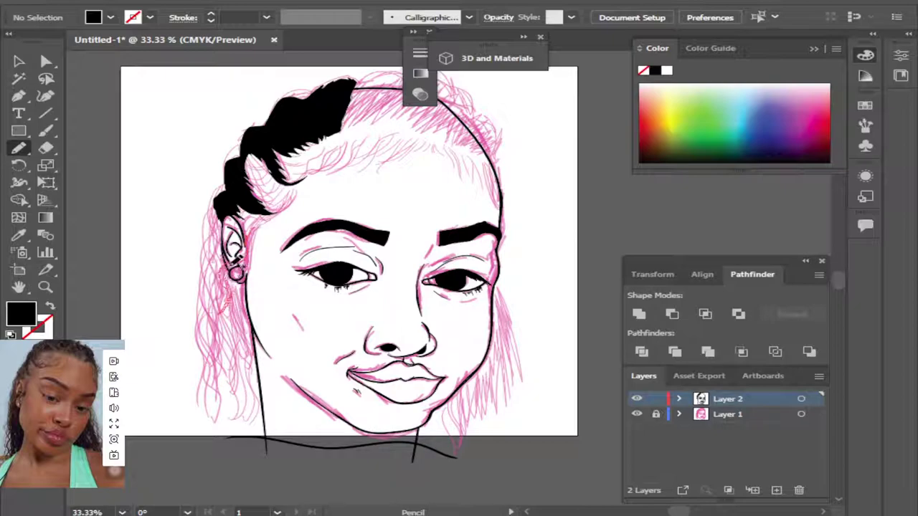
{"action": "left_click_drag", "start_coordinate": [249, 260], "coordinate": [255, 247]}
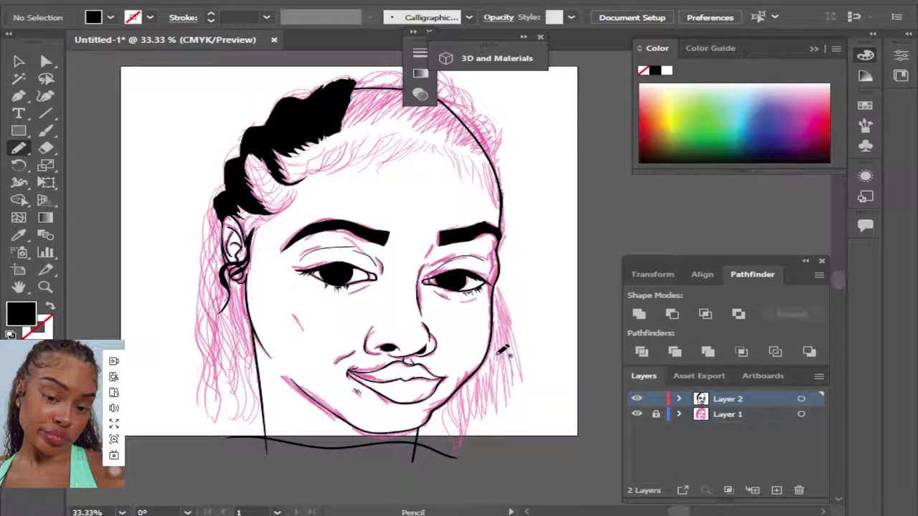
Fill a solid black shadow along the right jaw and check it against the sketch.
{"action": "mouse_move", "coordinate": [494, 310]}
{"action": "left_mouse_down"}
{"action": "mouse_move", "coordinate": [453, 448]}
{"action": "mouse_move", "coordinate": [419, 435]}
{"action": "left_mouse_up"}
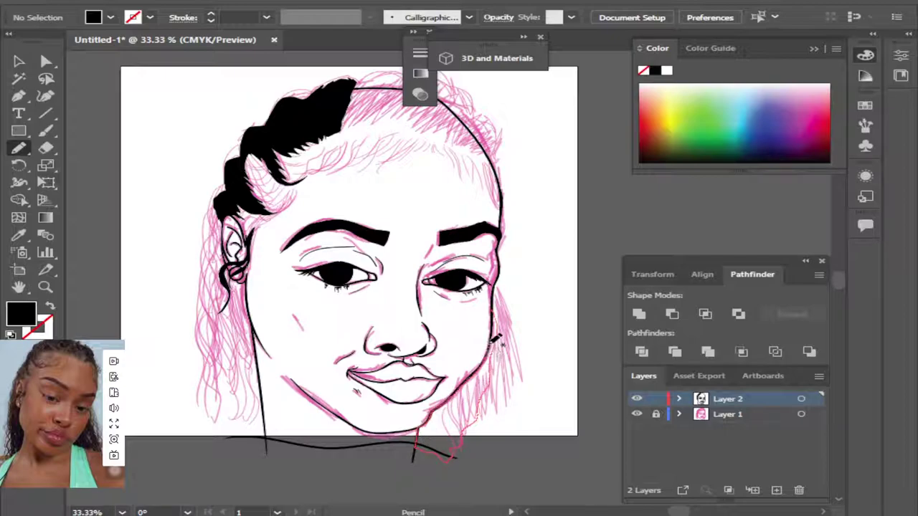
{"action": "left_click_drag", "start_coordinate": [498, 303], "coordinate": [500, 300]}
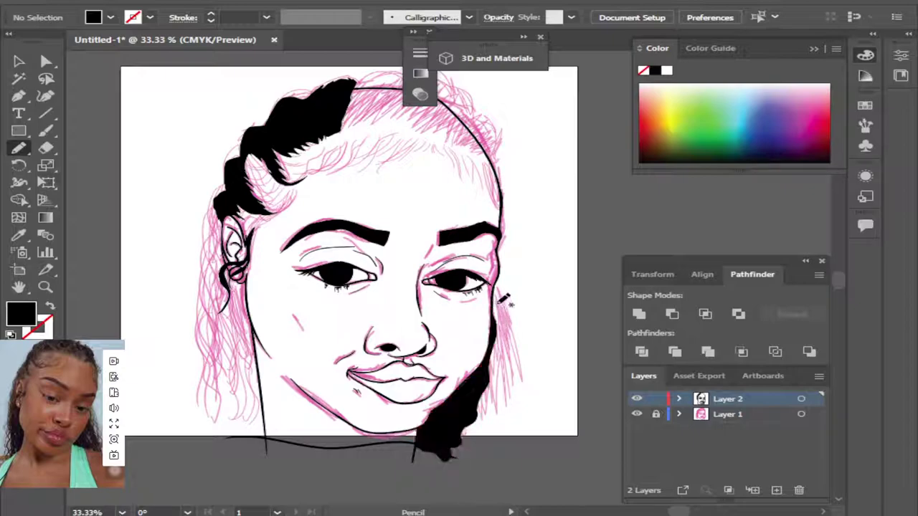
{"action": "left_click", "coordinate": [636, 415]}
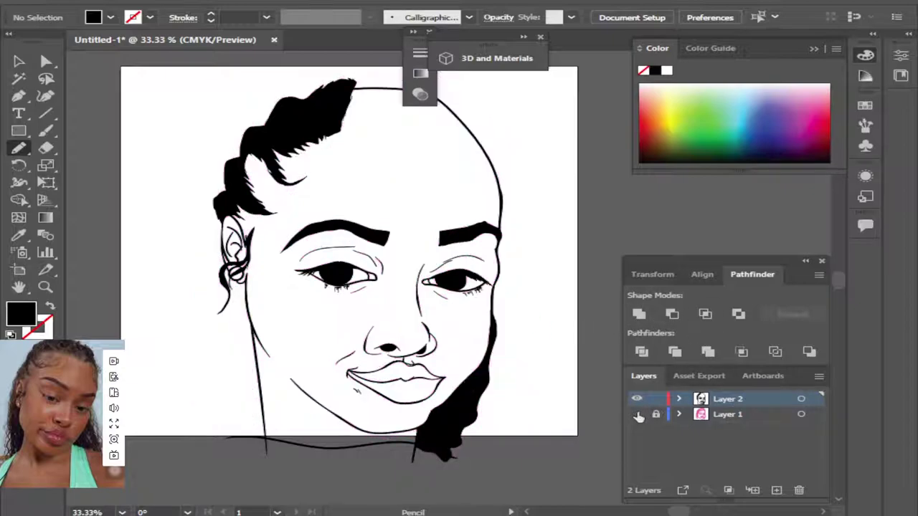
{"action": "left_click", "coordinate": [636, 415]}
Extend the black hair across the top and thicken it down the right side toward the eyebrow.
{"action": "scroll", "coordinate": [842, 272], "scroll_direction": "up", "scroll_amount": 3}
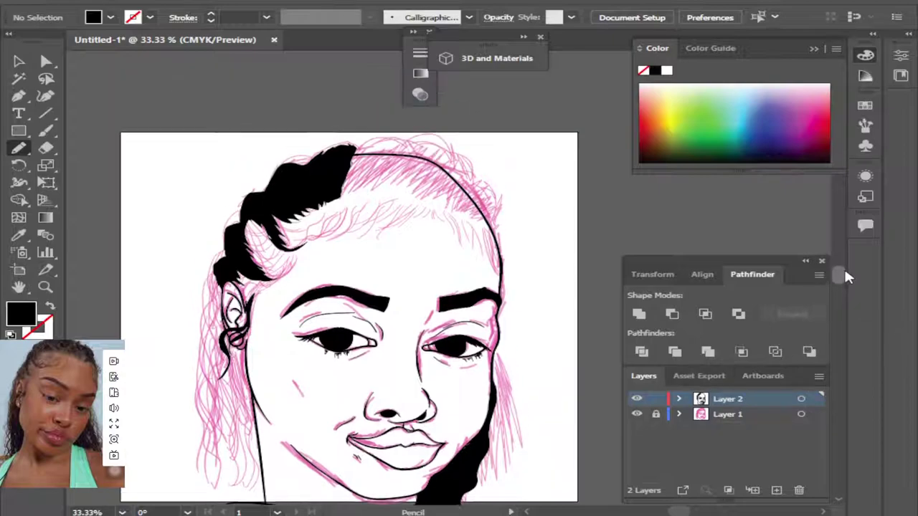
{"action": "scroll", "coordinate": [842, 273], "scroll_direction": "up", "scroll_amount": 1}
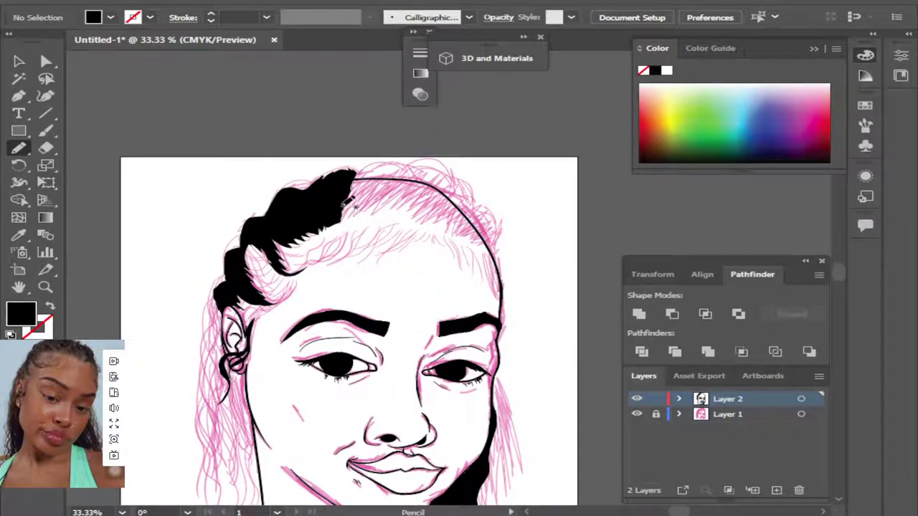
{"action": "mouse_move", "coordinate": [349, 201]}
{"action": "left_mouse_down"}
{"action": "mouse_move", "coordinate": [355, 217]}
{"action": "mouse_move", "coordinate": [405, 211]}
{"action": "mouse_move", "coordinate": [493, 247]}
{"action": "left_mouse_up"}
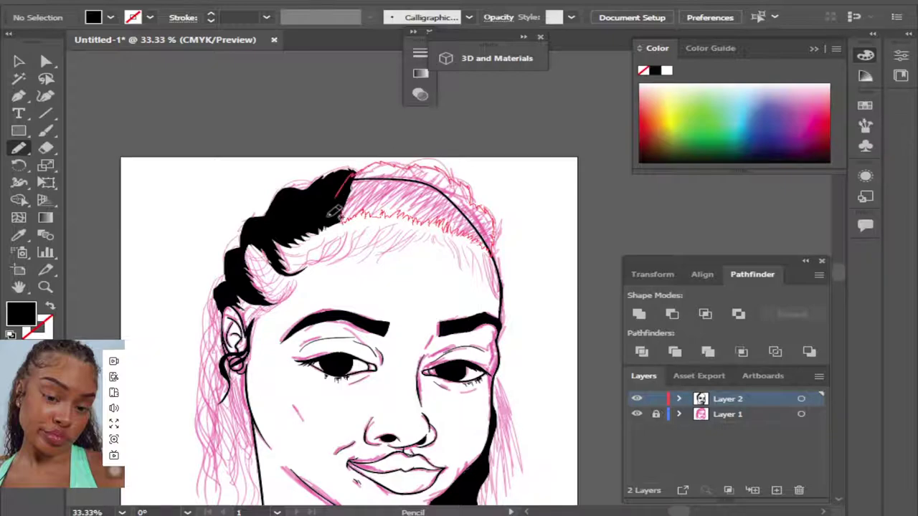
{"action": "left_click_drag", "start_coordinate": [360, 170], "coordinate": [337, 213]}
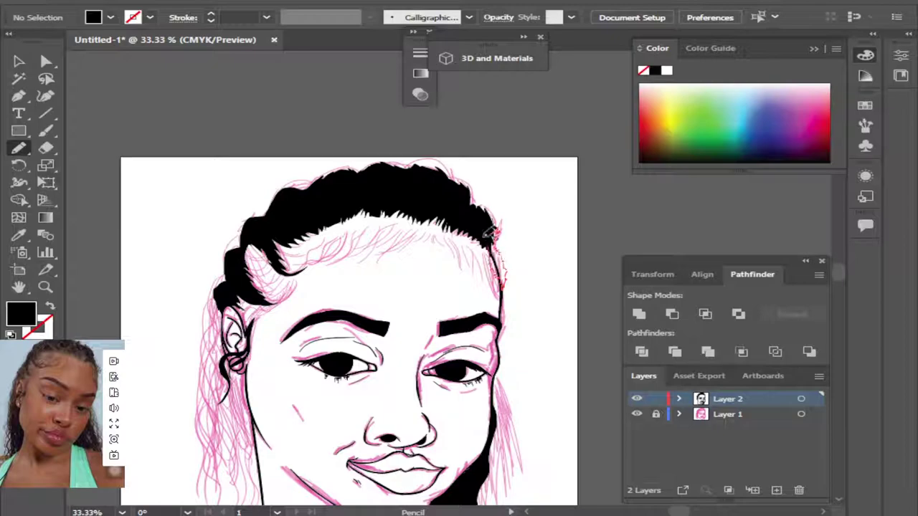
{"action": "left_click_drag", "start_coordinate": [500, 271], "coordinate": [500, 224]}
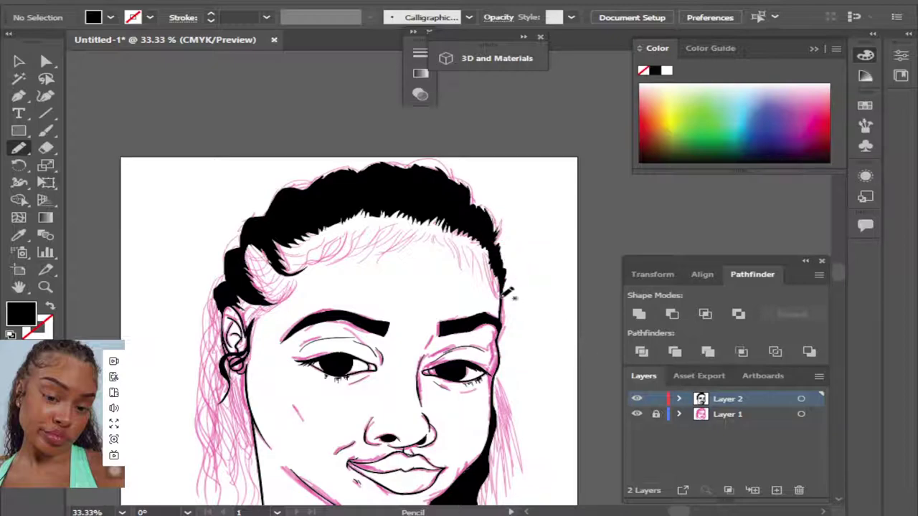
{"action": "mouse_move", "coordinate": [502, 303]}
{"action": "left_mouse_down"}
{"action": "mouse_move", "coordinate": [500, 328]}
{"action": "mouse_move", "coordinate": [502, 293]}
{"action": "left_mouse_up"}
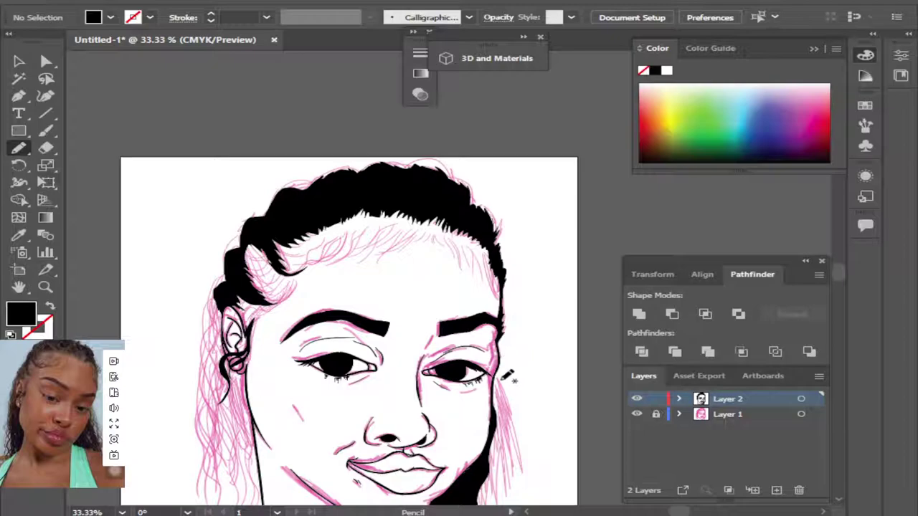
{"action": "mouse_move", "coordinate": [499, 390]}
{"action": "left_mouse_down"}
{"action": "mouse_move", "coordinate": [493, 426]}
{"action": "mouse_move", "coordinate": [498, 376]}
{"action": "left_mouse_up"}
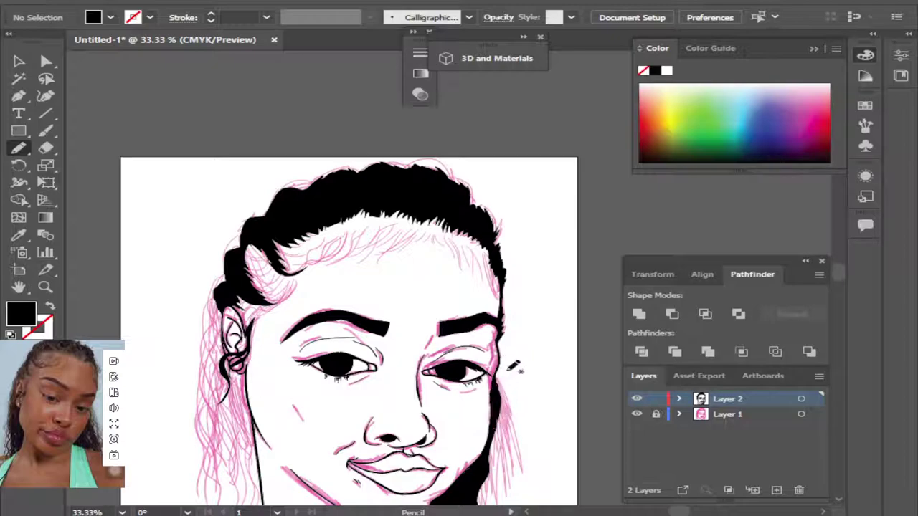
{"action": "left_click", "coordinate": [636, 414]}
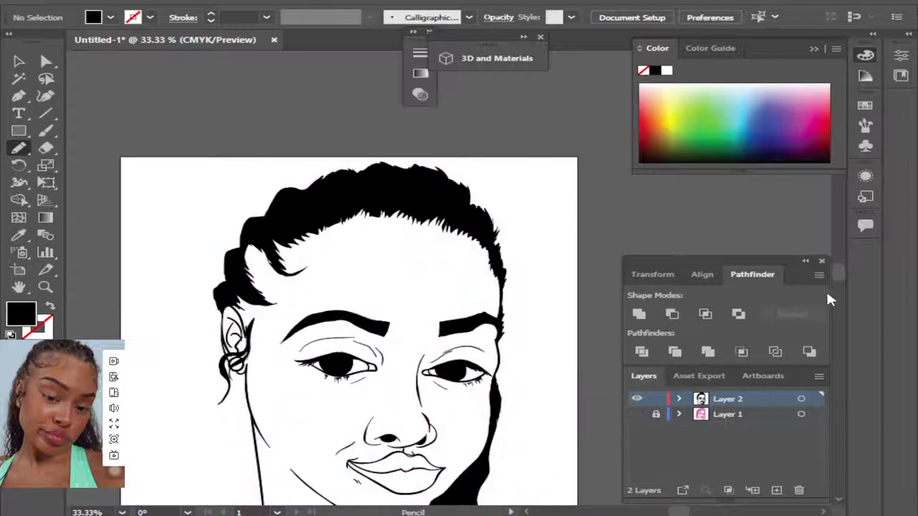
{"action": "left_click_drag", "start_coordinate": [841, 273], "coordinate": [837, 278]}
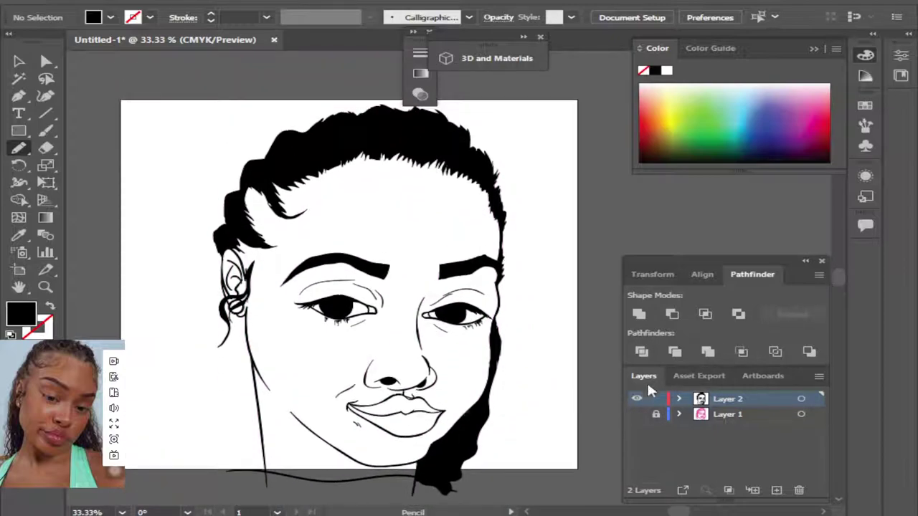
Draw black hair beside the left ear and a thick line down the left cheek, toggling the sketch to compare.
{"action": "left_click", "coordinate": [637, 415]}
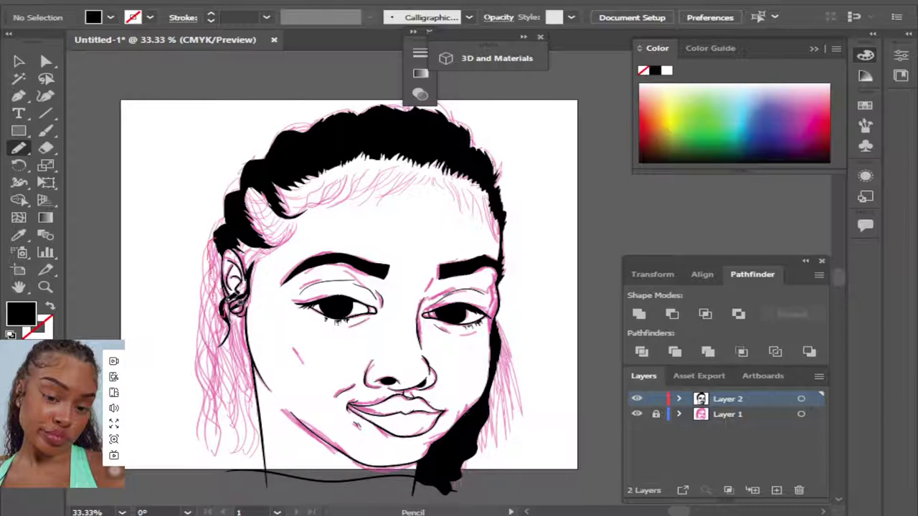
{"action": "mouse_move", "coordinate": [233, 290]}
{"action": "left_mouse_down"}
{"action": "mouse_move", "coordinate": [230, 240]}
{"action": "mouse_move", "coordinate": [236, 295]}
{"action": "mouse_move", "coordinate": [224, 251]}
{"action": "left_mouse_up"}
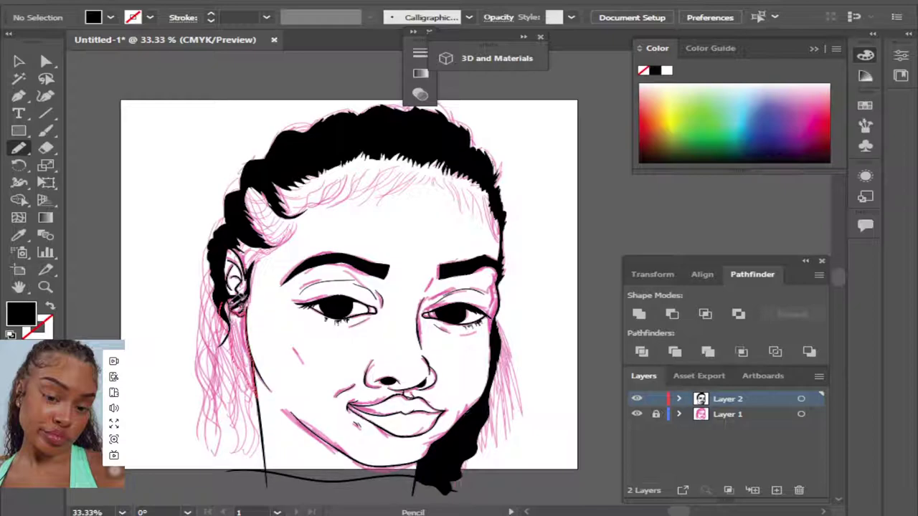
{"action": "left_click_drag", "start_coordinate": [238, 302], "coordinate": [221, 271]}
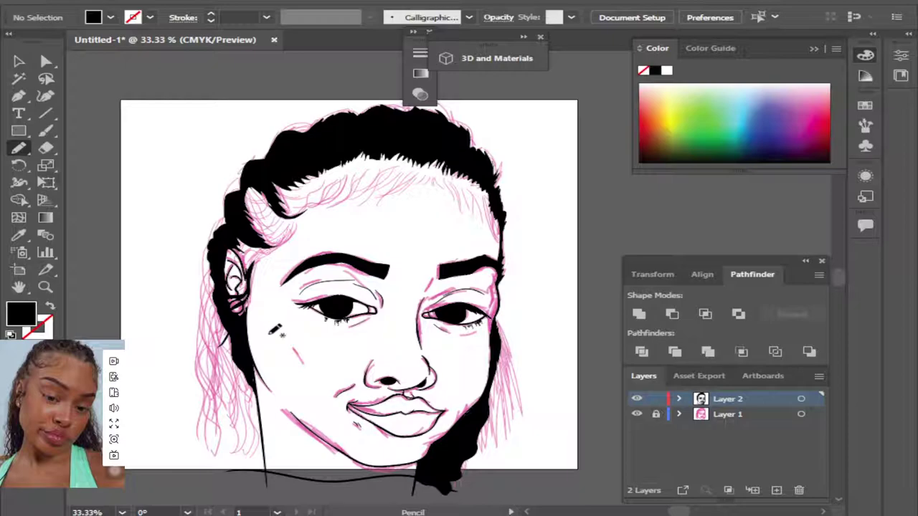
{"action": "left_click", "coordinate": [637, 414]}
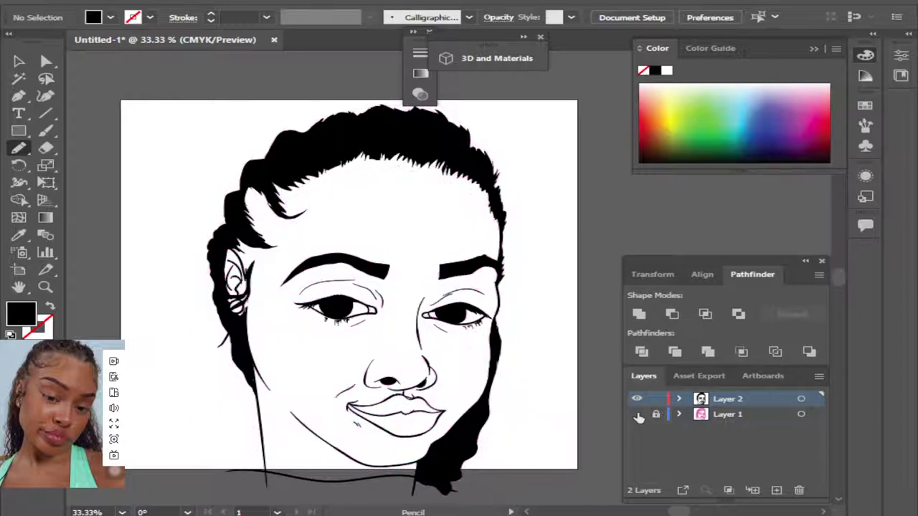
{"action": "left_click", "coordinate": [636, 414]}
{"action": "left_click", "coordinate": [637, 414]}
{"action": "left_click", "coordinate": [636, 414]}
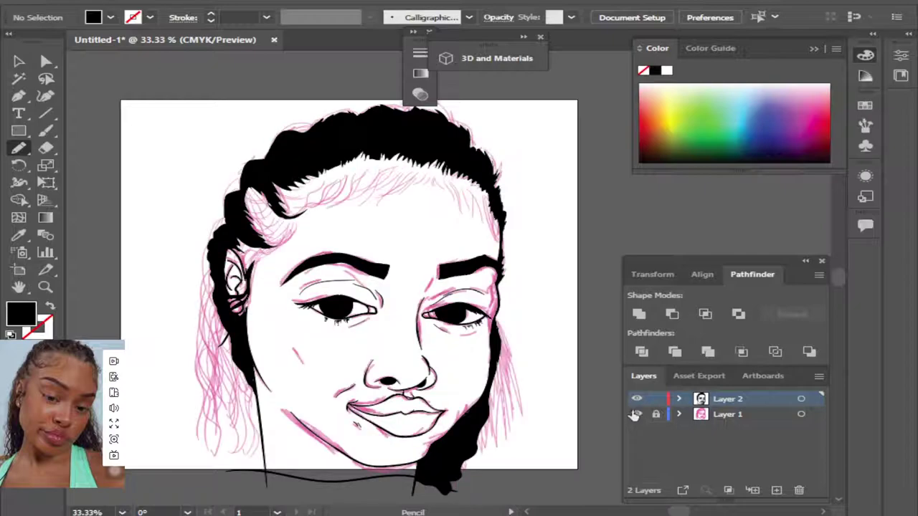
Set a black stroke with no fill and a 0.25 pt Paintbrush.
{"action": "left_click", "coordinate": [50, 304]}
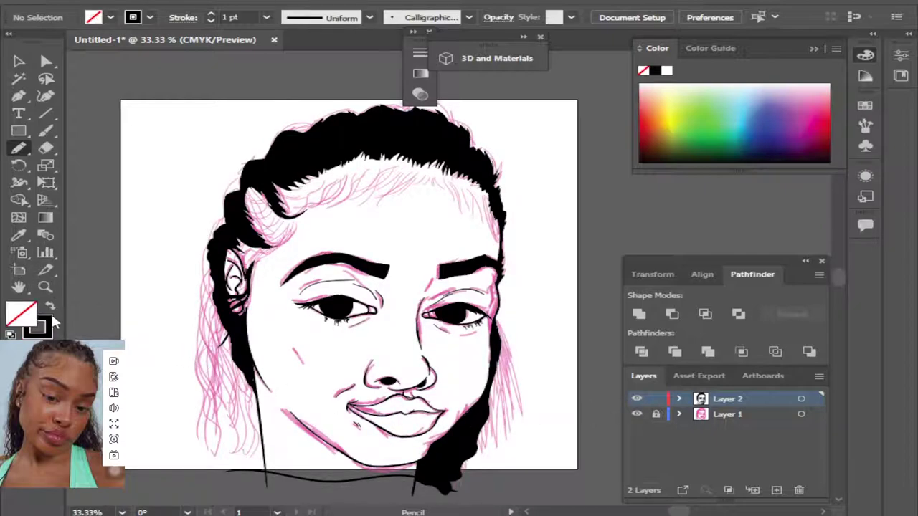
{"action": "left_click", "coordinate": [45, 131]}
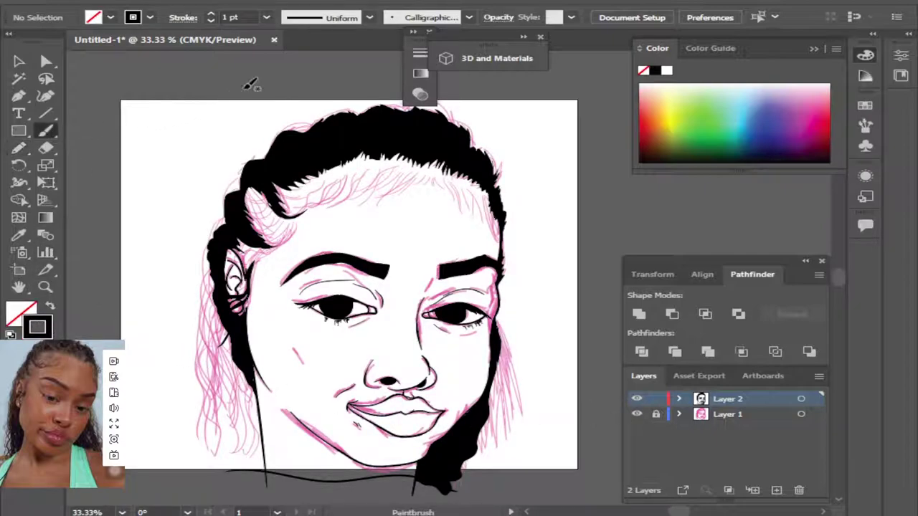
{"action": "left_click", "coordinate": [468, 17]}
{"action": "left_click", "coordinate": [266, 17]}
{"action": "left_click", "coordinate": [266, 17]}
{"action": "left_click", "coordinate": [290, 31]}
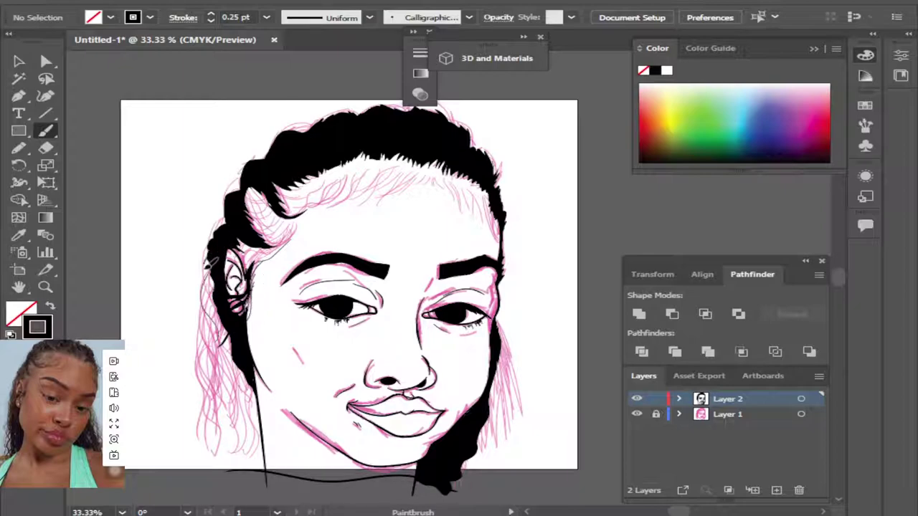
Paint thin hair strands left of and above the ear and along the curl's lower edge.
{"action": "left_click_drag", "start_coordinate": [206, 260], "coordinate": [208, 320]}
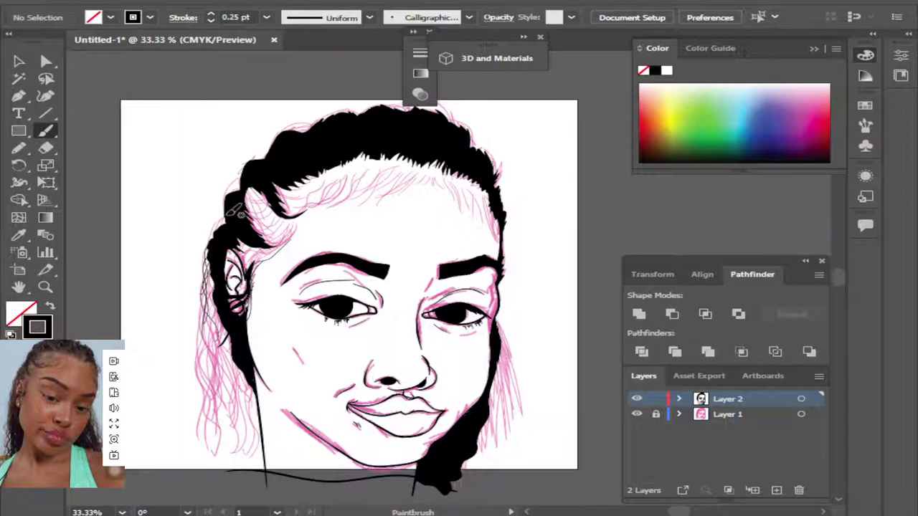
{"action": "mouse_move", "coordinate": [224, 215]}
{"action": "left_mouse_down"}
{"action": "mouse_move", "coordinate": [214, 248]}
{"action": "mouse_move", "coordinate": [243, 181]}
{"action": "mouse_move", "coordinate": [266, 218]}
{"action": "mouse_move", "coordinate": [286, 233]}
{"action": "left_mouse_up"}
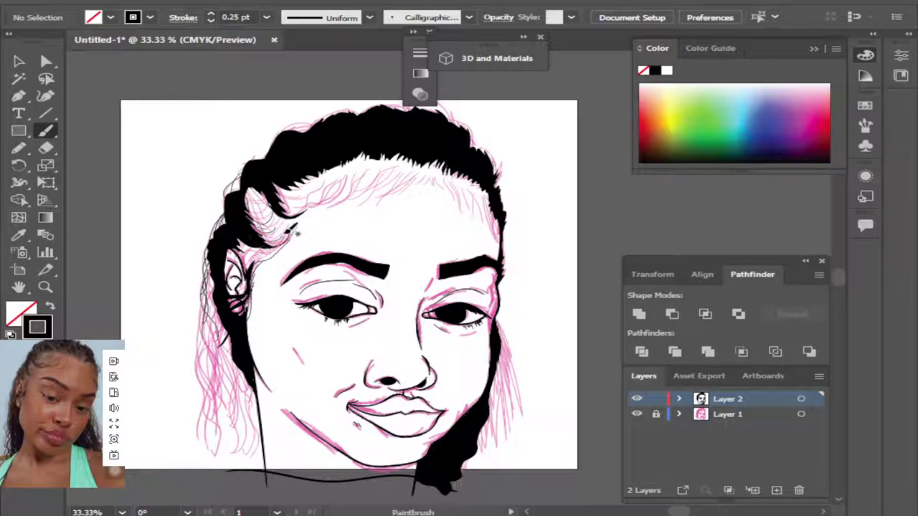
{"action": "mouse_move", "coordinate": [308, 215]}
{"action": "left_mouse_down"}
{"action": "mouse_move", "coordinate": [286, 248]}
{"action": "mouse_move", "coordinate": [262, 236]}
{"action": "mouse_move", "coordinate": [258, 258]}
{"action": "mouse_move", "coordinate": [288, 246]}
{"action": "mouse_move", "coordinate": [248, 248]}
{"action": "mouse_move", "coordinate": [264, 258]}
{"action": "left_mouse_up"}
{"action": "left_click_drag", "start_coordinate": [234, 228], "coordinate": [251, 237]}
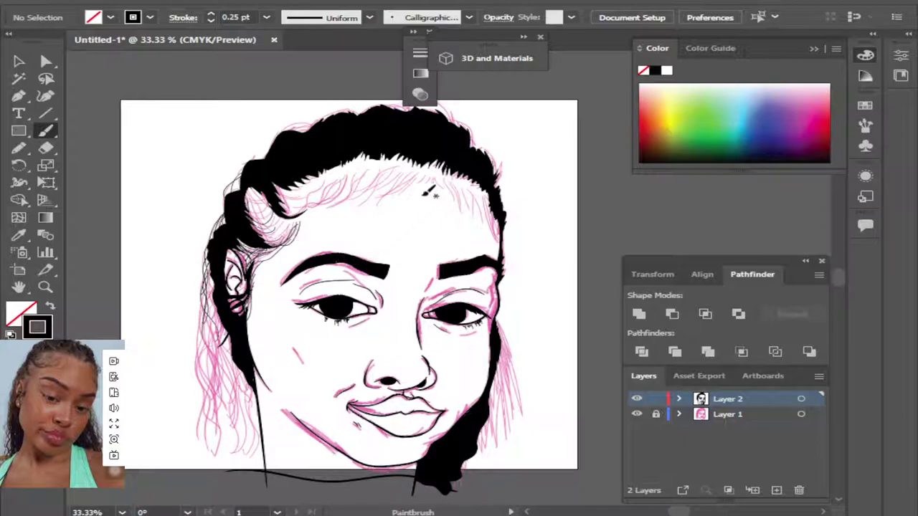
Add fine strands along the forehead hairline and left curl, then hide the pink sketch layer.
{"action": "mouse_move", "coordinate": [377, 202]}
{"action": "left_mouse_down"}
{"action": "mouse_move", "coordinate": [419, 175]}
{"action": "mouse_move", "coordinate": [442, 184]}
{"action": "left_mouse_up"}
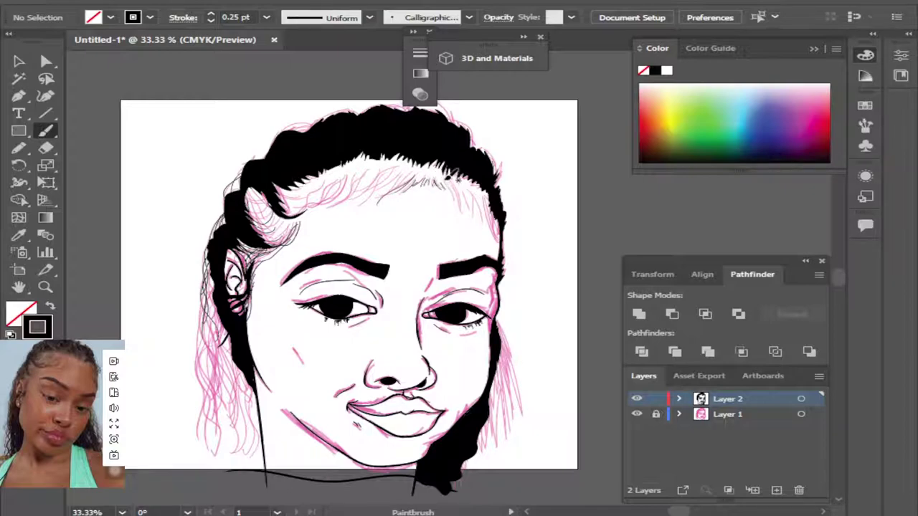
{"action": "mouse_move", "coordinate": [462, 182]}
{"action": "left_mouse_down"}
{"action": "mouse_move", "coordinate": [476, 204]}
{"action": "mouse_move", "coordinate": [493, 205]}
{"action": "mouse_move", "coordinate": [511, 247]}
{"action": "left_mouse_up"}
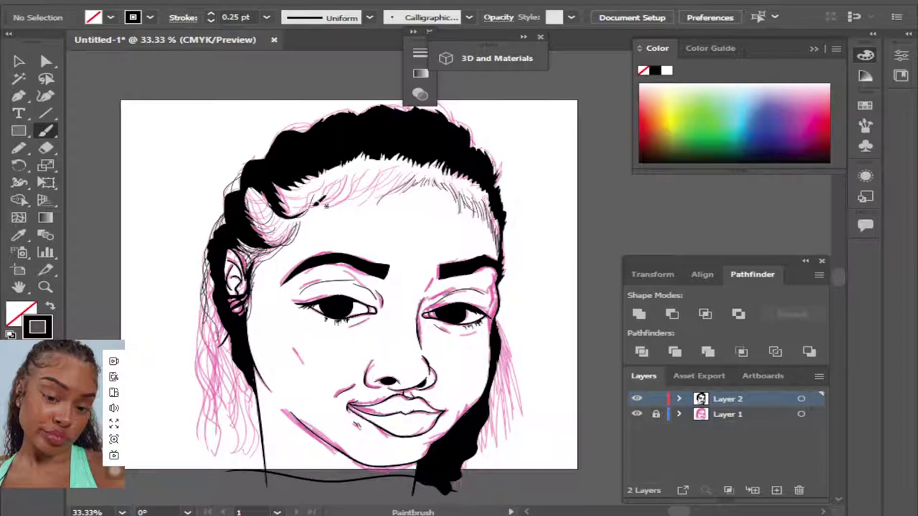
{"action": "mouse_move", "coordinate": [347, 175]}
{"action": "left_mouse_down"}
{"action": "mouse_move", "coordinate": [311, 208]}
{"action": "mouse_move", "coordinate": [292, 185]}
{"action": "left_mouse_up"}
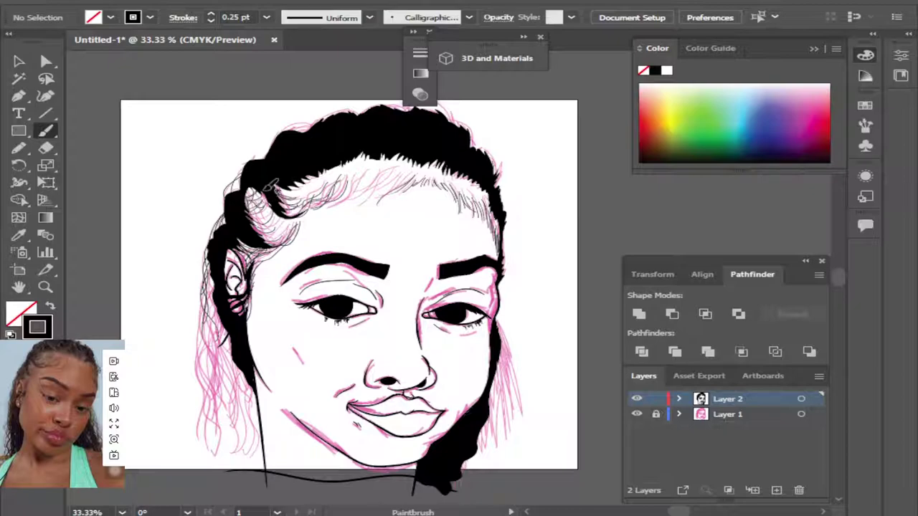
{"action": "mouse_move", "coordinate": [252, 194]}
{"action": "left_mouse_down"}
{"action": "mouse_move", "coordinate": [293, 240]}
{"action": "mouse_move", "coordinate": [258, 254]}
{"action": "left_mouse_up"}
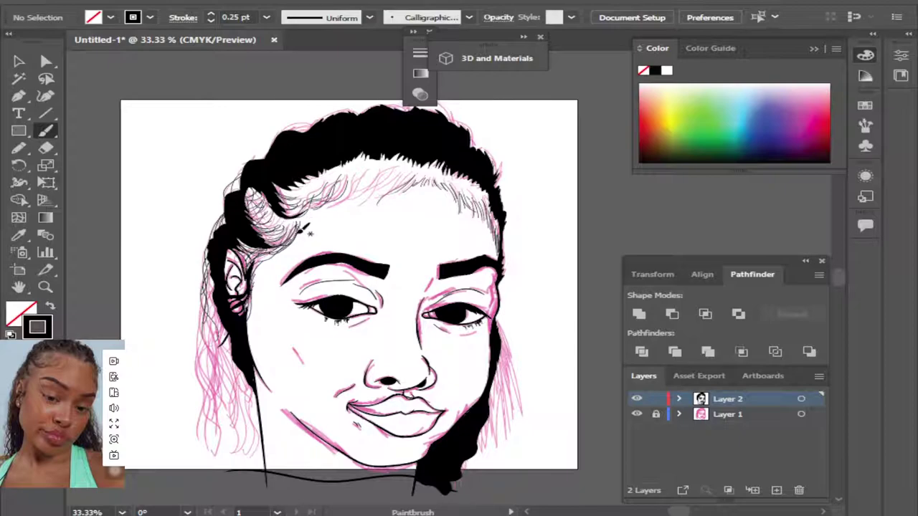
{"action": "left_click", "coordinate": [636, 414]}
{"action": "left_click", "coordinate": [637, 415]}
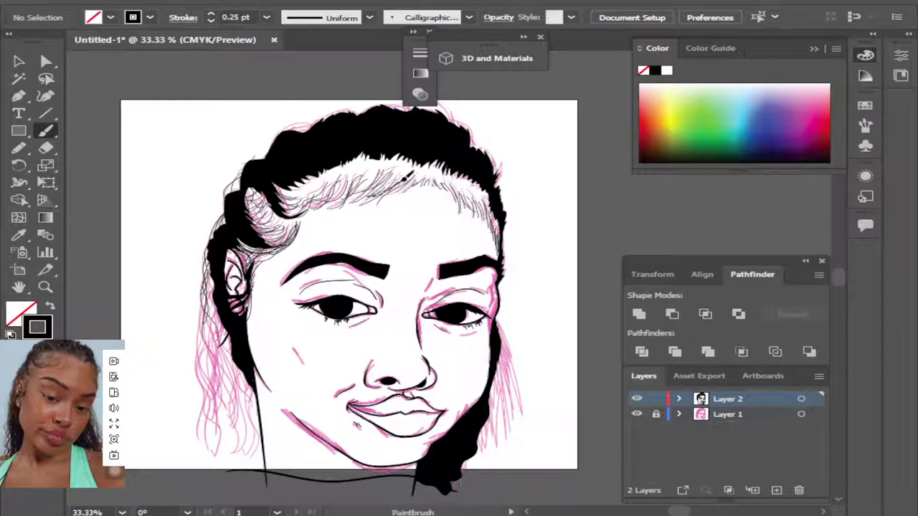
{"action": "left_click", "coordinate": [637, 414]}
Add small baby-hair marks along the forehead hairline and one strand from the ear toward the forehead.
{"action": "left_click_drag", "start_coordinate": [837, 274], "coordinate": [839, 270]}
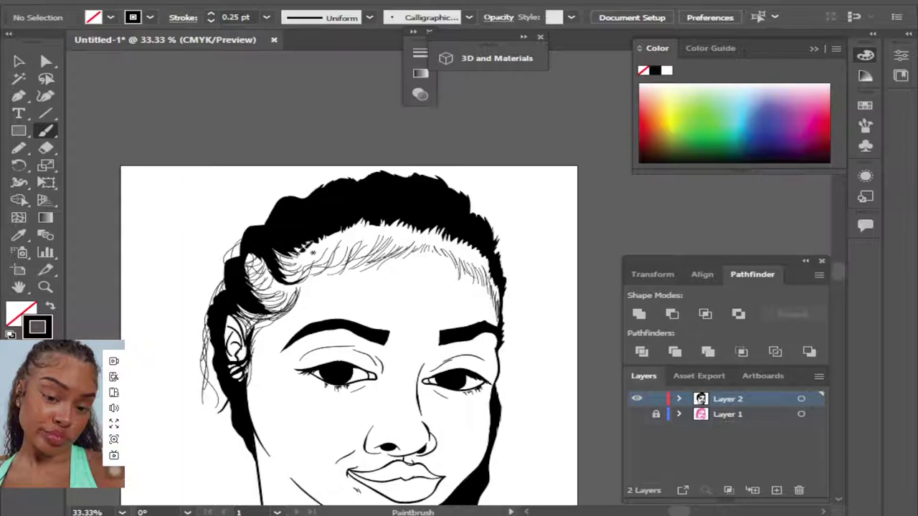
{"action": "left_click_drag", "start_coordinate": [296, 249], "coordinate": [321, 249]}
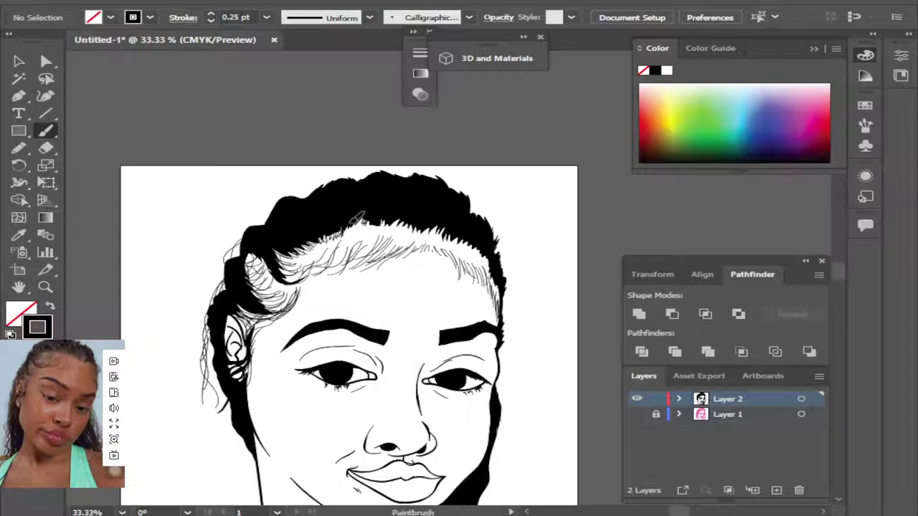
{"action": "mouse_move", "coordinate": [358, 215]}
{"action": "left_mouse_down"}
{"action": "mouse_move", "coordinate": [354, 228]}
{"action": "mouse_move", "coordinate": [362, 228]}
{"action": "left_mouse_up"}
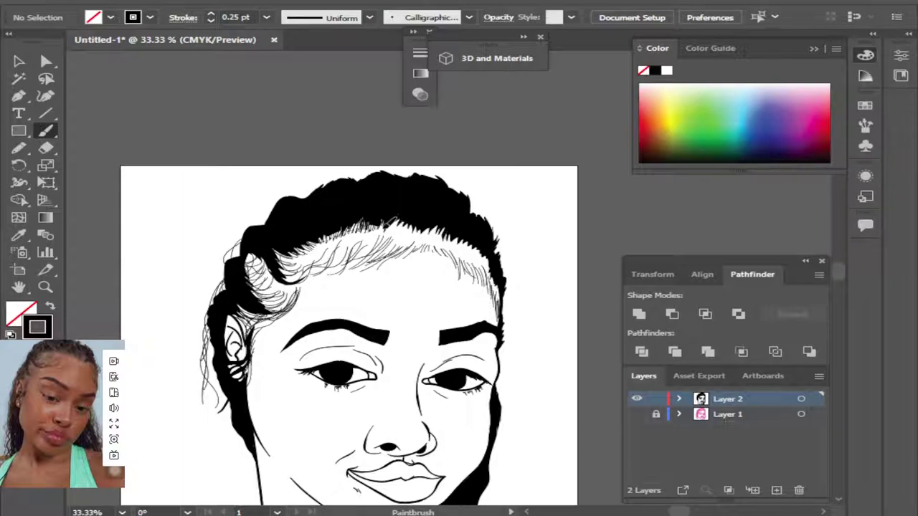
{"action": "left_click_drag", "start_coordinate": [408, 213], "coordinate": [400, 220]}
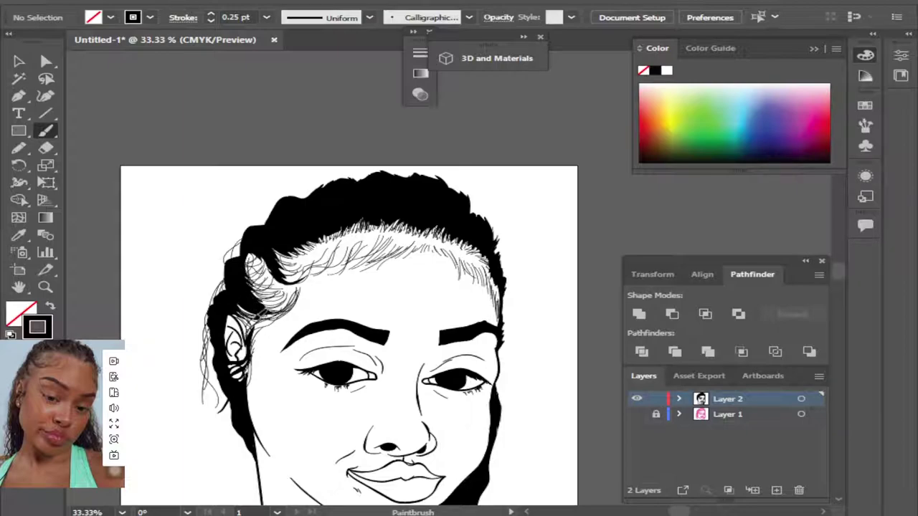
{"action": "left_click_drag", "start_coordinate": [251, 335], "coordinate": [294, 315]}
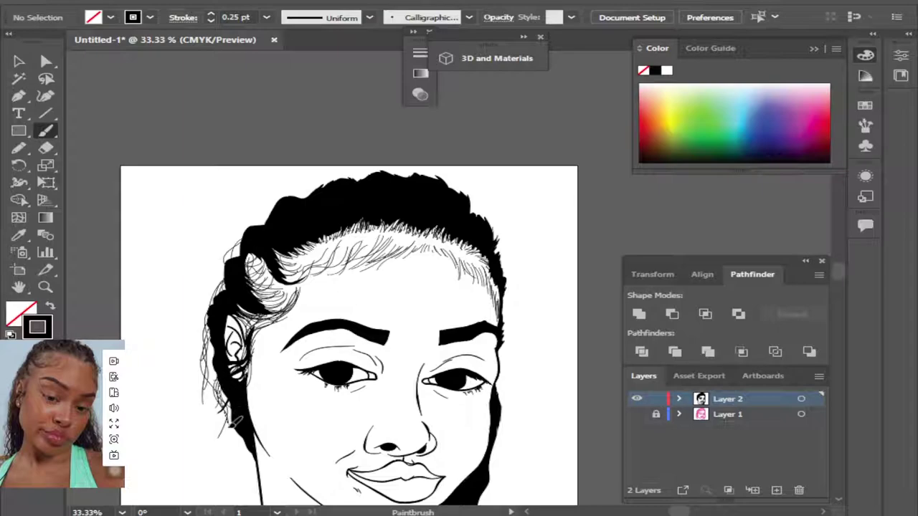
Paint many long thin strands down the left hair edge below the ear.
{"action": "left_click_drag", "start_coordinate": [208, 373], "coordinate": [195, 439]}
{"action": "mouse_move", "coordinate": [215, 351]}
{"action": "left_mouse_down"}
{"action": "mouse_move", "coordinate": [213, 451]}
{"action": "mouse_move", "coordinate": [205, 452]}
{"action": "left_mouse_up"}
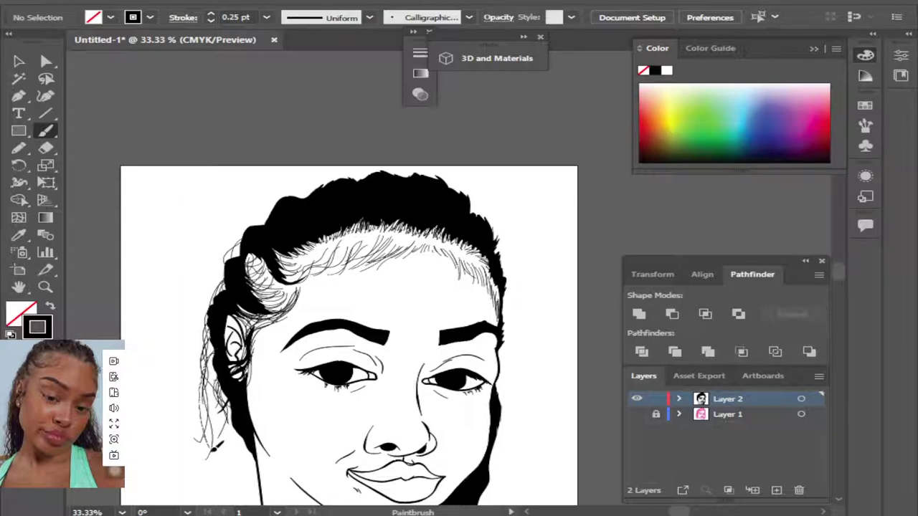
{"action": "mouse_move", "coordinate": [212, 395]}
{"action": "left_mouse_down"}
{"action": "mouse_move", "coordinate": [199, 437]}
{"action": "mouse_move", "coordinate": [209, 472]}
{"action": "mouse_move", "coordinate": [189, 488]}
{"action": "left_mouse_up"}
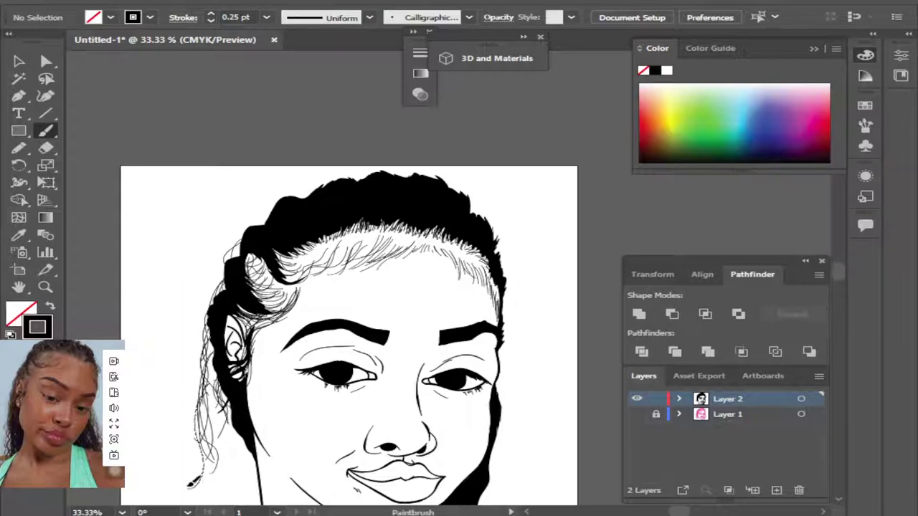
{"action": "left_click_drag", "start_coordinate": [209, 390], "coordinate": [195, 473]}
{"action": "left_click_drag", "start_coordinate": [215, 340], "coordinate": [210, 443]}
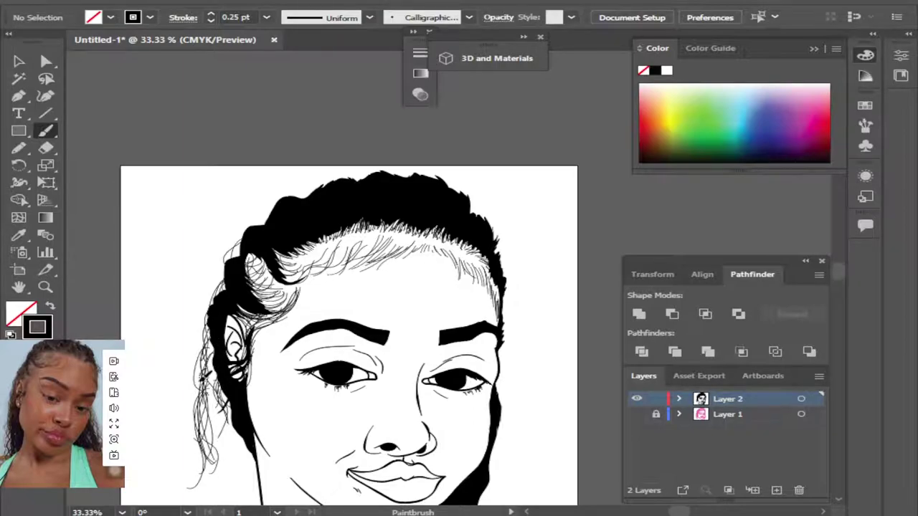
{"action": "left_click_drag", "start_coordinate": [215, 369], "coordinate": [197, 430]}
{"action": "left_click_drag", "start_coordinate": [222, 398], "coordinate": [231, 465]}
{"action": "left_click_drag", "start_coordinate": [223, 380], "coordinate": [248, 495]}
{"action": "left_click_drag", "start_coordinate": [226, 409], "coordinate": [240, 487]}
{"action": "mouse_move", "coordinate": [215, 394]}
{"action": "left_mouse_down"}
{"action": "mouse_move", "coordinate": [232, 427]}
{"action": "mouse_move", "coordinate": [215, 473]}
{"action": "left_mouse_up"}
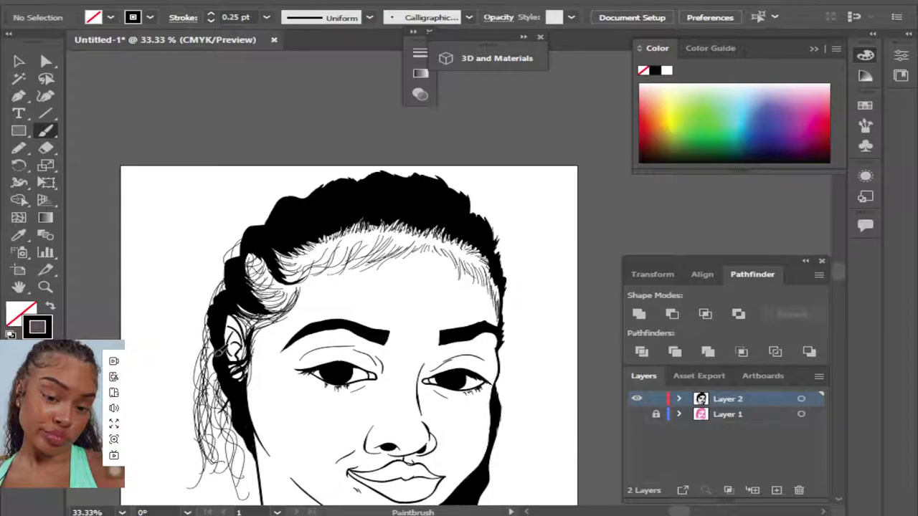
{"action": "mouse_move", "coordinate": [223, 344]}
{"action": "left_mouse_down"}
{"action": "mouse_move", "coordinate": [212, 439]}
{"action": "mouse_move", "coordinate": [209, 385]}
{"action": "left_mouse_up"}
{"action": "left_click_drag", "start_coordinate": [220, 319], "coordinate": [219, 373]}
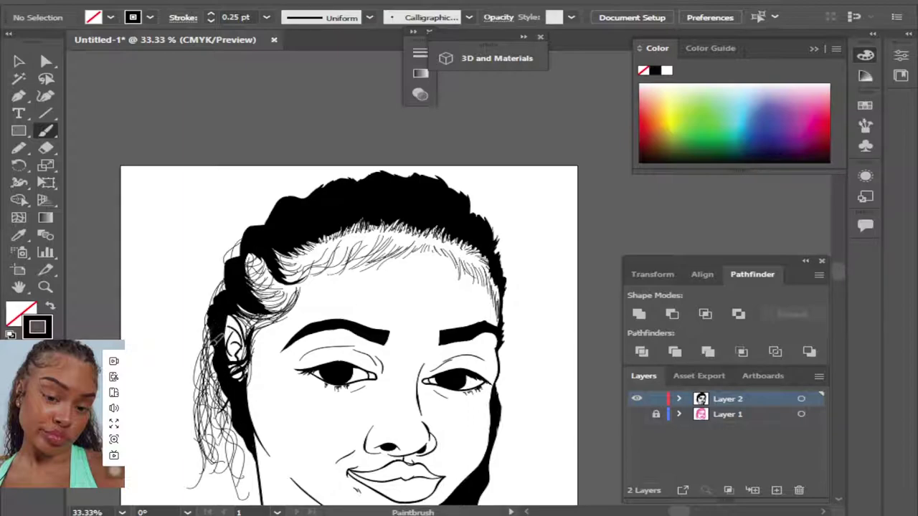
{"action": "left_click_drag", "start_coordinate": [219, 337], "coordinate": [221, 393]}
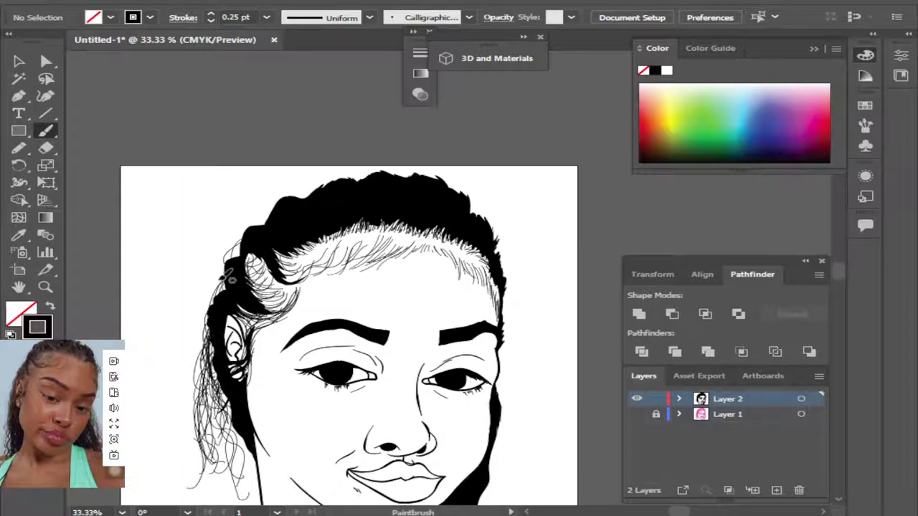
Add curly strands along the left temple, upper-left hairline, top of the head and top-right edge.
{"action": "mouse_move", "coordinate": [240, 263]}
{"action": "left_mouse_down"}
{"action": "mouse_move", "coordinate": [215, 322]}
{"action": "mouse_move", "coordinate": [238, 281]}
{"action": "mouse_move", "coordinate": [216, 296]}
{"action": "mouse_move", "coordinate": [207, 279]}
{"action": "left_mouse_up"}
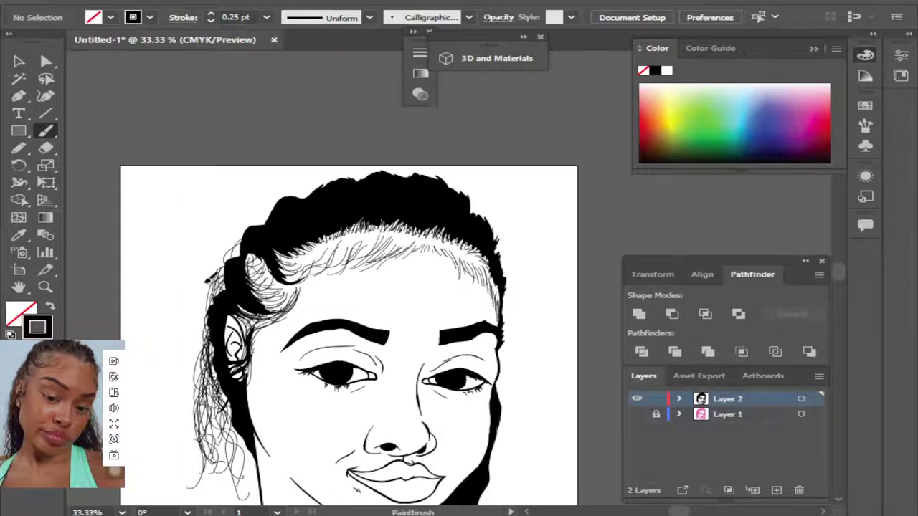
{"action": "left_click_drag", "start_coordinate": [255, 236], "coordinate": [230, 271]}
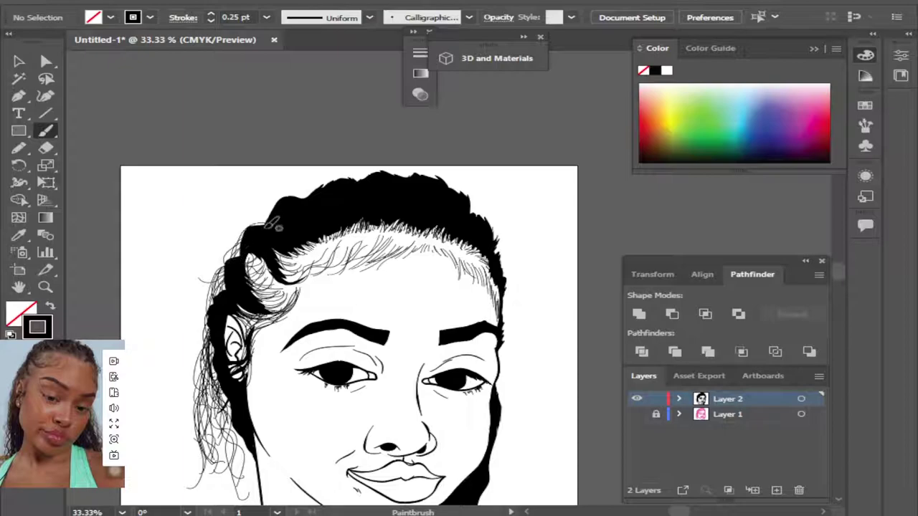
{"action": "left_click_drag", "start_coordinate": [281, 206], "coordinate": [247, 238]}
{"action": "left_click_drag", "start_coordinate": [294, 200], "coordinate": [258, 231]}
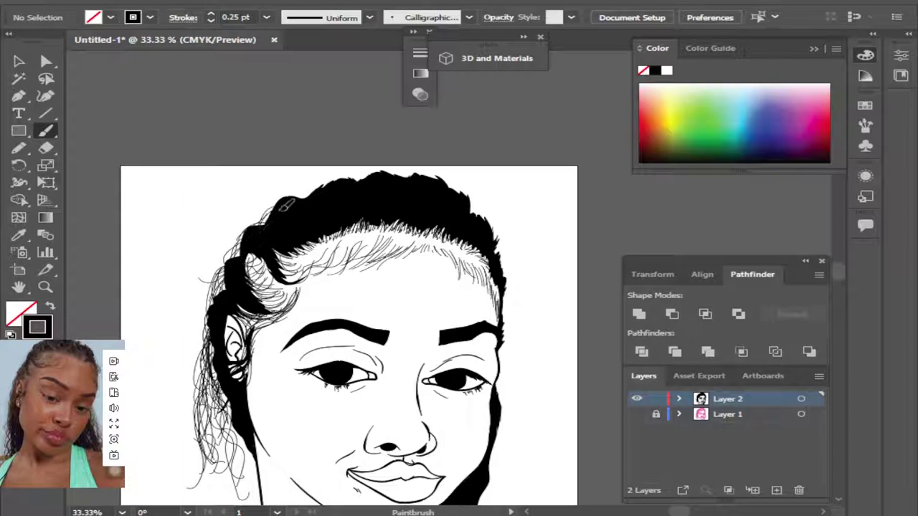
{"action": "mouse_move", "coordinate": [296, 195]}
{"action": "left_mouse_down"}
{"action": "mouse_move", "coordinate": [337, 179]}
{"action": "mouse_move", "coordinate": [342, 187]}
{"action": "left_mouse_up"}
{"action": "left_click_drag", "start_coordinate": [408, 176], "coordinate": [384, 165]}
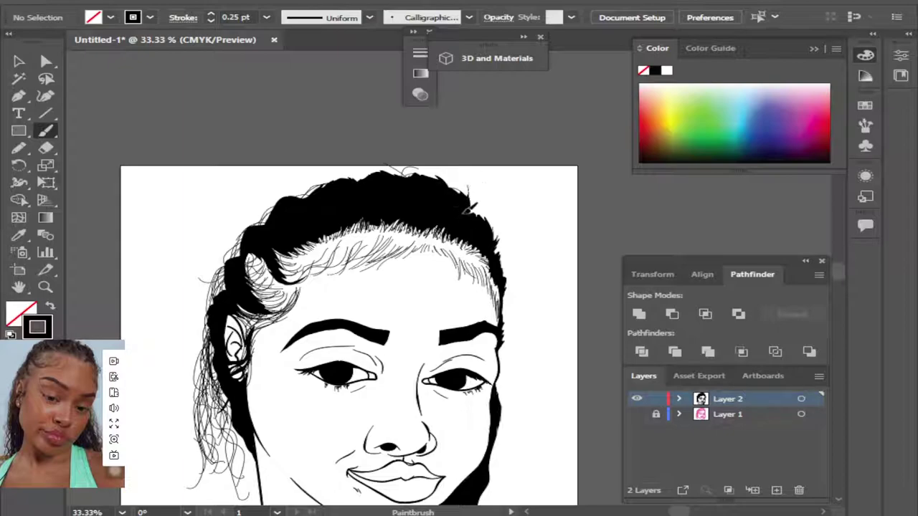
{"action": "left_click_drag", "start_coordinate": [474, 207], "coordinate": [502, 225]}
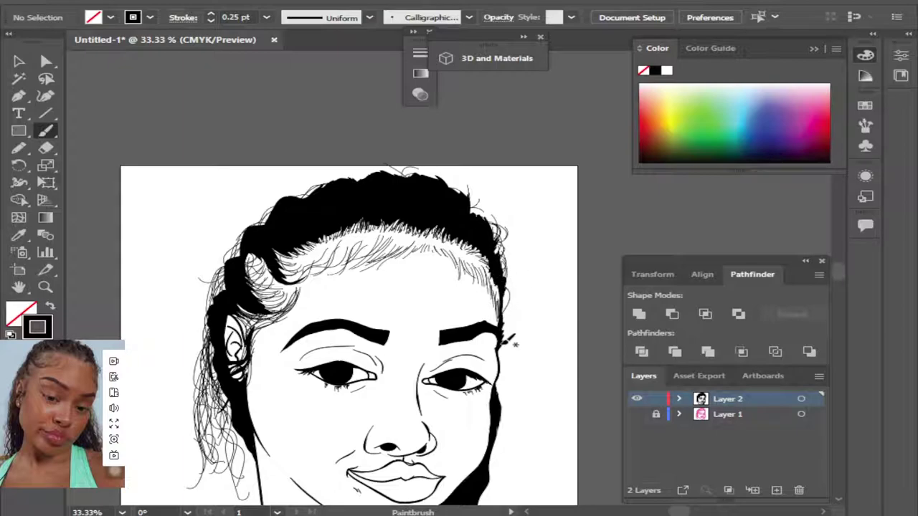
Draw a dense run of wavy strands cascading down the right side of the face.
{"action": "mouse_move", "coordinate": [504, 343]}
{"action": "left_mouse_down"}
{"action": "mouse_move", "coordinate": [510, 445]}
{"action": "mouse_move", "coordinate": [516, 389]}
{"action": "mouse_move", "coordinate": [513, 423]}
{"action": "left_mouse_up"}
{"action": "mouse_move", "coordinate": [506, 341]}
{"action": "left_mouse_down"}
{"action": "mouse_move", "coordinate": [522, 413]}
{"action": "mouse_move", "coordinate": [512, 438]}
{"action": "left_mouse_up"}
{"action": "mouse_move", "coordinate": [505, 387]}
{"action": "left_mouse_down"}
{"action": "mouse_move", "coordinate": [513, 452]}
{"action": "mouse_move", "coordinate": [509, 435]}
{"action": "mouse_move", "coordinate": [505, 492]}
{"action": "left_mouse_up"}
{"action": "left_click_drag", "start_coordinate": [502, 433], "coordinate": [500, 498]}
{"action": "left_click_drag", "start_coordinate": [508, 406], "coordinate": [510, 466]}
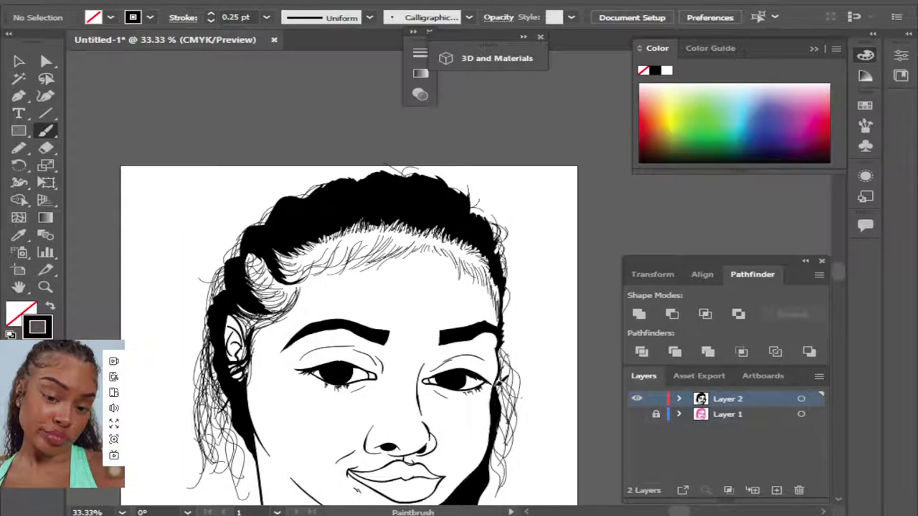
{"action": "left_click_drag", "start_coordinate": [503, 429], "coordinate": [514, 499]}
{"action": "left_click_drag", "start_coordinate": [501, 408], "coordinate": [512, 478]}
{"action": "left_click_drag", "start_coordinate": [510, 437], "coordinate": [524, 497]}
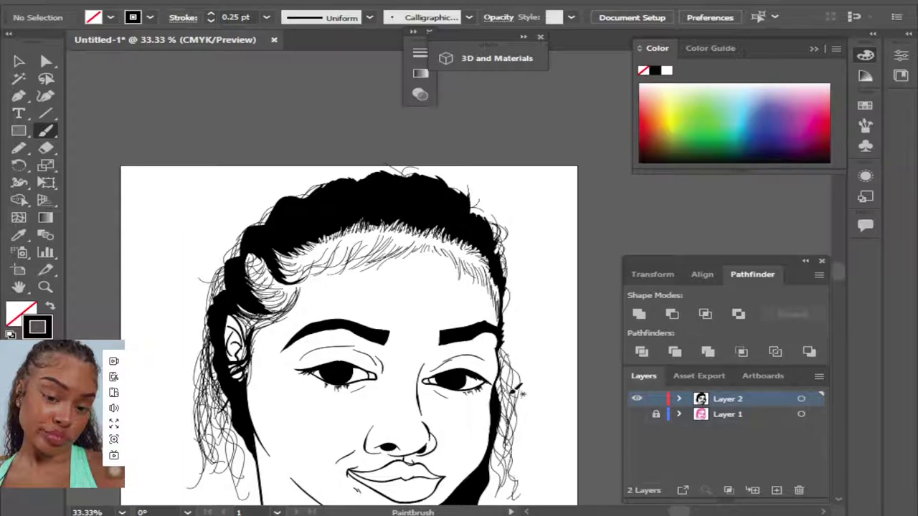
{"action": "left_click_drag", "start_coordinate": [515, 389], "coordinate": [529, 474]}
{"action": "left_click_drag", "start_coordinate": [510, 376], "coordinate": [528, 473]}
{"action": "left_click_drag", "start_coordinate": [503, 403], "coordinate": [512, 457]}
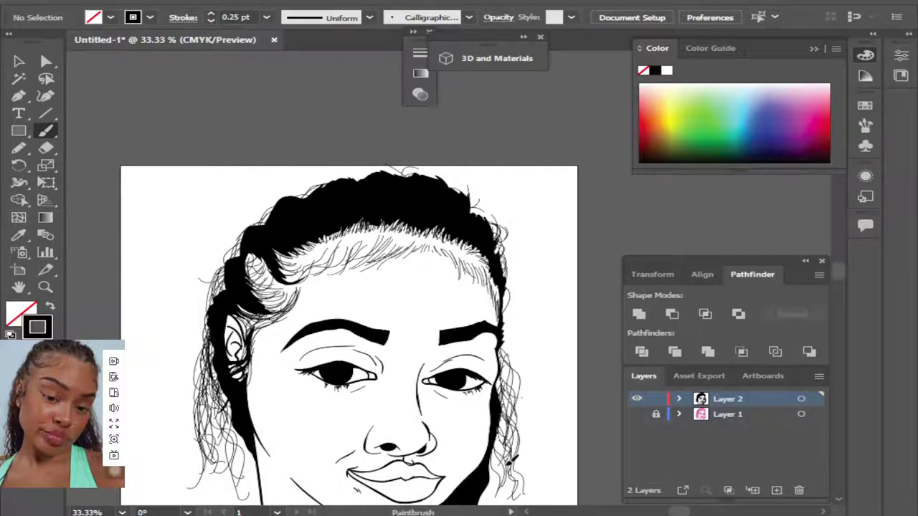
{"action": "scroll", "coordinate": [837, 294], "scroll_direction": "down", "scroll_amount": 5}
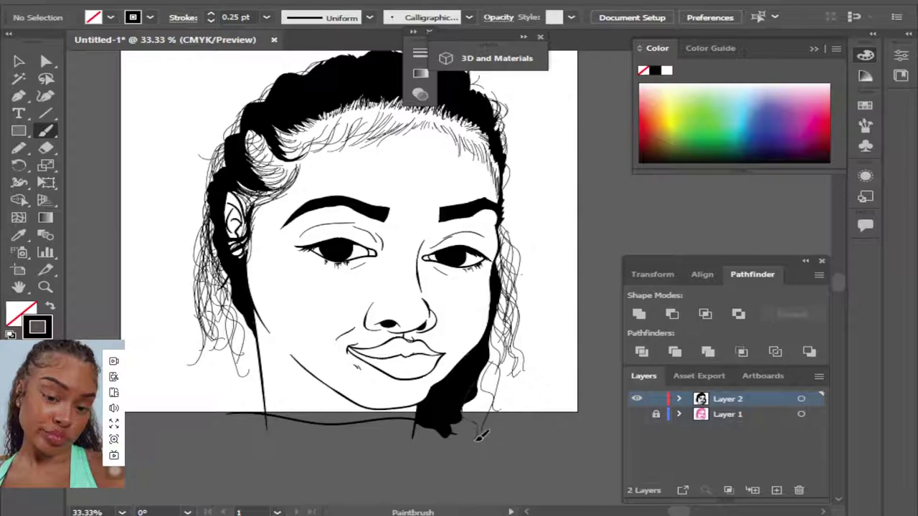
Add faint strands and thin curls through the lower and middle right-side hair.
{"action": "left_click_drag", "start_coordinate": [477, 379], "coordinate": [485, 429]}
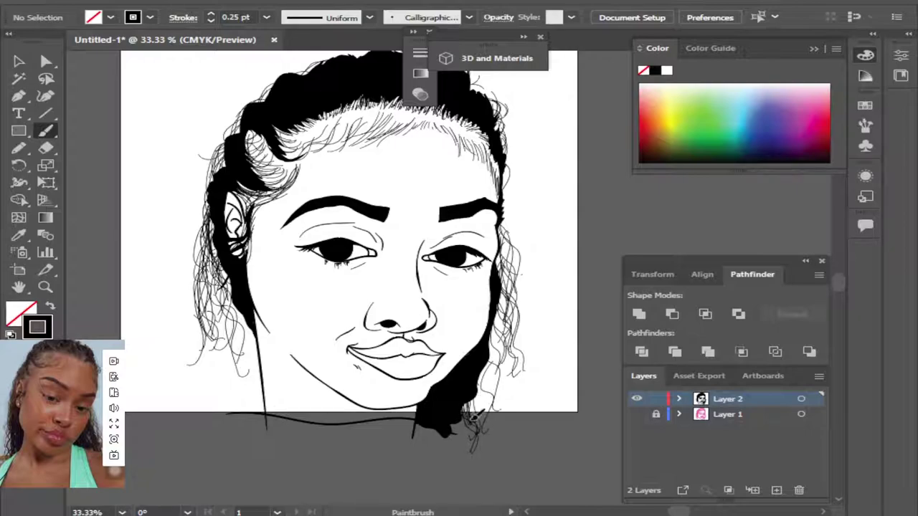
{"action": "left_click_drag", "start_coordinate": [485, 380], "coordinate": [478, 420]}
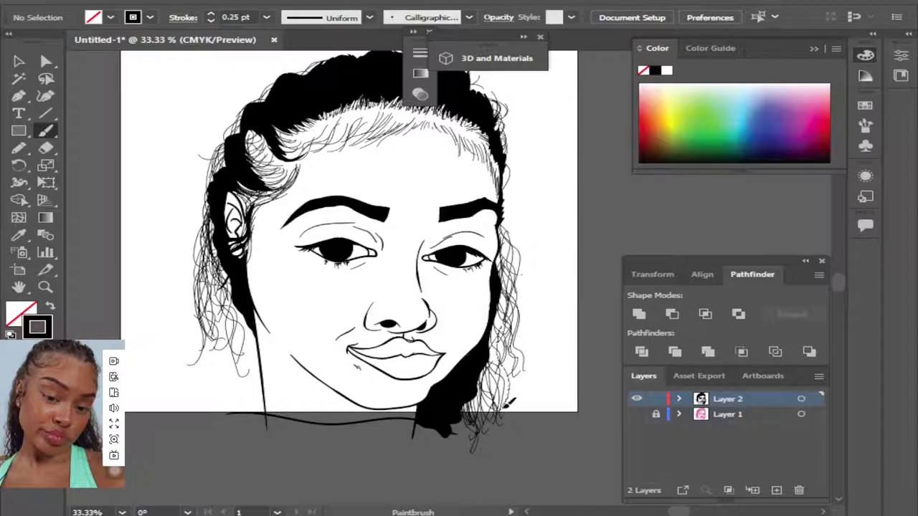
{"action": "left_click_drag", "start_coordinate": [520, 366], "coordinate": [502, 374]}
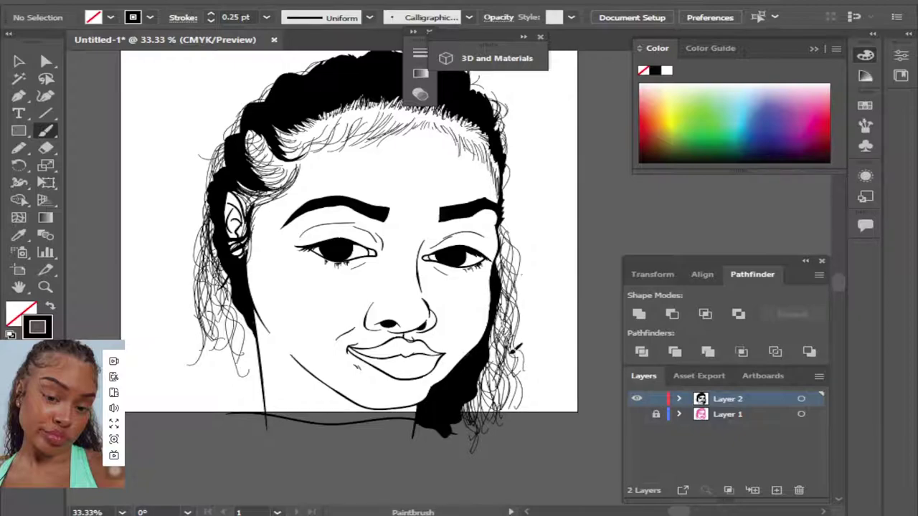
{"action": "left_click_drag", "start_coordinate": [510, 299], "coordinate": [500, 329]}
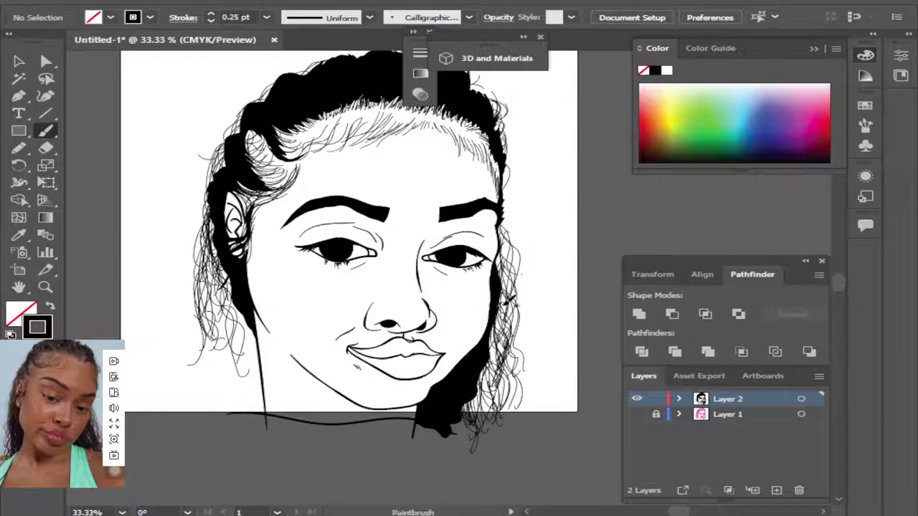
{"action": "left_click_drag", "start_coordinate": [510, 251], "coordinate": [507, 290]}
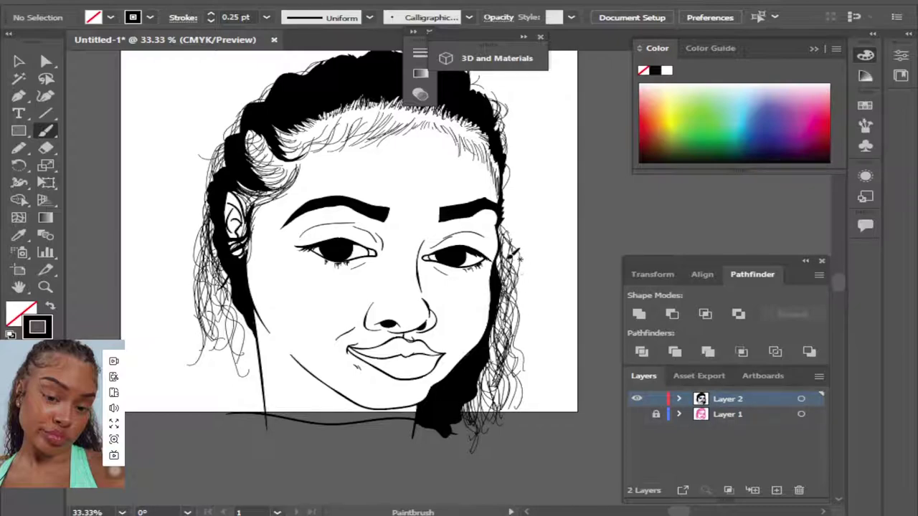
{"action": "mouse_move", "coordinate": [508, 283]}
{"action": "left_mouse_down"}
{"action": "mouse_move", "coordinate": [504, 262]}
{"action": "mouse_move", "coordinate": [515, 259]}
{"action": "left_mouse_up"}
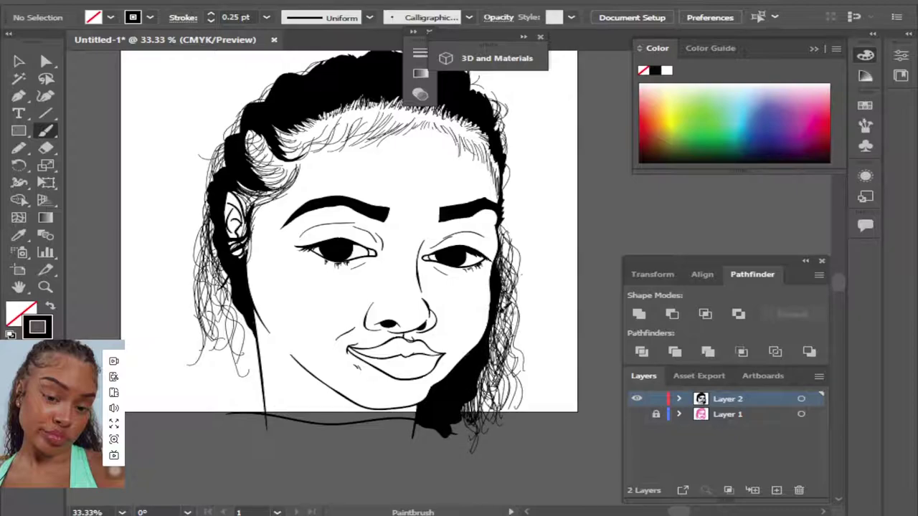
{"action": "left_click_drag", "start_coordinate": [503, 309], "coordinate": [511, 324]}
{"action": "left_click_drag", "start_coordinate": [507, 287], "coordinate": [515, 358]}
{"action": "left_click_drag", "start_coordinate": [509, 316], "coordinate": [510, 368]}
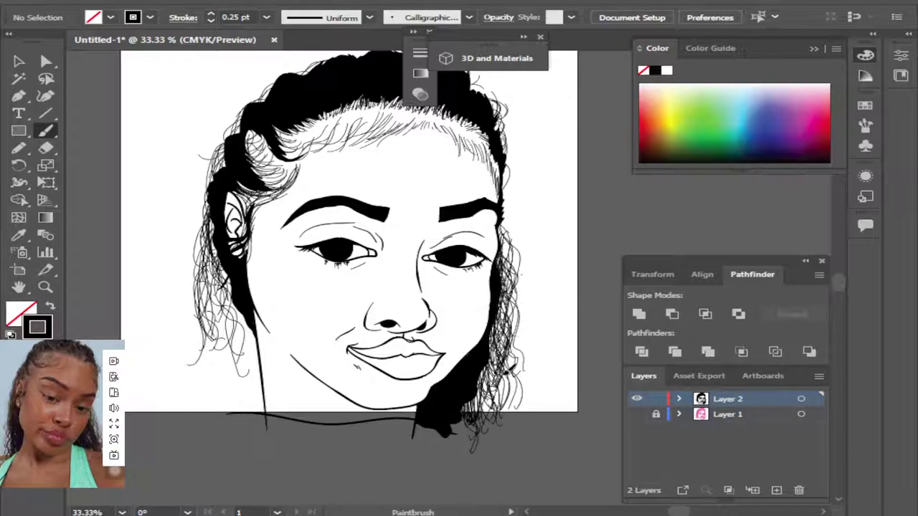
{"action": "left_click_drag", "start_coordinate": [501, 311], "coordinate": [511, 329]}
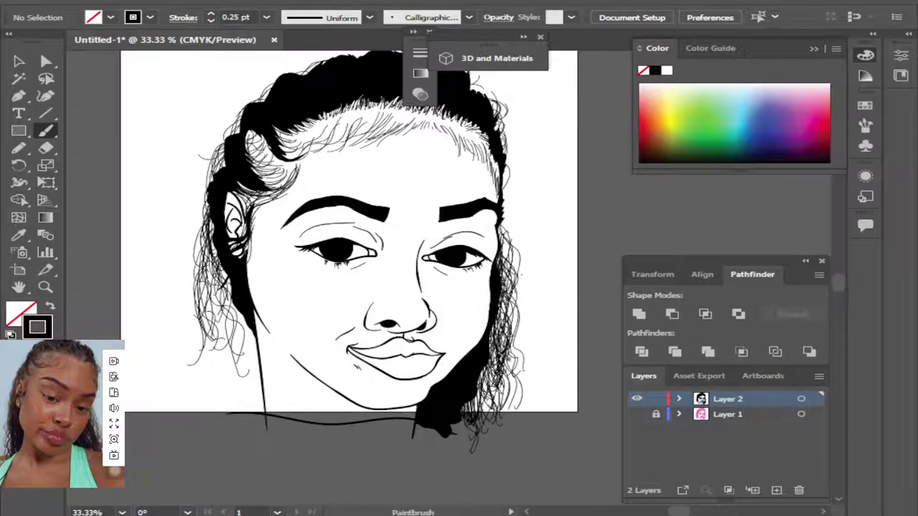
Densify the lower right hair with more curls, plus a few strands higher on the right.
{"action": "mouse_move", "coordinate": [485, 391]}
{"action": "left_mouse_down"}
{"action": "mouse_move", "coordinate": [478, 423]}
{"action": "mouse_move", "coordinate": [473, 415]}
{"action": "left_mouse_up"}
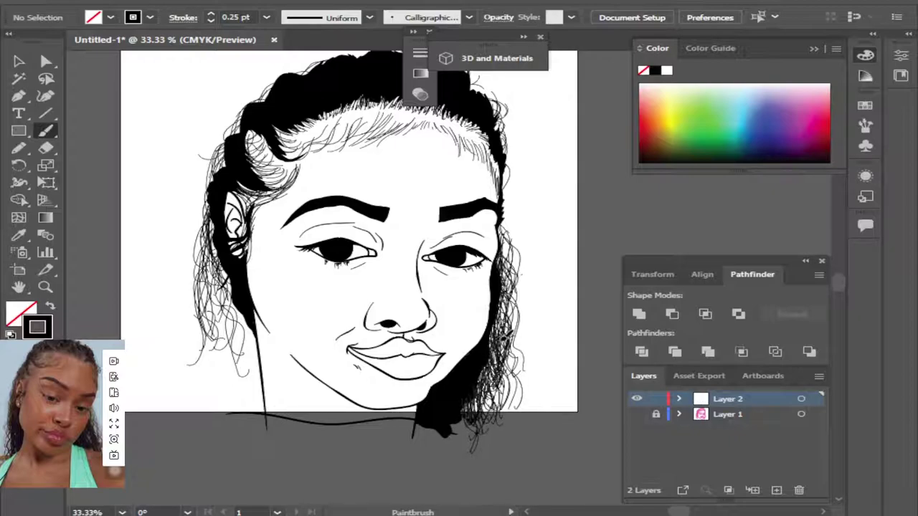
{"action": "mouse_move", "coordinate": [509, 332]}
{"action": "left_mouse_down"}
{"action": "mouse_move", "coordinate": [517, 278]}
{"action": "mouse_move", "coordinate": [509, 304]}
{"action": "left_mouse_up"}
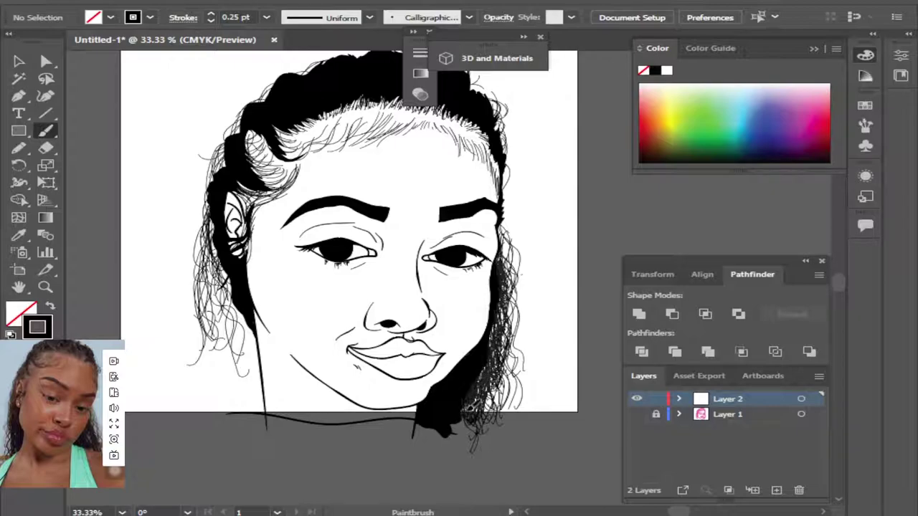
{"action": "left_click_drag", "start_coordinate": [488, 373], "coordinate": [479, 374]}
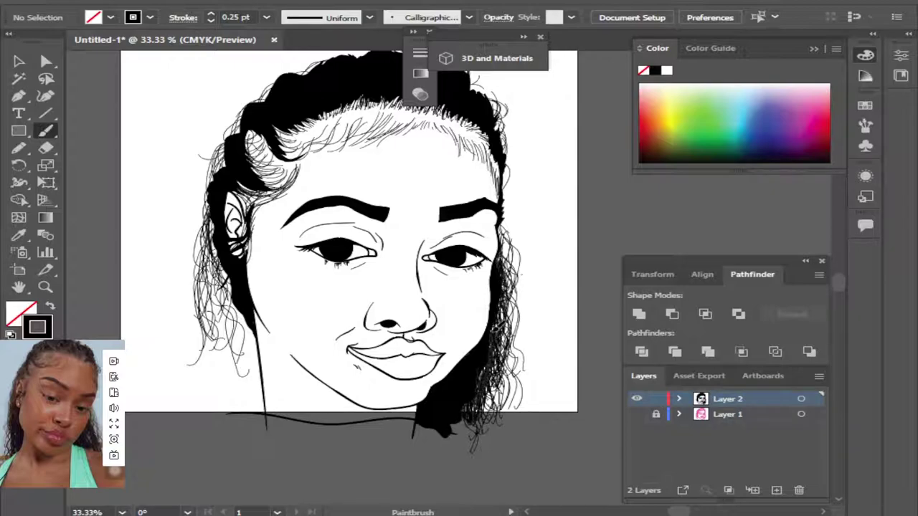
{"action": "mouse_move", "coordinate": [501, 331]}
{"action": "left_mouse_down"}
{"action": "mouse_move", "coordinate": [482, 387]}
{"action": "mouse_move", "coordinate": [488, 373]}
{"action": "left_mouse_up"}
{"action": "mouse_move", "coordinate": [508, 310]}
{"action": "left_mouse_down"}
{"action": "mouse_move", "coordinate": [490, 375]}
{"action": "mouse_move", "coordinate": [511, 296]}
{"action": "left_mouse_up"}
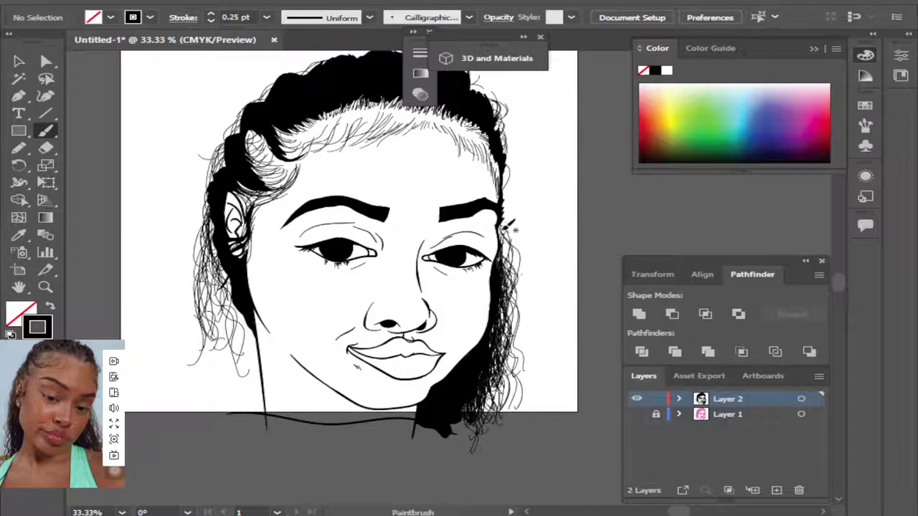
{"action": "mouse_move", "coordinate": [504, 227]}
{"action": "left_mouse_down"}
{"action": "mouse_move", "coordinate": [513, 283]}
{"action": "mouse_move", "coordinate": [516, 260]}
{"action": "mouse_move", "coordinate": [519, 275]}
{"action": "left_mouse_up"}
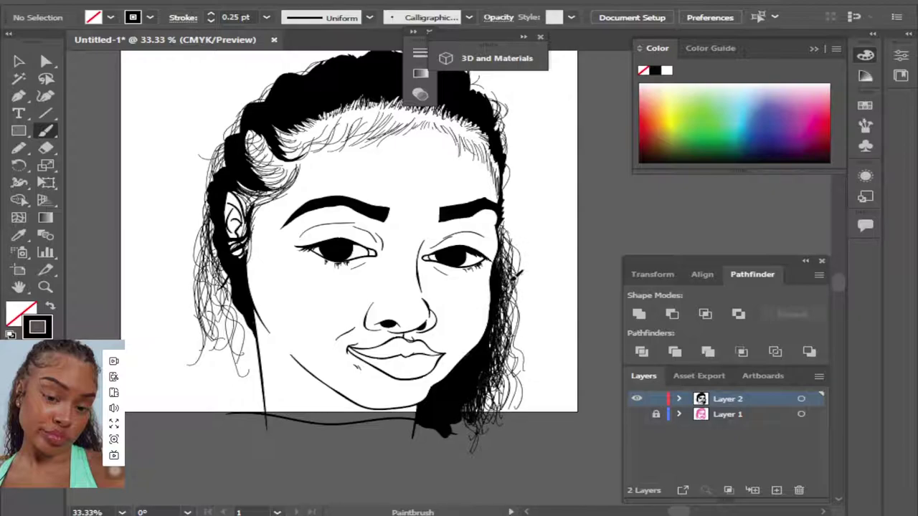
{"action": "mouse_move", "coordinate": [514, 335]}
{"action": "left_mouse_down"}
{"action": "mouse_move", "coordinate": [497, 367]}
{"action": "mouse_move", "coordinate": [505, 423]}
{"action": "left_mouse_up"}
Paint several fine curly strands to fill out the lower-right hair.
{"action": "mouse_move", "coordinate": [508, 345]}
{"action": "left_mouse_down"}
{"action": "mouse_move", "coordinate": [511, 421]}
{"action": "mouse_move", "coordinate": [523, 418]}
{"action": "mouse_move", "coordinate": [516, 394]}
{"action": "left_mouse_up"}
{"action": "mouse_move", "coordinate": [516, 327]}
{"action": "left_mouse_down"}
{"action": "mouse_move", "coordinate": [519, 400]}
{"action": "mouse_move", "coordinate": [534, 416]}
{"action": "left_mouse_up"}
{"action": "left_click_drag", "start_coordinate": [517, 350], "coordinate": [536, 420]}
{"action": "left_click_drag", "start_coordinate": [521, 367], "coordinate": [538, 422]}
{"action": "mouse_move", "coordinate": [522, 349]}
{"action": "left_mouse_down"}
{"action": "mouse_move", "coordinate": [538, 391]}
{"action": "mouse_move", "coordinate": [518, 414]}
{"action": "left_mouse_up"}
{"action": "mouse_move", "coordinate": [514, 376]}
{"action": "left_mouse_down"}
{"action": "mouse_move", "coordinate": [502, 412]}
{"action": "mouse_move", "coordinate": [487, 409]}
{"action": "left_mouse_up"}
{"action": "left_click_drag", "start_coordinate": [506, 337], "coordinate": [494, 388]}
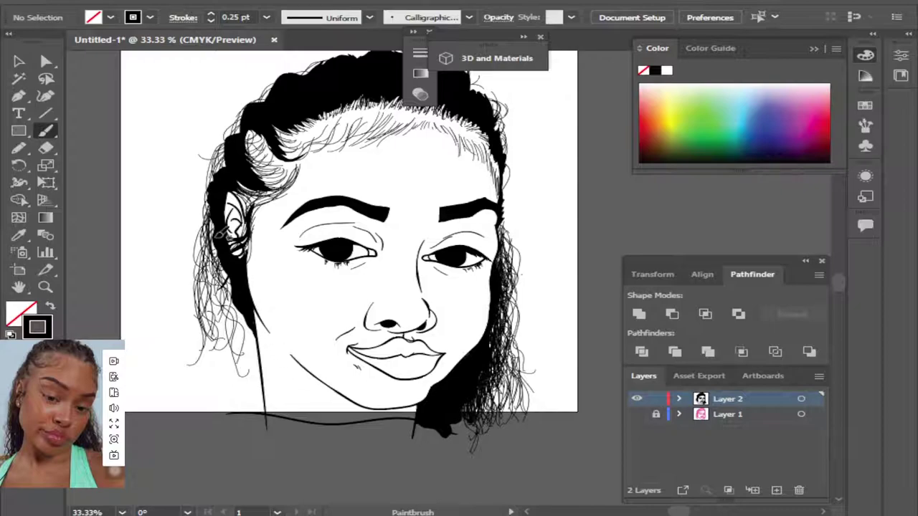
Add fine curly strands along the left and lower-left hair edge down to the neckline.
{"action": "left_click_drag", "start_coordinate": [245, 301], "coordinate": [240, 383]}
{"action": "mouse_move", "coordinate": [219, 287]}
{"action": "left_mouse_down"}
{"action": "mouse_move", "coordinate": [229, 387]}
{"action": "mouse_move", "coordinate": [237, 380]}
{"action": "left_mouse_up"}
{"action": "mouse_move", "coordinate": [222, 322]}
{"action": "left_mouse_down"}
{"action": "mouse_move", "coordinate": [236, 380]}
{"action": "mouse_move", "coordinate": [231, 427]}
{"action": "left_mouse_up"}
{"action": "mouse_move", "coordinate": [240, 343]}
{"action": "left_mouse_down"}
{"action": "mouse_move", "coordinate": [236, 419]}
{"action": "mouse_move", "coordinate": [262, 417]}
{"action": "mouse_move", "coordinate": [269, 402]}
{"action": "left_mouse_up"}
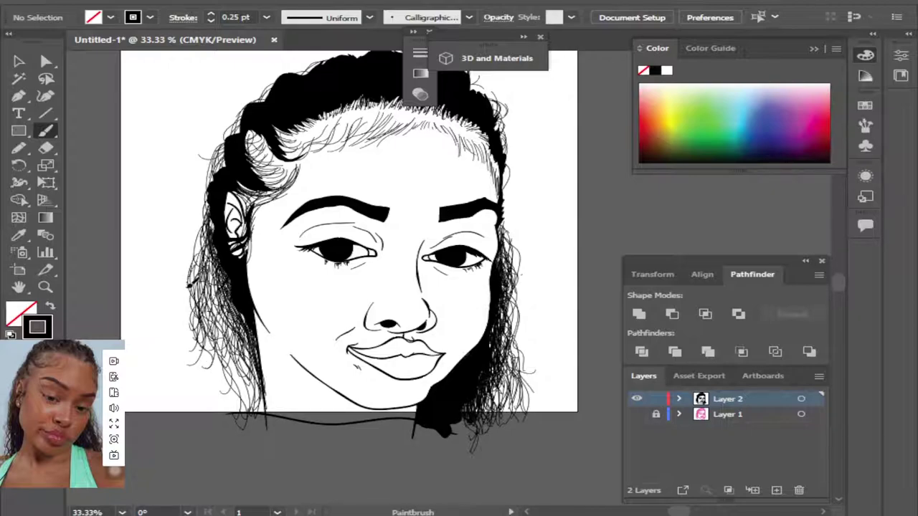
{"action": "mouse_move", "coordinate": [213, 226]}
{"action": "left_mouse_down"}
{"action": "mouse_move", "coordinate": [180, 259]}
{"action": "mouse_move", "coordinate": [190, 324]}
{"action": "left_mouse_up"}
{"action": "left_click_drag", "start_coordinate": [203, 278], "coordinate": [192, 336]}
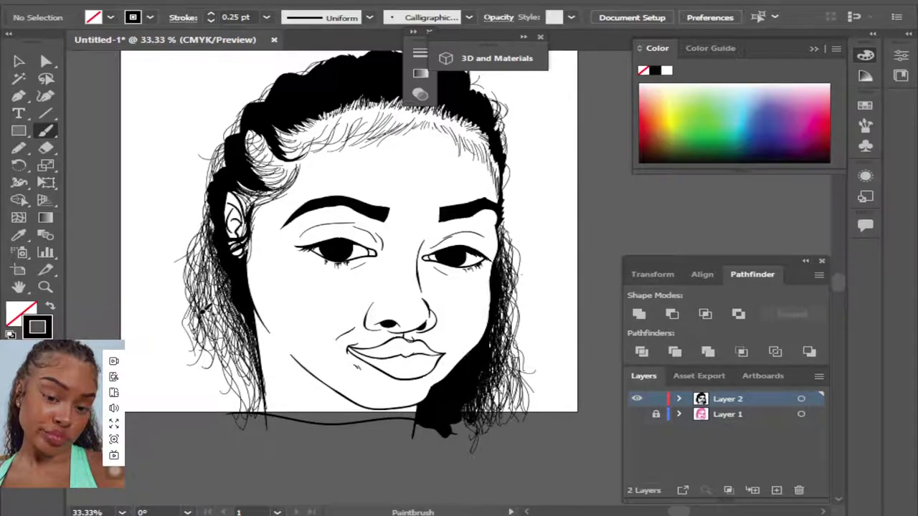
{"action": "mouse_move", "coordinate": [206, 305]}
{"action": "left_mouse_down"}
{"action": "mouse_move", "coordinate": [195, 355]}
{"action": "mouse_move", "coordinate": [209, 391]}
{"action": "left_mouse_up"}
{"action": "mouse_move", "coordinate": [212, 333]}
{"action": "left_mouse_down"}
{"action": "mouse_move", "coordinate": [236, 423]}
{"action": "mouse_move", "coordinate": [233, 401]}
{"action": "mouse_move", "coordinate": [238, 408]}
{"action": "left_mouse_up"}
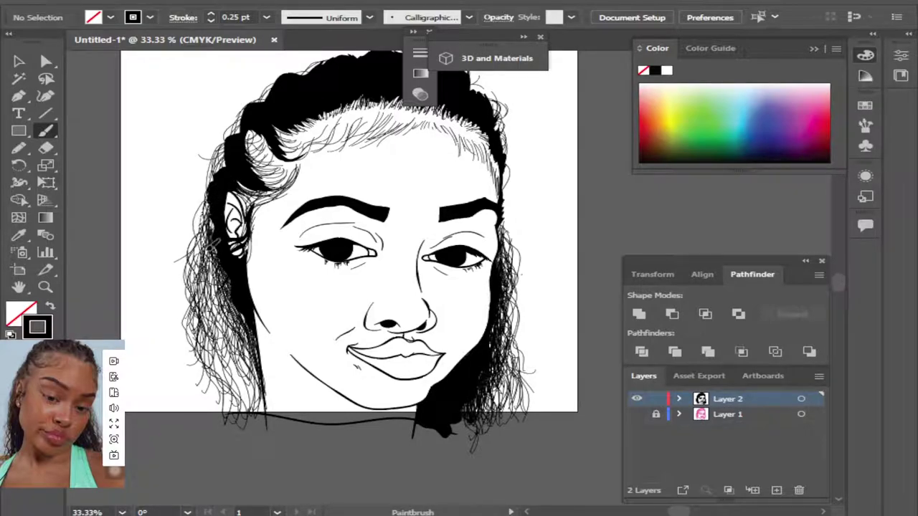
Set the brush weight to 0.5 pt and add fine strands up the left side of the hair.
{"action": "left_click_drag", "start_coordinate": [284, 86], "coordinate": [270, 76]}
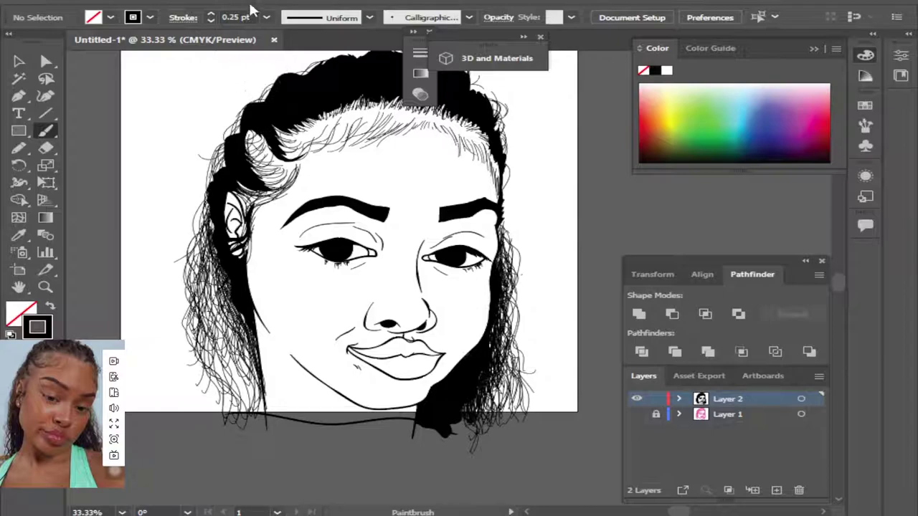
{"action": "left_click", "coordinate": [266, 17]}
{"action": "left_click", "coordinate": [286, 48]}
{"action": "left_click_drag", "start_coordinate": [215, 302], "coordinate": [239, 379]}
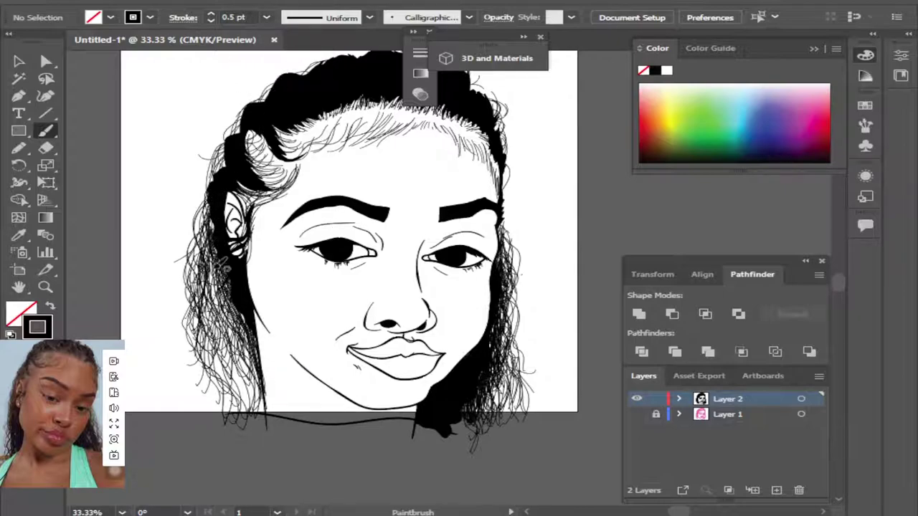
{"action": "left_click_drag", "start_coordinate": [202, 241], "coordinate": [211, 364]}
{"action": "left_click_drag", "start_coordinate": [197, 259], "coordinate": [224, 386]}
{"action": "left_click_drag", "start_coordinate": [188, 247], "coordinate": [202, 369]}
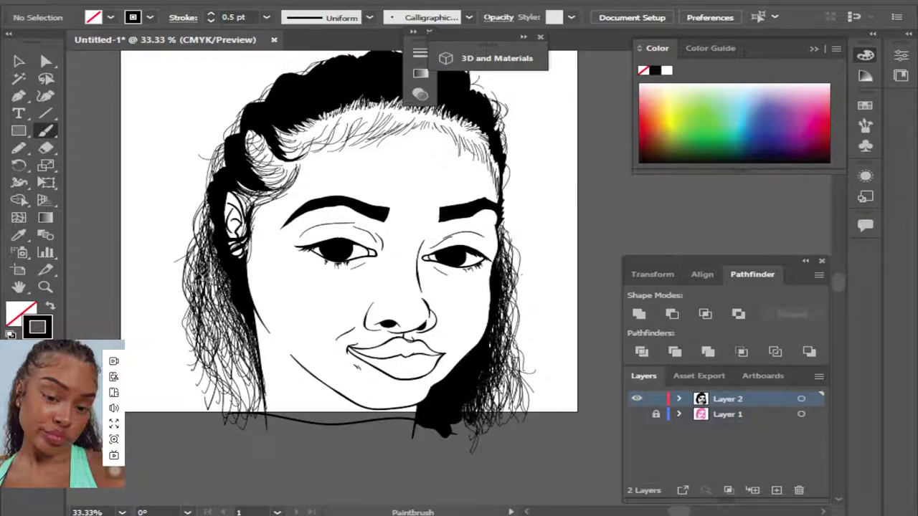
{"action": "left_click_drag", "start_coordinate": [188, 280], "coordinate": [199, 344]}
{"action": "mouse_move", "coordinate": [206, 208]}
{"action": "left_mouse_down"}
{"action": "mouse_move", "coordinate": [195, 337]}
{"action": "mouse_move", "coordinate": [194, 266]}
{"action": "left_mouse_up"}
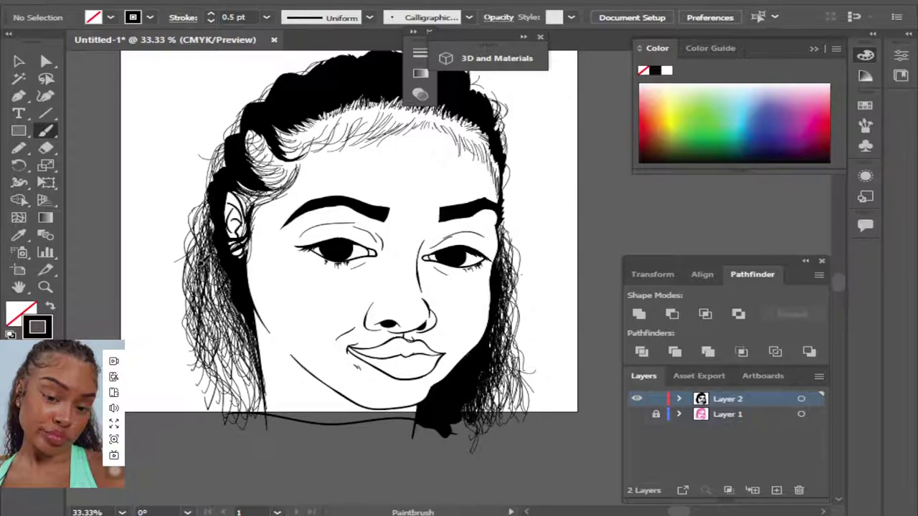
{"action": "left_click_drag", "start_coordinate": [224, 190], "coordinate": [201, 238]}
{"action": "mouse_move", "coordinate": [218, 170]}
{"action": "left_mouse_down"}
{"action": "mouse_move", "coordinate": [209, 227]}
{"action": "mouse_move", "coordinate": [199, 224]}
{"action": "mouse_move", "coordinate": [205, 243]}
{"action": "left_mouse_up"}
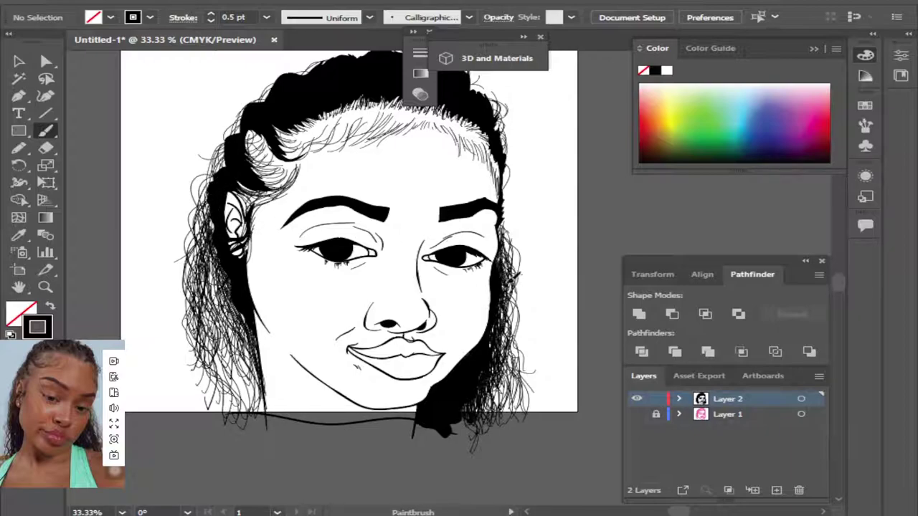
Add fine strands along the right and lower-right hair.
{"action": "left_click_drag", "start_coordinate": [519, 272], "coordinate": [511, 343]}
{"action": "mouse_move", "coordinate": [513, 307]}
{"action": "left_mouse_down"}
{"action": "mouse_move", "coordinate": [536, 373]}
{"action": "mouse_move", "coordinate": [512, 378]}
{"action": "left_mouse_up"}
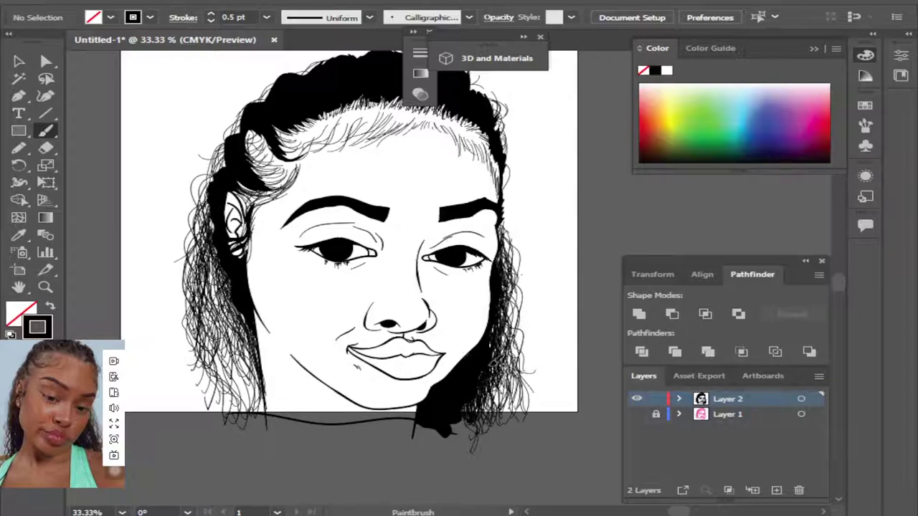
{"action": "left_click_drag", "start_coordinate": [534, 331], "coordinate": [506, 410]}
{"action": "left_click_drag", "start_coordinate": [510, 343], "coordinate": [517, 430]}
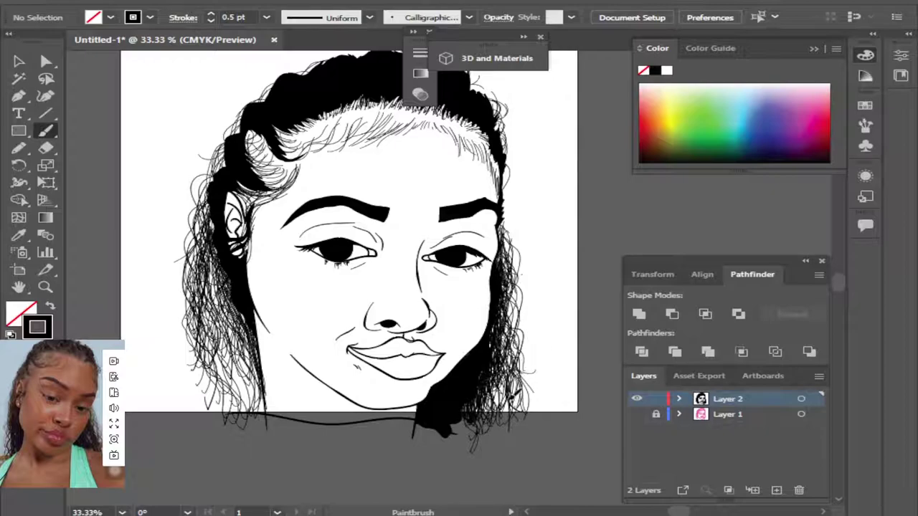
Switch the brush weight to 0.75 pt and add heavier strands along the lower-left hair edge.
{"action": "left_click", "coordinate": [266, 17]}
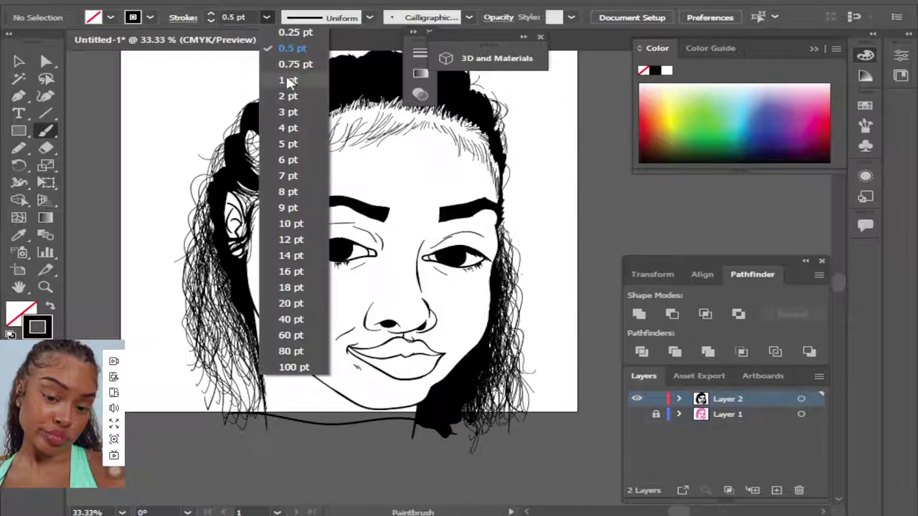
{"action": "left_click", "coordinate": [287, 61]}
{"action": "mouse_move", "coordinate": [208, 267]}
{"action": "left_mouse_down"}
{"action": "mouse_move", "coordinate": [212, 373]}
{"action": "mouse_move", "coordinate": [221, 380]}
{"action": "mouse_move", "coordinate": [228, 366]}
{"action": "mouse_move", "coordinate": [197, 323]}
{"action": "mouse_move", "coordinate": [223, 425]}
{"action": "left_mouse_up"}
{"action": "left_click_drag", "start_coordinate": [198, 319], "coordinate": [231, 423]}
{"action": "left_click_drag", "start_coordinate": [199, 299], "coordinate": [192, 380]}
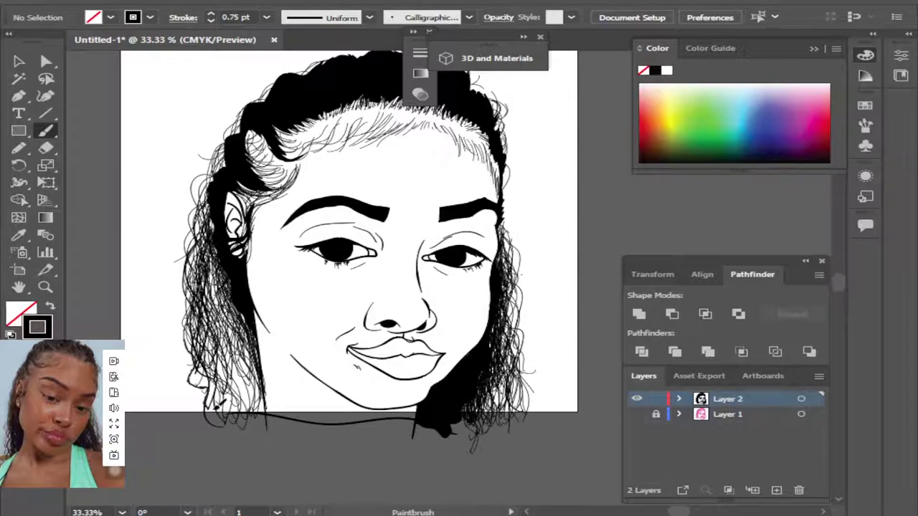
{"action": "mouse_move", "coordinate": [203, 305]}
{"action": "left_mouse_down"}
{"action": "mouse_move", "coordinate": [188, 354]}
{"action": "mouse_move", "coordinate": [228, 403]}
{"action": "mouse_move", "coordinate": [218, 364]}
{"action": "left_mouse_up"}
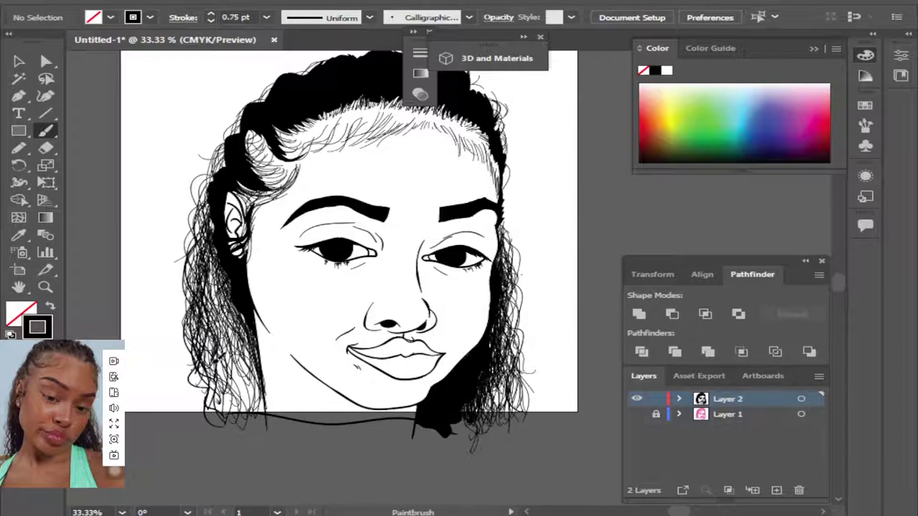
{"action": "mouse_move", "coordinate": [200, 249]}
{"action": "left_mouse_down"}
{"action": "mouse_move", "coordinate": [178, 307]}
{"action": "mouse_move", "coordinate": [222, 354]}
{"action": "left_mouse_up"}
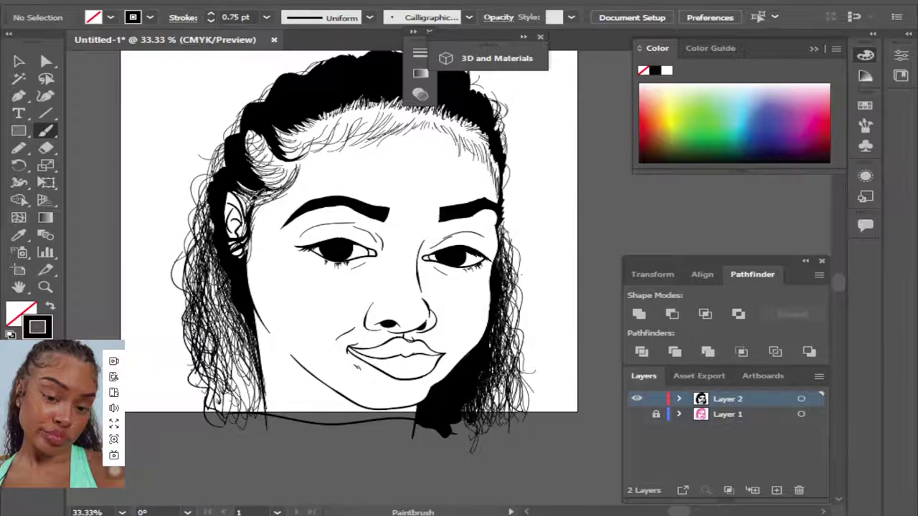
Switch the brush weight to 1 pt and paint bolder strands along the left hair edge.
{"action": "left_click", "coordinate": [266, 17]}
{"action": "left_click", "coordinate": [284, 80]}
{"action": "mouse_move", "coordinate": [200, 222]}
{"action": "left_mouse_down"}
{"action": "mouse_move", "coordinate": [184, 270]}
{"action": "mouse_move", "coordinate": [208, 343]}
{"action": "left_mouse_up"}
{"action": "left_click_drag", "start_coordinate": [195, 268], "coordinate": [223, 369]}
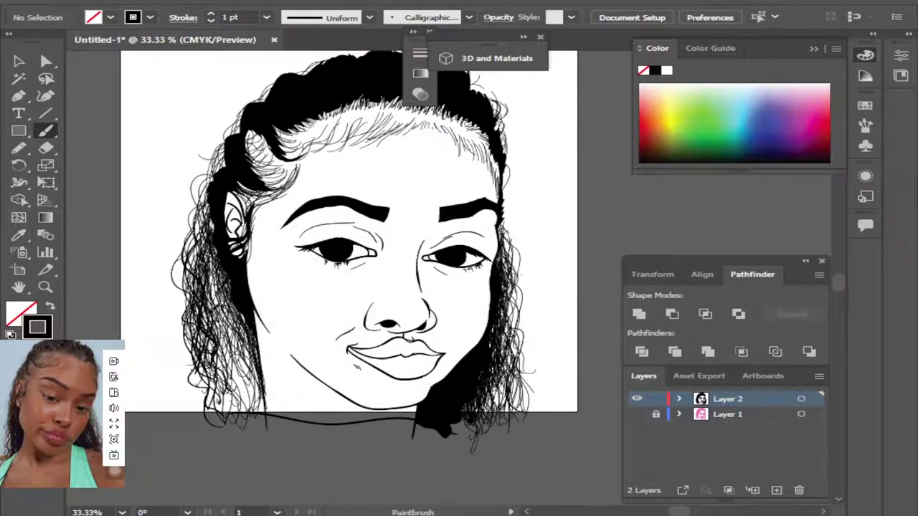
{"action": "left_click_drag", "start_coordinate": [216, 301], "coordinate": [243, 394]}
{"action": "left_click_drag", "start_coordinate": [221, 263], "coordinate": [245, 376]}
{"action": "mouse_move", "coordinate": [215, 279]}
{"action": "left_mouse_down"}
{"action": "mouse_move", "coordinate": [249, 359]}
{"action": "mouse_move", "coordinate": [252, 395]}
{"action": "left_mouse_up"}
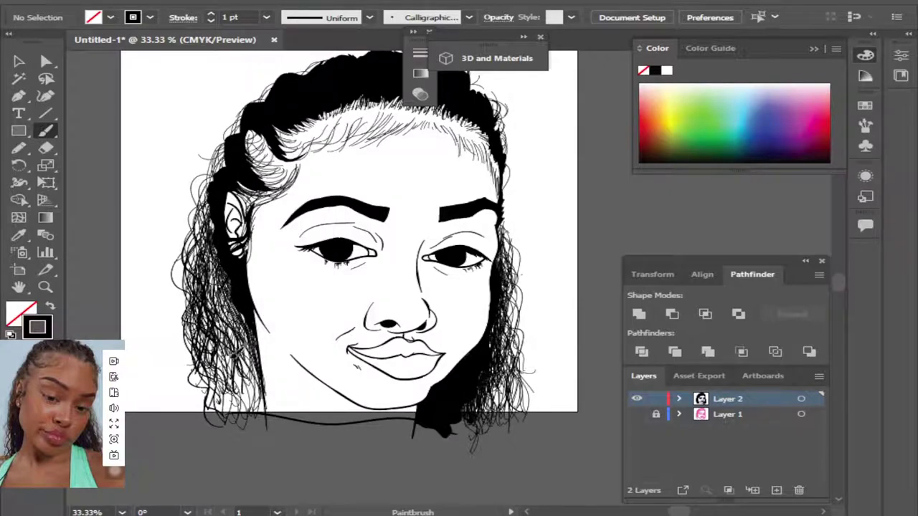
Add more strands at the lower-left hair and its ends.
{"action": "left_click_drag", "start_coordinate": [230, 347], "coordinate": [266, 415]}
{"action": "left_click_drag", "start_coordinate": [244, 313], "coordinate": [271, 417]}
{"action": "mouse_move", "coordinate": [244, 340]}
{"action": "left_mouse_down"}
{"action": "mouse_move", "coordinate": [276, 432]}
{"action": "mouse_move", "coordinate": [267, 406]}
{"action": "left_mouse_up"}
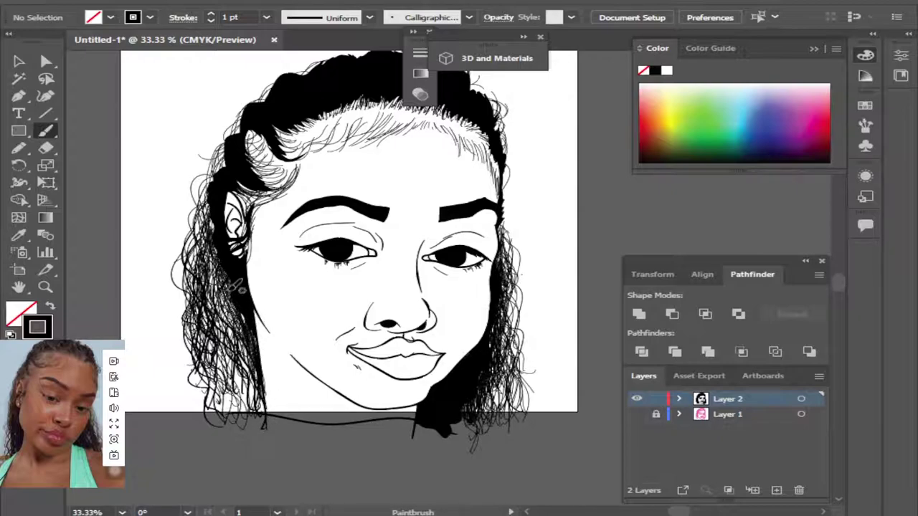
{"action": "left_click_drag", "start_coordinate": [231, 301], "coordinate": [255, 385]}
{"action": "left_click_drag", "start_coordinate": [229, 334], "coordinate": [260, 410]}
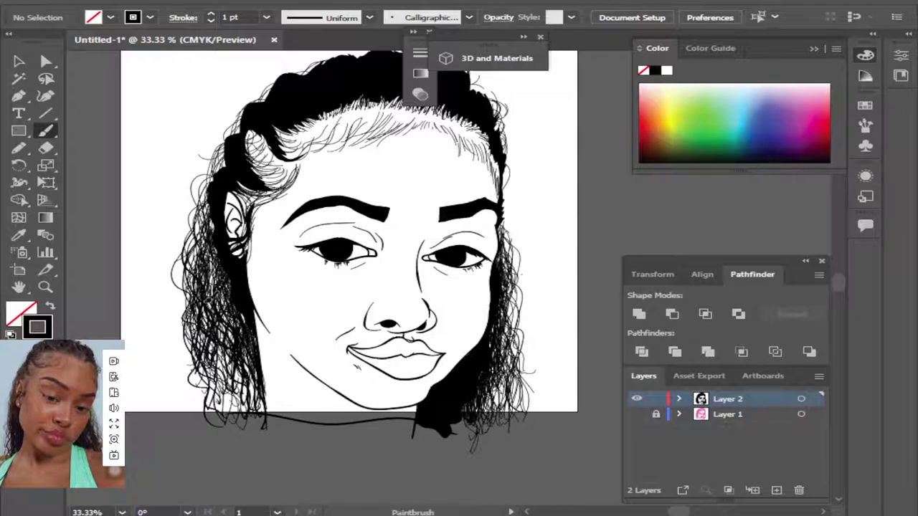
{"action": "mouse_move", "coordinate": [212, 295]}
{"action": "left_mouse_down"}
{"action": "mouse_move", "coordinate": [233, 414]}
{"action": "mouse_move", "coordinate": [251, 315]}
{"action": "left_mouse_up"}
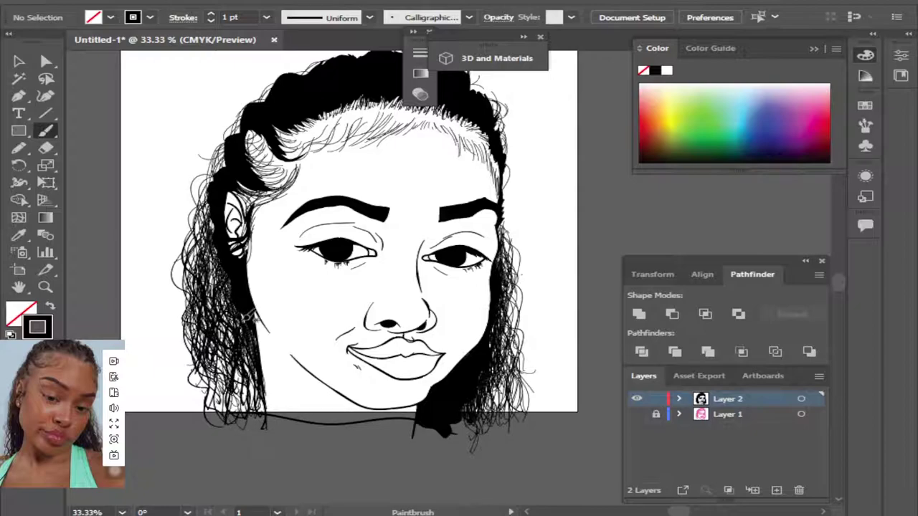
Darken strands along the right hair edge and touch up the left temple hair.
{"action": "left_click_drag", "start_coordinate": [516, 287], "coordinate": [517, 387]}
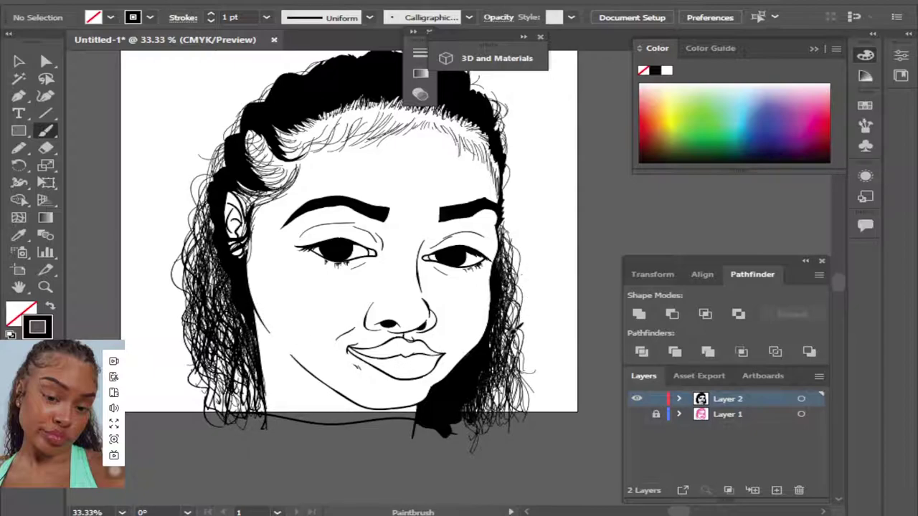
{"action": "mouse_move", "coordinate": [512, 315]}
{"action": "left_mouse_down"}
{"action": "mouse_move", "coordinate": [532, 351]}
{"action": "mouse_move", "coordinate": [522, 427]}
{"action": "left_mouse_up"}
{"action": "left_click_drag", "start_coordinate": [534, 394], "coordinate": [474, 422]}
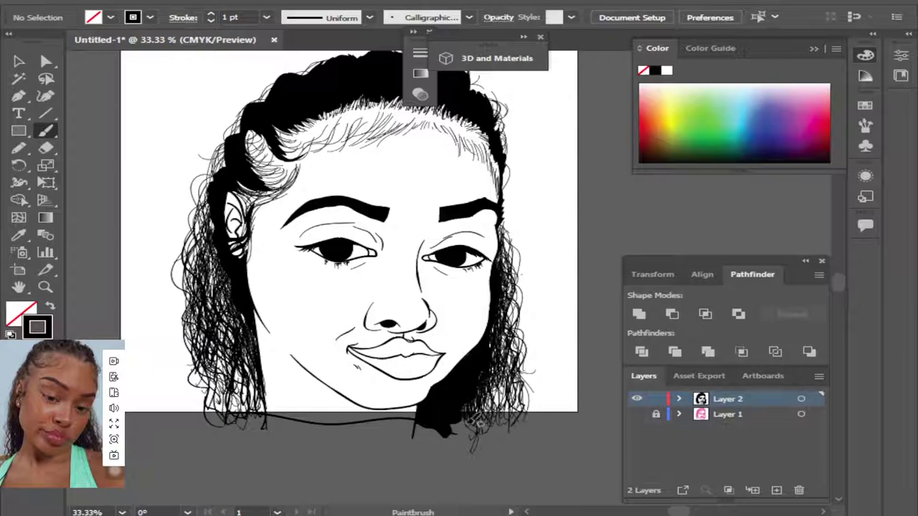
{"action": "left_click_drag", "start_coordinate": [230, 144], "coordinate": [215, 229]}
{"action": "left_click_drag", "start_coordinate": [230, 153], "coordinate": [225, 170]}
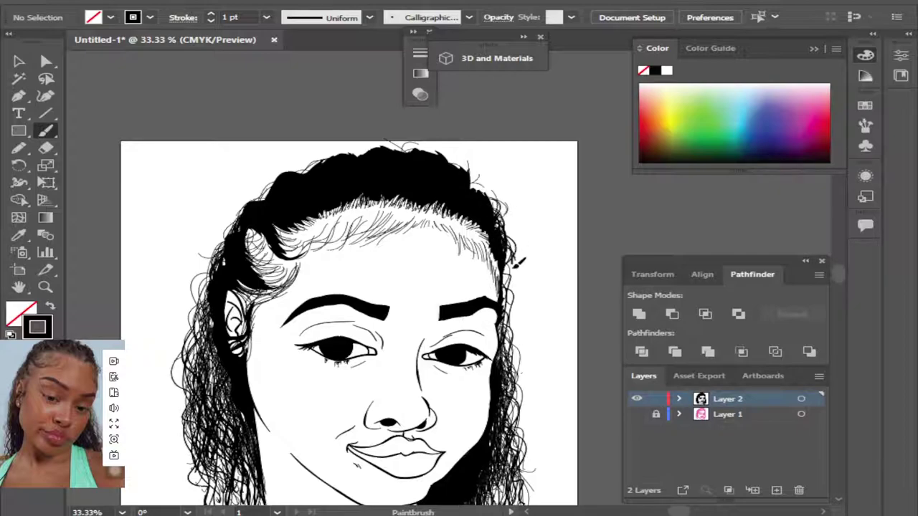
Add small curls at the right hair edge and along the hairline, then zoom out to the whole portrait.
{"action": "left_click_drag", "start_coordinate": [506, 250], "coordinate": [511, 264]}
{"action": "left_click_drag", "start_coordinate": [495, 192], "coordinate": [499, 191]}
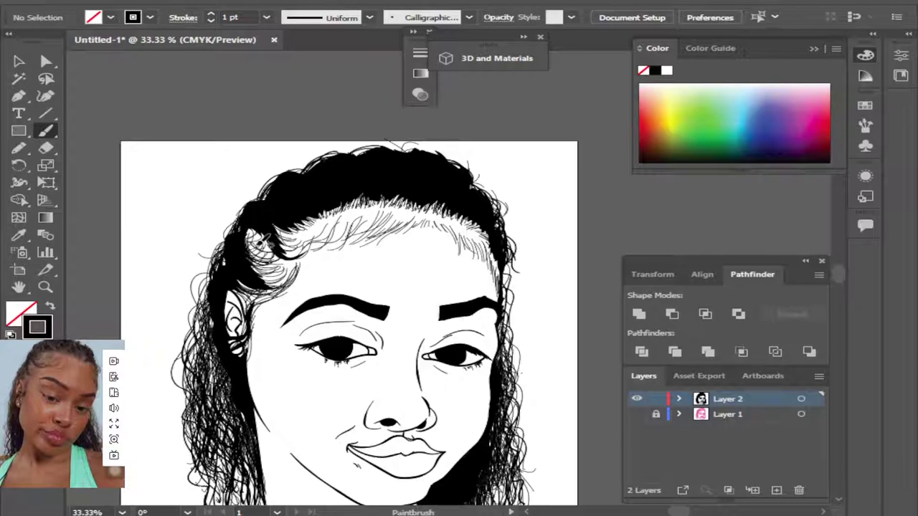
{"action": "left_click_drag", "start_coordinate": [263, 244], "coordinate": [290, 285]}
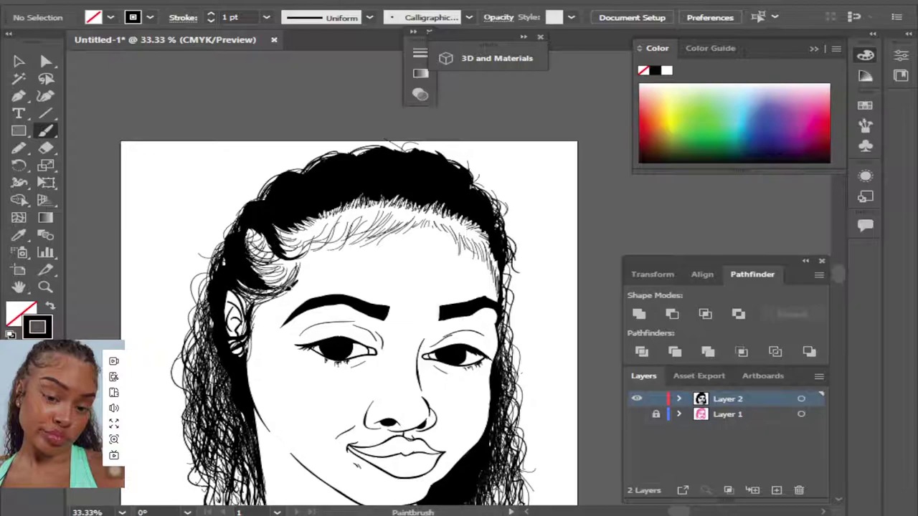
{"action": "left_click_drag", "start_coordinate": [328, 265], "coordinate": [304, 283]}
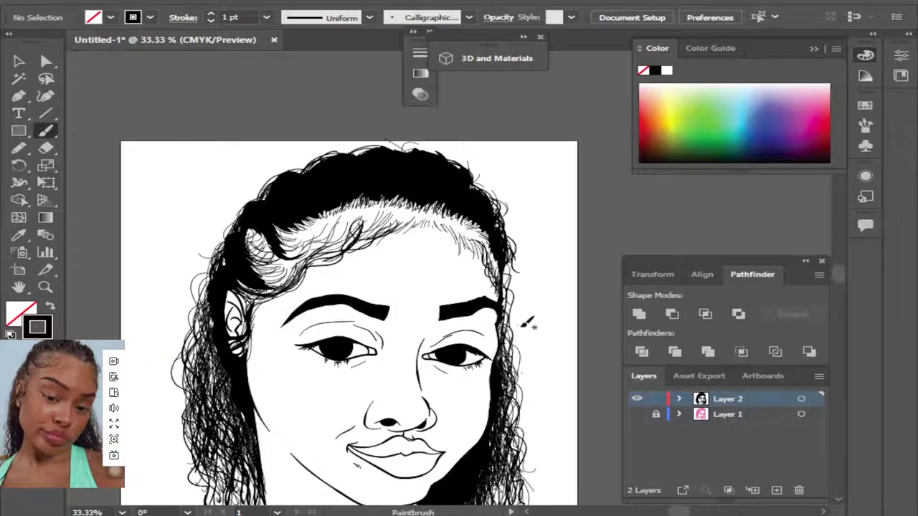
{"action": "scroll", "coordinate": [837, 283], "scroll_direction": "down", "scroll_amount": 3}
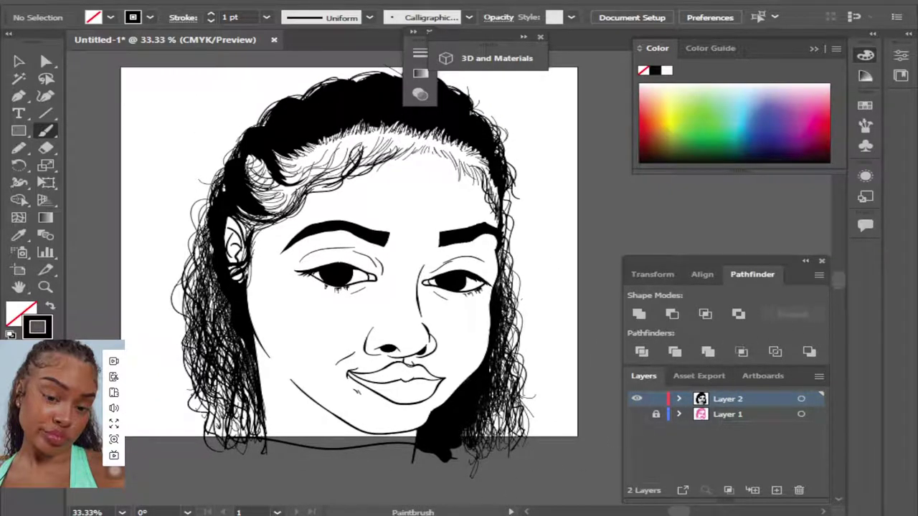
{"action": "key", "text": "ctrl+minus"}
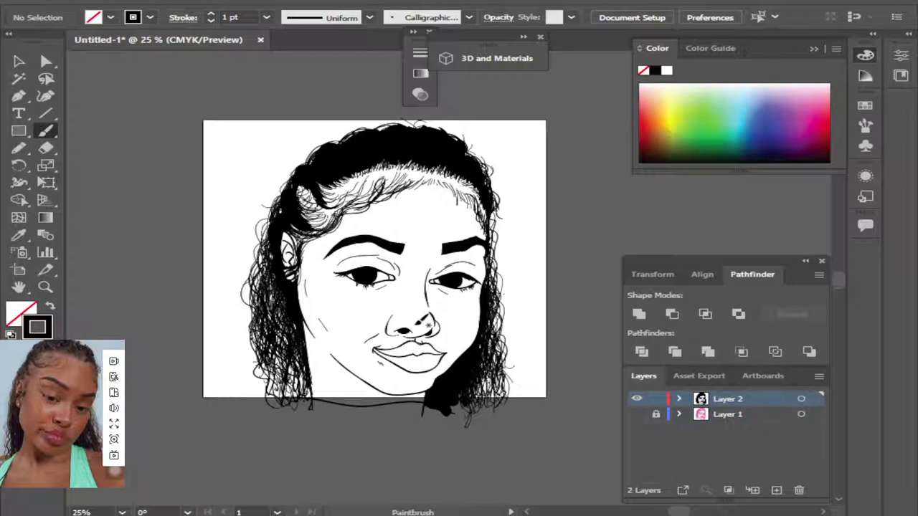
Undo the stray nose mark, then select all Layer 2 artwork and expand its appearance.
{"action": "key", "text": "ctrl+z"}
{"action": "left_click", "coordinate": [19, 62]}
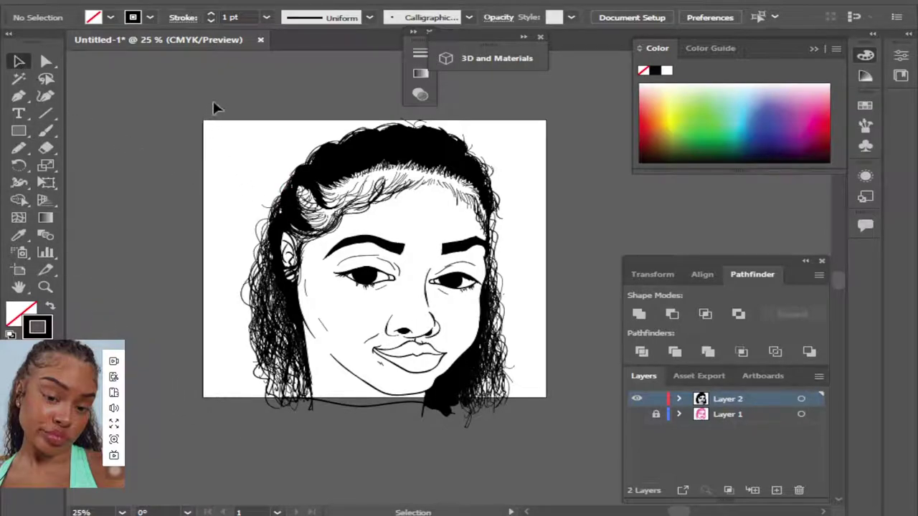
{"action": "left_click_drag", "start_coordinate": [213, 100], "coordinate": [573, 487]}
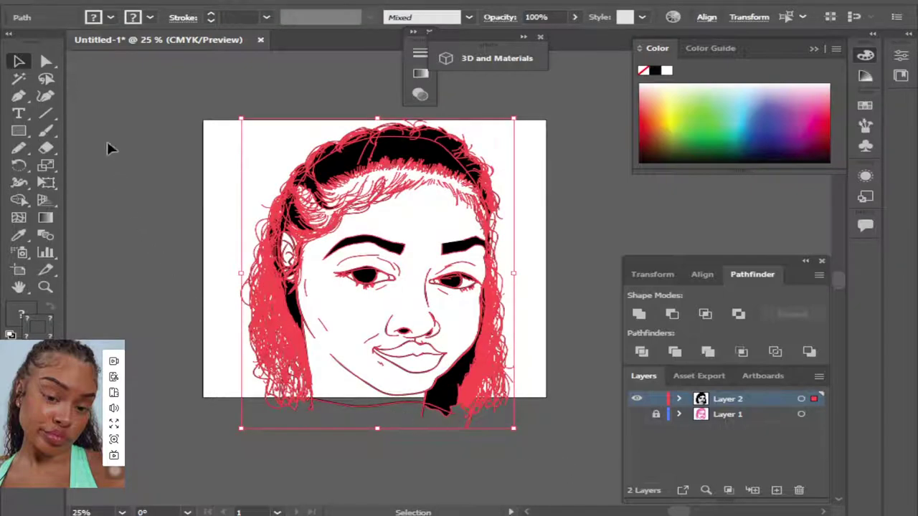
{"action": "left_click", "coordinate": [158, 14]}
{"action": "left_click", "coordinate": [258, 176]}
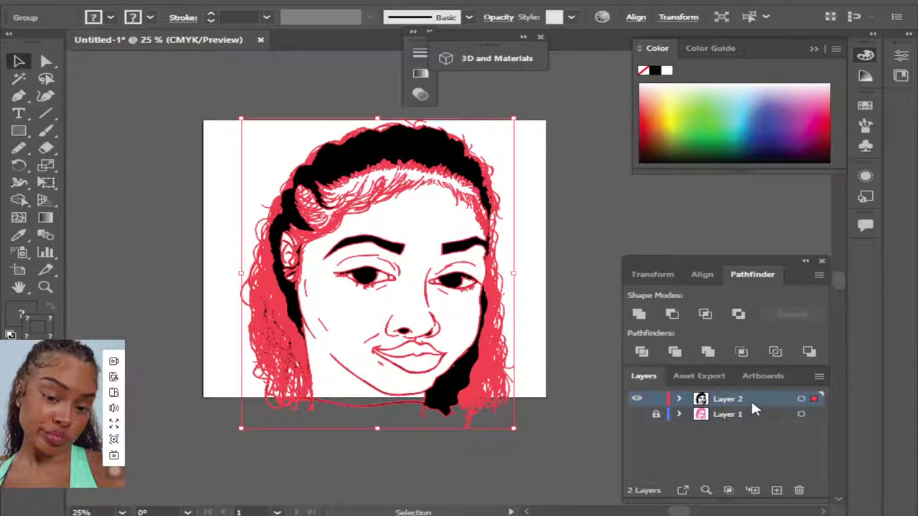
{"action": "left_click", "coordinate": [750, 401]}
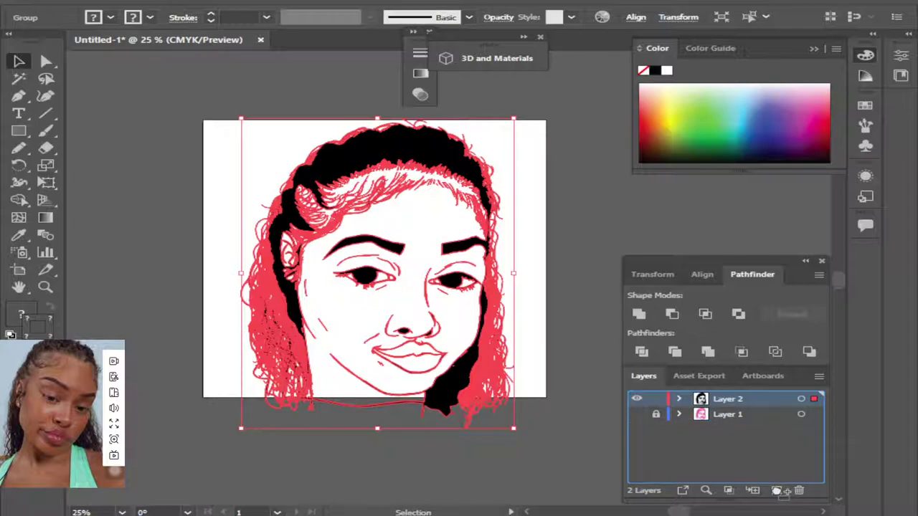
Duplicate Layer 2, lock the Layer 2 copy, and keep Layer 2 active.
{"action": "left_click_drag", "start_coordinate": [777, 492], "coordinate": [776, 489]}
{"action": "left_click", "coordinate": [656, 399]}
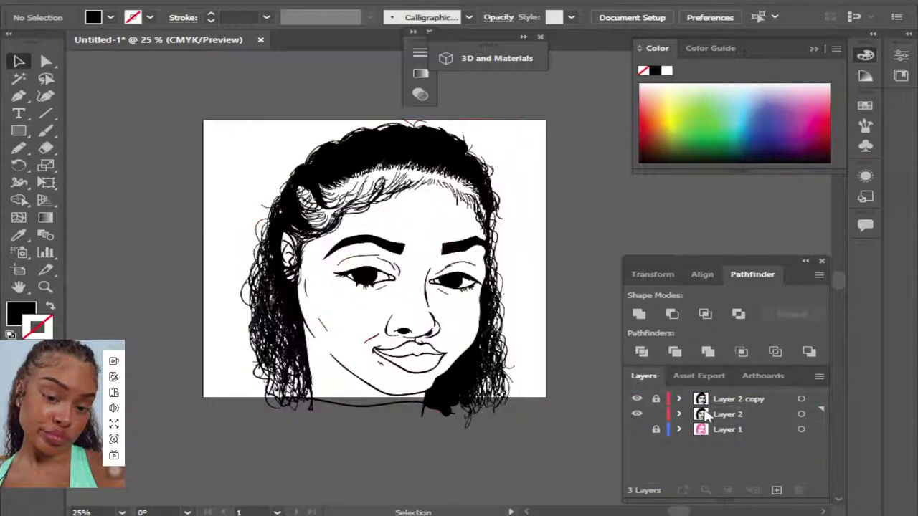
{"action": "left_click", "coordinate": [729, 415]}
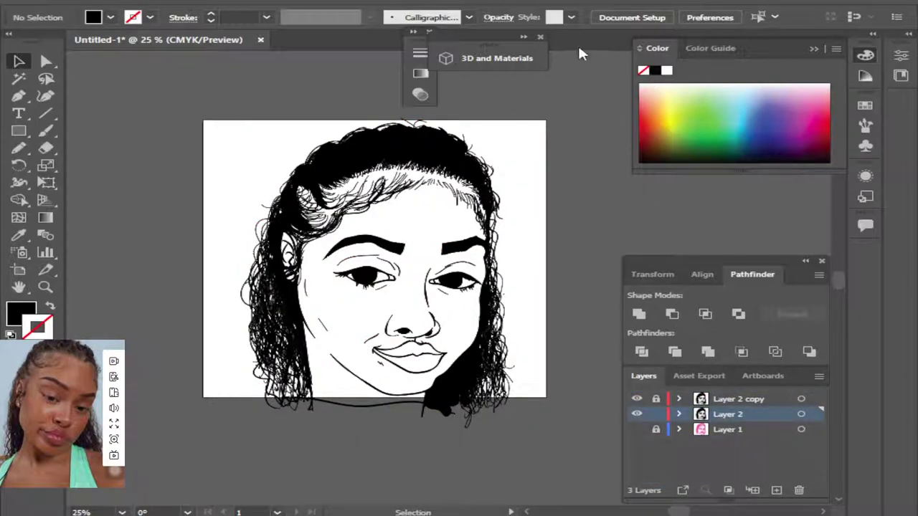
Show the Swatches panel and load the CHIWORLD SKIN TONES #1 library from the Pictures folder.
{"action": "left_click", "coordinate": [363, 2]}
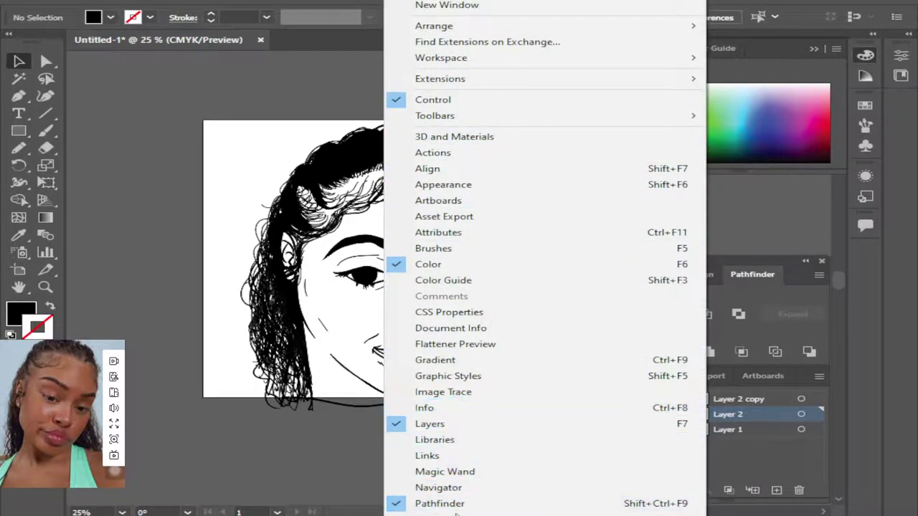
{"action": "scroll", "coordinate": [459, 495], "scroll_direction": "down", "scroll_amount": 3}
{"action": "scroll", "coordinate": [450, 486], "scroll_direction": "down", "scroll_amount": 2}
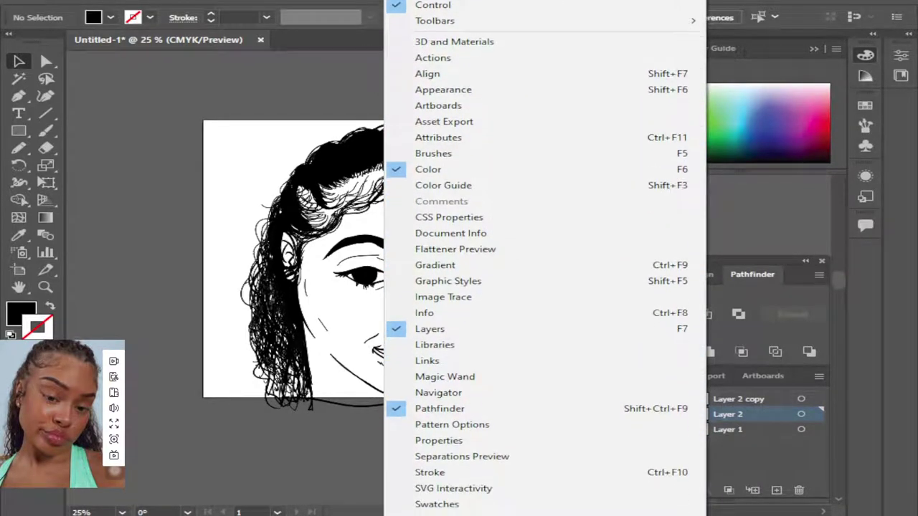
{"action": "scroll", "coordinate": [450, 486], "scroll_direction": "down", "scroll_amount": 3}
{"action": "left_click", "coordinate": [450, 451]}
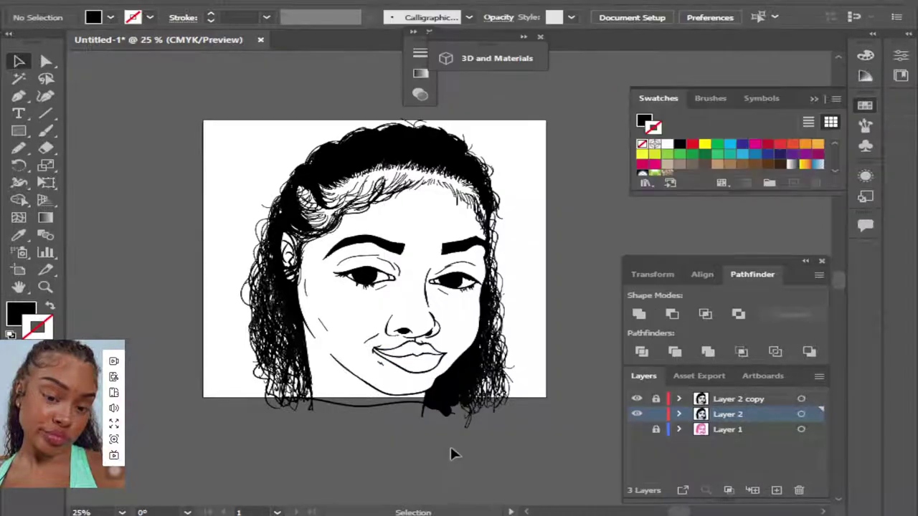
{"action": "left_click", "coordinate": [645, 183]}
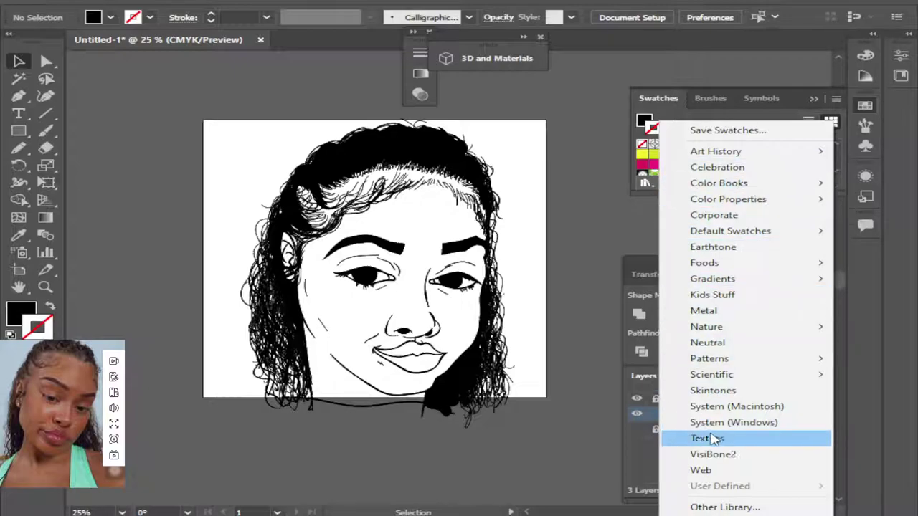
{"action": "left_click", "coordinate": [716, 507]}
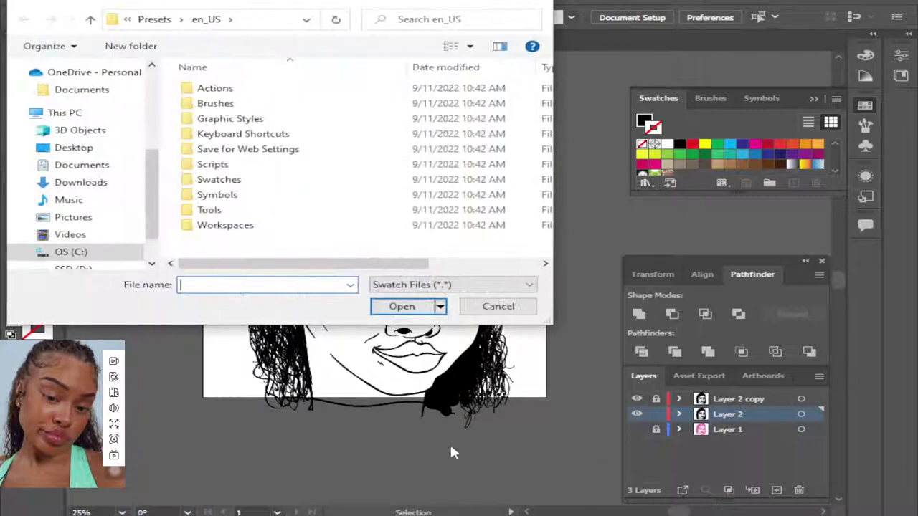
{"action": "left_click", "coordinate": [84, 218]}
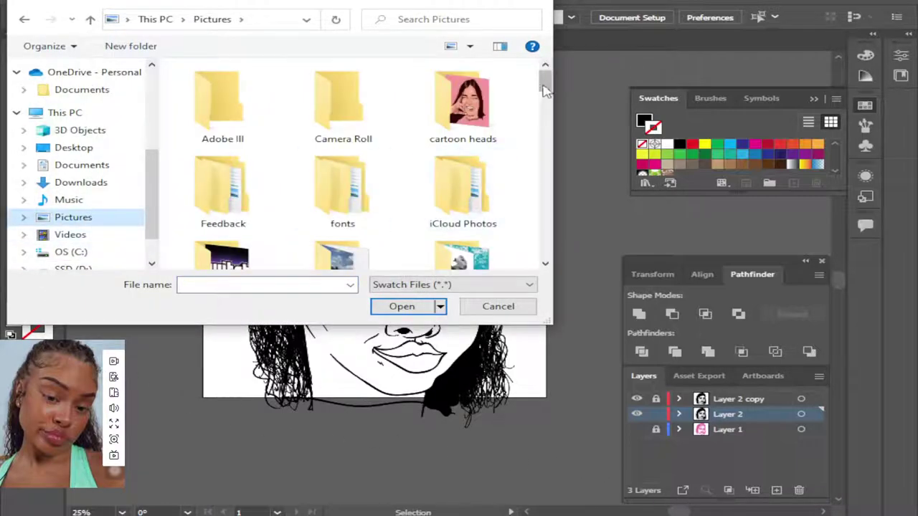
{"action": "left_click_drag", "start_coordinate": [545, 82], "coordinate": [545, 147]}
{"action": "left_click", "coordinate": [462, 100]}
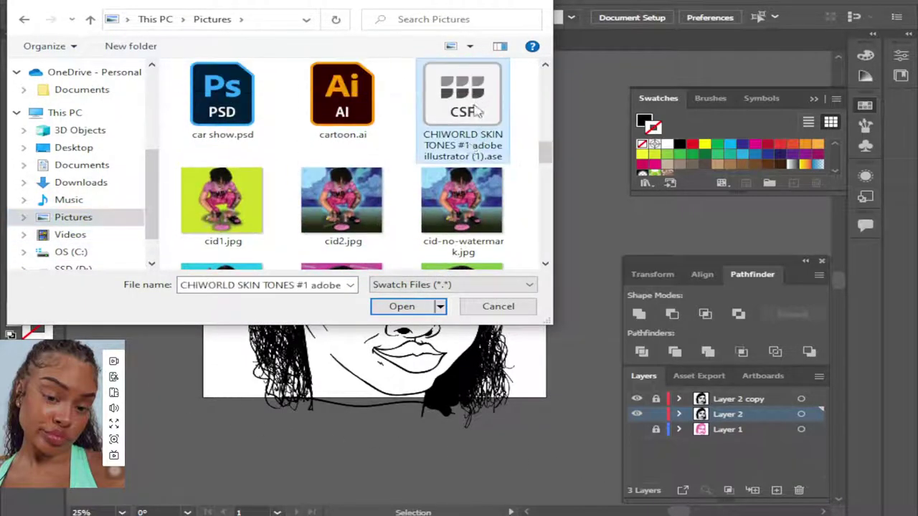
{"action": "left_click", "coordinate": [409, 307]}
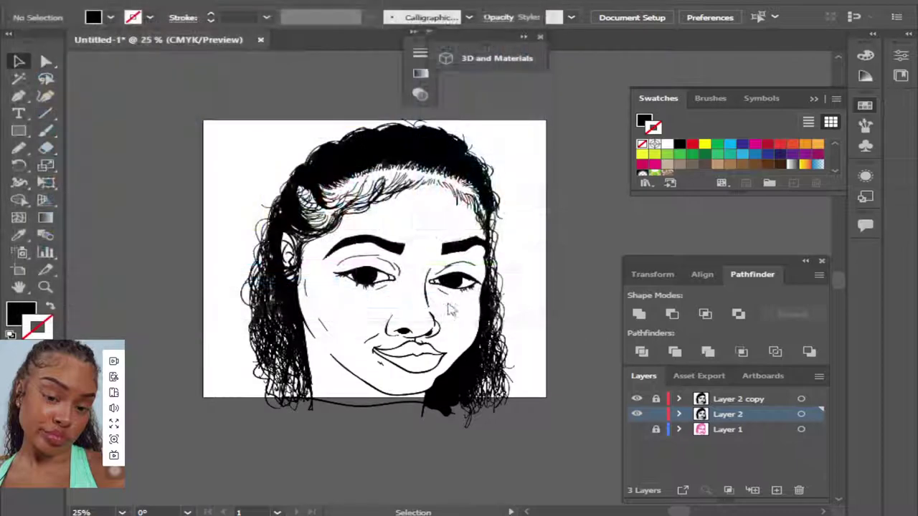
Arrange the skin tones swatch panel and set an orange skin-tone fill with no stroke.
{"action": "left_click", "coordinate": [813, 99]}
{"action": "left_click_drag", "start_coordinate": [502, 218], "coordinate": [764, 39]}
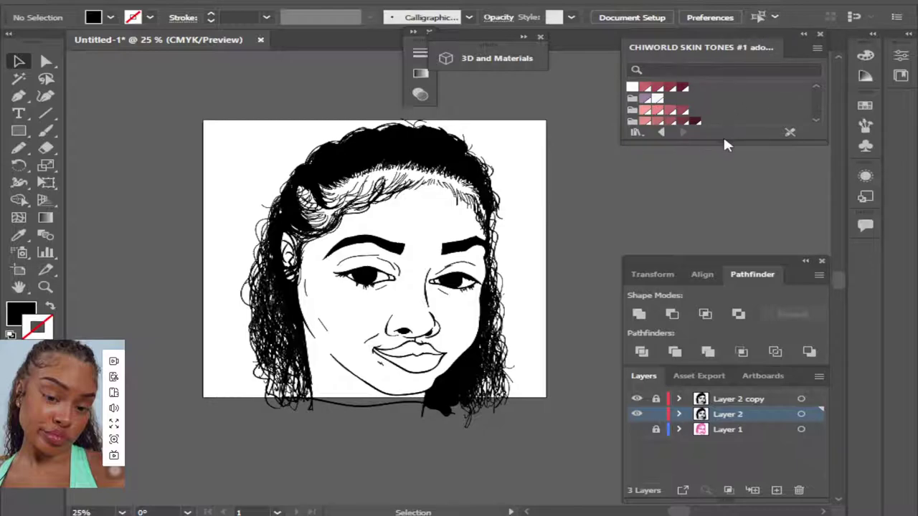
{"action": "left_click_drag", "start_coordinate": [723, 145], "coordinate": [736, 289]}
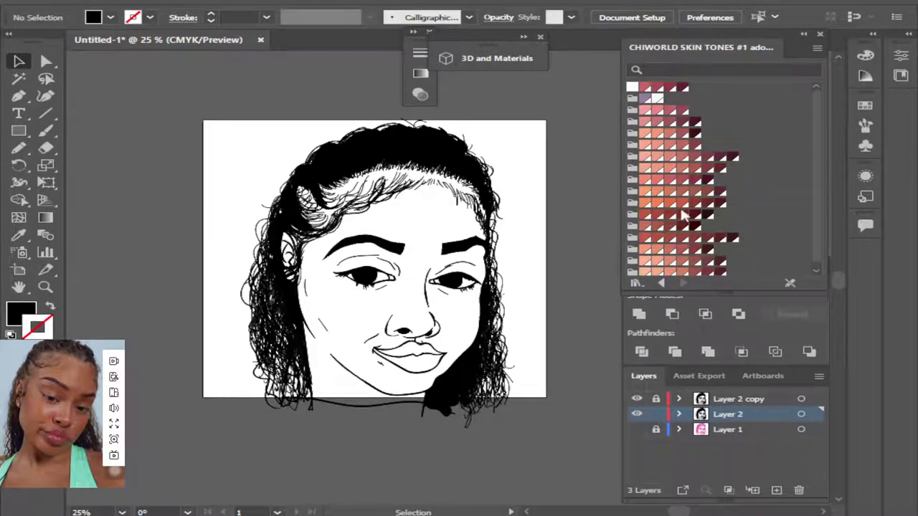
{"action": "left_click", "coordinate": [654, 203]}
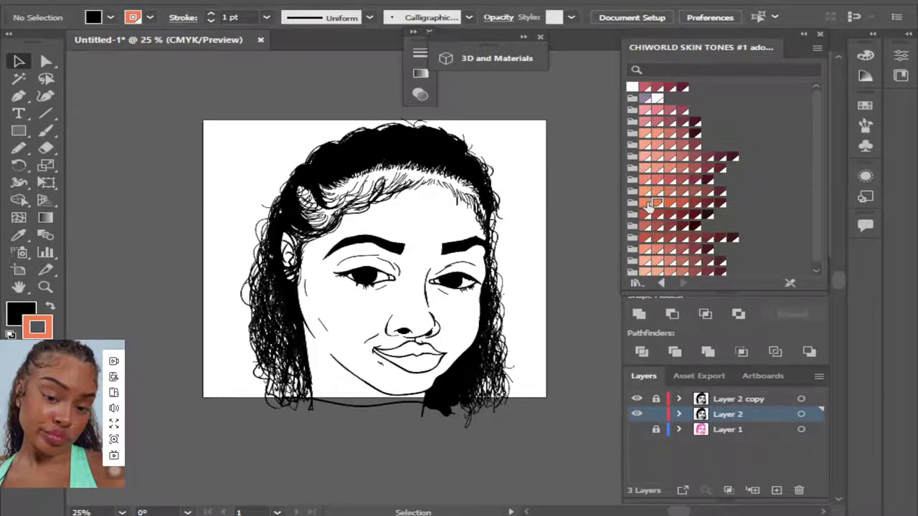
{"action": "left_click", "coordinate": [49, 308]}
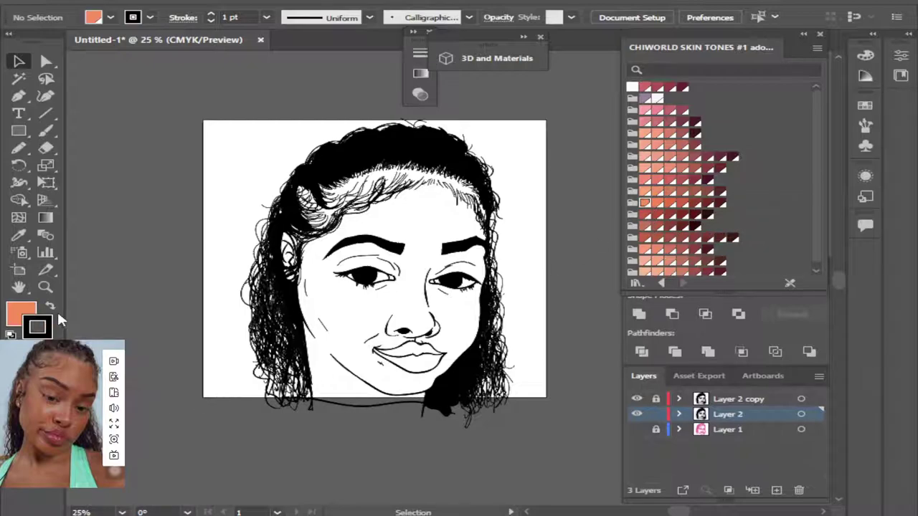
{"action": "key", "text": "slash"}
{"action": "left_click", "coordinate": [864, 55]}
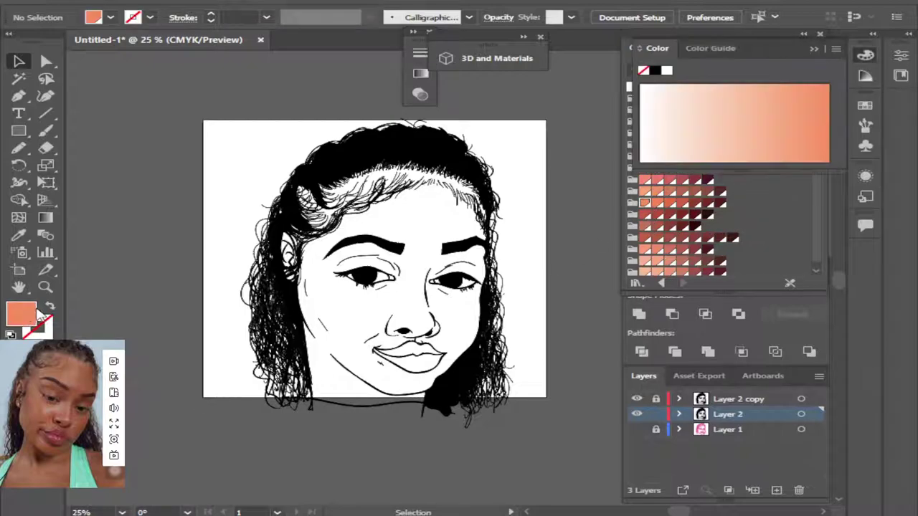
Draw an orange rectangle over the whole artboard, send it to back, and select all.
{"action": "left_click", "coordinate": [18, 131]}
{"action": "left_click_drag", "start_coordinate": [203, 103], "coordinate": [479, 307]}
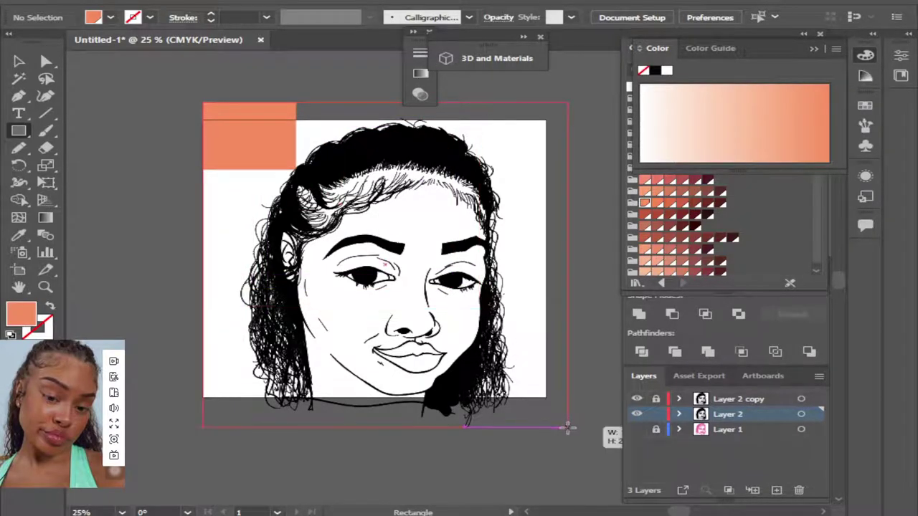
{"action": "left_click_drag", "start_coordinate": [554, 413], "coordinate": [569, 427]}
{"action": "right_click", "coordinate": [539, 385]}
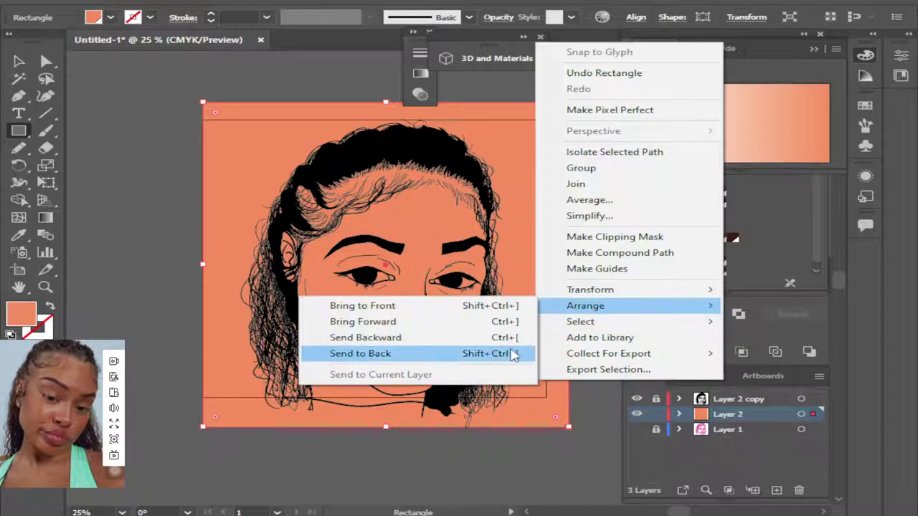
{"action": "left_click", "coordinate": [511, 353]}
{"action": "left_click", "coordinate": [25, 63]}
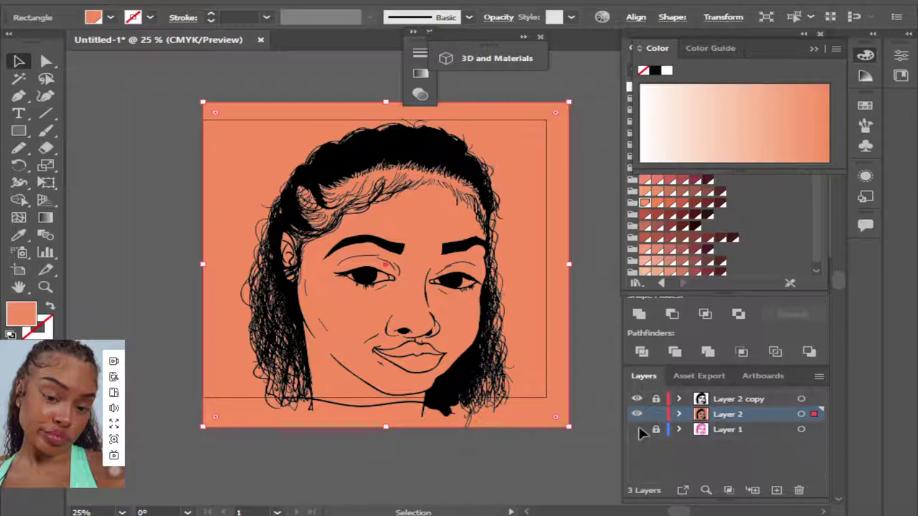
{"action": "key", "text": "ctrl+a"}
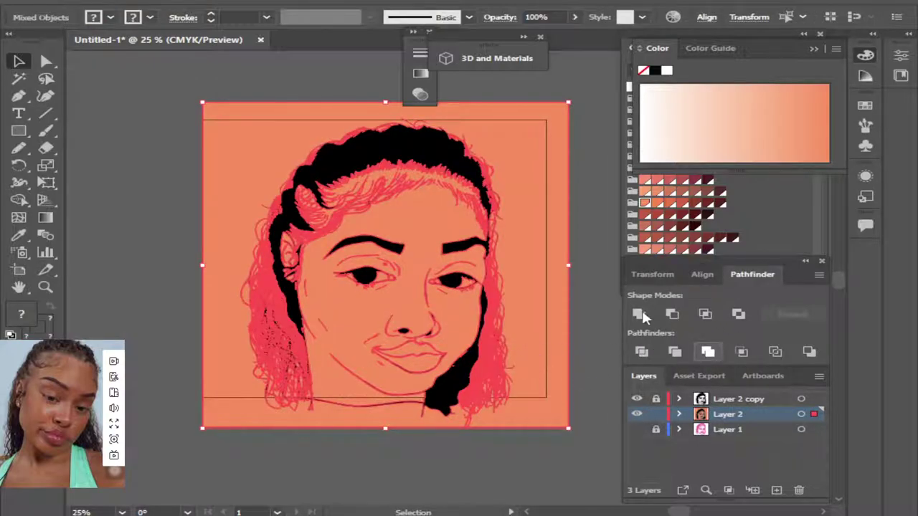
Isolate the merged group and delete the outer orange background piece.
{"action": "right_click", "coordinate": [539, 320]}
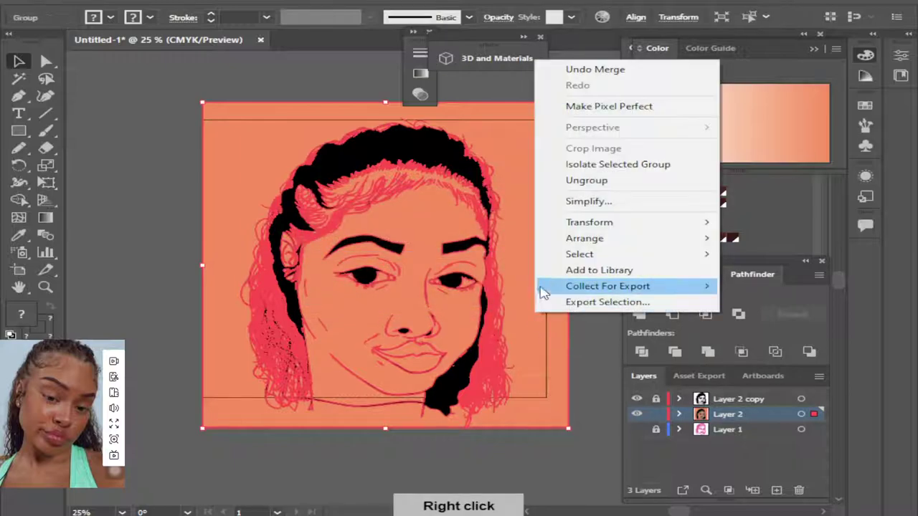
{"action": "left_click", "coordinate": [574, 163]}
{"action": "left_click", "coordinate": [526, 284]}
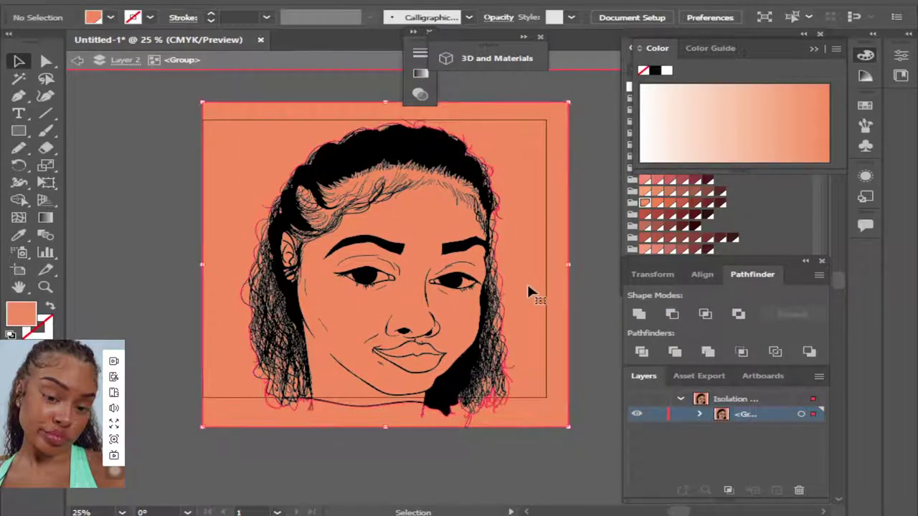
{"action": "key", "text": "BackSpace"}
Expand the group in the Layers panel and scroll through its contents.
{"action": "left_click", "coordinate": [698, 414]}
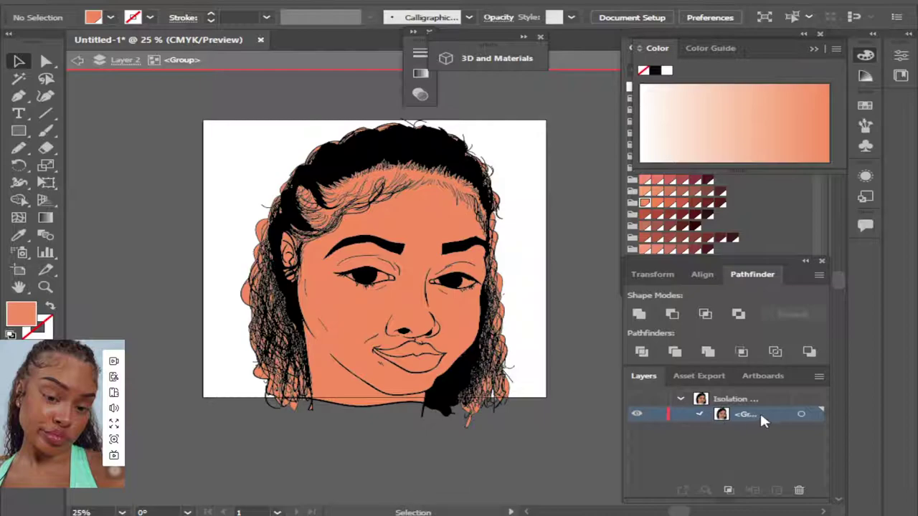
{"action": "left_click_drag", "start_coordinate": [819, 414], "coordinate": [819, 446]}
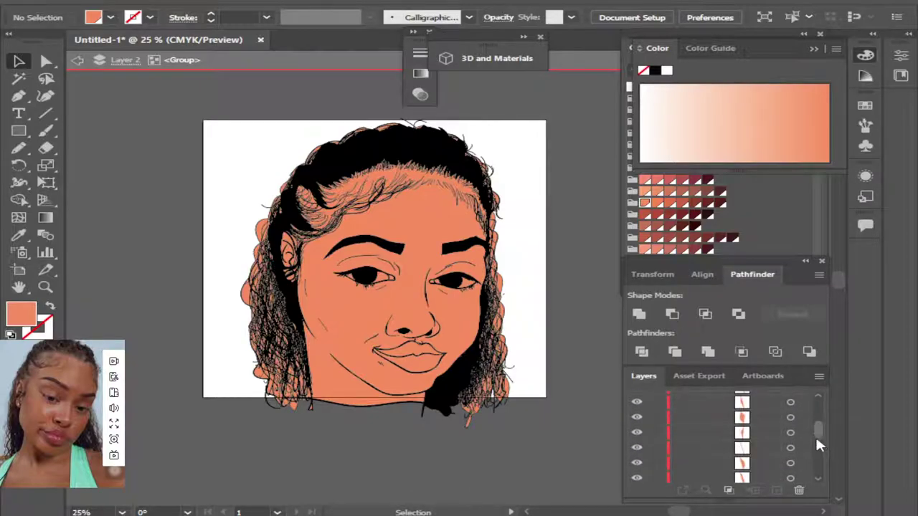
{"action": "scroll", "coordinate": [815, 434], "scroll_direction": "up", "scroll_amount": 3}
{"action": "scroll", "coordinate": [808, 433], "scroll_direction": "up", "scroll_amount": 3}
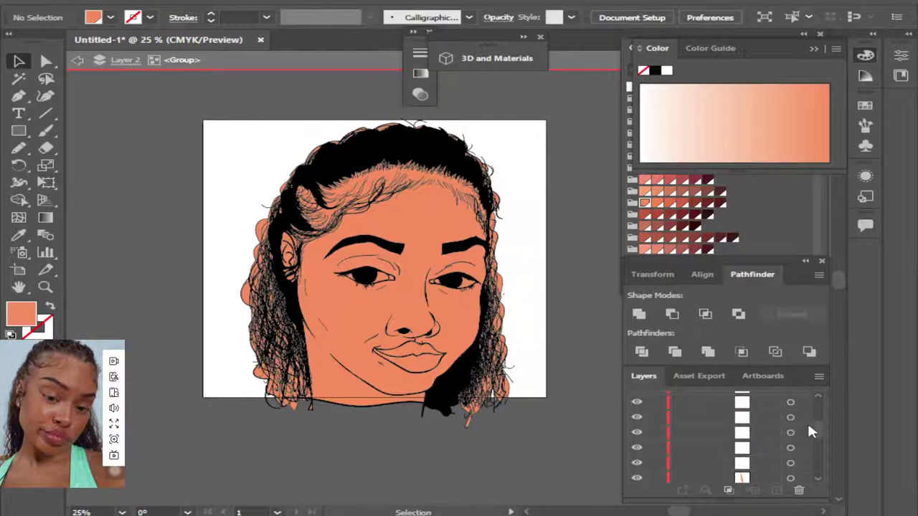
{"action": "scroll", "coordinate": [808, 431], "scroll_direction": "up", "scroll_amount": 2}
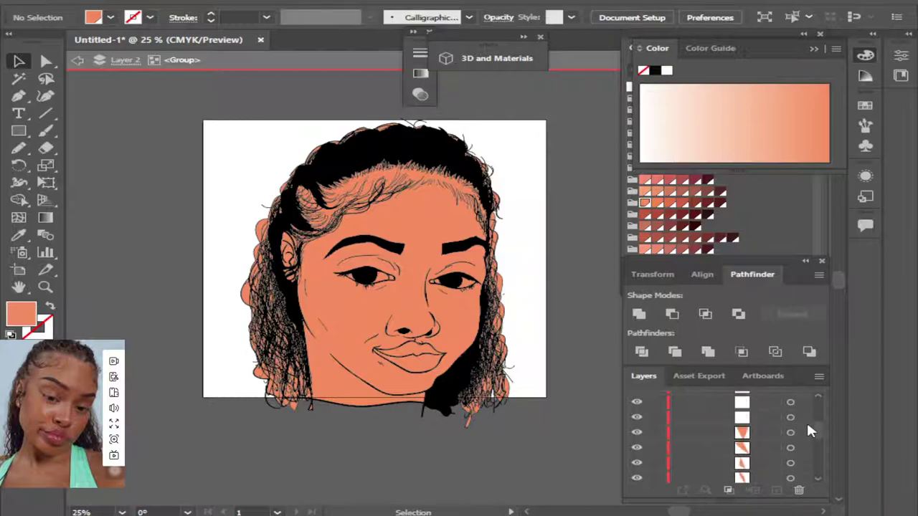
{"action": "scroll", "coordinate": [809, 430], "scroll_direction": "up", "scroll_amount": 2}
{"action": "scroll", "coordinate": [809, 430], "scroll_direction": "up", "scroll_amount": 2}
{"action": "scroll", "coordinate": [808, 430], "scroll_direction": "up", "scroll_amount": 2}
{"action": "scroll", "coordinate": [807, 425], "scroll_direction": "up", "scroll_amount": 2}
{"action": "scroll", "coordinate": [807, 425], "scroll_direction": "up", "scroll_amount": 2}
{"action": "scroll", "coordinate": [807, 425], "scroll_direction": "up", "scroll_amount": 2}
{"action": "scroll", "coordinate": [807, 425], "scroll_direction": "up", "scroll_amount": 2}
{"action": "scroll", "coordinate": [806, 419], "scroll_direction": "up", "scroll_amount": 2}
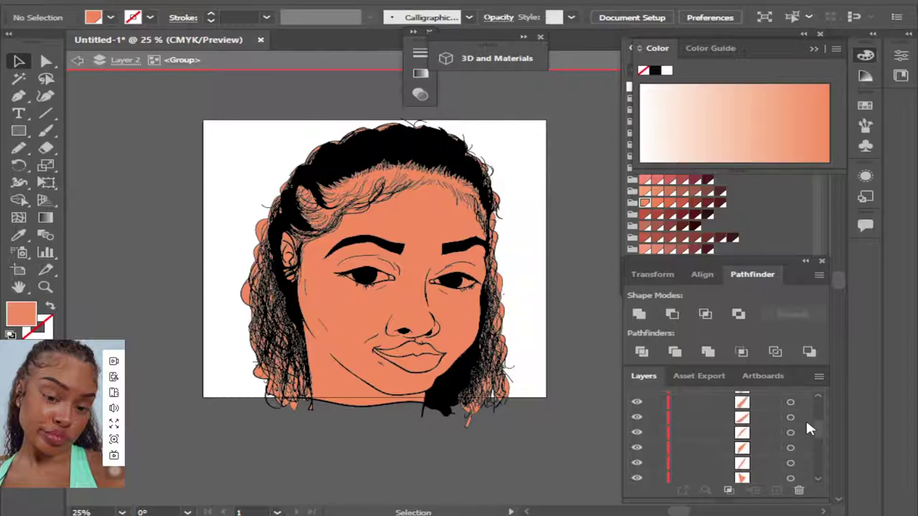
{"action": "scroll", "coordinate": [805, 418], "scroll_direction": "up", "scroll_amount": 2}
{"action": "scroll", "coordinate": [805, 418], "scroll_direction": "up", "scroll_amount": 2}
{"action": "scroll", "coordinate": [805, 418], "scroll_direction": "up", "scroll_amount": 2}
{"action": "scroll", "coordinate": [805, 418], "scroll_direction": "up", "scroll_amount": 2}
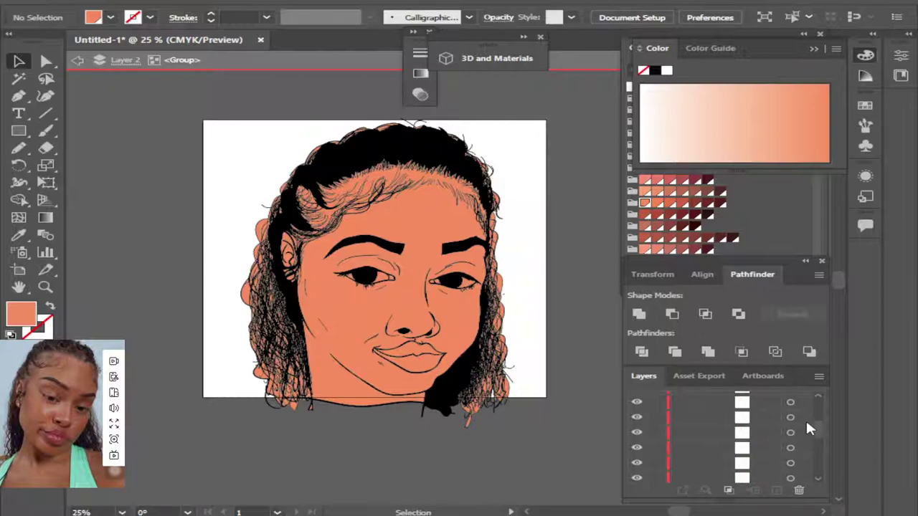
{"action": "scroll", "coordinate": [805, 418], "scroll_direction": "up", "scroll_amount": 2}
{"action": "scroll", "coordinate": [805, 418], "scroll_direction": "up", "scroll_amount": 2}
{"action": "scroll", "coordinate": [805, 418], "scroll_direction": "up", "scroll_amount": 2}
{"action": "scroll", "coordinate": [807, 427], "scroll_direction": "up", "scroll_amount": 2}
{"action": "scroll", "coordinate": [807, 427], "scroll_direction": "up", "scroll_amount": 2}
{"action": "scroll", "coordinate": [807, 428], "scroll_direction": "up", "scroll_amount": 2}
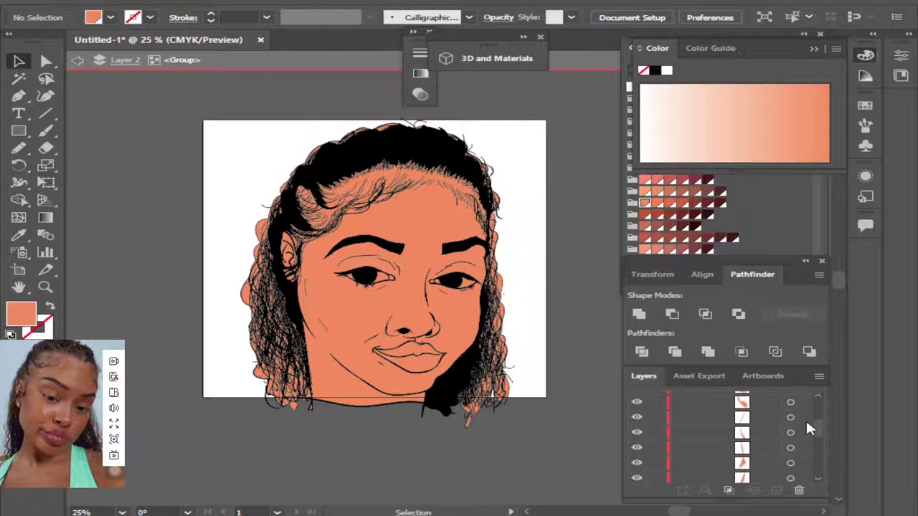
{"action": "scroll", "coordinate": [807, 428], "scroll_direction": "up", "scroll_amount": 1}
{"action": "scroll", "coordinate": [807, 428], "scroll_direction": "up", "scroll_amount": 2}
{"action": "scroll", "coordinate": [807, 428], "scroll_direction": "up", "scroll_amount": 2}
{"action": "scroll", "coordinate": [807, 428], "scroll_direction": "up", "scroll_amount": 2}
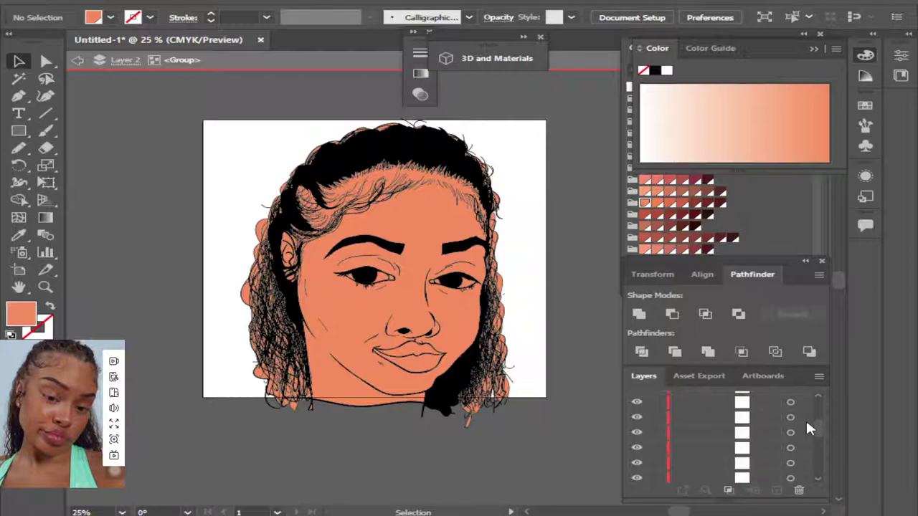
{"action": "scroll", "coordinate": [807, 428], "scroll_direction": "up", "scroll_amount": 1}
{"action": "scroll", "coordinate": [807, 428], "scroll_direction": "up", "scroll_amount": 2}
{"action": "scroll", "coordinate": [807, 428], "scroll_direction": "up", "scroll_amount": 2}
{"action": "scroll", "coordinate": [807, 427], "scroll_direction": "up", "scroll_amount": 1}
{"action": "scroll", "coordinate": [808, 427], "scroll_direction": "up", "scroll_amount": 2}
{"action": "scroll", "coordinate": [807, 427], "scroll_direction": "up", "scroll_amount": 2}
{"action": "scroll", "coordinate": [807, 425], "scroll_direction": "up", "scroll_amount": 2}
{"action": "scroll", "coordinate": [807, 425], "scroll_direction": "up", "scroll_amount": 1}
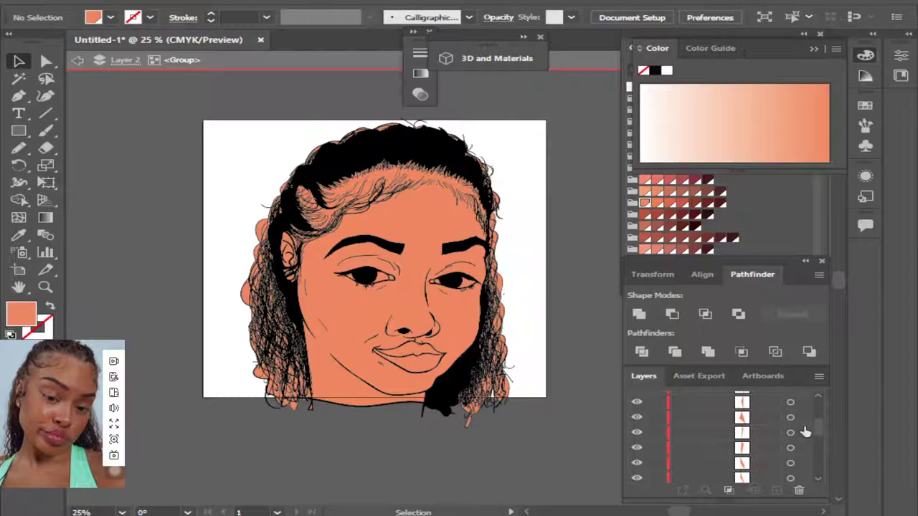
{"action": "scroll", "coordinate": [815, 425], "scroll_direction": "up", "scroll_amount": 2}
{"action": "scroll", "coordinate": [816, 422], "scroll_direction": "up", "scroll_amount": 1}
Isolate the right-side hair group of the portrait for editing.
{"action": "scroll", "coordinate": [815, 421], "scroll_direction": "up", "scroll_amount": 2}
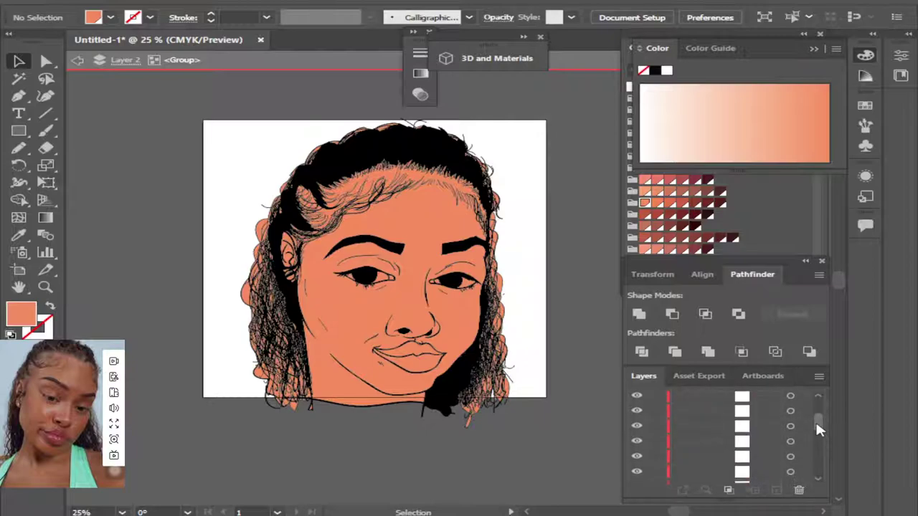
{"action": "left_click_drag", "start_coordinate": [819, 429], "coordinate": [813, 413]}
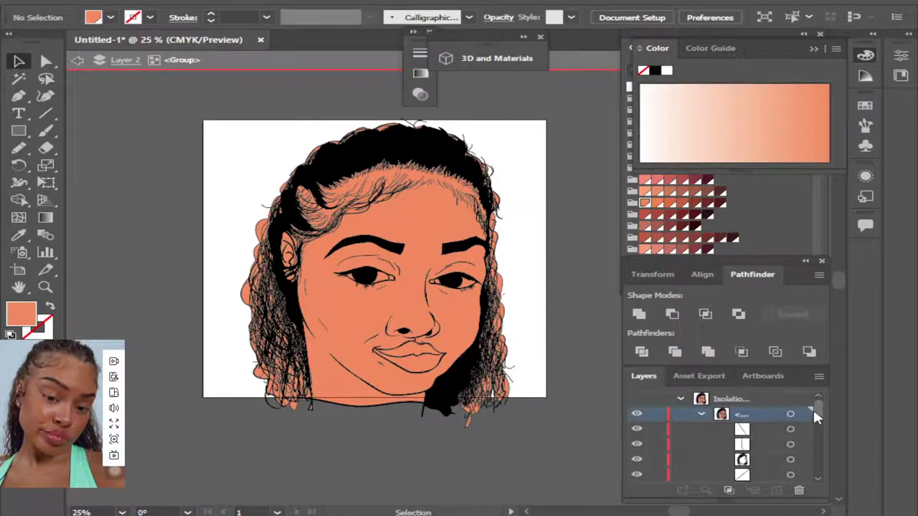
{"action": "scroll", "coordinate": [807, 433], "scroll_direction": "down", "scroll_amount": 3}
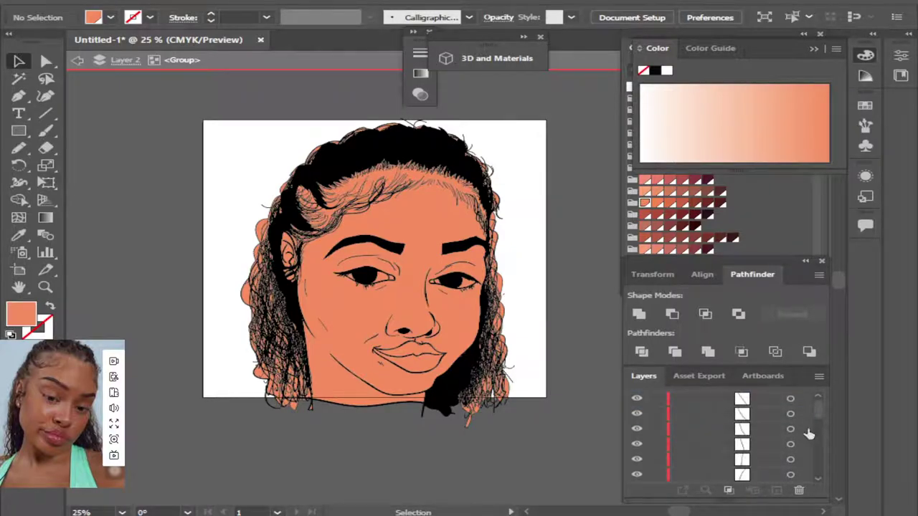
{"action": "scroll", "coordinate": [808, 433], "scroll_direction": "down", "scroll_amount": 2}
{"action": "scroll", "coordinate": [808, 433], "scroll_direction": "down", "scroll_amount": 2}
{"action": "scroll", "coordinate": [808, 433], "scroll_direction": "down", "scroll_amount": 2}
{"action": "scroll", "coordinate": [808, 436], "scroll_direction": "down", "scroll_amount": 2}
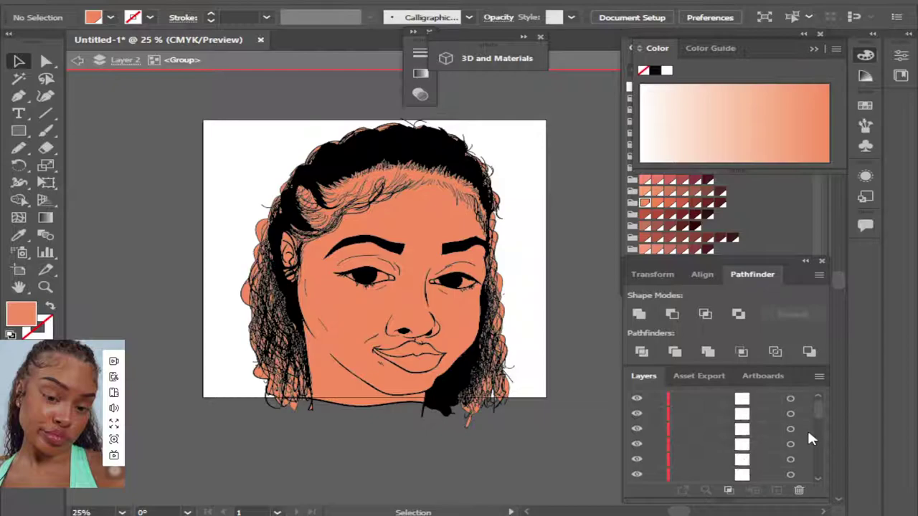
{"action": "scroll", "coordinate": [808, 437], "scroll_direction": "down", "scroll_amount": 2}
{"action": "scroll", "coordinate": [809, 438], "scroll_direction": "down", "scroll_amount": 2}
{"action": "scroll", "coordinate": [809, 439], "scroll_direction": "down", "scroll_amount": 2}
{"action": "scroll", "coordinate": [810, 439], "scroll_direction": "down", "scroll_amount": 2}
{"action": "scroll", "coordinate": [810, 440], "scroll_direction": "down", "scroll_amount": 2}
{"action": "scroll", "coordinate": [810, 439], "scroll_direction": "down", "scroll_amount": 2}
{"action": "scroll", "coordinate": [809, 438], "scroll_direction": "down", "scroll_amount": 2}
{"action": "scroll", "coordinate": [808, 438], "scroll_direction": "down", "scroll_amount": 2}
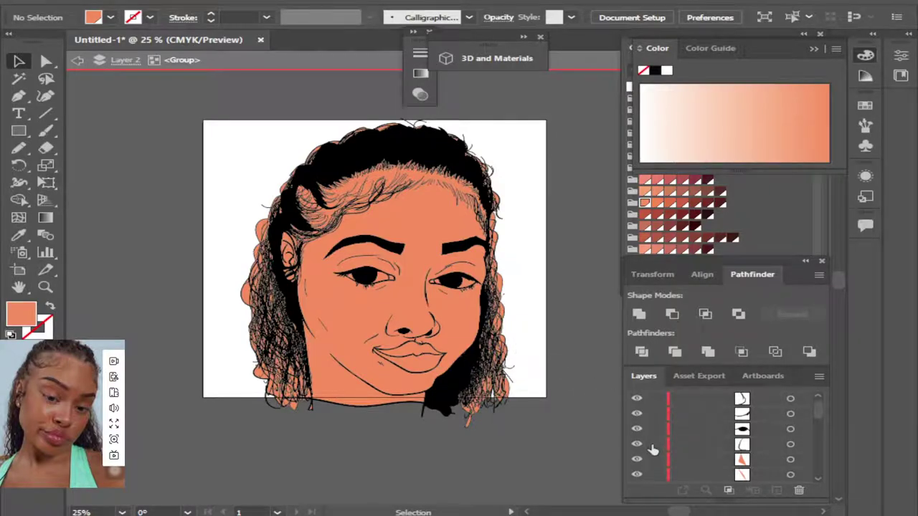
{"action": "mouse_move", "coordinate": [652, 448]}
{"action": "left_mouse_down"}
{"action": "mouse_move", "coordinate": [674, 388]}
{"action": "mouse_move", "coordinate": [660, 430]}
{"action": "left_mouse_up"}
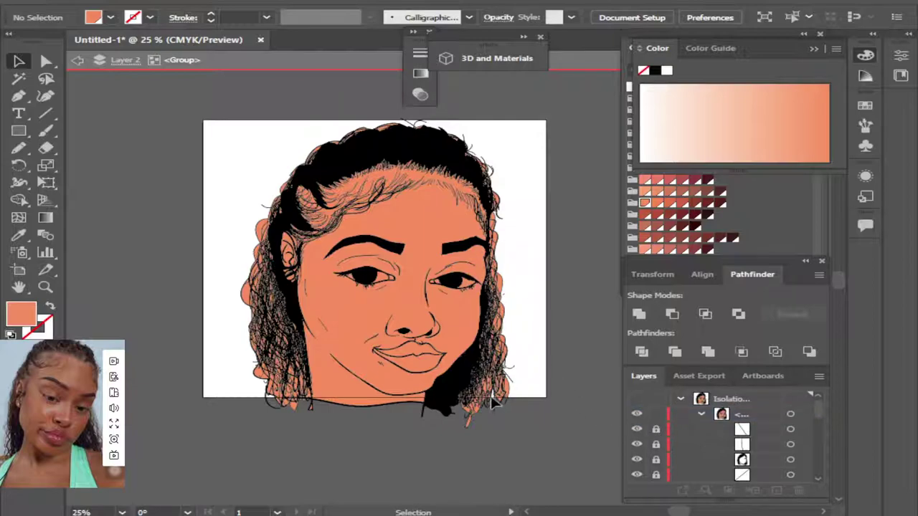
{"action": "left_click_drag", "start_coordinate": [492, 409], "coordinate": [612, 441]}
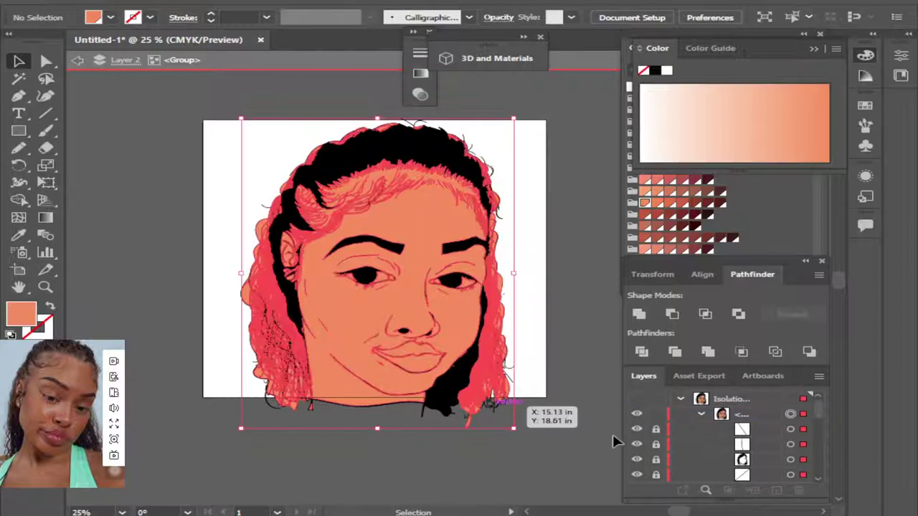
{"action": "left_click", "coordinate": [577, 409]}
{"action": "left_click_drag", "start_coordinate": [534, 322], "coordinate": [491, 401]}
{"action": "right_click", "coordinate": [494, 384]}
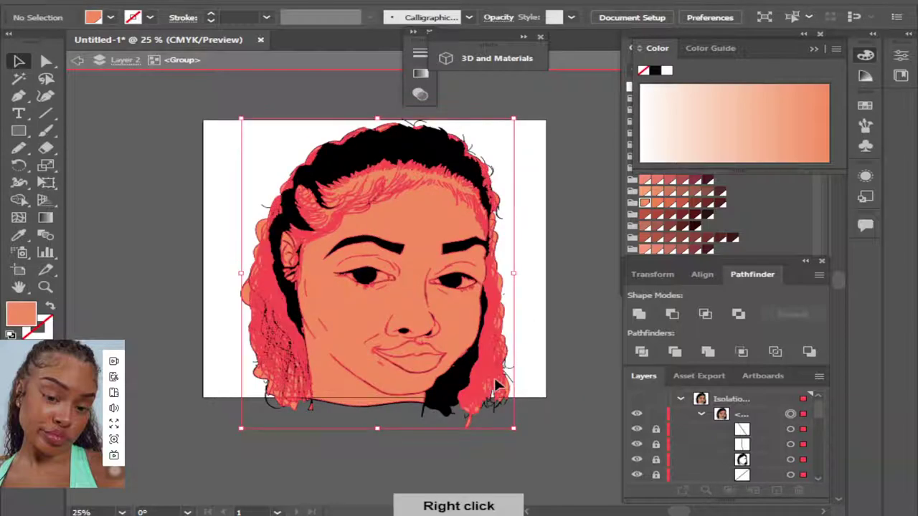
{"action": "right_click", "coordinate": [486, 311]}
{"action": "right_click", "coordinate": [478, 321]}
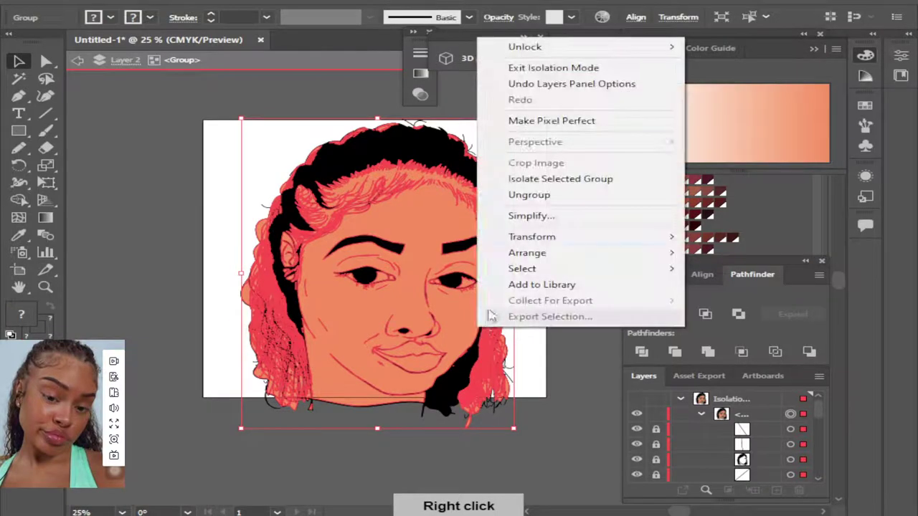
{"action": "left_click", "coordinate": [561, 182]}
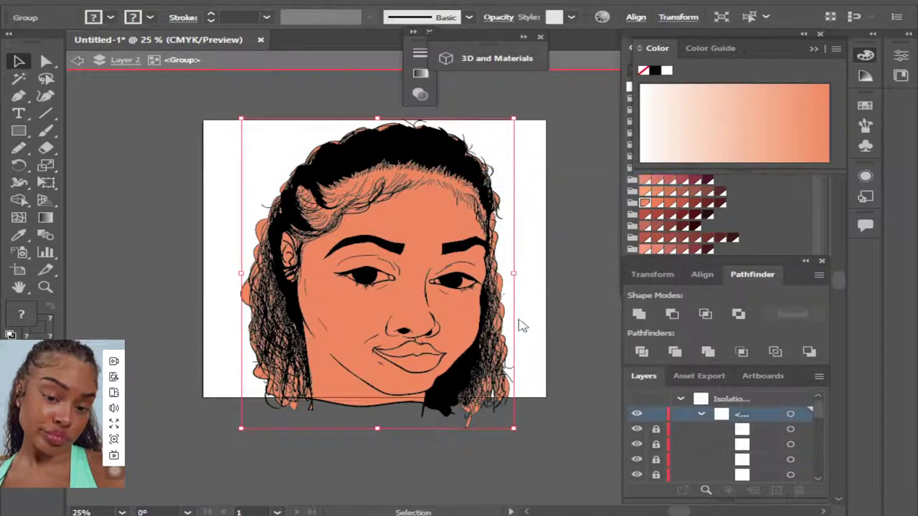
{"action": "left_click", "coordinate": [549, 327]}
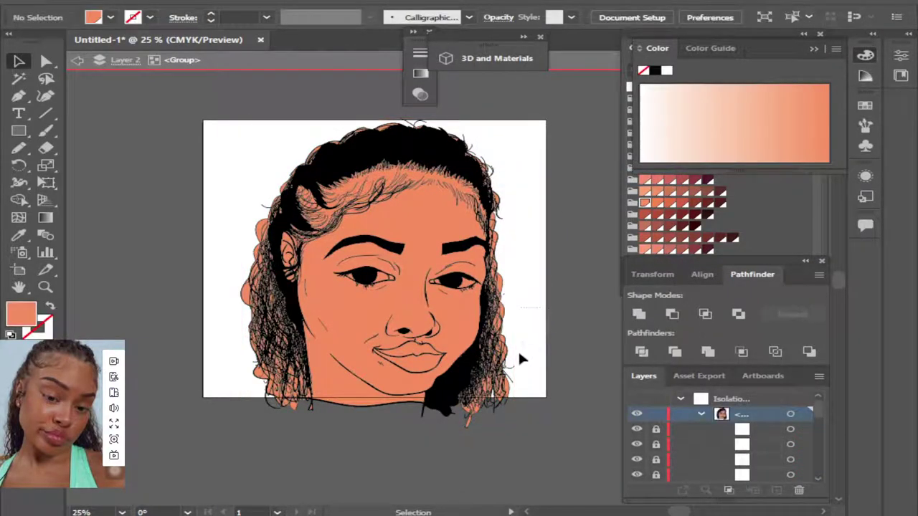
Delete the stray orange strands and pieces around the lower right hair and its edge.
{"action": "left_click_drag", "start_coordinate": [490, 410], "coordinate": [516, 402]}
{"action": "key", "text": "BackSpace"}
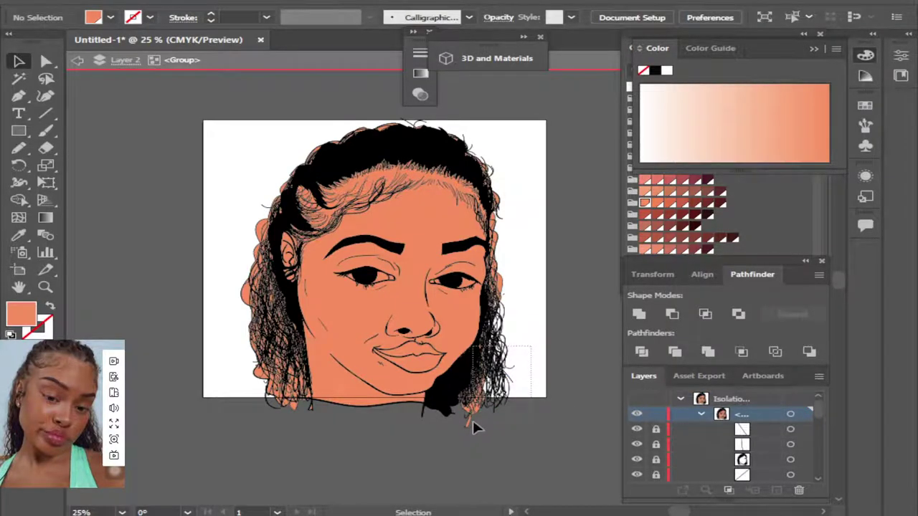
{"action": "mouse_move", "coordinate": [473, 420]}
{"action": "left_mouse_down"}
{"action": "mouse_move", "coordinate": [486, 416]}
{"action": "mouse_move", "coordinate": [456, 368]}
{"action": "mouse_move", "coordinate": [470, 370]}
{"action": "left_mouse_up"}
{"action": "key", "text": "BackSpace"}
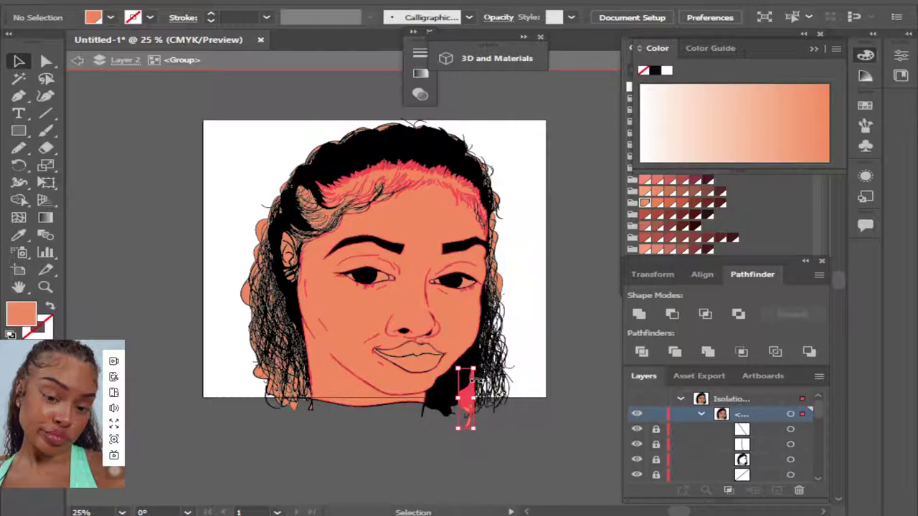
{"action": "left_click", "coordinate": [505, 435]}
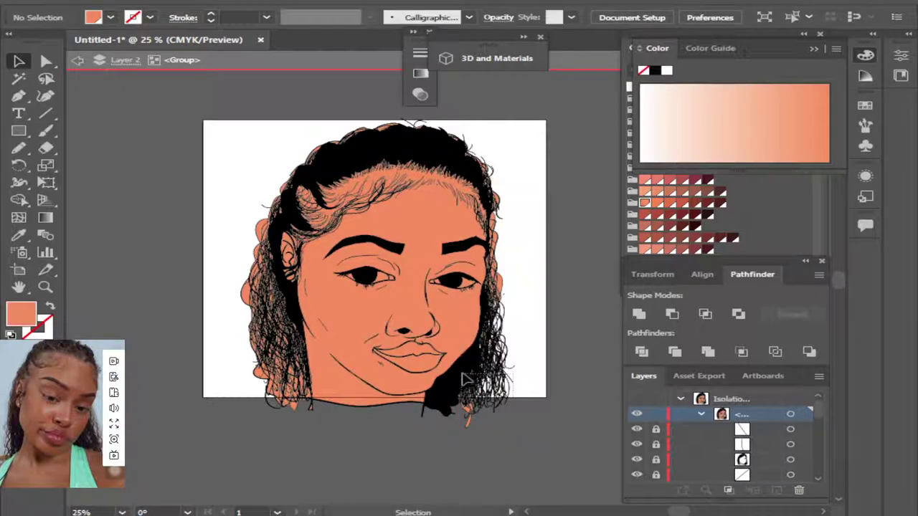
{"action": "mouse_move", "coordinate": [461, 386]}
{"action": "left_mouse_down"}
{"action": "mouse_move", "coordinate": [480, 393]}
{"action": "mouse_move", "coordinate": [511, 439]}
{"action": "left_mouse_up"}
{"action": "key", "text": "BackSpace"}
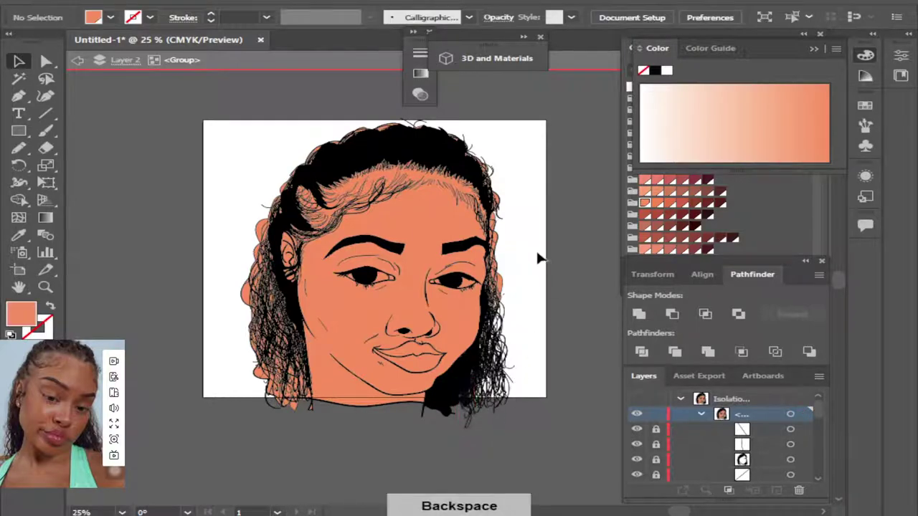
{"action": "mouse_move", "coordinate": [528, 251]}
{"action": "left_mouse_down"}
{"action": "mouse_move", "coordinate": [494, 321]}
{"action": "mouse_move", "coordinate": [505, 314]}
{"action": "left_mouse_up"}
{"action": "key", "text": "BackSpace"}
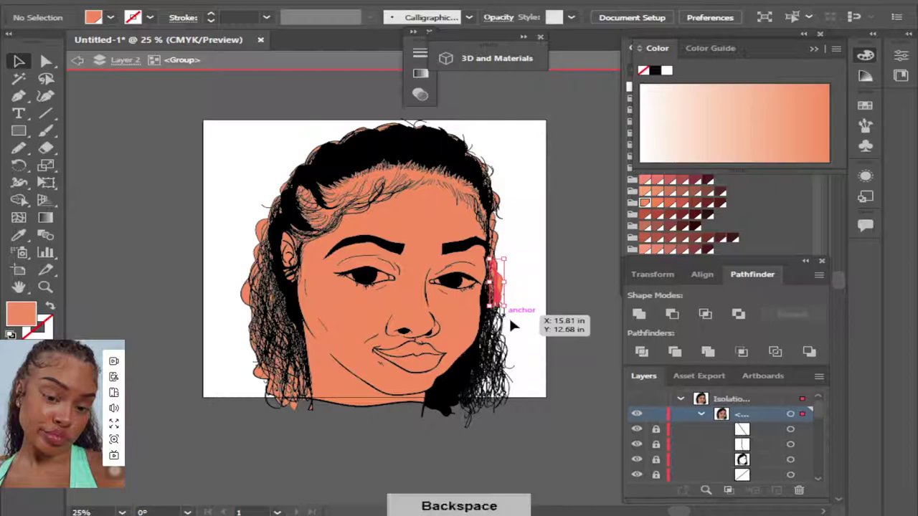
Zoom in and delete stray orange bits beside the lower right hair and right jaw.
{"action": "key", "text": "ctrl+plus"}
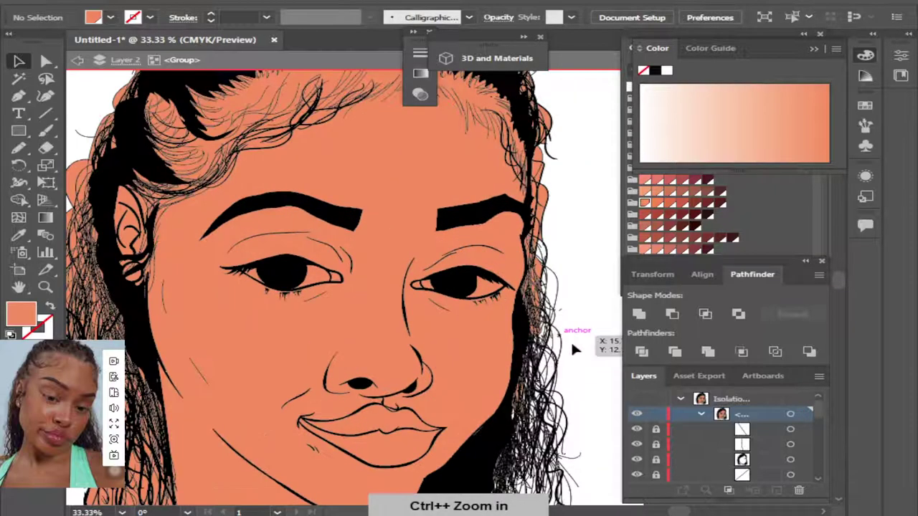
{"action": "mouse_move", "coordinate": [582, 370]}
{"action": "left_mouse_down"}
{"action": "mouse_move", "coordinate": [515, 450]}
{"action": "mouse_move", "coordinate": [547, 442]}
{"action": "left_mouse_up"}
{"action": "key", "text": "BackSpace"}
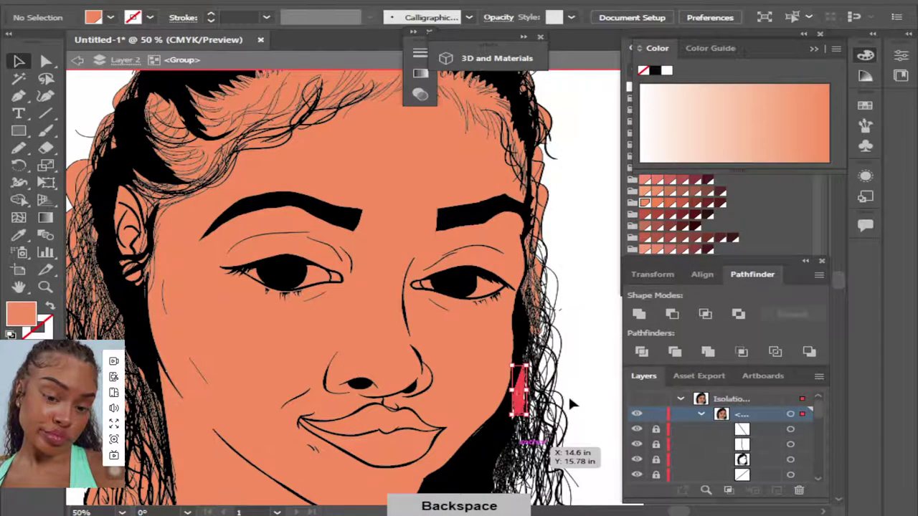
{"action": "scroll", "coordinate": [836, 287], "scroll_direction": "down", "scroll_amount": 3}
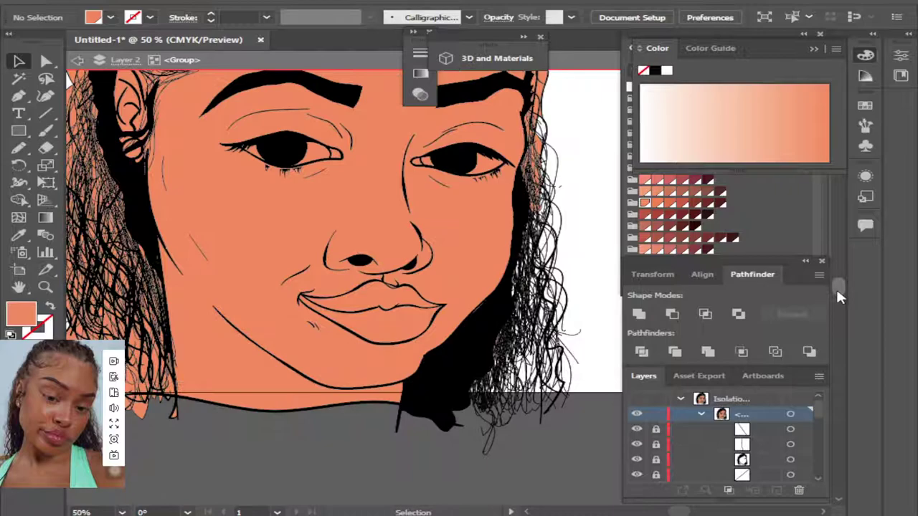
{"action": "mouse_move", "coordinate": [552, 285]}
{"action": "left_mouse_down"}
{"action": "mouse_move", "coordinate": [517, 335]}
{"action": "mouse_move", "coordinate": [521, 322]}
{"action": "left_mouse_up"}
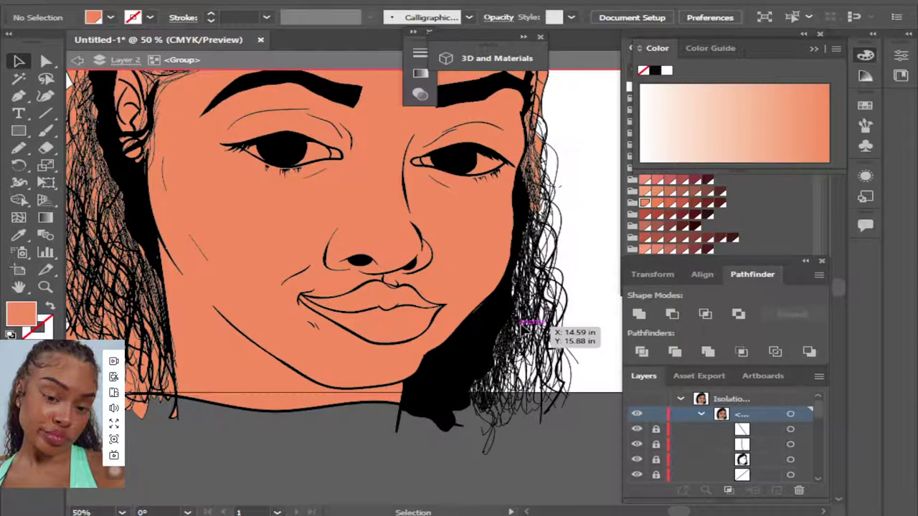
{"action": "key", "text": "BackSpace"}
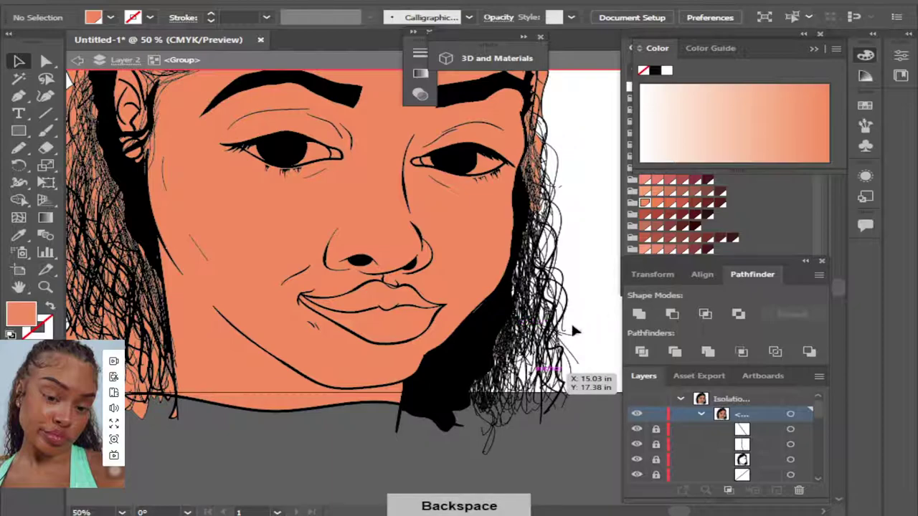
{"action": "left_click_drag", "start_coordinate": [584, 307], "coordinate": [507, 365]}
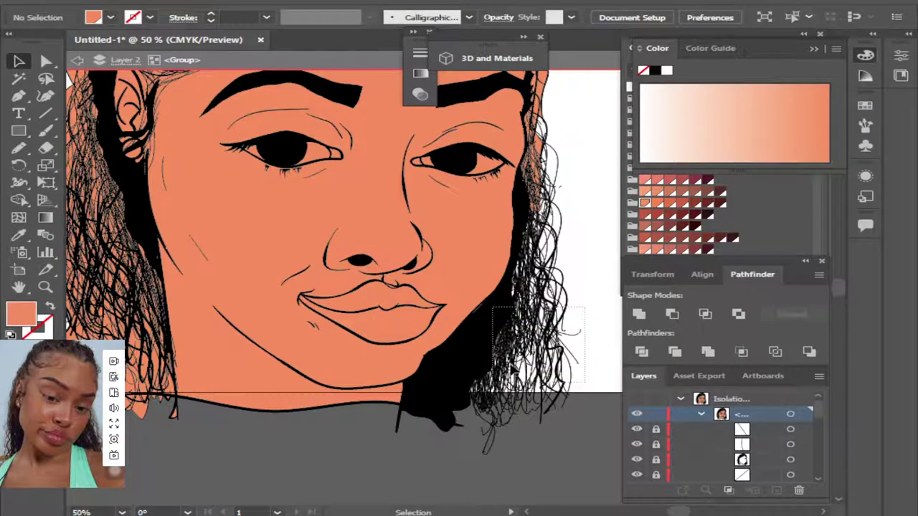
{"action": "key", "text": "BackSpace"}
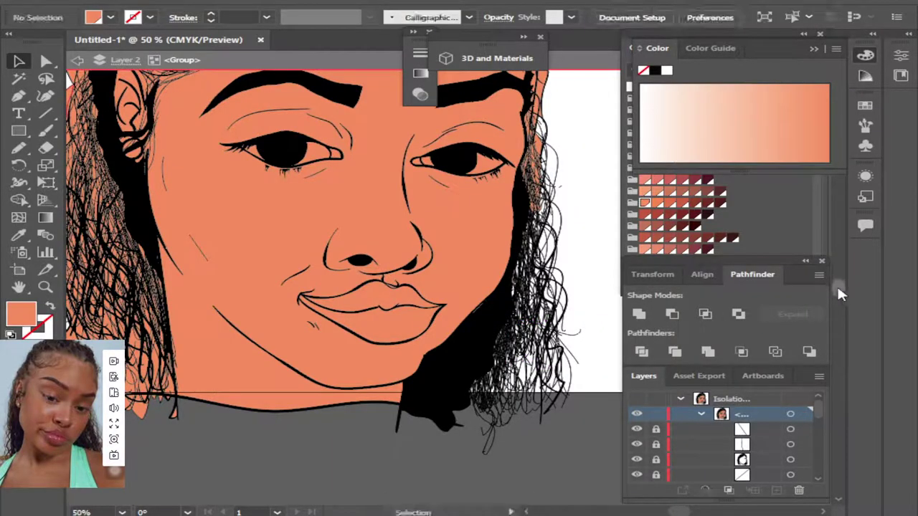
Delete remaining stray orange pieces beside the right cheek and right temple hair.
{"action": "left_click_drag", "start_coordinate": [838, 289], "coordinate": [839, 284]}
{"action": "mouse_move", "coordinate": [580, 337]}
{"action": "left_mouse_down"}
{"action": "mouse_move", "coordinate": [511, 382]}
{"action": "mouse_move", "coordinate": [521, 379]}
{"action": "left_mouse_up"}
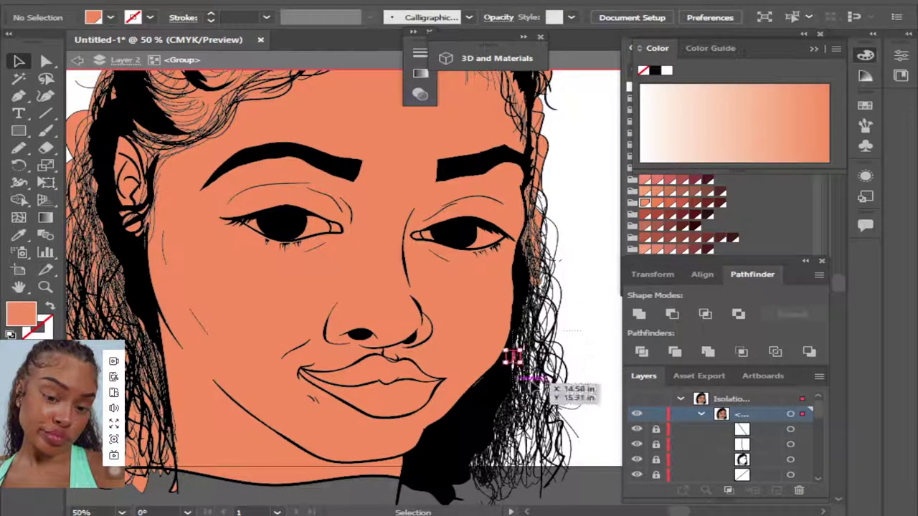
{"action": "key", "text": "BackSpace"}
{"action": "left_click_drag", "start_coordinate": [582, 239], "coordinate": [531, 302]}
{"action": "key", "text": "BackSpace"}
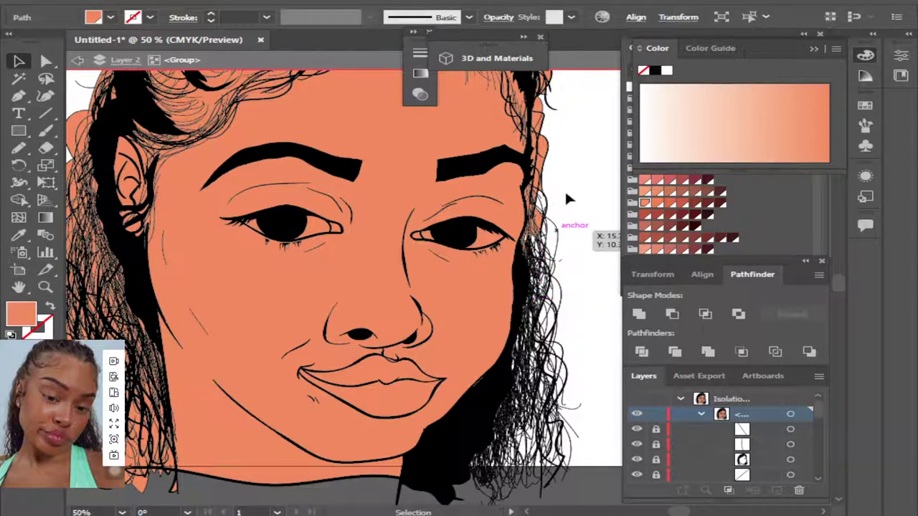
{"action": "left_click_drag", "start_coordinate": [565, 193], "coordinate": [542, 237]}
{"action": "key", "text": "BackSpace"}
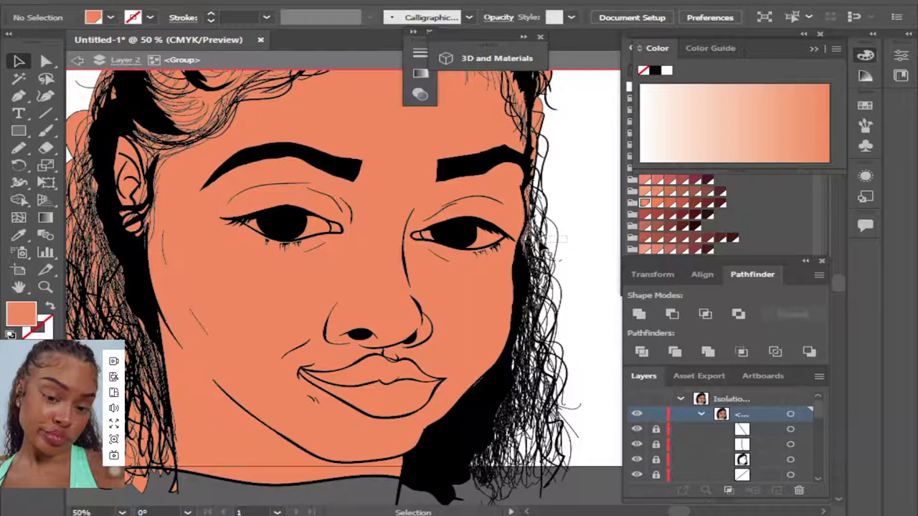
{"action": "key", "text": "BackSpace"}
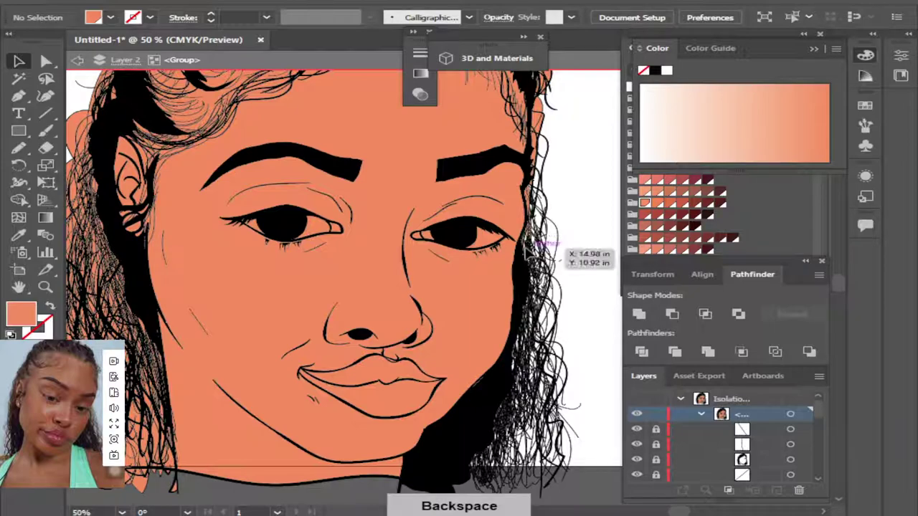
{"action": "key", "text": "BackSpace"}
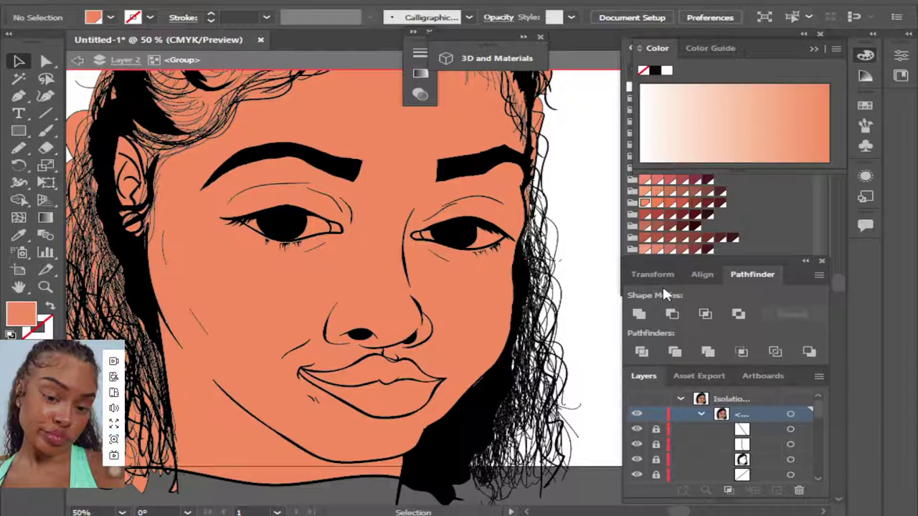
Delete the orange slivers beside the right hair and right temple.
{"action": "scroll", "coordinate": [838, 272], "scroll_direction": "up", "scroll_amount": 5}
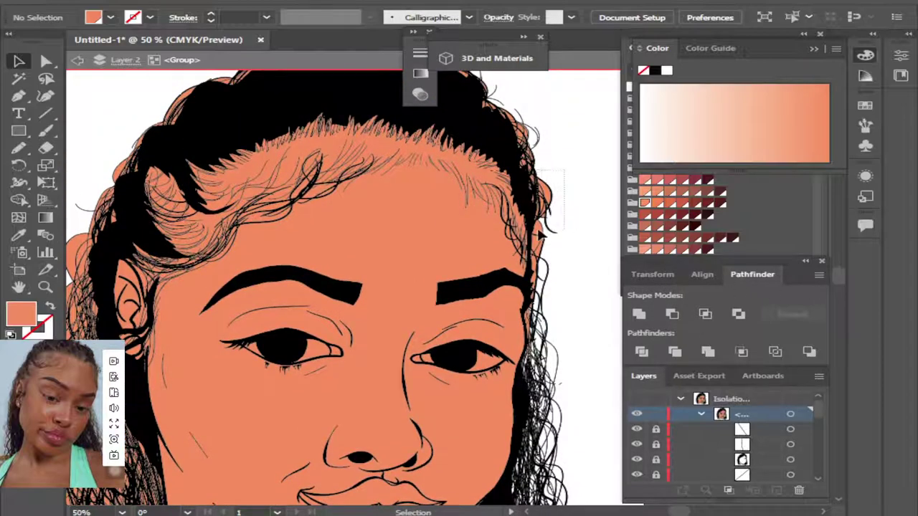
{"action": "left_click", "coordinate": [548, 215]}
{"action": "key", "text": "BackSpace"}
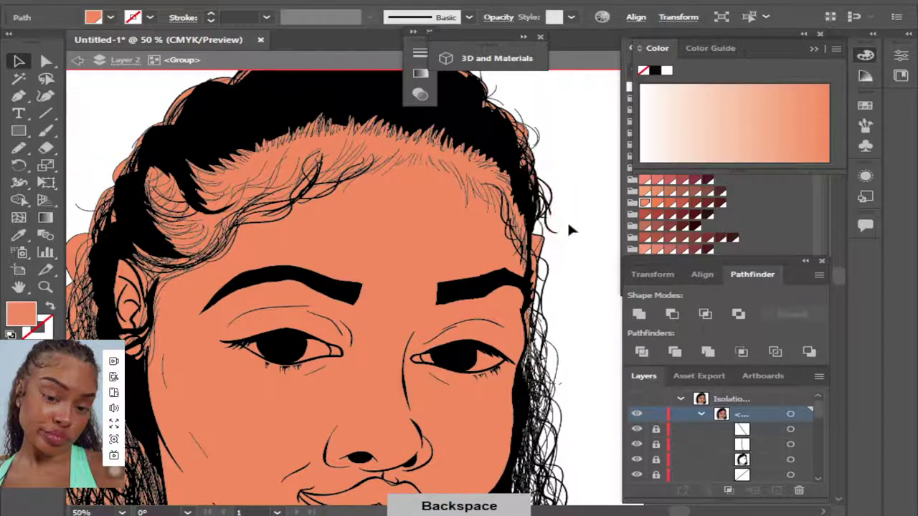
{"action": "key", "text": "p"}
{"action": "left_click", "coordinate": [534, 236]}
{"action": "key", "text": "BackSpace"}
{"action": "left_click", "coordinate": [546, 266]}
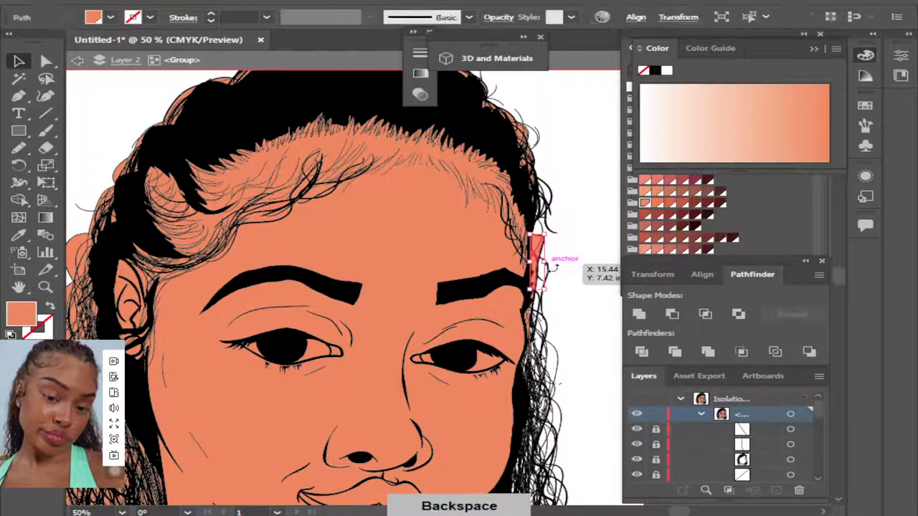
{"action": "key", "text": "BackSpace"}
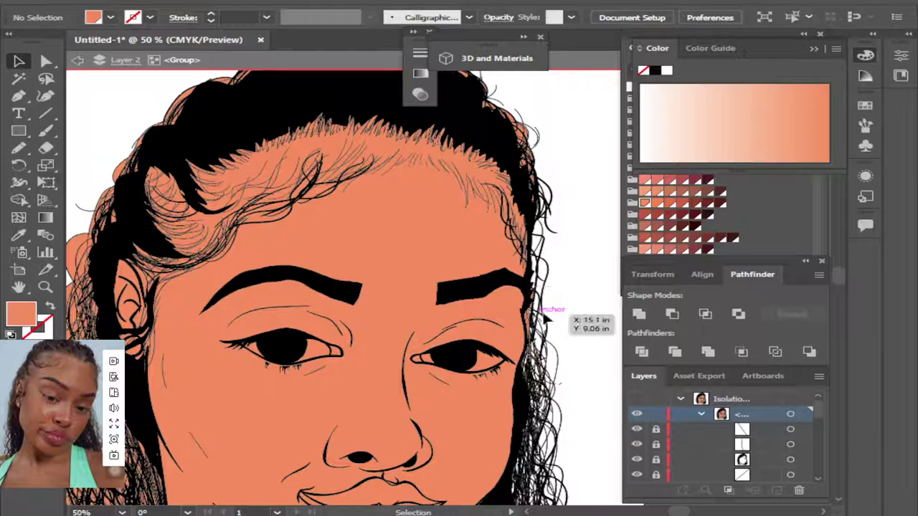
{"action": "mouse_move", "coordinate": [552, 285]}
{"action": "left_mouse_down"}
{"action": "mouse_move", "coordinate": [563, 271]}
{"action": "mouse_move", "coordinate": [552, 313]}
{"action": "mouse_move", "coordinate": [529, 333]}
{"action": "mouse_move", "coordinate": [536, 369]}
{"action": "left_mouse_up"}
{"action": "key", "text": "BackSpace"}
{"action": "key", "text": "BackSpace"}
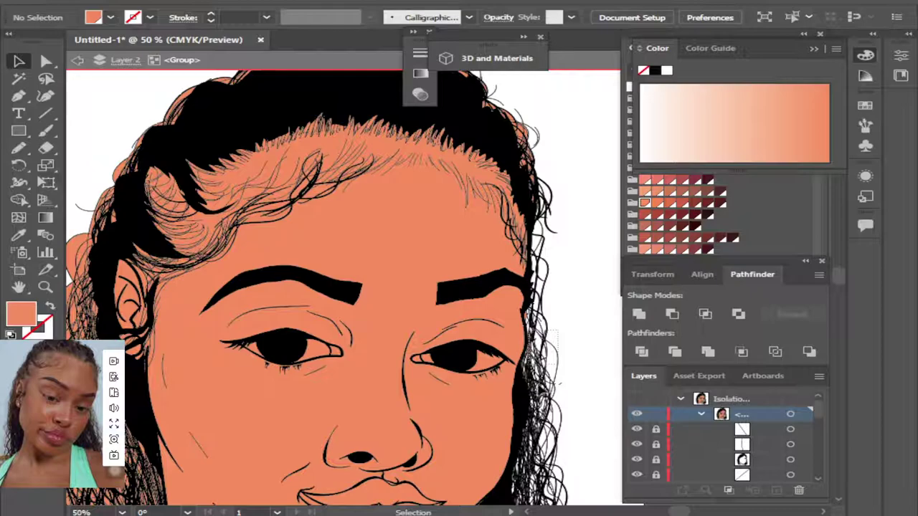
Delete the small stray orange pieces at the upper right of the hair.
{"action": "key", "text": "BackSpace"}
{"action": "scroll", "coordinate": [838, 279], "scroll_direction": "up", "scroll_amount": 5}
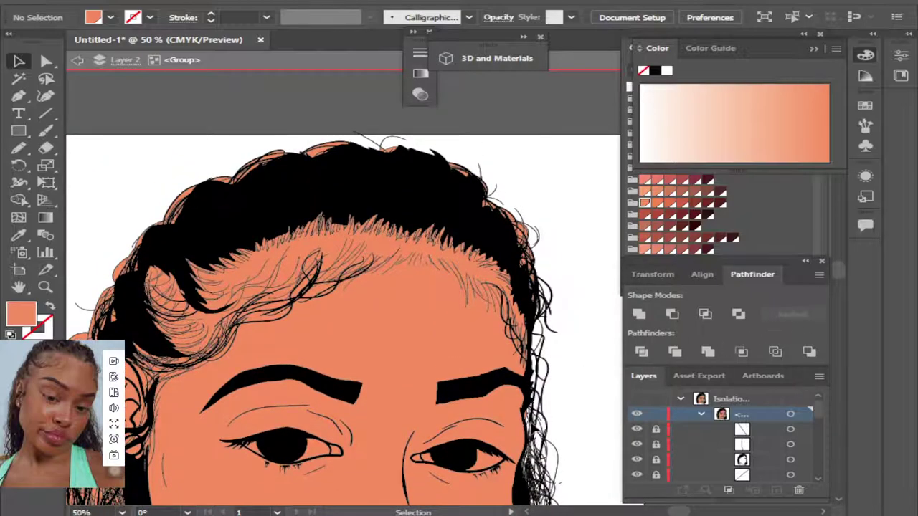
{"action": "key", "text": "BackSpace"}
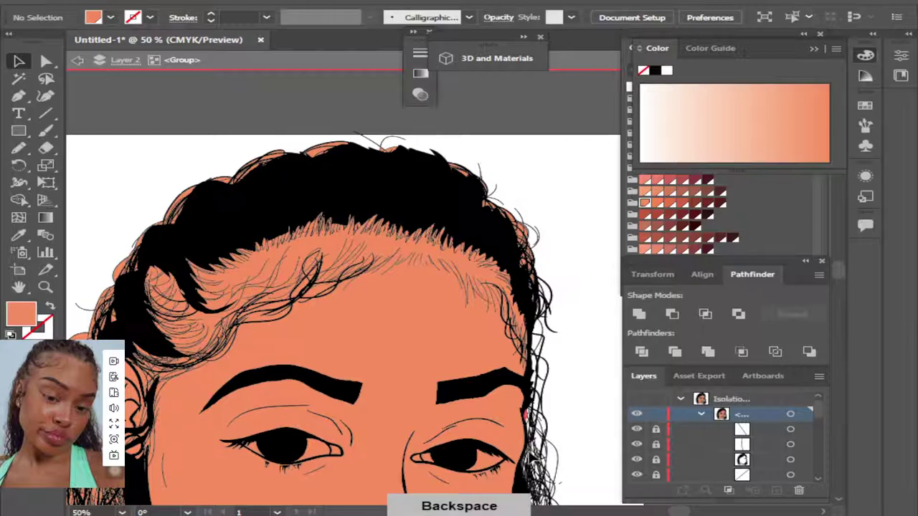
{"action": "key", "text": "BackSpace"}
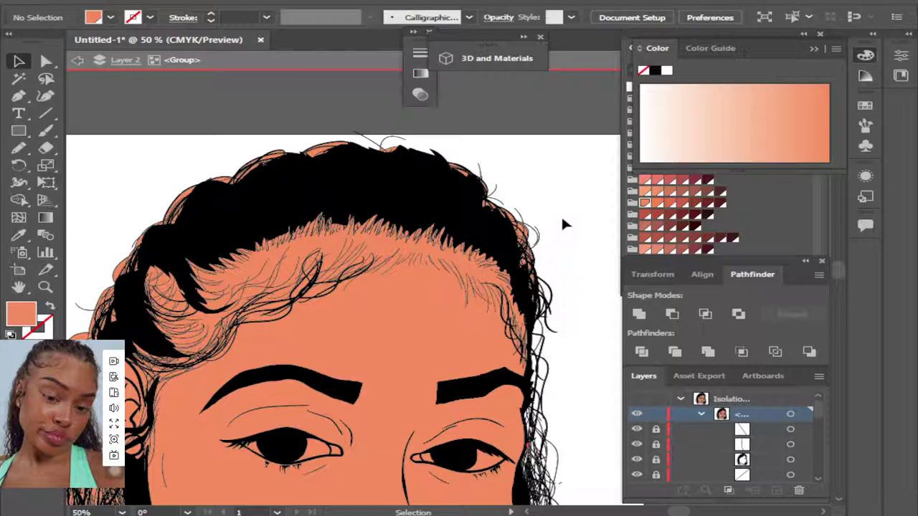
{"action": "left_click", "coordinate": [534, 287]}
{"action": "key", "text": "BackSpace"}
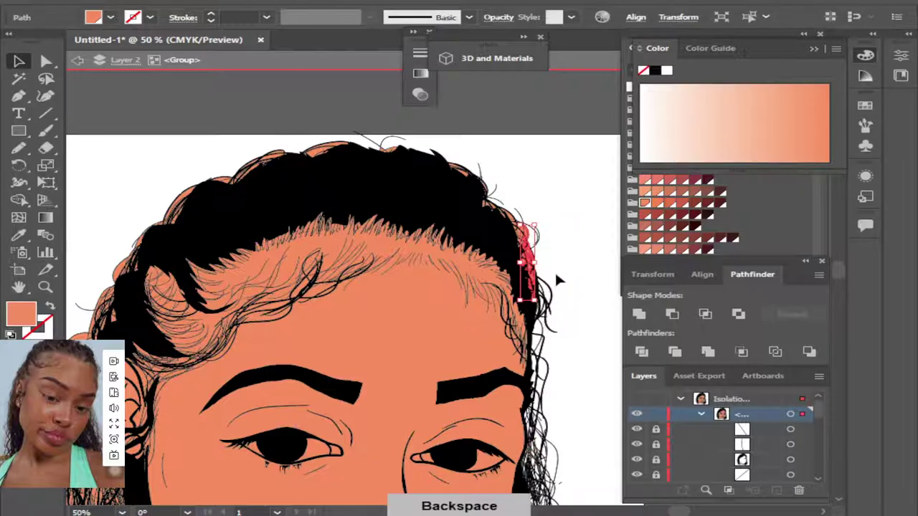
{"action": "left_click", "coordinate": [547, 246]}
{"action": "left_click_drag", "start_coordinate": [539, 198], "coordinate": [519, 275]}
{"action": "key", "text": "BackSpace"}
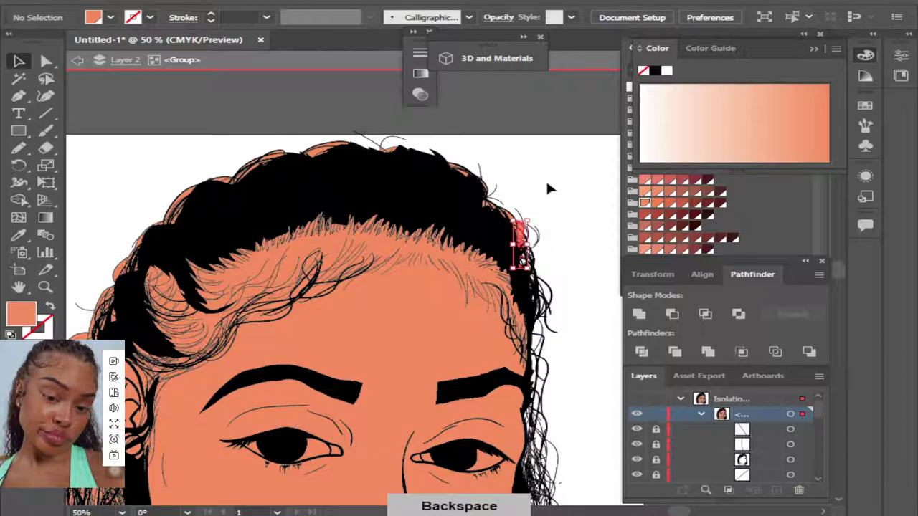
Delete the orange fill along the top of the hair and remaining top bits.
{"action": "mouse_move", "coordinate": [146, 113]}
{"action": "left_mouse_down"}
{"action": "mouse_move", "coordinate": [320, 199]}
{"action": "mouse_move", "coordinate": [563, 208]}
{"action": "left_mouse_up"}
{"action": "key", "text": "BackSpace"}
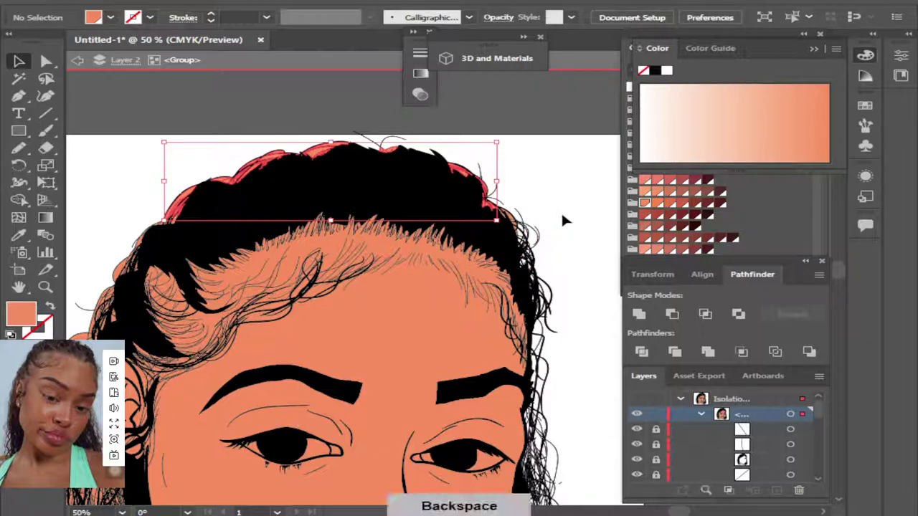
{"action": "left_click_drag", "start_coordinate": [587, 180], "coordinate": [486, 234]}
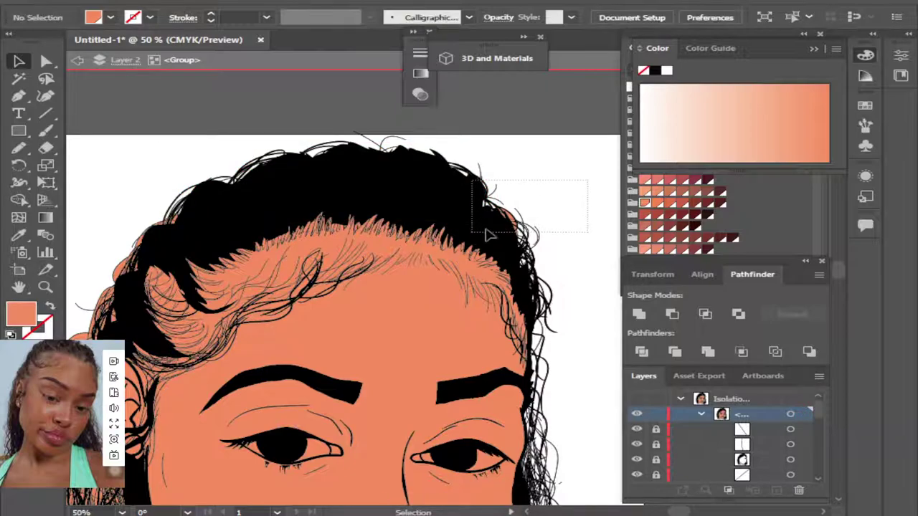
{"action": "key", "text": "BackSpace"}
{"action": "left_click_drag", "start_coordinate": [95, 147], "coordinate": [208, 267]}
{"action": "key", "text": "BackSpace"}
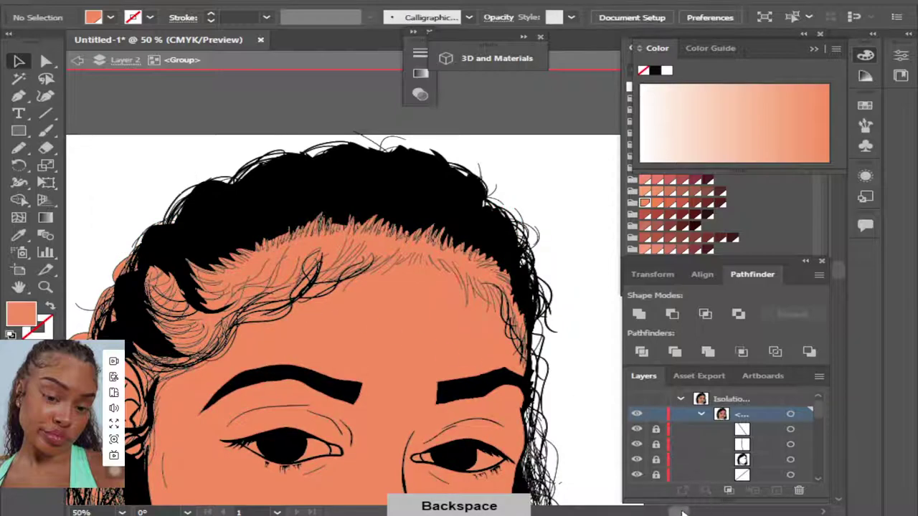
Delete the stray orange fill bits just beyond the upper left hair.
{"action": "scroll", "coordinate": [683, 512], "scroll_direction": "left", "scroll_amount": 3}
{"action": "scroll", "coordinate": [682, 512], "scroll_direction": "left", "scroll_amount": 3}
{"action": "scroll", "coordinate": [683, 511], "scroll_direction": "right", "scroll_amount": 6}
{"action": "scroll", "coordinate": [682, 511], "scroll_direction": "right", "scroll_amount": 1}
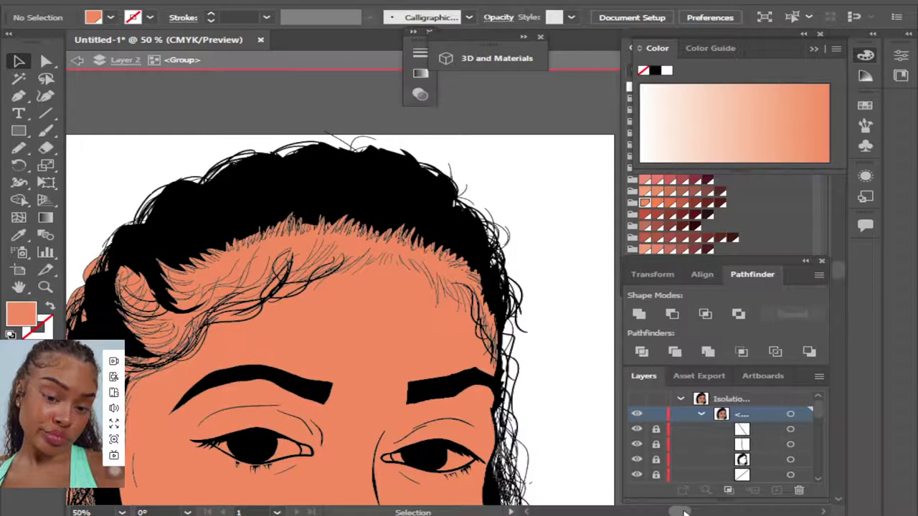
{"action": "scroll", "coordinate": [683, 512], "scroll_direction": "left", "scroll_amount": 1}
{"action": "scroll", "coordinate": [682, 512], "scroll_direction": "left", "scroll_amount": 5}
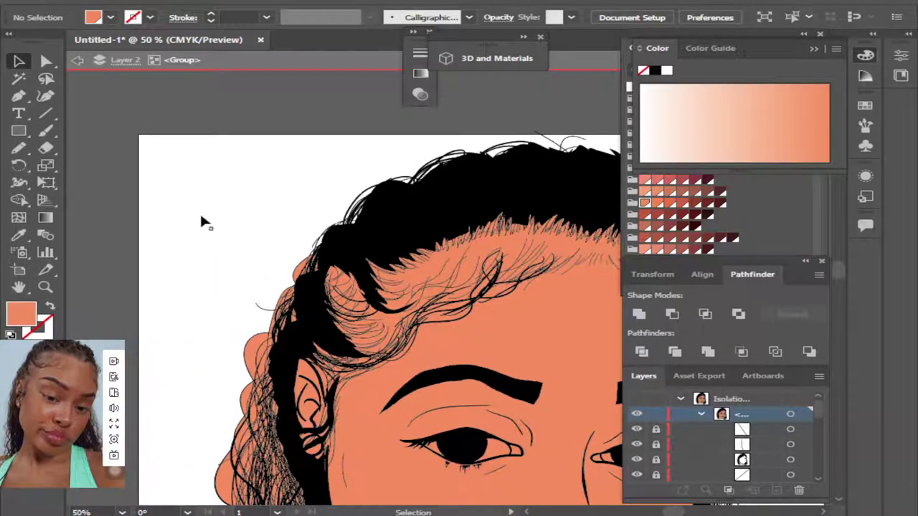
{"action": "left_click_drag", "start_coordinate": [203, 220], "coordinate": [330, 334]}
{"action": "key", "text": "BackSpace"}
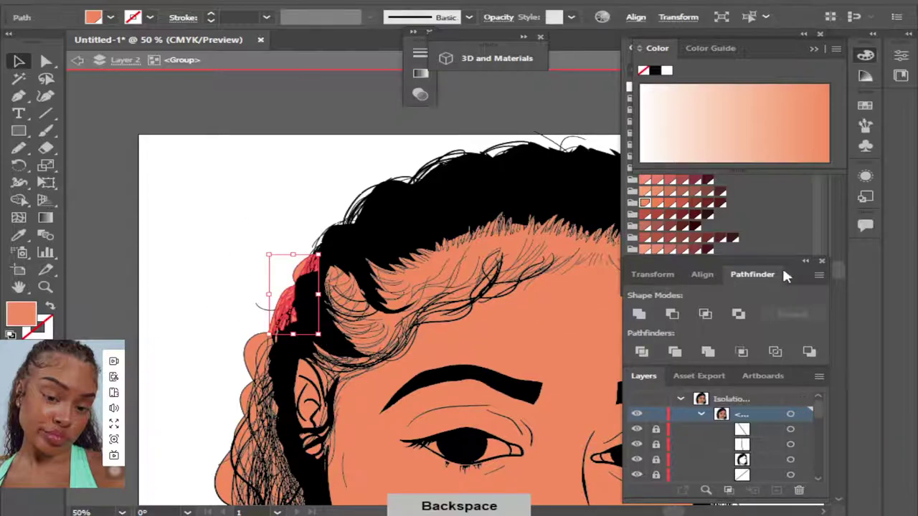
{"action": "scroll", "coordinate": [836, 280], "scroll_direction": "down", "scroll_amount": 4}
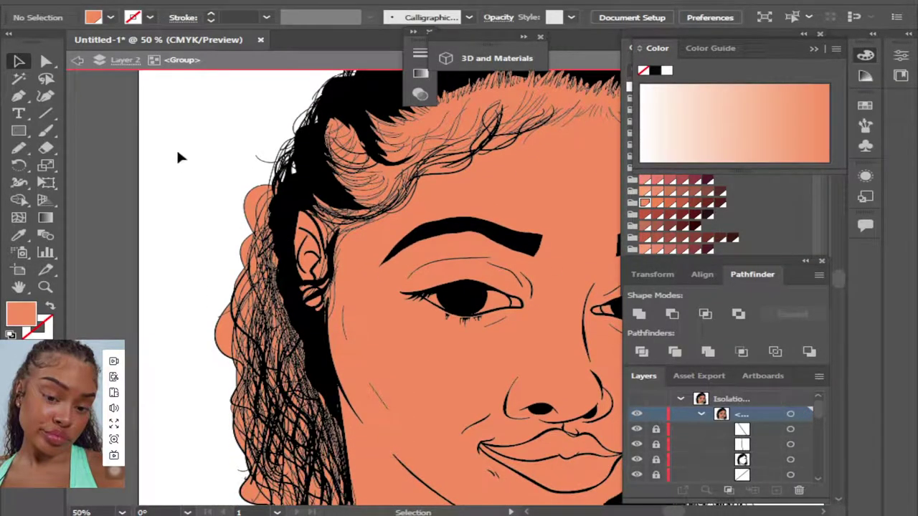
{"action": "left_click_drag", "start_coordinate": [178, 153], "coordinate": [244, 307]}
{"action": "key", "text": "BackSpace"}
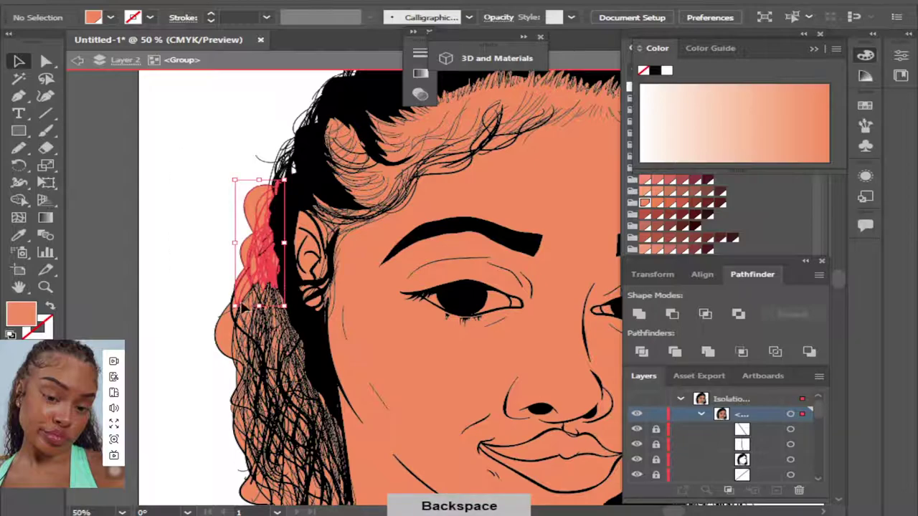
Remove stray fill further down the left hair, undoing an accidental hair-strand deletion.
{"action": "left_click_drag", "start_coordinate": [169, 233], "coordinate": [285, 396]}
{"action": "key", "text": "BackSpace"}
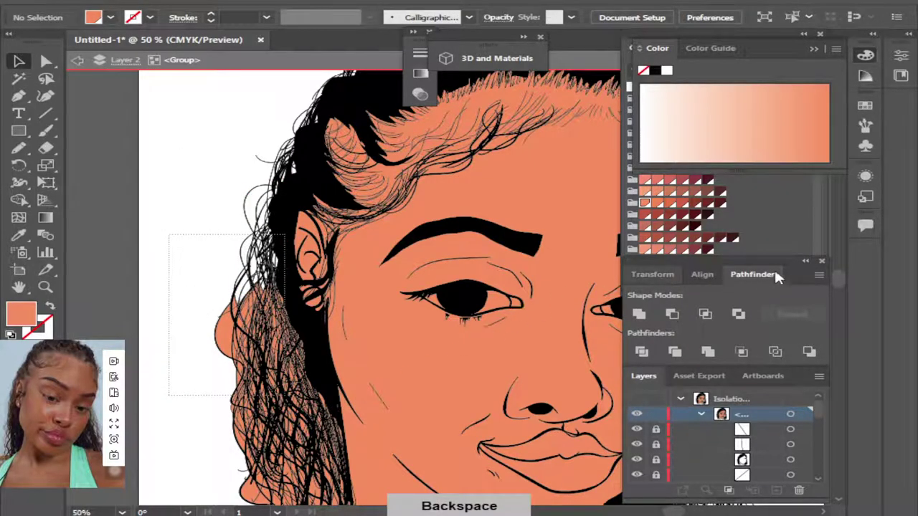
{"action": "key", "text": "ctrl+z"}
{"action": "left_click_drag", "start_coordinate": [839, 278], "coordinate": [815, 290]}
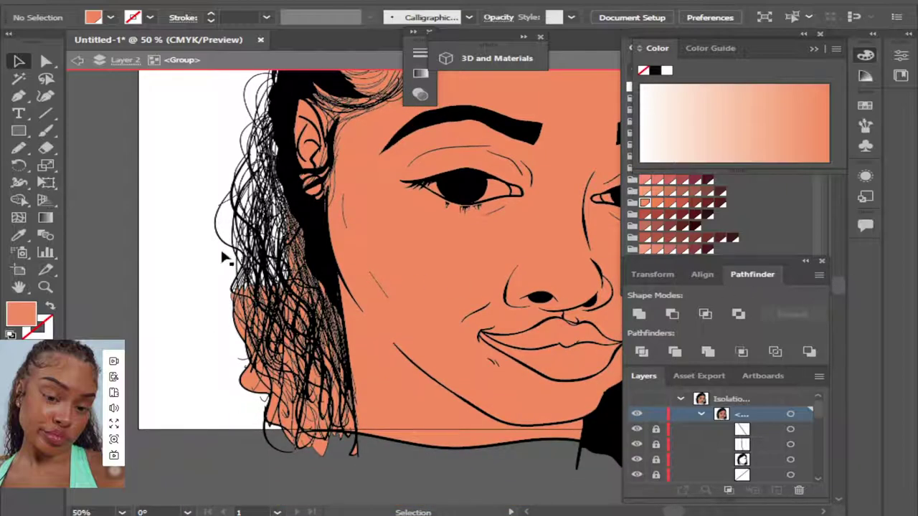
{"action": "mouse_move", "coordinate": [190, 221]}
{"action": "left_mouse_down"}
{"action": "mouse_move", "coordinate": [317, 398]}
{"action": "mouse_move", "coordinate": [322, 452]}
{"action": "left_mouse_up"}
{"action": "key", "text": "BackSpace"}
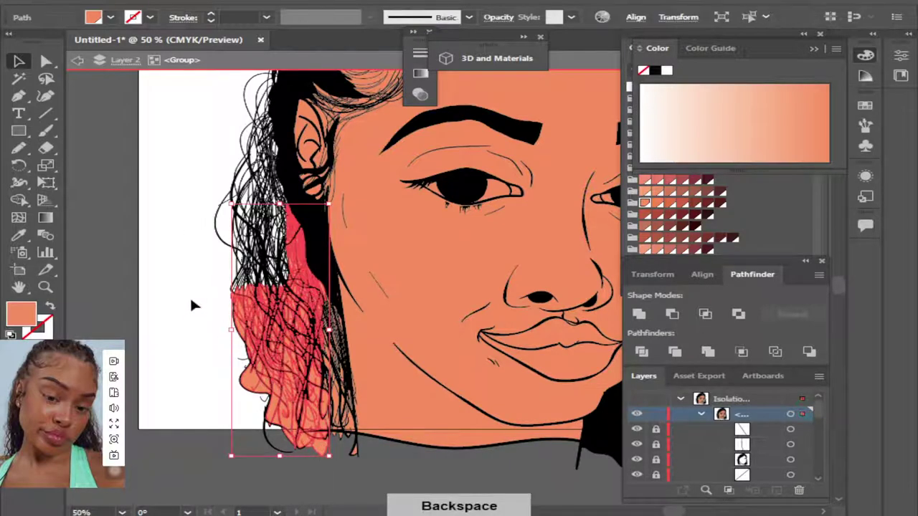
Delete the stray fill over the lower hair and the small leftover piece near the chin.
{"action": "left_click_drag", "start_coordinate": [189, 289], "coordinate": [338, 450]}
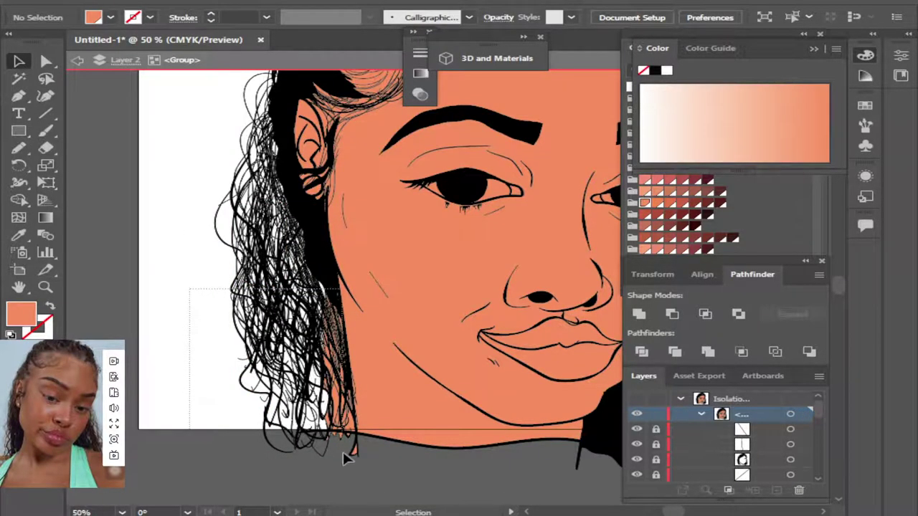
{"action": "key", "text": "BackSpace"}
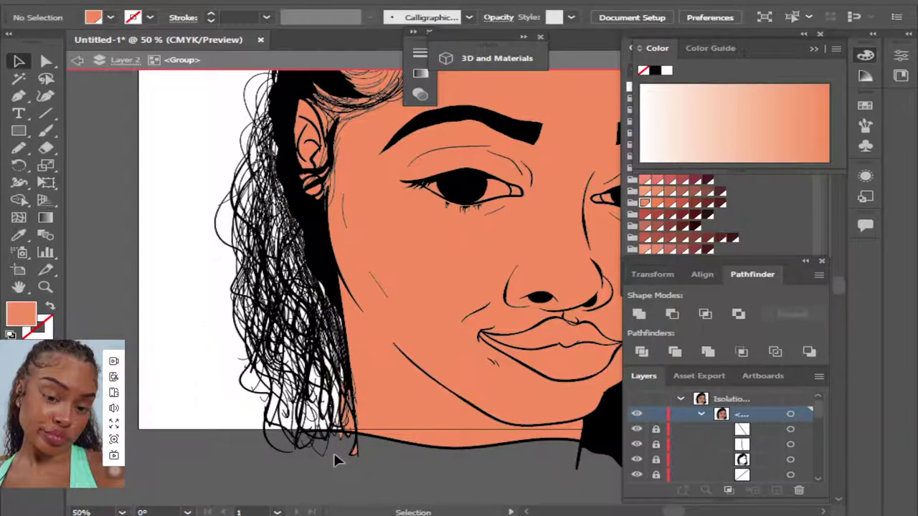
{"action": "key", "text": "BackSpace"}
{"action": "left_click_drag", "start_coordinate": [373, 443], "coordinate": [315, 371]}
{"action": "key", "text": "BackSpace"}
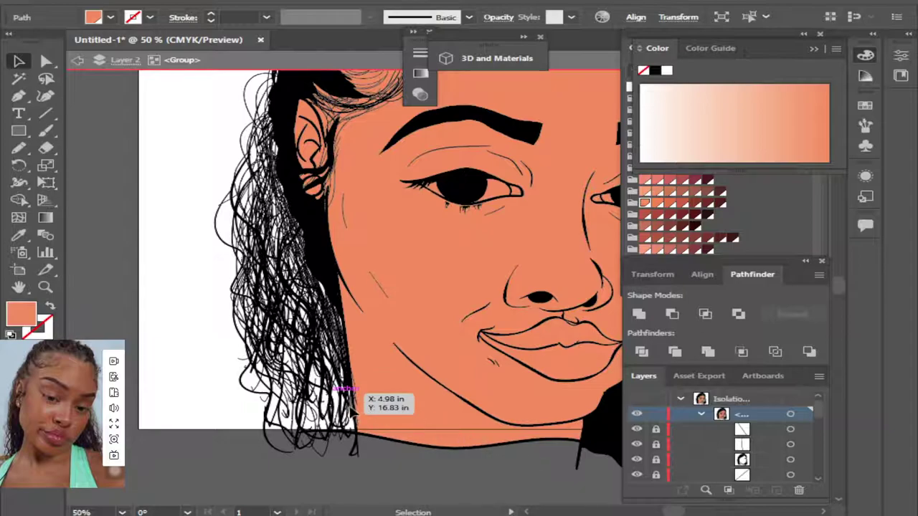
{"action": "left_click", "coordinate": [352, 429]}
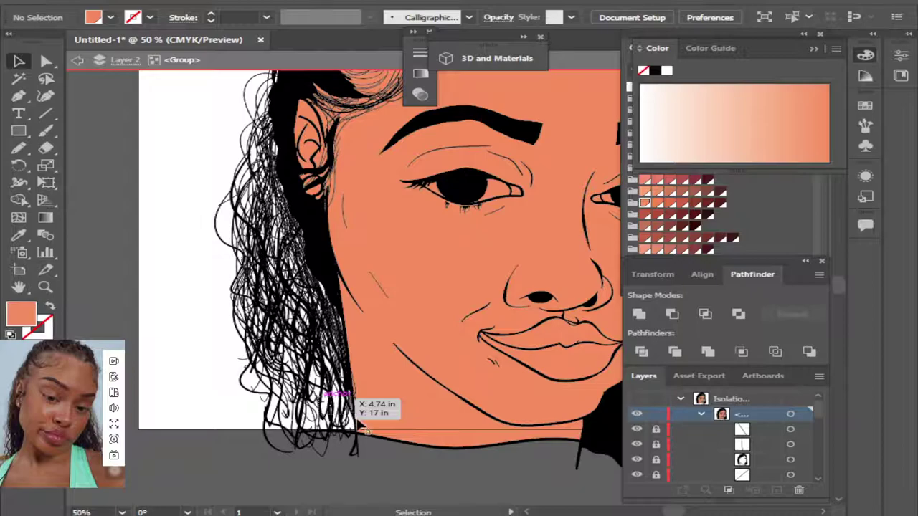
{"action": "left_click", "coordinate": [356, 423]}
{"action": "key", "text": "BackSpace"}
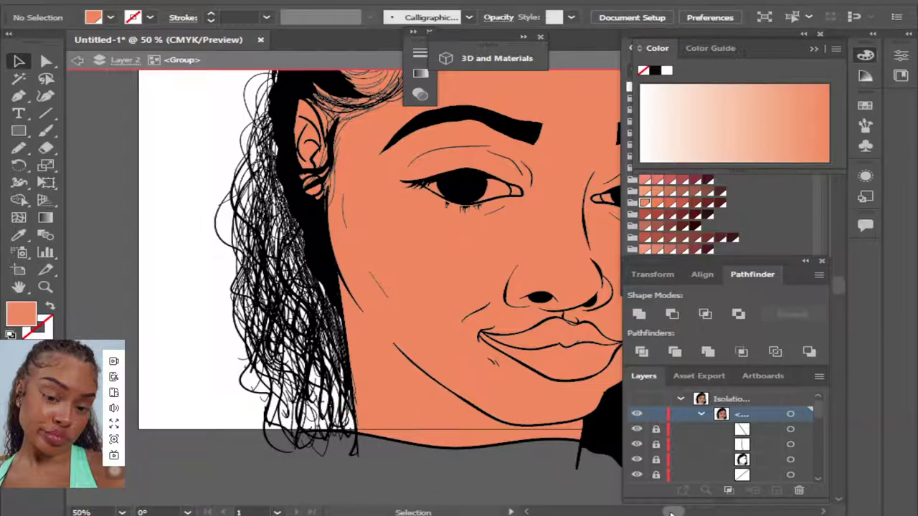
{"action": "scroll", "coordinate": [672, 512], "scroll_direction": "left", "scroll_amount": 3}
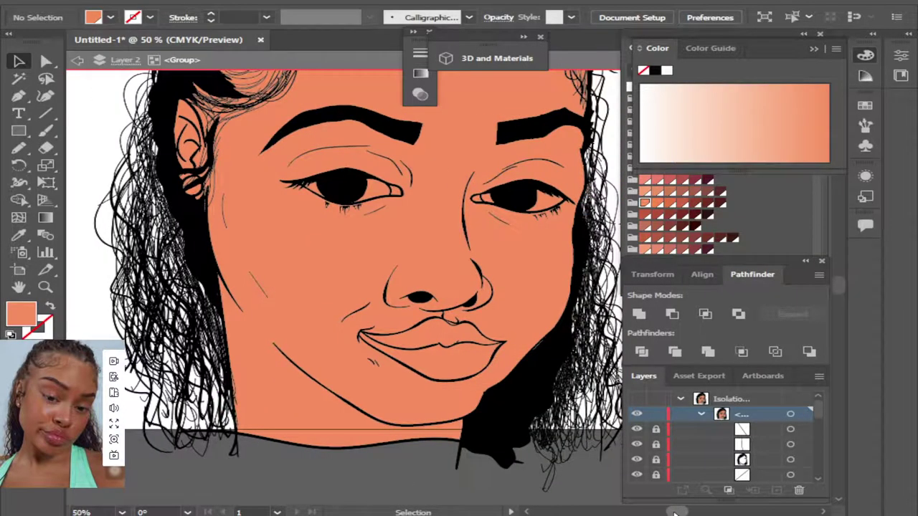
Fill both eye-white shapes with white.
{"action": "left_click", "coordinate": [315, 192], "text": "shift"}
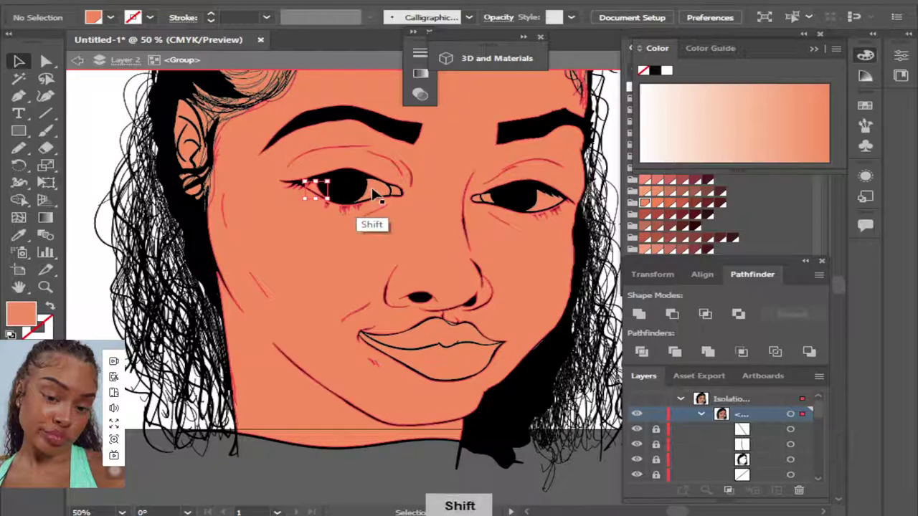
{"action": "left_click", "coordinate": [487, 200], "text": "shift"}
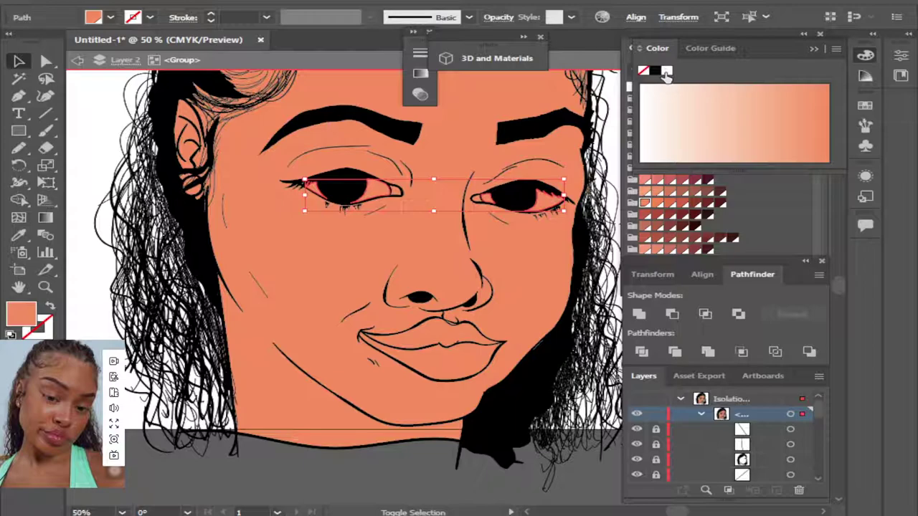
{"action": "left_click", "coordinate": [666, 71]}
Fill both inner eye corners pink from the skin tone swatch library.
{"action": "left_click", "coordinate": [479, 199]}
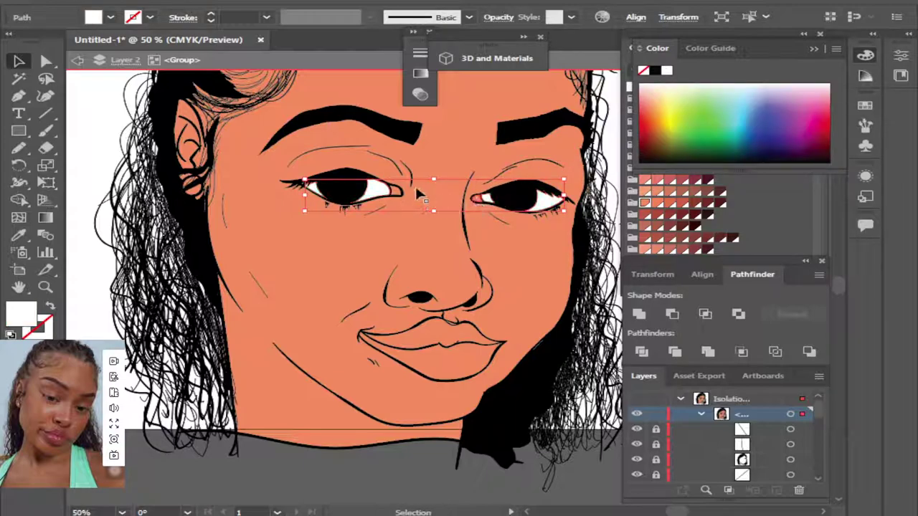
{"action": "left_click", "coordinate": [396, 194], "text": "shift"}
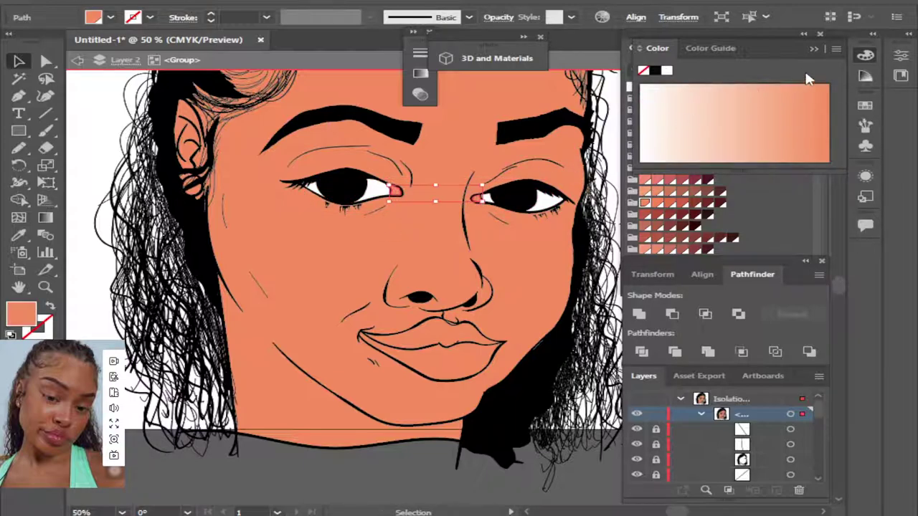
{"action": "left_click", "coordinate": [813, 49]}
{"action": "left_click", "coordinate": [658, 110]}
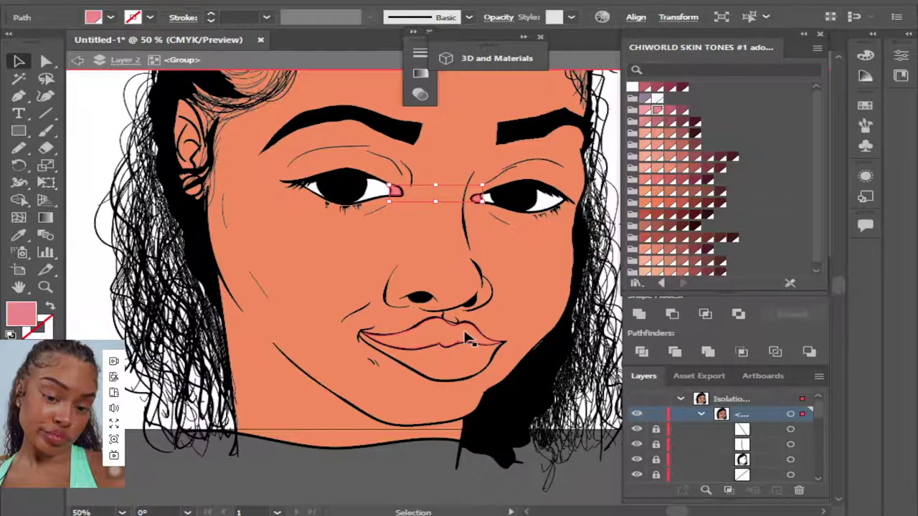
{"action": "key", "text": "shift"}
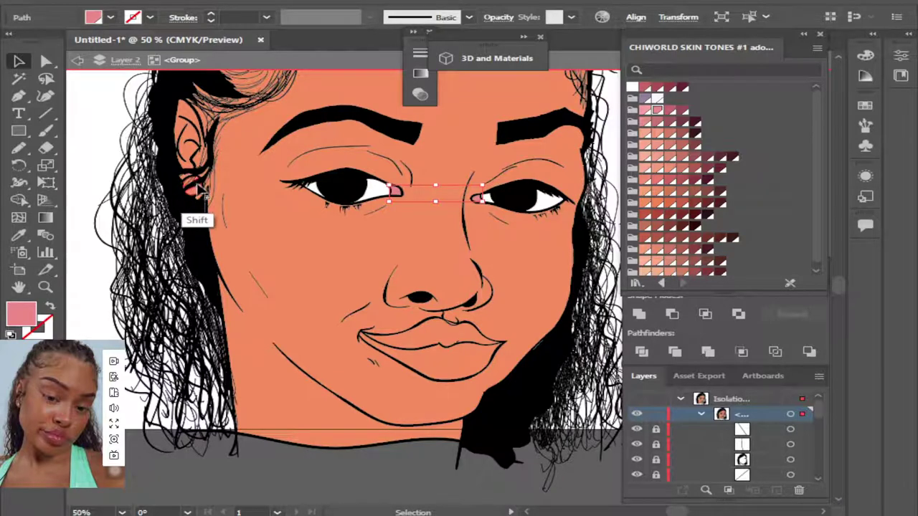
Fill the main earring shape on the left ear white.
{"action": "left_click", "coordinate": [192, 185], "text": "shift"}
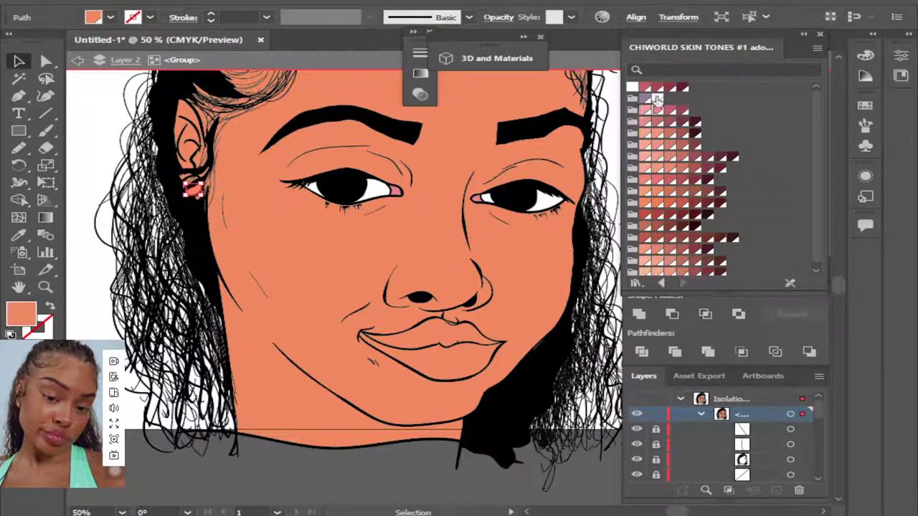
{"action": "left_click", "coordinate": [93, 273]}
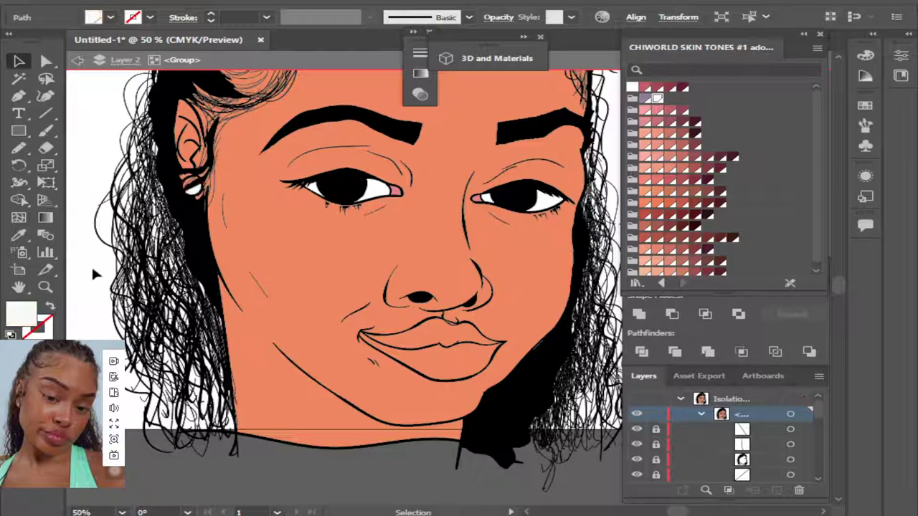
{"action": "left_click", "coordinate": [192, 187], "text": "shift"}
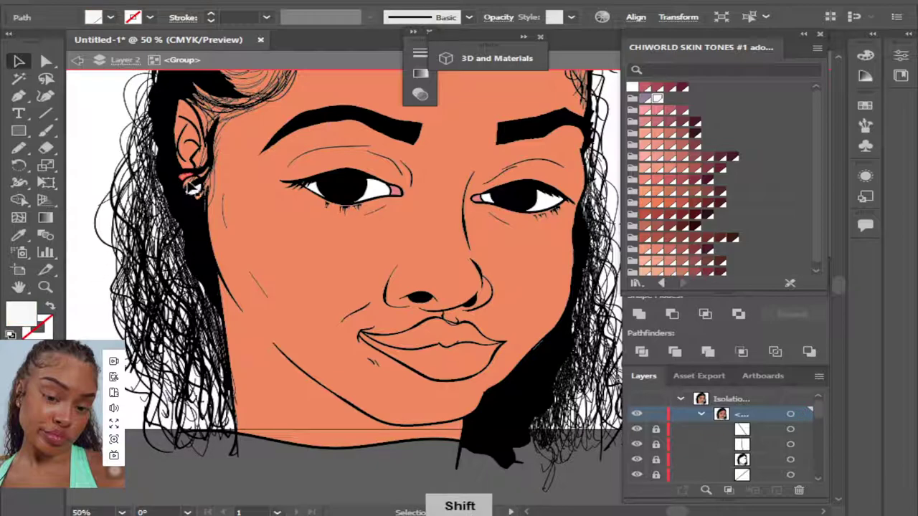
{"action": "left_click", "coordinate": [192, 186], "text": "shift"}
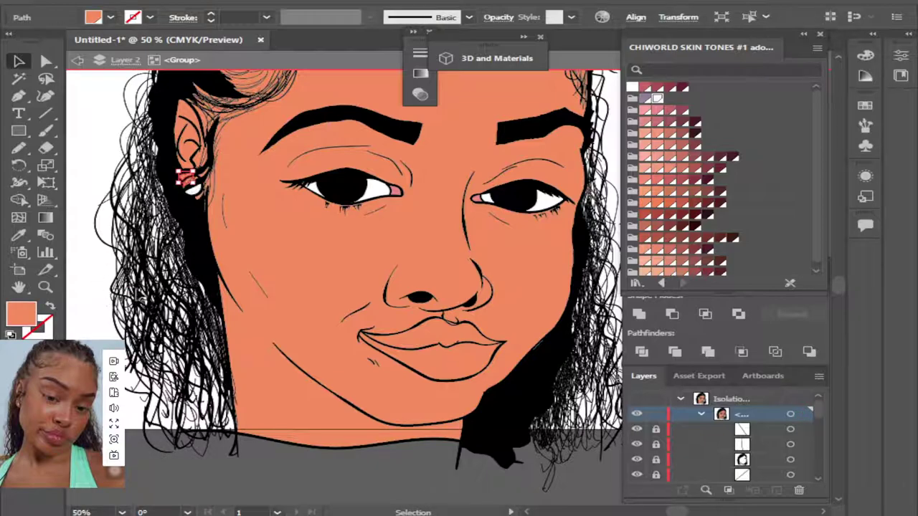
{"action": "left_click", "coordinate": [193, 187], "text": "shift"}
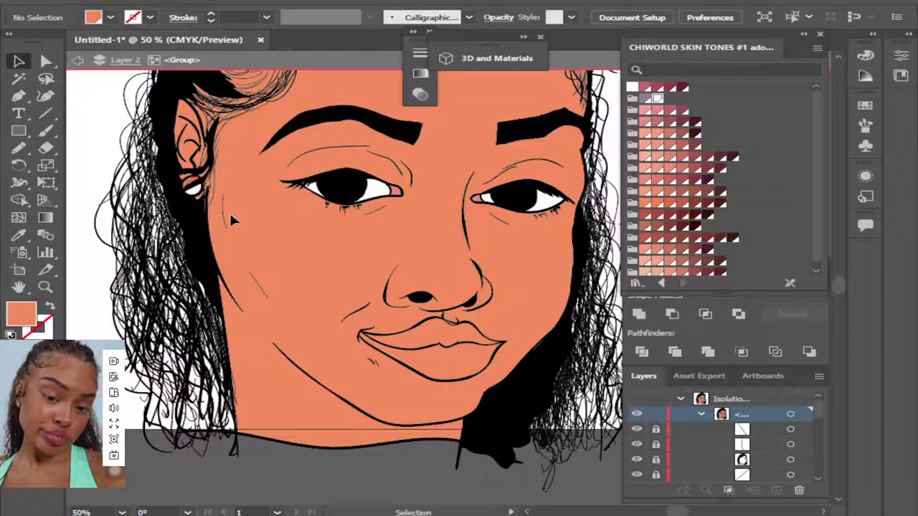
Zoom in, fill the small upper earring piece white, then zoom back out.
{"action": "key", "text": "ctrl+plus"}
{"action": "key", "text": "ctrl+plus"}
{"action": "key", "text": "ctrl+plus"}
{"action": "key", "text": "ctrl+plus"}
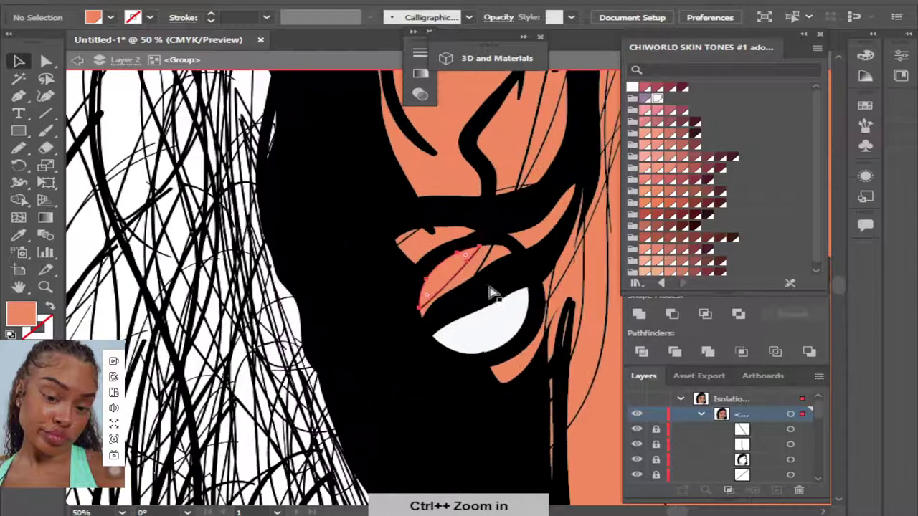
{"action": "left_click", "coordinate": [499, 264], "text": "shift"}
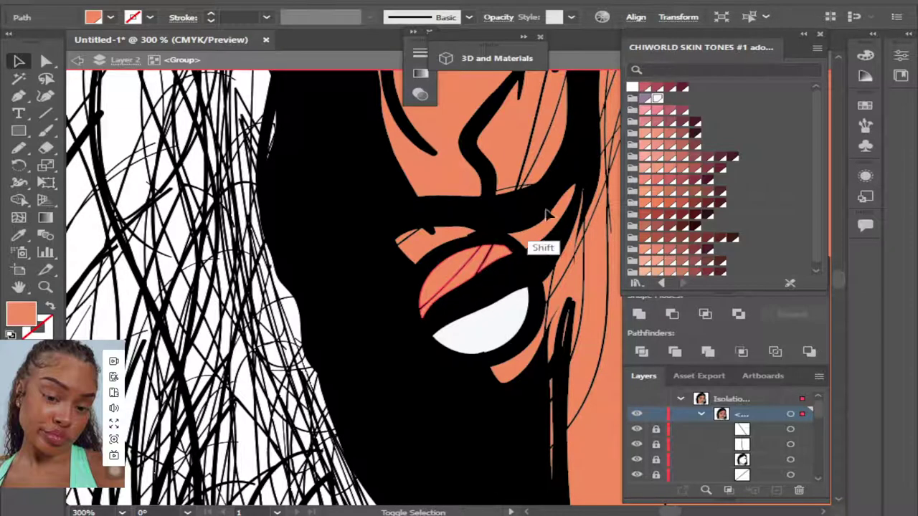
{"action": "left_click", "coordinate": [657, 98]}
{"action": "left_click", "coordinate": [647, 112]}
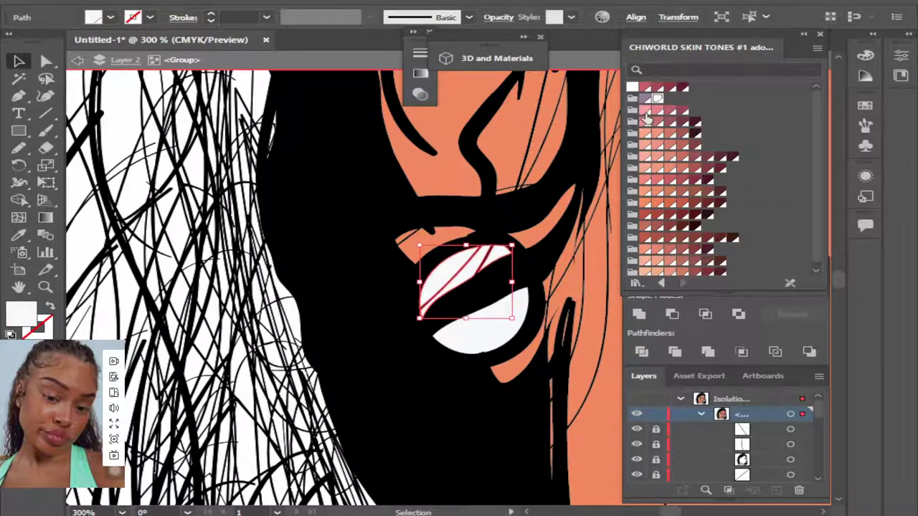
{"action": "key", "text": "ctrl+minus"}
{"action": "key", "text": "ctrl+minus"}
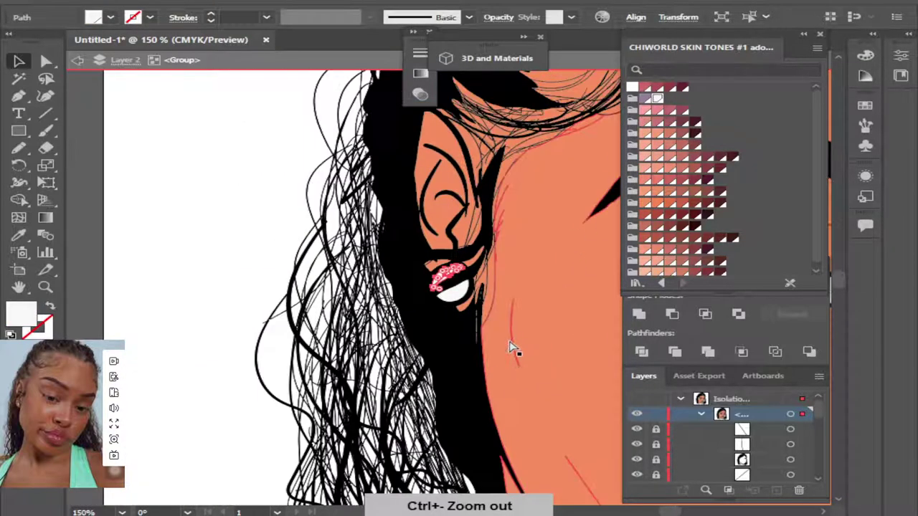
{"action": "key", "text": "ctrl+minus"}
{"action": "key", "text": "ctrl+minus"}
{"action": "key", "text": "ctrl+minus"}
{"action": "key", "text": "ctrl+minus"}
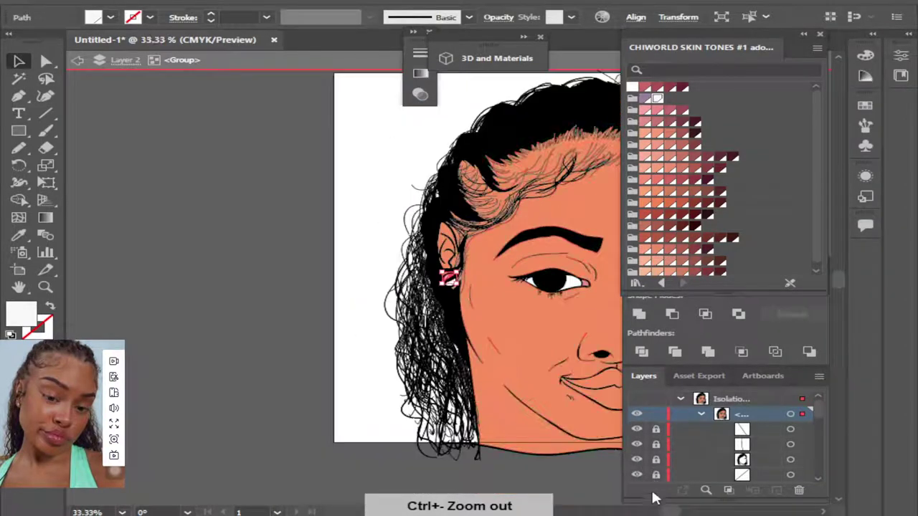
{"action": "scroll", "coordinate": [562, 461], "scroll_direction": "right", "scroll_amount": 5}
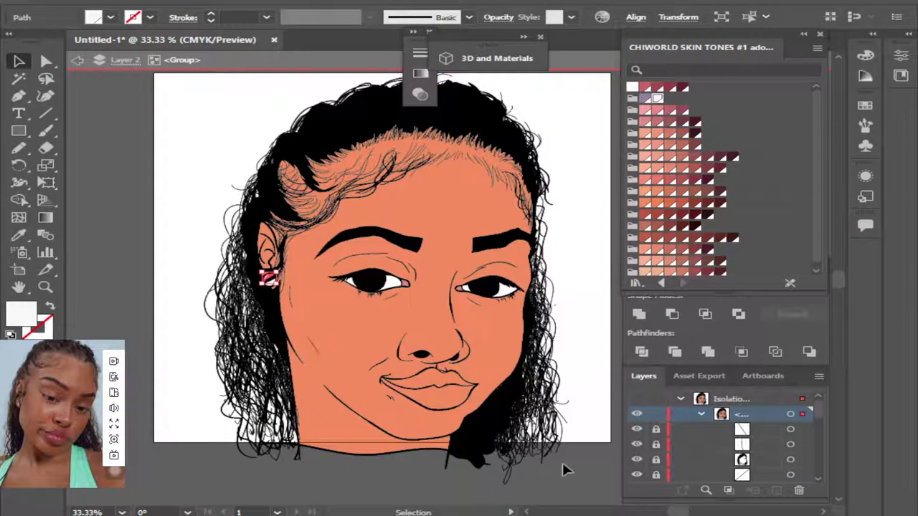
Give the upper lip a deeper mauve-pink skin-tone swatch.
{"action": "left_click", "coordinate": [446, 385]}
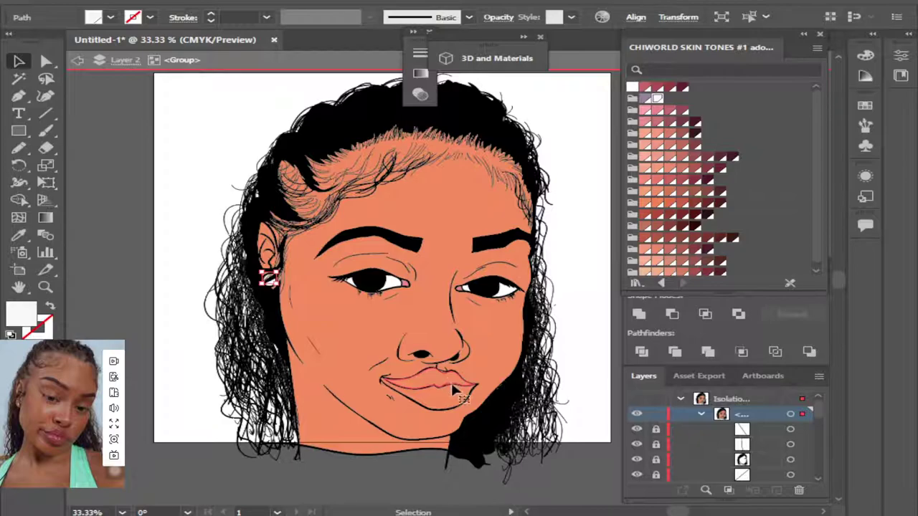
{"action": "key", "text": "ctrl+plus"}
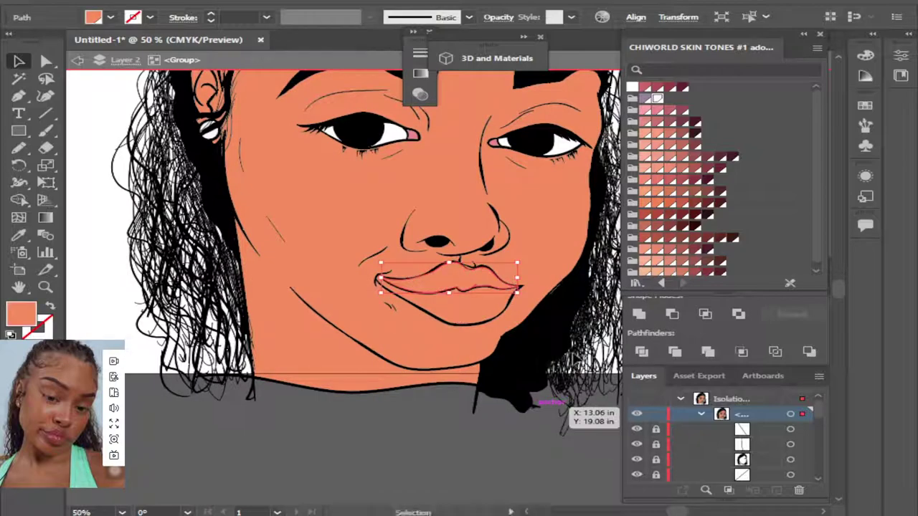
{"action": "left_click", "coordinate": [670, 180]}
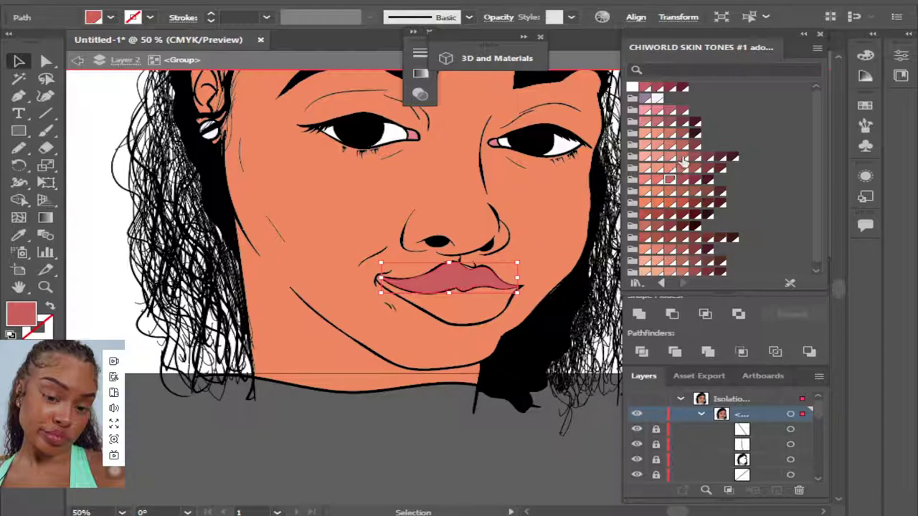
{"action": "left_click", "coordinate": [681, 157]}
{"action": "left_click", "coordinate": [668, 157]}
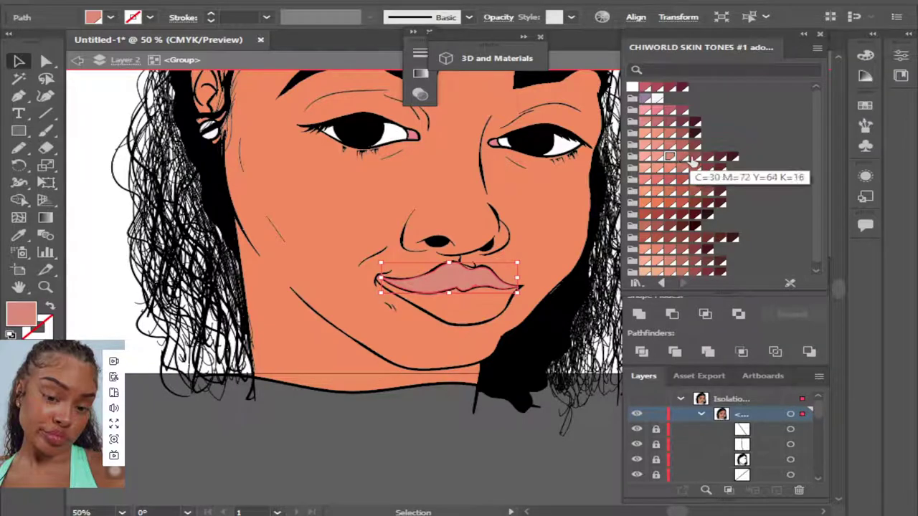
{"action": "left_click", "coordinate": [682, 145]}
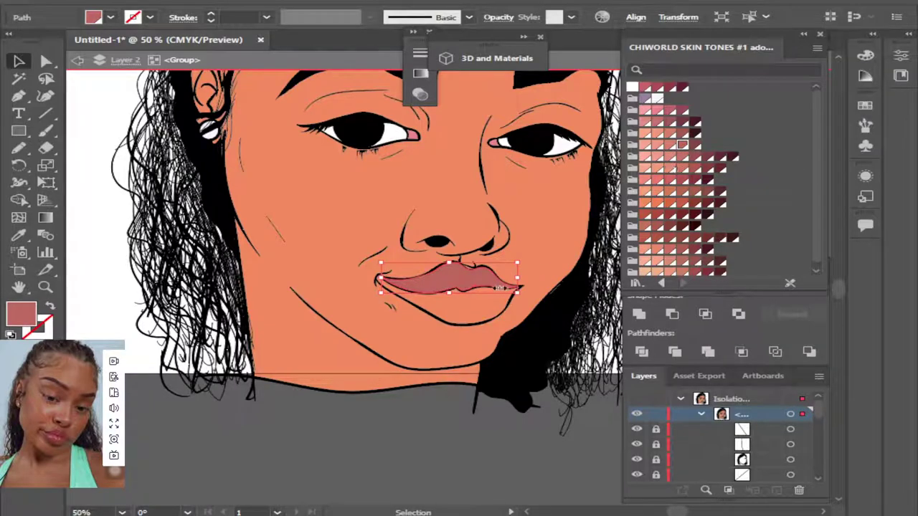
Give the lower lip a lighter pink swatch and deselect.
{"action": "left_click", "coordinate": [493, 313]}
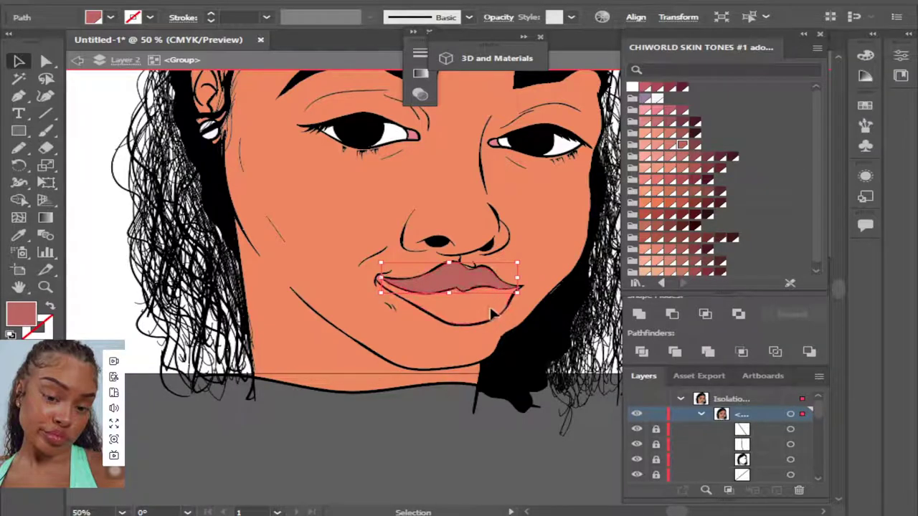
{"action": "left_click", "coordinate": [667, 181]}
{"action": "left_click", "coordinate": [658, 180]}
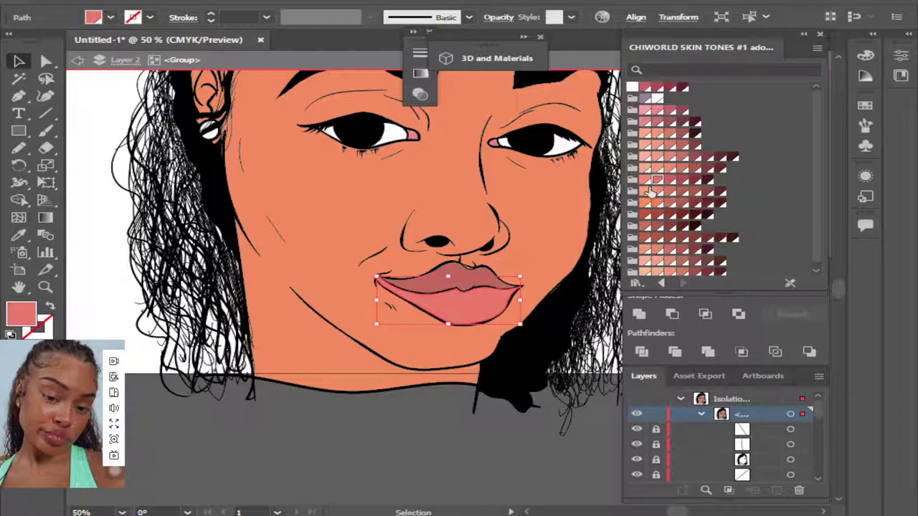
{"action": "key", "text": "ctrl+shift+a"}
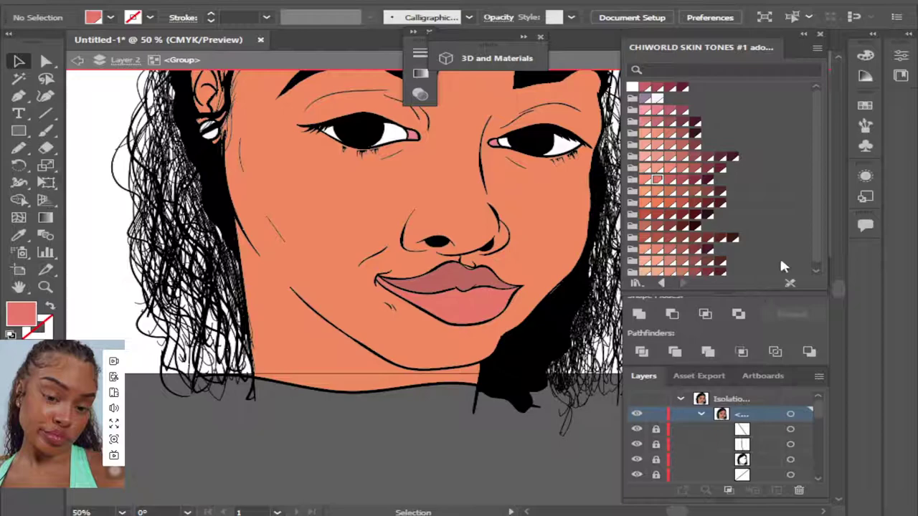
{"action": "scroll", "coordinate": [835, 290], "scroll_direction": "up", "scroll_amount": 2}
{"action": "scroll", "coordinate": [839, 280], "scroll_direction": "up", "scroll_amount": 3}
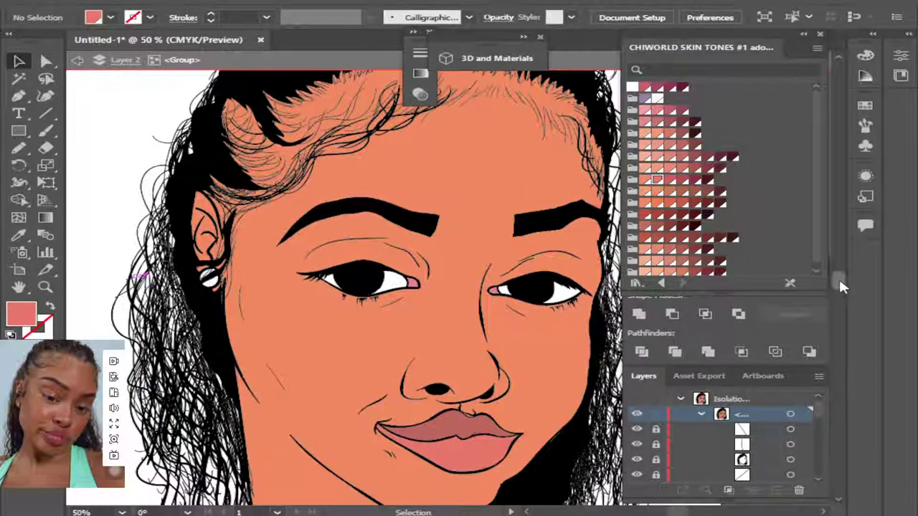
Duplicate Layer 2, isolate the copied portrait group, and delete its orange skin fill.
{"action": "key", "text": "ctrl+minus"}
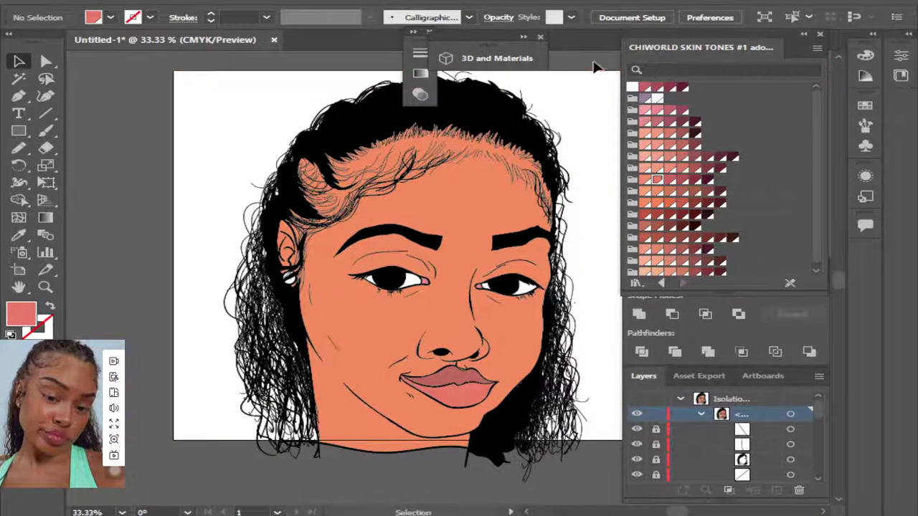
{"action": "left_click", "coordinate": [734, 419]}
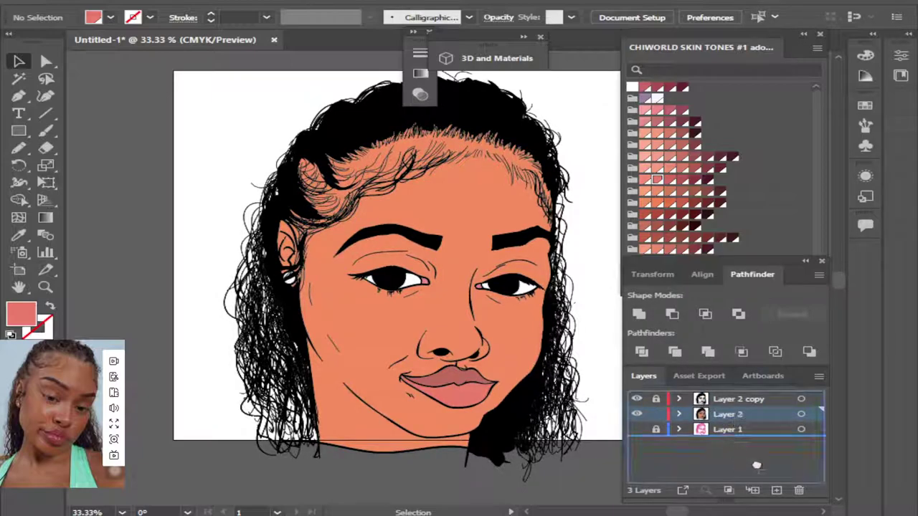
{"action": "left_click_drag", "start_coordinate": [774, 489], "coordinate": [775, 489]}
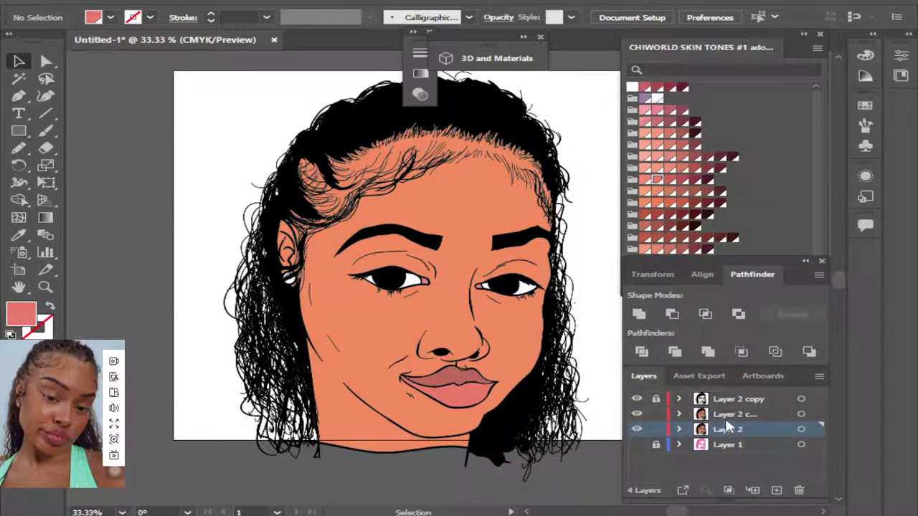
{"action": "right_click", "coordinate": [500, 323]}
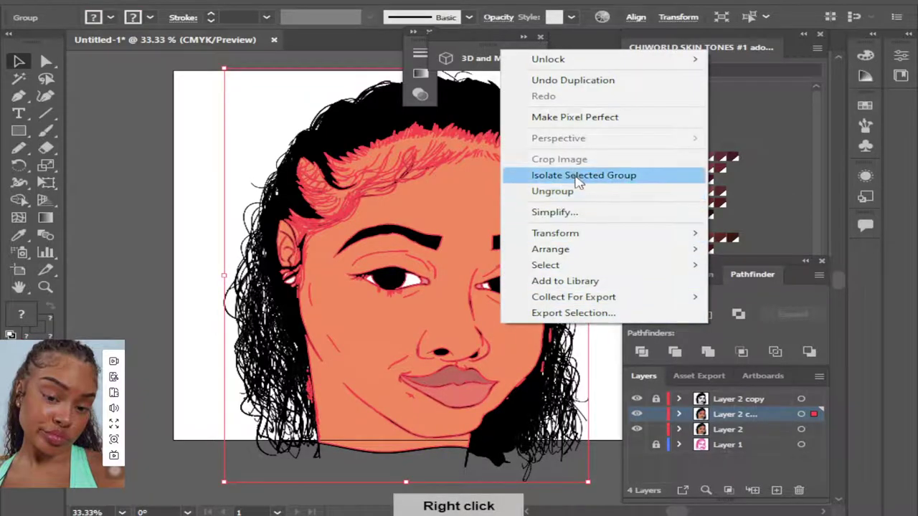
{"action": "left_click", "coordinate": [549, 175]}
{"action": "key", "text": "BackSpace"}
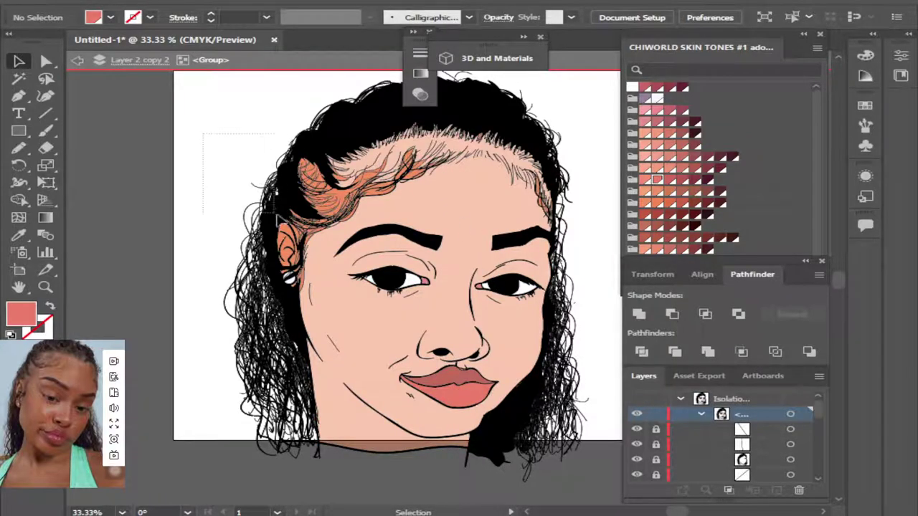
Delete the coloured hair strands at the left temple and along the top hairline in the copy.
{"action": "left_click", "coordinate": [332, 267]}
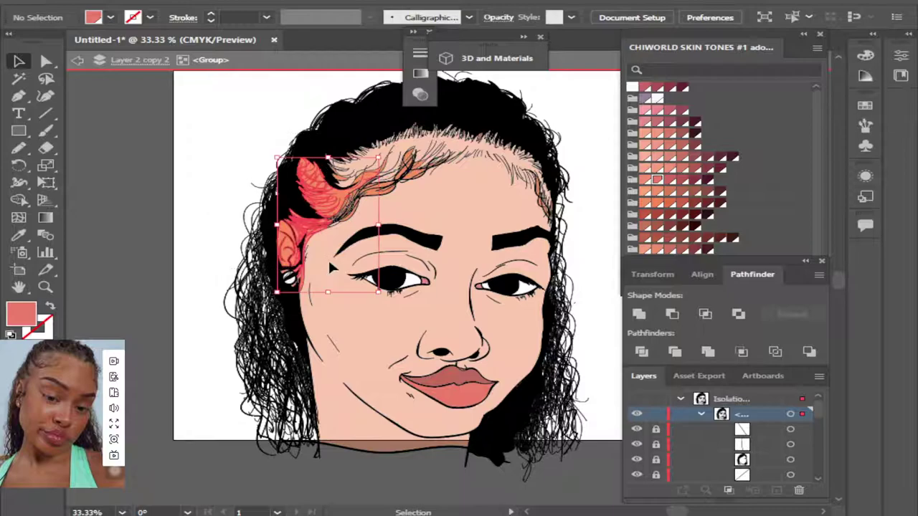
{"action": "key", "text": "BackSpace"}
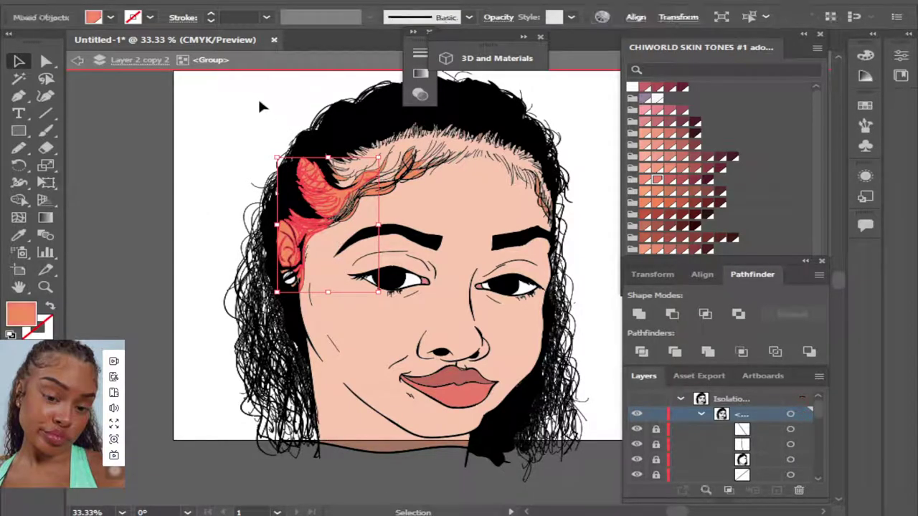
{"action": "left_click_drag", "start_coordinate": [260, 106], "coordinate": [450, 242]}
{"action": "key", "text": "BackSpace"}
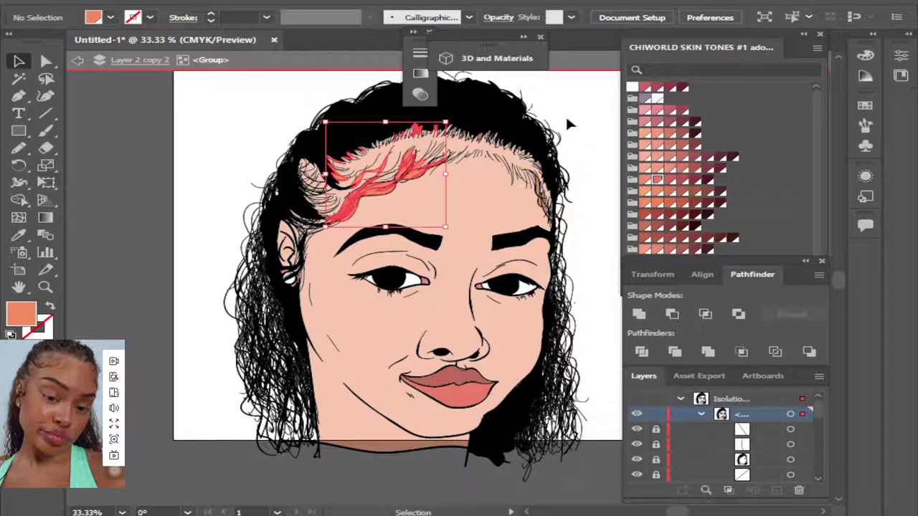
{"action": "left_click_drag", "start_coordinate": [582, 99], "coordinate": [459, 244]}
{"action": "key", "text": "BackSpace"}
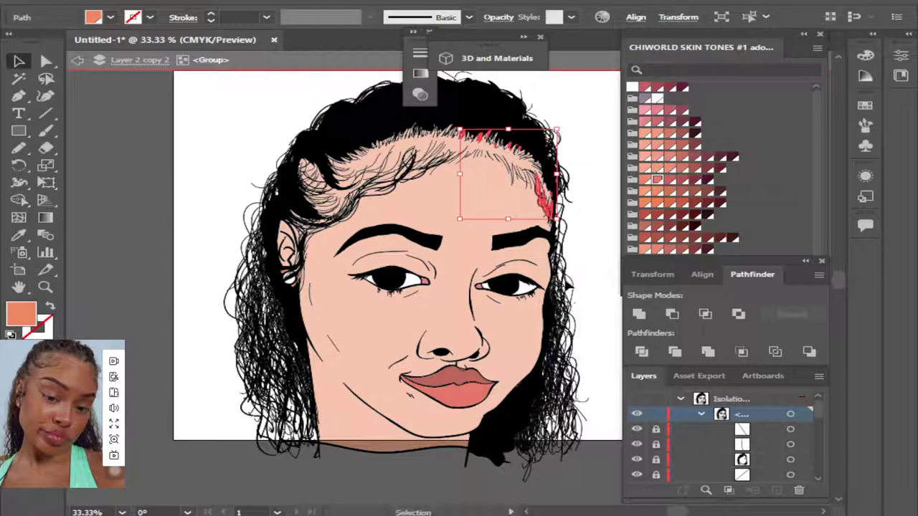
Delete the remaining right-side hair strands and small fragments near the eye and earring.
{"action": "left_click_drag", "start_coordinate": [582, 250], "coordinate": [553, 297]}
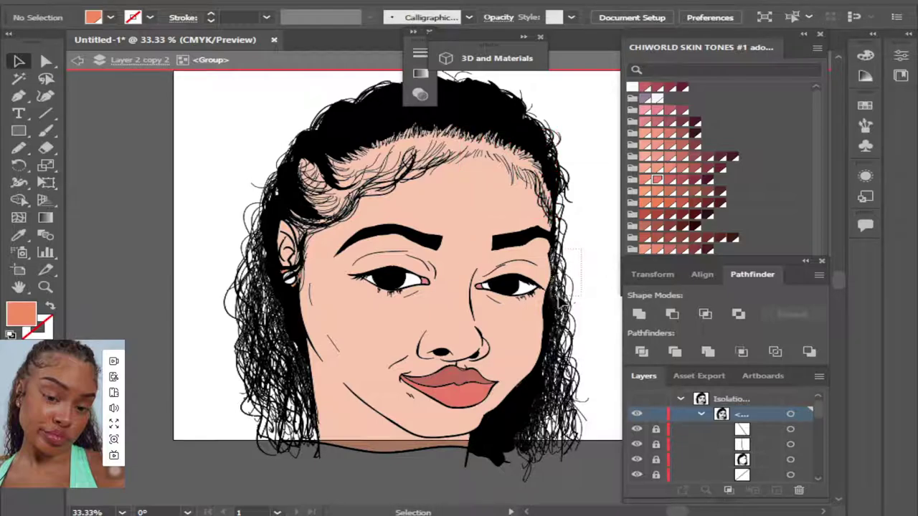
{"action": "left_click_drag", "start_coordinate": [553, 297], "coordinate": [553, 287]}
{"action": "key", "text": "BackSpace"}
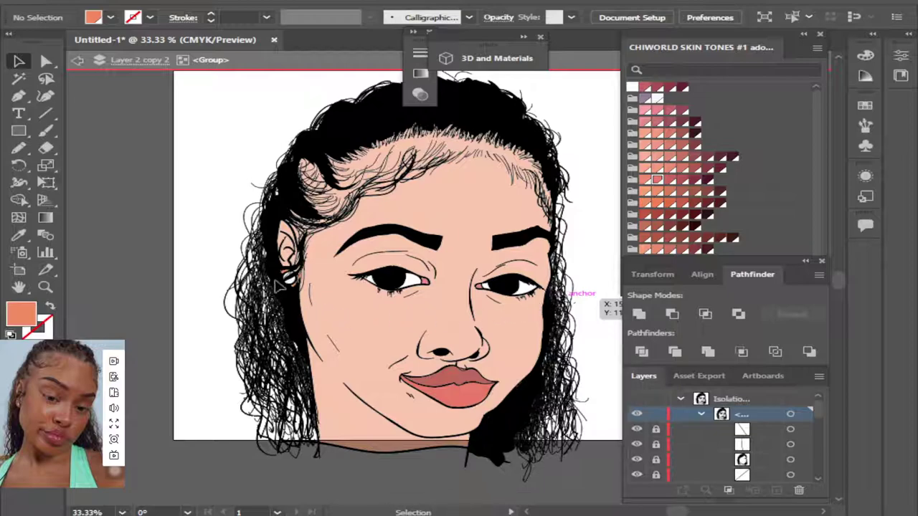
{"action": "key", "text": "BackSpace"}
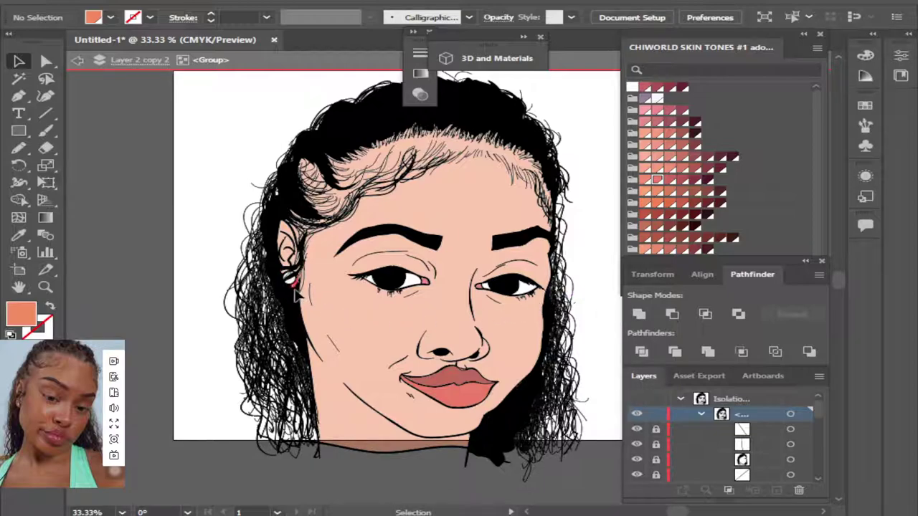
{"action": "key", "text": "BackSpace"}
{"action": "key", "text": "BackSpace"}
Exit isolation mode and add a new empty Layer 5 above Layer 2.
{"action": "double_click", "coordinate": [594, 74]}
{"action": "left_click", "coordinate": [744, 428]}
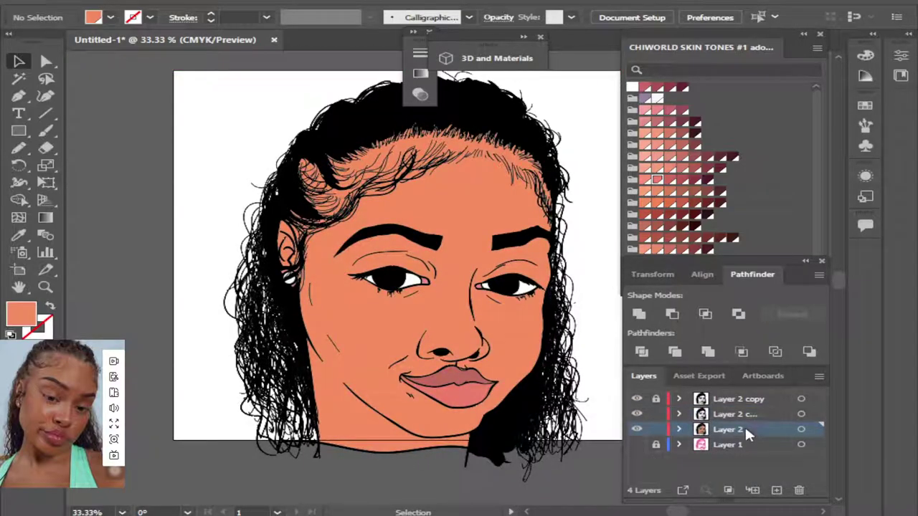
{"action": "left_click", "coordinate": [776, 490]}
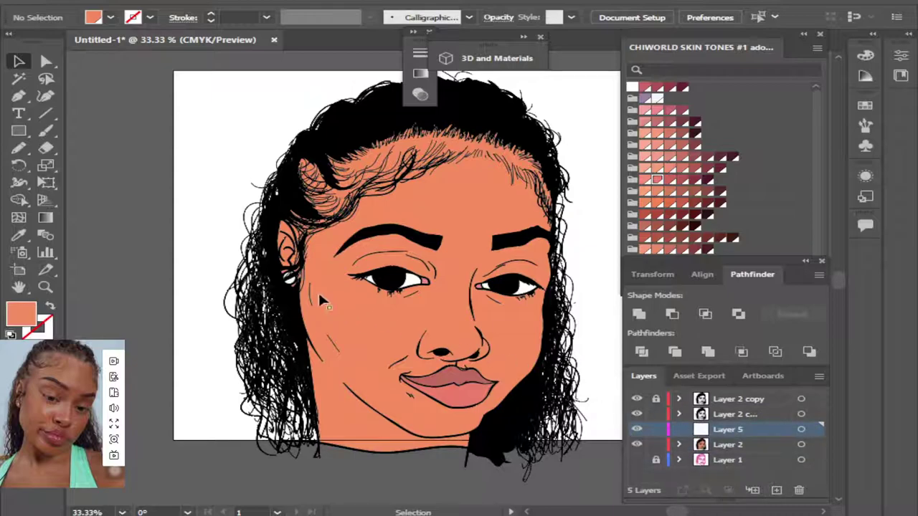
Sketch Pencil shading strokes from the right eye's corner toward the brow and along the lower eyelid.
{"action": "left_click", "coordinate": [19, 148]}
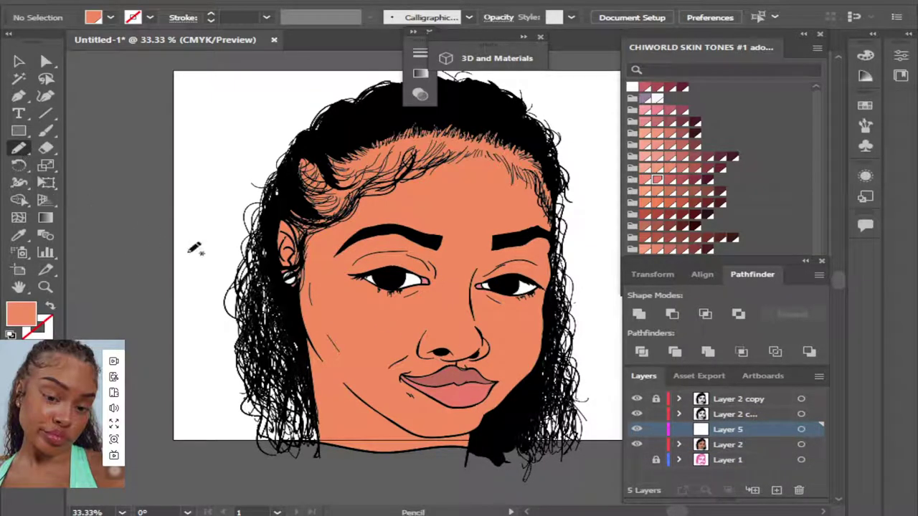
{"action": "key", "text": "ctrl+plus"}
{"action": "key", "text": "ctrl+plus"}
{"action": "key", "text": "ctrl+plus"}
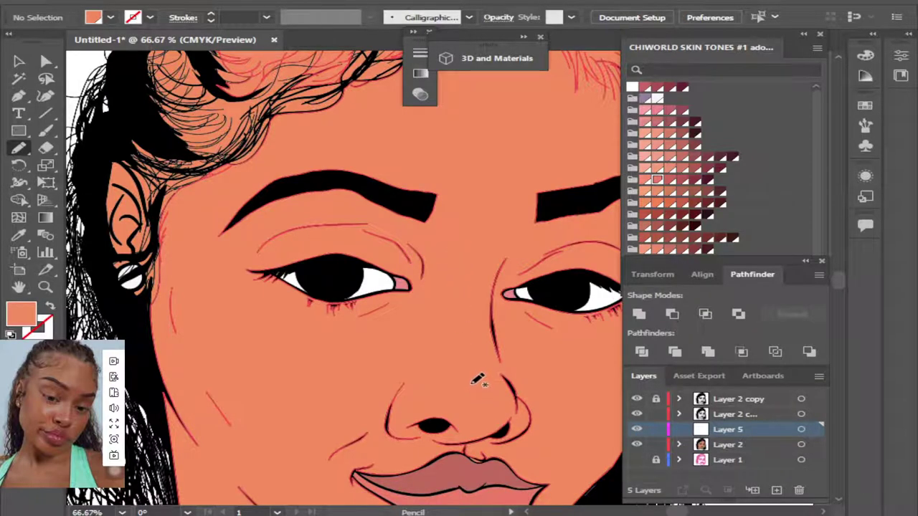
{"action": "key", "text": "ctrl+minus"}
{"action": "key", "text": "ctrl+minus"}
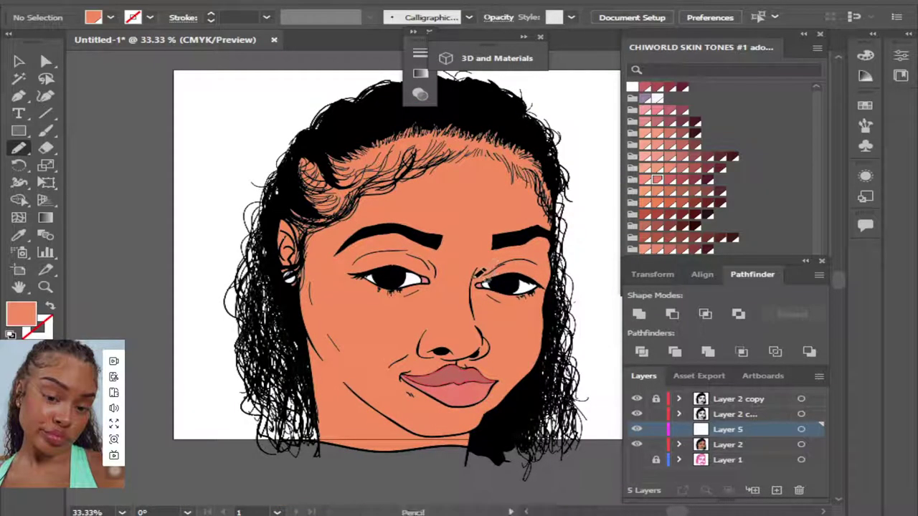
{"action": "mouse_move", "coordinate": [474, 281]}
{"action": "left_mouse_down"}
{"action": "mouse_move", "coordinate": [506, 246]}
{"action": "mouse_move", "coordinate": [526, 258]}
{"action": "mouse_move", "coordinate": [505, 279]}
{"action": "mouse_move", "coordinate": [535, 298]}
{"action": "left_mouse_up"}
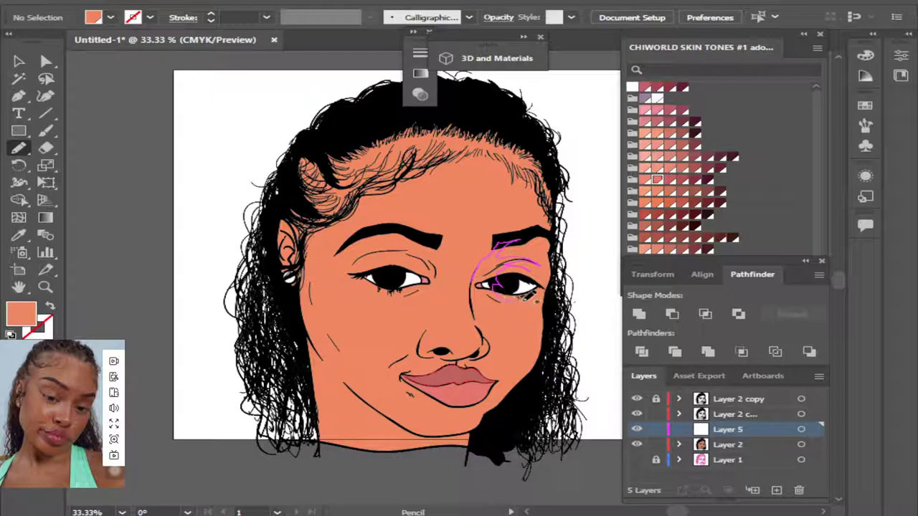
{"action": "mouse_move", "coordinate": [533, 300]}
{"action": "left_mouse_down"}
{"action": "mouse_move", "coordinate": [523, 306]}
{"action": "mouse_move", "coordinate": [492, 294]}
{"action": "left_mouse_up"}
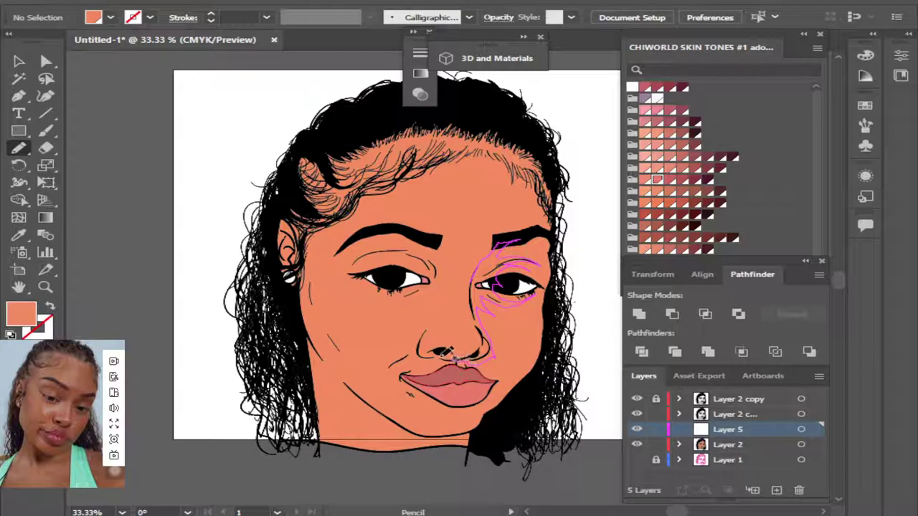
Shade under the nose and from the nose up to the right eyebrow, then select Layer 5's paths.
{"action": "left_click_drag", "start_coordinate": [434, 352], "coordinate": [479, 354]}
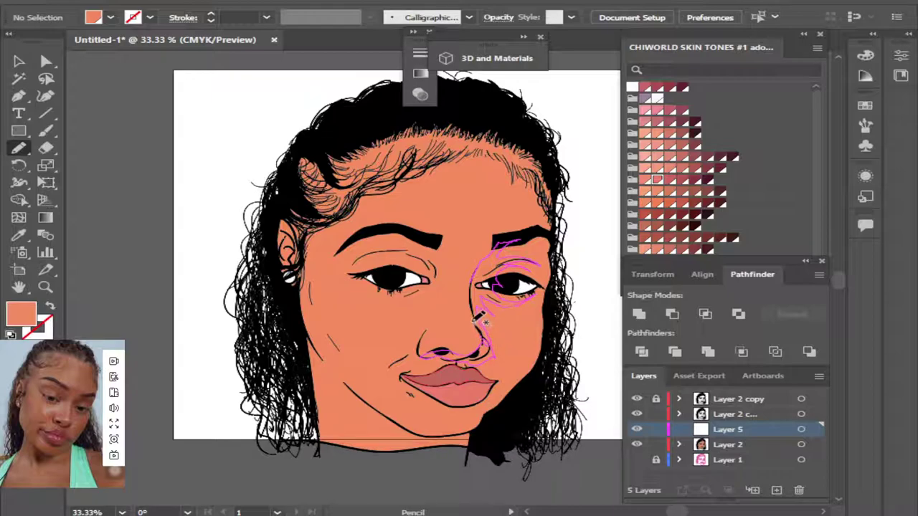
{"action": "mouse_move", "coordinate": [473, 319]}
{"action": "left_mouse_down"}
{"action": "mouse_move", "coordinate": [485, 253]}
{"action": "mouse_move", "coordinate": [534, 247]}
{"action": "left_mouse_up"}
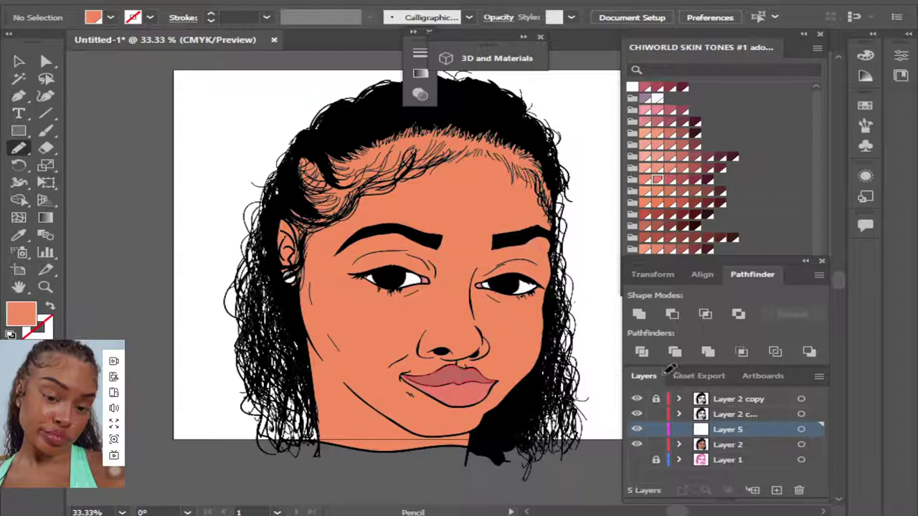
{"action": "left_click", "coordinate": [801, 429]}
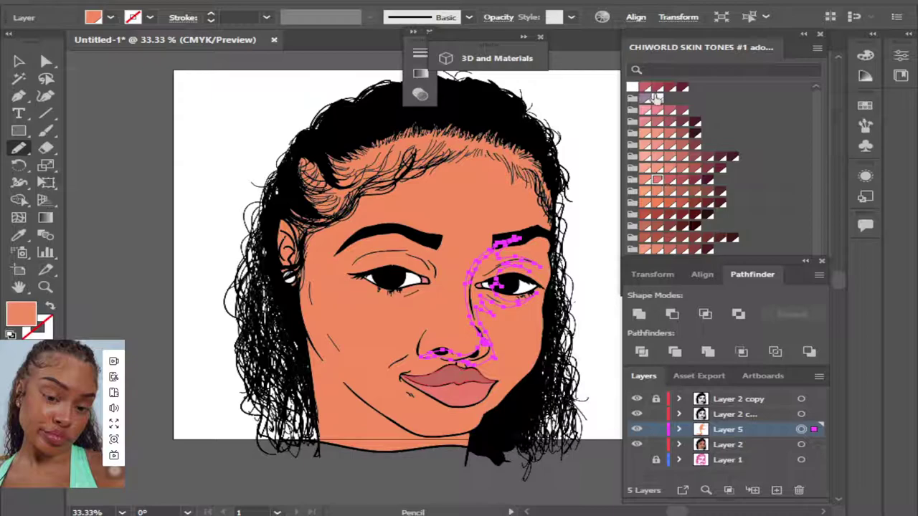
Bring up the Color Guide panel, after briefly opening and collapsing the Gradient panel.
{"action": "left_click", "coordinate": [20, 235]}
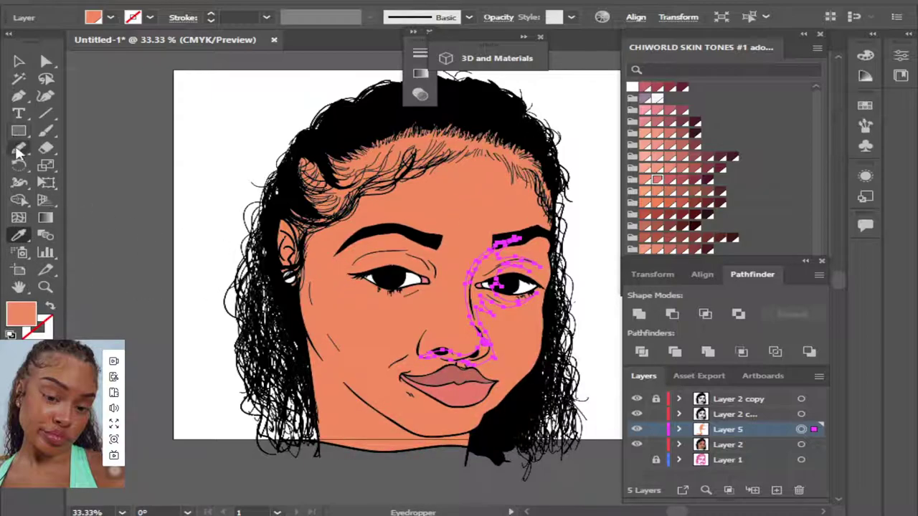
{"action": "left_click", "coordinate": [19, 148]}
{"action": "left_click", "coordinate": [356, 2]}
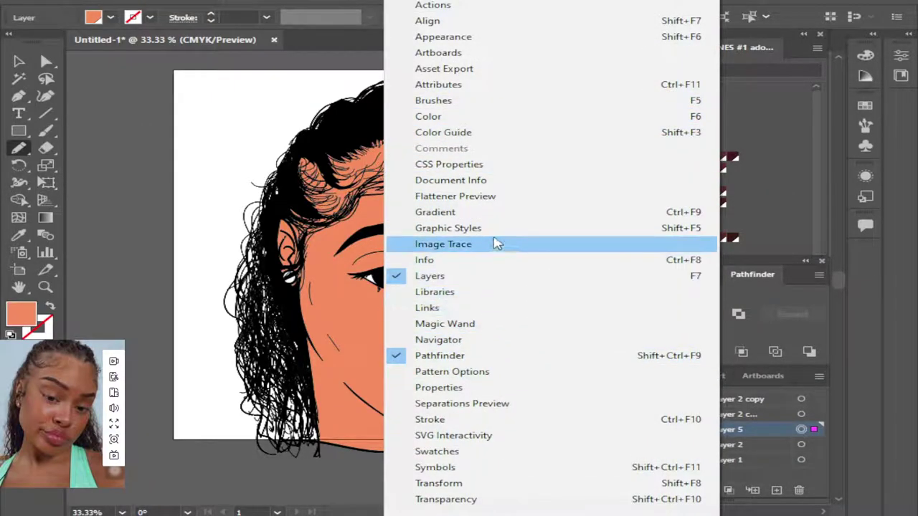
{"action": "left_click", "coordinate": [492, 214]}
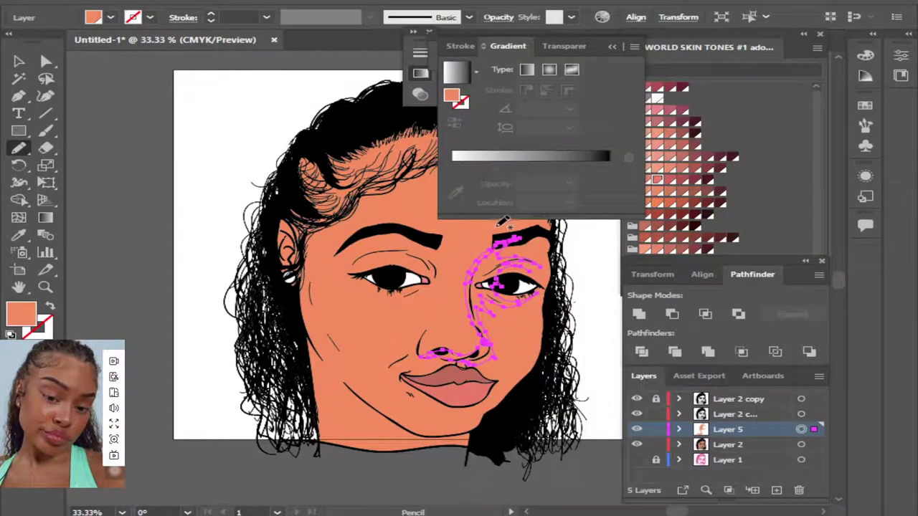
{"action": "left_click", "coordinate": [611, 47]}
{"action": "left_click", "coordinate": [366, 2]}
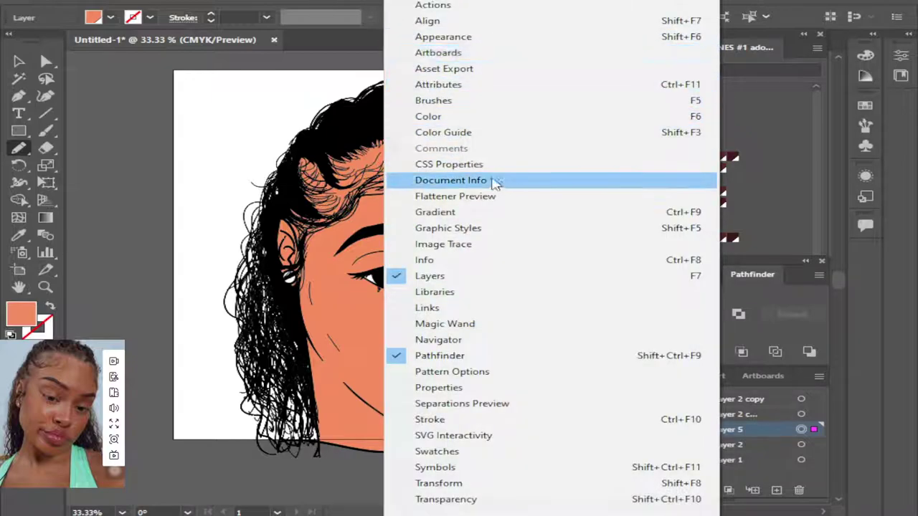
{"action": "left_click", "coordinate": [484, 134]}
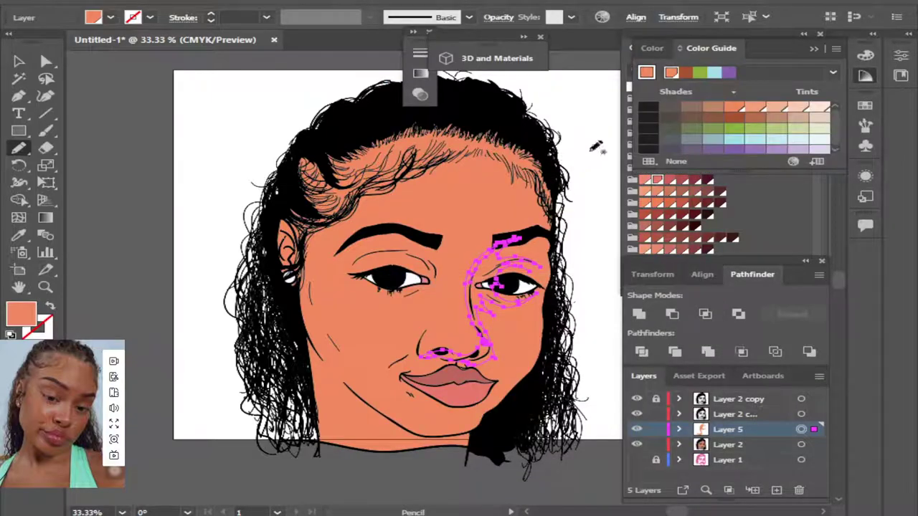
Recolor the selected shading to Saturation 69 and Brightness 89 and apply it.
{"action": "left_click", "coordinate": [793, 162]}
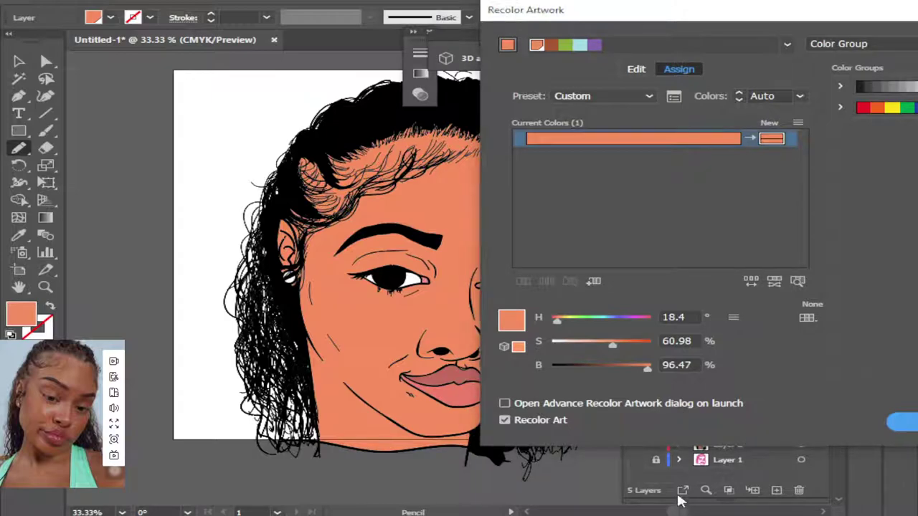
{"action": "left_click_drag", "start_coordinate": [643, 16], "coordinate": [760, 18]}
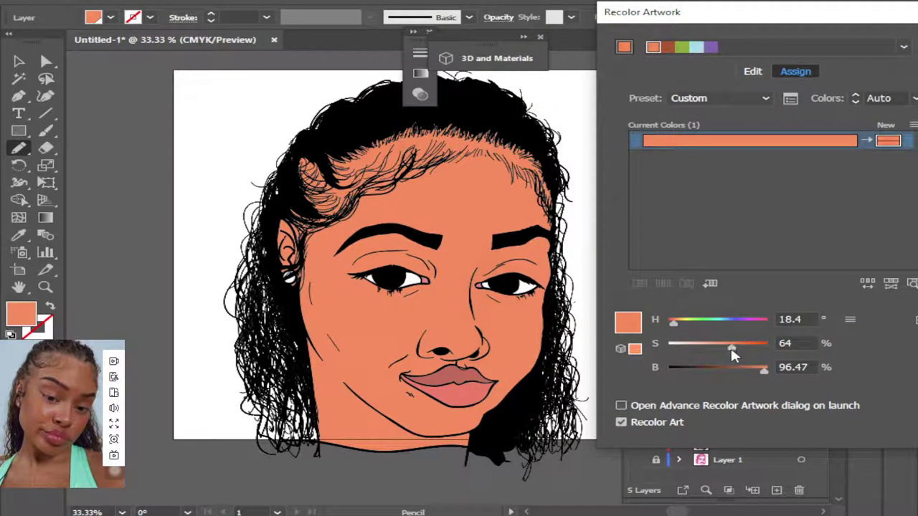
{"action": "left_click_drag", "start_coordinate": [733, 349], "coordinate": [755, 374]}
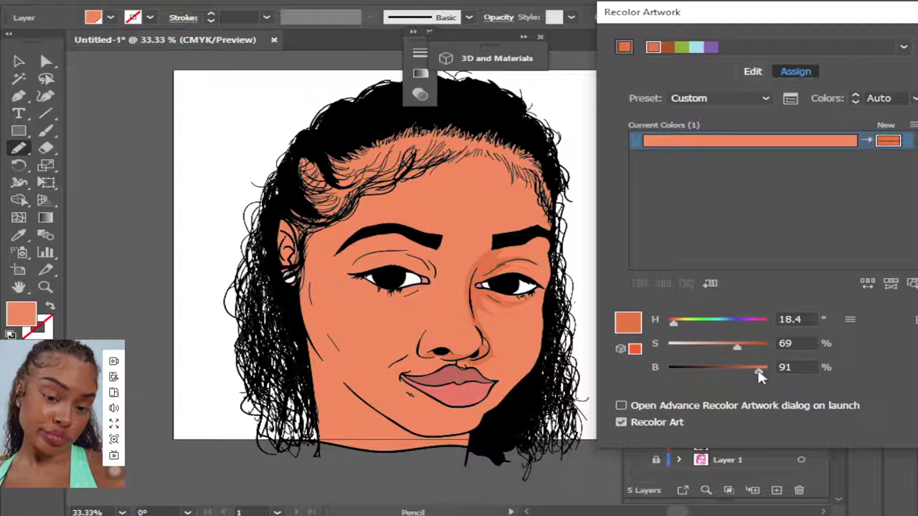
{"action": "mouse_move", "coordinate": [760, 376]}
{"action": "left_mouse_down"}
{"action": "mouse_move", "coordinate": [746, 376]}
{"action": "mouse_move", "coordinate": [734, 350]}
{"action": "left_mouse_up"}
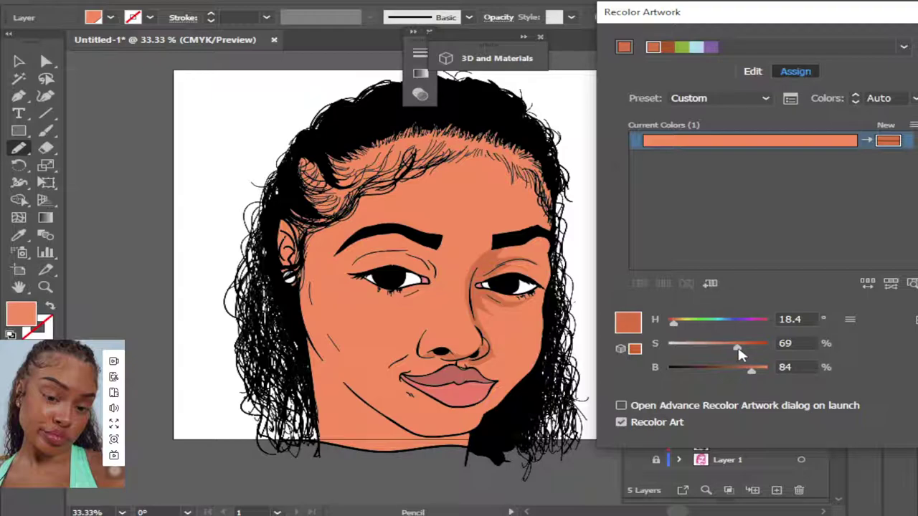
{"action": "left_click_drag", "start_coordinate": [752, 376], "coordinate": [758, 374]}
{"action": "left_click_drag", "start_coordinate": [805, 18], "coordinate": [618, 7]}
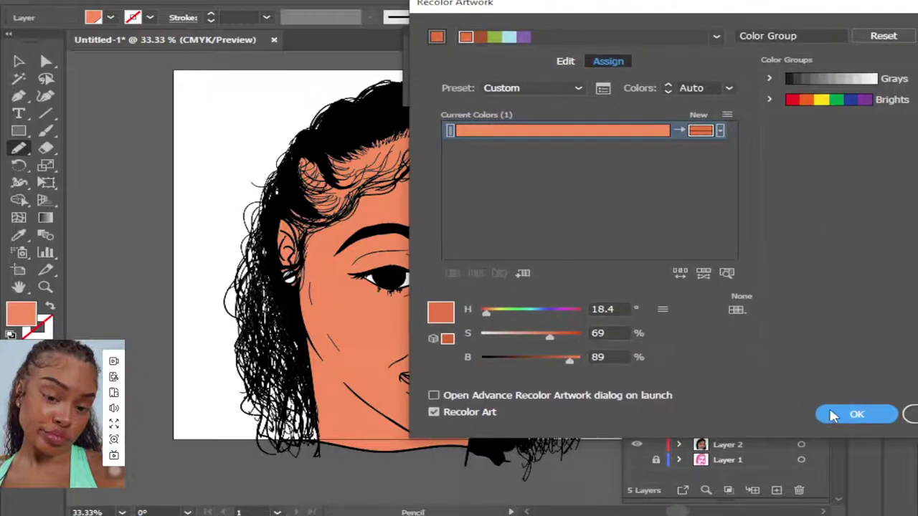
{"action": "left_click", "coordinate": [832, 416]}
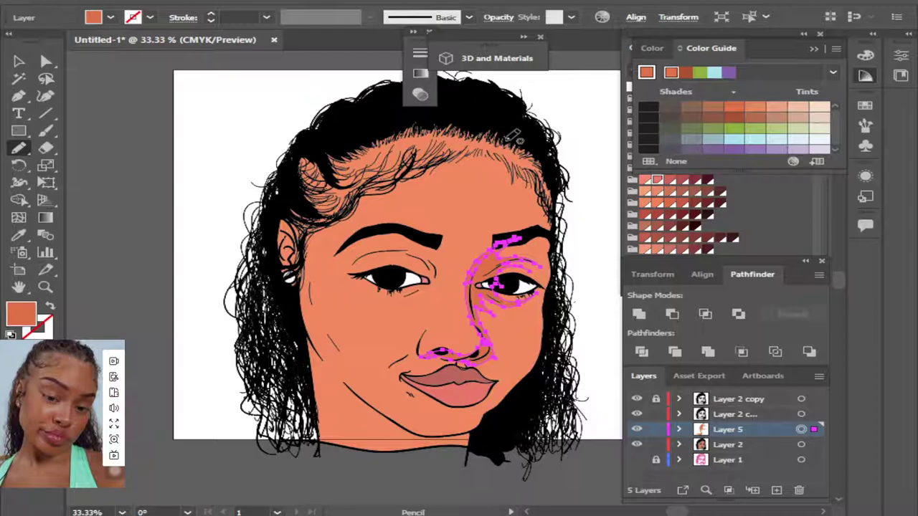
Draw a closed shadow shape from the right hairline down the cheek to the chin.
{"action": "mouse_move", "coordinate": [506, 140]}
{"action": "left_mouse_down"}
{"action": "mouse_move", "coordinate": [523, 199]}
{"action": "mouse_move", "coordinate": [505, 232]}
{"action": "left_mouse_up"}
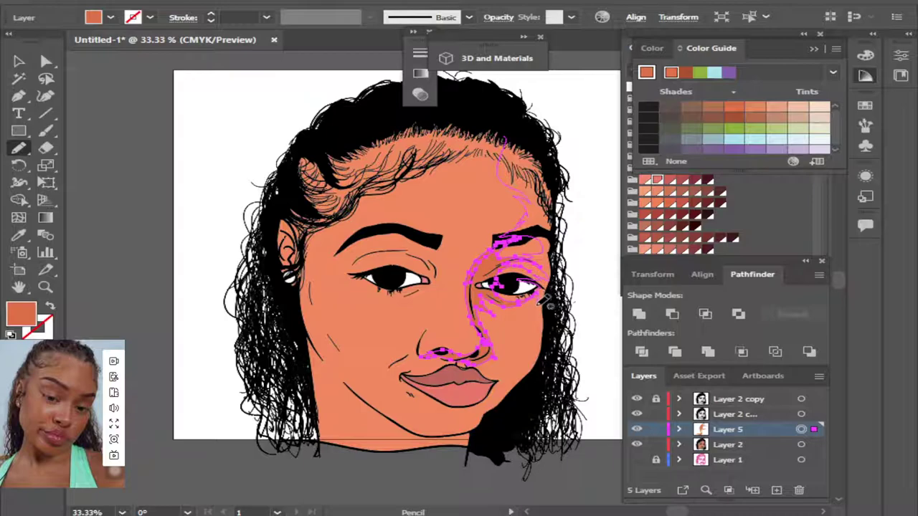
{"action": "mouse_move", "coordinate": [540, 307]}
{"action": "left_mouse_down"}
{"action": "mouse_move", "coordinate": [532, 354]}
{"action": "mouse_move", "coordinate": [428, 459]}
{"action": "mouse_move", "coordinate": [489, 441]}
{"action": "mouse_move", "coordinate": [527, 406]}
{"action": "mouse_move", "coordinate": [548, 362]}
{"action": "mouse_move", "coordinate": [558, 287]}
{"action": "left_mouse_up"}
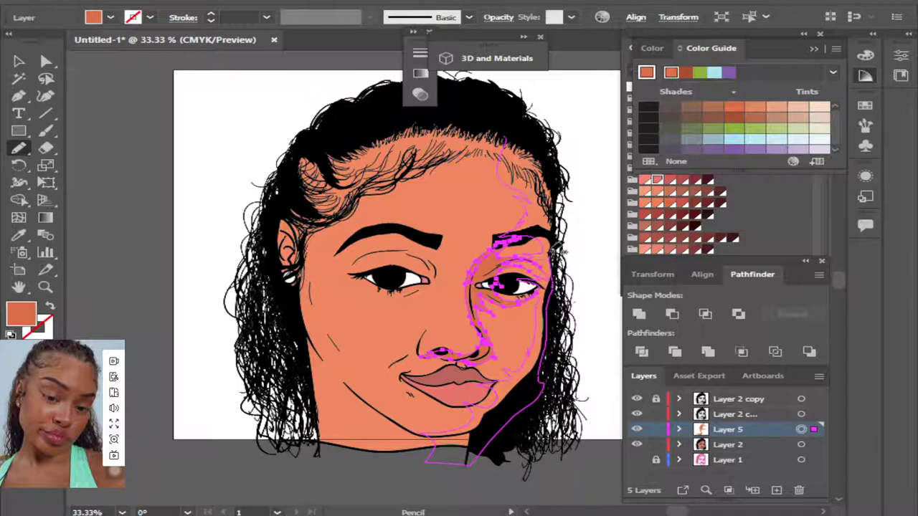
{"action": "mouse_move", "coordinate": [560, 247]}
{"action": "left_mouse_down"}
{"action": "mouse_move", "coordinate": [556, 169]}
{"action": "mouse_move", "coordinate": [534, 146]}
{"action": "mouse_move", "coordinate": [504, 140]}
{"action": "left_mouse_up"}
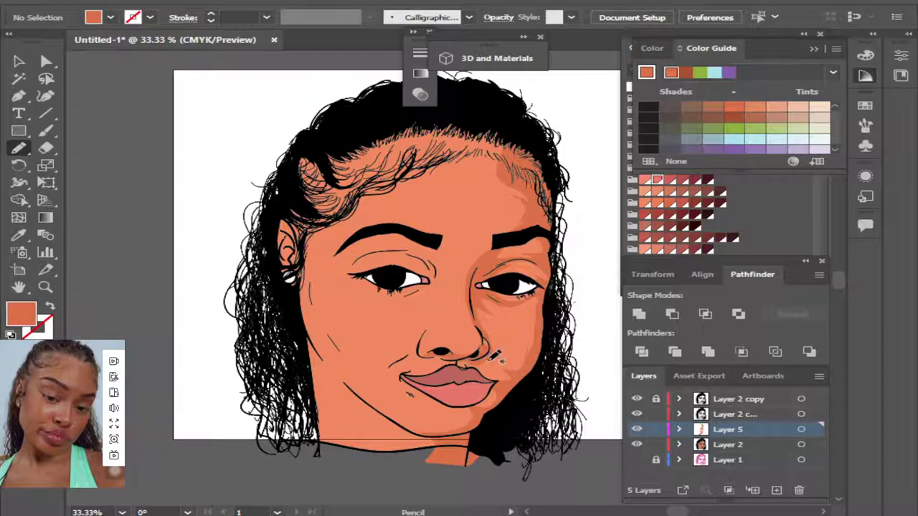
{"action": "key", "text": "ctrl+plus"}
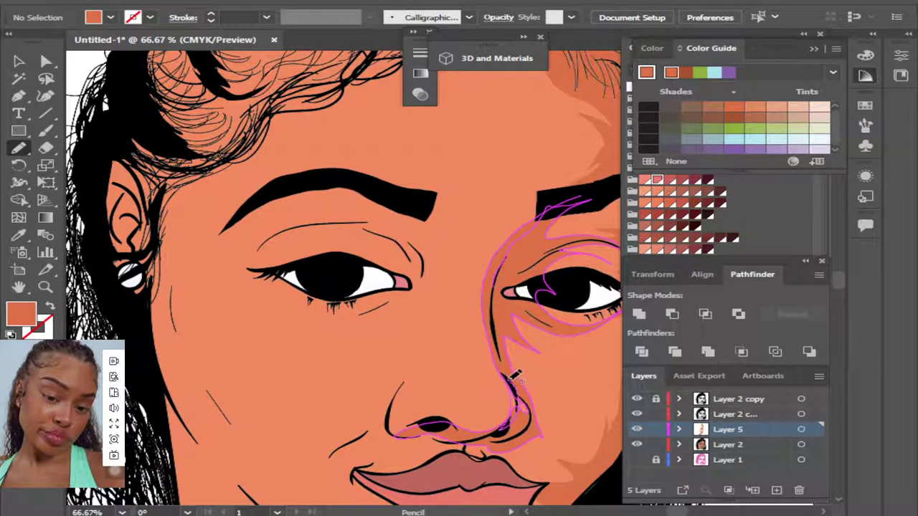
Shade around both nostrils, over the upper lip and from the nostril down the cheek.
{"action": "scroll", "coordinate": [844, 285], "scroll_direction": "down", "scroll_amount": 5}
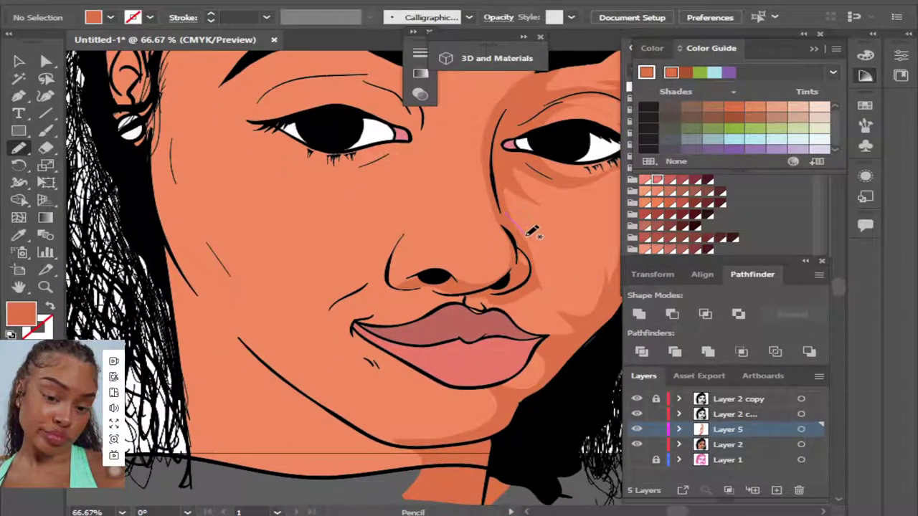
{"action": "left_click_drag", "start_coordinate": [543, 271], "coordinate": [505, 200]}
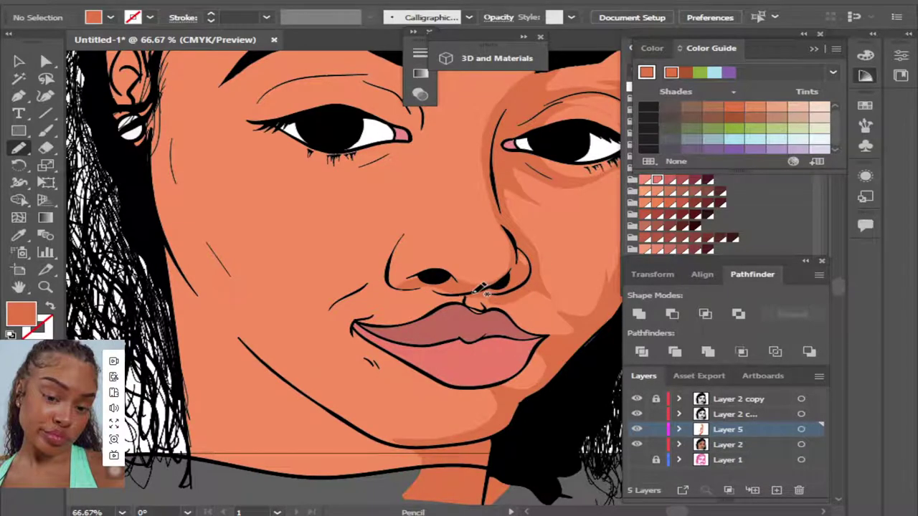
{"action": "left_click_drag", "start_coordinate": [474, 293], "coordinate": [516, 306]}
{"action": "mouse_move", "coordinate": [521, 299]}
{"action": "left_mouse_down"}
{"action": "mouse_move", "coordinate": [461, 310]}
{"action": "mouse_move", "coordinate": [415, 281]}
{"action": "mouse_move", "coordinate": [433, 273]}
{"action": "mouse_move", "coordinate": [491, 286]}
{"action": "left_mouse_up"}
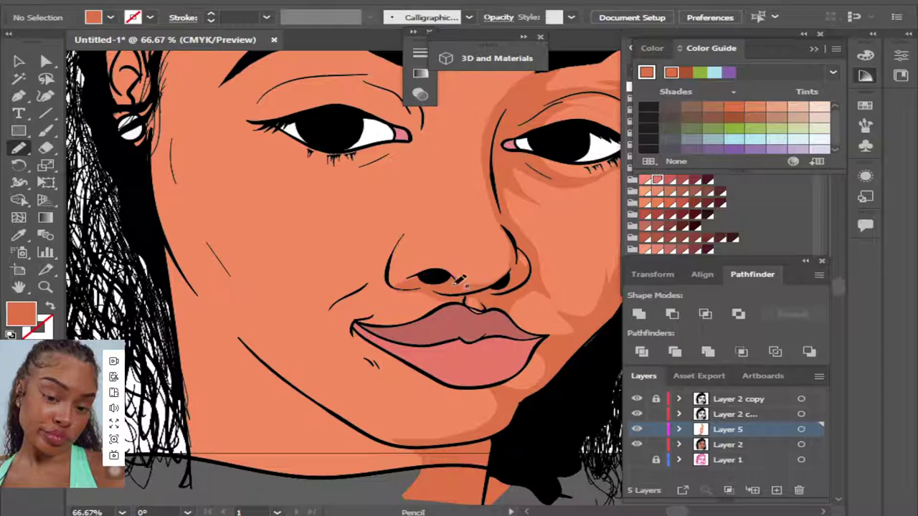
{"action": "mouse_move", "coordinate": [475, 279]}
{"action": "left_mouse_down"}
{"action": "mouse_move", "coordinate": [433, 266]}
{"action": "mouse_move", "coordinate": [389, 280]}
{"action": "mouse_move", "coordinate": [393, 258]}
{"action": "mouse_move", "coordinate": [402, 288]}
{"action": "mouse_move", "coordinate": [494, 285]}
{"action": "left_mouse_up"}
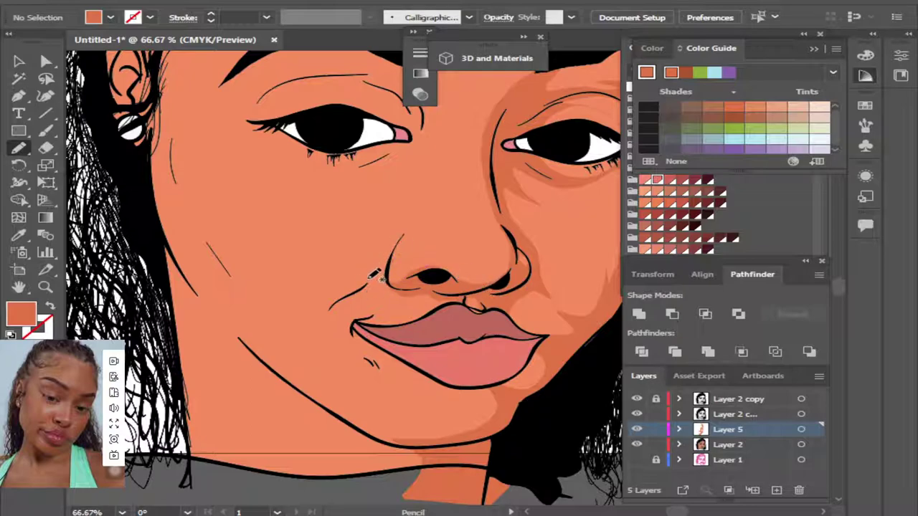
{"action": "mouse_move", "coordinate": [367, 283]}
{"action": "left_mouse_down"}
{"action": "mouse_move", "coordinate": [331, 307]}
{"action": "mouse_move", "coordinate": [351, 306]}
{"action": "left_mouse_up"}
{"action": "left_click_drag", "start_coordinate": [385, 268], "coordinate": [387, 278]}
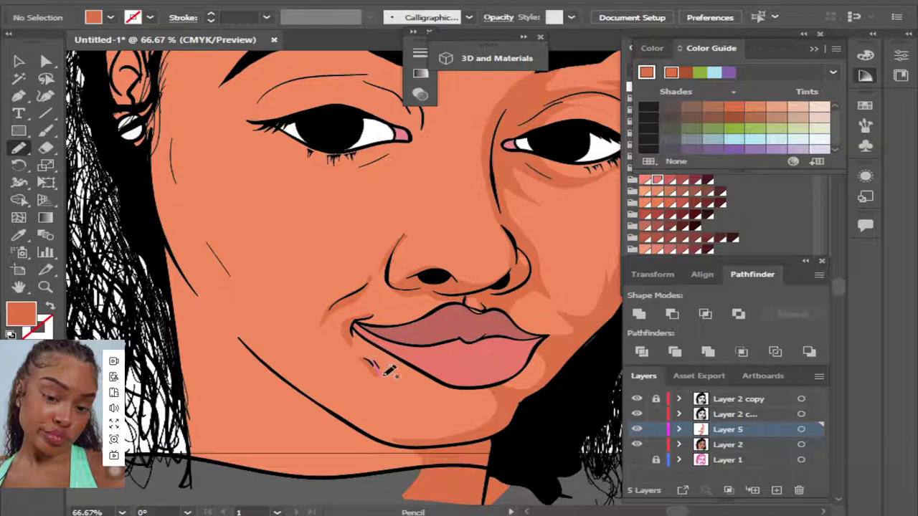
Shade along the left and right edges of the lower lip, redrawing the right-edge stroke.
{"action": "mouse_move", "coordinate": [353, 331]}
{"action": "left_mouse_down"}
{"action": "mouse_move", "coordinate": [444, 384]}
{"action": "mouse_move", "coordinate": [505, 352]}
{"action": "left_mouse_up"}
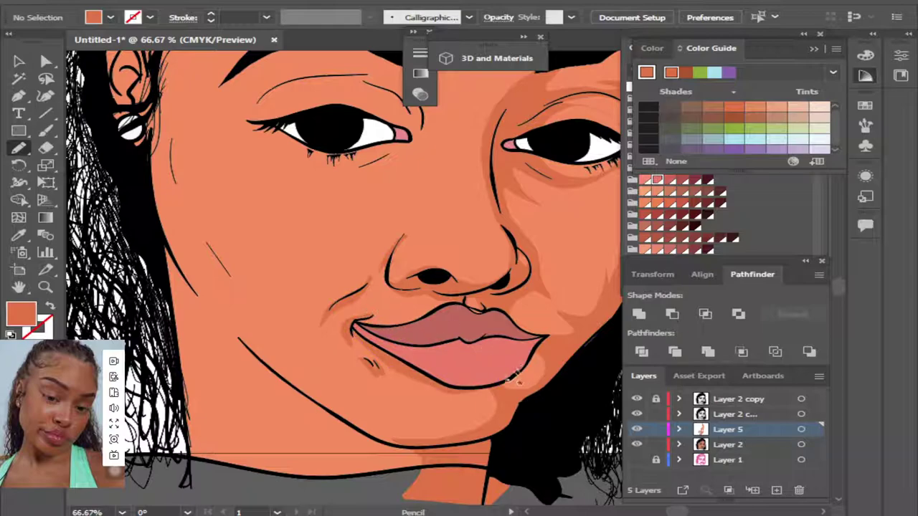
{"action": "left_click_drag", "start_coordinate": [493, 388], "coordinate": [551, 346]}
{"action": "key", "text": "ctrl+z"}
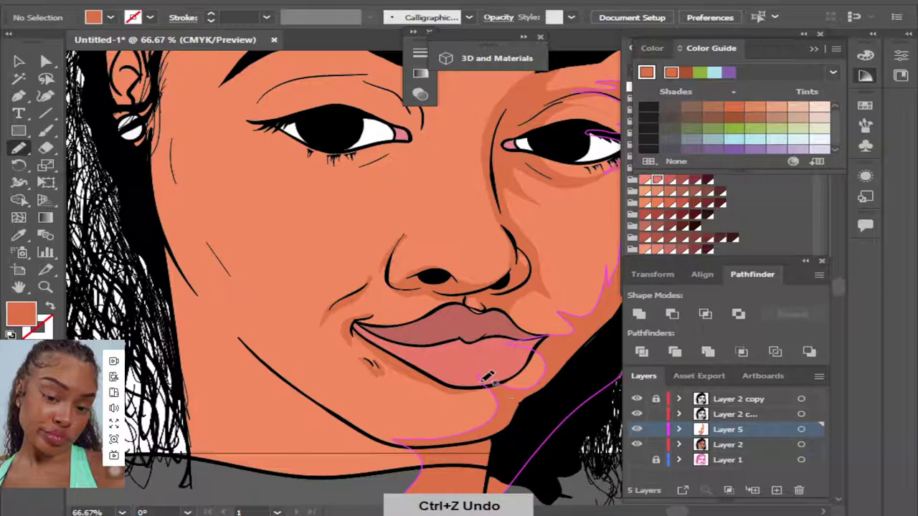
{"action": "left_click_drag", "start_coordinate": [490, 381], "coordinate": [563, 340]}
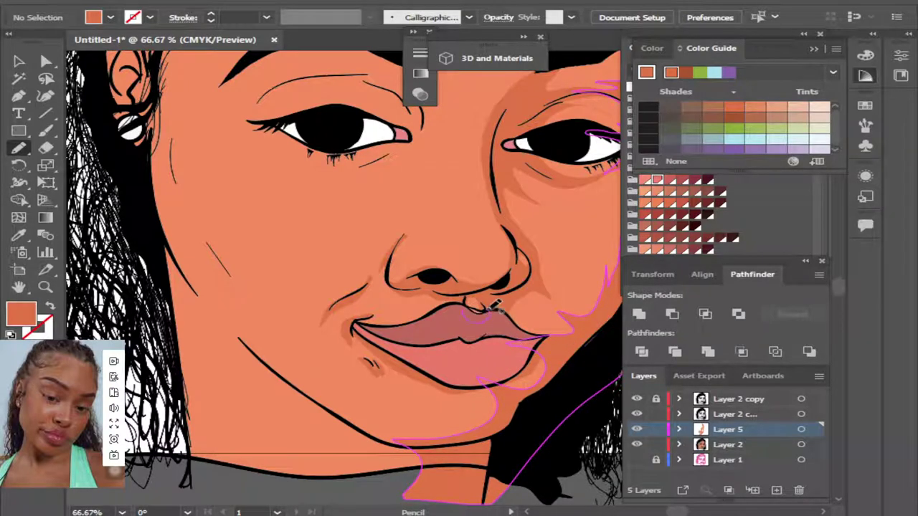
{"action": "key", "text": "ctrl+minus"}
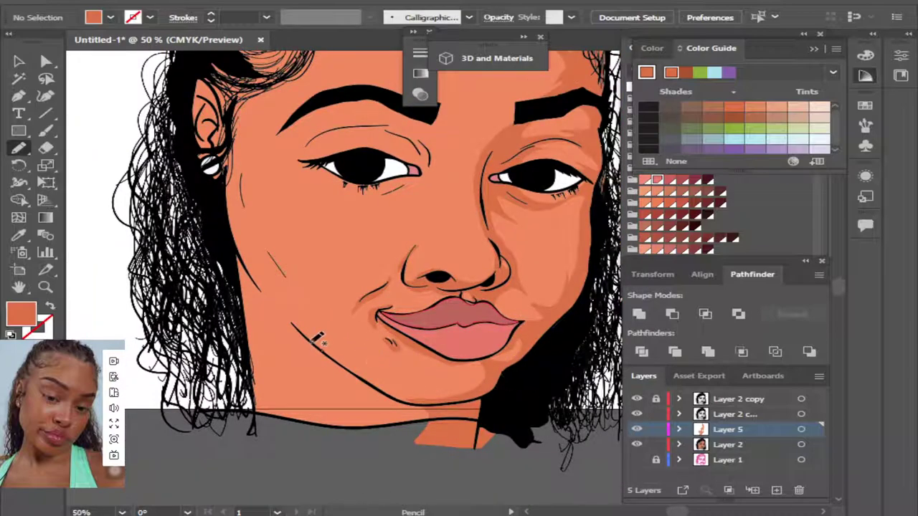
Shade along the jawline and down the left cheek edge up to the temple.
{"action": "left_click_drag", "start_coordinate": [318, 351], "coordinate": [350, 382]}
{"action": "left_click_drag", "start_coordinate": [402, 415], "coordinate": [335, 346]}
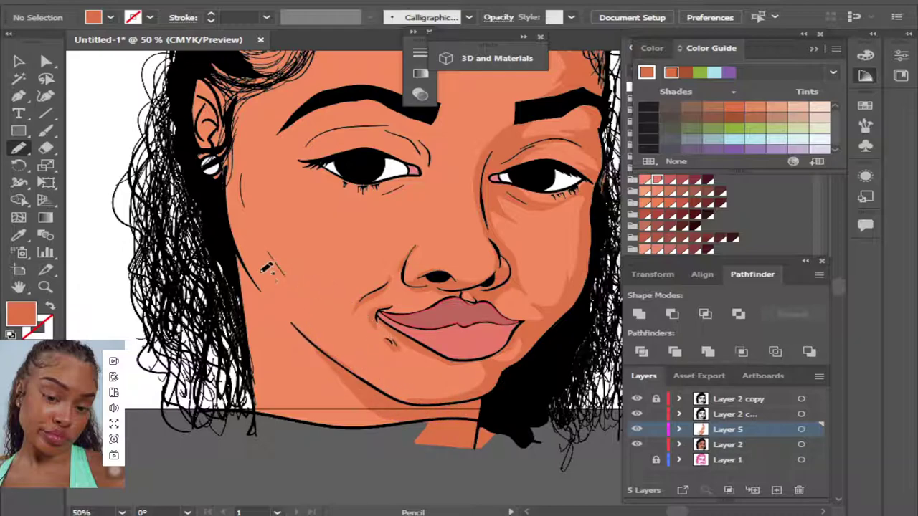
{"action": "mouse_move", "coordinate": [227, 251]}
{"action": "left_mouse_down"}
{"action": "mouse_move", "coordinate": [262, 404]}
{"action": "mouse_move", "coordinate": [287, 409]}
{"action": "left_mouse_up"}
{"action": "mouse_move", "coordinate": [265, 373]}
{"action": "left_mouse_down"}
{"action": "mouse_move", "coordinate": [255, 287]}
{"action": "mouse_move", "coordinate": [303, 329]}
{"action": "mouse_move", "coordinate": [244, 240]}
{"action": "left_mouse_up"}
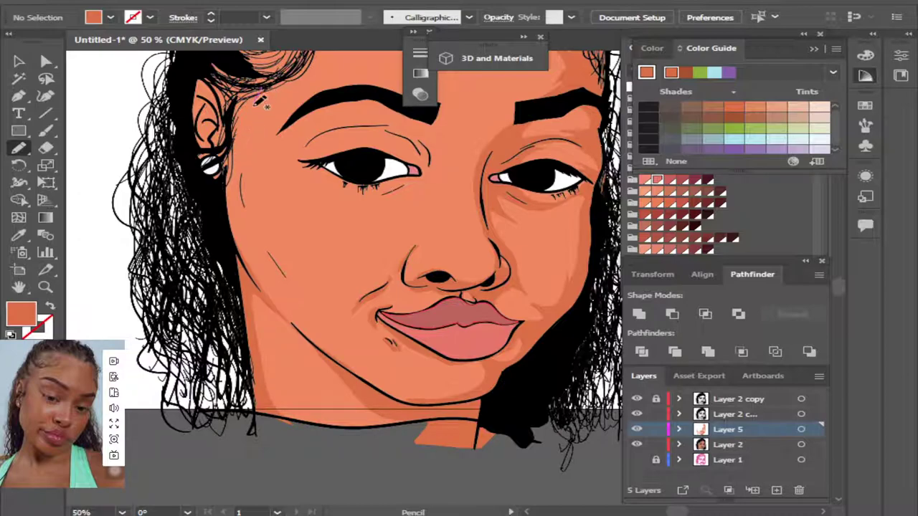
{"action": "mouse_move", "coordinate": [244, 158]}
{"action": "left_mouse_down"}
{"action": "mouse_move", "coordinate": [242, 197]}
{"action": "mouse_move", "coordinate": [315, 309]}
{"action": "mouse_move", "coordinate": [270, 273]}
{"action": "mouse_move", "coordinate": [301, 327]}
{"action": "mouse_move", "coordinate": [256, 277]}
{"action": "mouse_move", "coordinate": [235, 233]}
{"action": "mouse_move", "coordinate": [237, 140]}
{"action": "left_mouse_up"}
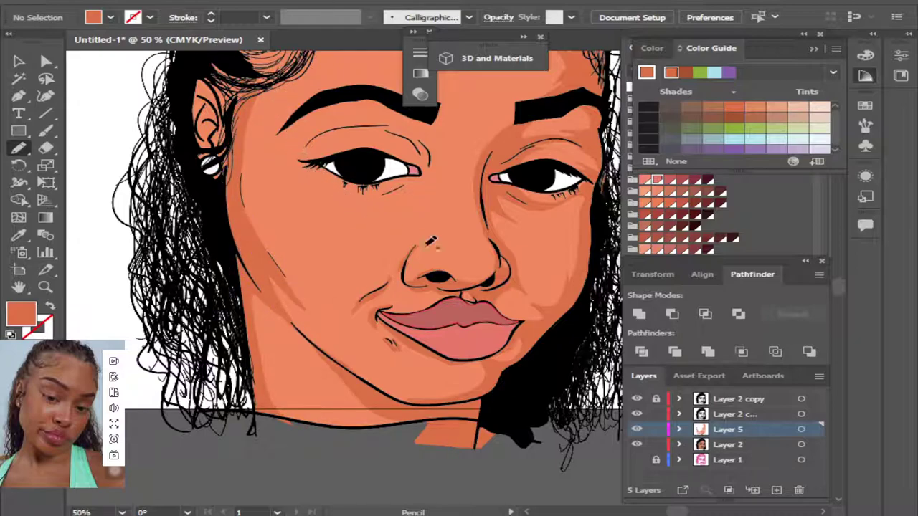
{"action": "scroll", "coordinate": [841, 286], "scroll_direction": "up", "scroll_amount": 1}
{"action": "scroll", "coordinate": [842, 280], "scroll_direction": "up", "scroll_amount": 3}
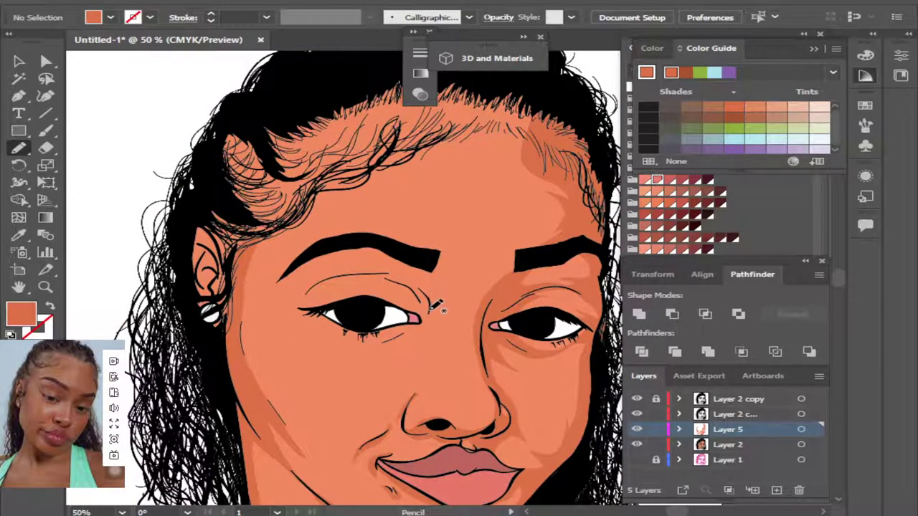
Shade the left eye's inner corner, eyelid and lower lid.
{"action": "mouse_move", "coordinate": [428, 308]}
{"action": "left_mouse_down"}
{"action": "mouse_move", "coordinate": [411, 267]}
{"action": "mouse_move", "coordinate": [344, 264]}
{"action": "left_mouse_up"}
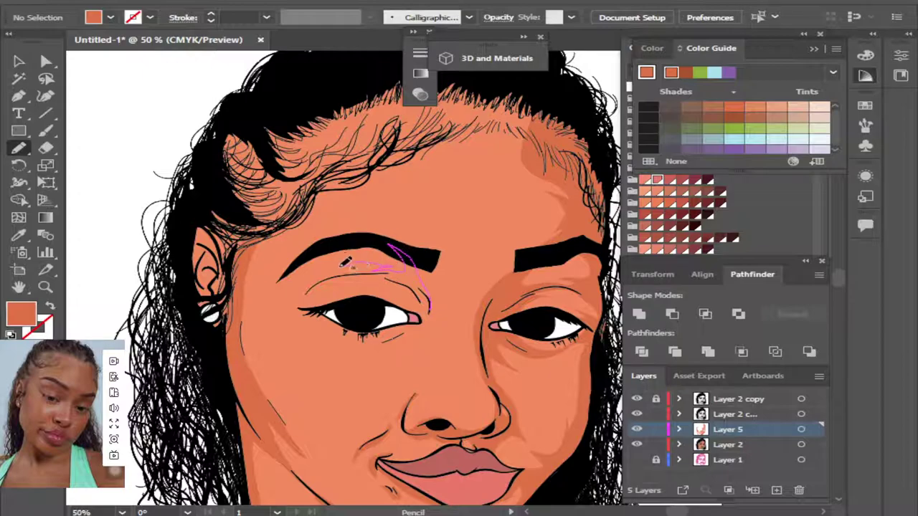
{"action": "mouse_move", "coordinate": [309, 290]}
{"action": "left_mouse_down"}
{"action": "mouse_move", "coordinate": [299, 308]}
{"action": "mouse_move", "coordinate": [355, 301]}
{"action": "mouse_move", "coordinate": [348, 287]}
{"action": "mouse_move", "coordinate": [384, 279]}
{"action": "mouse_move", "coordinate": [412, 298]}
{"action": "mouse_move", "coordinate": [372, 308]}
{"action": "mouse_move", "coordinate": [421, 320]}
{"action": "mouse_move", "coordinate": [428, 302]}
{"action": "left_mouse_up"}
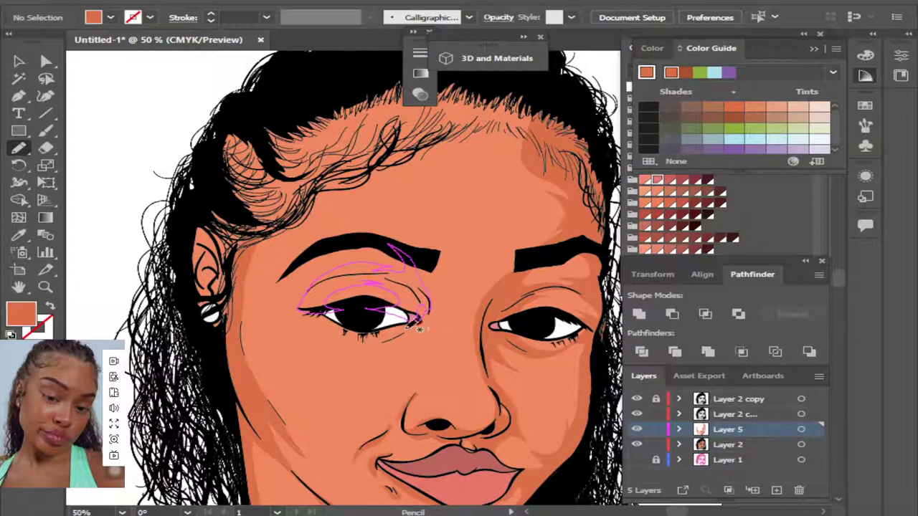
{"action": "mouse_move", "coordinate": [398, 334]}
{"action": "left_mouse_down"}
{"action": "mouse_move", "coordinate": [358, 338]}
{"action": "mouse_move", "coordinate": [322, 320]}
{"action": "mouse_move", "coordinate": [372, 353]}
{"action": "mouse_move", "coordinate": [424, 351]}
{"action": "mouse_move", "coordinate": [438, 312]}
{"action": "left_mouse_up"}
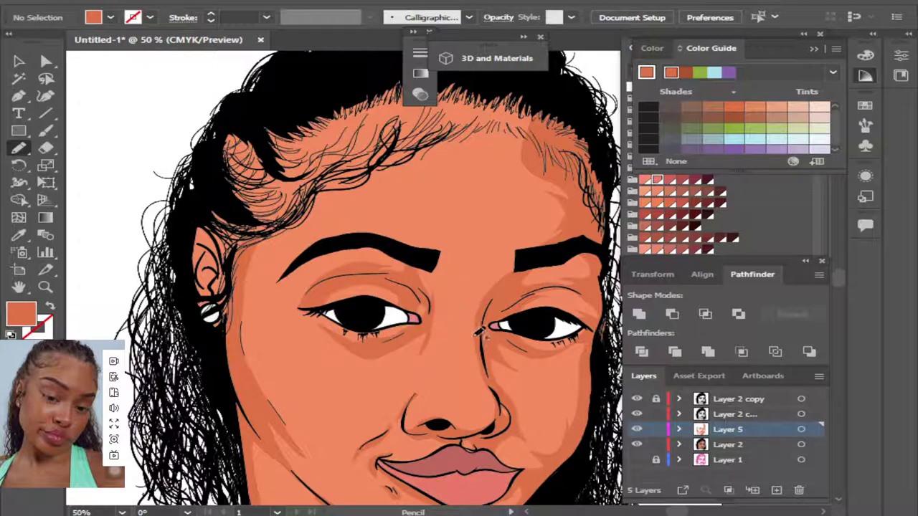
{"action": "key", "text": "ctrl+minus"}
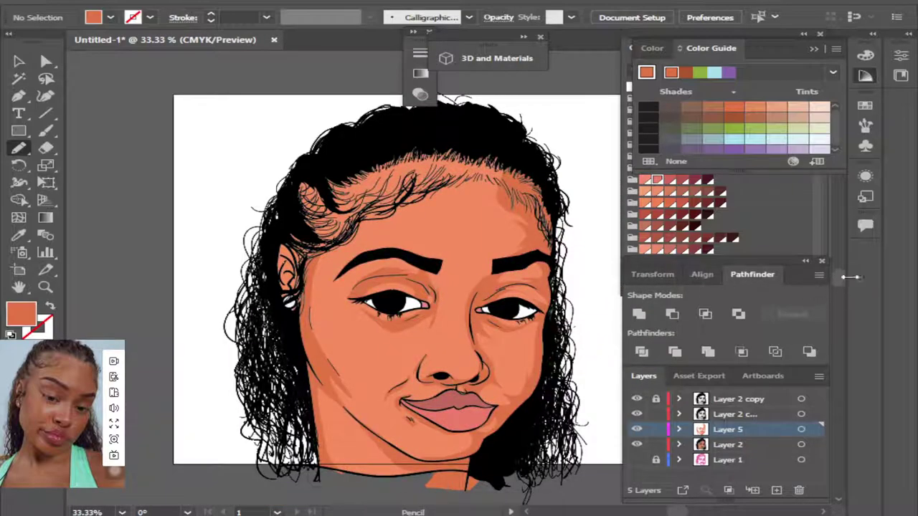
Add shadows at the inner eye corner and along the eyelid crease, undoing a stray stroke.
{"action": "key", "text": "ctrl+z"}
{"action": "key", "text": "ctrl+plus"}
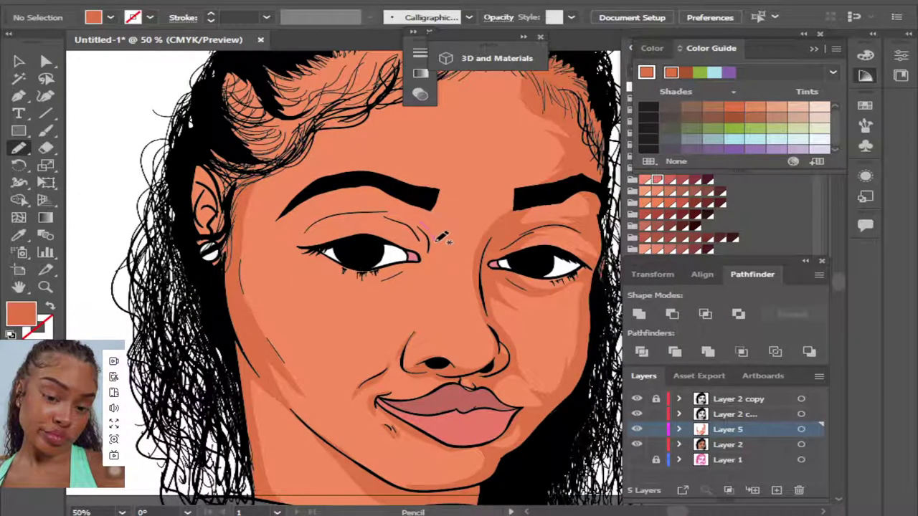
{"action": "left_click_drag", "start_coordinate": [431, 267], "coordinate": [430, 258]}
{"action": "left_click_drag", "start_coordinate": [393, 258], "coordinate": [412, 247]}
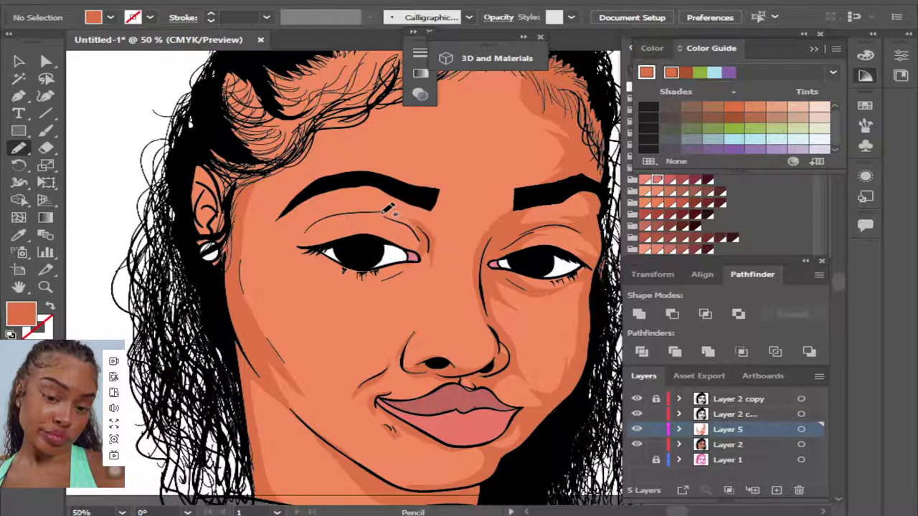
{"action": "mouse_move", "coordinate": [385, 210]}
{"action": "left_mouse_down"}
{"action": "mouse_move", "coordinate": [423, 251]}
{"action": "mouse_move", "coordinate": [376, 278]}
{"action": "mouse_move", "coordinate": [347, 275]}
{"action": "mouse_move", "coordinate": [354, 285]}
{"action": "mouse_move", "coordinate": [410, 275]}
{"action": "mouse_move", "coordinate": [433, 241]}
{"action": "mouse_move", "coordinate": [422, 253]}
{"action": "left_mouse_up"}
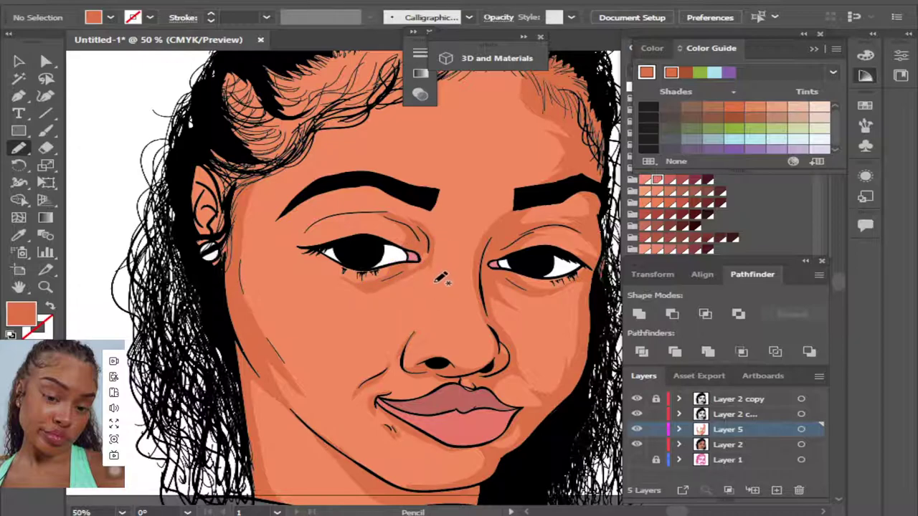
{"action": "key", "text": "ctrl+z"}
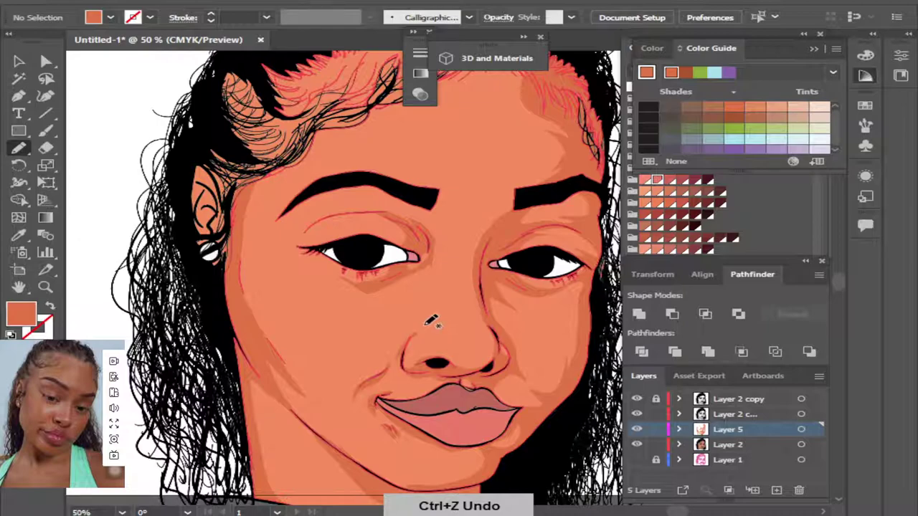
Draw and extend shadow shapes beside the nose, undoing one misplaced stroke.
{"action": "left_click_drag", "start_coordinate": [414, 338], "coordinate": [415, 340]}
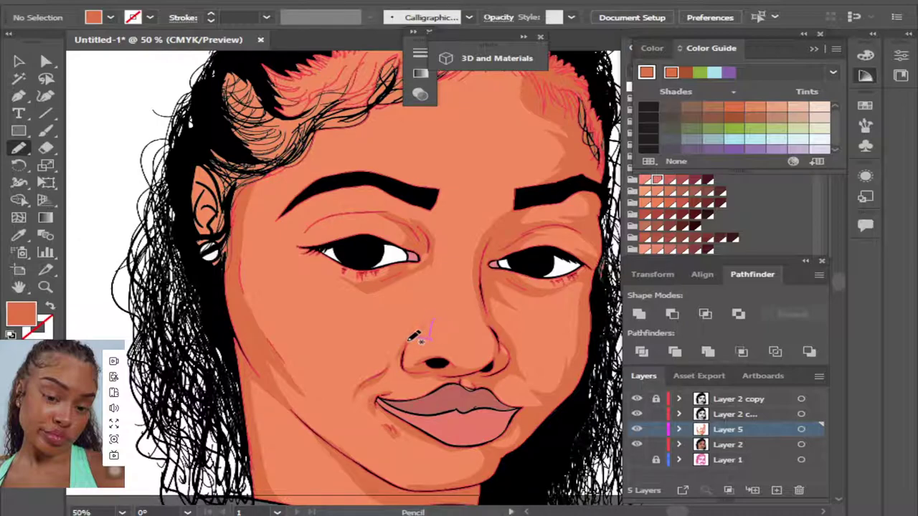
{"action": "left_click_drag", "start_coordinate": [415, 337], "coordinate": [434, 319]}
{"action": "key", "text": "ctrl+minus"}
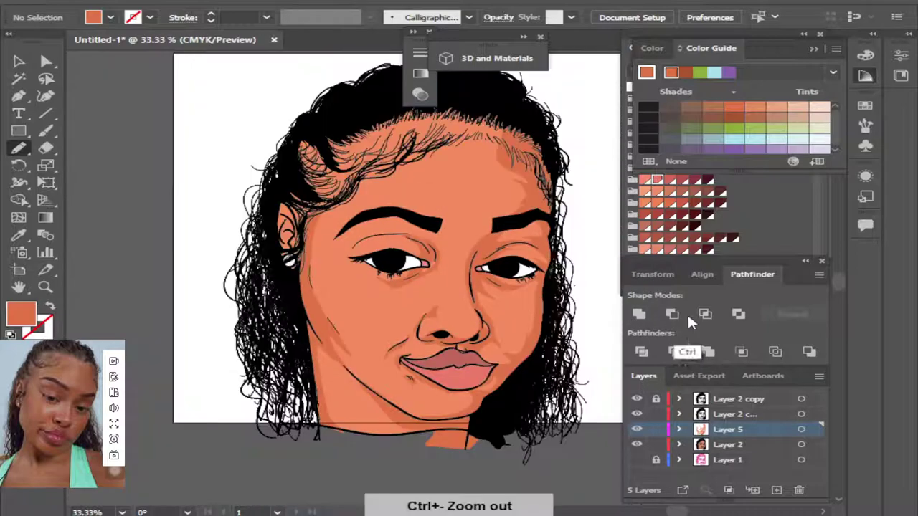
{"action": "key", "text": "ctrl+z"}
{"action": "key", "text": "ctrl+plus"}
{"action": "key", "text": "ctrl+plus"}
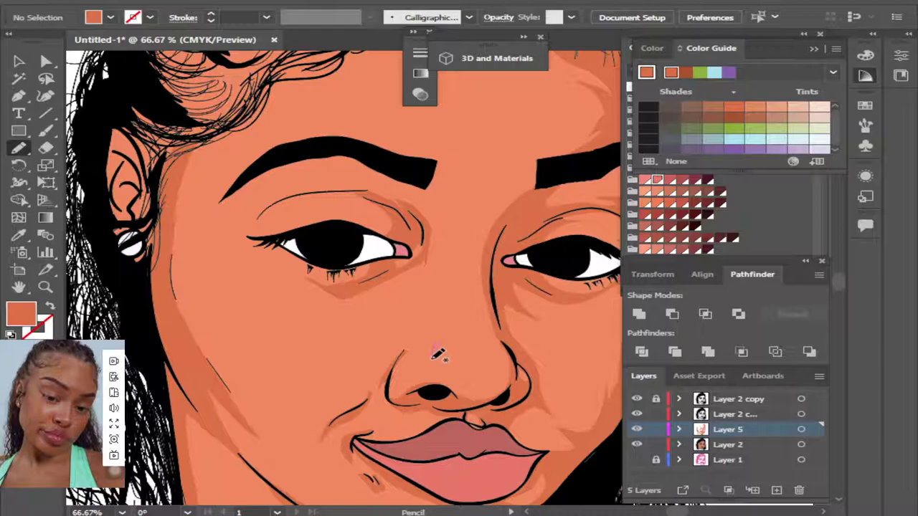
{"action": "left_click_drag", "start_coordinate": [428, 351], "coordinate": [448, 323]}
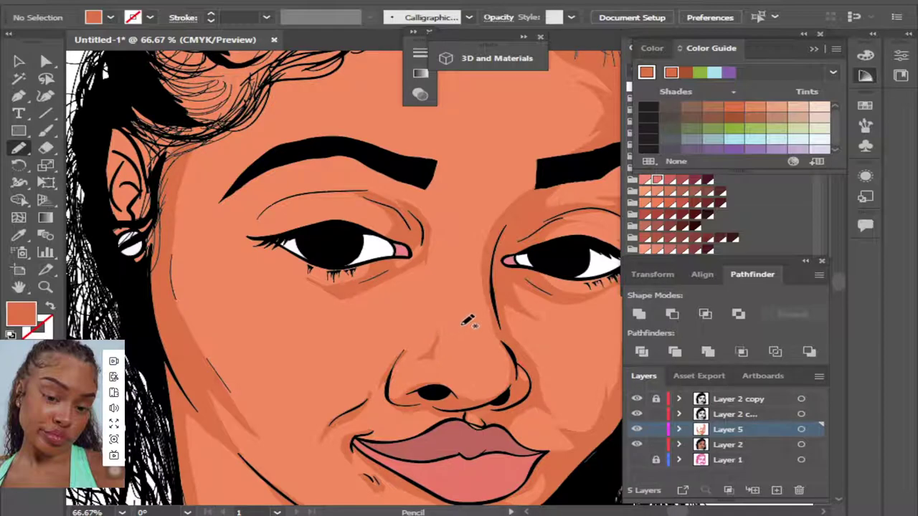
{"action": "key", "text": "ctrl+minus"}
{"action": "key", "text": "ctrl+minus"}
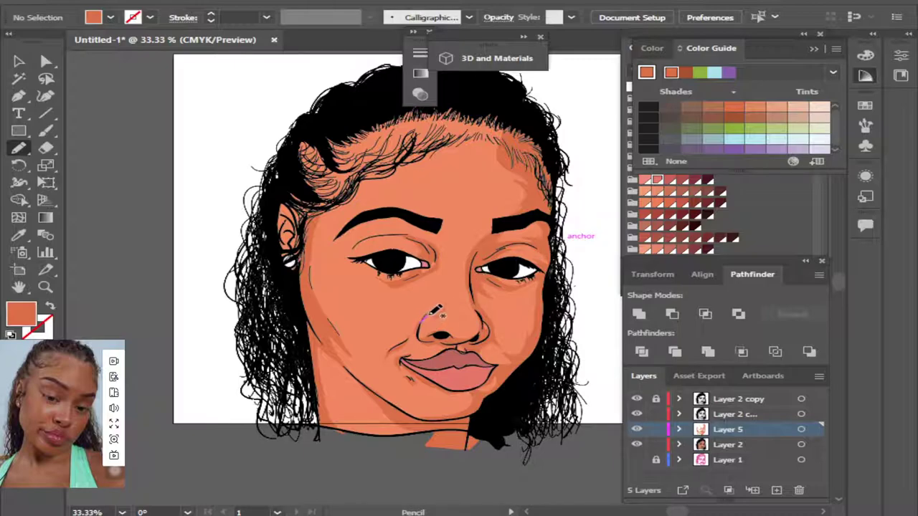
Add more shading near the nostril and along the left side of the nose, removing the lip strokes.
{"action": "left_click_drag", "start_coordinate": [434, 306], "coordinate": [429, 323]}
{"action": "left_click_drag", "start_coordinate": [442, 300], "coordinate": [438, 314]}
{"action": "key", "text": "ctrl+z"}
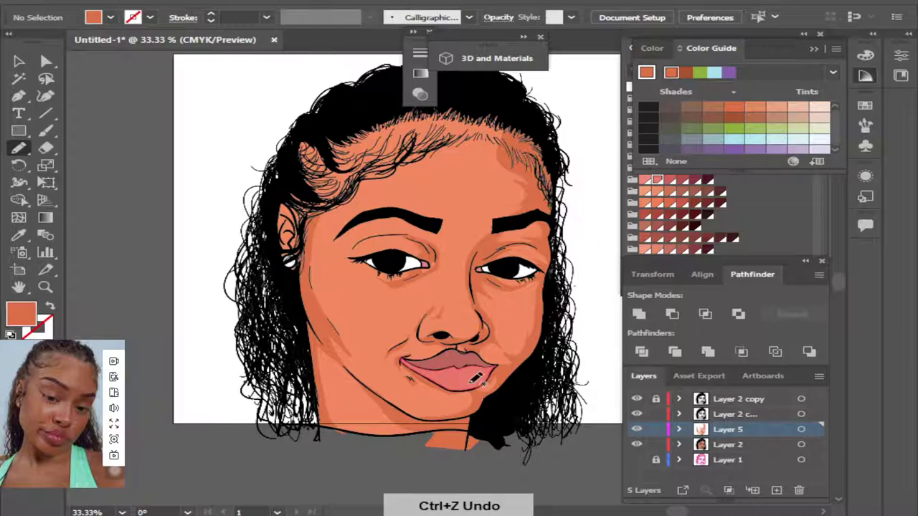
{"action": "key", "text": "ctrl+z"}
{"action": "left_click_drag", "start_coordinate": [434, 332], "coordinate": [438, 326]}
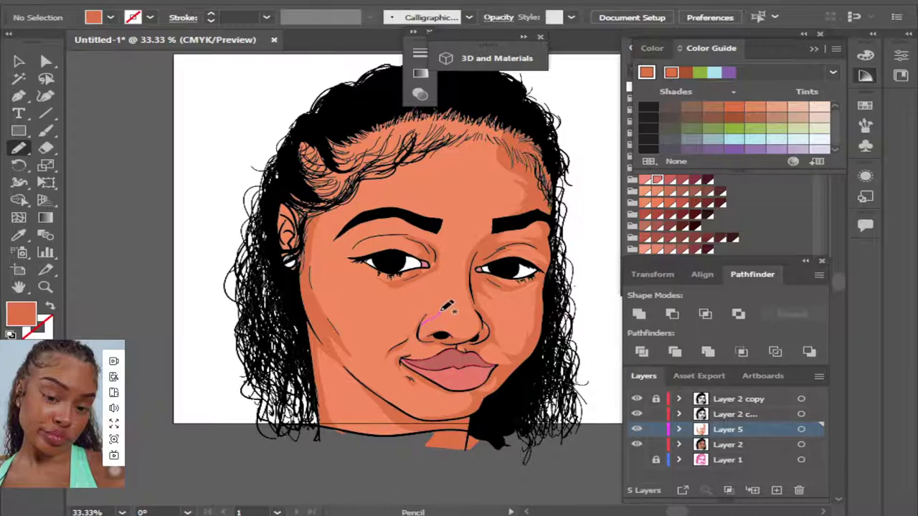
{"action": "left_click_drag", "start_coordinate": [436, 310], "coordinate": [432, 314]}
{"action": "key", "text": "ctrl+plus"}
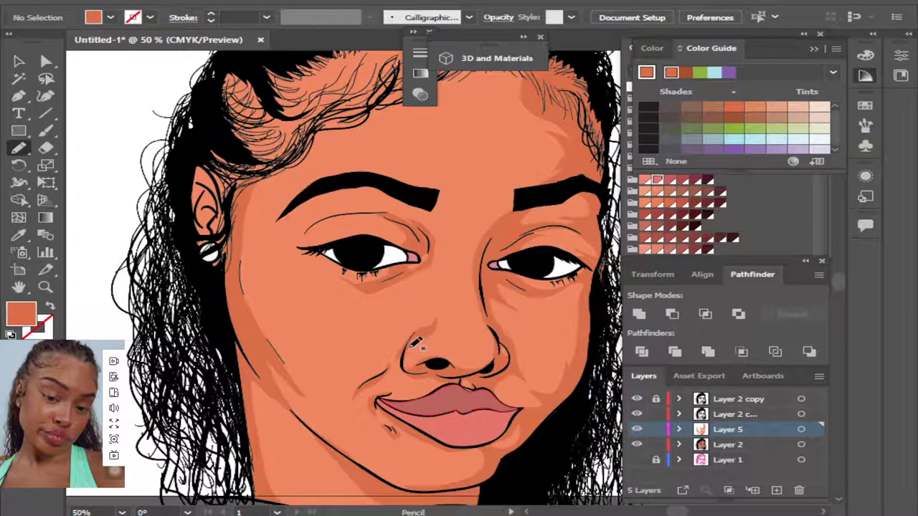
{"action": "mouse_move", "coordinate": [416, 360]}
{"action": "left_mouse_down"}
{"action": "mouse_move", "coordinate": [421, 371]}
{"action": "mouse_move", "coordinate": [403, 337]}
{"action": "left_mouse_up"}
{"action": "key", "text": "ctrl+minus"}
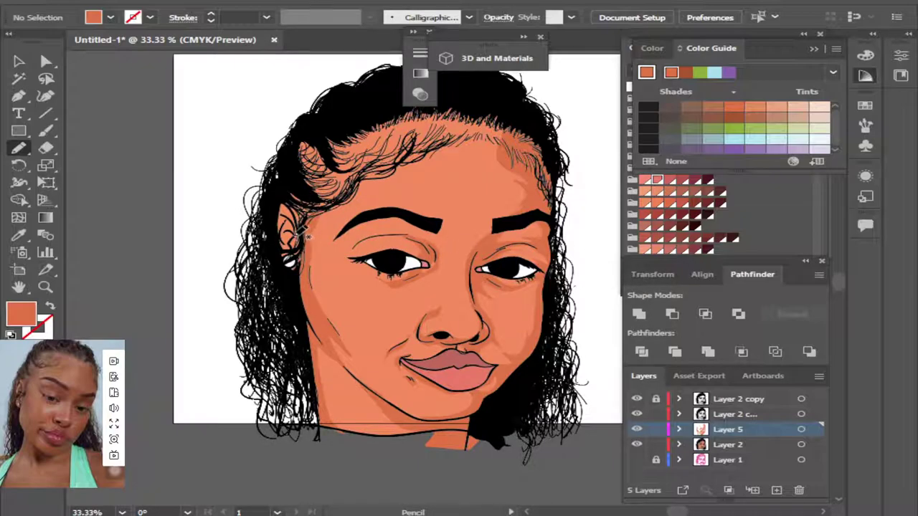
Shade the skin around the ear.
{"action": "left_click_drag", "start_coordinate": [289, 225], "coordinate": [294, 201]}
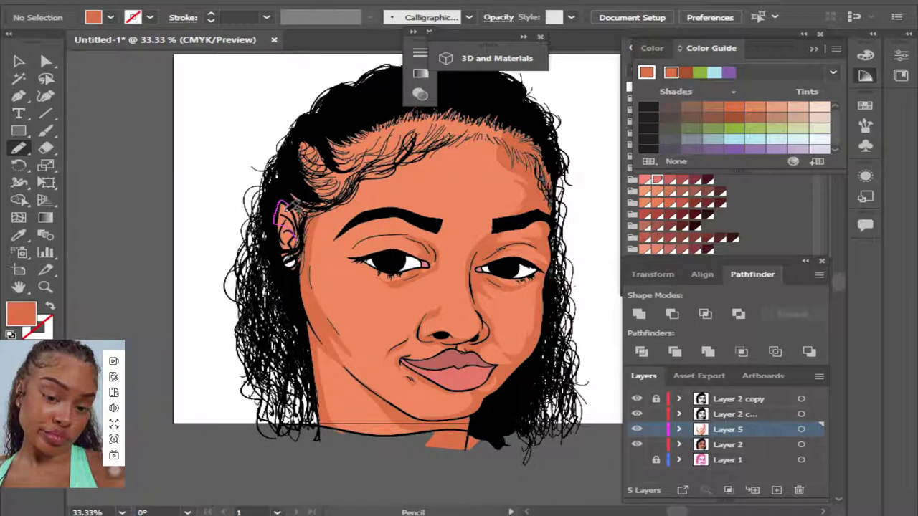
{"action": "left_click_drag", "start_coordinate": [291, 207], "coordinate": [295, 189]}
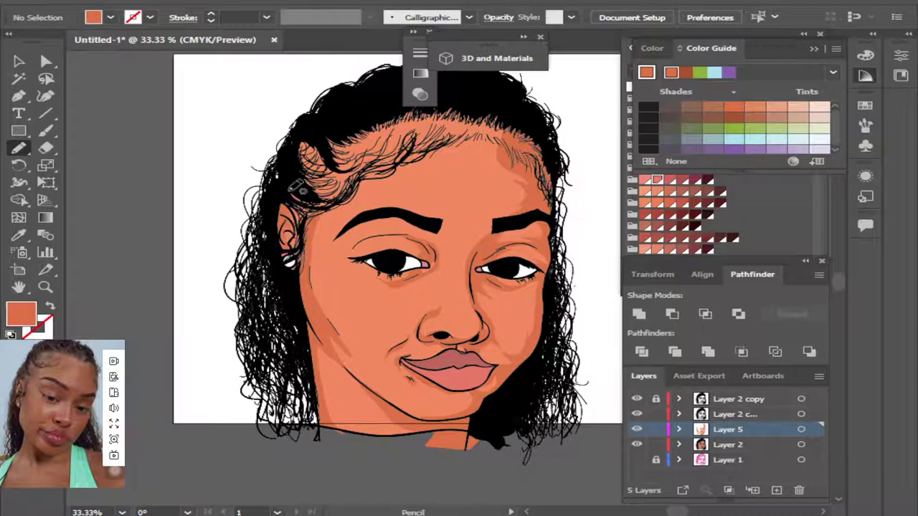
{"action": "key", "text": "ctrl+plus"}
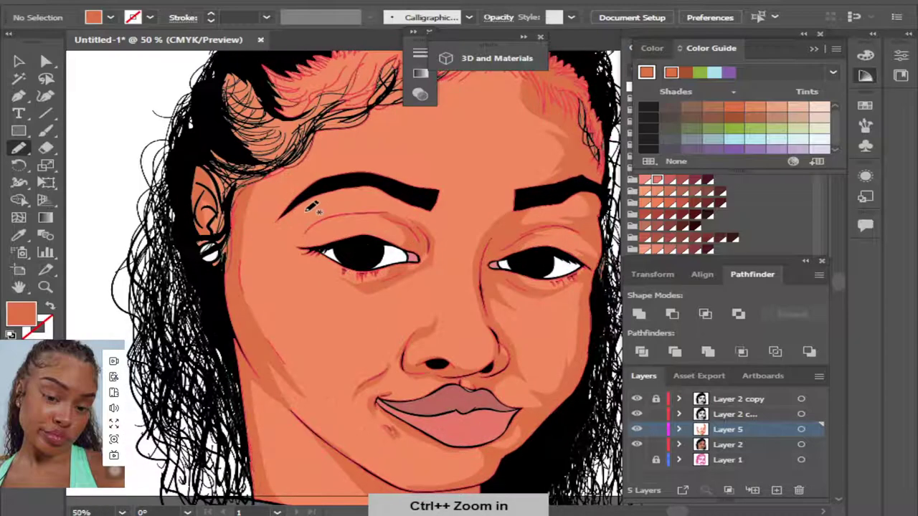
{"action": "mouse_move", "coordinate": [224, 195]}
{"action": "left_mouse_down"}
{"action": "mouse_move", "coordinate": [210, 228]}
{"action": "mouse_move", "coordinate": [223, 204]}
{"action": "mouse_move", "coordinate": [212, 169]}
{"action": "mouse_move", "coordinate": [226, 273]}
{"action": "left_mouse_up"}
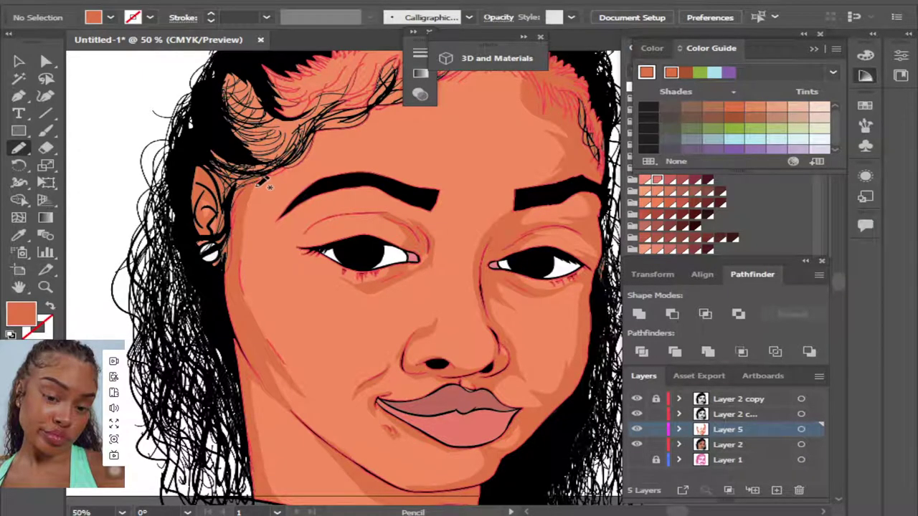
{"action": "key", "text": "ctrl+minus"}
Shade along the hairline and curls, plus a stroke down the left cheek and jaw.
{"action": "mouse_move", "coordinate": [301, 185]}
{"action": "left_mouse_down"}
{"action": "mouse_move", "coordinate": [380, 113]}
{"action": "mouse_move", "coordinate": [345, 115]}
{"action": "mouse_move", "coordinate": [290, 147]}
{"action": "mouse_move", "coordinate": [294, 230]}
{"action": "left_mouse_up"}
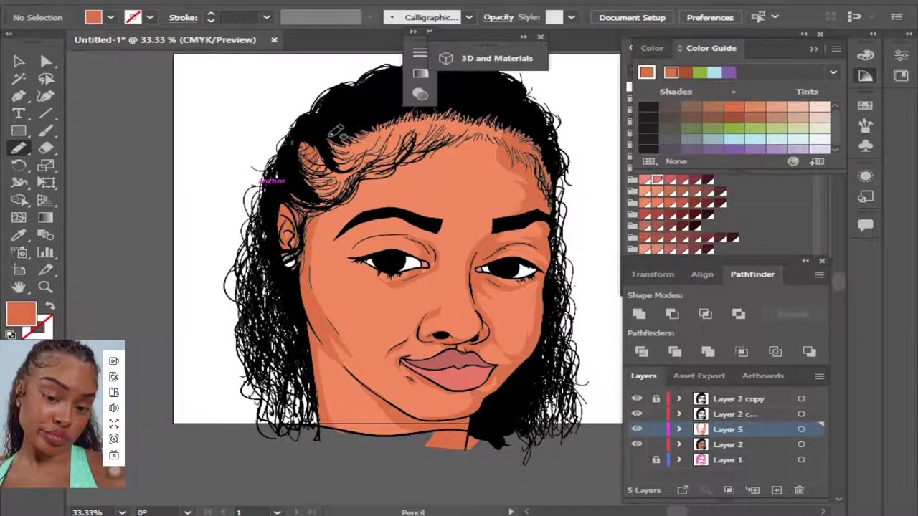
{"action": "mouse_move", "coordinate": [321, 136]}
{"action": "left_mouse_down"}
{"action": "mouse_move", "coordinate": [362, 145]}
{"action": "mouse_move", "coordinate": [450, 107]}
{"action": "mouse_move", "coordinate": [459, 118]}
{"action": "mouse_move", "coordinate": [487, 116]}
{"action": "mouse_move", "coordinate": [551, 151]}
{"action": "mouse_move", "coordinate": [465, 85]}
{"action": "left_mouse_up"}
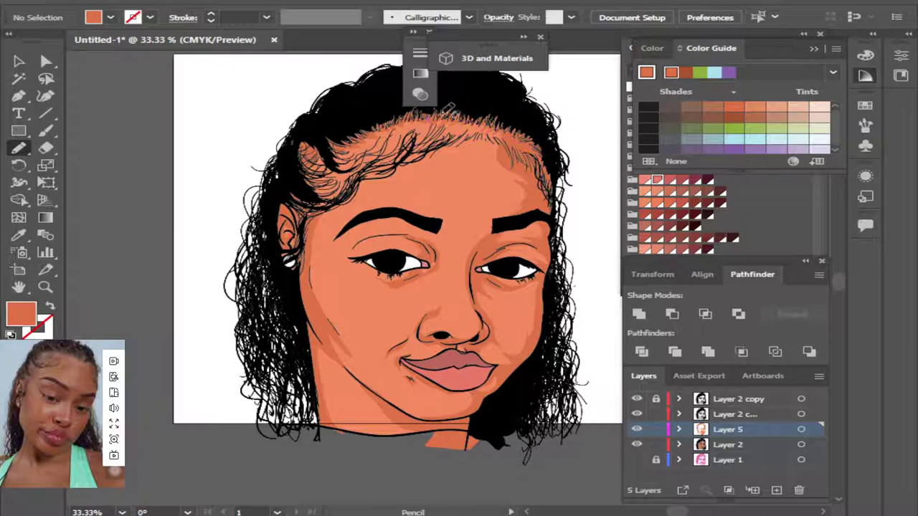
{"action": "mouse_move", "coordinate": [387, 133]}
{"action": "left_mouse_down"}
{"action": "mouse_move", "coordinate": [413, 143]}
{"action": "mouse_move", "coordinate": [437, 135]}
{"action": "mouse_move", "coordinate": [313, 207]}
{"action": "mouse_move", "coordinate": [469, 129]}
{"action": "mouse_move", "coordinate": [452, 121]}
{"action": "mouse_move", "coordinate": [410, 166]}
{"action": "mouse_move", "coordinate": [326, 217]}
{"action": "mouse_move", "coordinate": [366, 181]}
{"action": "mouse_move", "coordinate": [464, 129]}
{"action": "left_mouse_up"}
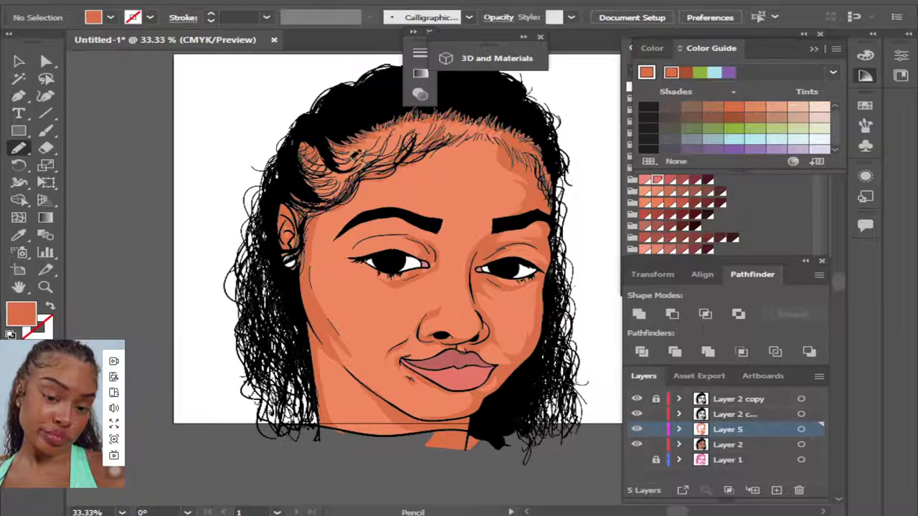
{"action": "mouse_move", "coordinate": [355, 154]}
{"action": "left_mouse_down"}
{"action": "mouse_move", "coordinate": [319, 201]}
{"action": "mouse_move", "coordinate": [352, 178]}
{"action": "mouse_move", "coordinate": [316, 167]}
{"action": "mouse_move", "coordinate": [331, 160]}
{"action": "mouse_move", "coordinate": [301, 187]}
{"action": "mouse_move", "coordinate": [333, 195]}
{"action": "left_mouse_up"}
{"action": "mouse_move", "coordinate": [380, 127]}
{"action": "left_mouse_down"}
{"action": "mouse_move", "coordinate": [337, 154]}
{"action": "mouse_move", "coordinate": [388, 147]}
{"action": "mouse_move", "coordinate": [335, 166]}
{"action": "mouse_move", "coordinate": [387, 136]}
{"action": "mouse_move", "coordinate": [337, 158]}
{"action": "mouse_move", "coordinate": [369, 144]}
{"action": "mouse_move", "coordinate": [335, 128]}
{"action": "mouse_move", "coordinate": [355, 163]}
{"action": "left_mouse_up"}
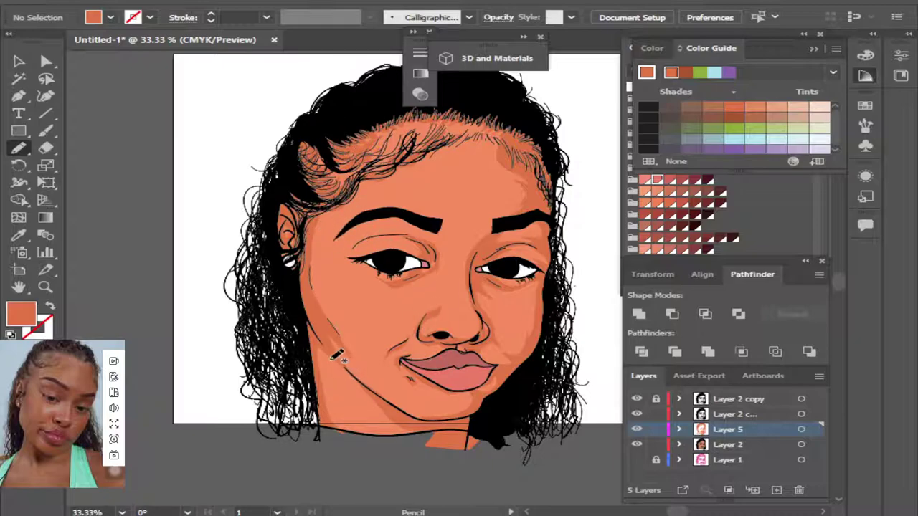
{"action": "mouse_move", "coordinate": [321, 353]}
{"action": "left_mouse_down"}
{"action": "mouse_move", "coordinate": [337, 345]}
{"action": "mouse_move", "coordinate": [328, 337]}
{"action": "left_mouse_up"}
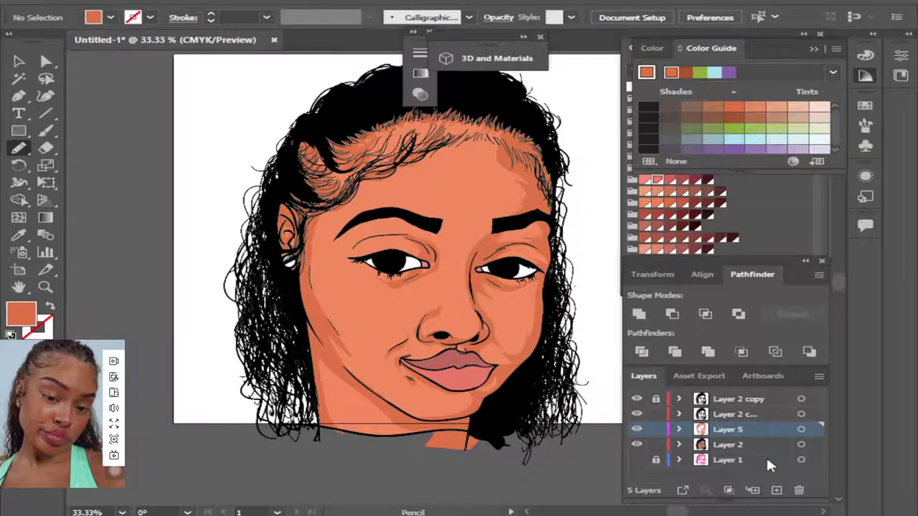
On a new Layer 6, draw a lighter skin-colour patch under the left eye and select it.
{"action": "left_click", "coordinate": [776, 490]}
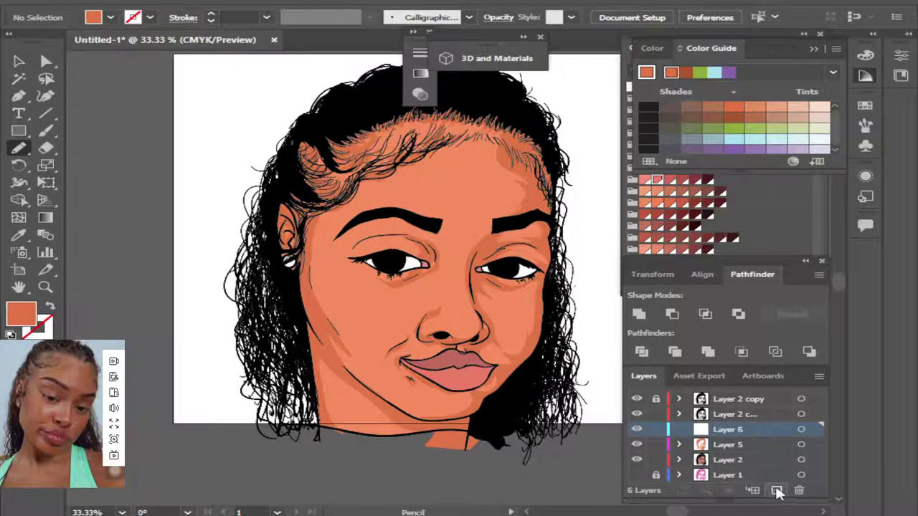
{"action": "left_click", "coordinate": [19, 234]}
{"action": "left_click", "coordinate": [456, 224]}
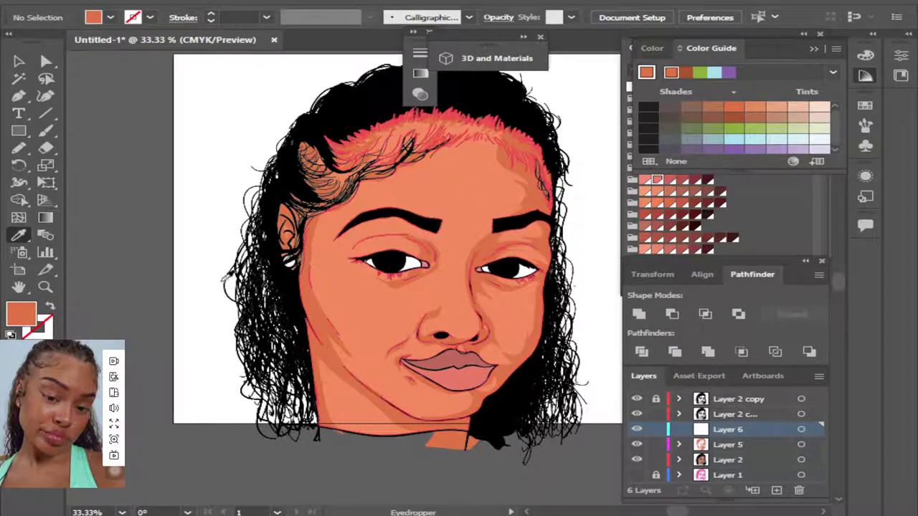
{"action": "left_click", "coordinate": [19, 148]}
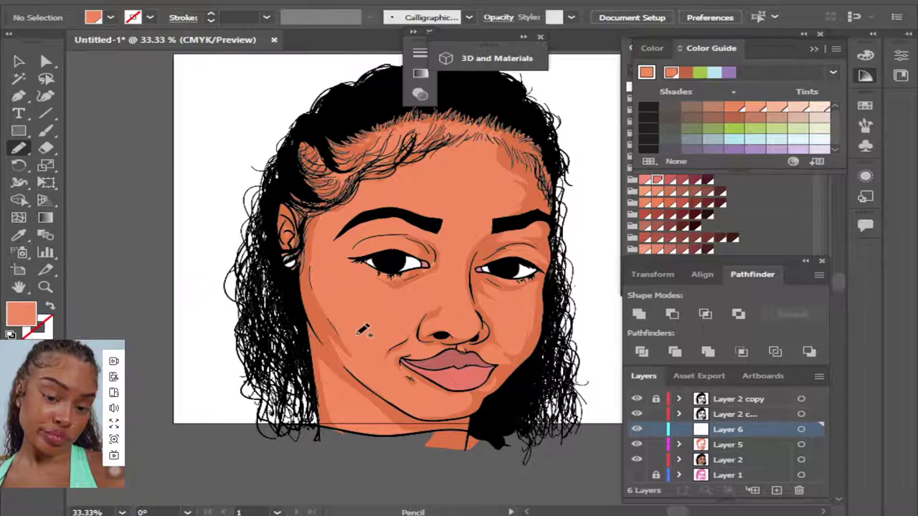
{"action": "mouse_move", "coordinate": [380, 294]}
{"action": "left_mouse_down"}
{"action": "mouse_move", "coordinate": [400, 316]}
{"action": "mouse_move", "coordinate": [437, 281]}
{"action": "mouse_move", "coordinate": [391, 296]}
{"action": "left_mouse_up"}
{"action": "left_click", "coordinate": [802, 429]}
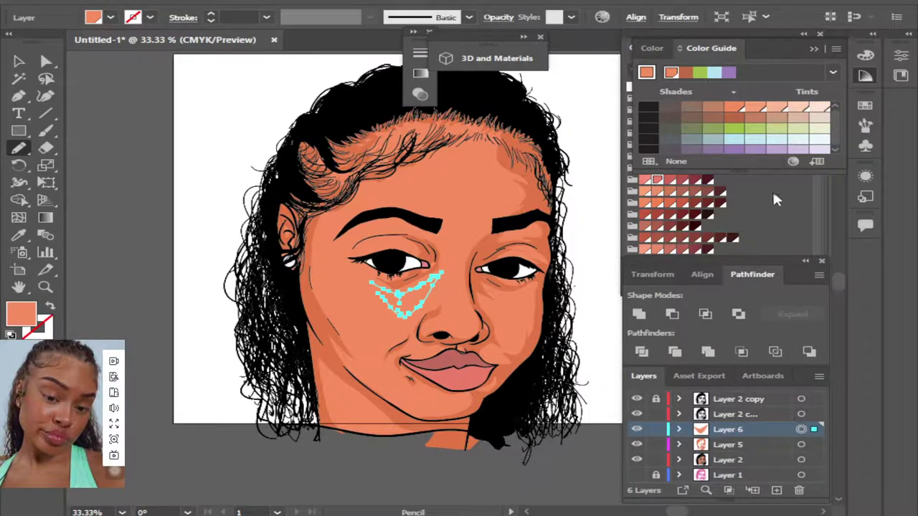
Recolor the patch to about 54% saturation and apply it.
{"action": "left_click", "coordinate": [792, 162]}
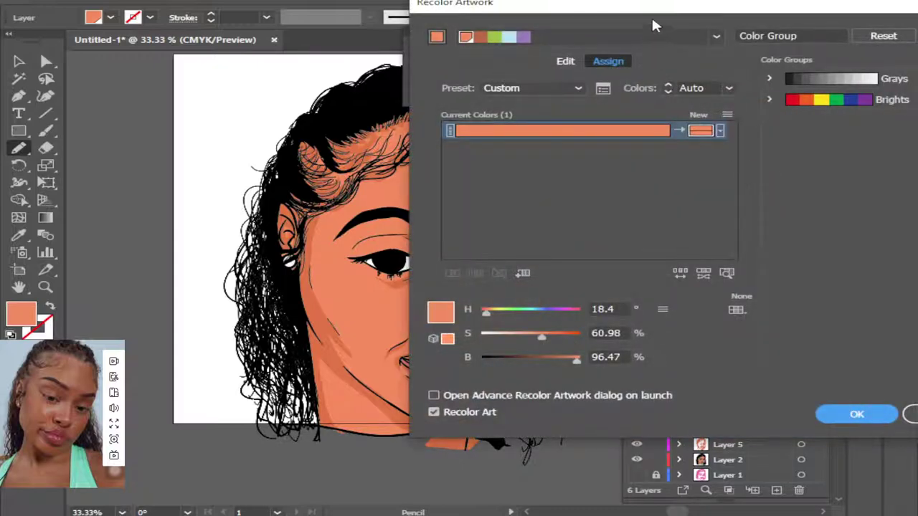
{"action": "left_click_drag", "start_coordinate": [655, 6], "coordinate": [810, 5]}
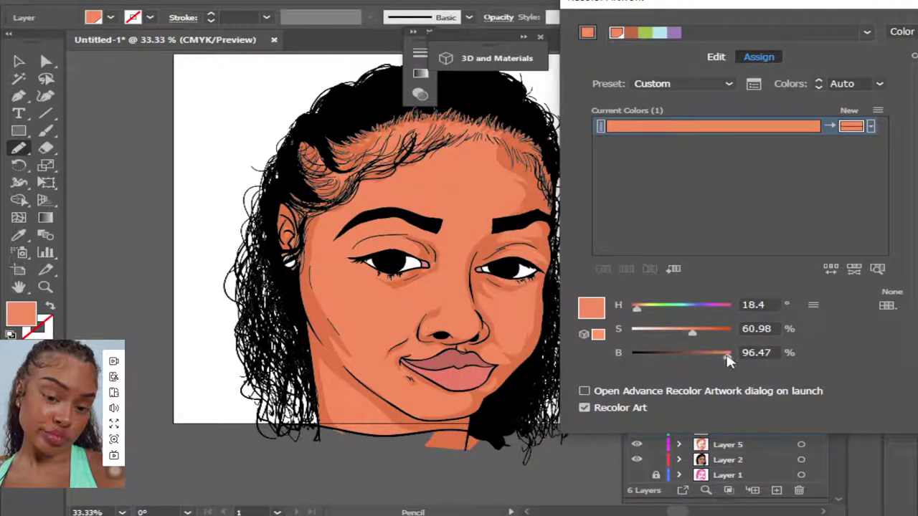
{"action": "left_click_drag", "start_coordinate": [694, 337], "coordinate": [688, 339]}
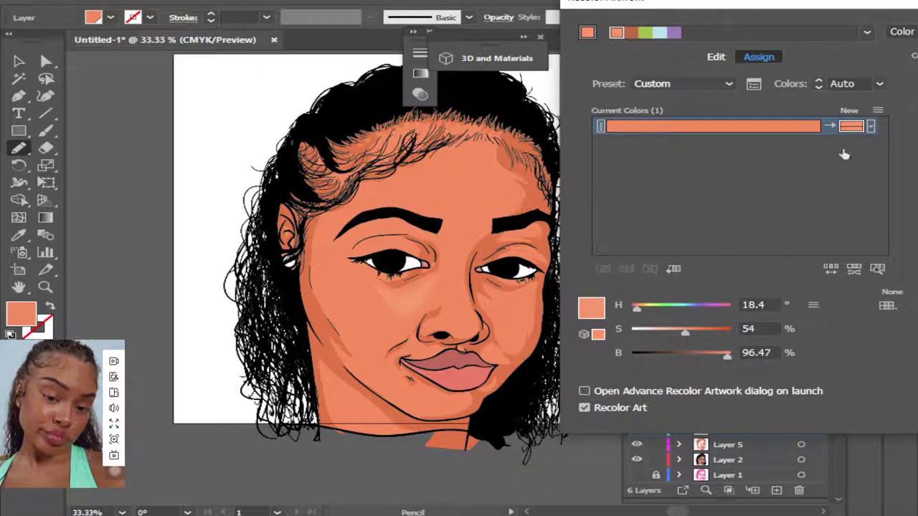
{"action": "left_click_drag", "start_coordinate": [836, 5], "coordinate": [657, 4]}
{"action": "left_click", "coordinate": [807, 406]}
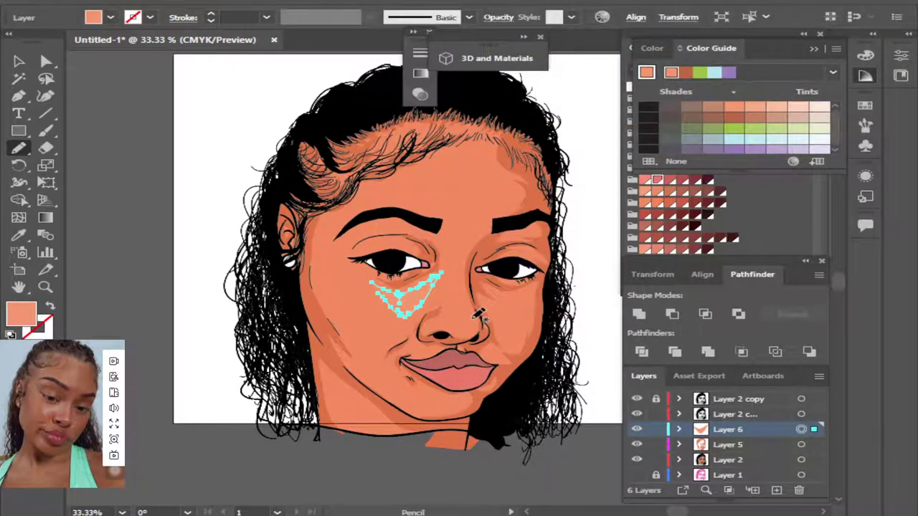
Deselect, then draw highlights on the nose bridge, right cheek, both eyelids and under the left eyebrow.
{"action": "key", "text": "ctrl+shift+a"}
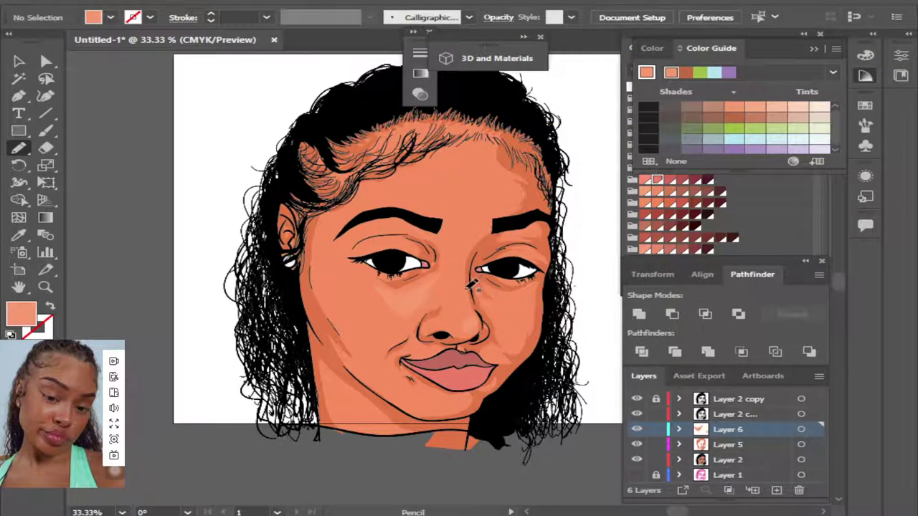
{"action": "left_click_drag", "start_coordinate": [462, 255], "coordinate": [474, 236]}
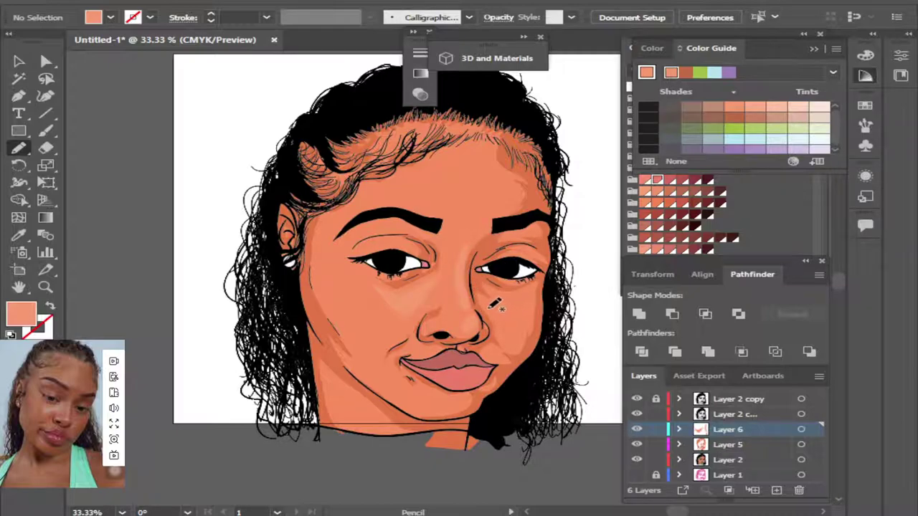
{"action": "mouse_move", "coordinate": [488, 309]}
{"action": "left_mouse_down"}
{"action": "mouse_move", "coordinate": [510, 324]}
{"action": "mouse_move", "coordinate": [516, 292]}
{"action": "mouse_move", "coordinate": [502, 300]}
{"action": "mouse_move", "coordinate": [505, 271]}
{"action": "left_mouse_up"}
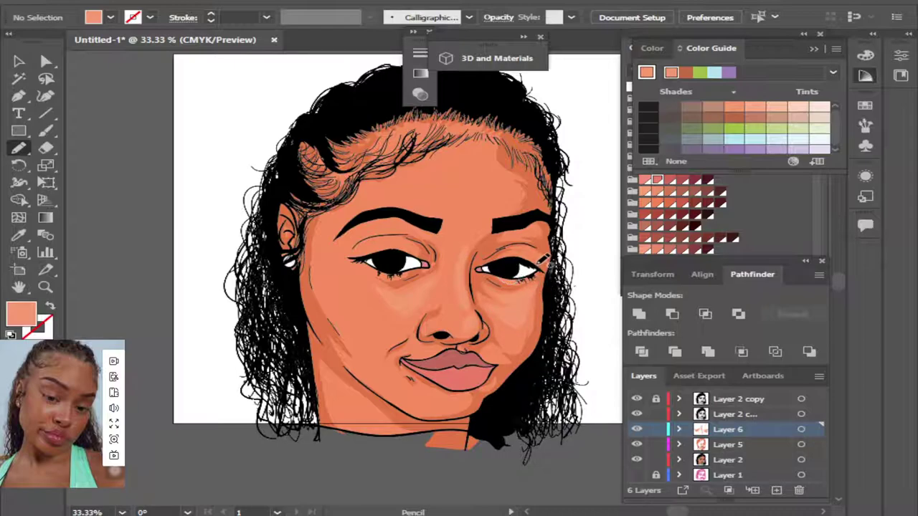
{"action": "left_click_drag", "start_coordinate": [506, 252], "coordinate": [539, 251]}
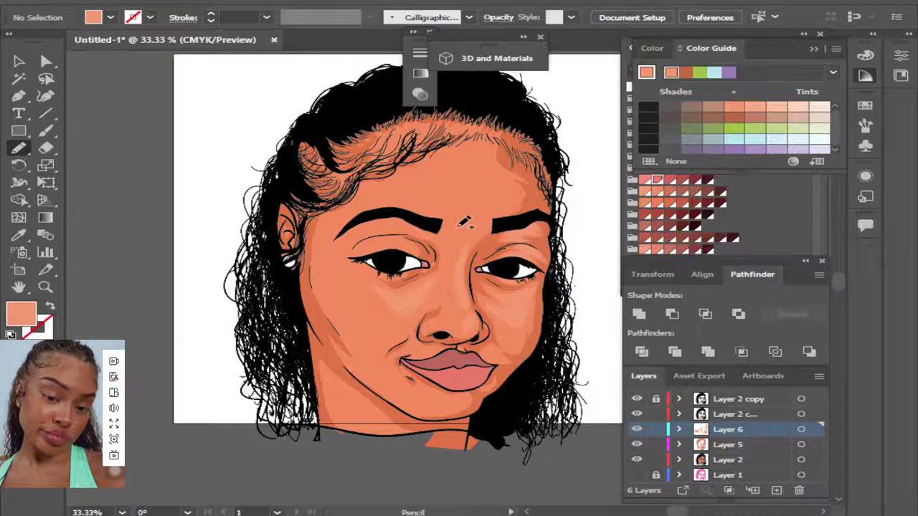
{"action": "left_click_drag", "start_coordinate": [419, 251], "coordinate": [413, 248]}
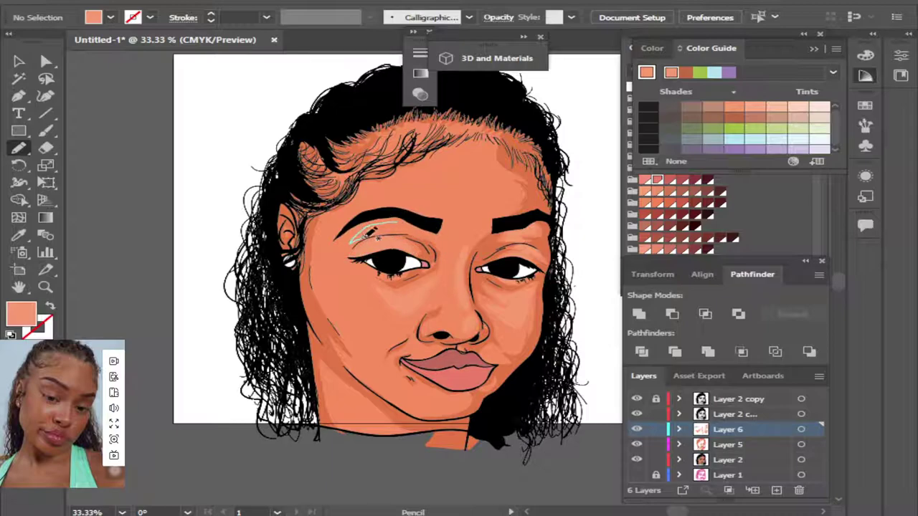
{"action": "left_click_drag", "start_coordinate": [350, 243], "coordinate": [426, 230]}
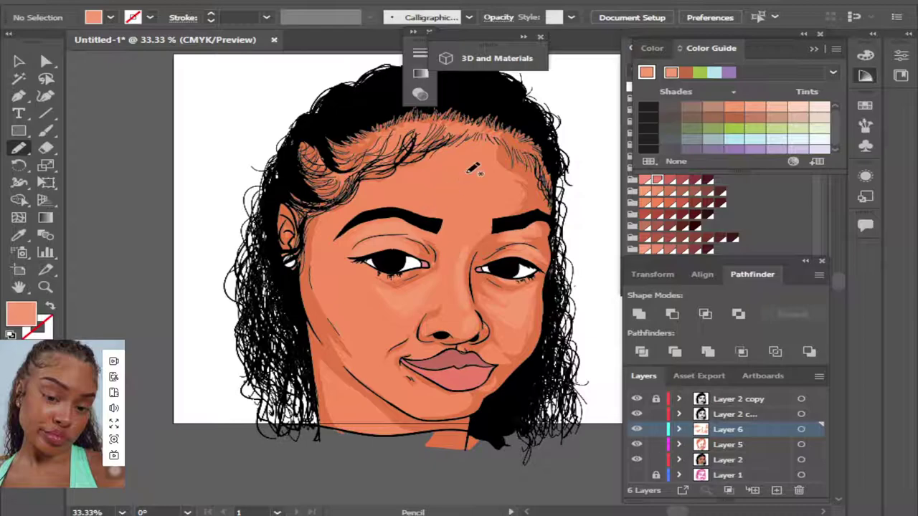
Add highlight shapes on the forehead, from lip corner to nostril and below the lip on the chin.
{"action": "left_click_drag", "start_coordinate": [453, 158], "coordinate": [476, 179]}
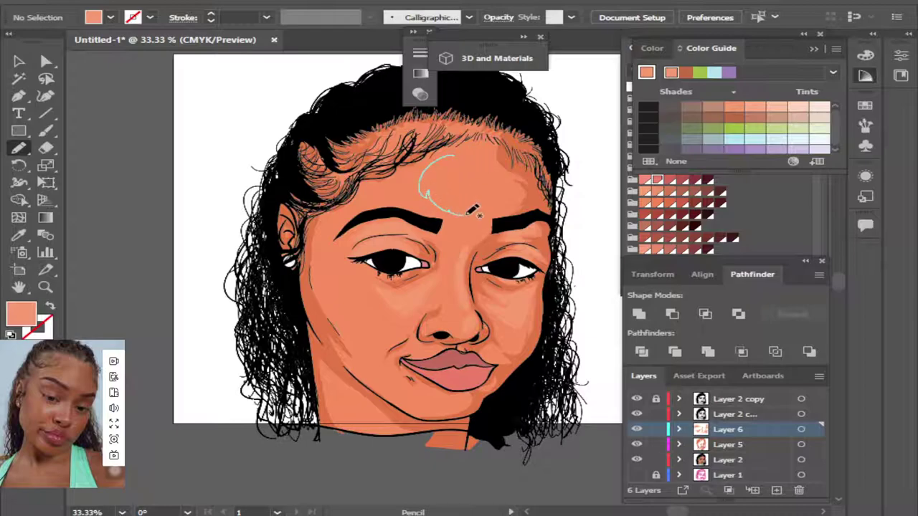
{"action": "left_click_drag", "start_coordinate": [479, 174], "coordinate": [479, 152]}
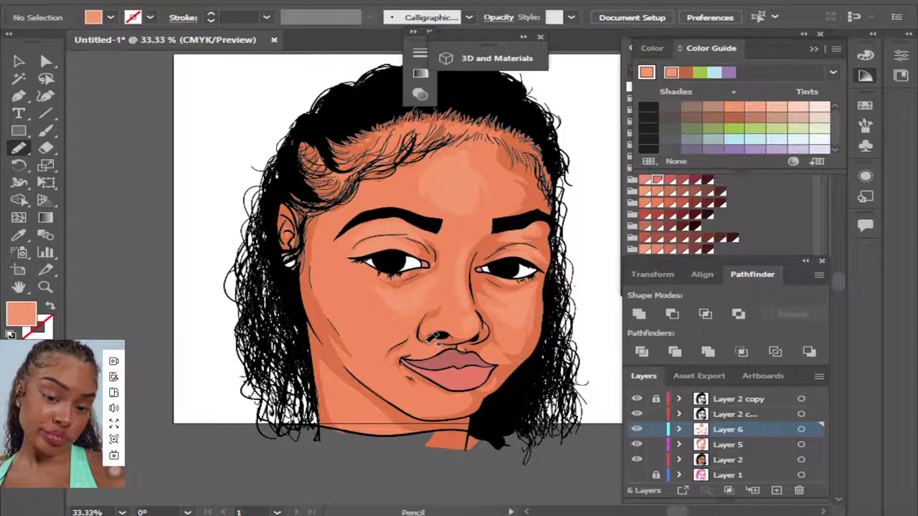
{"action": "left_click_drag", "start_coordinate": [406, 356], "coordinate": [440, 335]}
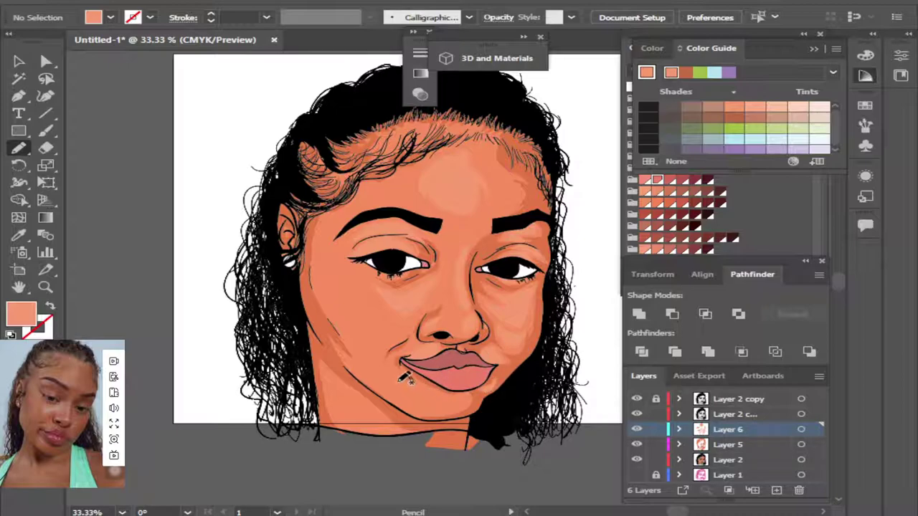
{"action": "left_click_drag", "start_coordinate": [400, 381], "coordinate": [430, 396]}
{"action": "left_click_drag", "start_coordinate": [424, 392], "coordinate": [426, 393]}
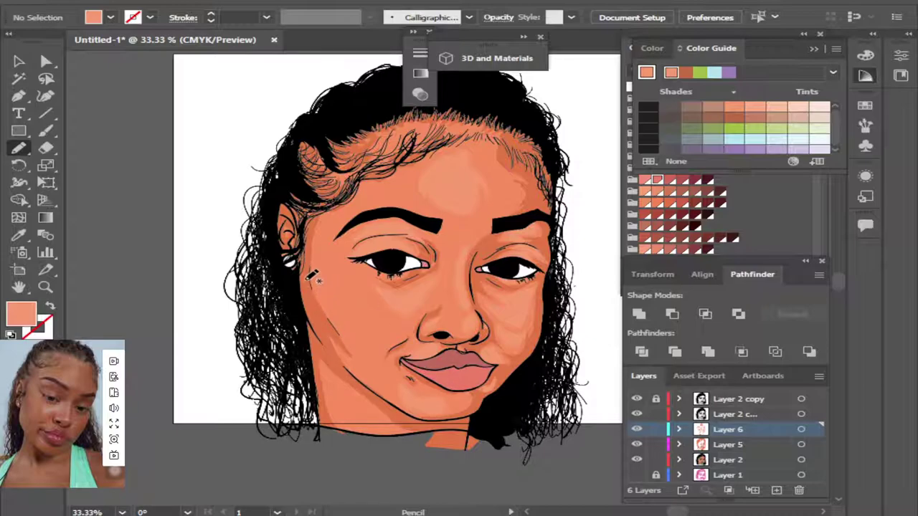
Pencil light highlight patches down the left cheek and under both eyes.
{"action": "left_click_drag", "start_coordinate": [308, 279], "coordinate": [322, 311]}
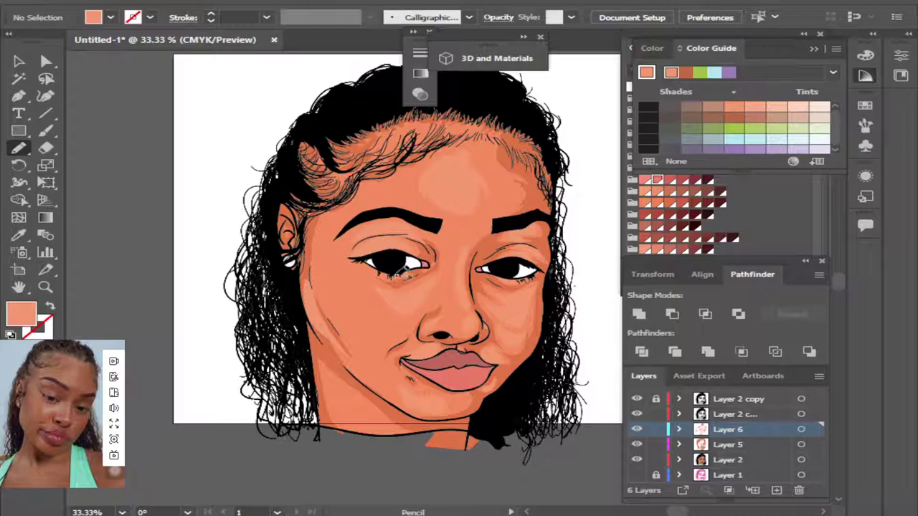
{"action": "left_click_drag", "start_coordinate": [374, 268], "coordinate": [385, 276]}
{"action": "left_click_drag", "start_coordinate": [422, 272], "coordinate": [423, 270]}
{"action": "left_click_drag", "start_coordinate": [489, 286], "coordinate": [522, 295]}
{"action": "mouse_move", "coordinate": [322, 246]}
{"action": "left_mouse_down"}
{"action": "mouse_move", "coordinate": [366, 262]}
{"action": "mouse_move", "coordinate": [364, 198]}
{"action": "mouse_move", "coordinate": [324, 241]}
{"action": "left_mouse_up"}
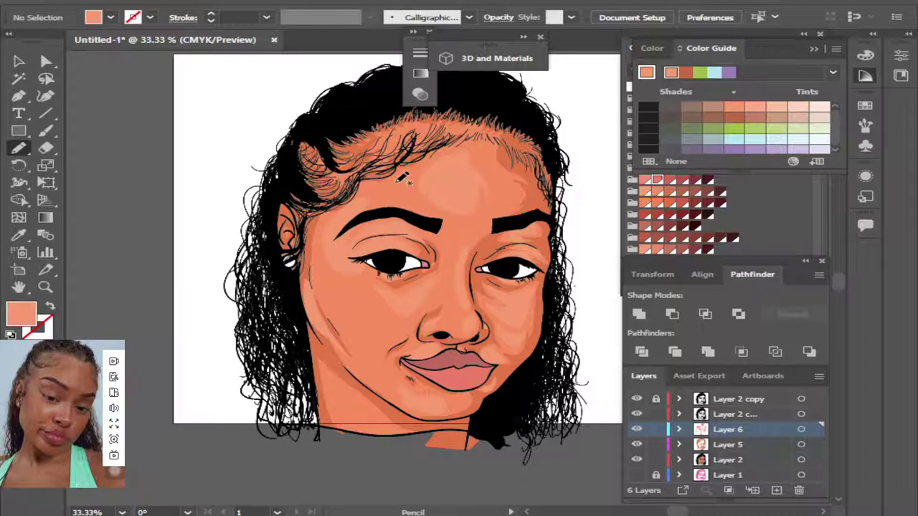
Add highlight strokes along the hairline toward the temple and down the left jaw.
{"action": "mouse_move", "coordinate": [367, 159]}
{"action": "left_mouse_down"}
{"action": "mouse_move", "coordinate": [334, 174]}
{"action": "mouse_move", "coordinate": [384, 150]}
{"action": "left_mouse_up"}
{"action": "left_click_drag", "start_coordinate": [423, 114], "coordinate": [371, 158]}
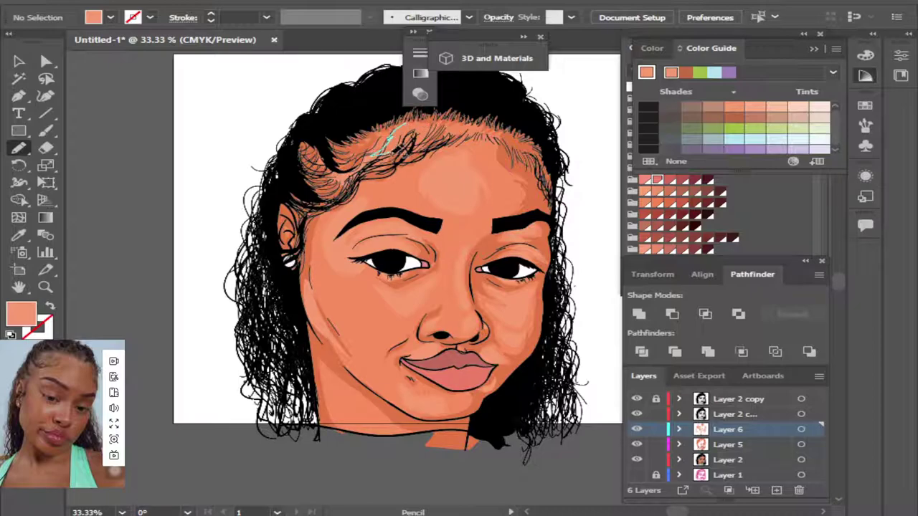
{"action": "left_click_drag", "start_coordinate": [430, 134], "coordinate": [391, 156]}
{"action": "left_click_drag", "start_coordinate": [435, 118], "coordinate": [410, 146]}
{"action": "left_click_drag", "start_coordinate": [487, 106], "coordinate": [432, 146]}
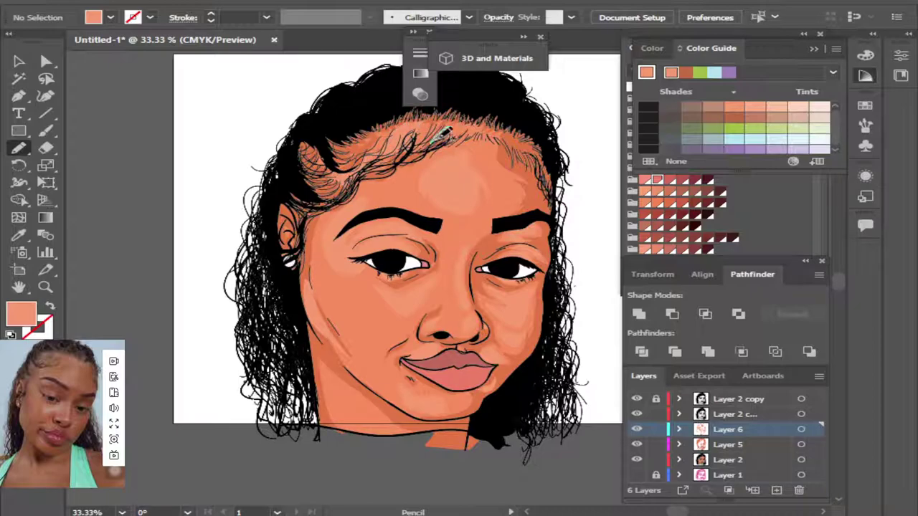
{"action": "mouse_move", "coordinate": [495, 109]}
{"action": "left_mouse_down"}
{"action": "mouse_move", "coordinate": [476, 127]}
{"action": "mouse_move", "coordinate": [506, 142]}
{"action": "left_mouse_up"}
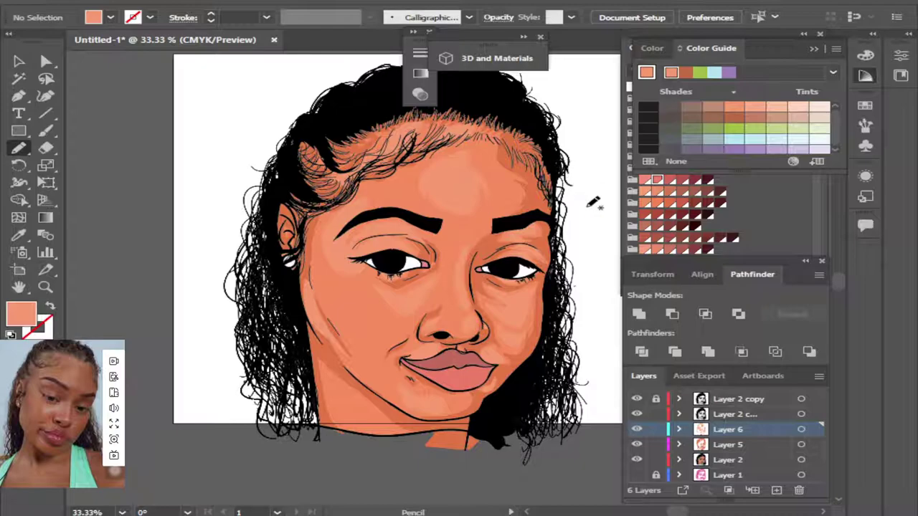
{"action": "left_click_drag", "start_coordinate": [331, 387], "coordinate": [380, 420]}
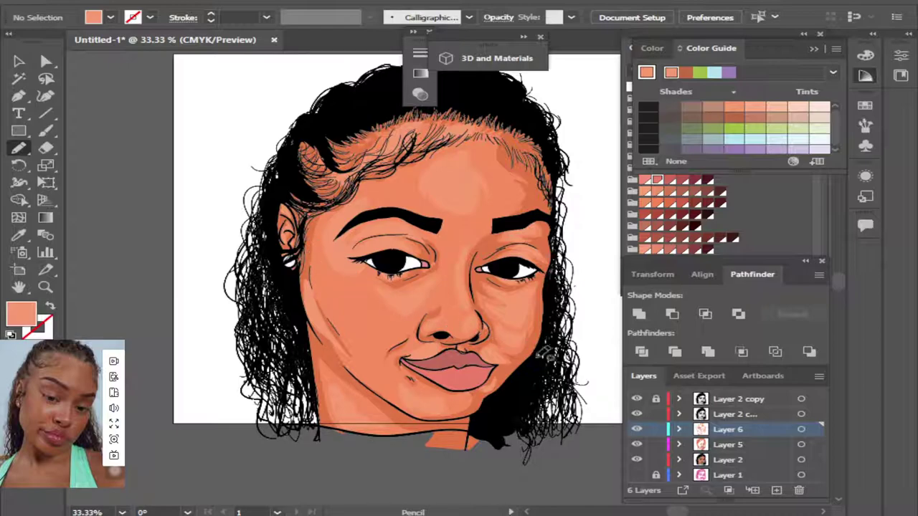
On a new Layer 7, draw highlights on the cheek, along the jaw and down the nose bridge.
{"action": "left_click", "coordinate": [778, 490]}
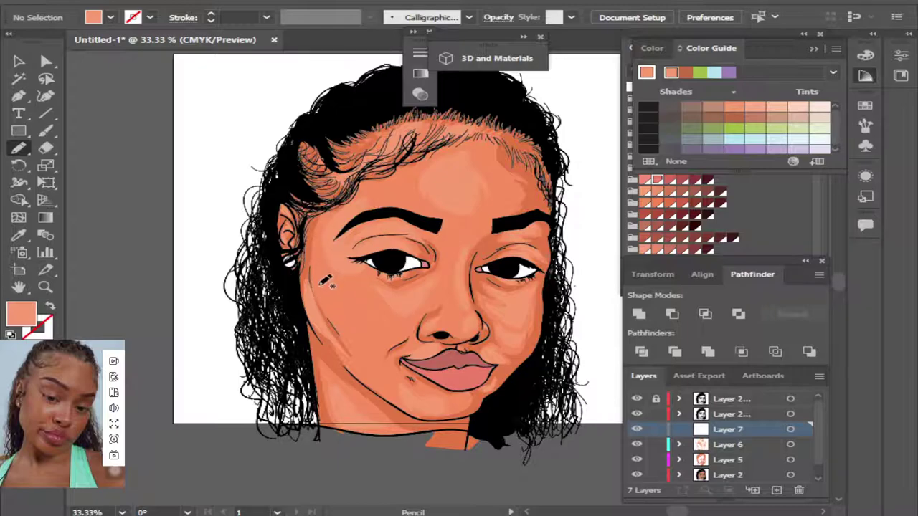
{"action": "left_click_drag", "start_coordinate": [341, 324], "coordinate": [380, 297]}
{"action": "left_click_drag", "start_coordinate": [380, 299], "coordinate": [334, 238]}
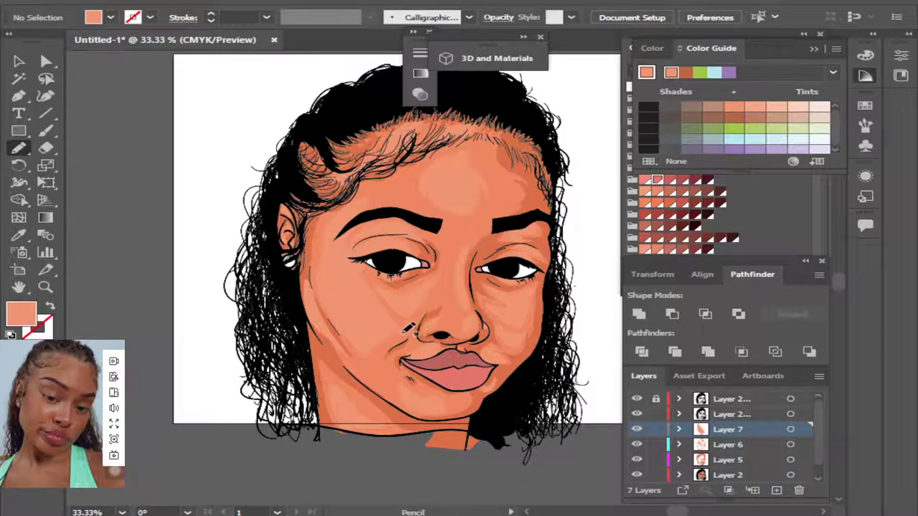
{"action": "mouse_move", "coordinate": [361, 366]}
{"action": "left_mouse_down"}
{"action": "mouse_move", "coordinate": [415, 378]}
{"action": "mouse_move", "coordinate": [379, 344]}
{"action": "left_mouse_up"}
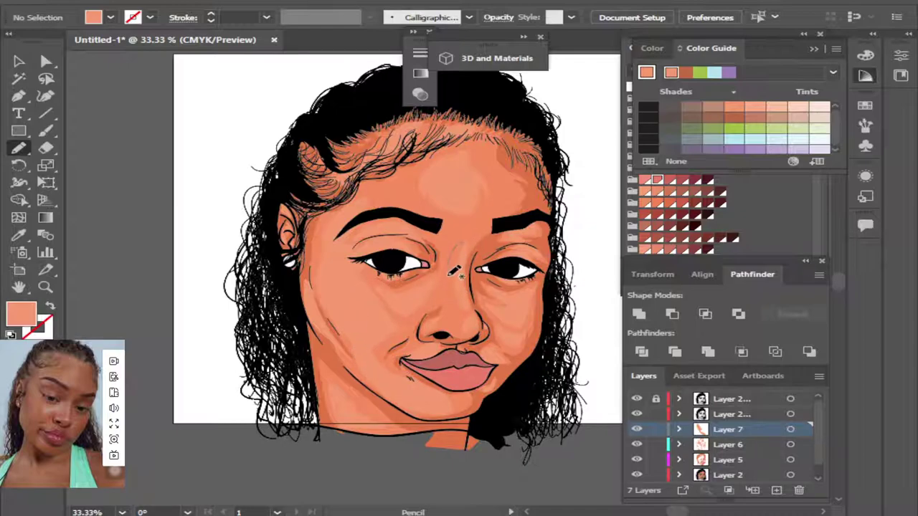
{"action": "mouse_move", "coordinate": [449, 273]}
{"action": "left_mouse_down"}
{"action": "mouse_move", "coordinate": [447, 314]}
{"action": "mouse_move", "coordinate": [480, 328]}
{"action": "left_mouse_up"}
Add right cheek and forehead highlights, then move Layer 7 below Layer 6.
{"action": "key", "text": "ctrl+z"}
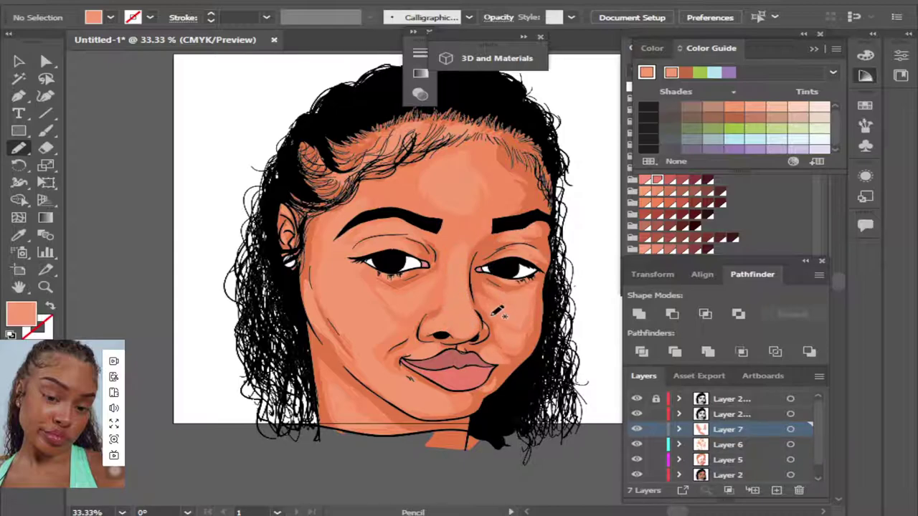
{"action": "left_click_drag", "start_coordinate": [495, 313], "coordinate": [501, 296]}
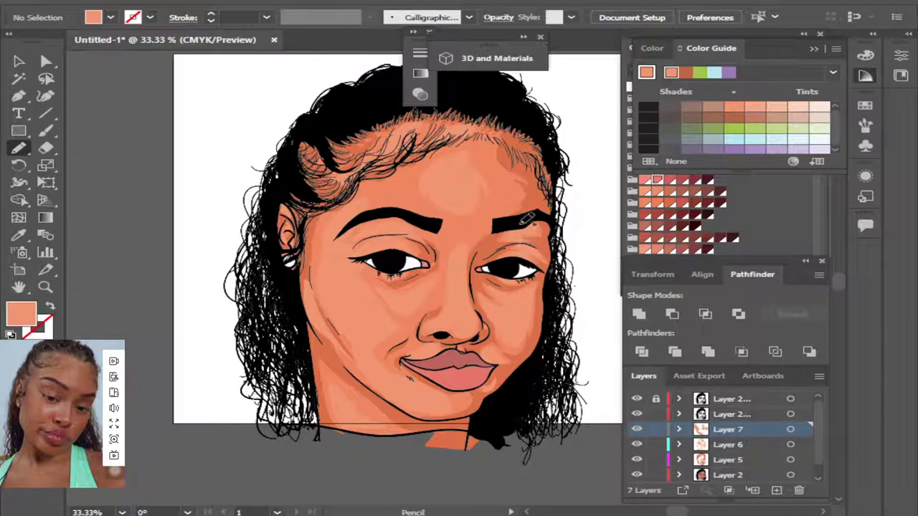
{"action": "left_click_drag", "start_coordinate": [403, 168], "coordinate": [498, 213]}
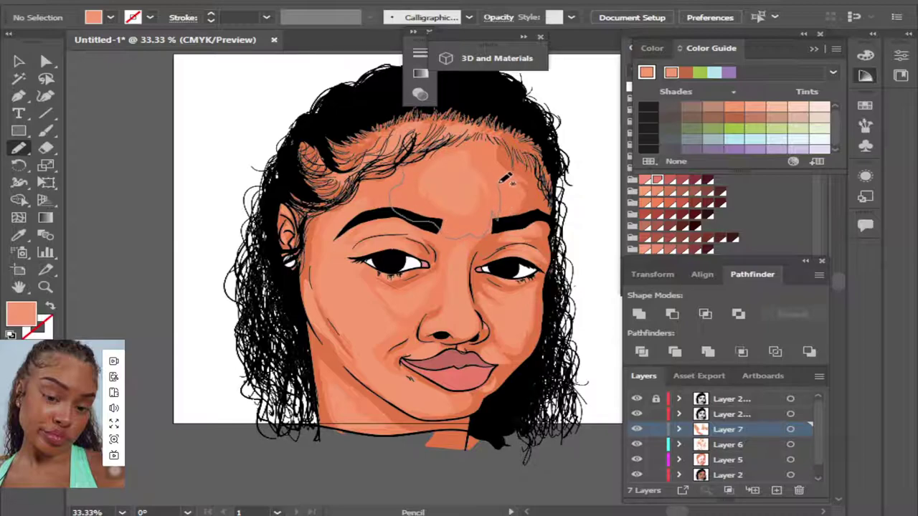
{"action": "left_click_drag", "start_coordinate": [502, 211], "coordinate": [408, 142]}
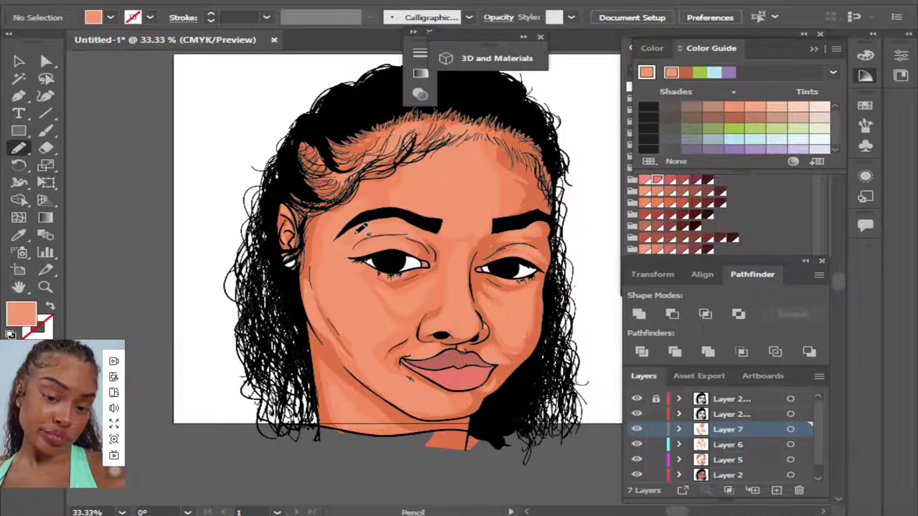
{"action": "mouse_move", "coordinate": [364, 227]}
{"action": "left_mouse_down"}
{"action": "mouse_move", "coordinate": [348, 258]}
{"action": "mouse_move", "coordinate": [353, 247]}
{"action": "left_mouse_up"}
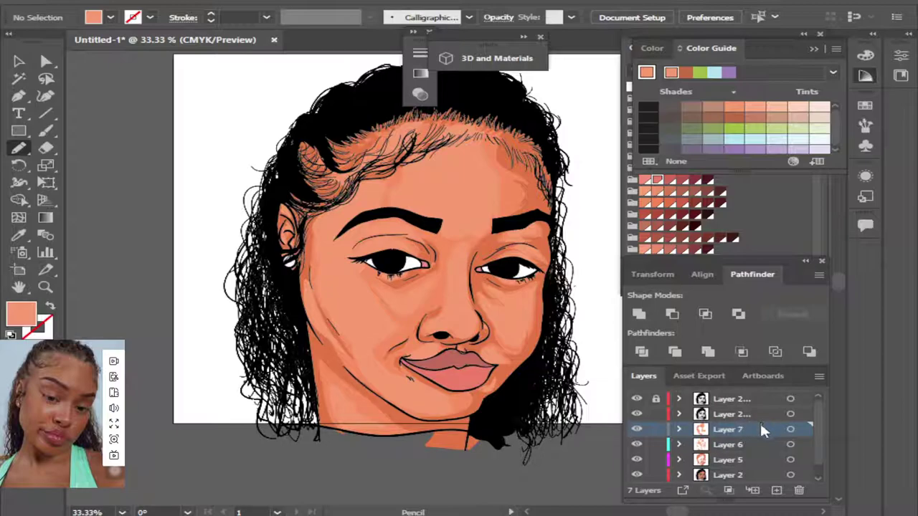
{"action": "left_click_drag", "start_coordinate": [741, 433], "coordinate": [762, 447]}
Select all Layer 7 highlight shapes, keeping their original colour.
{"action": "left_click", "coordinate": [790, 445]}
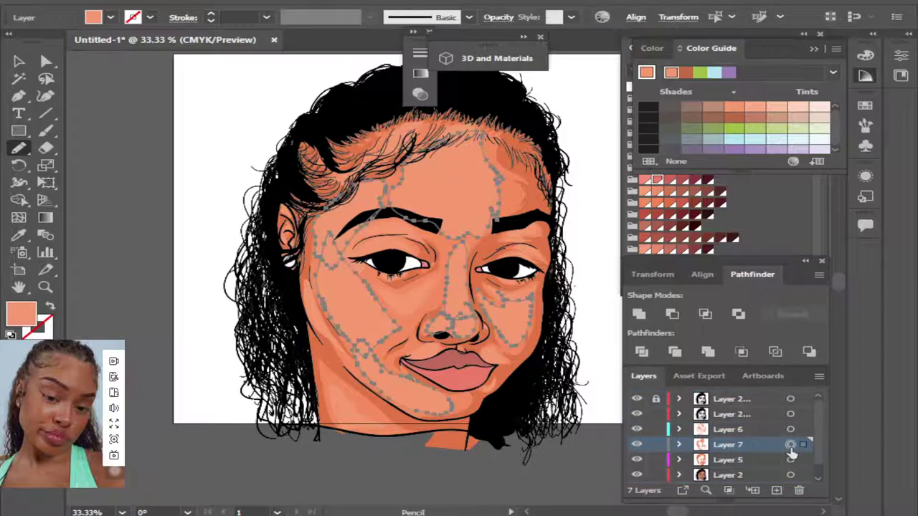
{"action": "left_click", "coordinate": [18, 235]}
{"action": "left_click", "coordinate": [432, 300]}
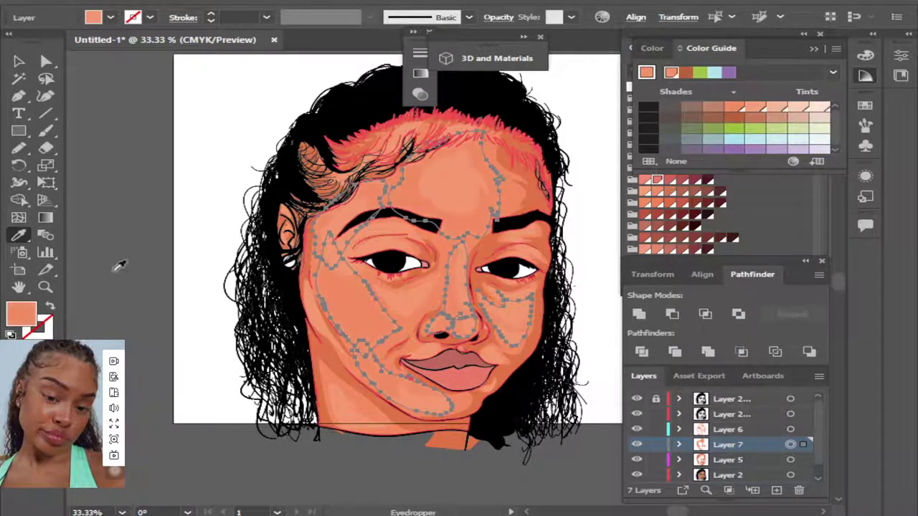
{"action": "key", "text": "ctrl+z"}
{"action": "left_click", "coordinate": [19, 148]}
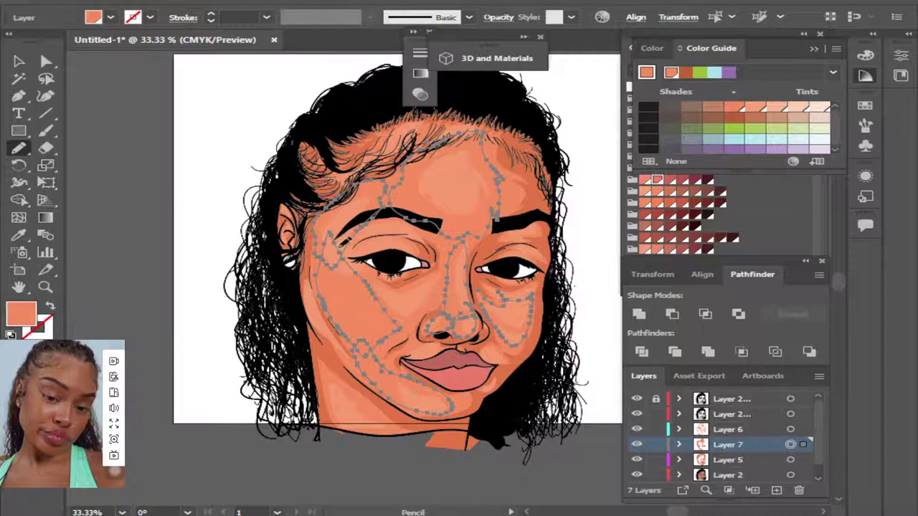
Recolor the highlights to saturation 58% and brightness 98%.
{"action": "left_click", "coordinate": [793, 161]}
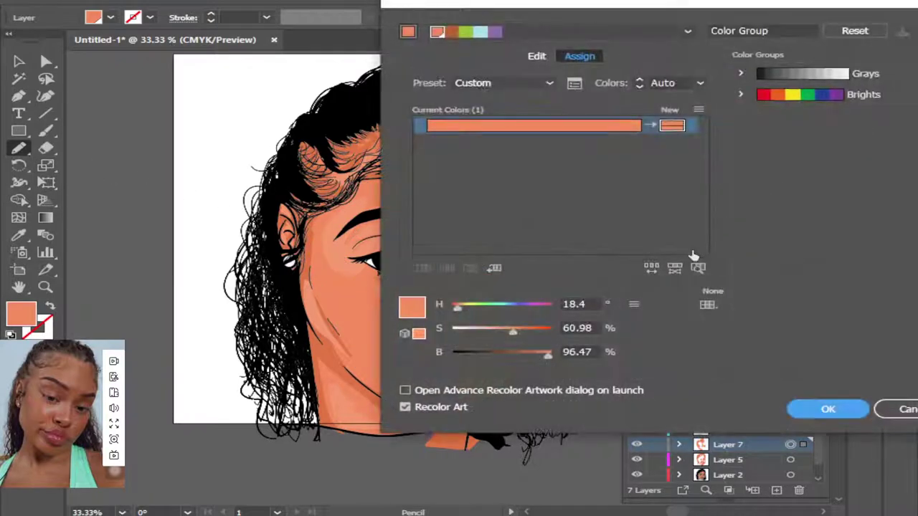
{"action": "left_click_drag", "start_coordinate": [661, 30], "coordinate": [837, 28]}
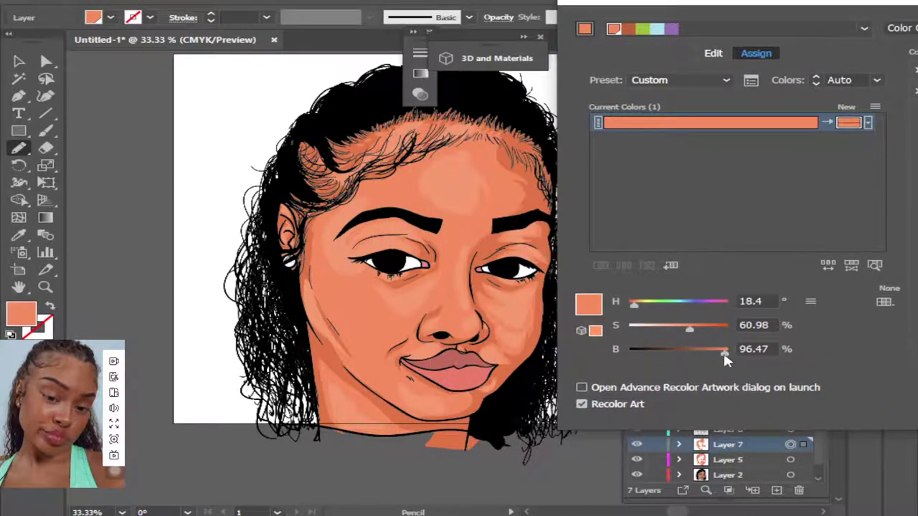
{"action": "left_click_drag", "start_coordinate": [690, 330], "coordinate": [693, 334]}
{"action": "mouse_move", "coordinate": [727, 353]}
{"action": "left_mouse_down"}
{"action": "mouse_move", "coordinate": [683, 326]}
{"action": "mouse_move", "coordinate": [723, 352]}
{"action": "left_mouse_up"}
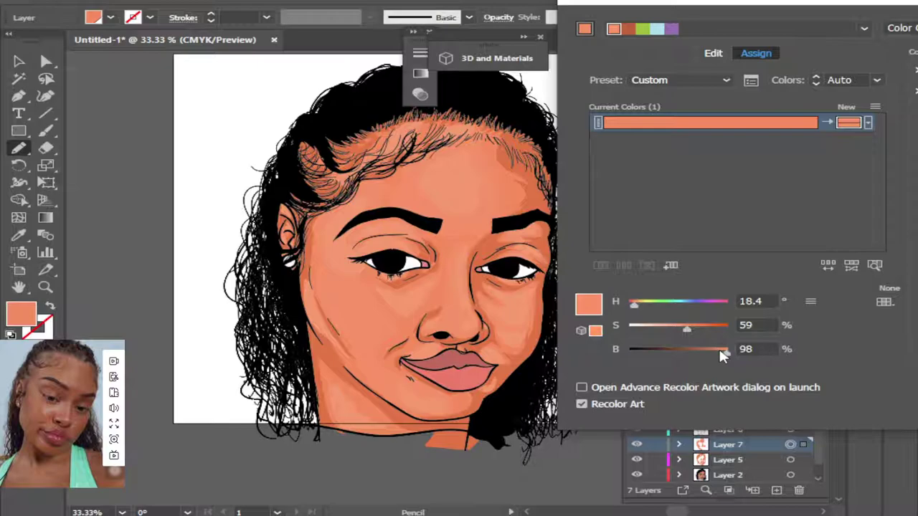
{"action": "left_click_drag", "start_coordinate": [686, 335], "coordinate": [686, 336]}
{"action": "left_click_drag", "start_coordinate": [692, 328], "coordinate": [688, 328]}
{"action": "left_click_drag", "start_coordinate": [774, 5], "coordinate": [539, 32]}
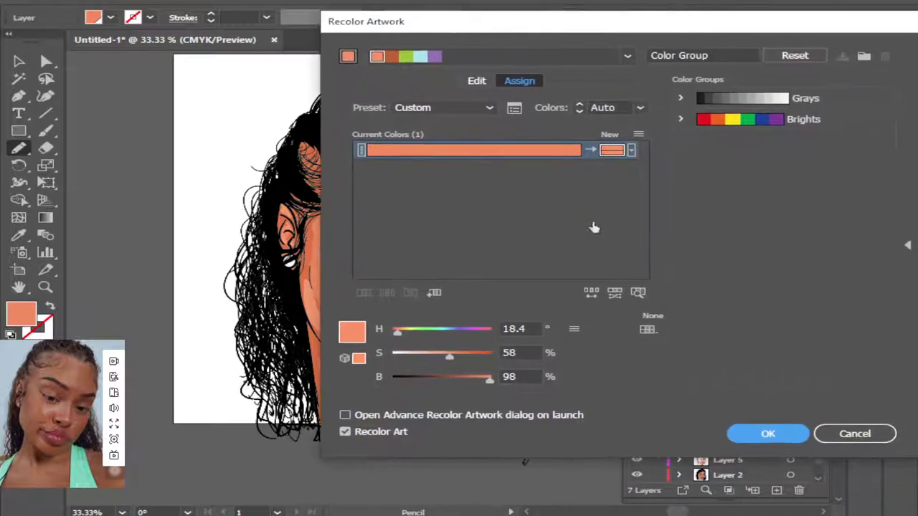
{"action": "left_click", "coordinate": [762, 432]}
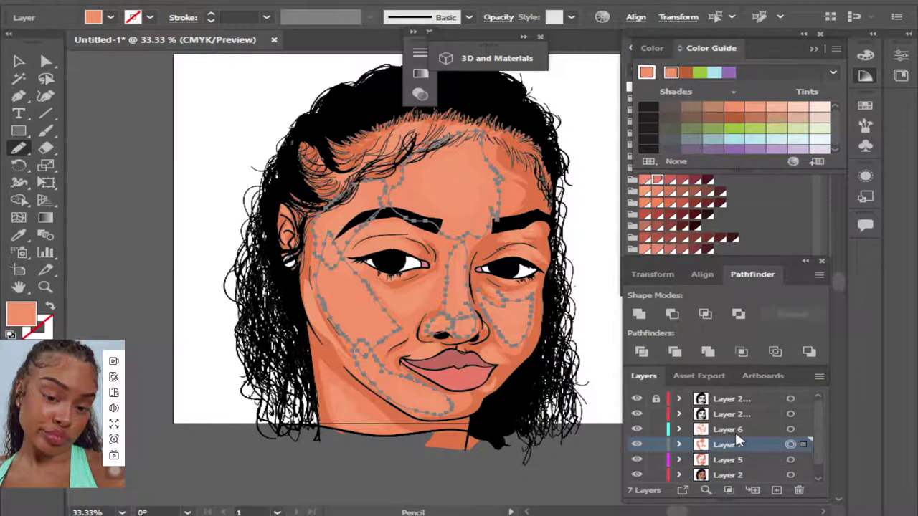
Deselect everything and add a new Layer 8 above Layer 6.
{"action": "left_click", "coordinate": [243, 4]}
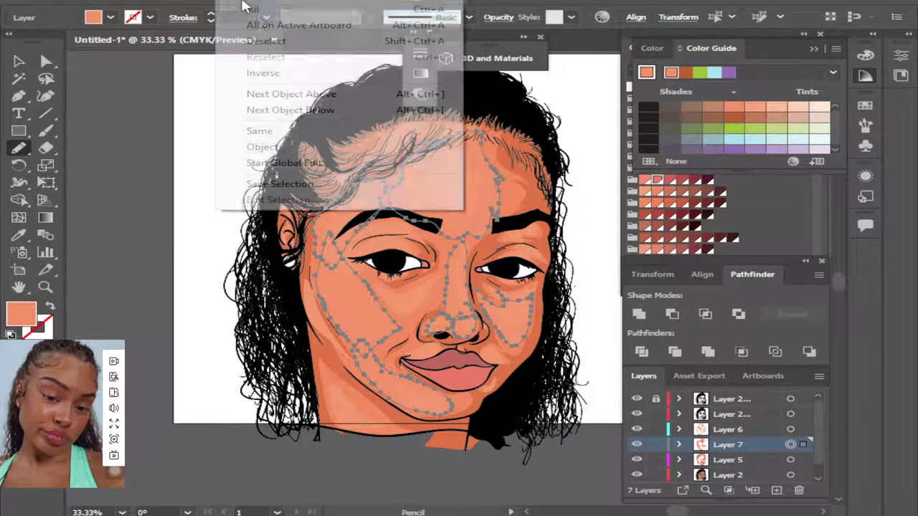
{"action": "left_click", "coordinate": [266, 41]}
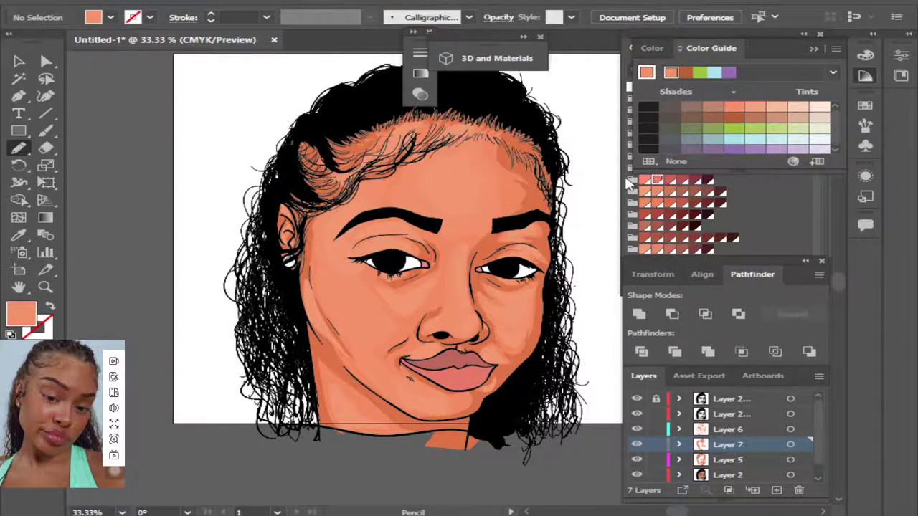
{"action": "key", "text": "ctrl+minus"}
{"action": "key", "text": "ctrl+plus"}
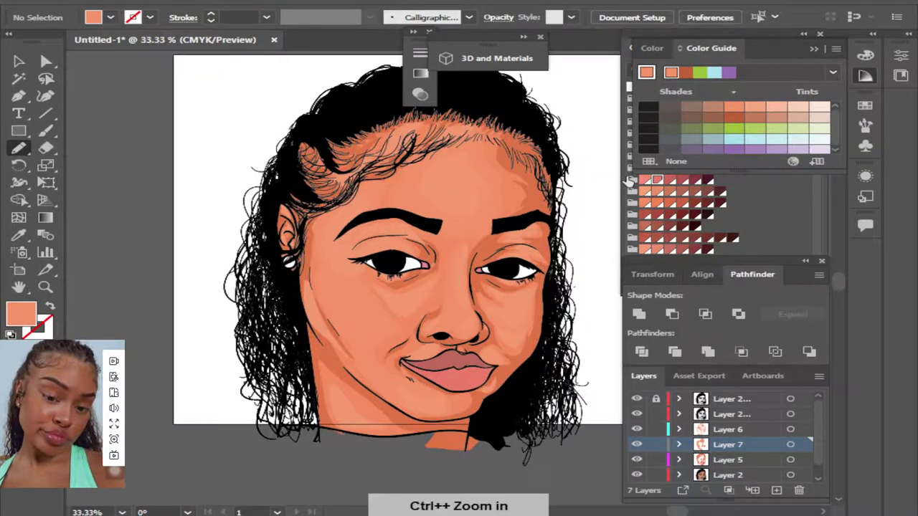
{"action": "left_click", "coordinate": [760, 430]}
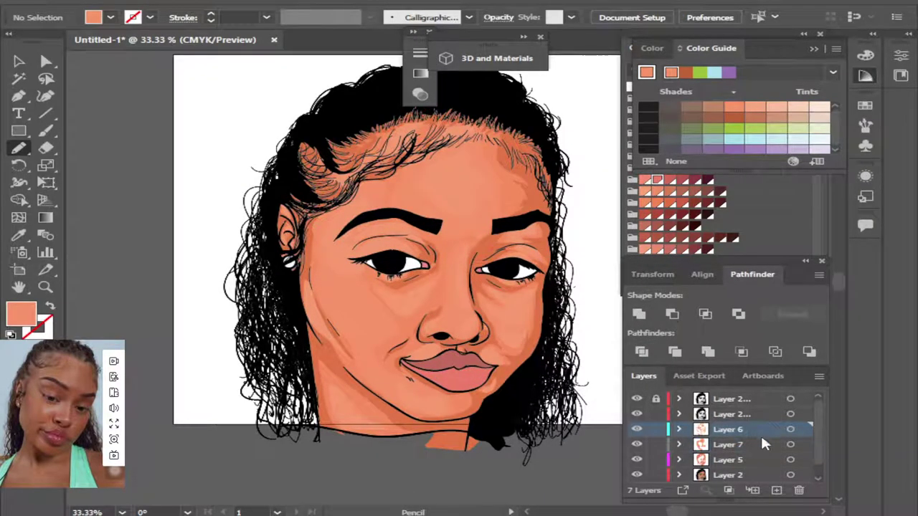
{"action": "left_click", "coordinate": [775, 489]}
Sample a darker orange and pencil a shading shape around the nostrils.
{"action": "key", "text": "ctrl+plus"}
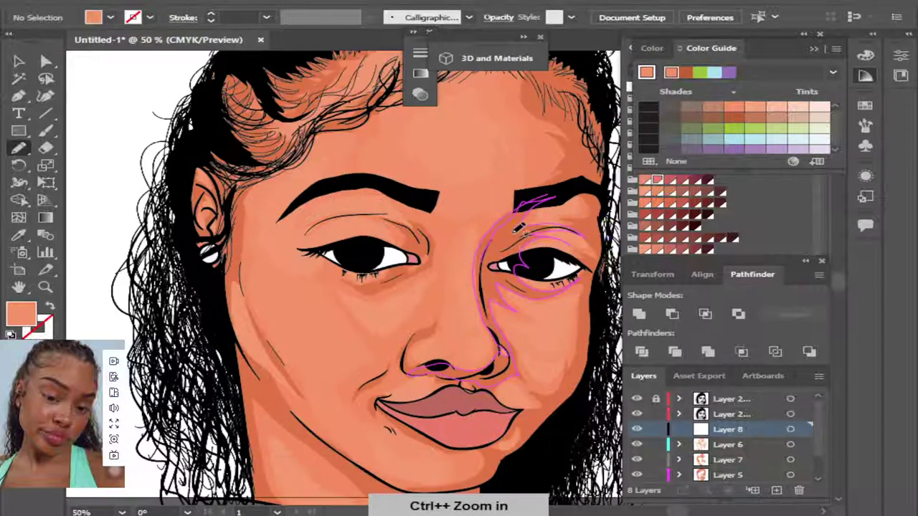
{"action": "left_click", "coordinate": [19, 235]}
{"action": "left_click", "coordinate": [241, 236]}
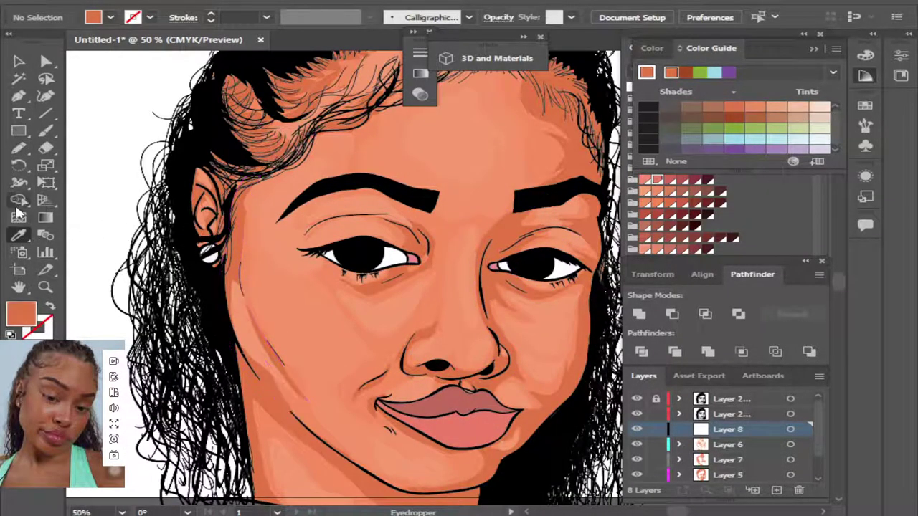
{"action": "left_click", "coordinate": [19, 148]}
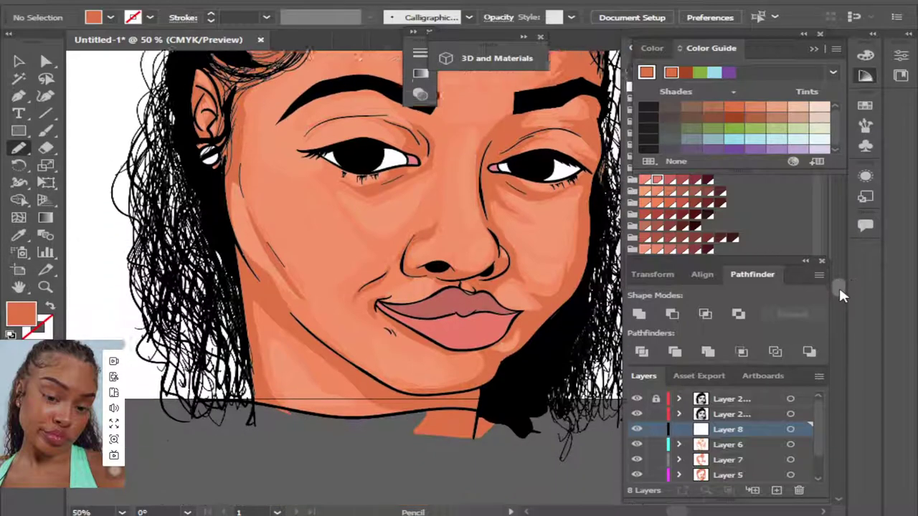
{"action": "key", "text": "ctrl+plus"}
{"action": "key", "text": "ctrl+plus"}
{"action": "mouse_move", "coordinate": [441, 222]}
{"action": "left_mouse_down"}
{"action": "mouse_move", "coordinate": [394, 228]}
{"action": "mouse_move", "coordinate": [387, 245]}
{"action": "mouse_move", "coordinate": [501, 255]}
{"action": "mouse_move", "coordinate": [562, 240]}
{"action": "mouse_move", "coordinate": [550, 214]}
{"action": "mouse_move", "coordinate": [505, 249]}
{"action": "mouse_move", "coordinate": [473, 251]}
{"action": "mouse_move", "coordinate": [462, 228]}
{"action": "left_mouse_up"}
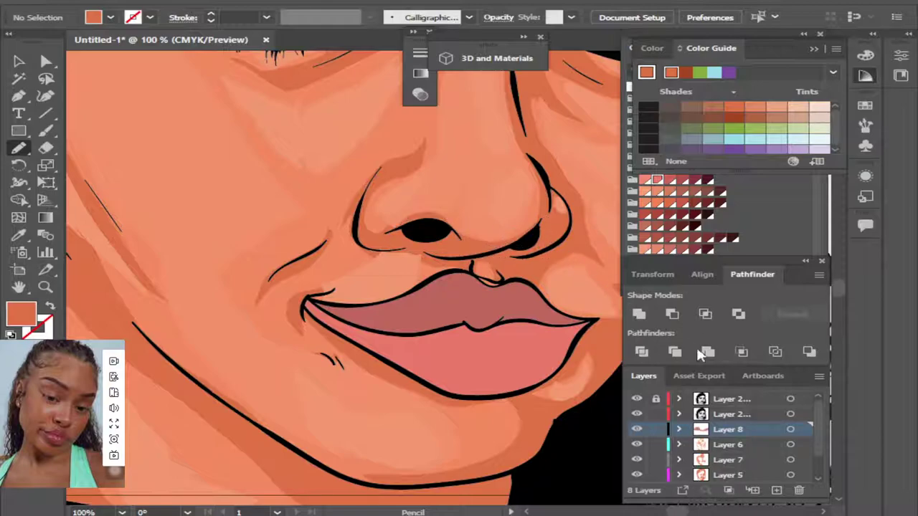
{"action": "left_click", "coordinate": [790, 430]}
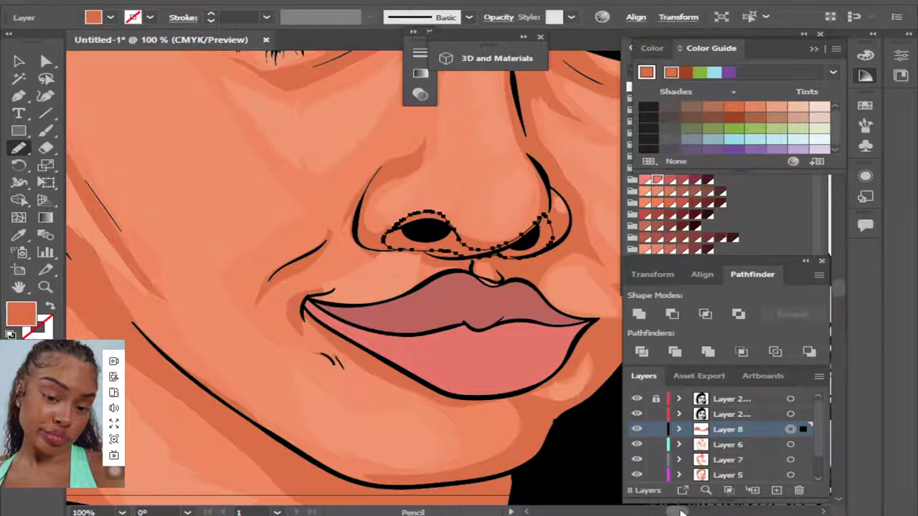
Recolor Layer 8's nostril shading to a deeper orange, about S 72% and B 77%.
{"action": "left_click_drag", "start_coordinate": [681, 511], "coordinate": [687, 511]}
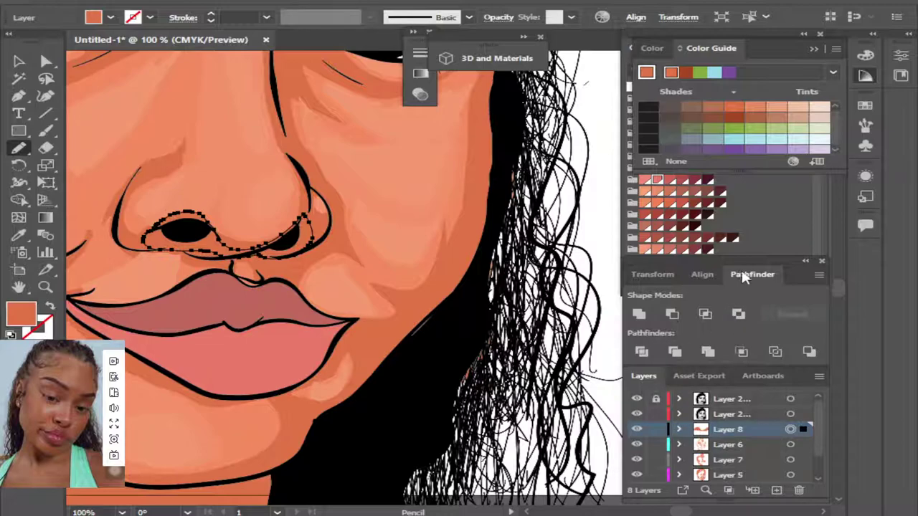
{"action": "left_click", "coordinate": [793, 161]}
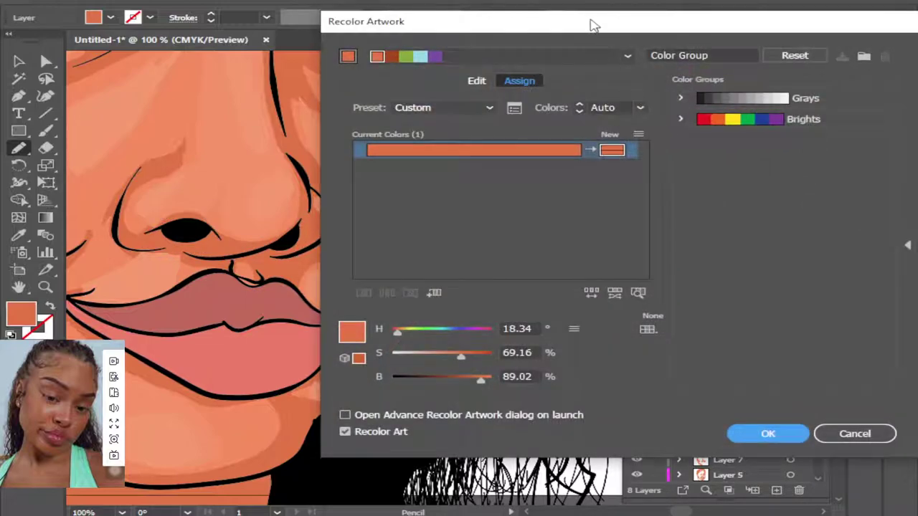
{"action": "mouse_move", "coordinate": [584, 351]}
{"action": "left_mouse_down"}
{"action": "mouse_move", "coordinate": [557, 329]}
{"action": "mouse_move", "coordinate": [567, 350]}
{"action": "mouse_move", "coordinate": [567, 328]}
{"action": "mouse_move", "coordinate": [571, 350]}
{"action": "left_mouse_up"}
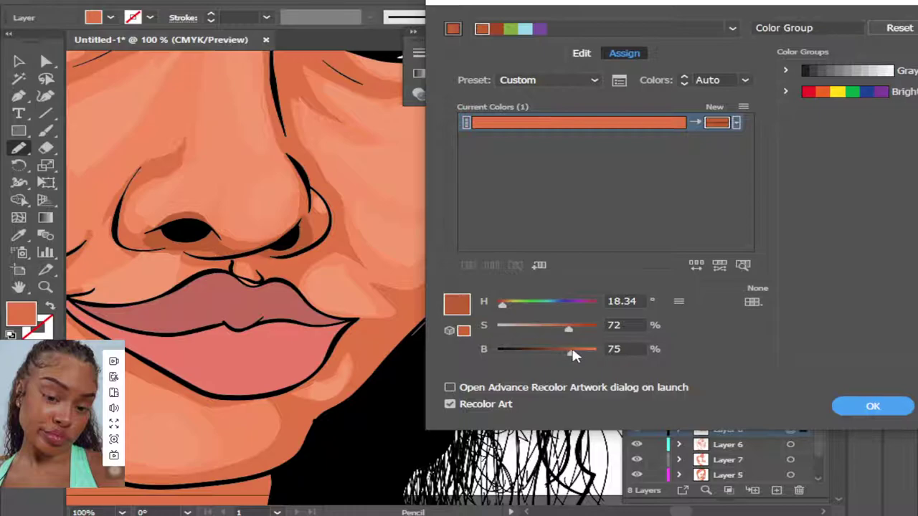
{"action": "mouse_move", "coordinate": [563, 335]}
{"action": "left_mouse_down"}
{"action": "mouse_move", "coordinate": [573, 329]}
{"action": "mouse_move", "coordinate": [566, 347]}
{"action": "mouse_move", "coordinate": [576, 351]}
{"action": "left_mouse_up"}
{"action": "left_click", "coordinate": [568, 327]}
{"action": "left_click_drag", "start_coordinate": [571, 327], "coordinate": [571, 330]}
{"action": "left_click", "coordinate": [571, 329]}
{"action": "left_click", "coordinate": [869, 406]}
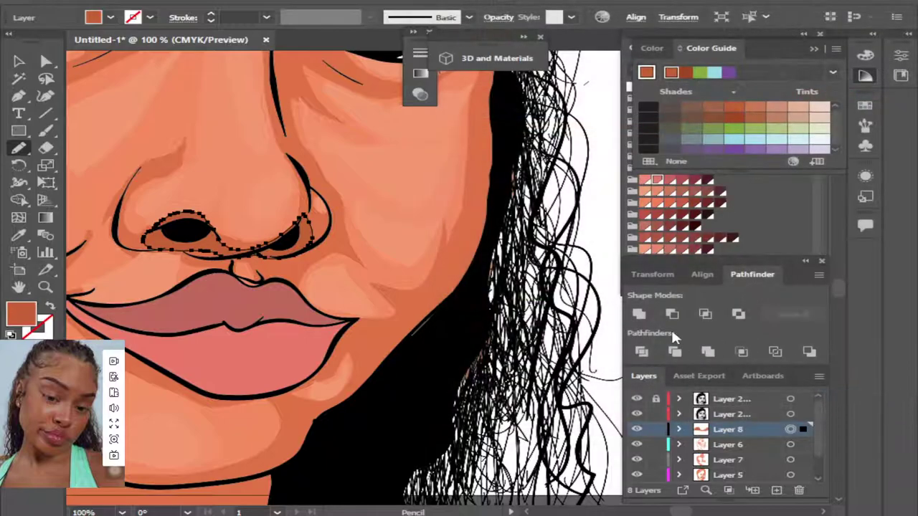
{"action": "key", "text": "ctrl+minus"}
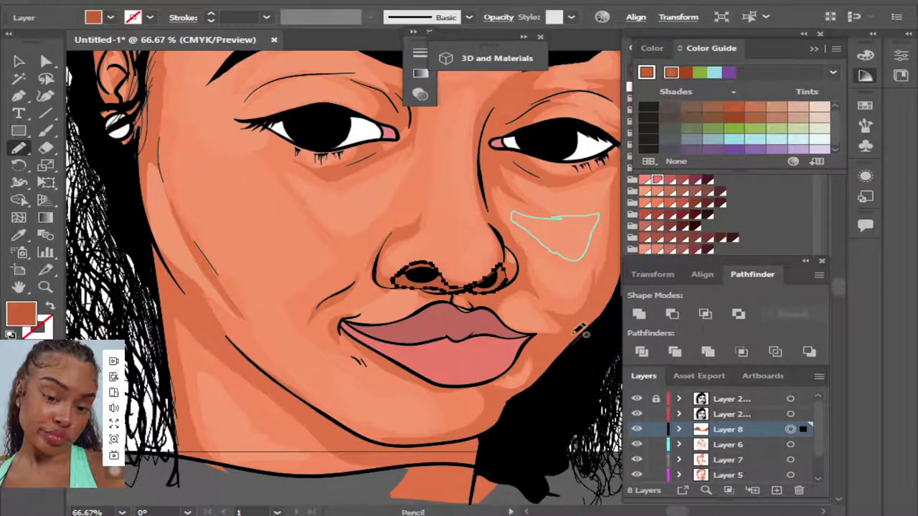
Pencil thin darker strokes along the jawline, right cheek edge and beside the nose.
{"action": "mouse_move", "coordinate": [470, 448]}
{"action": "left_mouse_down"}
{"action": "mouse_move", "coordinate": [439, 439]}
{"action": "mouse_move", "coordinate": [483, 426]}
{"action": "mouse_move", "coordinate": [552, 354]}
{"action": "mouse_move", "coordinate": [523, 337]}
{"action": "left_mouse_up"}
{"action": "mouse_move", "coordinate": [547, 331]}
{"action": "left_mouse_down"}
{"action": "mouse_move", "coordinate": [577, 328]}
{"action": "mouse_move", "coordinate": [616, 301]}
{"action": "left_mouse_up"}
{"action": "key", "text": "ctrl+shift+a"}
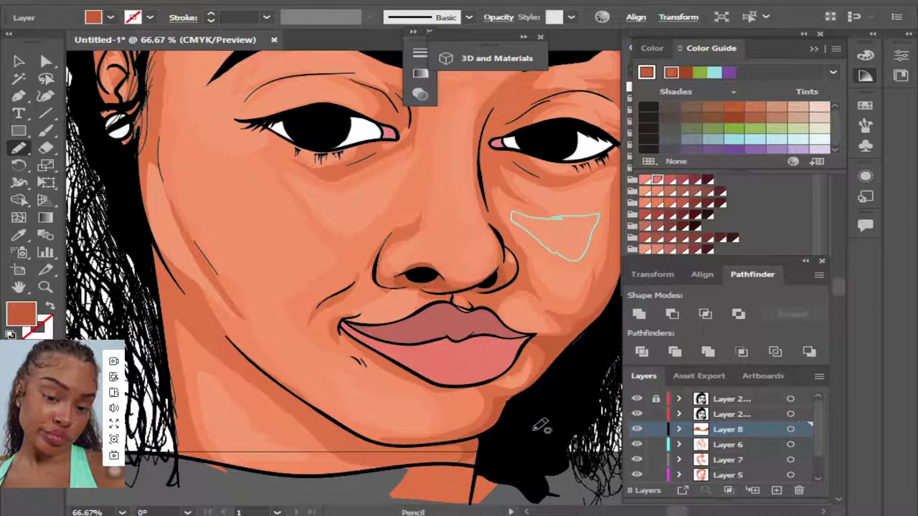
{"action": "key", "text": "ctrl+minus"}
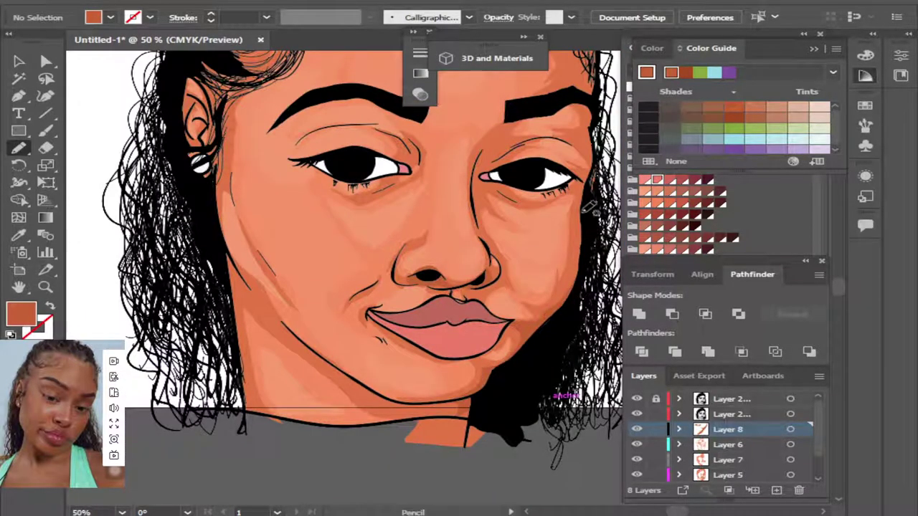
{"action": "mouse_move", "coordinate": [587, 195]}
{"action": "left_mouse_down"}
{"action": "mouse_move", "coordinate": [578, 267]}
{"action": "mouse_move", "coordinate": [553, 316]}
{"action": "left_mouse_up"}
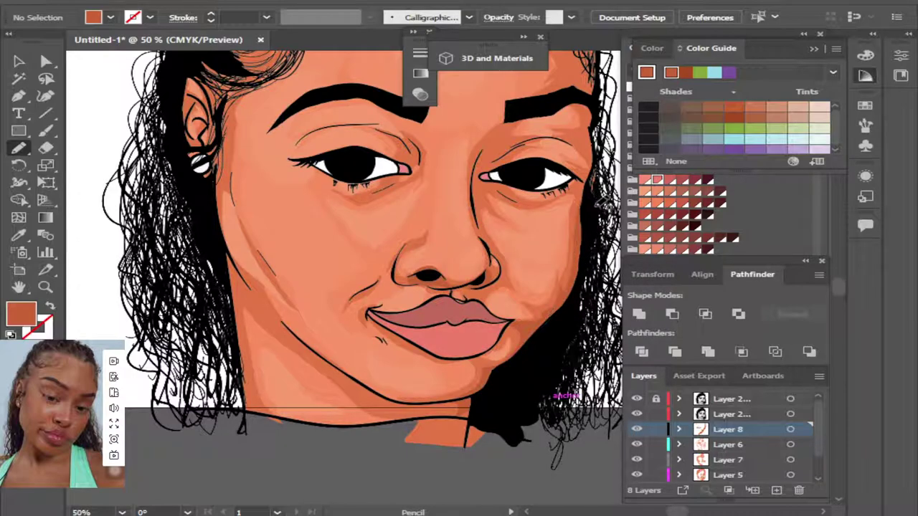
{"action": "left_click_drag", "start_coordinate": [476, 213], "coordinate": [497, 255]}
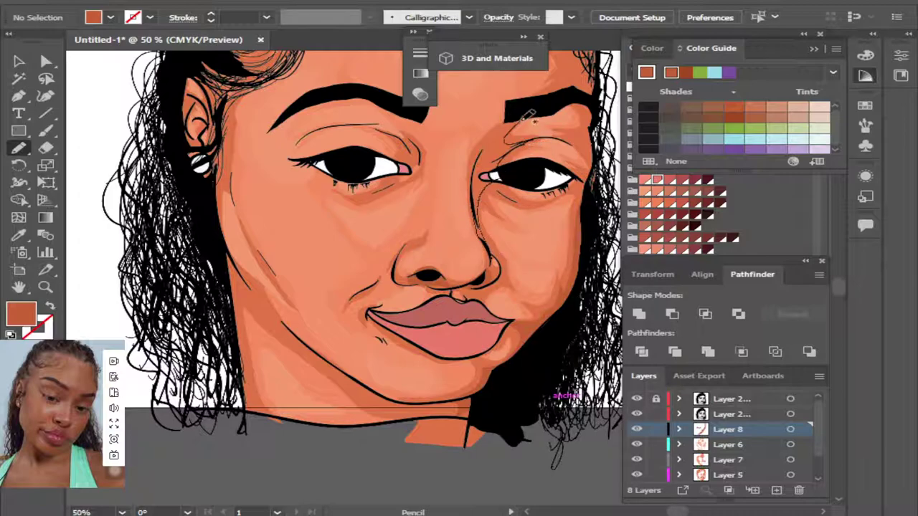
{"action": "mouse_move", "coordinate": [491, 149]}
{"action": "left_mouse_down"}
{"action": "mouse_move", "coordinate": [475, 180]}
{"action": "mouse_move", "coordinate": [521, 202]}
{"action": "left_mouse_up"}
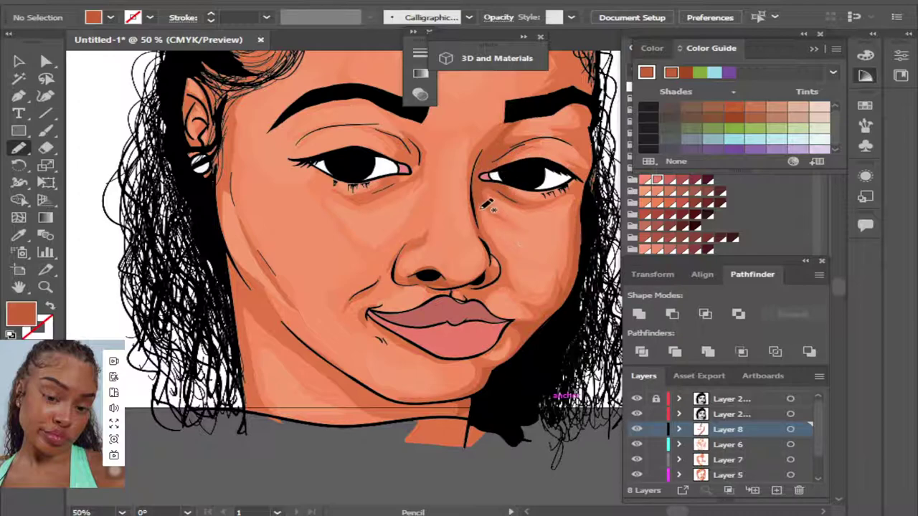
{"action": "left_click_drag", "start_coordinate": [482, 201], "coordinate": [491, 228]}
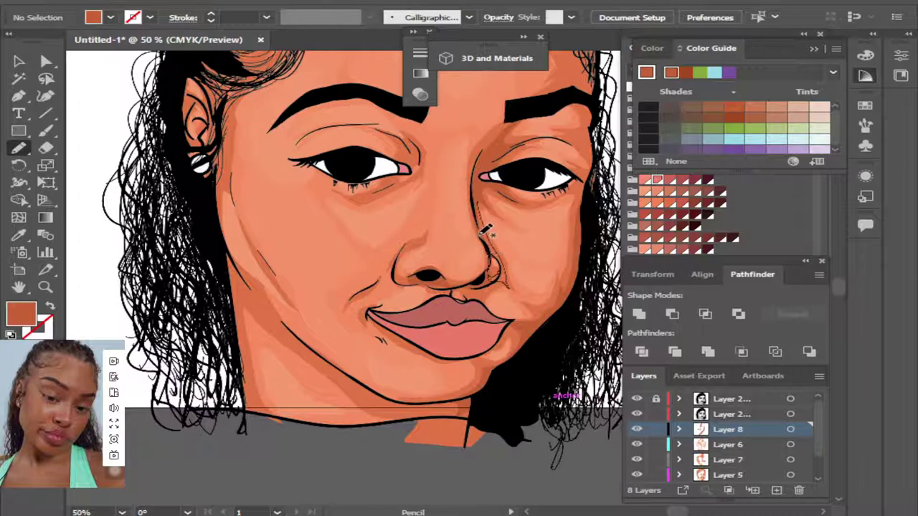
Replace the last nose stroke with shading above the upper lip, the right nostril and lower lip.
{"action": "key", "text": "ctrl+z"}
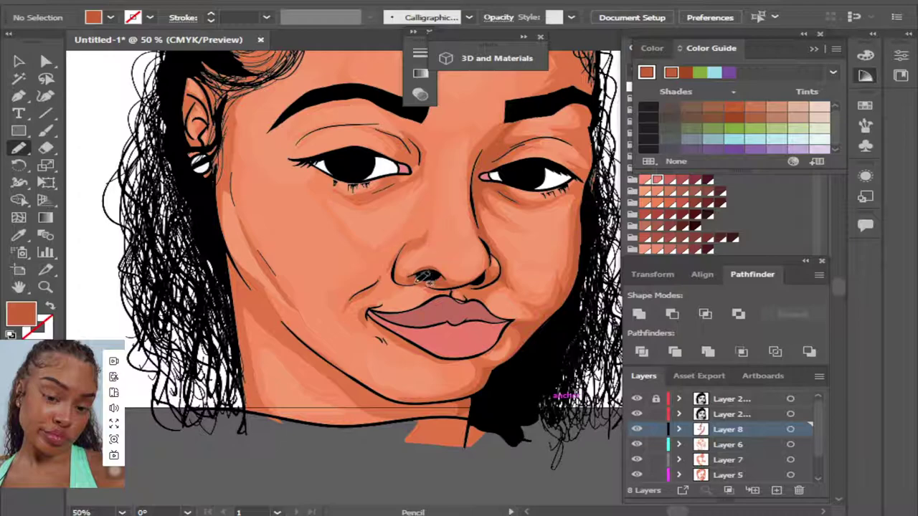
{"action": "left_click_drag", "start_coordinate": [433, 294], "coordinate": [456, 298]}
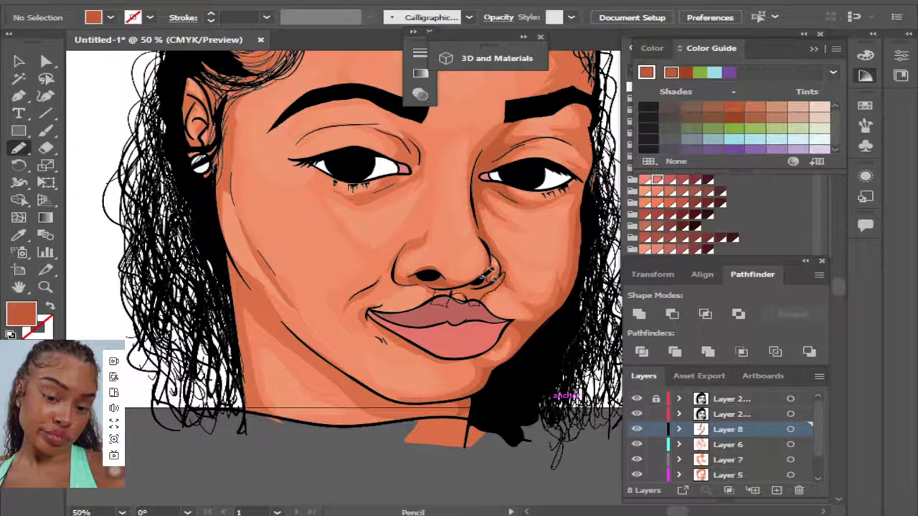
{"action": "left_click_drag", "start_coordinate": [480, 278], "coordinate": [496, 284]}
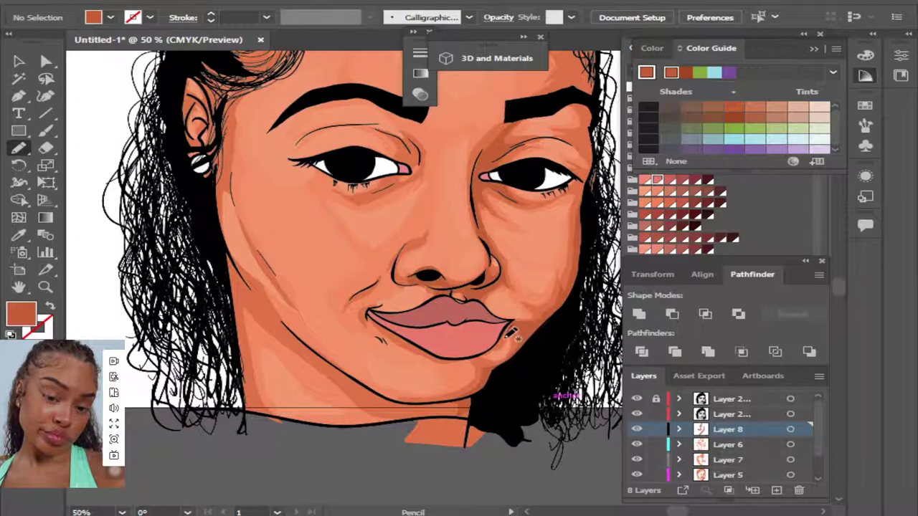
{"action": "mouse_move", "coordinate": [476, 359]}
{"action": "left_mouse_down"}
{"action": "mouse_move", "coordinate": [411, 342]}
{"action": "mouse_move", "coordinate": [380, 315]}
{"action": "left_mouse_up"}
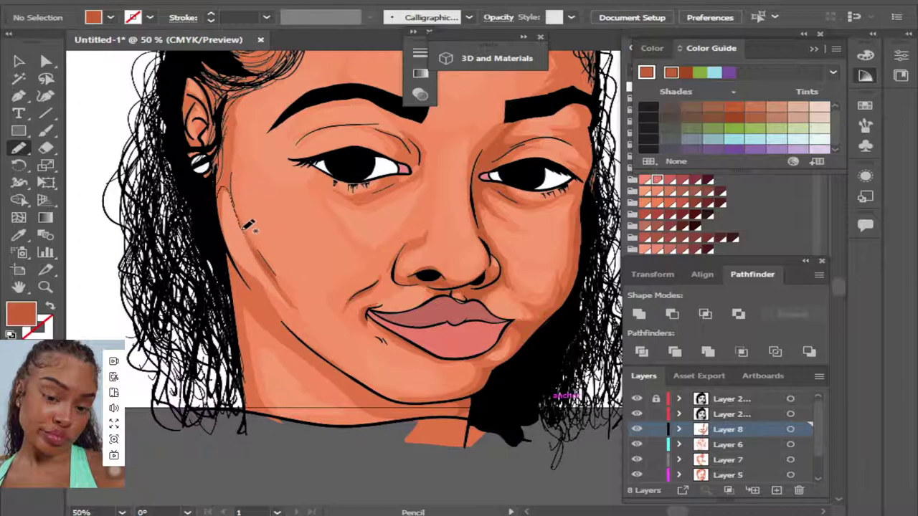
Add shading along the jaw and cheek plus fine hair strokes near the eyebrow and right hairline.
{"action": "mouse_move", "coordinate": [235, 173]}
{"action": "left_mouse_down"}
{"action": "mouse_move", "coordinate": [239, 197]}
{"action": "mouse_move", "coordinate": [243, 102]}
{"action": "left_mouse_up"}
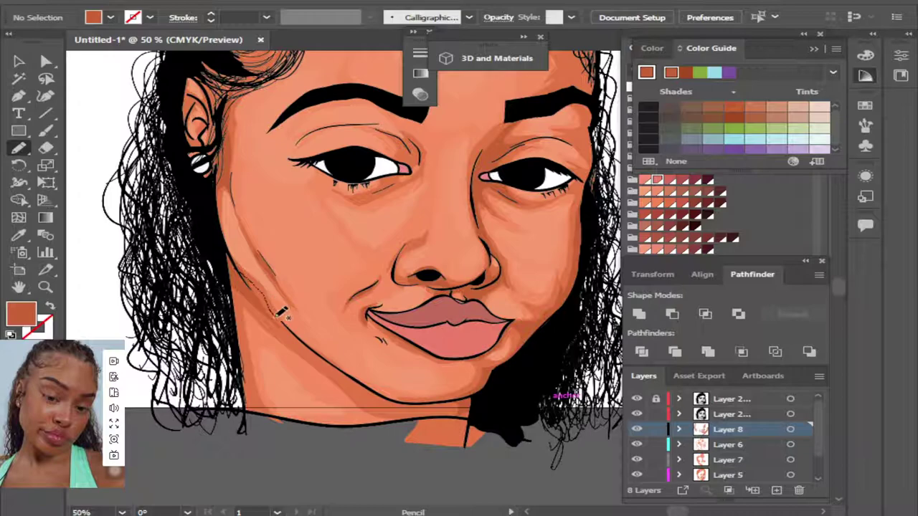
{"action": "mouse_move", "coordinate": [237, 290]}
{"action": "left_mouse_down"}
{"action": "mouse_move", "coordinate": [249, 408]}
{"action": "mouse_move", "coordinate": [234, 261]}
{"action": "mouse_move", "coordinate": [350, 383]}
{"action": "mouse_move", "coordinate": [474, 391]}
{"action": "mouse_move", "coordinate": [383, 384]}
{"action": "mouse_move", "coordinate": [337, 357]}
{"action": "left_mouse_up"}
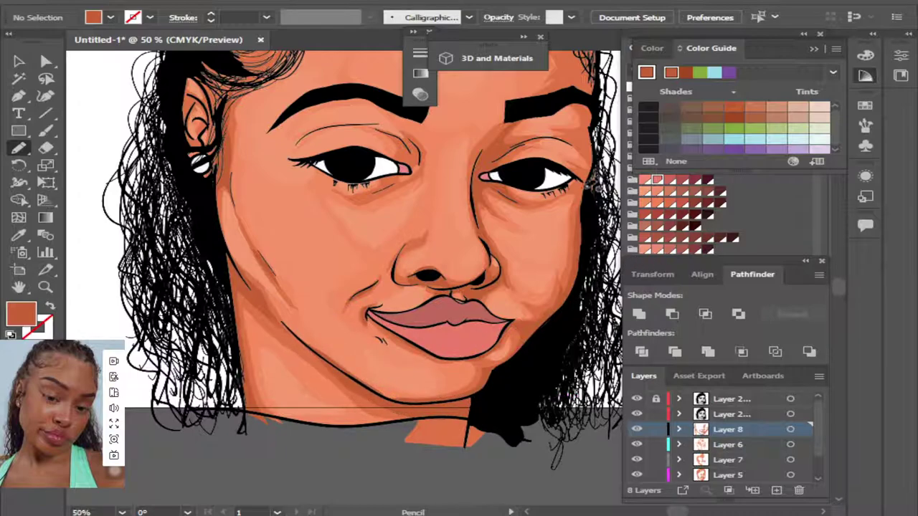
{"action": "left_click_drag", "start_coordinate": [584, 219], "coordinate": [574, 186]}
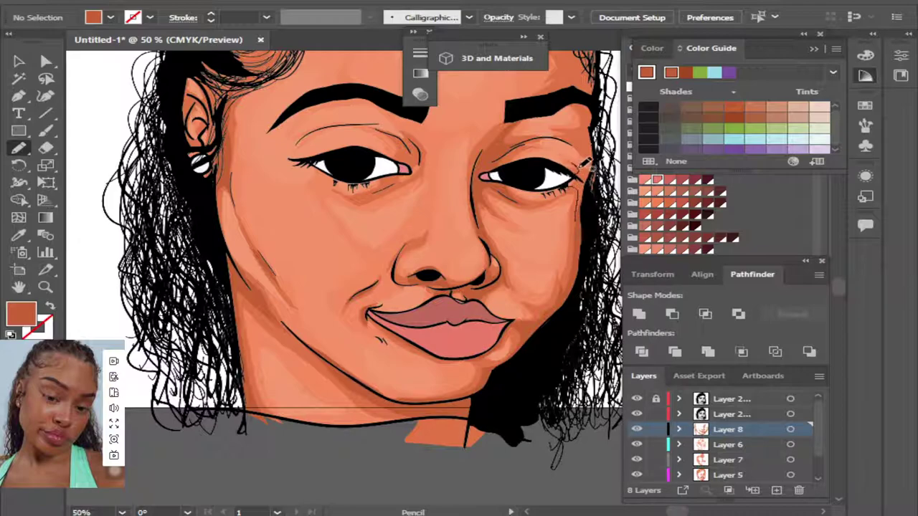
{"action": "mouse_move", "coordinate": [564, 133]}
{"action": "left_mouse_down"}
{"action": "mouse_move", "coordinate": [585, 128]}
{"action": "mouse_move", "coordinate": [591, 97]}
{"action": "mouse_move", "coordinate": [602, 118]}
{"action": "mouse_move", "coordinate": [600, 158]}
{"action": "left_mouse_up"}
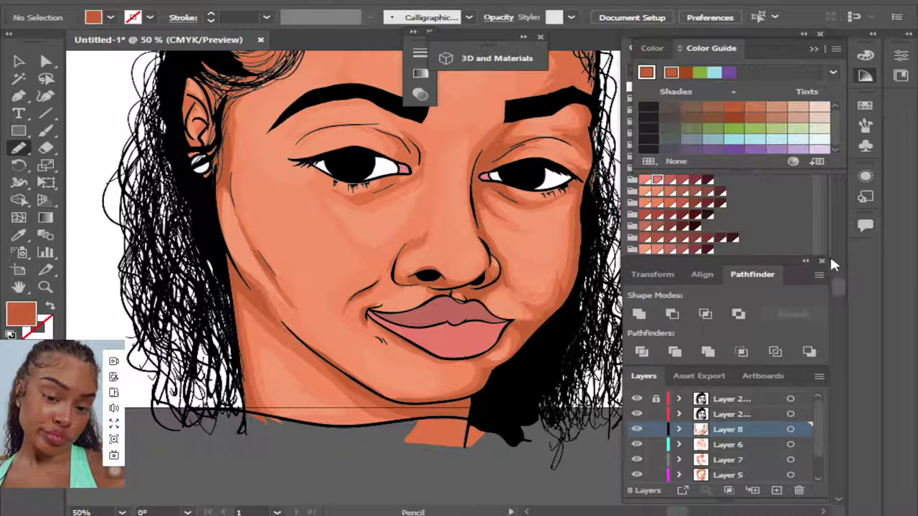
{"action": "left_click_drag", "start_coordinate": [839, 289], "coordinate": [837, 274]}
{"action": "mouse_move", "coordinate": [541, 173]}
{"action": "left_mouse_down"}
{"action": "mouse_move", "coordinate": [550, 215]}
{"action": "mouse_move", "coordinate": [583, 253]}
{"action": "mouse_move", "coordinate": [585, 284]}
{"action": "mouse_move", "coordinate": [566, 301]}
{"action": "mouse_move", "coordinate": [590, 309]}
{"action": "left_mouse_up"}
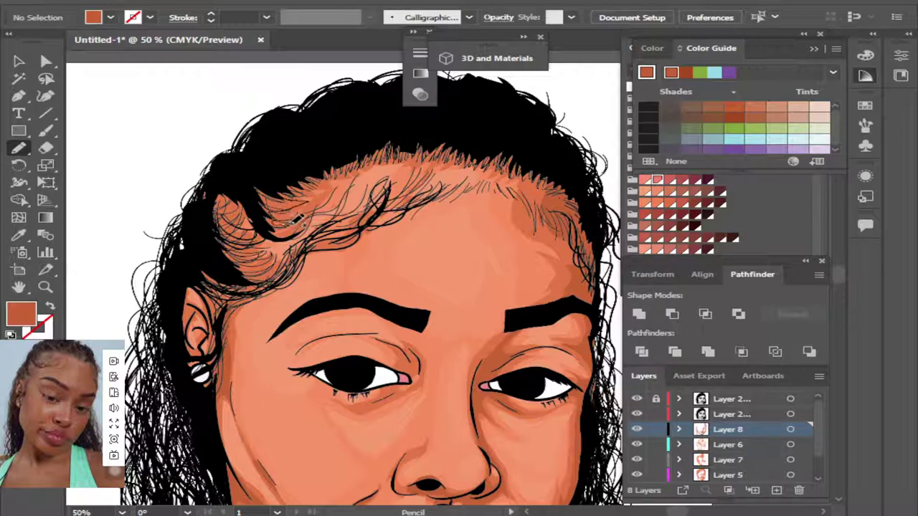
Try hair strokes through the left curl, undo the unwanted ones, and return to the face.
{"action": "mouse_move", "coordinate": [229, 205]}
{"action": "left_mouse_down"}
{"action": "mouse_move", "coordinate": [265, 240]}
{"action": "mouse_move", "coordinate": [267, 265]}
{"action": "mouse_move", "coordinate": [280, 263]}
{"action": "left_mouse_up"}
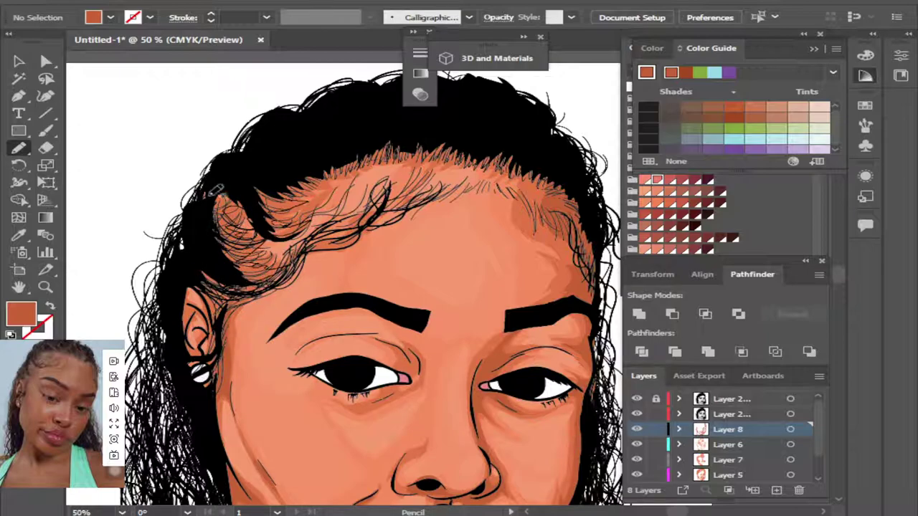
{"action": "key", "text": "ctrl+z"}
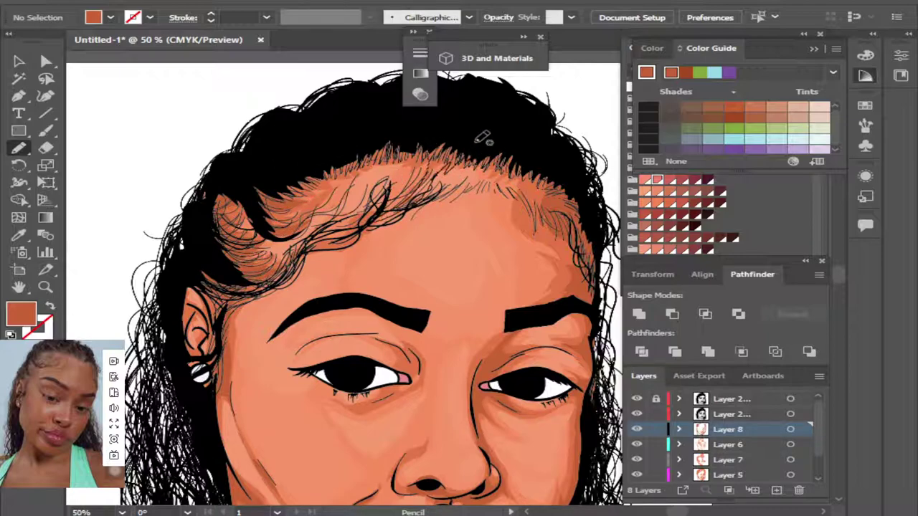
{"action": "key", "text": "ctrl+z"}
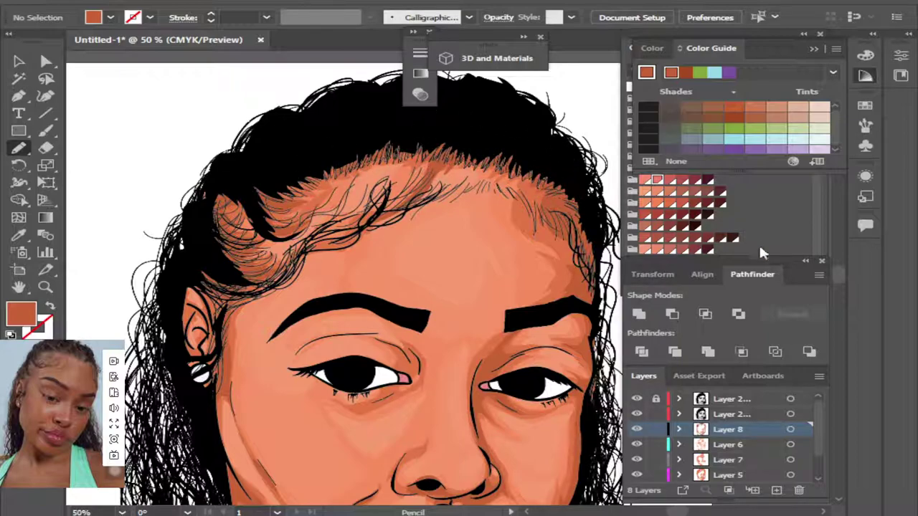
{"action": "scroll", "coordinate": [839, 277], "scroll_direction": "down", "scroll_amount": 3}
{"action": "scroll", "coordinate": [838, 281], "scroll_direction": "down", "scroll_amount": 3}
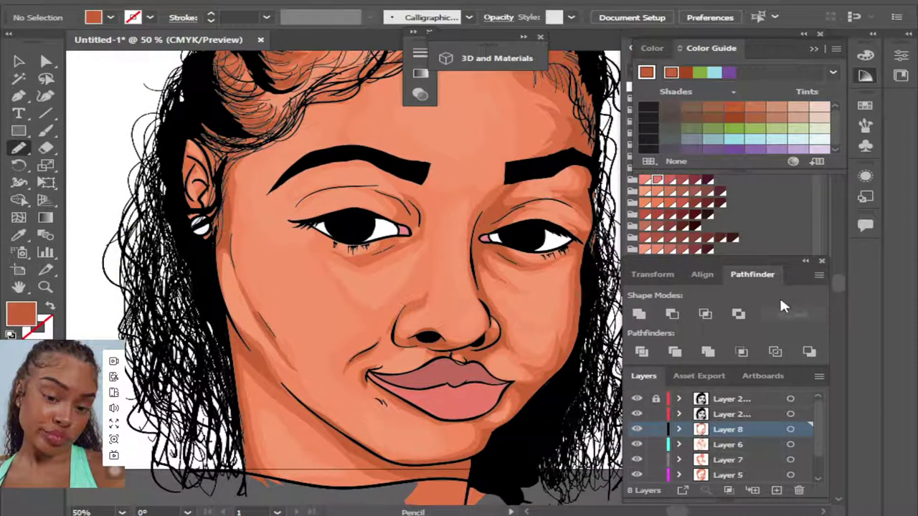
Create Layer 9 higher in the stack with a lilac drawing colour.
{"action": "left_click", "coordinate": [778, 490]}
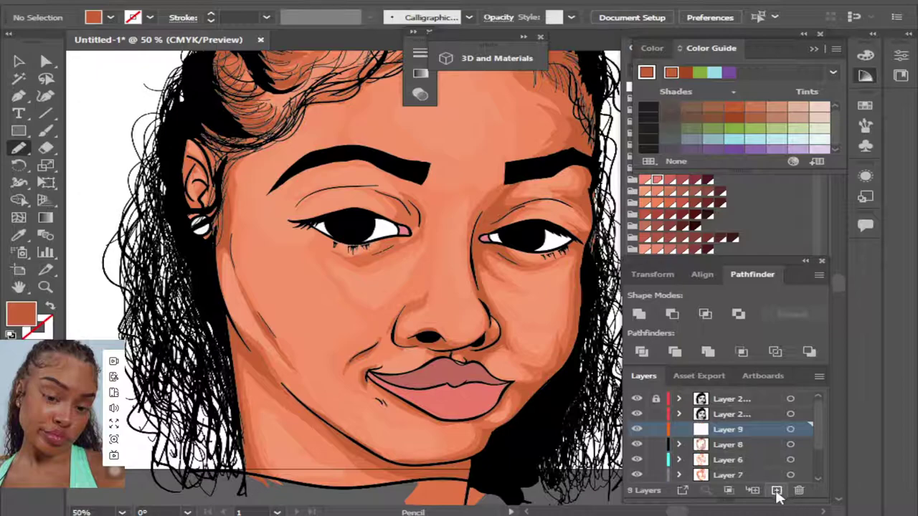
{"action": "left_click", "coordinate": [19, 234]}
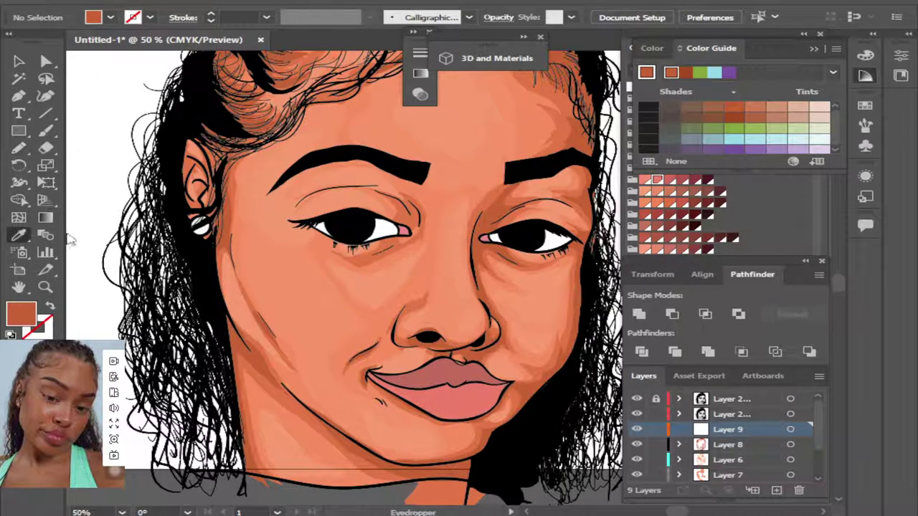
{"action": "left_click", "coordinate": [19, 148]}
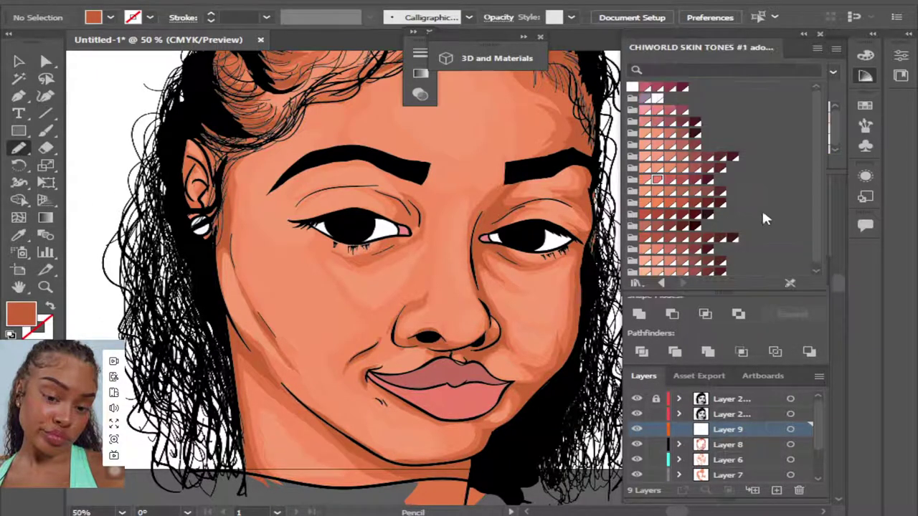
{"action": "left_click", "coordinate": [645, 99]}
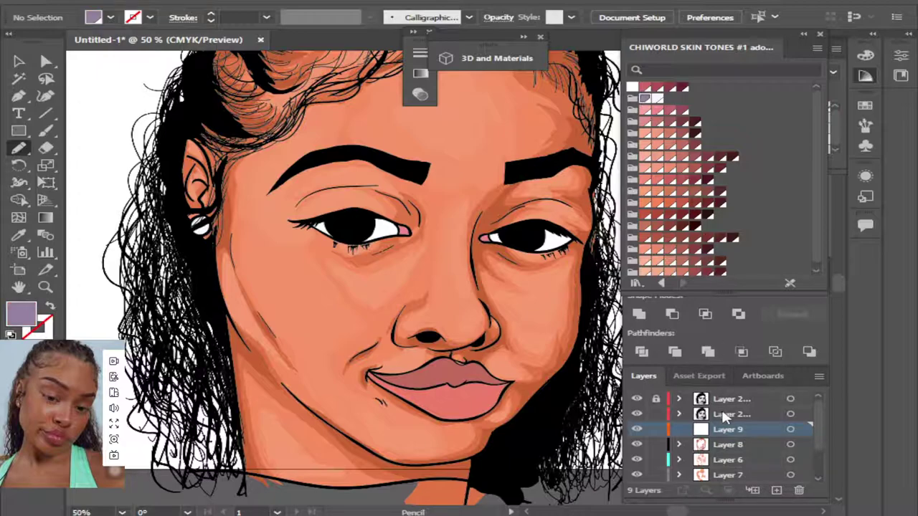
{"action": "left_click_drag", "start_coordinate": [750, 428], "coordinate": [754, 415]}
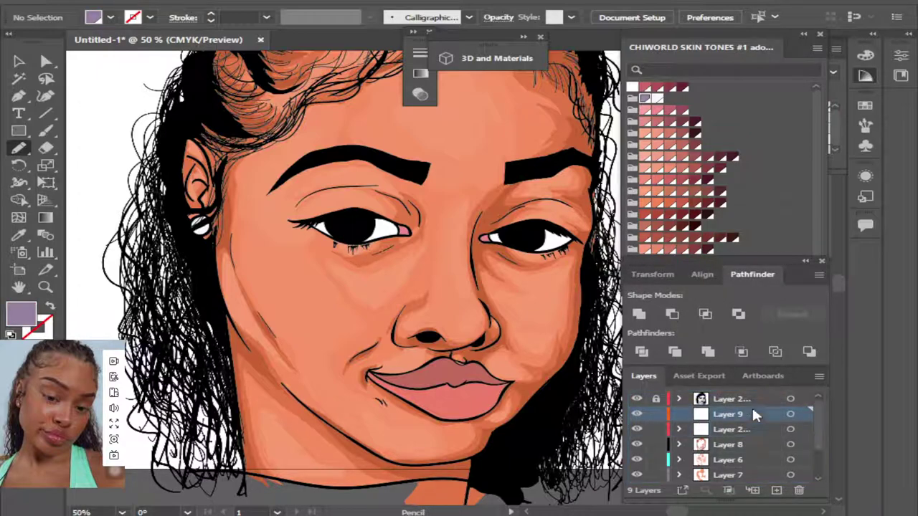
{"action": "key", "text": "ctrl+plus"}
{"action": "key", "text": "ctrl+plus"}
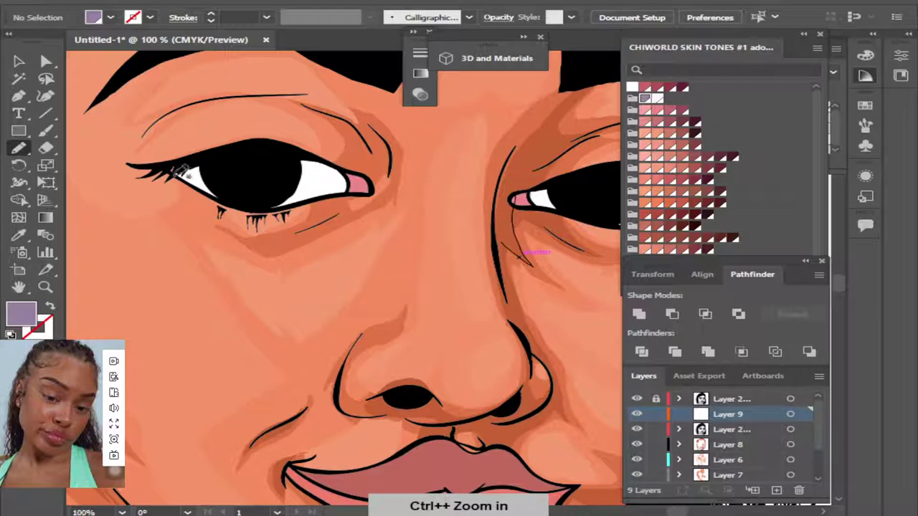
Draw lilac shadows across the top of the left and right eye whites.
{"action": "mouse_move", "coordinate": [191, 172]}
{"action": "left_mouse_down"}
{"action": "mouse_move", "coordinate": [277, 164]}
{"action": "mouse_move", "coordinate": [318, 168]}
{"action": "mouse_move", "coordinate": [351, 185]}
{"action": "mouse_move", "coordinate": [319, 152]}
{"action": "mouse_move", "coordinate": [273, 144]}
{"action": "mouse_move", "coordinate": [217, 151]}
{"action": "mouse_move", "coordinate": [228, 155]}
{"action": "left_mouse_up"}
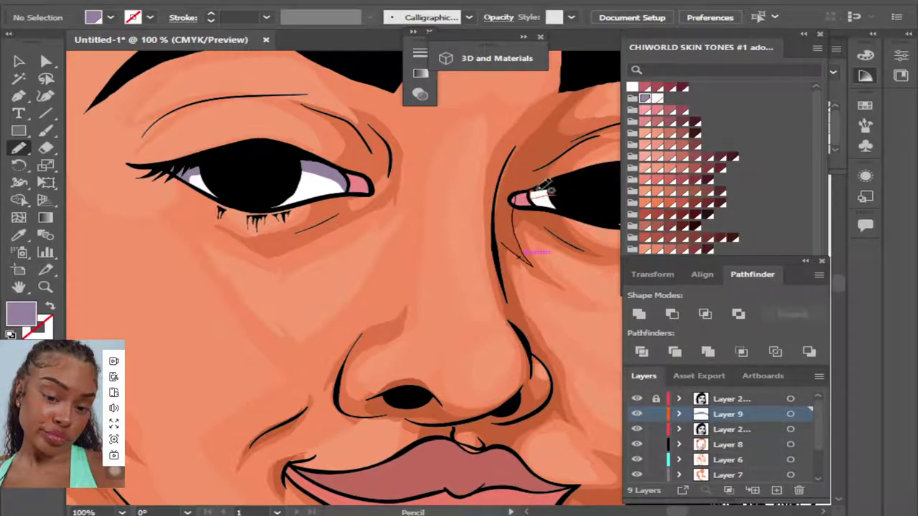
{"action": "key", "text": "ctrl+minus"}
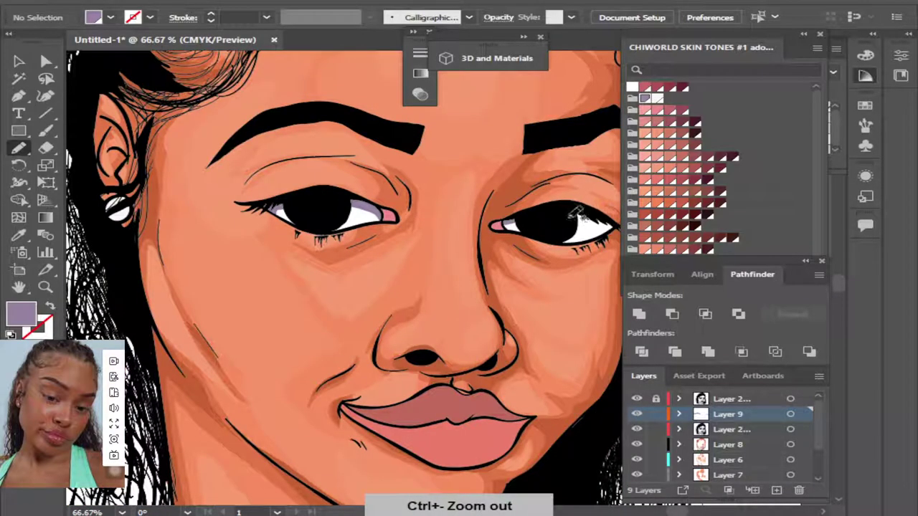
{"action": "left_click_drag", "start_coordinate": [572, 218], "coordinate": [630, 226]}
{"action": "key", "text": "ctrl+minus"}
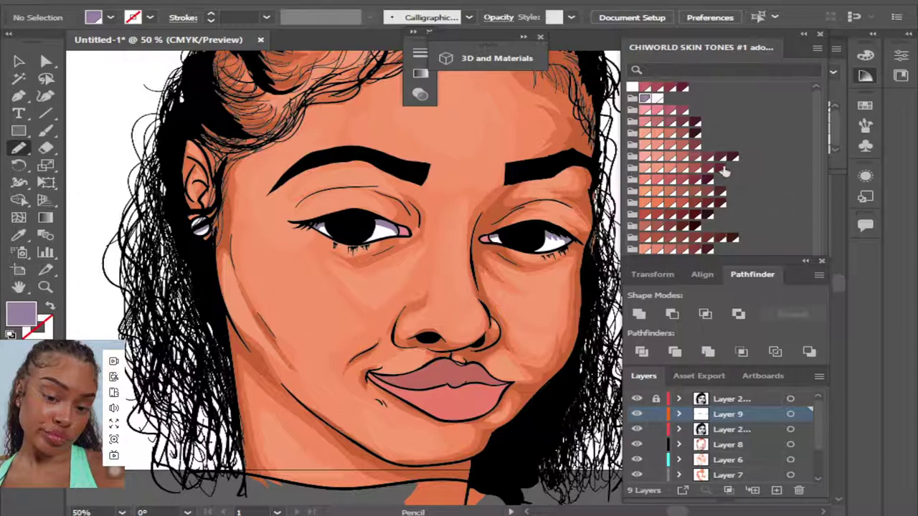
On new Layer 10, shade both inner eye corners with a deeper pink.
{"action": "left_click", "coordinate": [776, 490]}
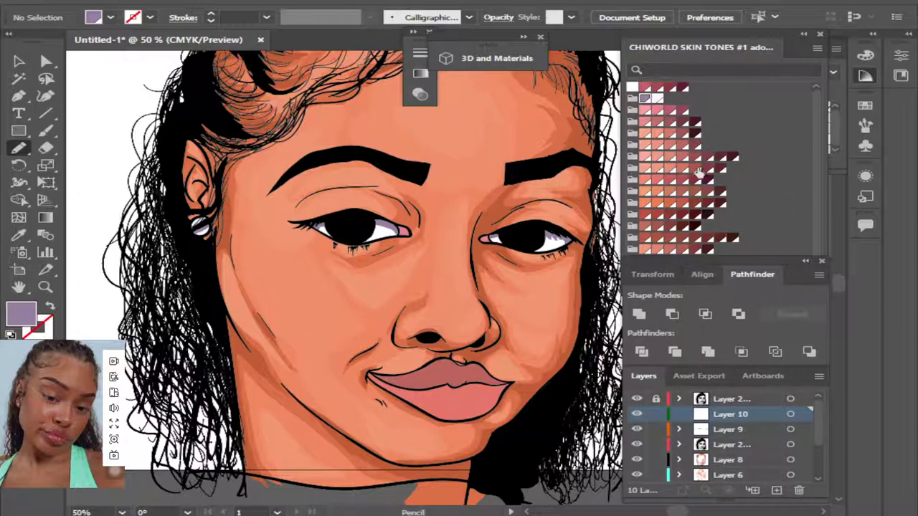
{"action": "left_click", "coordinate": [670, 111]}
{"action": "key", "text": "ctrl+plus"}
{"action": "key", "text": "ctrl+plus"}
{"action": "key", "text": "ctrl+plus"}
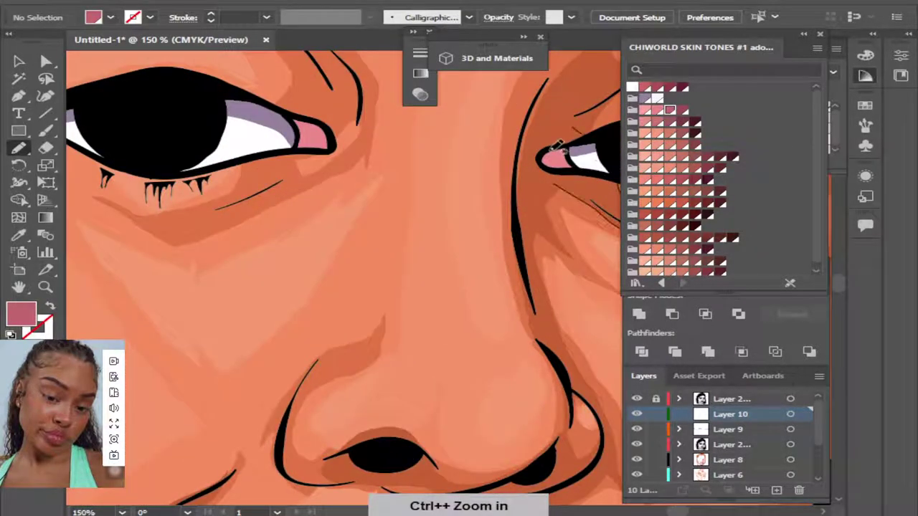
{"action": "mouse_move", "coordinate": [553, 156]}
{"action": "left_mouse_down"}
{"action": "mouse_move", "coordinate": [557, 165]}
{"action": "mouse_move", "coordinate": [567, 159]}
{"action": "mouse_move", "coordinate": [560, 154]}
{"action": "mouse_move", "coordinate": [575, 165]}
{"action": "mouse_move", "coordinate": [567, 147]}
{"action": "left_mouse_up"}
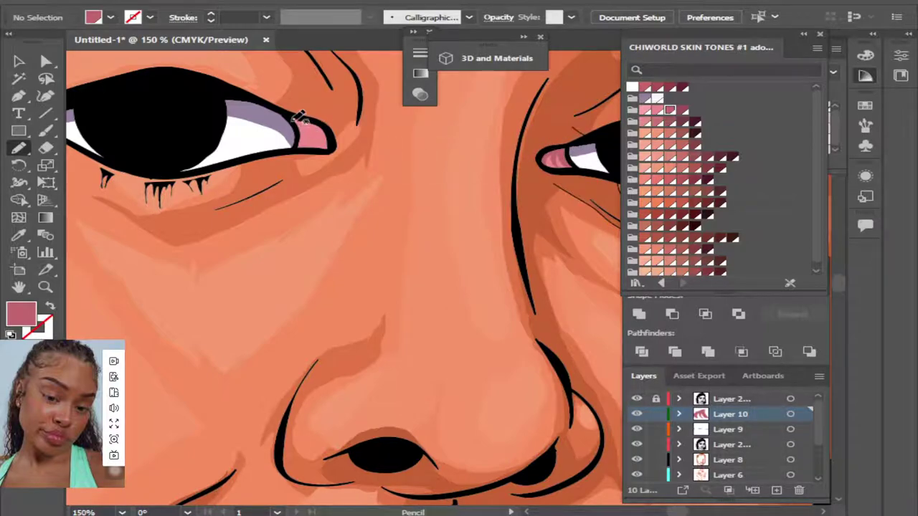
{"action": "left_click_drag", "start_coordinate": [303, 145], "coordinate": [330, 127]}
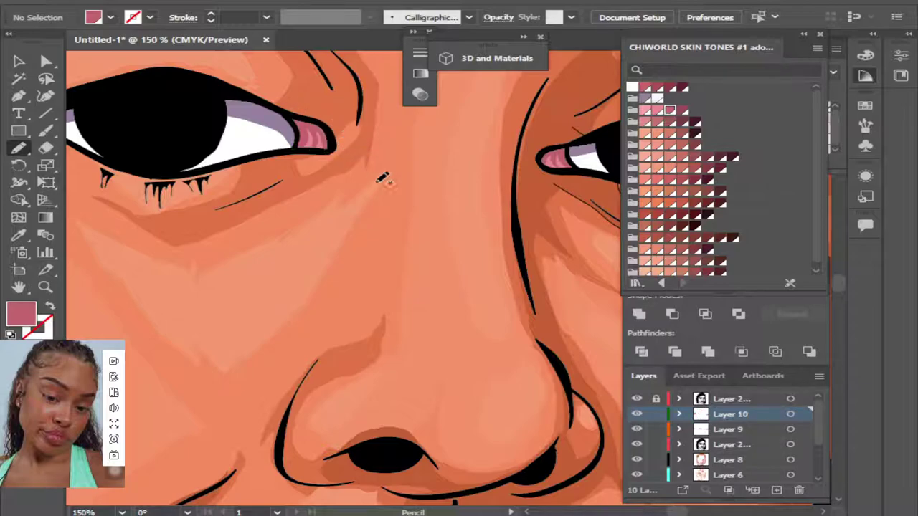
{"action": "key", "text": "ctrl+minus"}
{"action": "key", "text": "ctrl+minus"}
{"action": "key", "text": "ctrl+minus"}
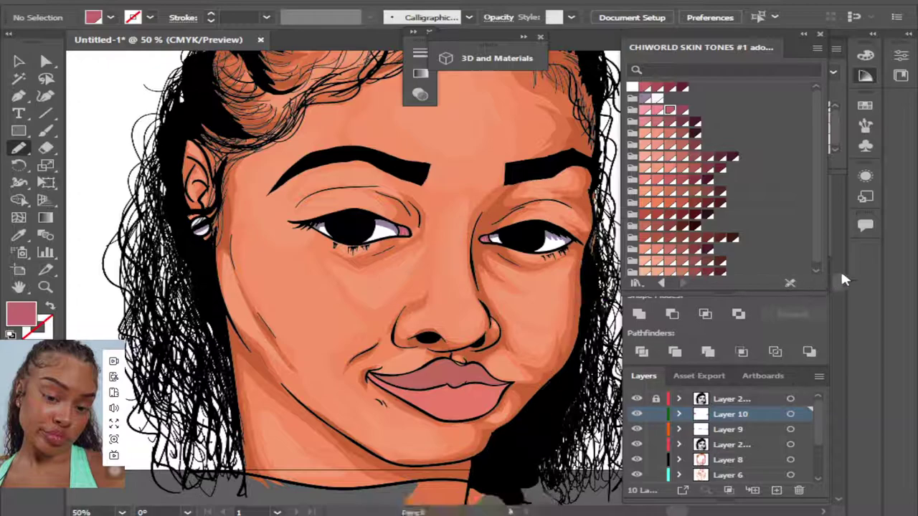
{"action": "scroll", "coordinate": [840, 283], "scroll_direction": "down", "scroll_amount": 3}
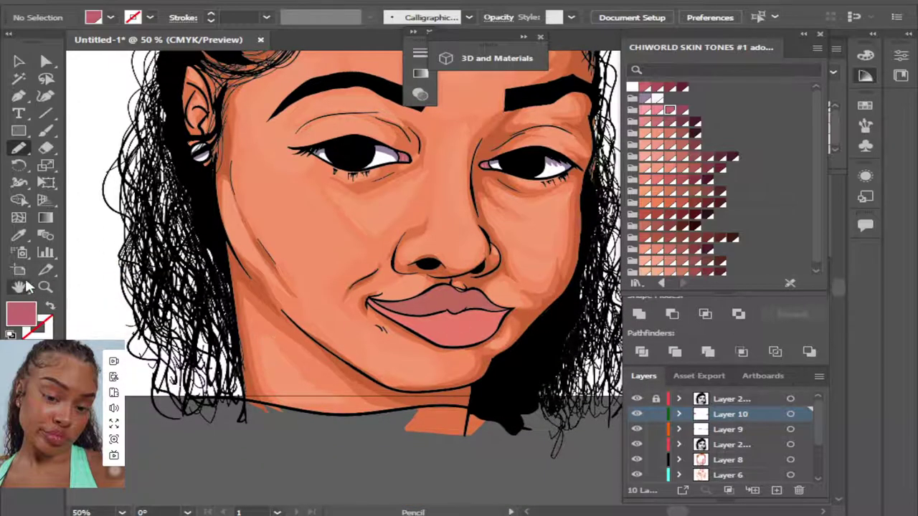
Add a new Layer 11 above Layer 8 and zoom in on the lips.
{"action": "left_click", "coordinate": [18, 235]}
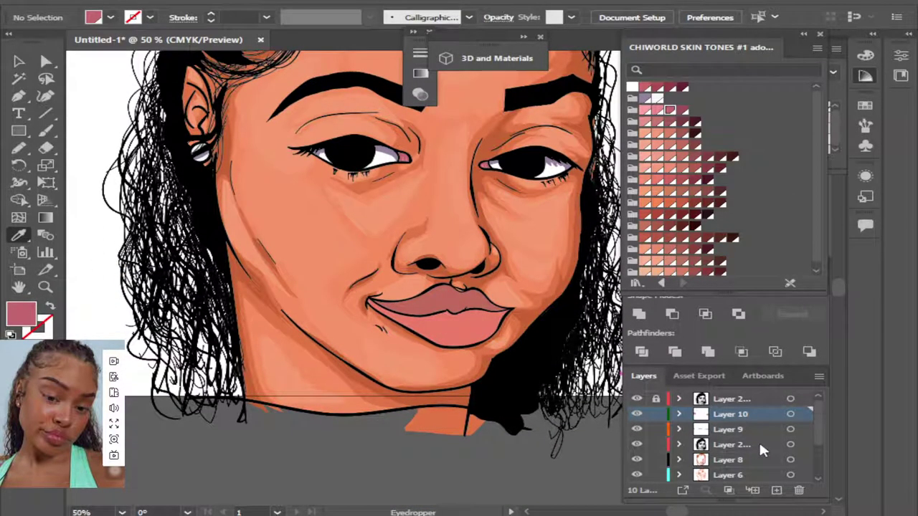
{"action": "left_click", "coordinate": [748, 458]}
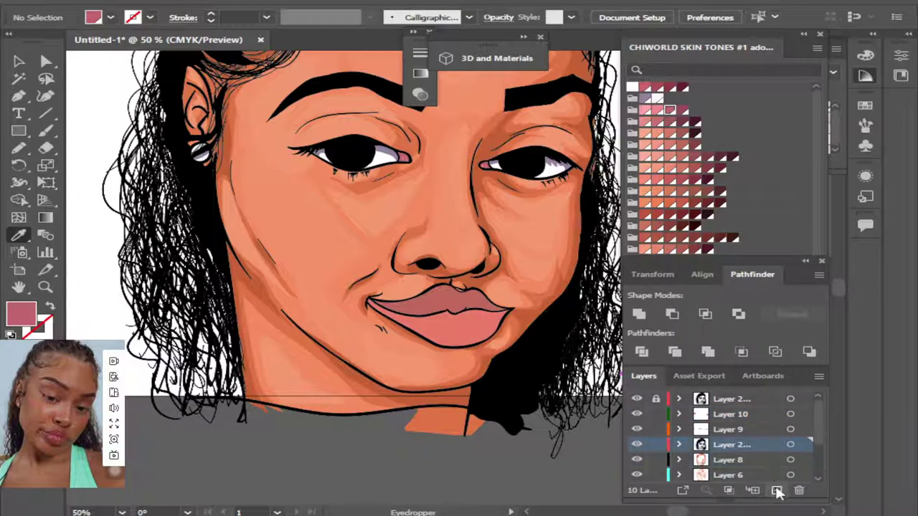
{"action": "left_click", "coordinate": [775, 489]}
{"action": "key", "text": "ctrl+plus"}
{"action": "key", "text": "ctrl+plus"}
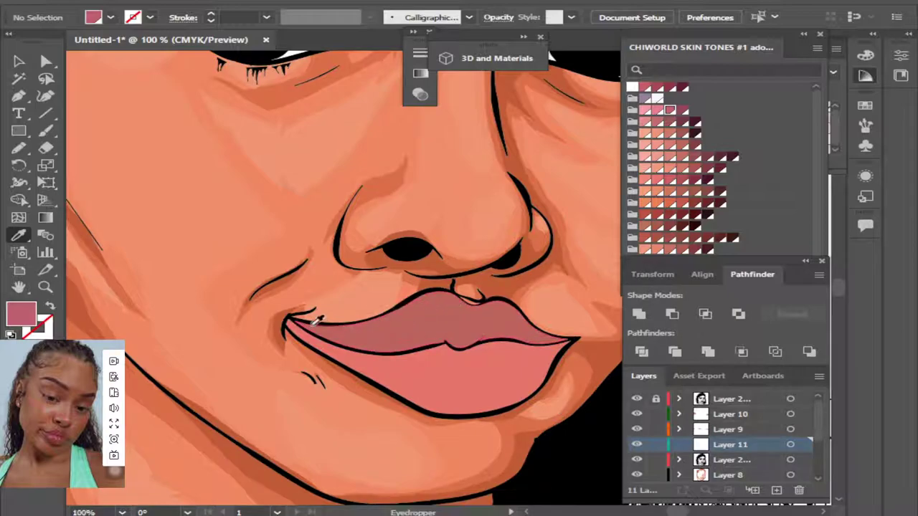
{"action": "left_click", "coordinate": [18, 148]}
{"action": "key", "text": "ctrl+plus"}
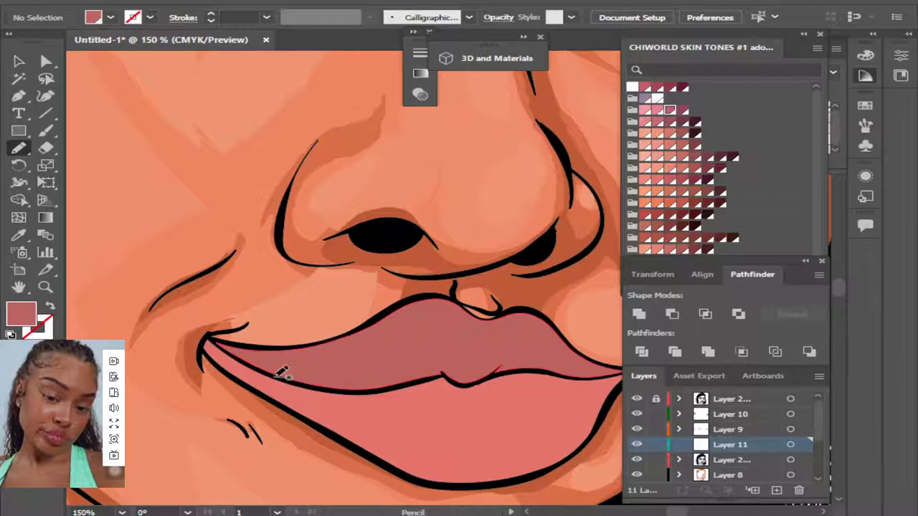
Draw a shape at the upper lip's left corner and recolour it dark rose.
{"action": "left_click_drag", "start_coordinate": [289, 375], "coordinate": [272, 360]}
{"action": "mouse_move", "coordinate": [301, 345]}
{"action": "left_mouse_down"}
{"action": "mouse_move", "coordinate": [209, 332]}
{"action": "mouse_move", "coordinate": [282, 371]}
{"action": "mouse_move", "coordinate": [231, 349]}
{"action": "left_mouse_up"}
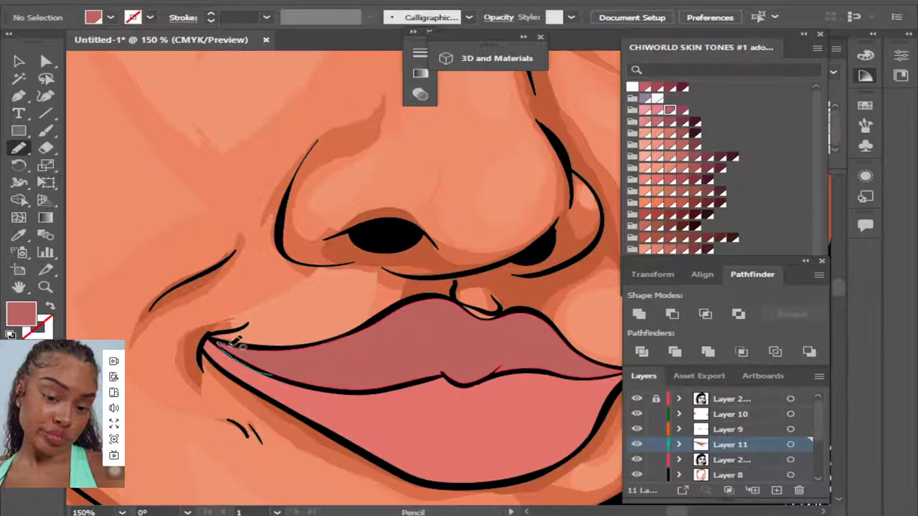
{"action": "left_click", "coordinate": [790, 444]}
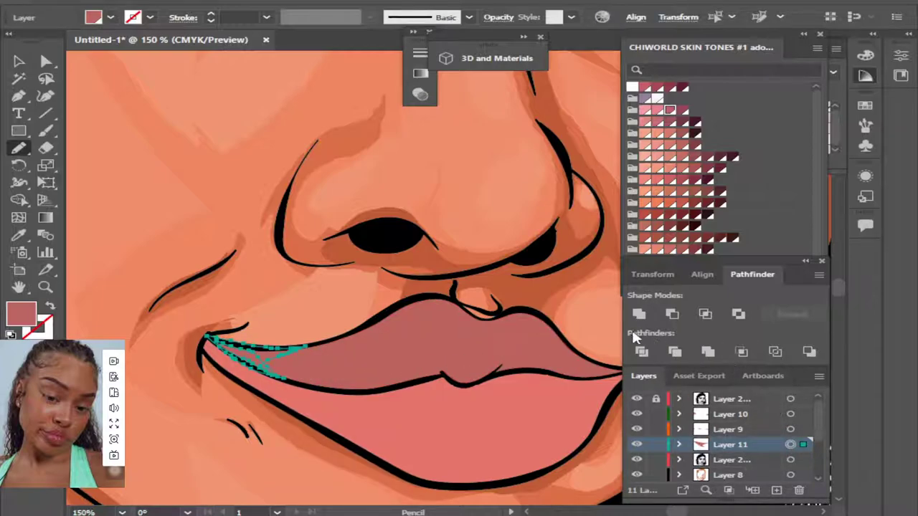
{"action": "left_click", "coordinate": [682, 134]}
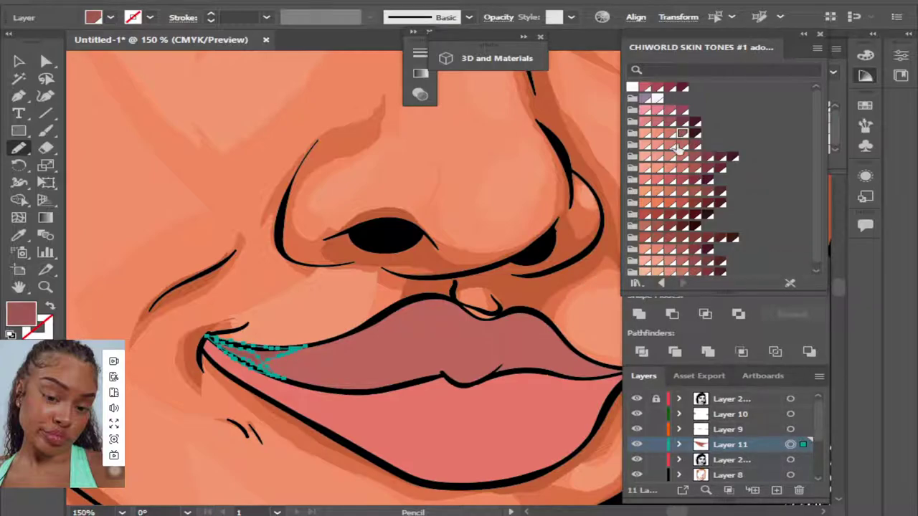
{"action": "left_click", "coordinate": [265, 5]}
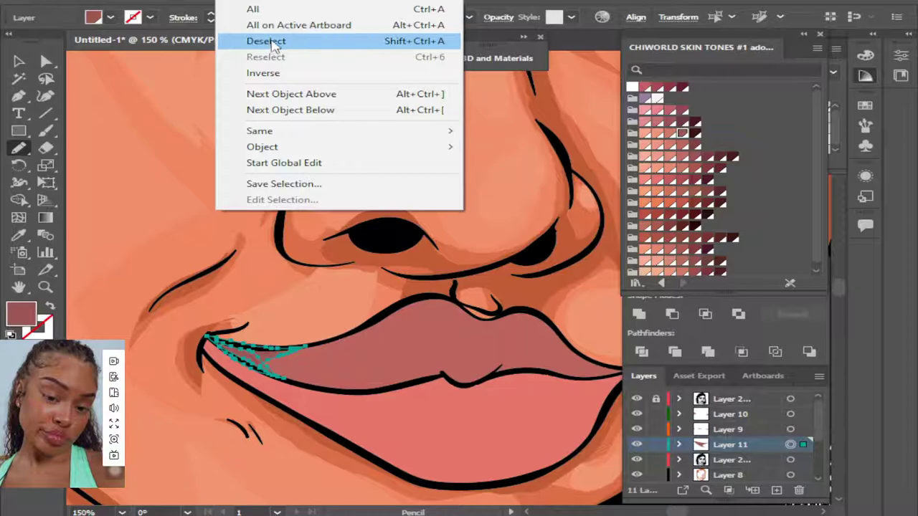
{"action": "left_click", "coordinate": [267, 41]}
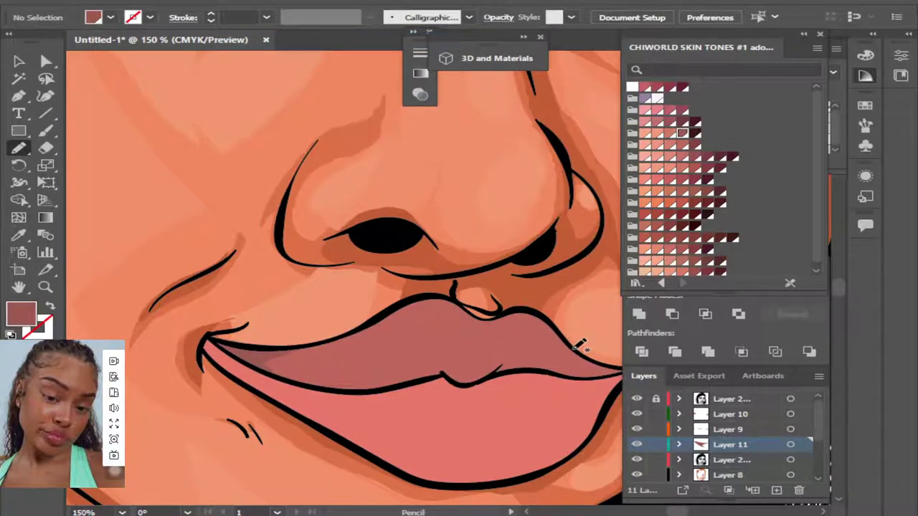
Shade the upper lip edge and the lower lip's right edge in dark rose.
{"action": "mouse_move", "coordinate": [576, 348]}
{"action": "left_mouse_down"}
{"action": "mouse_move", "coordinate": [577, 361]}
{"action": "mouse_move", "coordinate": [471, 375]}
{"action": "mouse_move", "coordinate": [438, 362]}
{"action": "mouse_move", "coordinate": [434, 371]}
{"action": "mouse_move", "coordinate": [471, 381]}
{"action": "mouse_move", "coordinate": [539, 365]}
{"action": "mouse_move", "coordinate": [578, 375]}
{"action": "mouse_move", "coordinate": [622, 368]}
{"action": "mouse_move", "coordinate": [606, 364]}
{"action": "left_mouse_up"}
{"action": "key", "text": "ctrl+minus"}
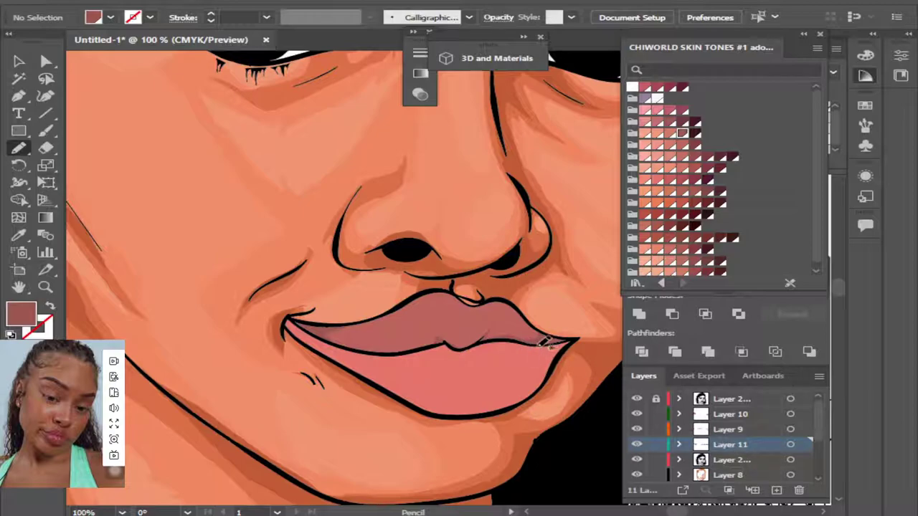
{"action": "left_click_drag", "start_coordinate": [521, 338], "coordinate": [539, 387]}
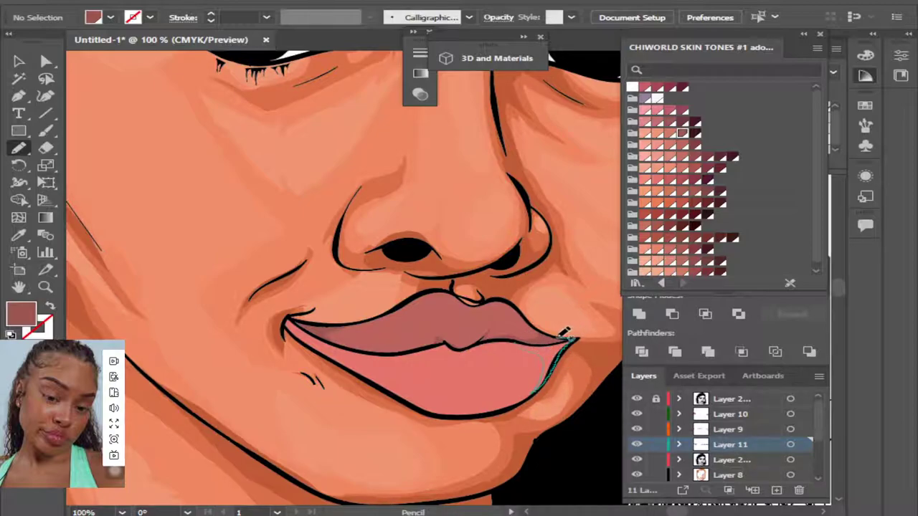
{"action": "left_click_drag", "start_coordinate": [539, 387], "coordinate": [541, 313]}
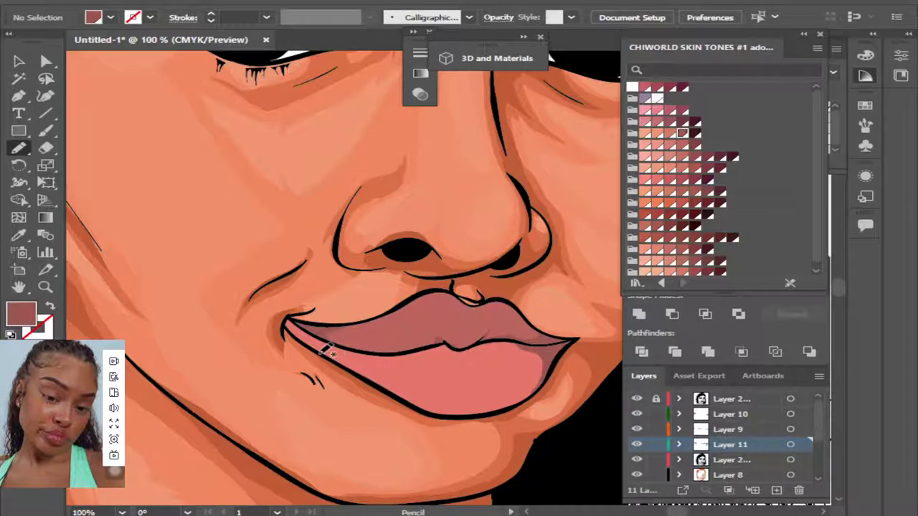
Shade the lower lip's left edge and the seam between the lips.
{"action": "left_click_drag", "start_coordinate": [337, 356], "coordinate": [293, 315]}
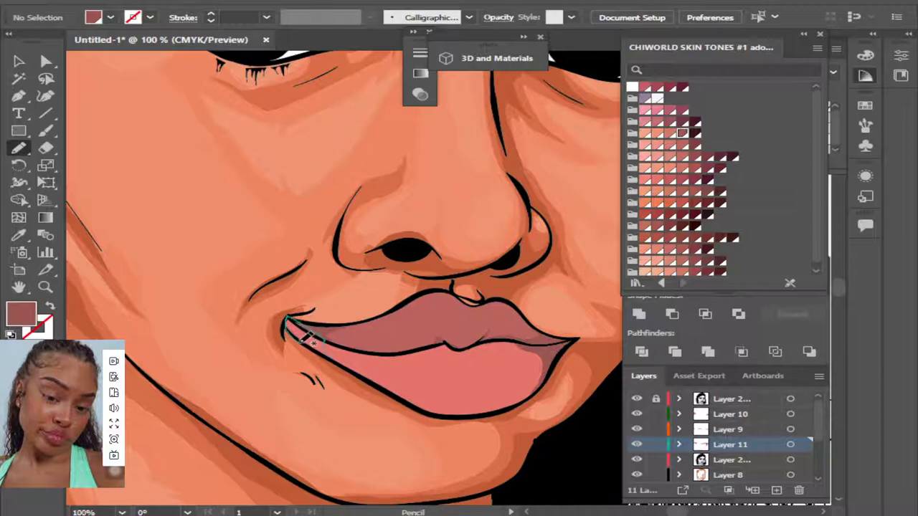
{"action": "left_click_drag", "start_coordinate": [290, 317], "coordinate": [337, 356]}
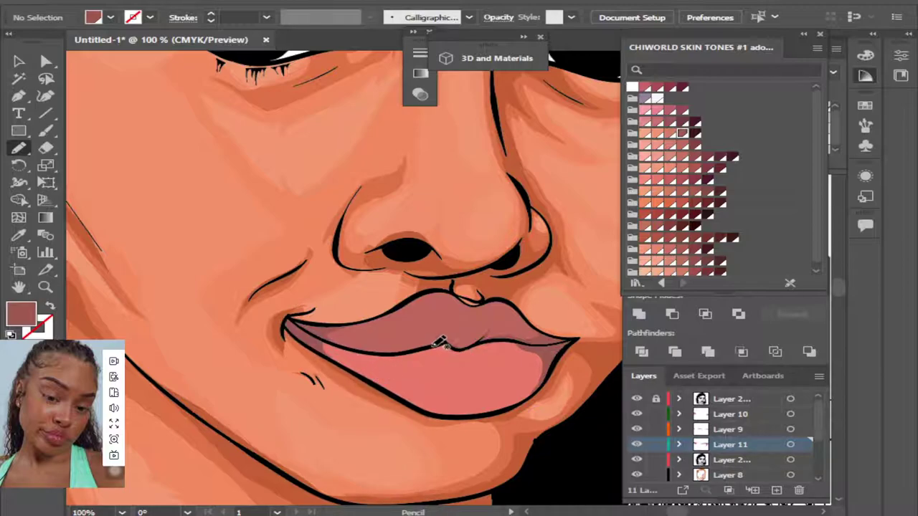
{"action": "mouse_move", "coordinate": [451, 349]}
{"action": "left_mouse_down"}
{"action": "mouse_move", "coordinate": [486, 341]}
{"action": "mouse_move", "coordinate": [441, 344]}
{"action": "left_mouse_up"}
{"action": "mouse_move", "coordinate": [447, 344]}
{"action": "left_mouse_down"}
{"action": "mouse_move", "coordinate": [374, 346]}
{"action": "mouse_move", "coordinate": [329, 334]}
{"action": "left_mouse_up"}
{"action": "key", "text": "ctrl+minus"}
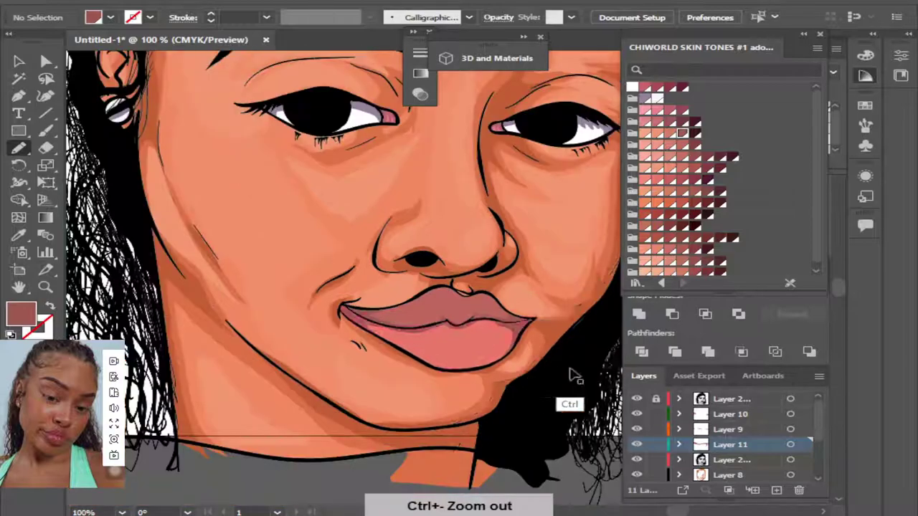
Add Layer 12 and sample the lower lip's lighter salmon pink with the Eyedropper.
{"action": "left_click", "coordinate": [752, 489]}
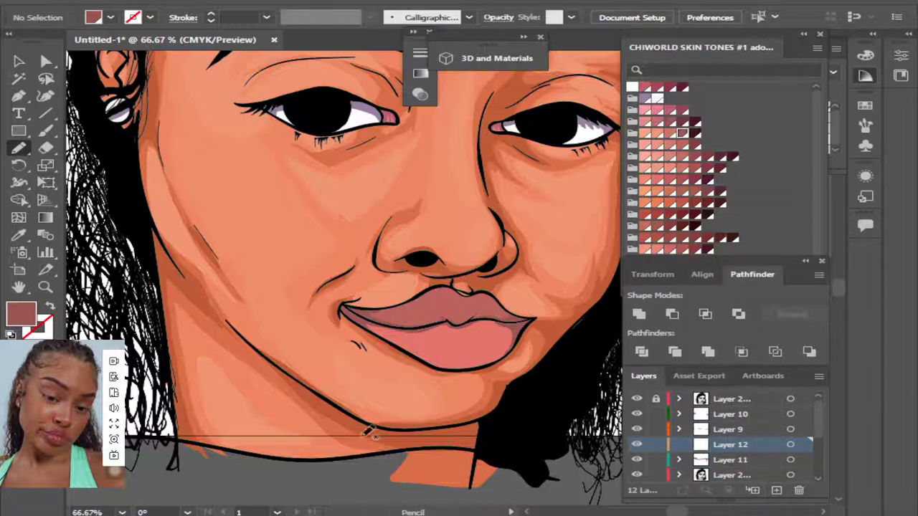
{"action": "key", "text": "i"}
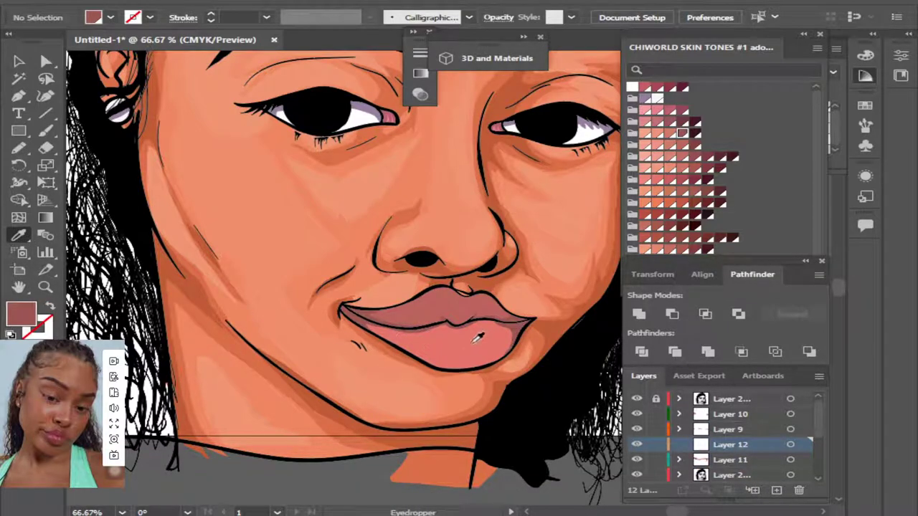
{"action": "left_click", "coordinate": [473, 341]}
{"action": "left_click", "coordinate": [19, 149]}
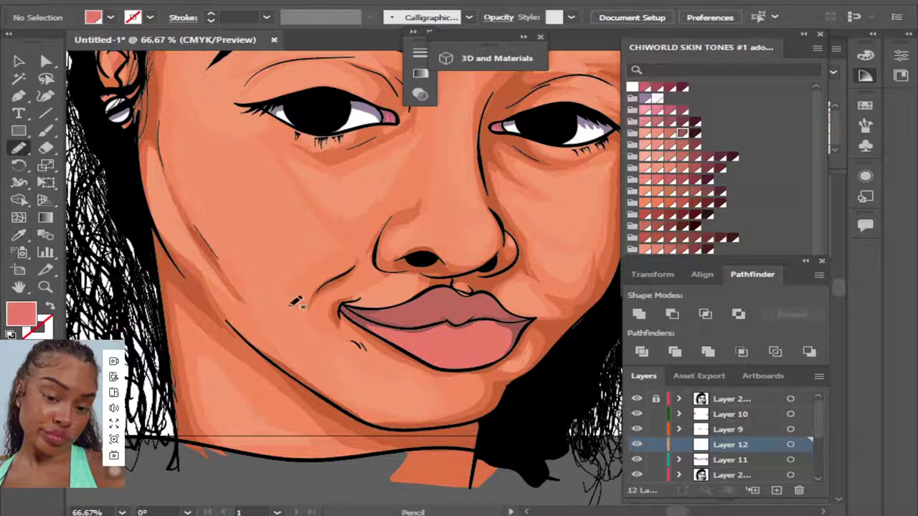
{"action": "key", "text": "ctrl+plus"}
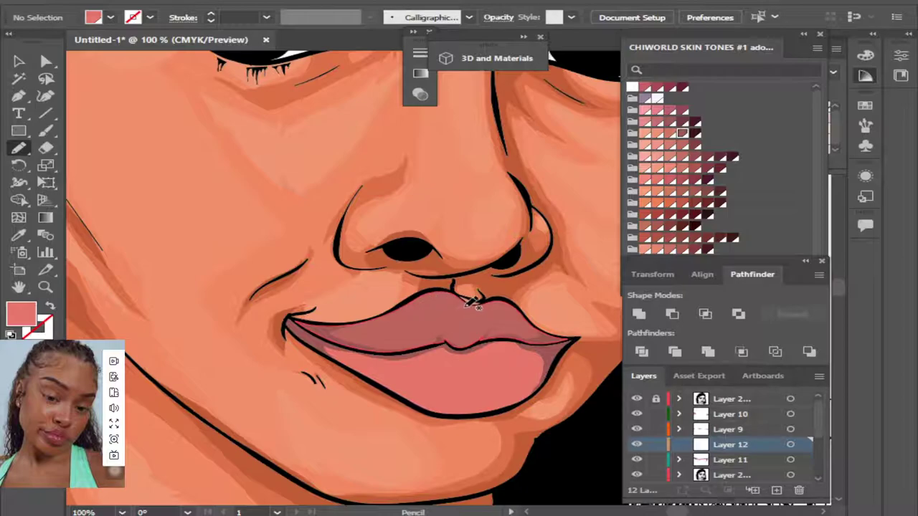
Paint the lighter salmon pink over the left and right parts of the upper lip.
{"action": "mouse_move", "coordinate": [349, 333]}
{"action": "left_mouse_down"}
{"action": "mouse_move", "coordinate": [413, 314]}
{"action": "mouse_move", "coordinate": [476, 341]}
{"action": "mouse_move", "coordinate": [345, 330]}
{"action": "left_mouse_up"}
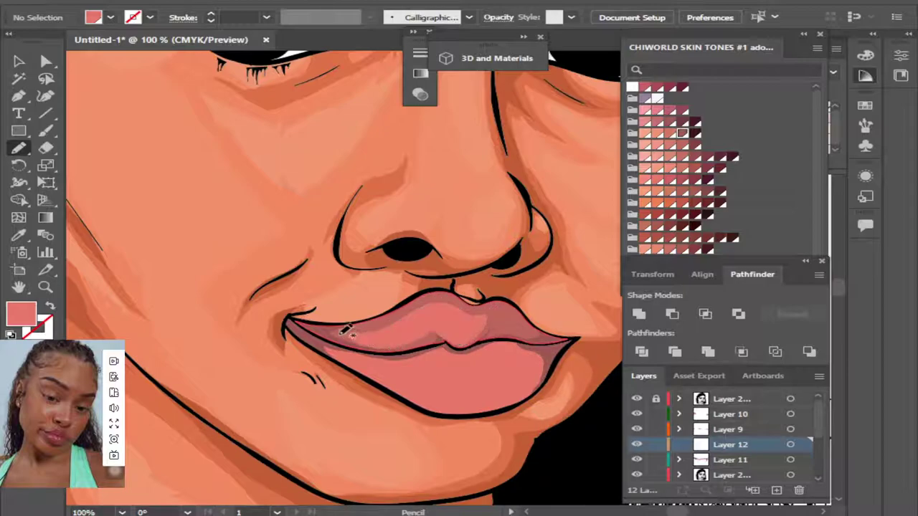
{"action": "mouse_move", "coordinate": [494, 330]}
{"action": "left_mouse_down"}
{"action": "mouse_move", "coordinate": [509, 310]}
{"action": "mouse_move", "coordinate": [537, 323]}
{"action": "mouse_move", "coordinate": [510, 331]}
{"action": "mouse_move", "coordinate": [500, 349]}
{"action": "left_mouse_up"}
{"action": "key", "text": "ctrl+minus"}
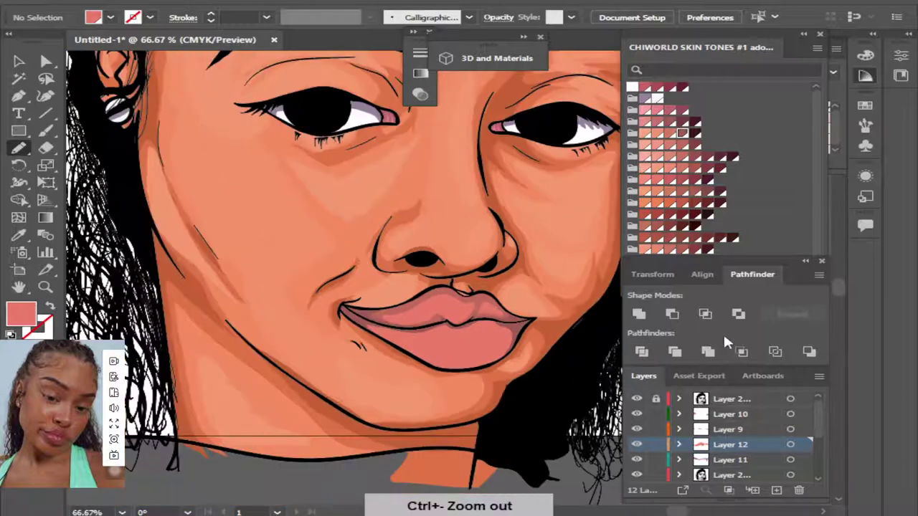
{"action": "key", "text": "ctrl+plus"}
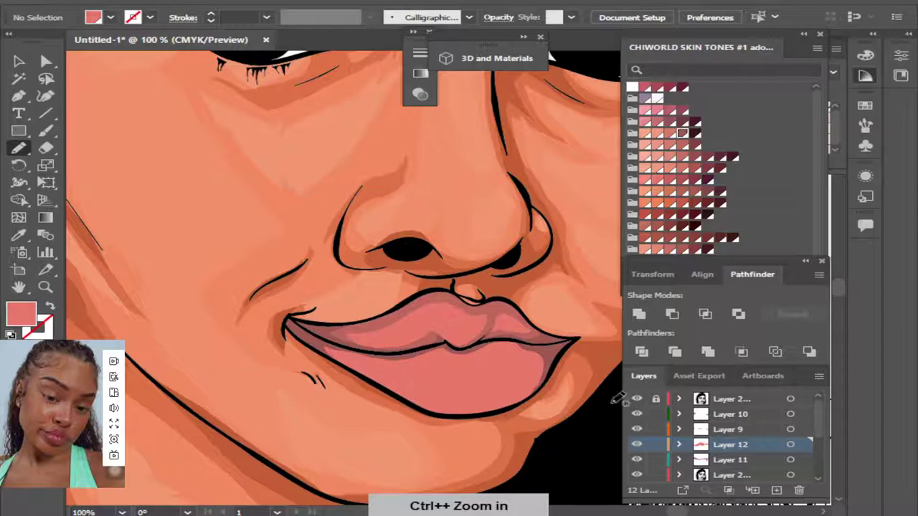
{"action": "left_click", "coordinate": [21, 237]}
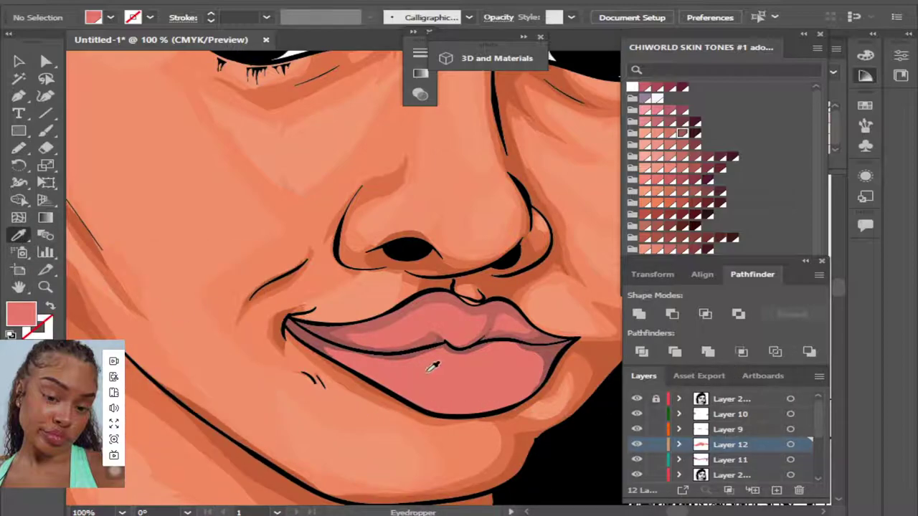
{"action": "left_click", "coordinate": [18, 147]}
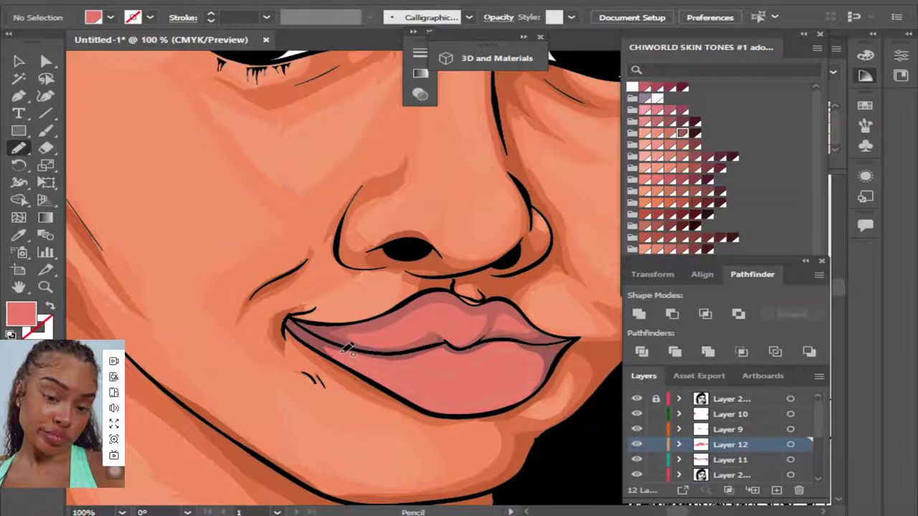
Select Layer 12's artwork, browse the Edit, Object and Select menus, then deselect all.
{"action": "left_click", "coordinate": [789, 445]}
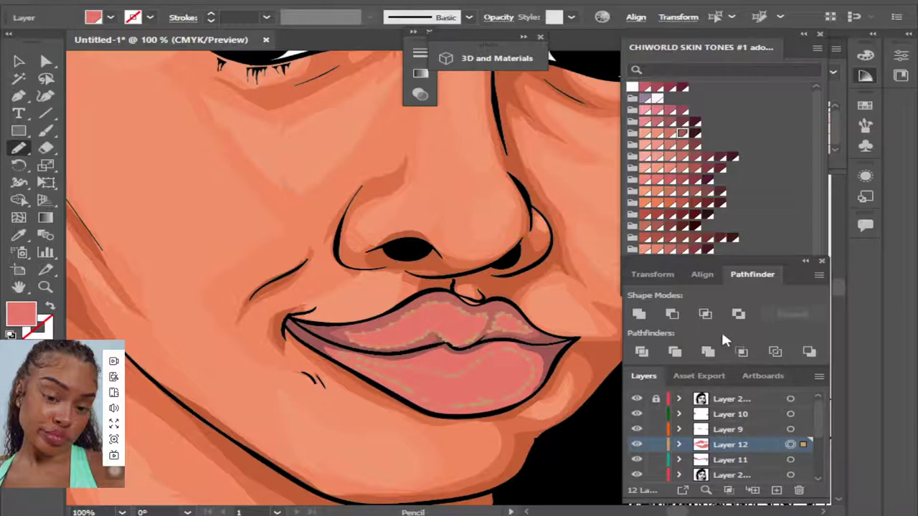
{"action": "left_click", "coordinate": [340, 2]}
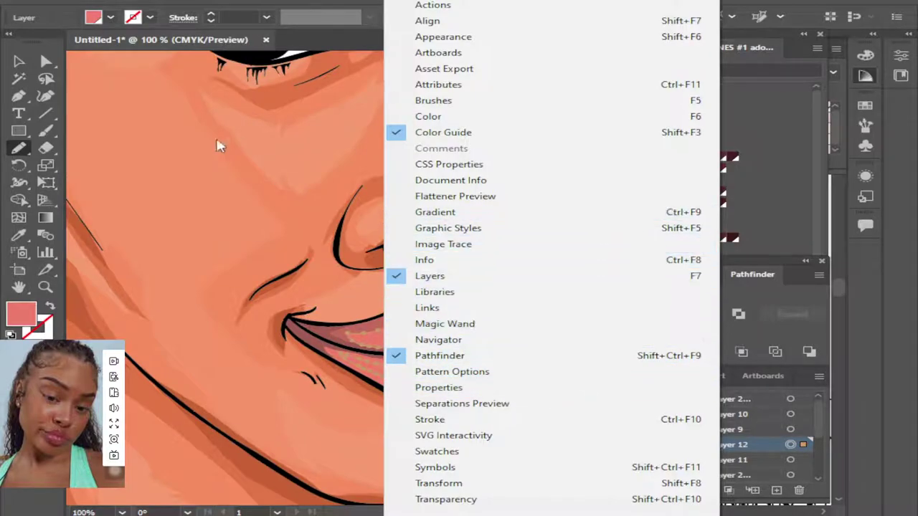
{"action": "left_click", "coordinate": [129, 4]}
{"action": "left_click", "coordinate": [129, 4]}
{"action": "left_click", "coordinate": [204, 3]}
{"action": "left_click", "coordinate": [129, 3]}
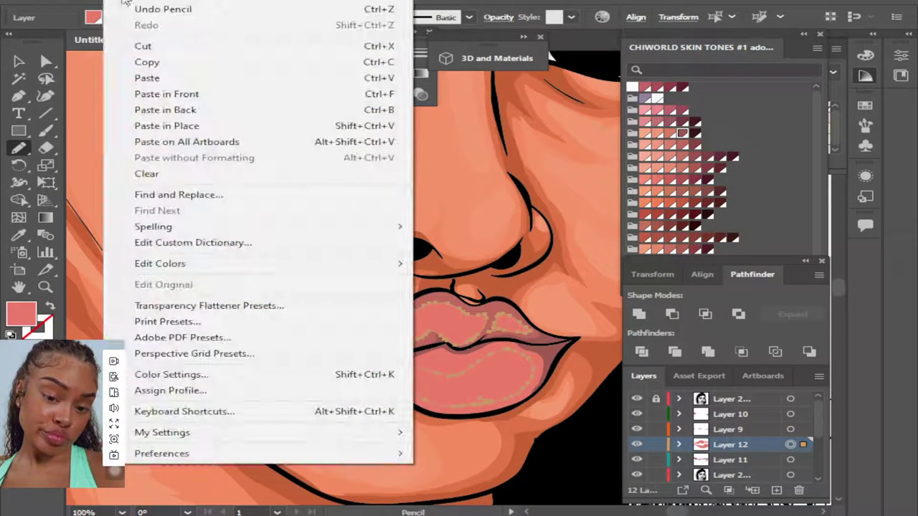
{"action": "left_click", "coordinate": [475, 7]}
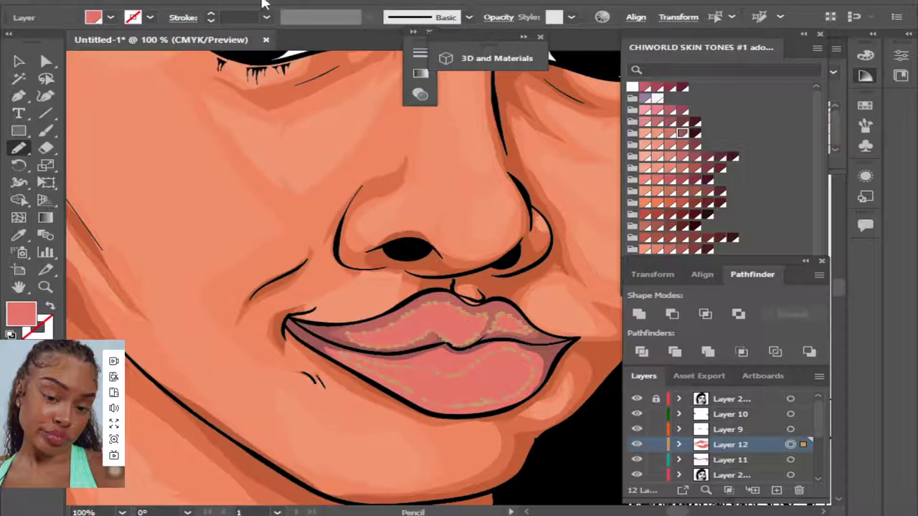
{"action": "left_click", "coordinate": [264, 3]}
{"action": "left_click", "coordinate": [265, 41]}
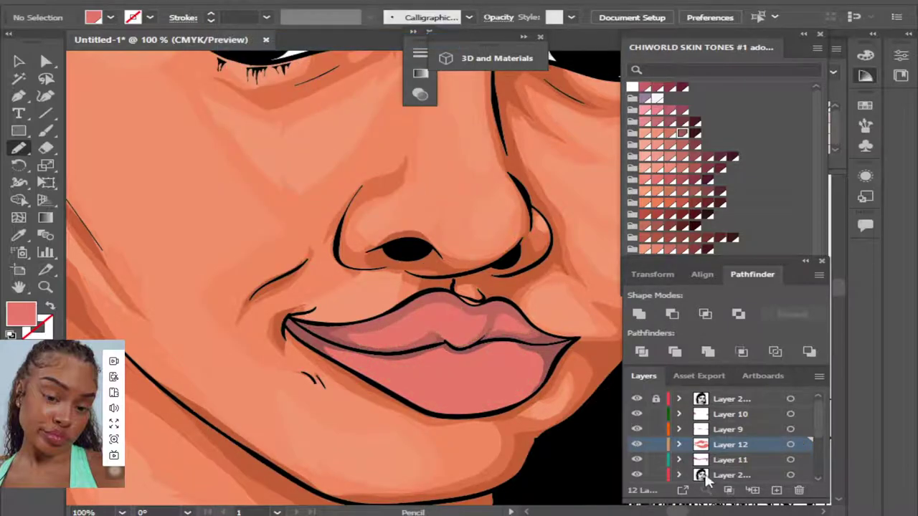
Select the lower-lip shape on its own and copy it.
{"action": "left_click", "coordinate": [753, 490]}
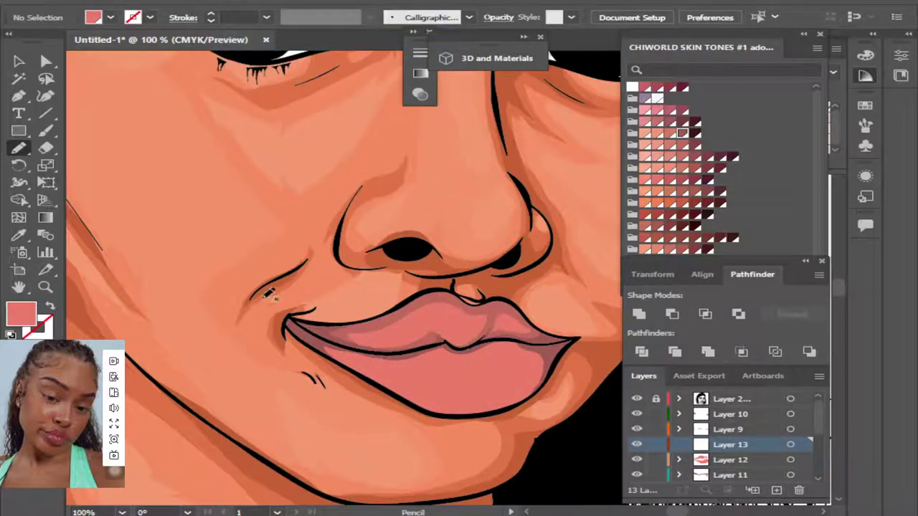
{"action": "key", "text": "ctrl+z"}
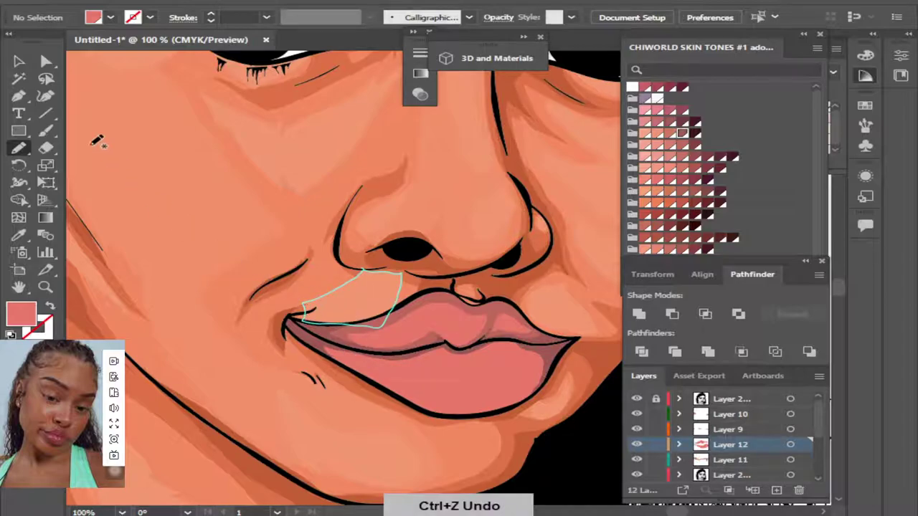
{"action": "left_click", "coordinate": [19, 61]}
{"action": "left_click", "coordinate": [220, 229]}
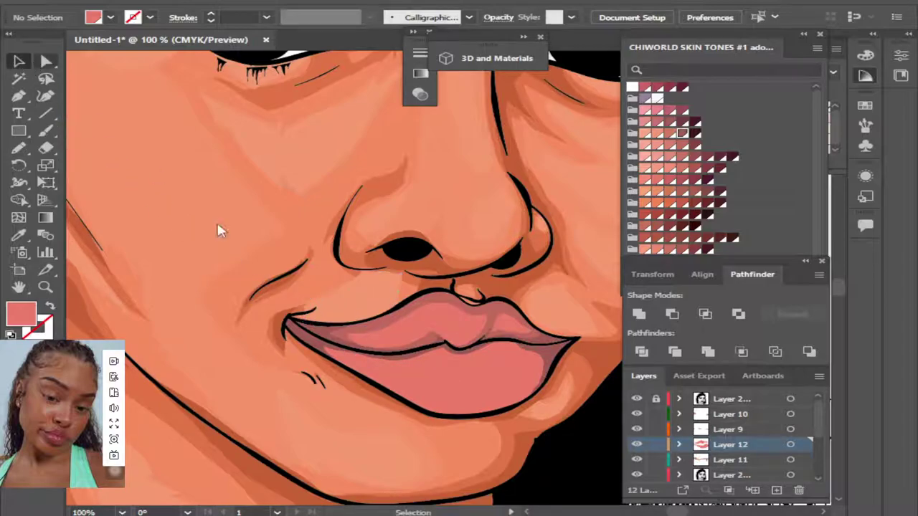
{"action": "left_click", "coordinate": [480, 387]}
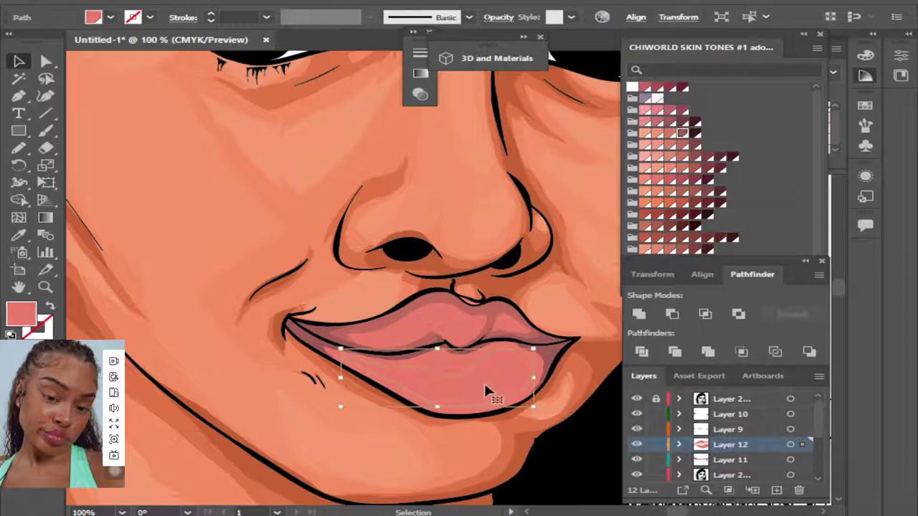
{"action": "key", "text": "ctrl+c"}
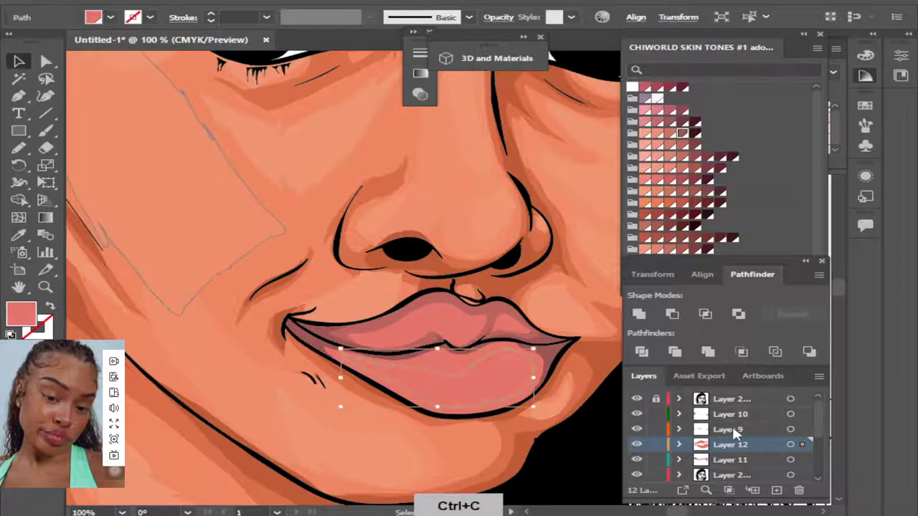
Paste the lower-lip copy onto new Layer 13 over the lower lip and show the Color Guide.
{"action": "left_click", "coordinate": [775, 491]}
{"action": "key", "text": "ctrl+v"}
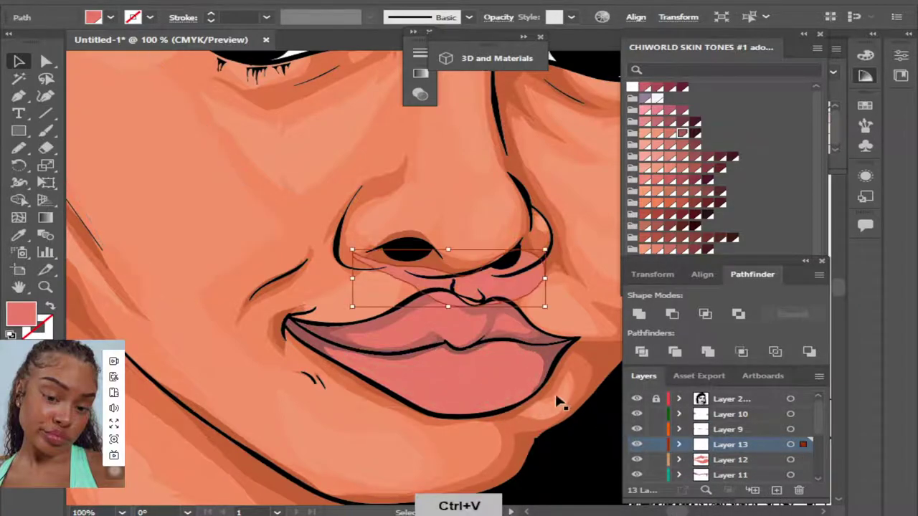
{"action": "left_click_drag", "start_coordinate": [499, 296], "coordinate": [486, 389]}
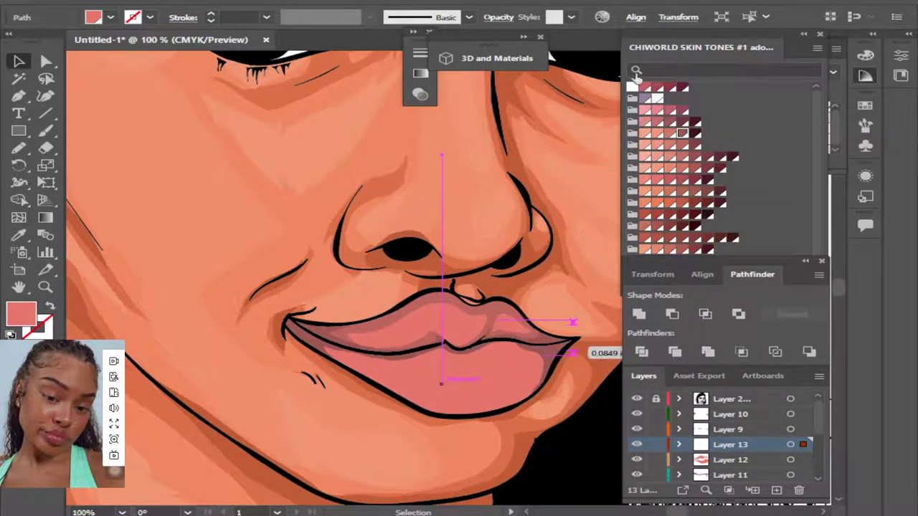
{"action": "left_click", "coordinate": [359, 2]}
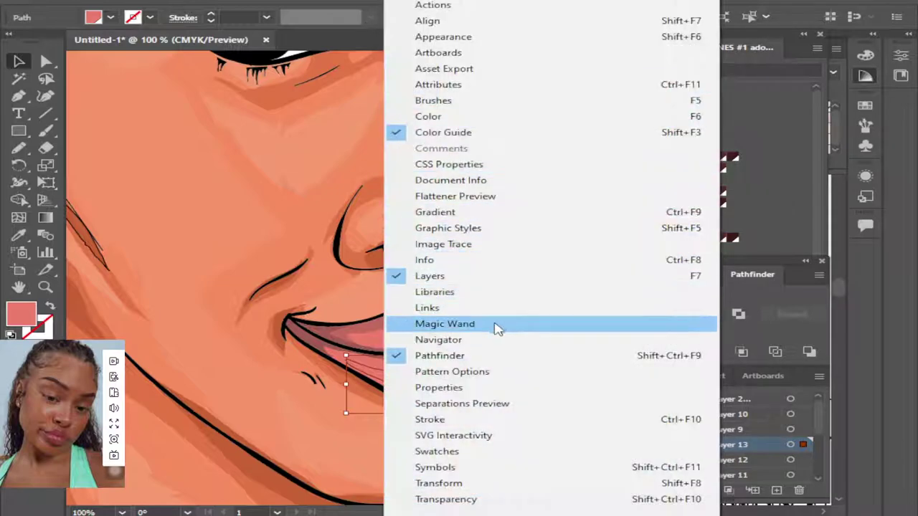
{"action": "left_click", "coordinate": [526, 132]}
Recolour the lower-lip copy to a lighter, warmer pink (H 8.44°, S 49%, B 97%) and nudge it into place.
{"action": "left_click", "coordinate": [793, 161]}
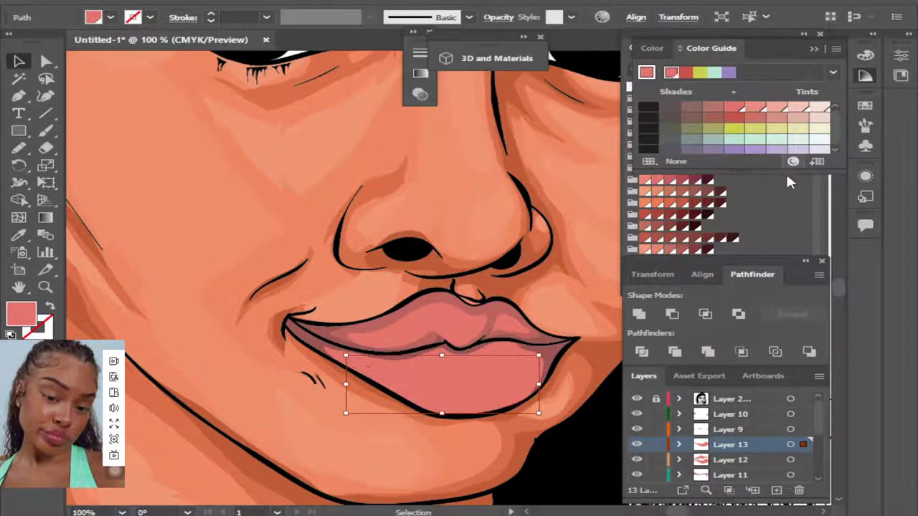
{"action": "left_click_drag", "start_coordinate": [644, 3], "coordinate": [832, 4]}
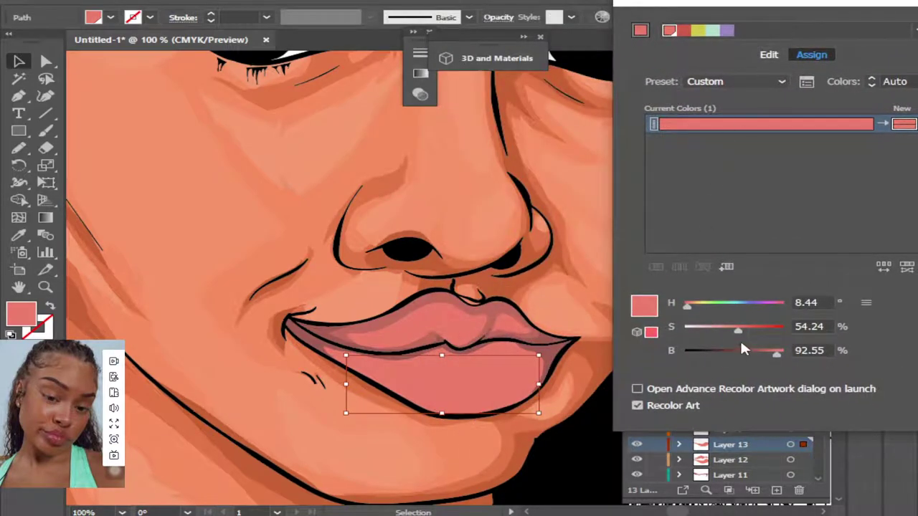
{"action": "left_click_drag", "start_coordinate": [739, 332], "coordinate": [729, 330]}
{"action": "left_click_drag", "start_coordinate": [778, 354], "coordinate": [780, 359]}
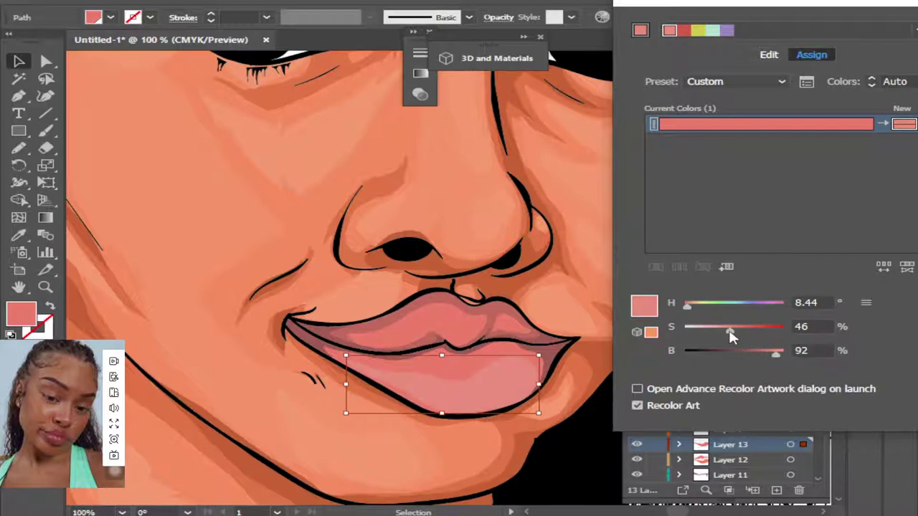
{"action": "left_click_drag", "start_coordinate": [731, 337], "coordinate": [732, 337]}
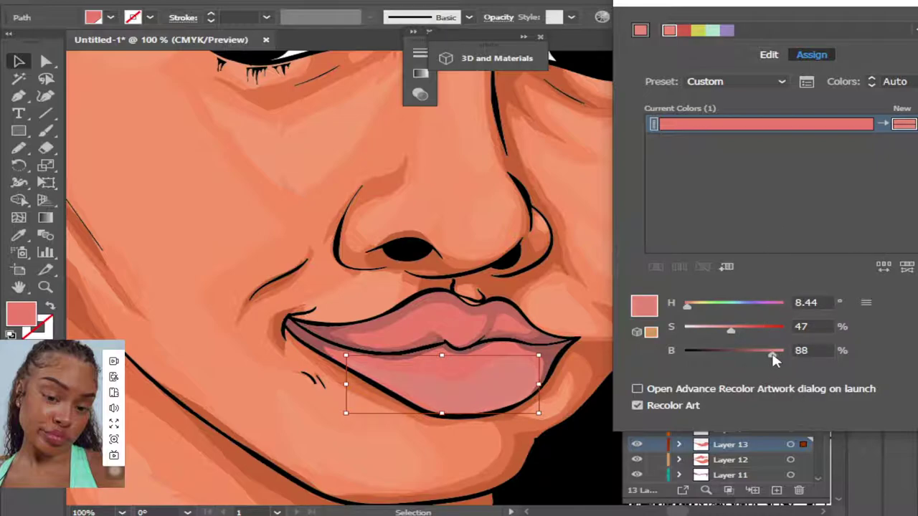
{"action": "left_click_drag", "start_coordinate": [774, 360], "coordinate": [781, 360]}
{"action": "left_click_drag", "start_coordinate": [731, 331], "coordinate": [734, 336]}
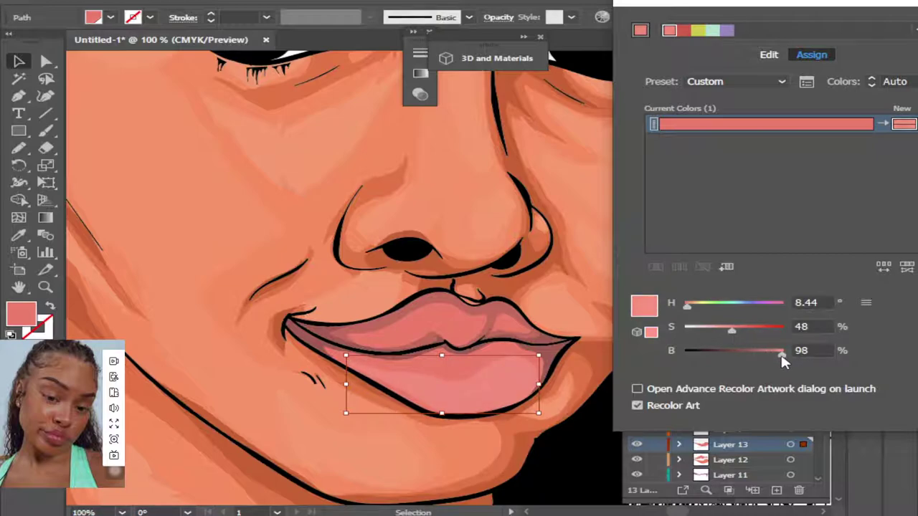
{"action": "left_click_drag", "start_coordinate": [732, 330], "coordinate": [737, 331]}
{"action": "left_click_drag", "start_coordinate": [815, 5], "coordinate": [646, 5]}
{"action": "left_click", "coordinate": [889, 406]}
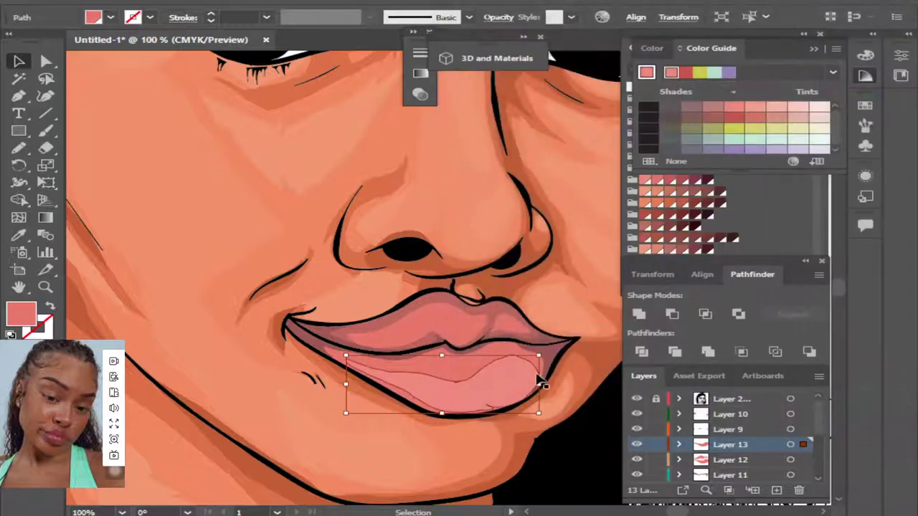
{"action": "mouse_move", "coordinate": [509, 388]}
{"action": "left_mouse_down"}
{"action": "mouse_move", "coordinate": [504, 381]}
{"action": "mouse_move", "coordinate": [521, 388]}
{"action": "left_mouse_up"}
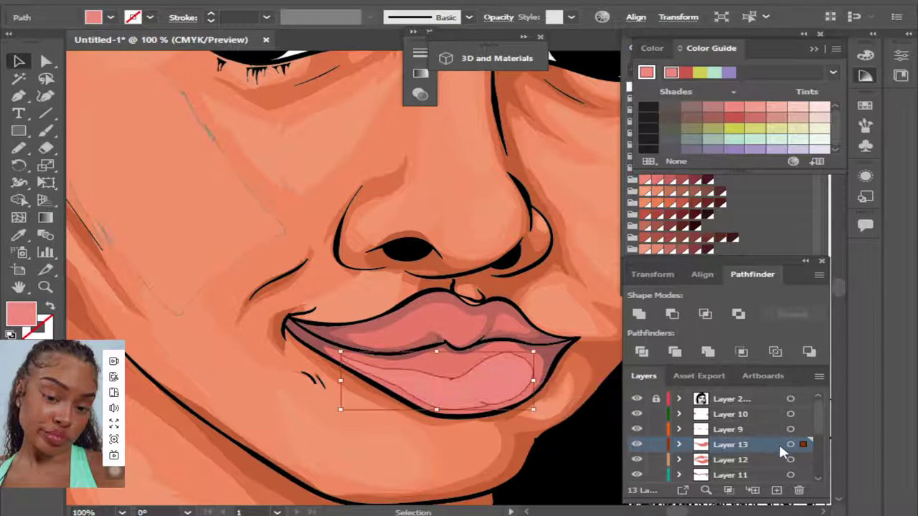
Add Layer 14 and sketch a first pencil stroke along the upper lip edge.
{"action": "left_click", "coordinate": [776, 489]}
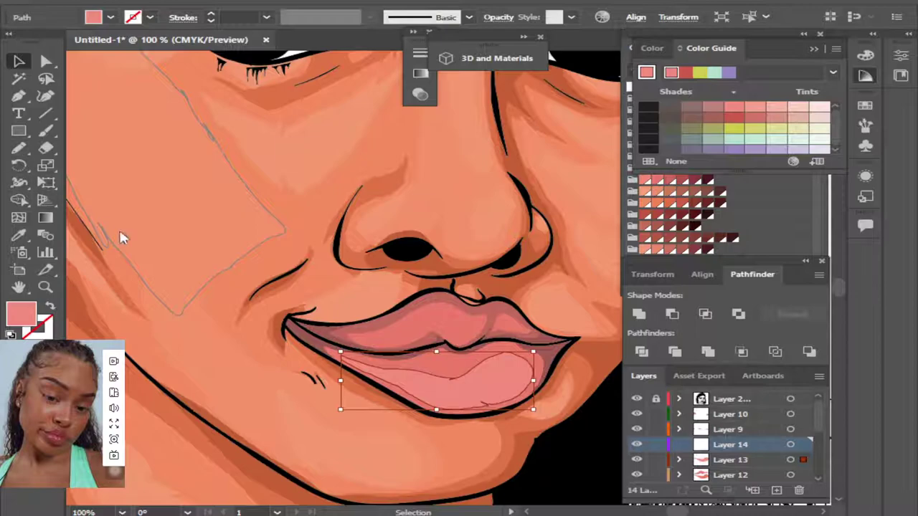
{"action": "left_click", "coordinate": [732, 460]}
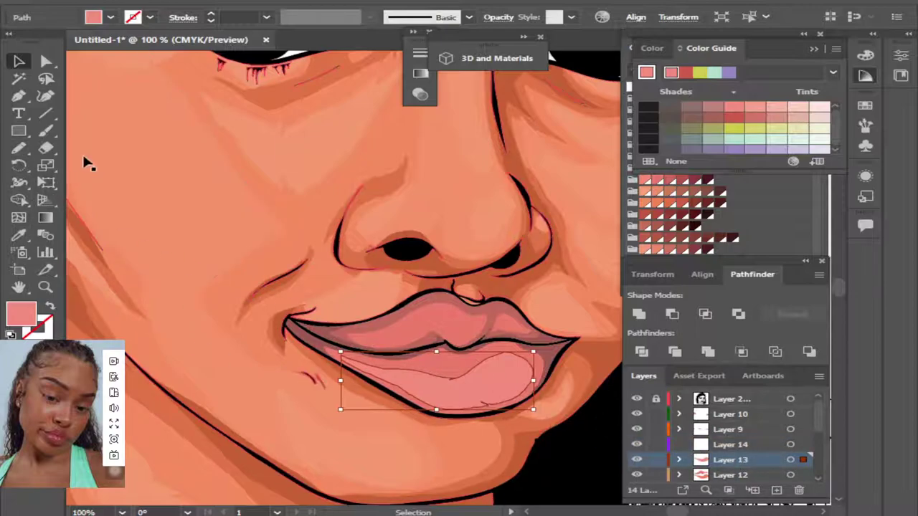
{"action": "left_click", "coordinate": [22, 148]}
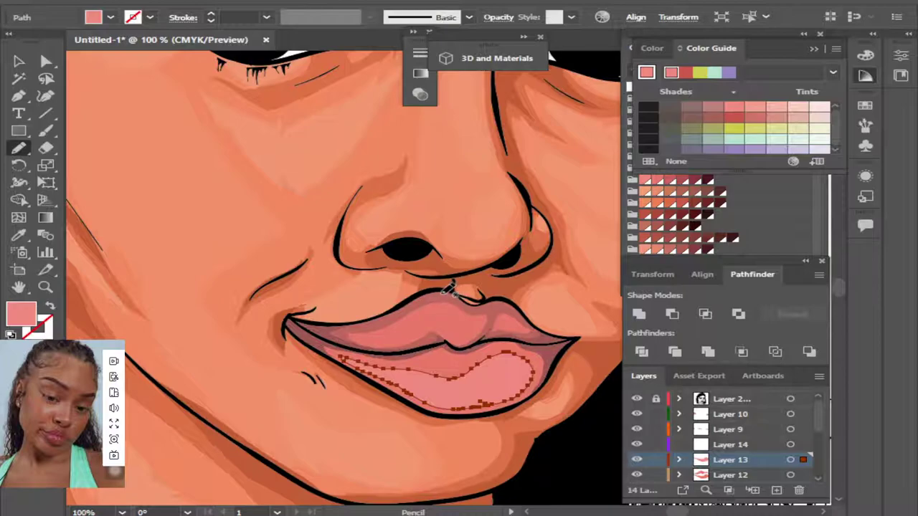
{"action": "left_click_drag", "start_coordinate": [450, 302], "coordinate": [486, 311]}
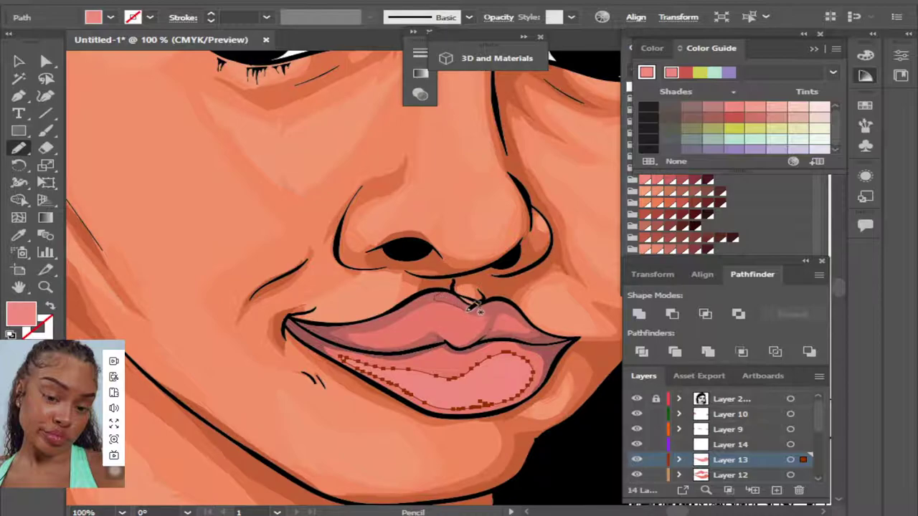
{"action": "key", "text": "ctrl+shift+a"}
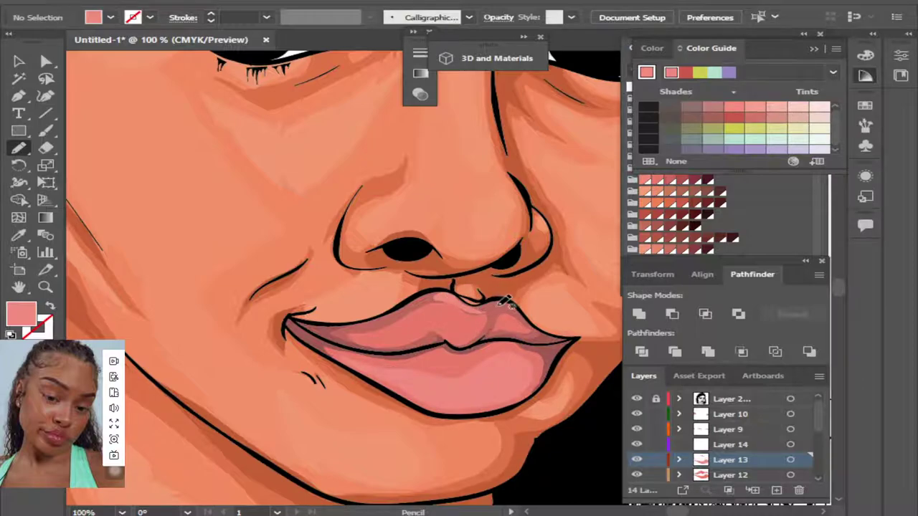
Draw pale highlight strokes along the upper lip and make Layer 14 the active layer.
{"action": "mouse_move", "coordinate": [502, 324]}
{"action": "left_mouse_down"}
{"action": "mouse_move", "coordinate": [523, 330]}
{"action": "mouse_move", "coordinate": [528, 301]}
{"action": "left_mouse_up"}
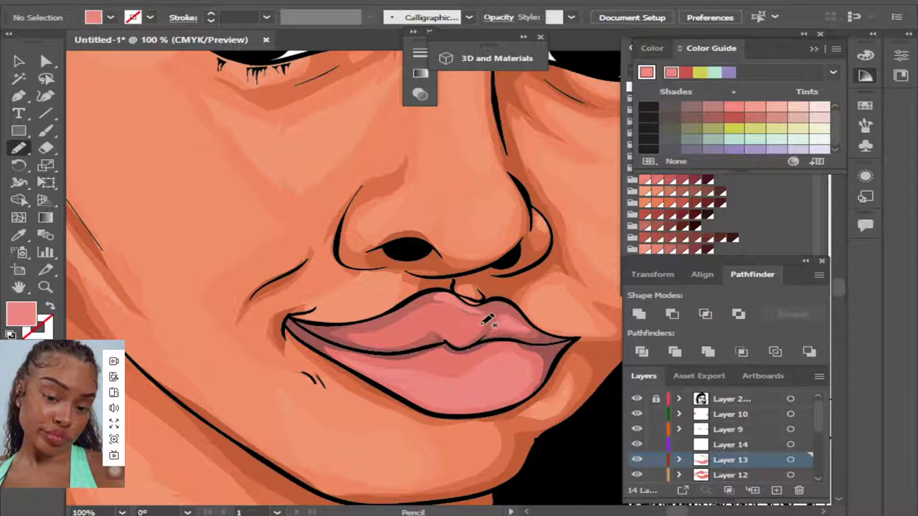
{"action": "mouse_move", "coordinate": [482, 323]}
{"action": "left_mouse_down"}
{"action": "mouse_move", "coordinate": [442, 329]}
{"action": "mouse_move", "coordinate": [481, 319]}
{"action": "left_mouse_up"}
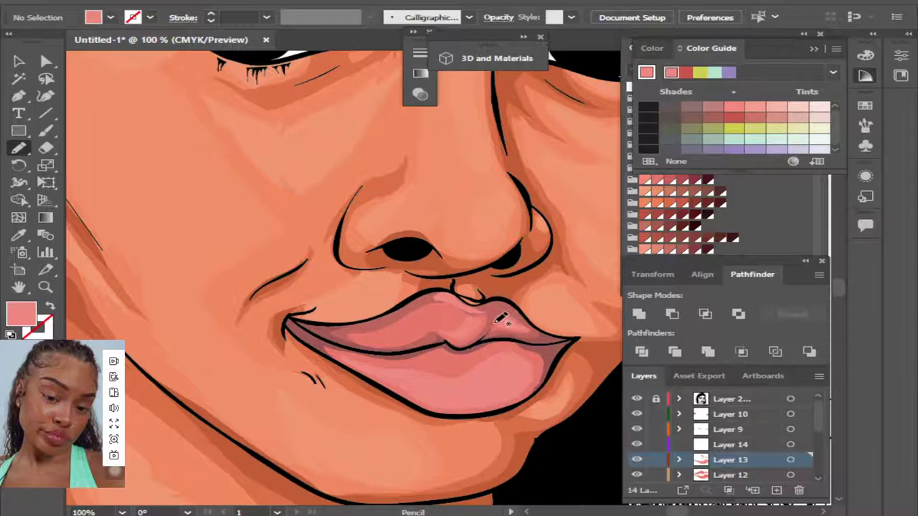
{"action": "mouse_move", "coordinate": [426, 323]}
{"action": "left_mouse_down"}
{"action": "mouse_move", "coordinate": [362, 337]}
{"action": "mouse_move", "coordinate": [433, 336]}
{"action": "left_mouse_up"}
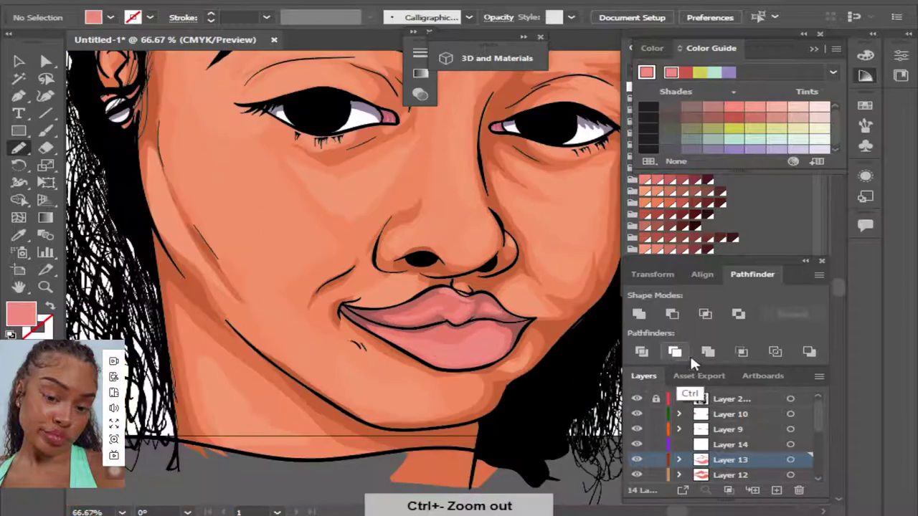
{"action": "key", "text": "ctrl+minus"}
{"action": "left_click", "coordinate": [776, 489]}
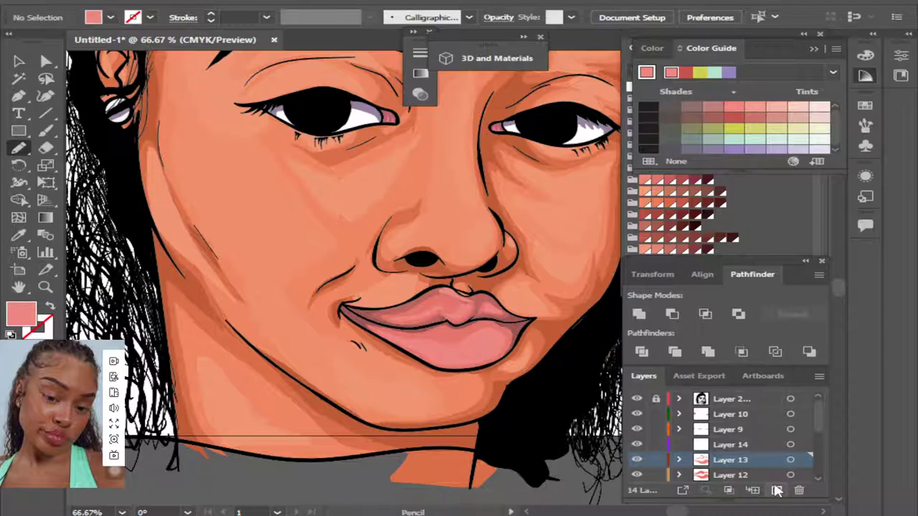
{"action": "left_click", "coordinate": [798, 490]}
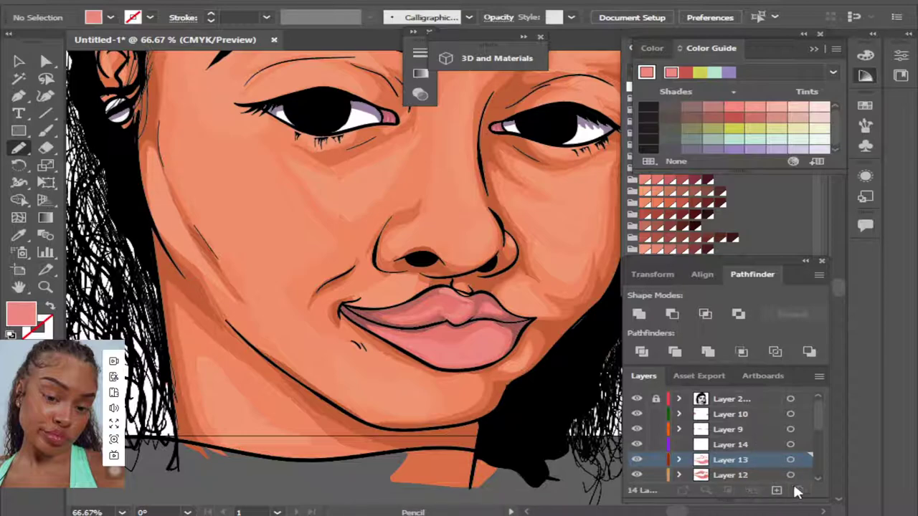
{"action": "left_click", "coordinate": [748, 443]}
{"action": "key", "text": "ctrl+plus"}
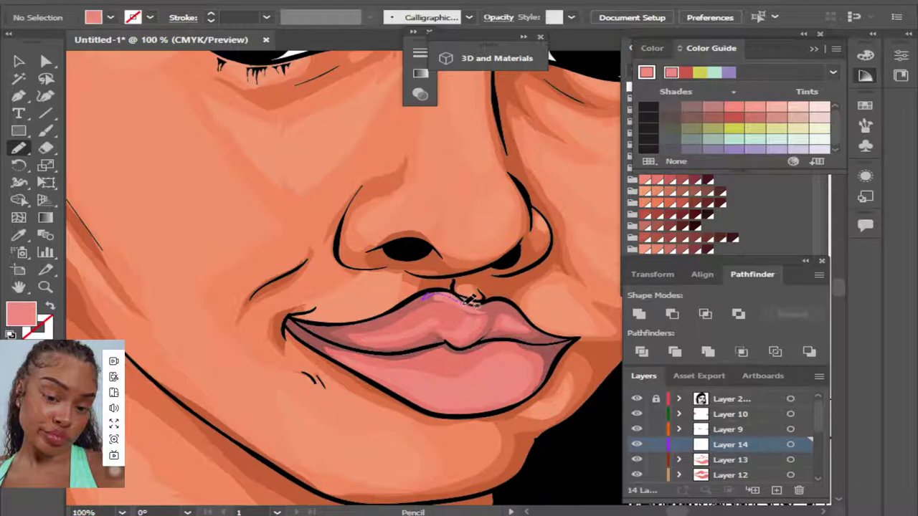
Draw an upper-lip highlight, then lower the highlight colour's saturation to 28.
{"action": "left_click_drag", "start_coordinate": [469, 301], "coordinate": [479, 299]}
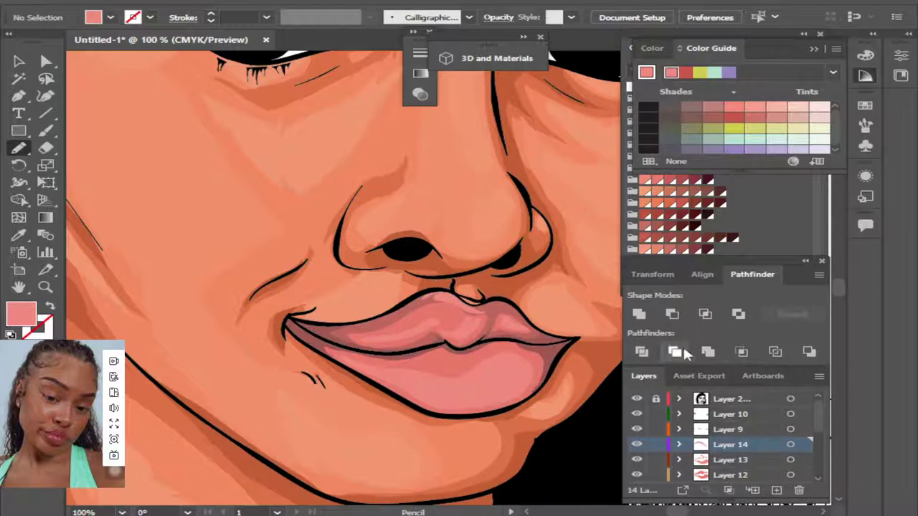
{"action": "left_click", "coordinate": [793, 162]}
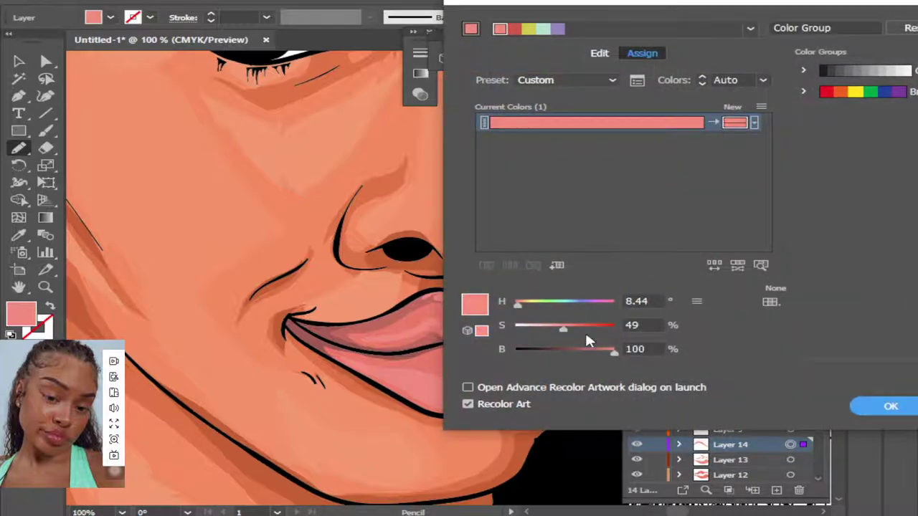
{"action": "mouse_move", "coordinate": [564, 326]}
{"action": "left_mouse_down"}
{"action": "mouse_move", "coordinate": [547, 328]}
{"action": "mouse_move", "coordinate": [554, 324]}
{"action": "left_mouse_up"}
{"action": "left_click", "coordinate": [883, 406]}
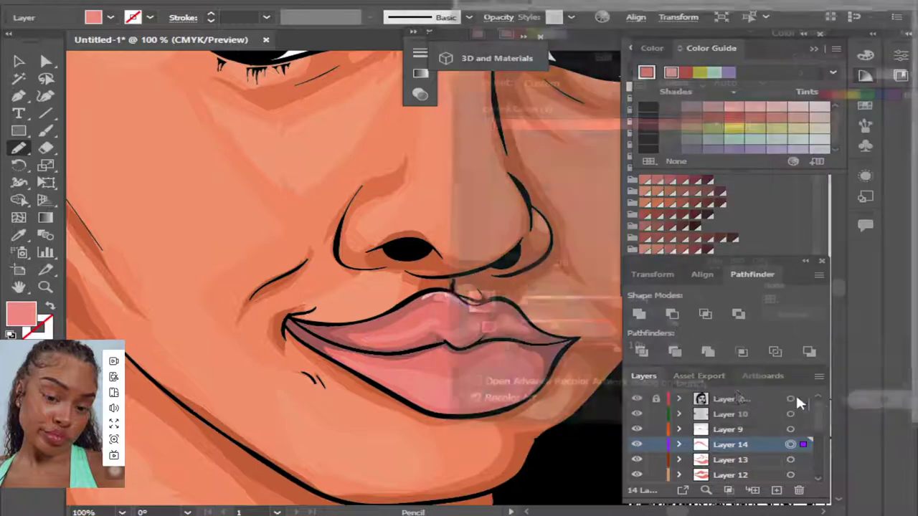
Paint pale highlights along the lower lip and the lip crease.
{"action": "mouse_move", "coordinate": [382, 379]}
{"action": "left_mouse_down"}
{"action": "mouse_move", "coordinate": [433, 403]}
{"action": "mouse_move", "coordinate": [379, 367]}
{"action": "left_mouse_up"}
{"action": "mouse_move", "coordinate": [461, 396]}
{"action": "left_mouse_down"}
{"action": "mouse_move", "coordinate": [458, 407]}
{"action": "mouse_move", "coordinate": [473, 395]}
{"action": "mouse_move", "coordinate": [484, 405]}
{"action": "left_mouse_up"}
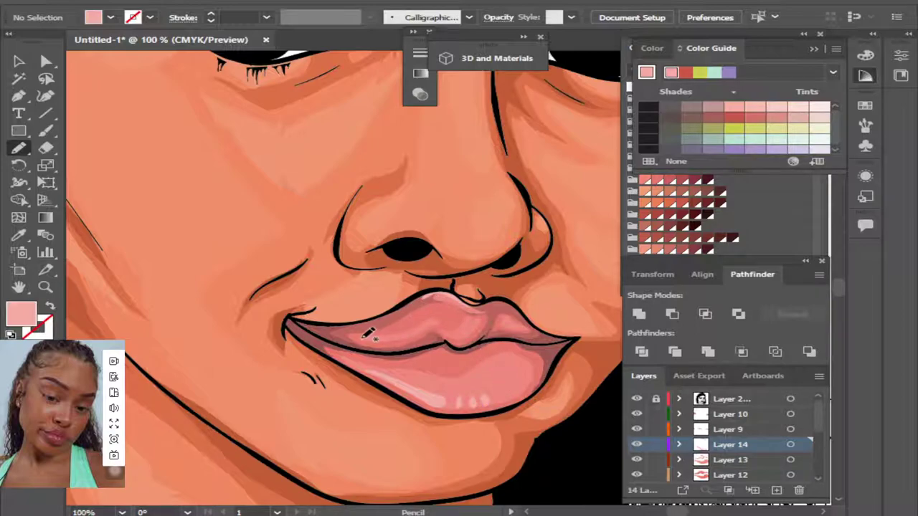
{"action": "mouse_move", "coordinate": [360, 339]}
{"action": "left_mouse_down"}
{"action": "mouse_move", "coordinate": [385, 343]}
{"action": "mouse_move", "coordinate": [422, 327]}
{"action": "left_mouse_up"}
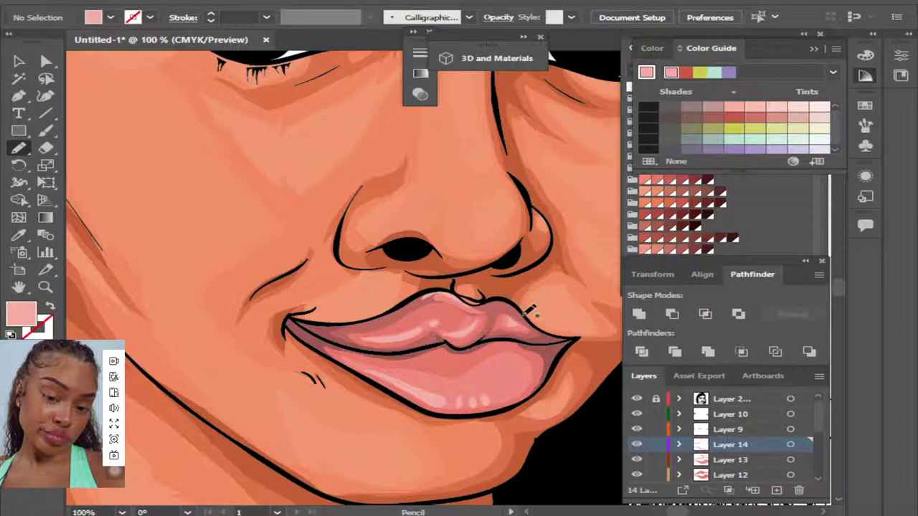
{"action": "key", "text": "ctrl+minus"}
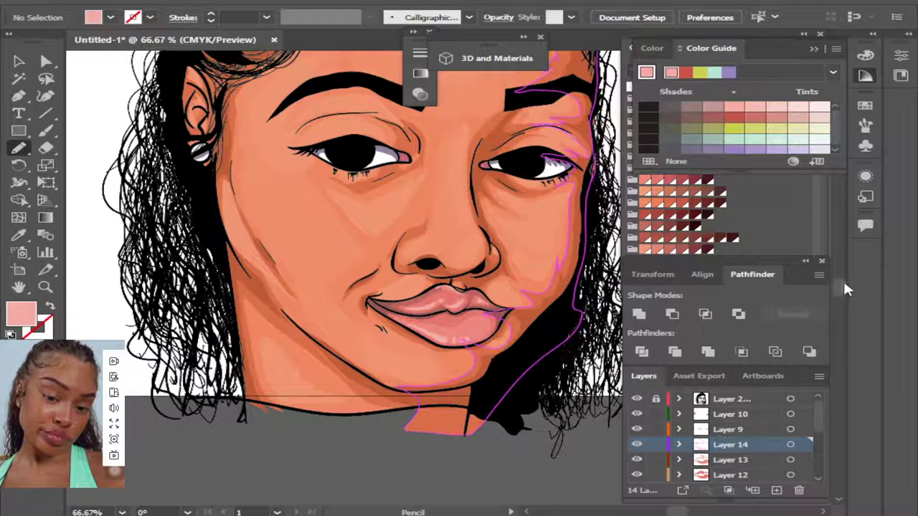
Zoom out to the whole portrait and add an empty Layer 15 directly above Layer 8.
{"action": "key", "text": "ctrl+minus"}
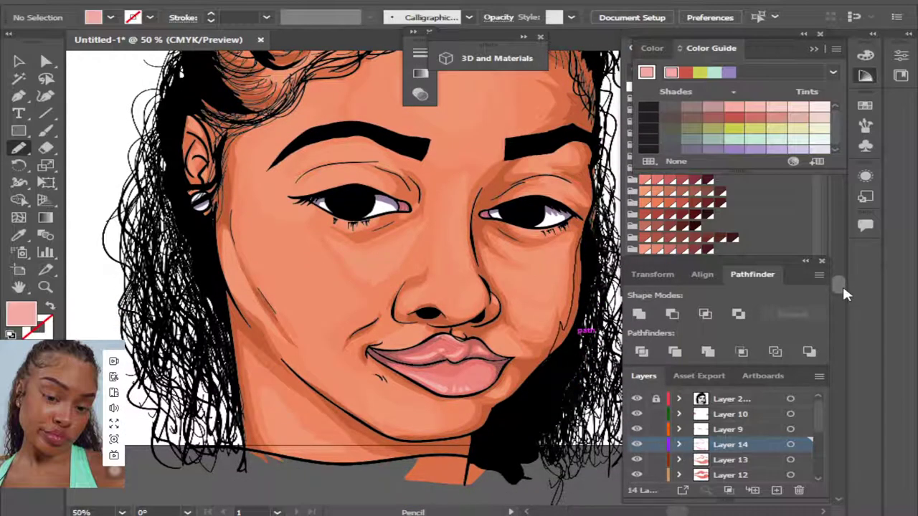
{"action": "key", "text": "ctrl+minus"}
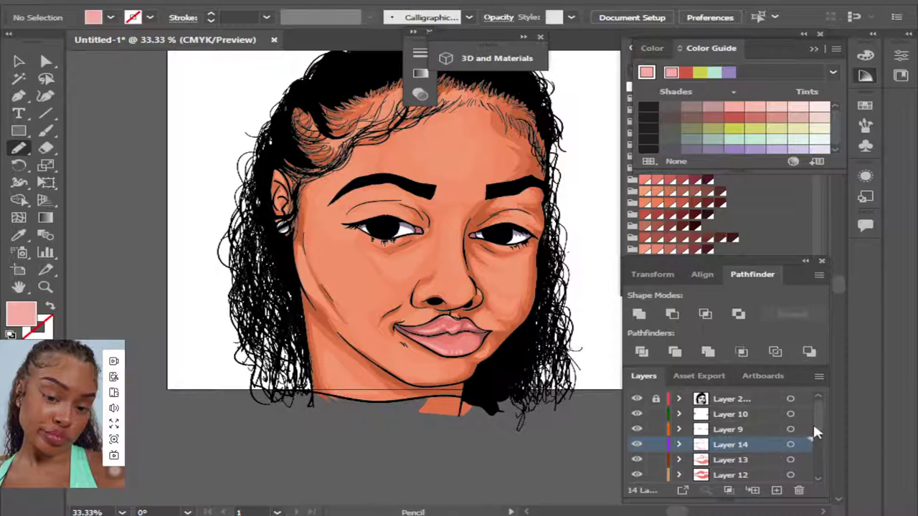
{"action": "scroll", "coordinate": [816, 418], "scroll_direction": "down", "scroll_amount": 1}
{"action": "scroll", "coordinate": [815, 424], "scroll_direction": "down", "scroll_amount": 1}
{"action": "scroll", "coordinate": [817, 425], "scroll_direction": "down", "scroll_amount": 1}
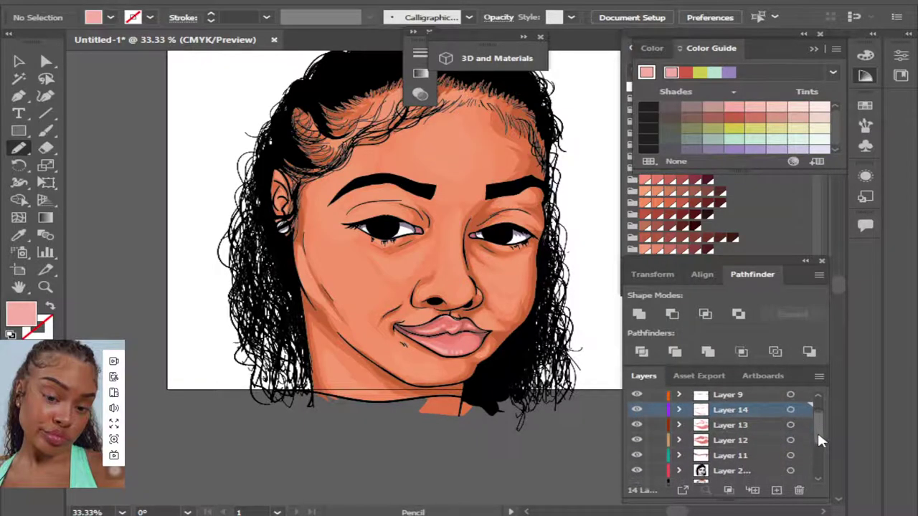
{"action": "scroll", "coordinate": [820, 440], "scroll_direction": "down", "scroll_amount": 1}
{"action": "left_click", "coordinate": [770, 463]}
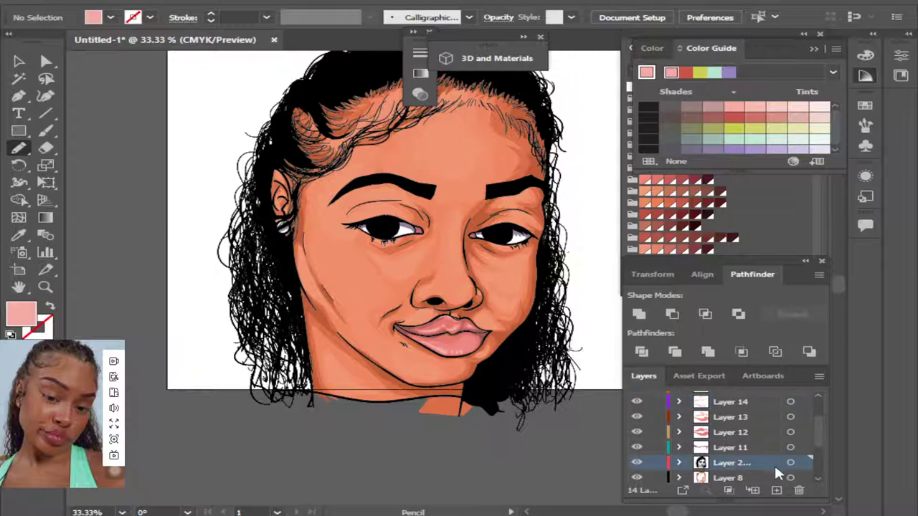
{"action": "scroll", "coordinate": [818, 445], "scroll_direction": "down", "scroll_amount": 1}
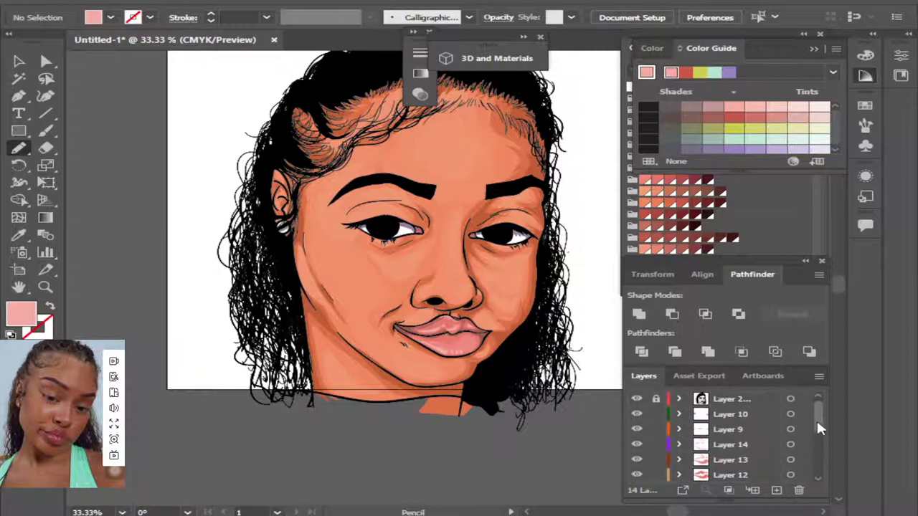
{"action": "scroll", "coordinate": [815, 409], "scroll_direction": "down", "scroll_amount": 1}
{"action": "scroll", "coordinate": [815, 444], "scroll_direction": "down", "scroll_amount": 1}
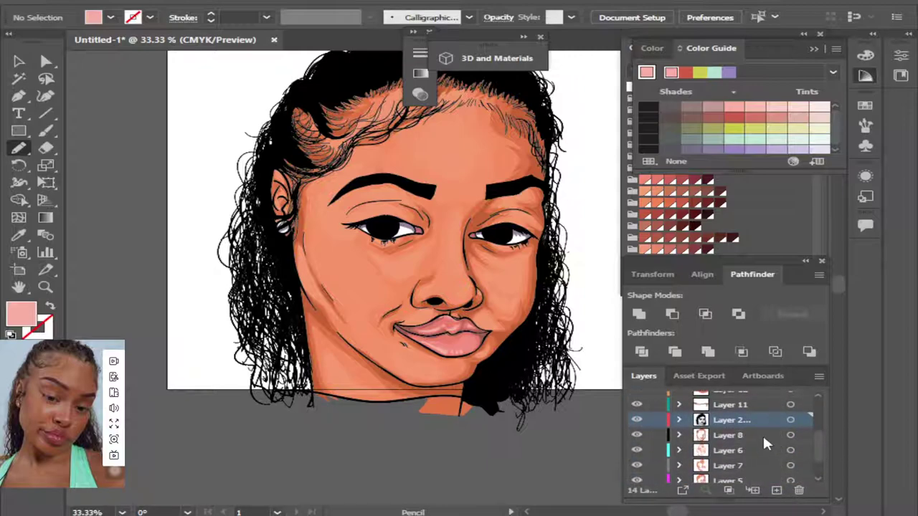
{"action": "left_click", "coordinate": [775, 490]}
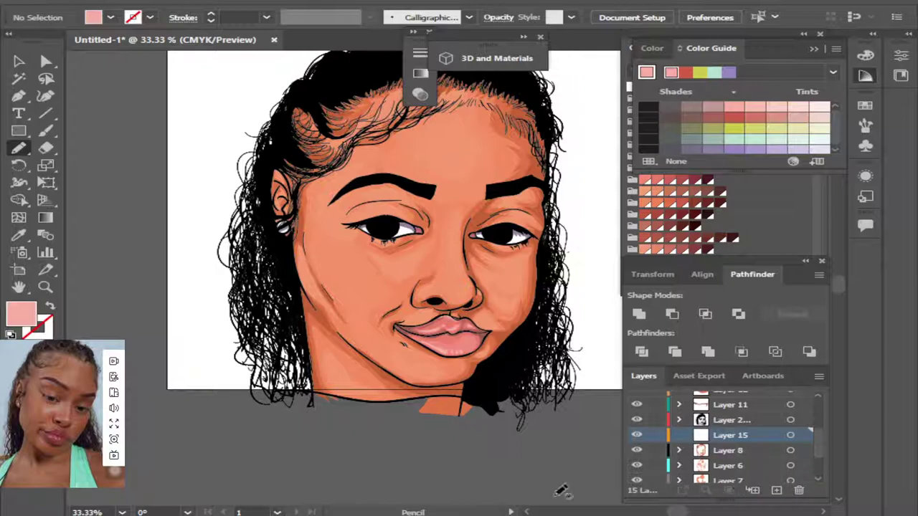
Sample the orange skin colour from the nose and draw shading strokes down the nose bridge.
{"action": "left_click", "coordinate": [18, 237]}
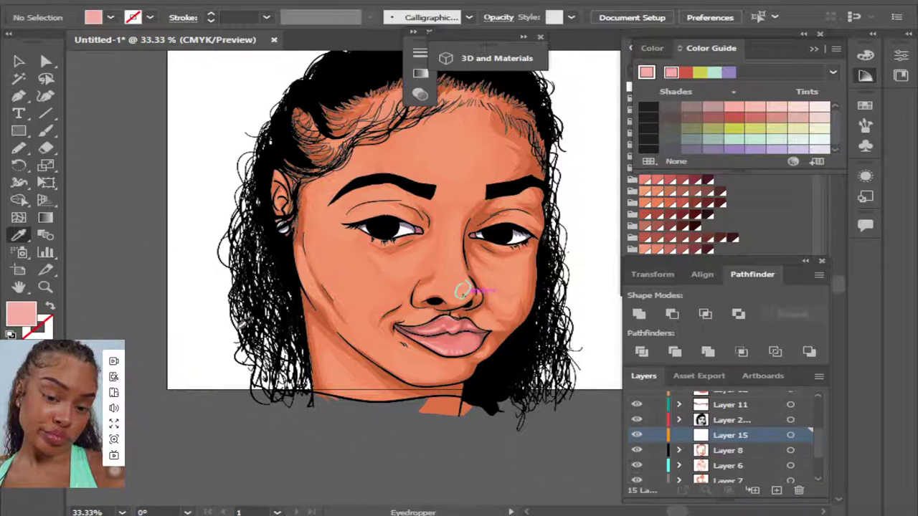
{"action": "left_click", "coordinate": [460, 293]}
{"action": "left_click", "coordinate": [19, 148]}
{"action": "key", "text": "ctrl+plus"}
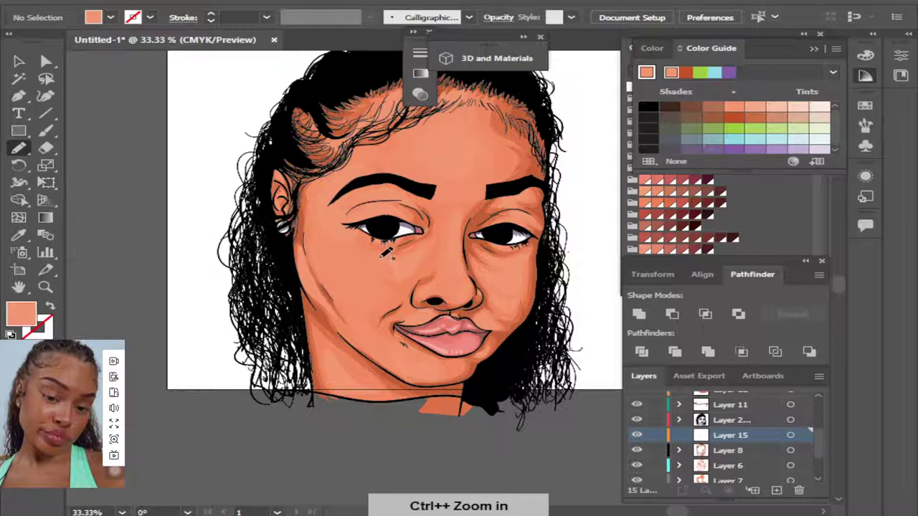
{"action": "key", "text": "ctrl+plus"}
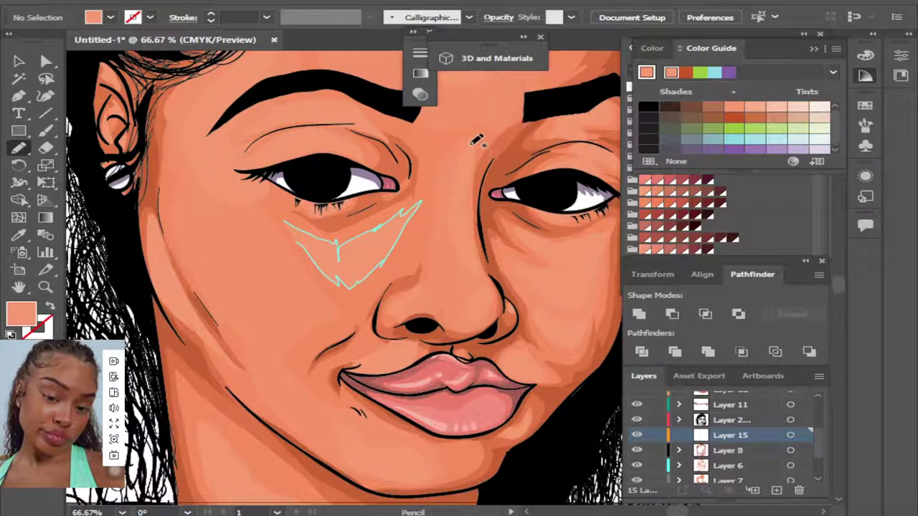
{"action": "left_click_drag", "start_coordinate": [472, 144], "coordinate": [459, 219]}
{"action": "left_click_drag", "start_coordinate": [473, 138], "coordinate": [499, 282]}
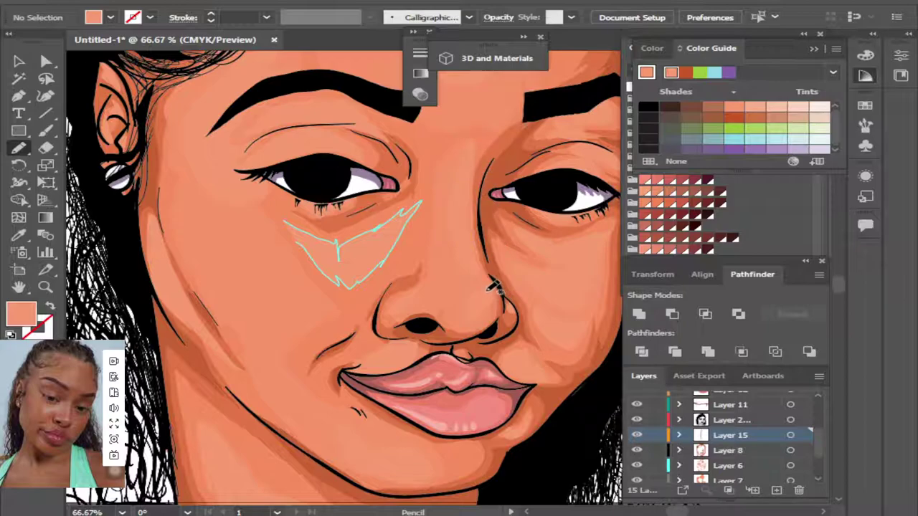
Lower the saturation of Layer 15's nose strokes from 54.25 to 47 for a paler peach.
{"action": "left_click", "coordinate": [791, 435]}
{"action": "left_click", "coordinate": [793, 160]}
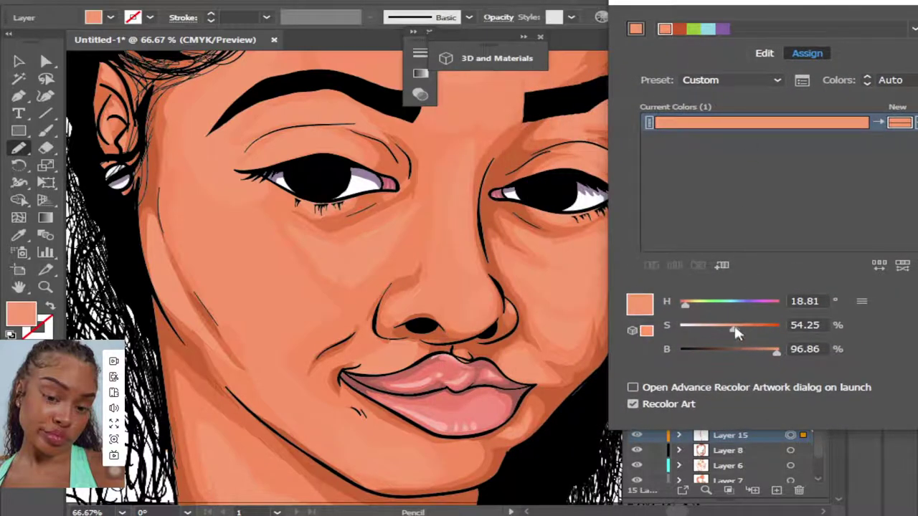
{"action": "left_click_drag", "start_coordinate": [735, 331], "coordinate": [726, 333]}
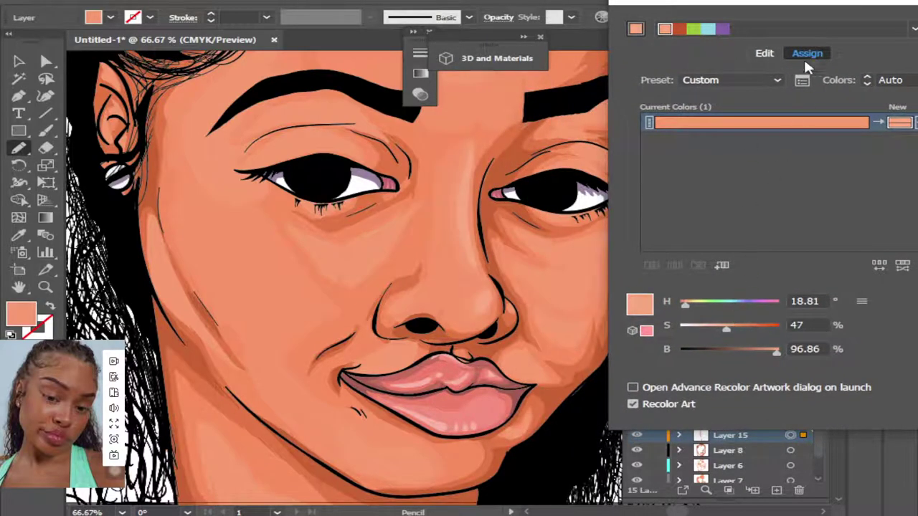
{"action": "left_click_drag", "start_coordinate": [807, 5], "coordinate": [564, 5]}
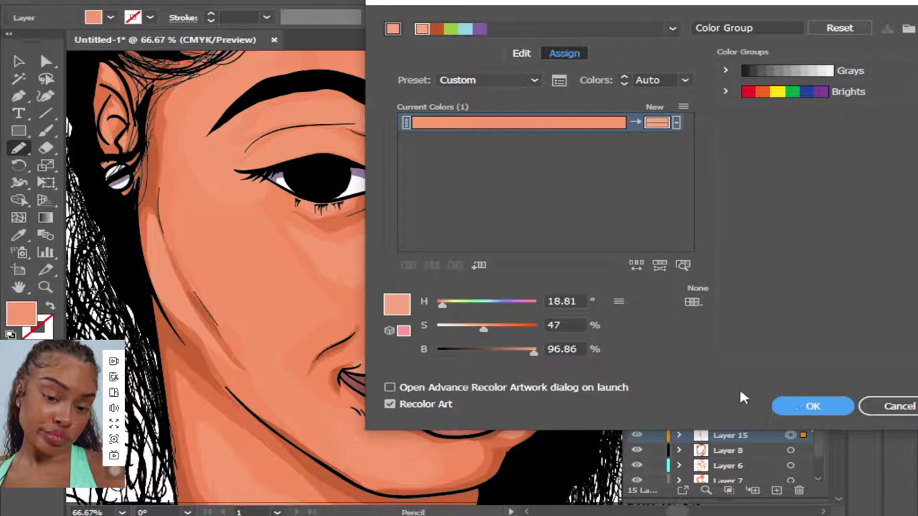
{"action": "left_click", "coordinate": [812, 406]}
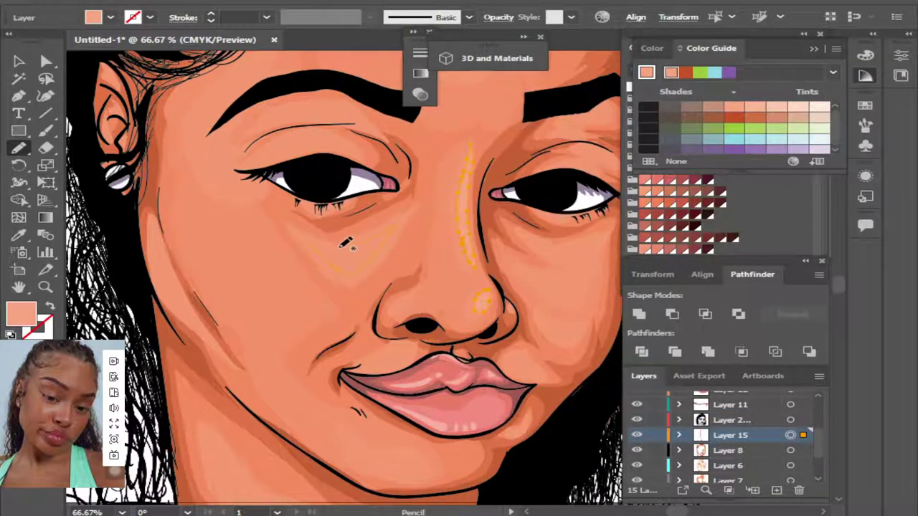
{"action": "key", "text": "ctrl+shift+a"}
Draw peach highlights along the left eyelid crease, lower lid, cheek and forehead.
{"action": "key", "text": "ctrl+minus"}
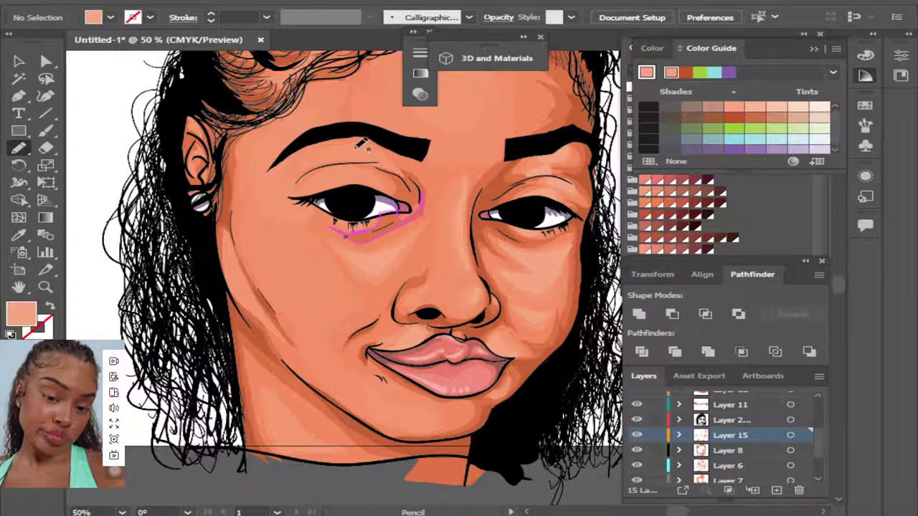
{"action": "mouse_move", "coordinate": [367, 147]}
{"action": "left_mouse_down"}
{"action": "mouse_move", "coordinate": [304, 169]}
{"action": "mouse_move", "coordinate": [401, 164]}
{"action": "left_mouse_up"}
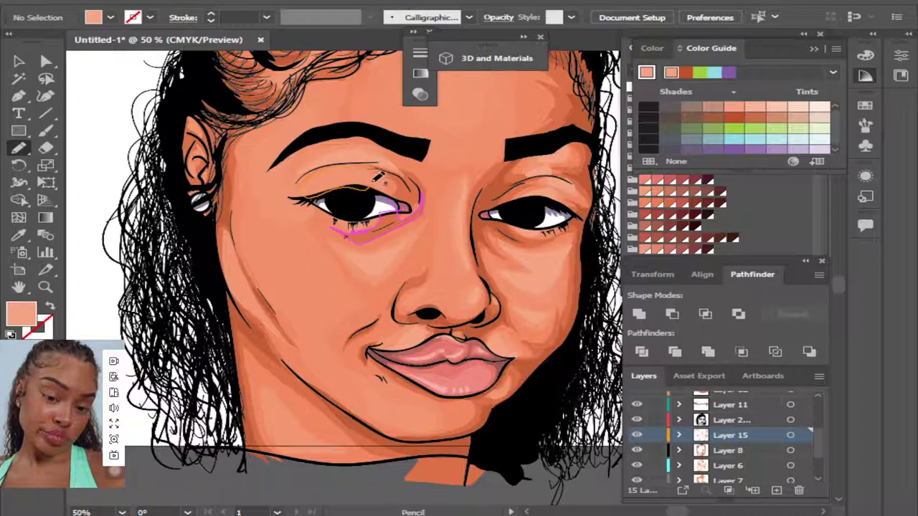
{"action": "mouse_move", "coordinate": [367, 206]}
{"action": "left_mouse_down"}
{"action": "mouse_move", "coordinate": [417, 215]}
{"action": "mouse_move", "coordinate": [436, 204]}
{"action": "left_mouse_up"}
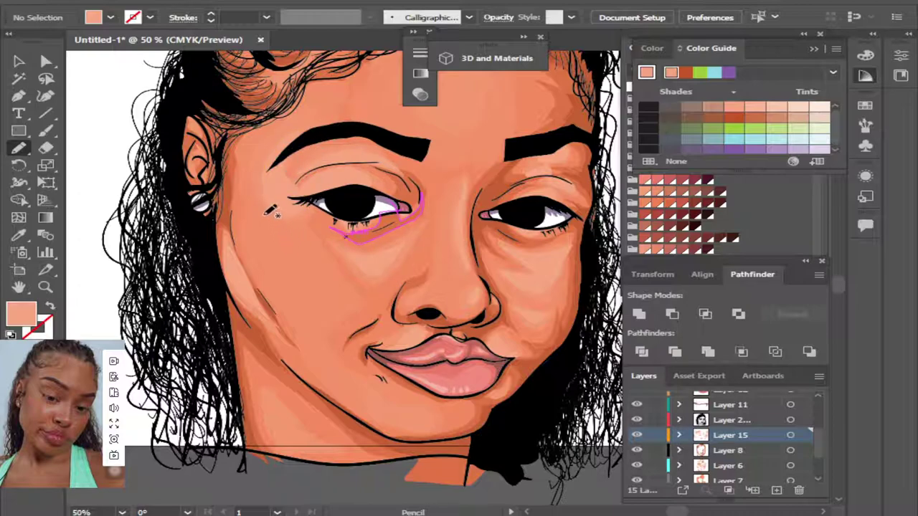
{"action": "mouse_move", "coordinate": [266, 214]}
{"action": "left_mouse_down"}
{"action": "mouse_move", "coordinate": [265, 289]}
{"action": "mouse_move", "coordinate": [304, 326]}
{"action": "mouse_move", "coordinate": [344, 317]}
{"action": "mouse_move", "coordinate": [350, 302]}
{"action": "mouse_move", "coordinate": [317, 233]}
{"action": "left_mouse_up"}
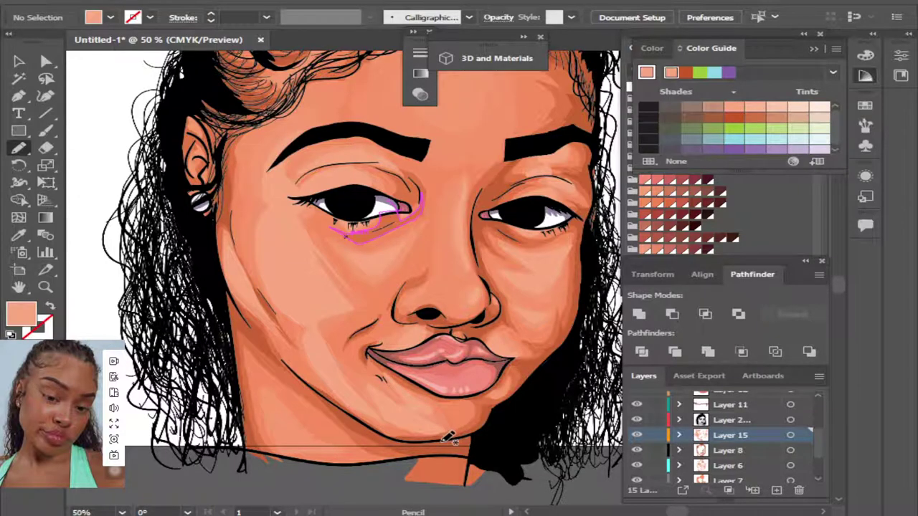
{"action": "key", "text": "ctrl+minus"}
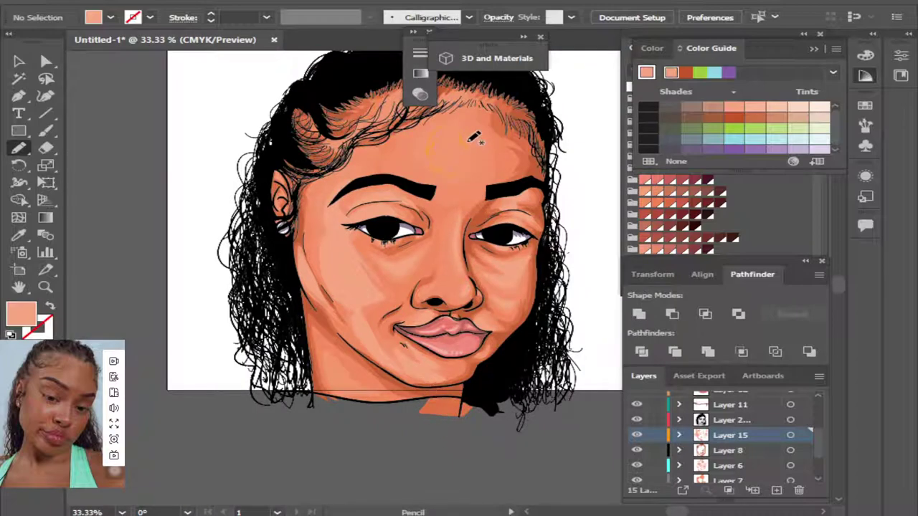
{"action": "left_click_drag", "start_coordinate": [469, 140], "coordinate": [466, 144]}
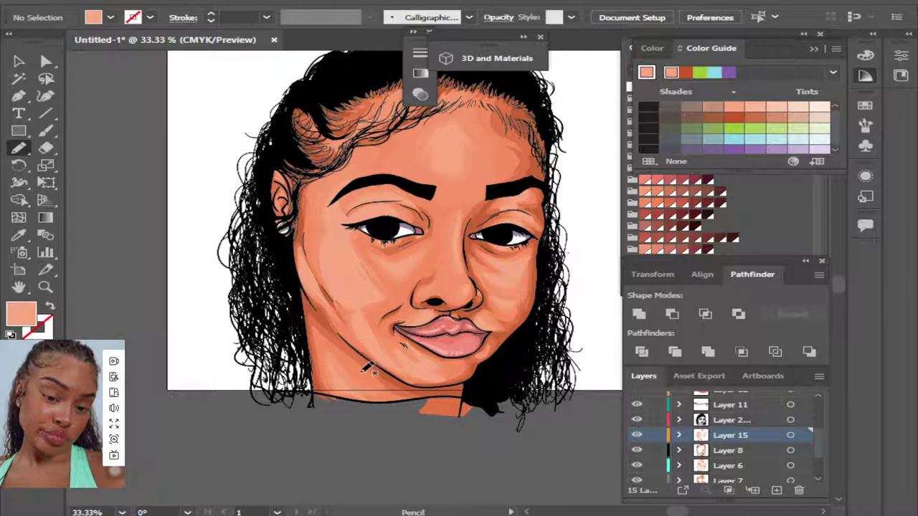
Delete the stray light strokes on the left cheek, restoring shading removed by mistake.
{"action": "left_click", "coordinate": [18, 61]}
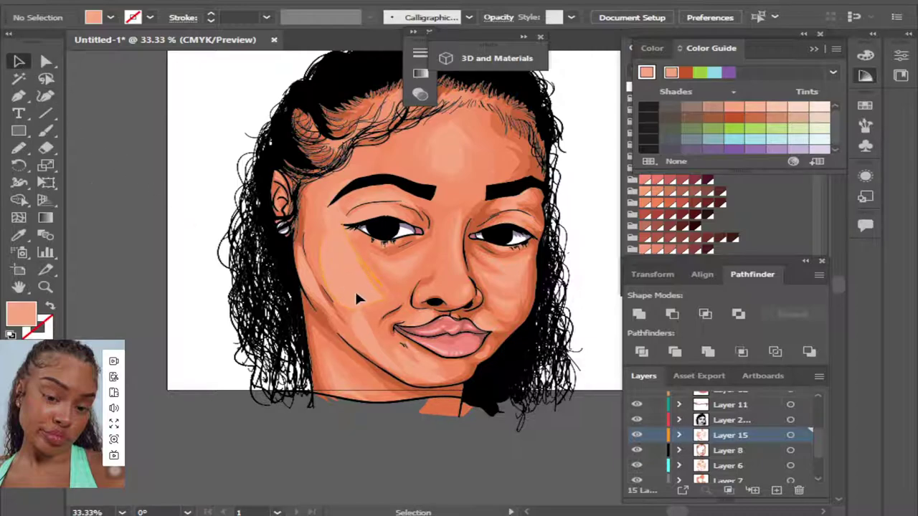
{"action": "key", "text": "BackSpace"}
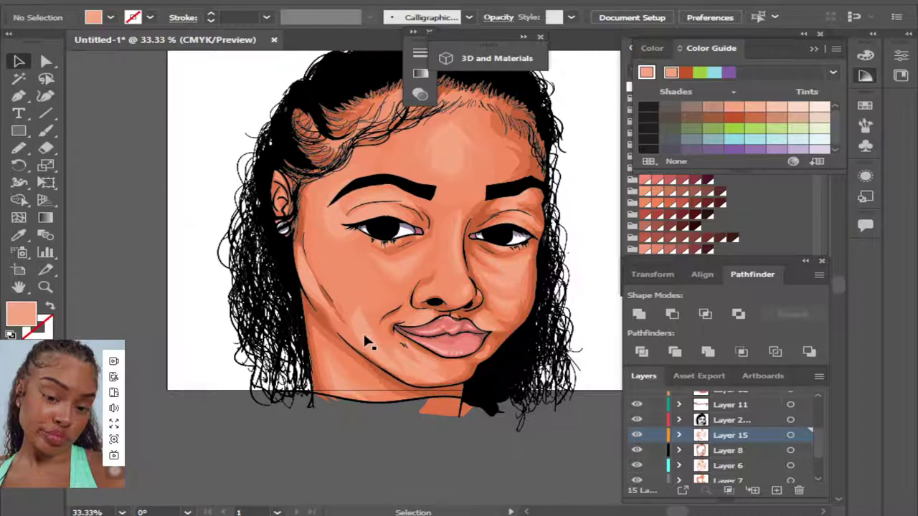
{"action": "key", "text": "BackSpace"}
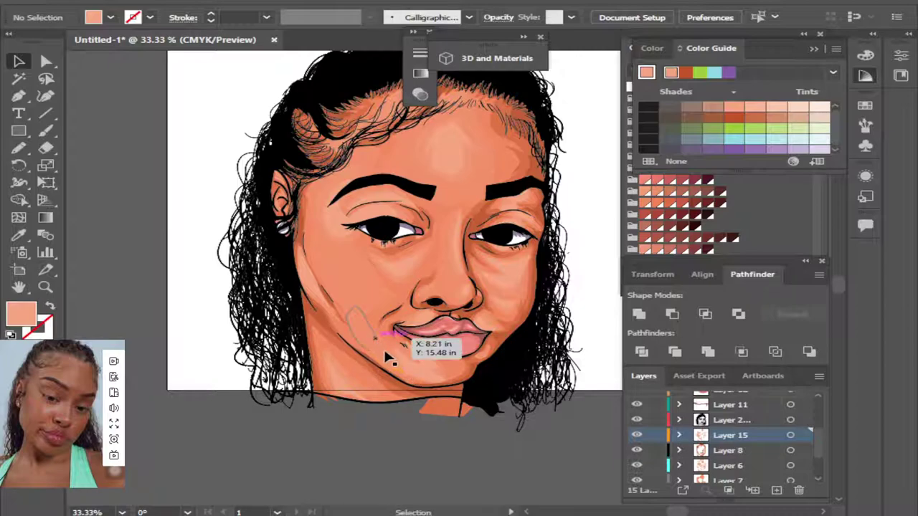
{"action": "left_click", "coordinate": [336, 237]}
{"action": "left_click", "coordinate": [380, 390]}
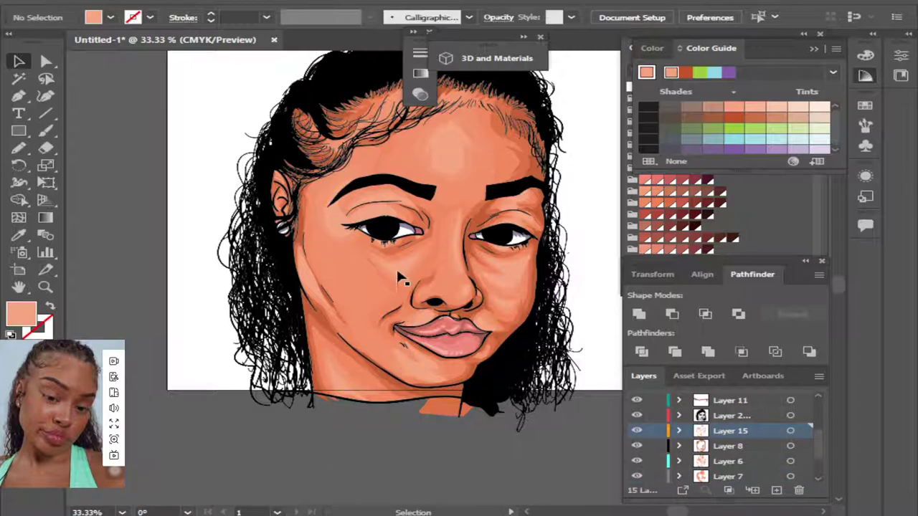
{"action": "key", "text": "BackSpace"}
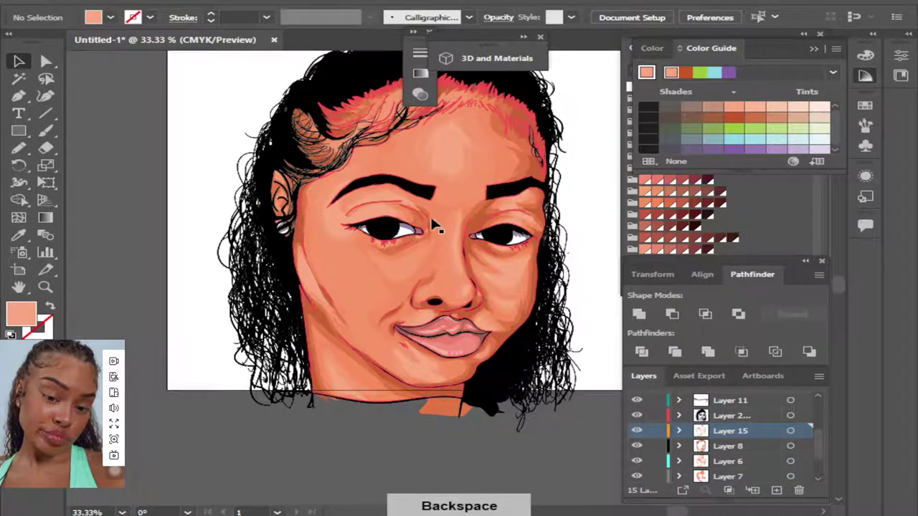
{"action": "key", "text": "ctrl+z"}
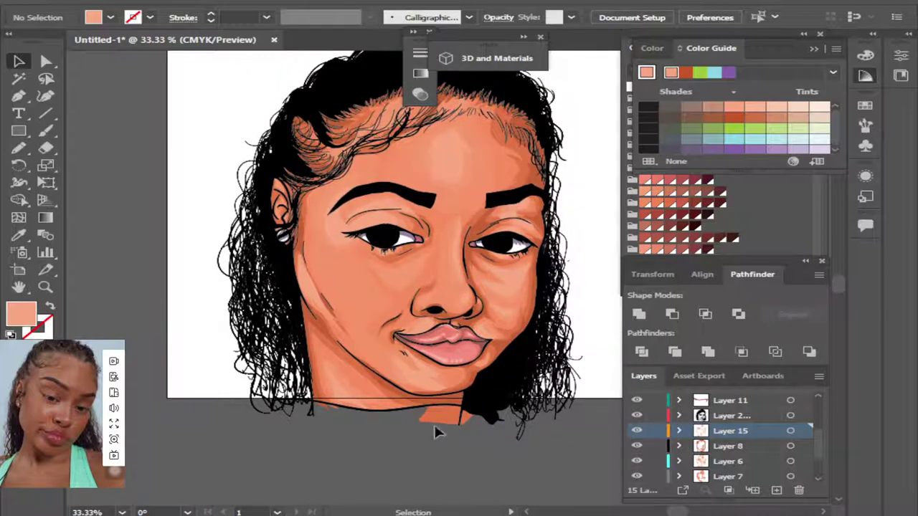
{"action": "left_click", "coordinate": [19, 148]}
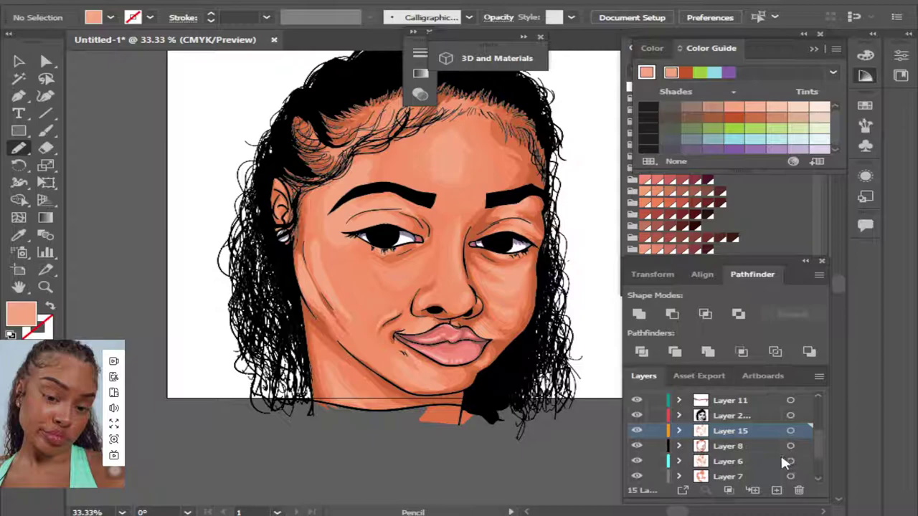
Recolour Layer 15's skin highlights to peach (H 18.81°, S 50%, B 100%) and add empty Layer 16.
{"action": "left_click", "coordinate": [790, 431]}
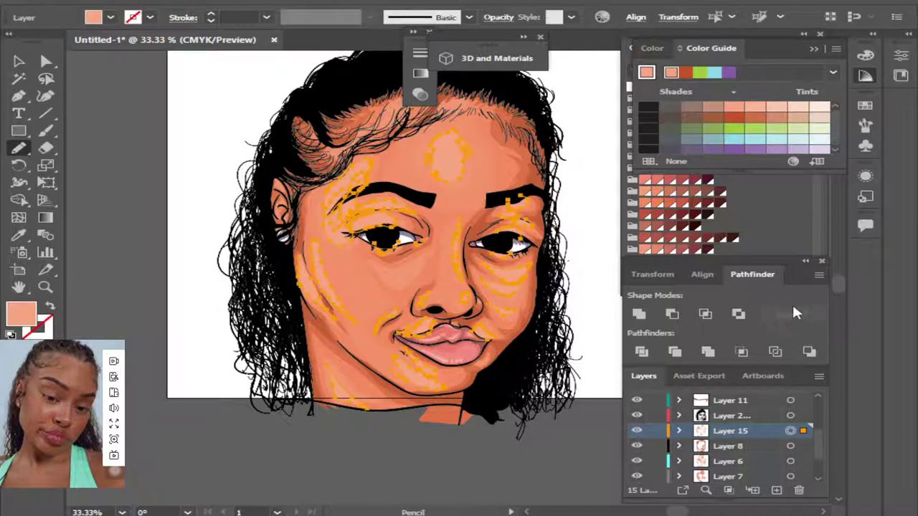
{"action": "left_click", "coordinate": [792, 162]}
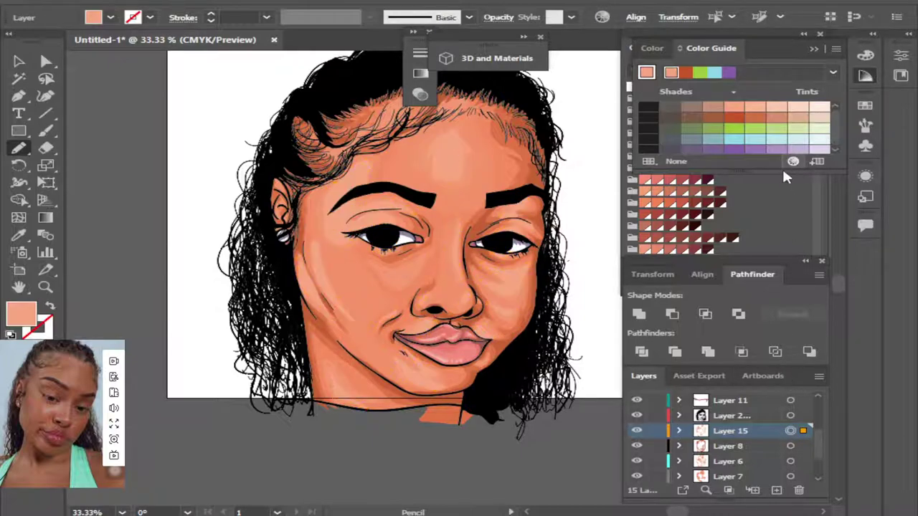
{"action": "left_click_drag", "start_coordinate": [703, 4], "coordinate": [876, 5]}
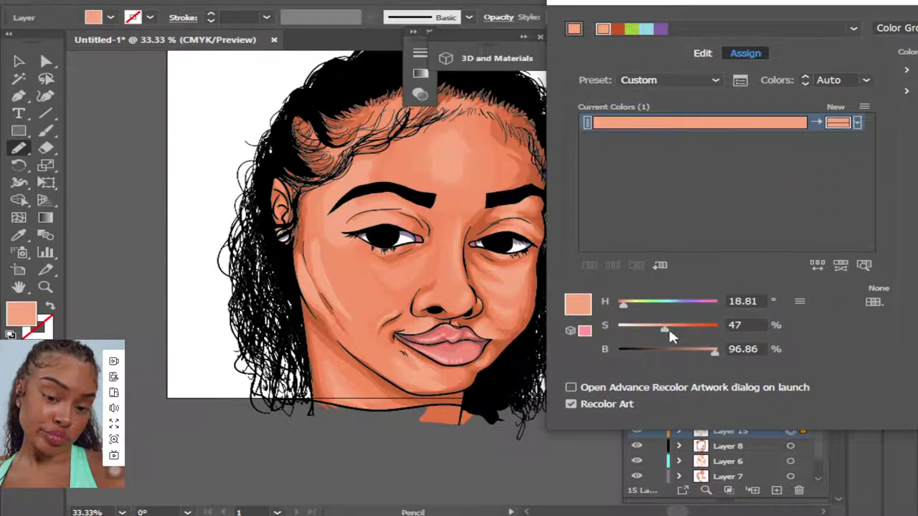
{"action": "left_click_drag", "start_coordinate": [666, 330], "coordinate": [660, 327]}
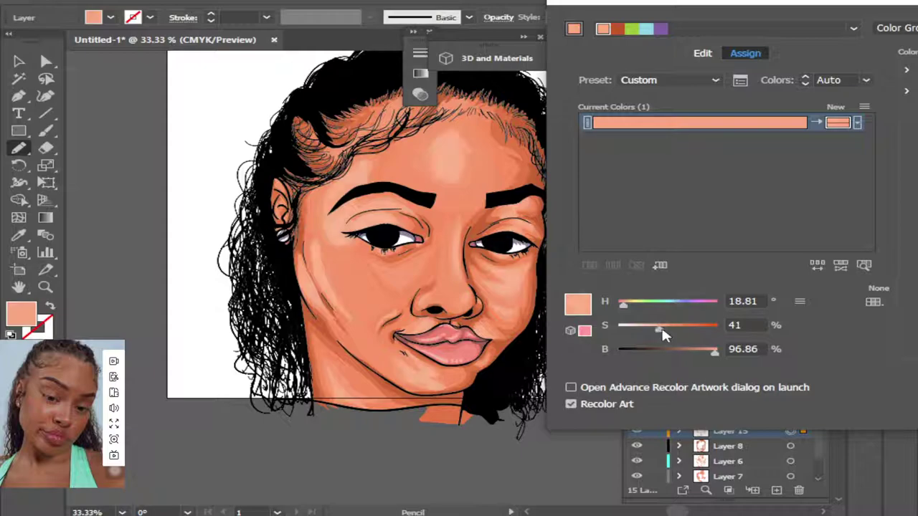
{"action": "mouse_move", "coordinate": [714, 351]}
{"action": "left_mouse_down"}
{"action": "mouse_move", "coordinate": [710, 358]}
{"action": "mouse_move", "coordinate": [719, 350]}
{"action": "left_mouse_up"}
{"action": "left_click_drag", "start_coordinate": [660, 333], "coordinate": [669, 331]}
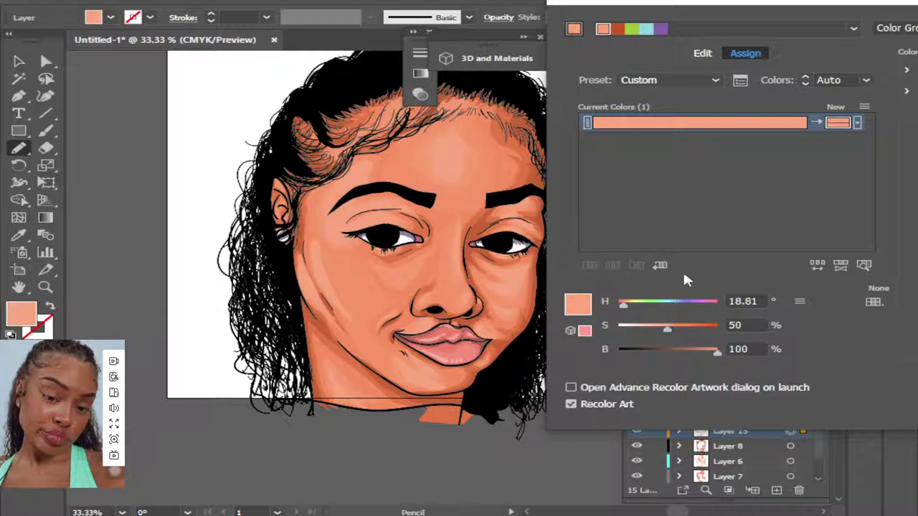
{"action": "left_click_drag", "start_coordinate": [846, 4], "coordinate": [681, 14]}
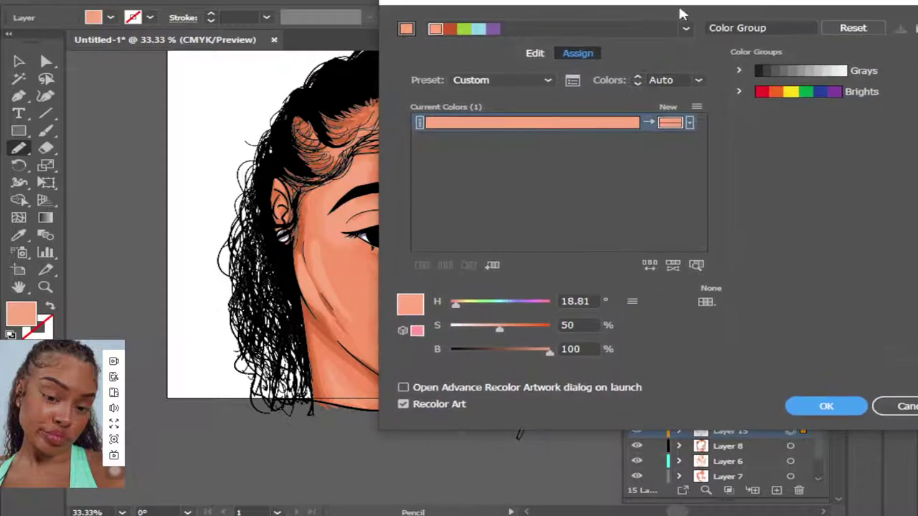
{"action": "left_click", "coordinate": [824, 406]}
{"action": "left_click", "coordinate": [776, 490]}
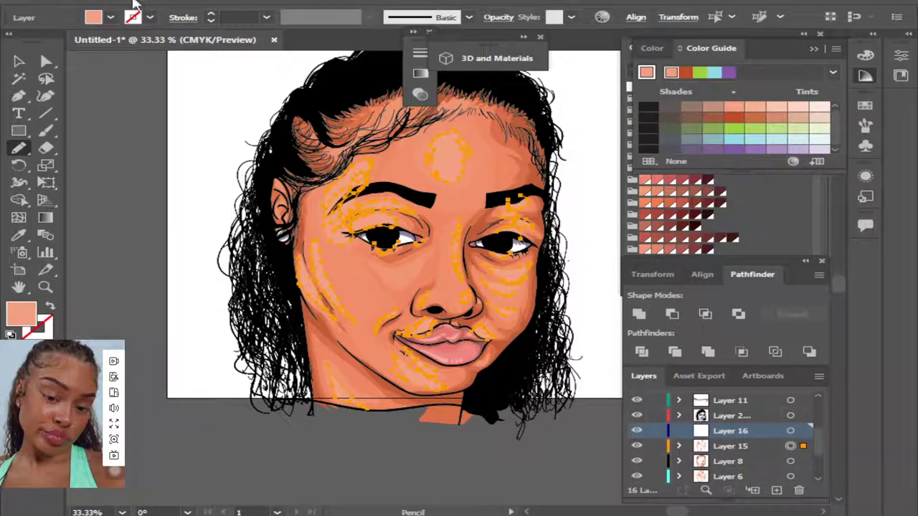
Deselect all, then paint a salmon Paintbrush stroke with no fill down the nose bridge's left side.
{"action": "left_click", "coordinate": [258, 2]}
{"action": "left_click", "coordinate": [269, 39]}
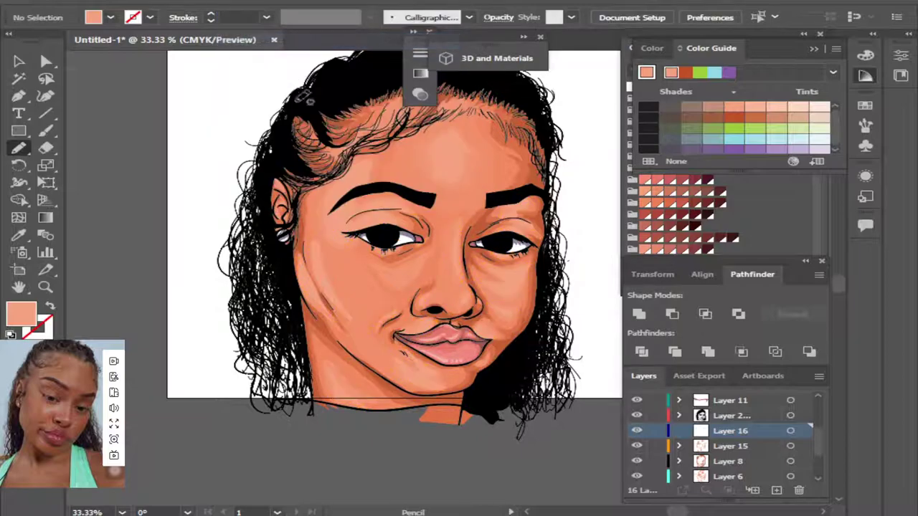
{"action": "key", "text": "ctrl+plus"}
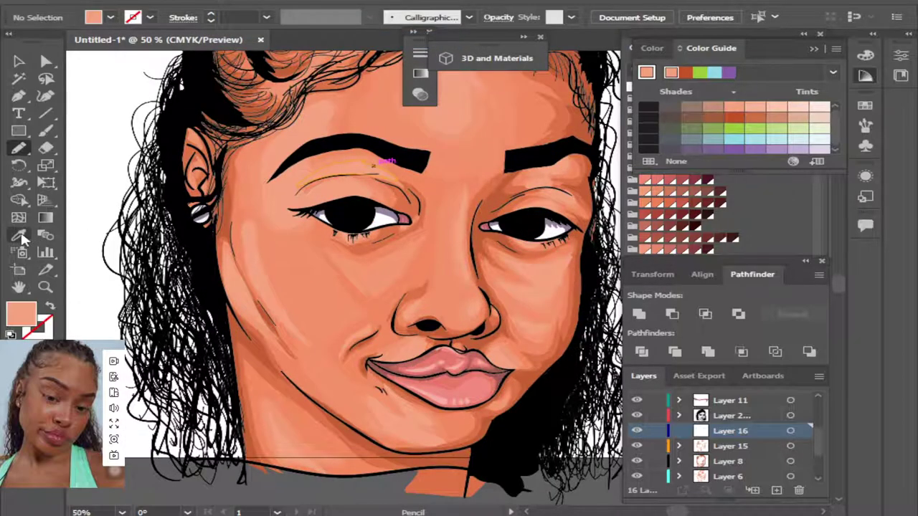
{"action": "left_click", "coordinate": [50, 307]}
{"action": "left_click", "coordinate": [45, 130]}
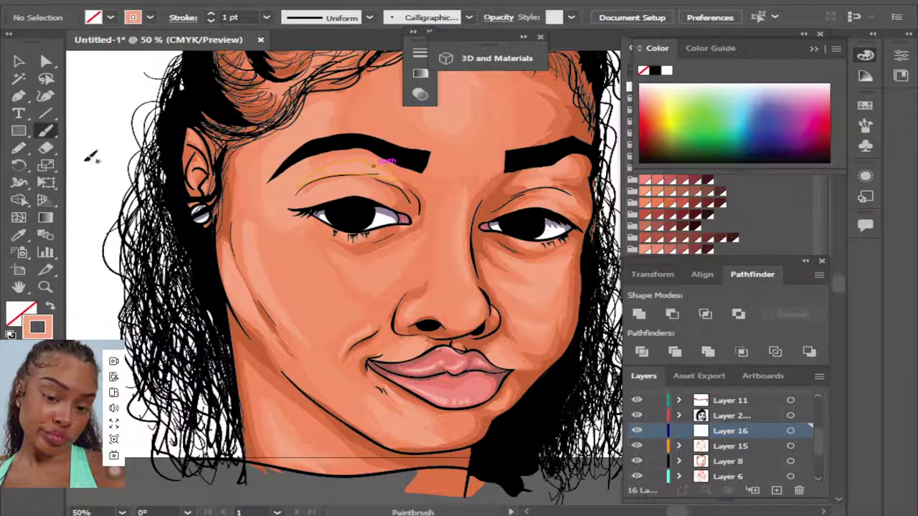
{"action": "key", "text": "ctrl+plus"}
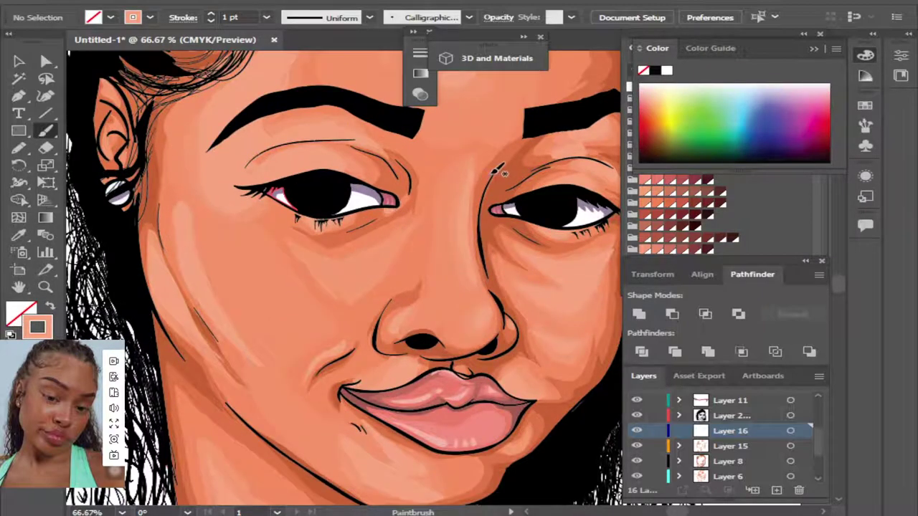
{"action": "mouse_move", "coordinate": [489, 184]}
{"action": "left_mouse_down"}
{"action": "mouse_move", "coordinate": [488, 278]}
{"action": "mouse_move", "coordinate": [506, 314]}
{"action": "left_mouse_up"}
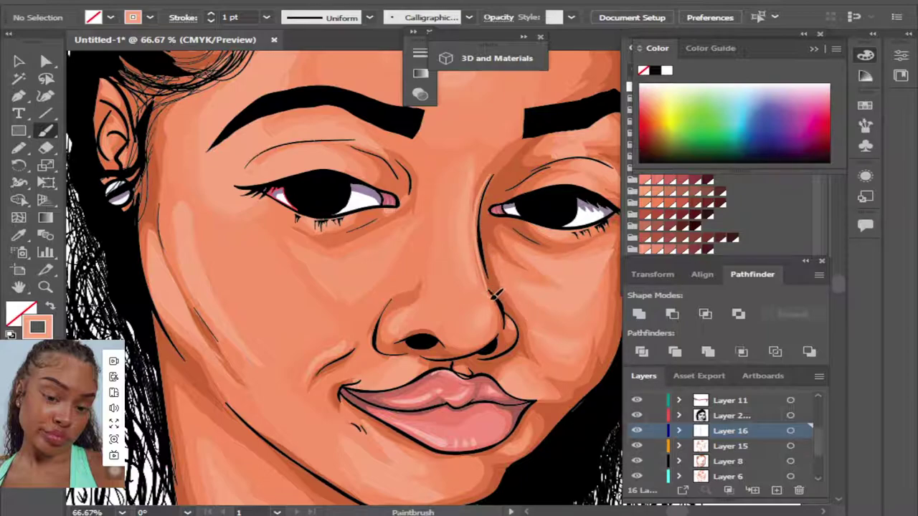
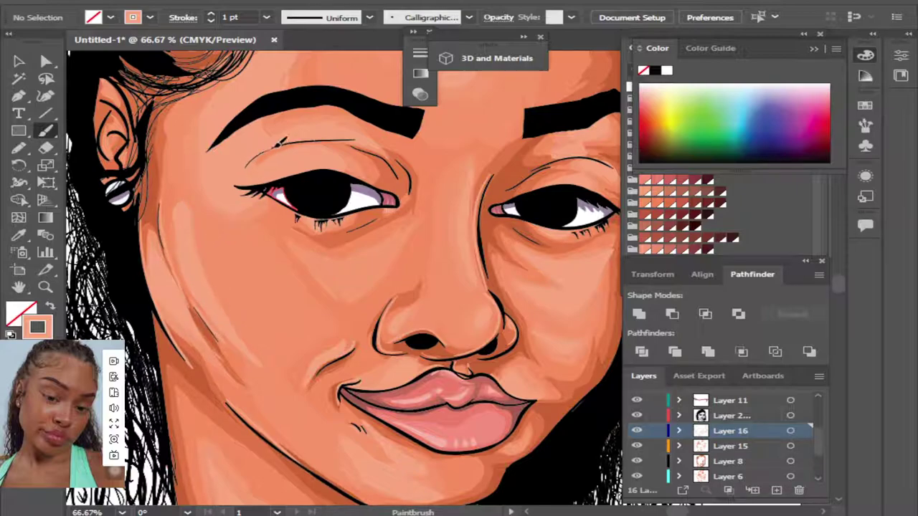
Paint dark strokes joining the eyelid crease and along the right hair edge, undoing a stray stroke.
{"action": "left_click_drag", "start_coordinate": [355, 143], "coordinate": [400, 159]}
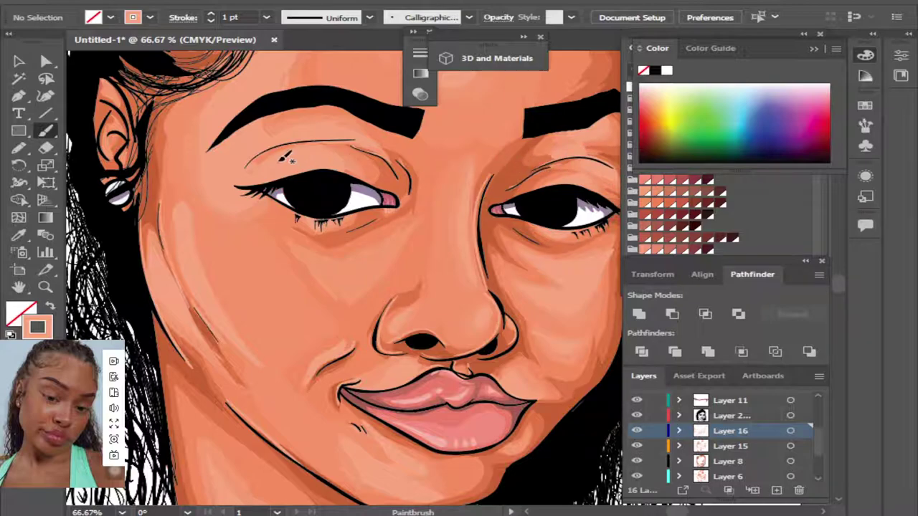
{"action": "key", "text": "ctrl+minus"}
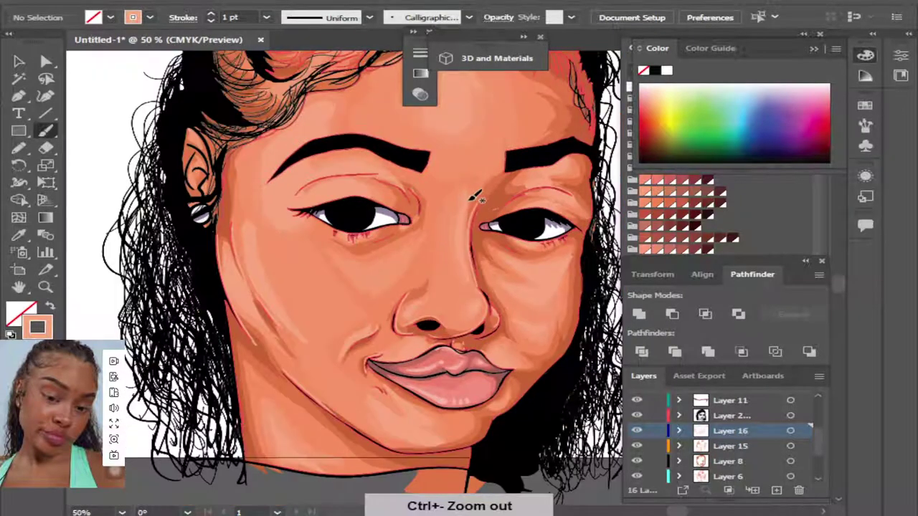
{"action": "key", "text": "ctrl+minus"}
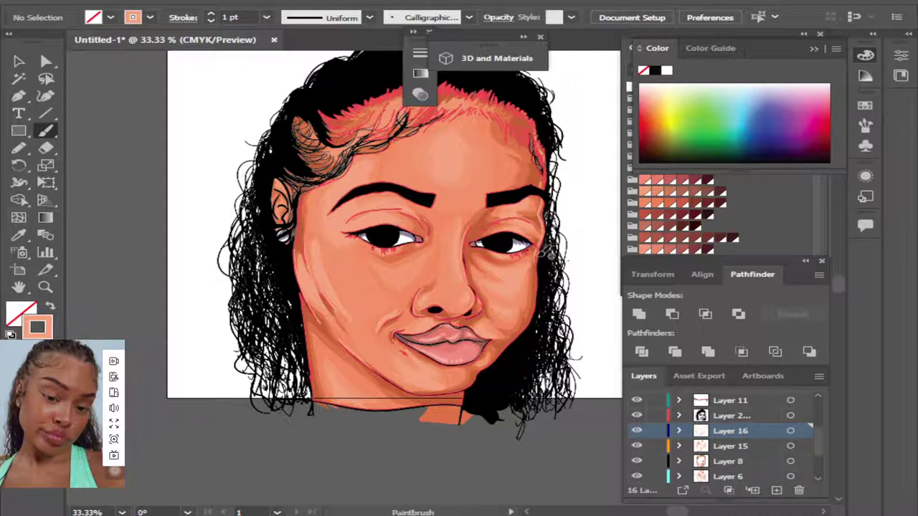
{"action": "left_click_drag", "start_coordinate": [541, 250], "coordinate": [534, 315]}
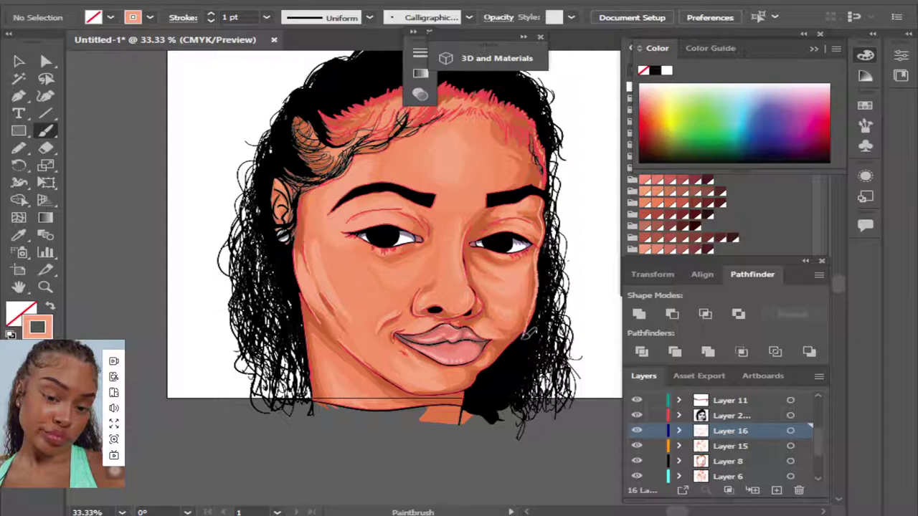
{"action": "key", "text": "ctrl+z"}
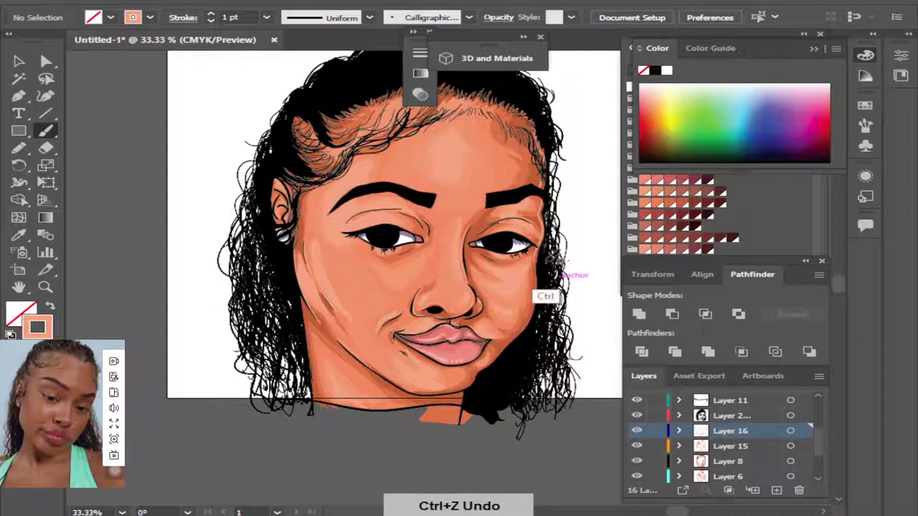
{"action": "left_click_drag", "start_coordinate": [548, 204], "coordinate": [531, 323]}
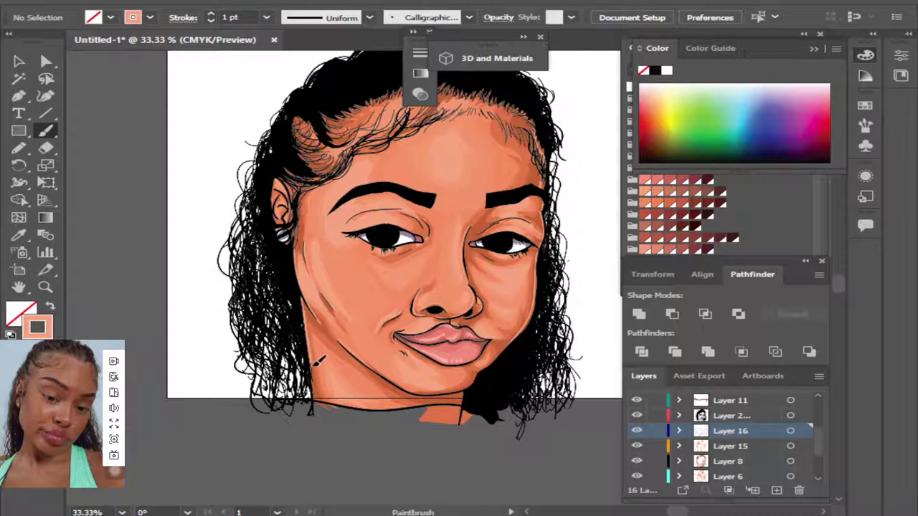
Add a dark left-cheek stroke, then recolor Layer 16's skin strokes paler, saturation 50% to 35%.
{"action": "left_click_drag", "start_coordinate": [320, 417], "coordinate": [322, 419]}
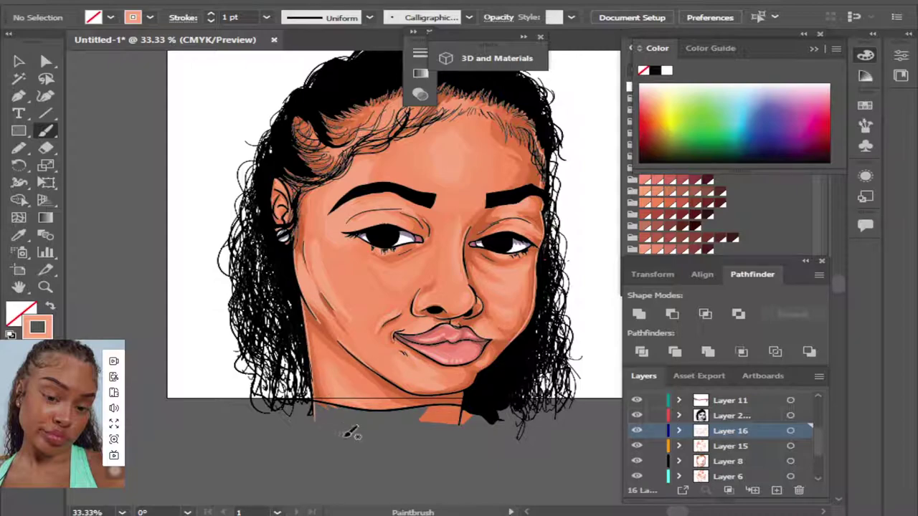
{"action": "left_click", "coordinate": [790, 430]}
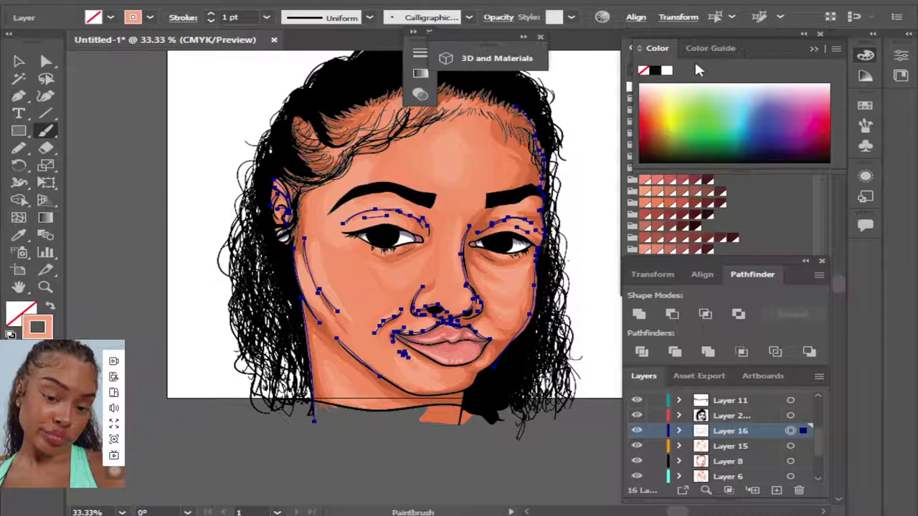
{"action": "left_click", "coordinate": [711, 49]}
{"action": "left_click", "coordinate": [793, 161]}
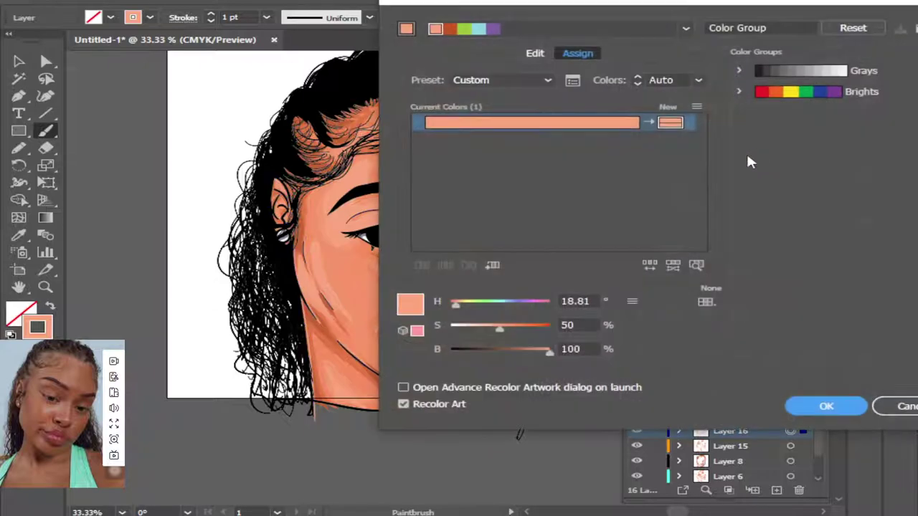
{"action": "left_click_drag", "start_coordinate": [635, 8], "coordinate": [856, 7]}
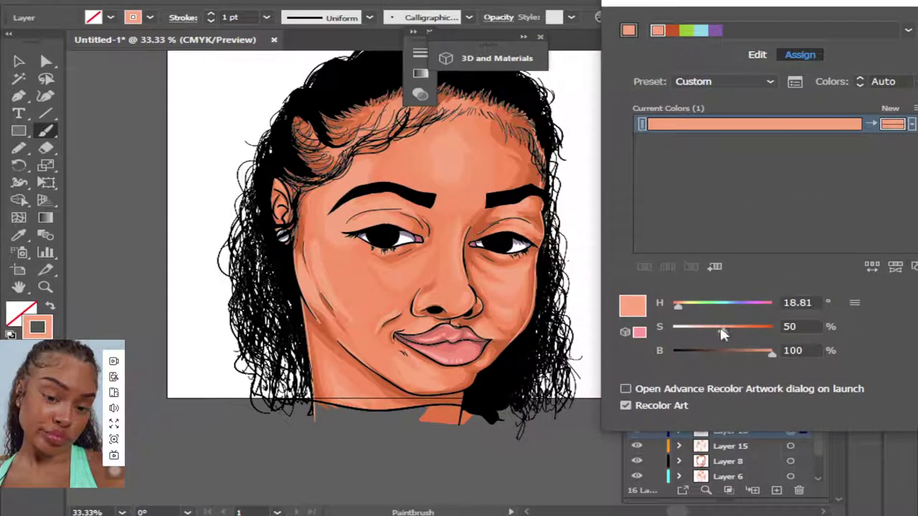
{"action": "left_click_drag", "start_coordinate": [717, 333], "coordinate": [709, 334]}
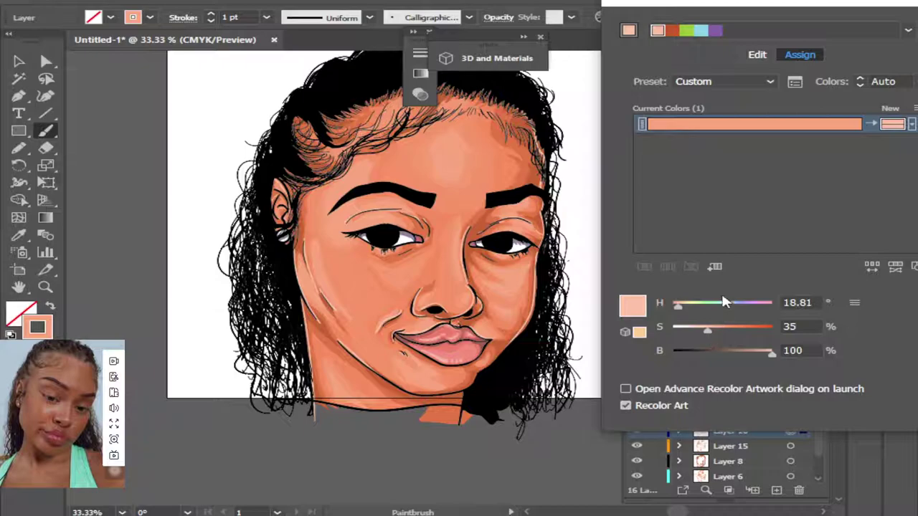
{"action": "left_click_drag", "start_coordinate": [788, 6], "coordinate": [577, 6]}
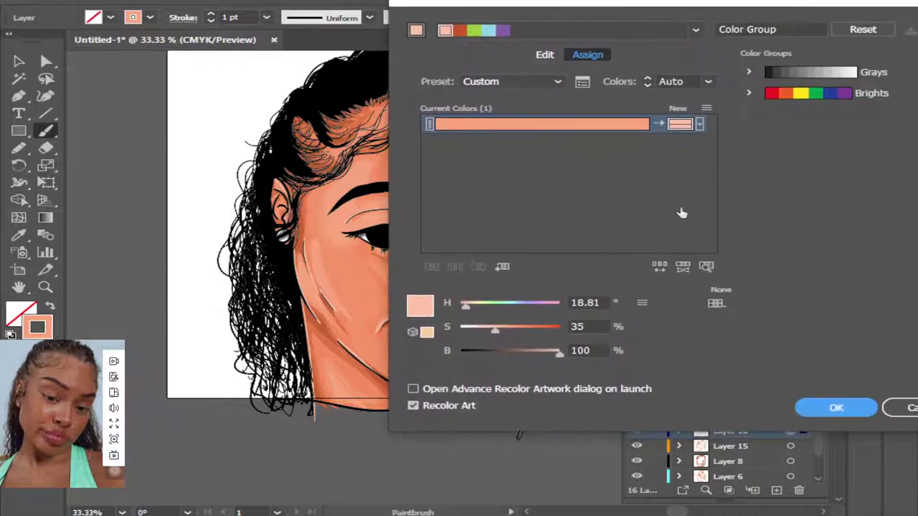
{"action": "left_click", "coordinate": [812, 410]}
{"action": "scroll", "coordinate": [819, 409], "scroll_direction": "down", "scroll_amount": 2}
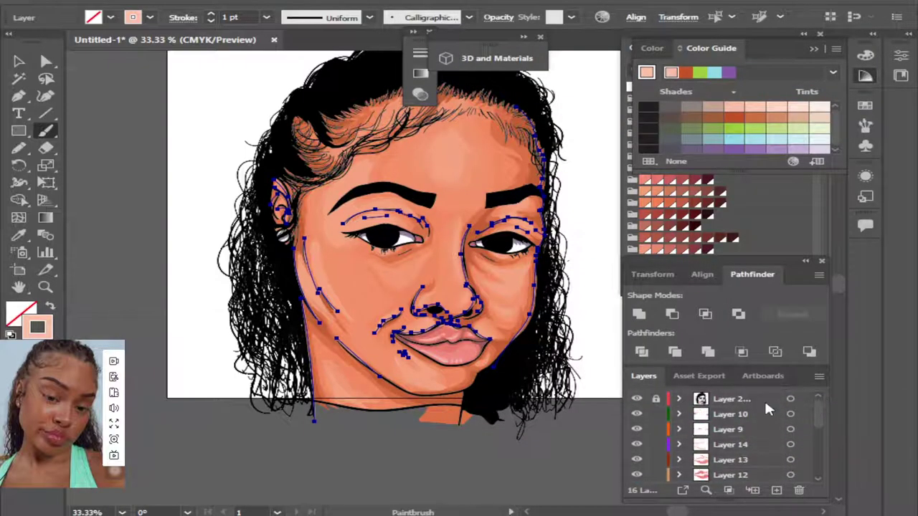
Add Layer 17, clear the selection and zoom in on the face.
{"action": "left_click", "coordinate": [775, 489]}
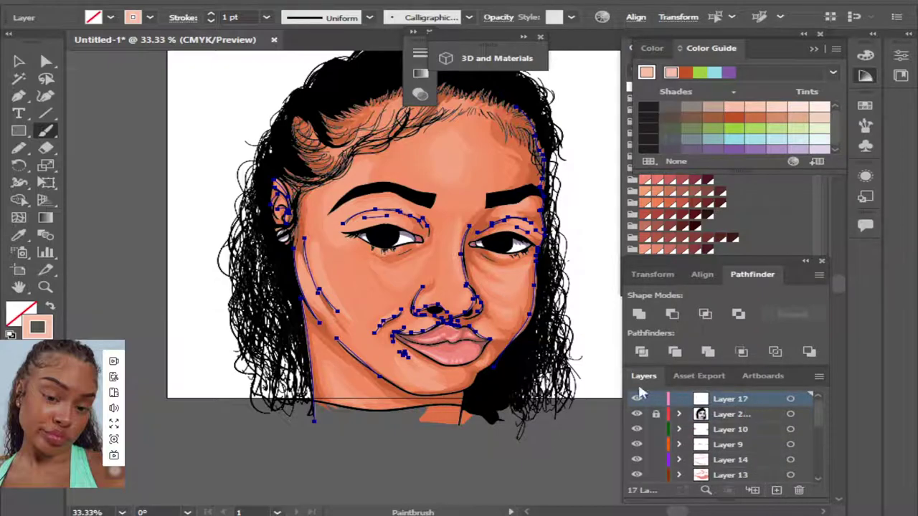
{"action": "left_click", "coordinate": [231, 2]}
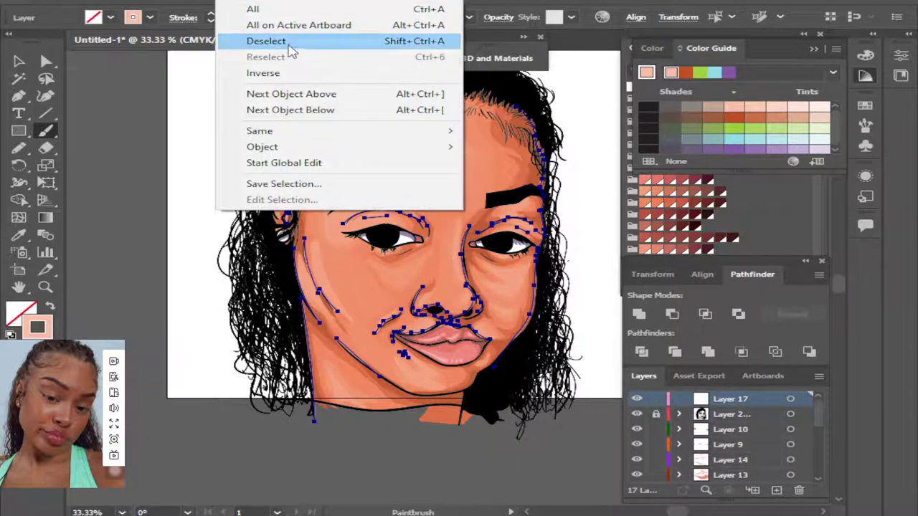
{"action": "left_click", "coordinate": [291, 47]}
{"action": "key", "text": "ctrl+plus"}
{"action": "key", "text": "ctrl+plus"}
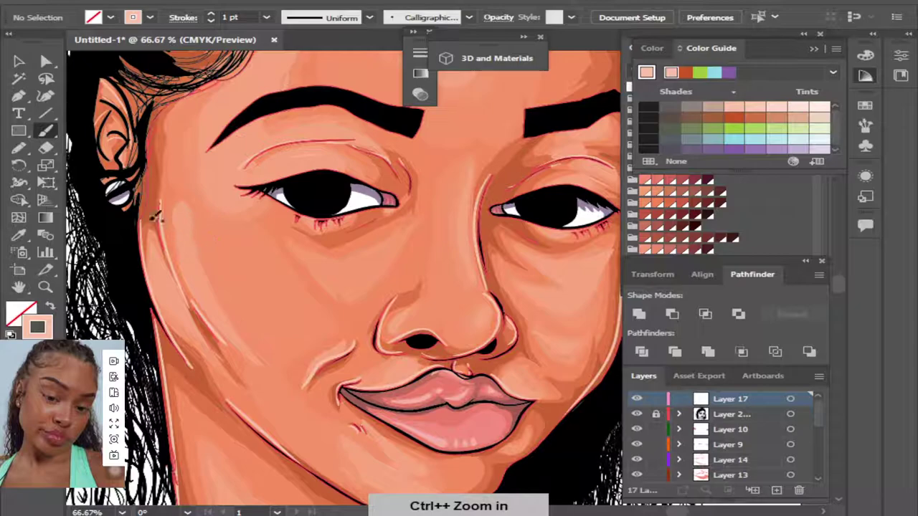
Draw reddish-brown iris shapes in both eyes with the Pencil, using a skin tones swatch.
{"action": "left_click", "coordinate": [50, 306]}
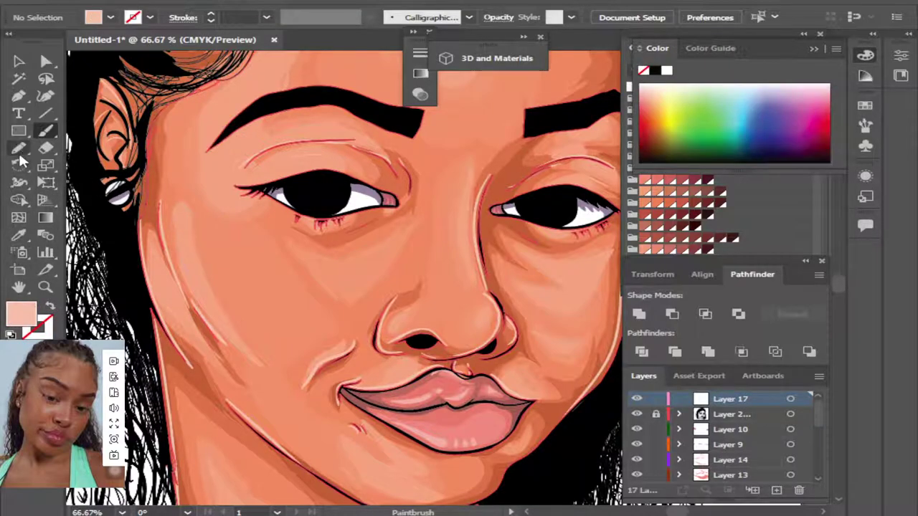
{"action": "left_click", "coordinate": [19, 148]}
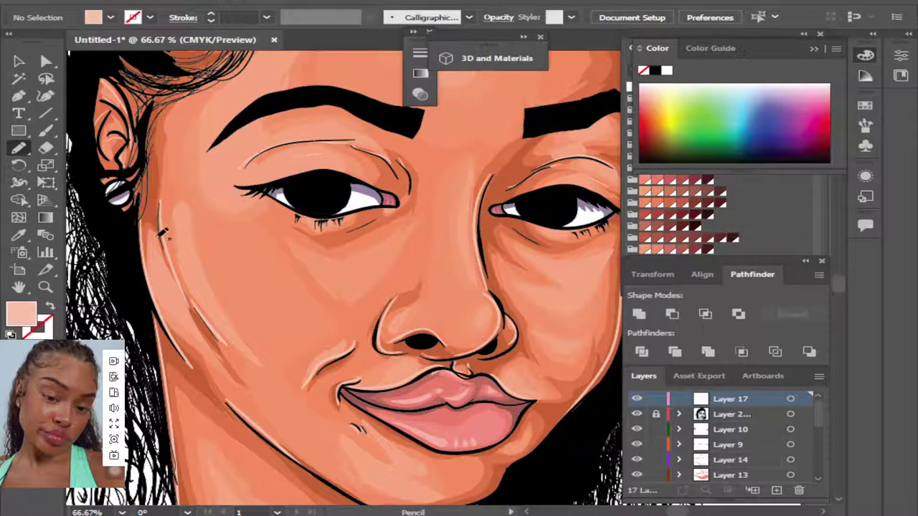
{"action": "left_click", "coordinate": [807, 53]}
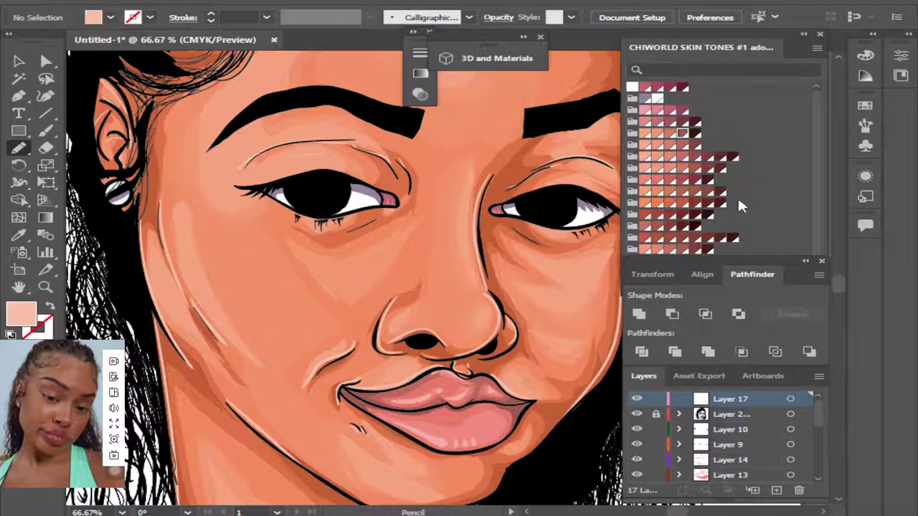
{"action": "left_click", "coordinate": [669, 226]}
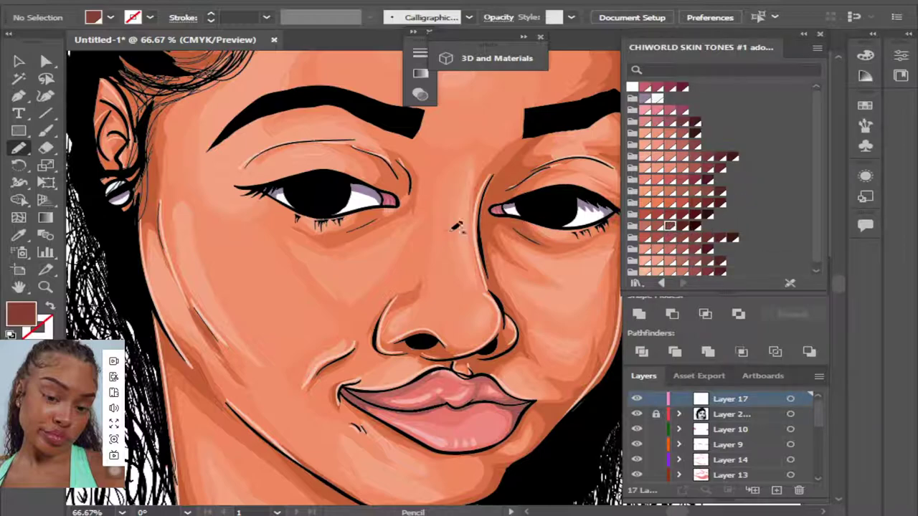
{"action": "left_click_drag", "start_coordinate": [296, 199], "coordinate": [329, 197]}
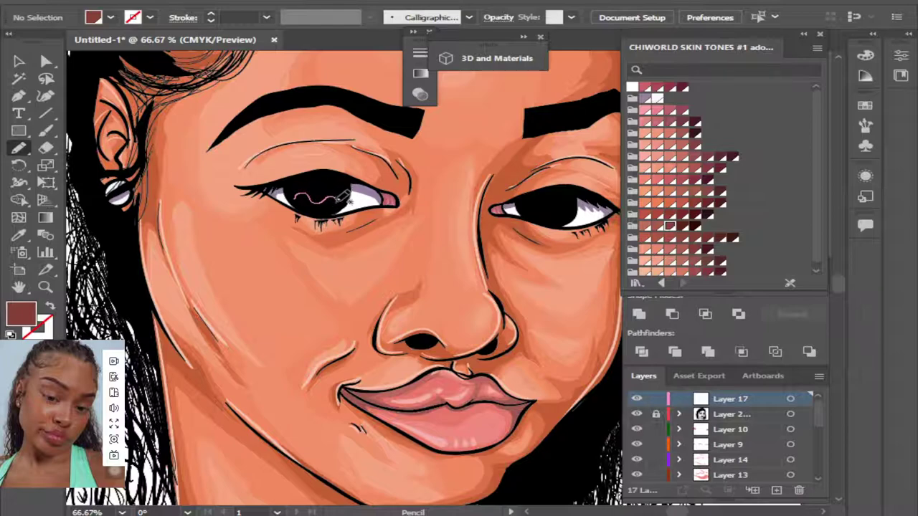
{"action": "left_click_drag", "start_coordinate": [330, 196], "coordinate": [305, 201]}
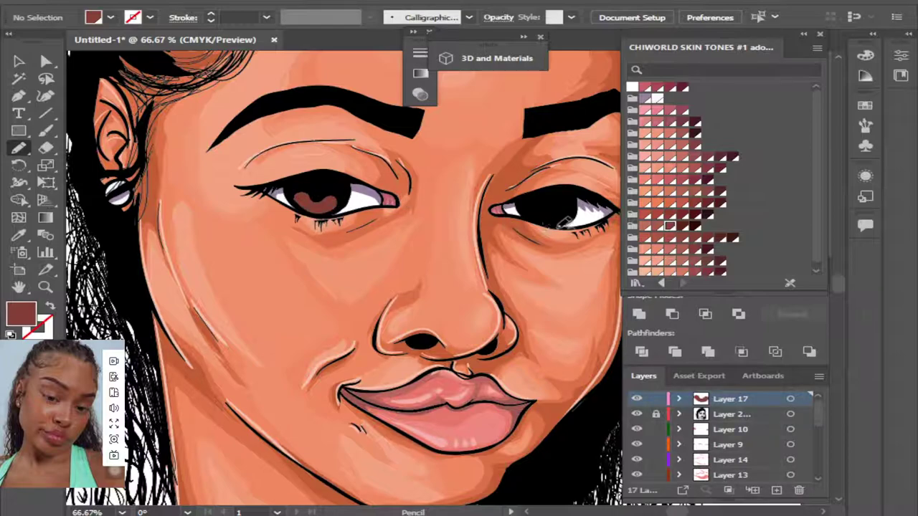
{"action": "mouse_move", "coordinate": [527, 213]}
{"action": "left_mouse_down"}
{"action": "mouse_move", "coordinate": [545, 203]}
{"action": "mouse_move", "coordinate": [562, 218]}
{"action": "mouse_move", "coordinate": [534, 208]}
{"action": "left_mouse_up"}
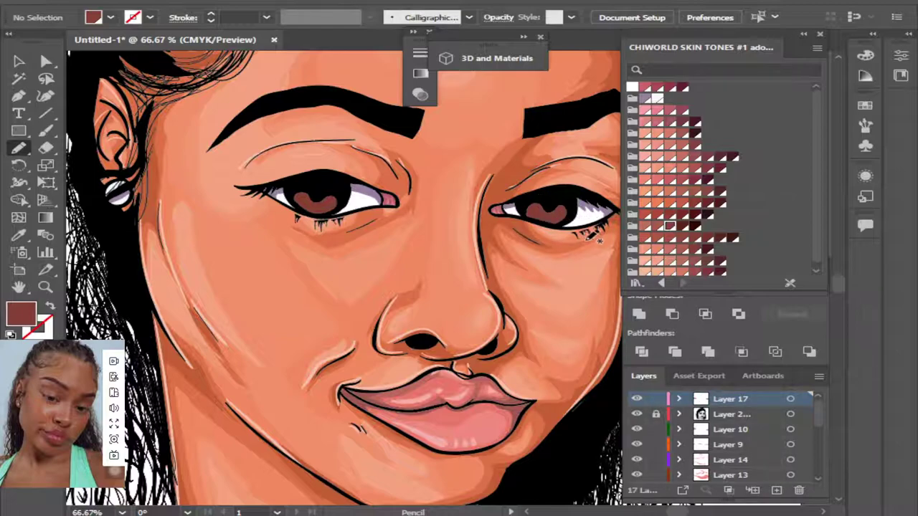
Darken Layer 17's irises to deep maroon: saturation 66%, brightness 38%.
{"action": "left_click", "coordinate": [789, 398]}
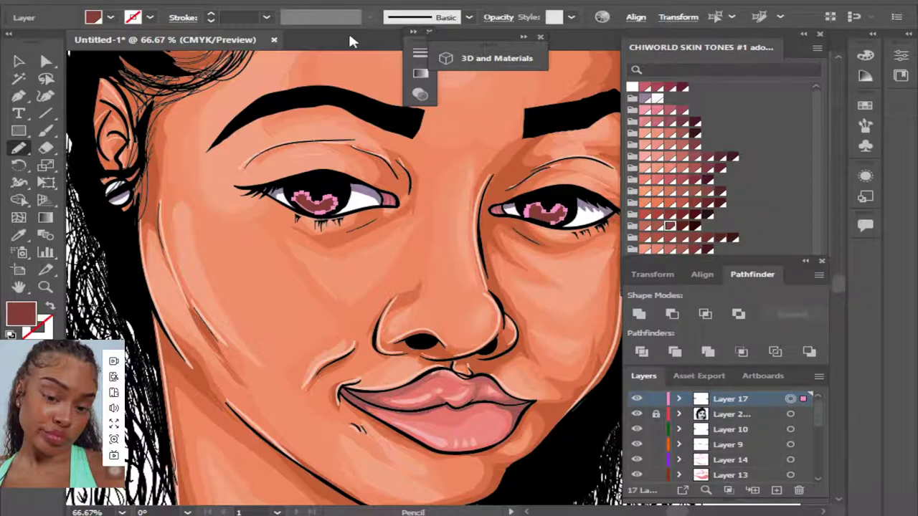
{"action": "left_click", "coordinate": [351, 2]}
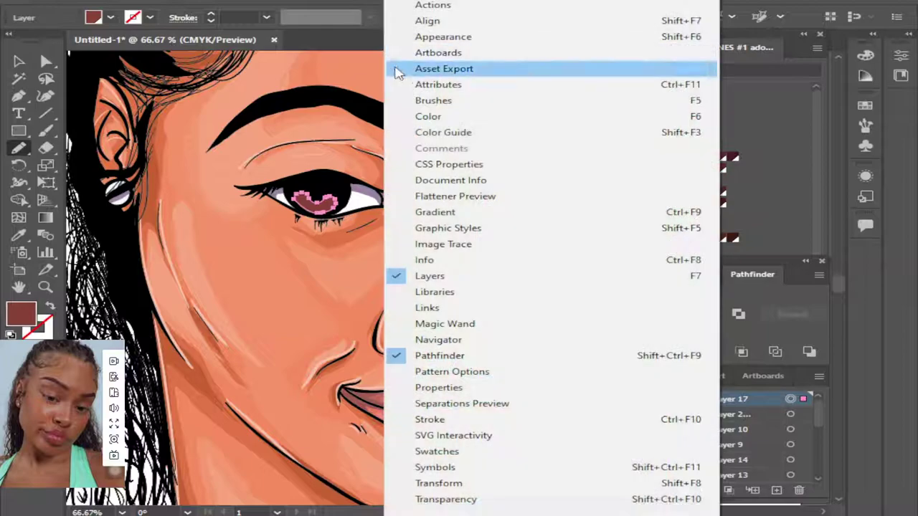
{"action": "left_click", "coordinate": [481, 136]}
{"action": "left_click", "coordinate": [792, 163]}
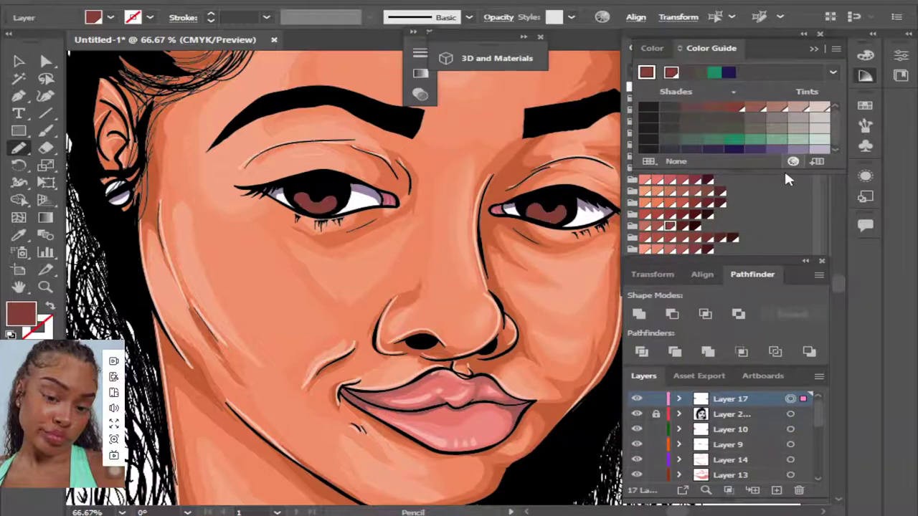
{"action": "mouse_move", "coordinate": [517, 353]}
{"action": "left_mouse_down"}
{"action": "mouse_move", "coordinate": [502, 354]}
{"action": "mouse_move", "coordinate": [516, 331]}
{"action": "mouse_move", "coordinate": [499, 355]}
{"action": "left_mouse_up"}
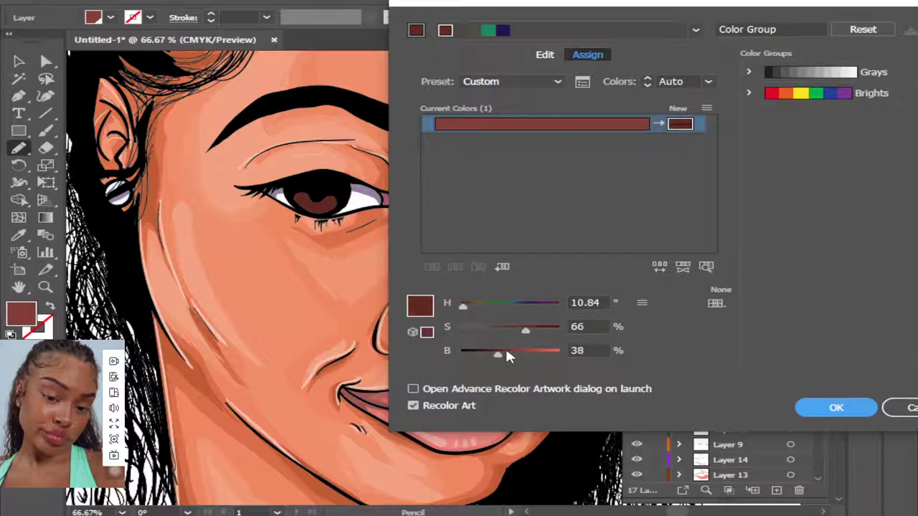
{"action": "left_click", "coordinate": [823, 414]}
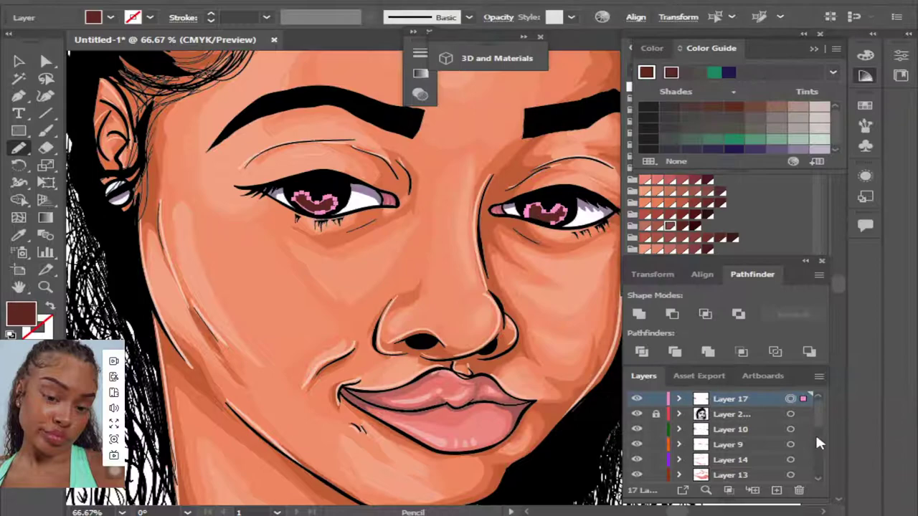
Add Layer 18 and draw reddish highlight shapes inside both irises.
{"action": "left_click", "coordinate": [775, 489]}
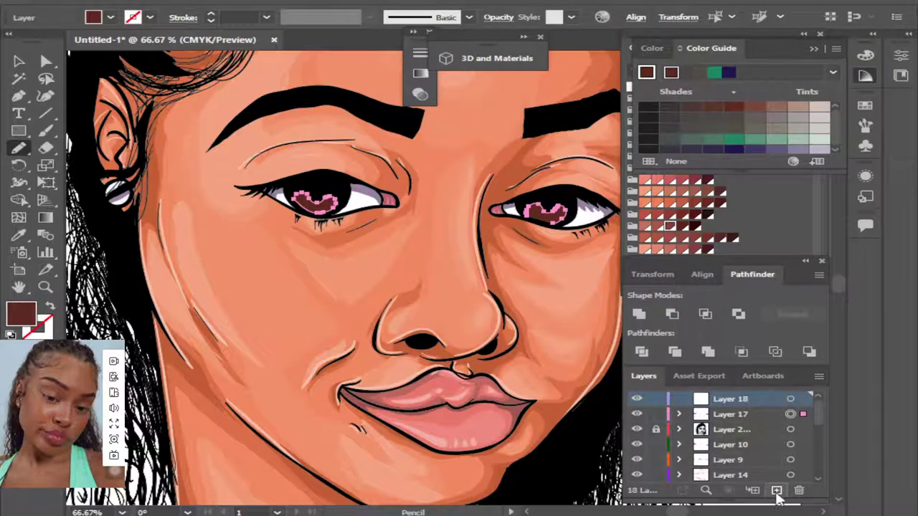
{"action": "left_click", "coordinate": [233, 0]}
{"action": "left_click", "coordinate": [266, 38]}
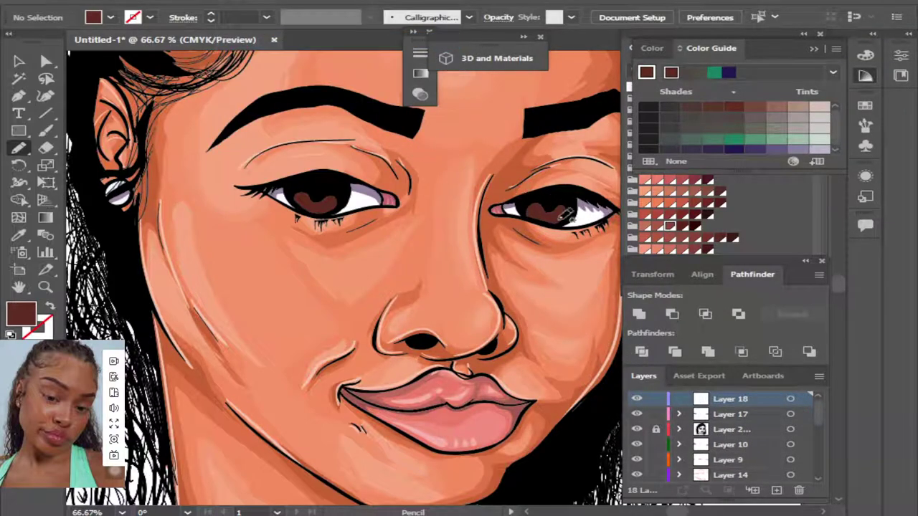
{"action": "left_click_drag", "start_coordinate": [561, 217], "coordinate": [559, 216]}
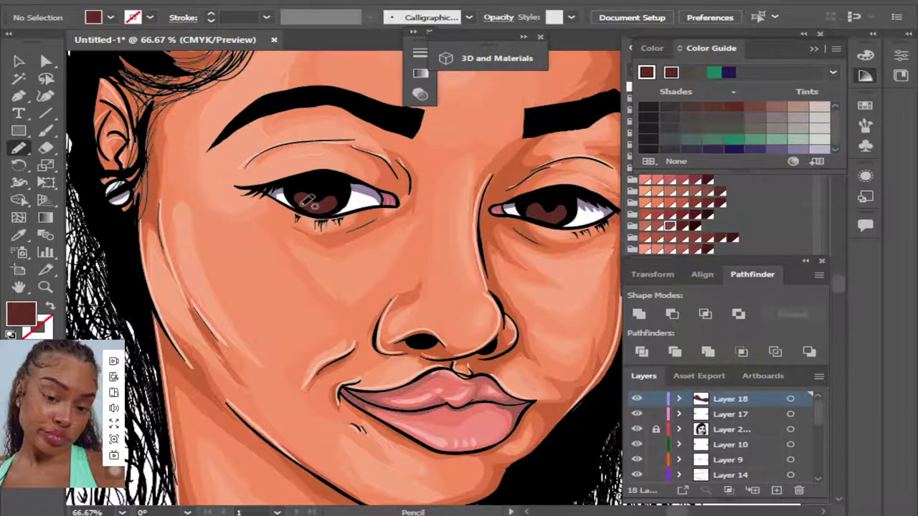
{"action": "left_click_drag", "start_coordinate": [304, 206], "coordinate": [319, 207]}
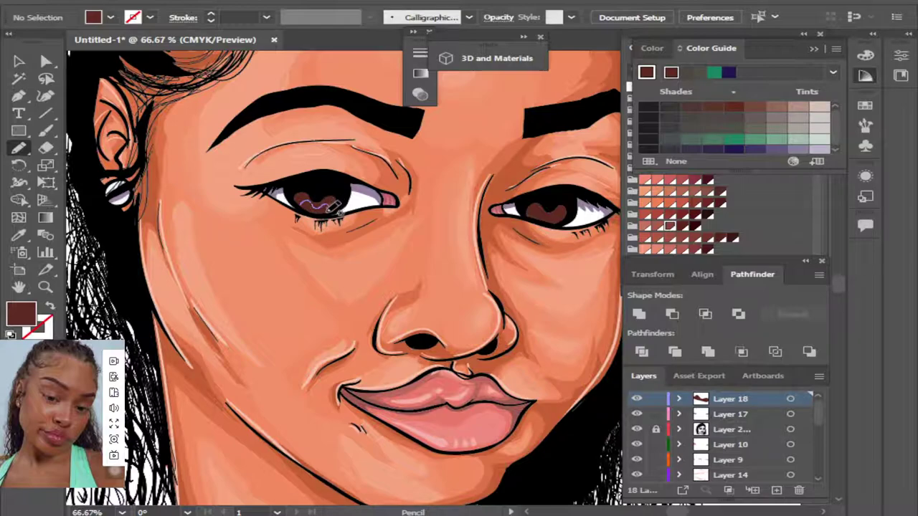
{"action": "left_click_drag", "start_coordinate": [334, 199], "coordinate": [304, 202]}
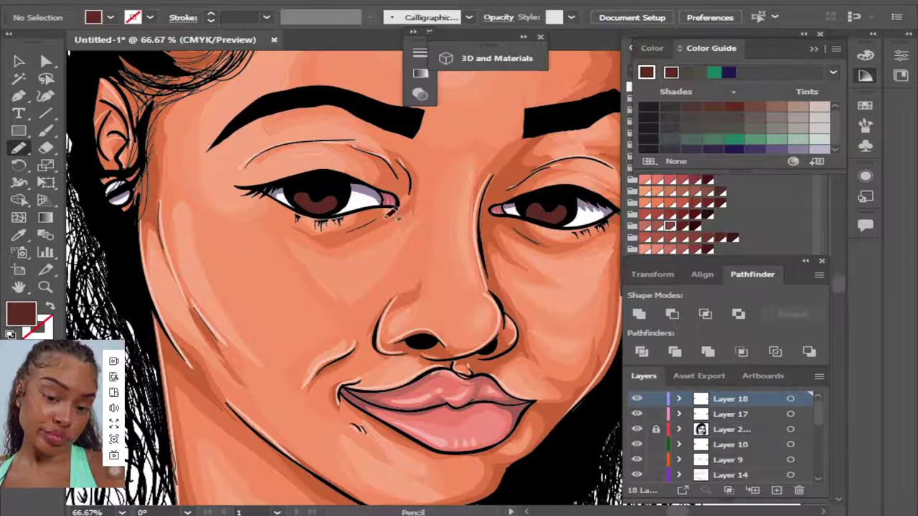
Brighten the iris highlights to 63% saturation and 64% brightness, then add Layer 19.
{"action": "left_click", "coordinate": [790, 399]}
{"action": "left_click", "coordinate": [792, 160]}
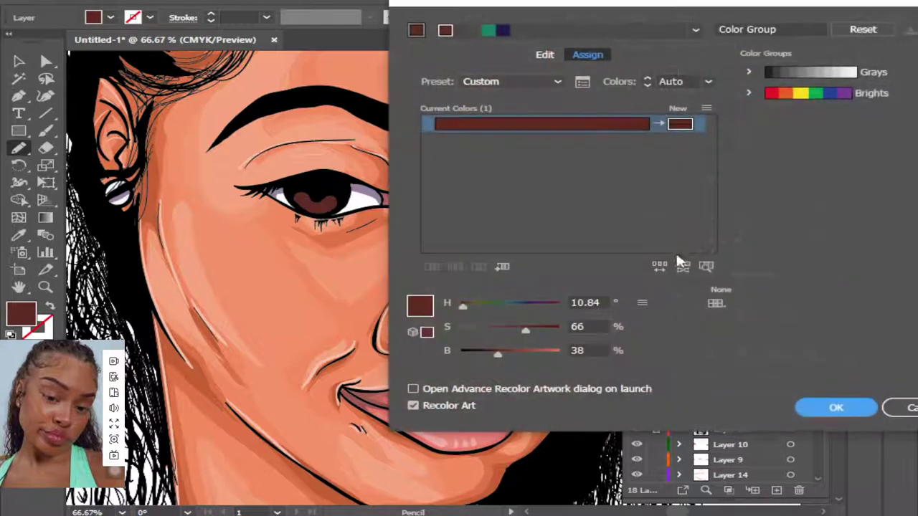
{"action": "mouse_move", "coordinate": [497, 351]}
{"action": "left_mouse_down"}
{"action": "mouse_move", "coordinate": [513, 351]}
{"action": "mouse_move", "coordinate": [521, 328]}
{"action": "mouse_move", "coordinate": [523, 355]}
{"action": "left_mouse_up"}
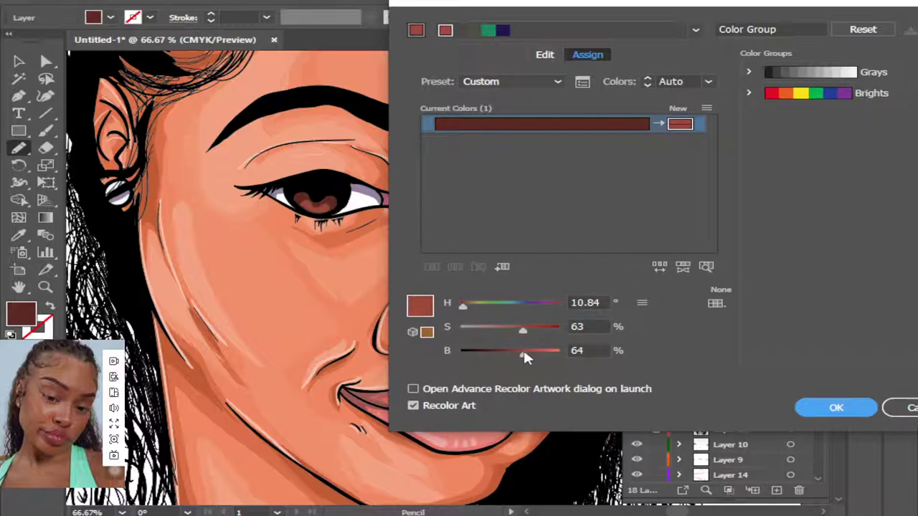
{"action": "left_click", "coordinate": [810, 411]}
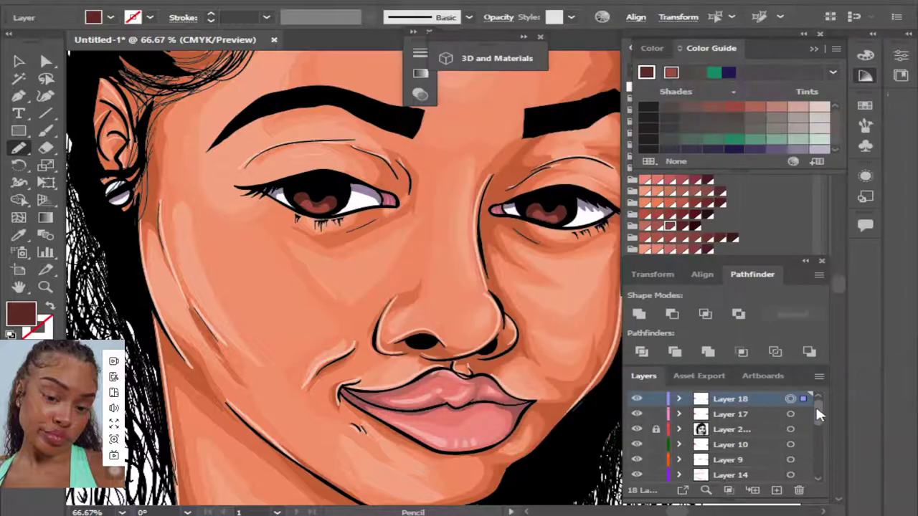
{"action": "left_click", "coordinate": [247, 4]}
{"action": "left_click", "coordinate": [269, 39]}
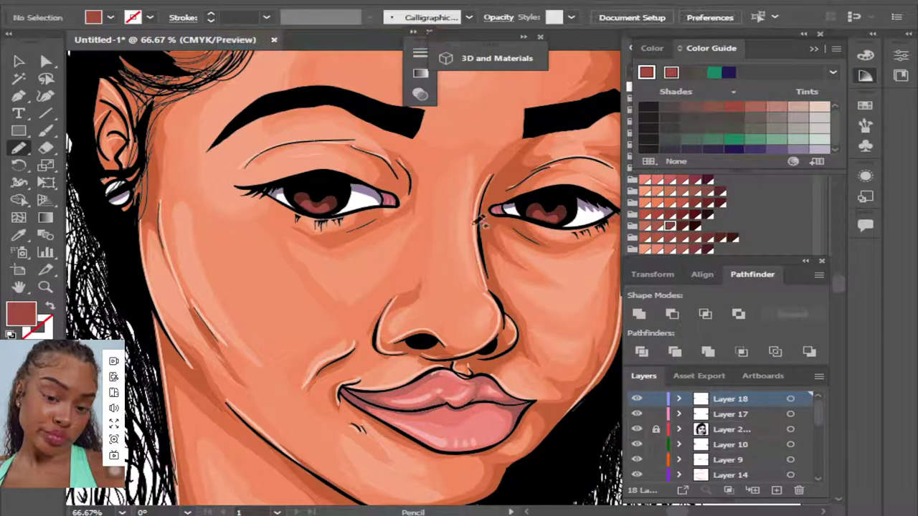
{"action": "left_click", "coordinate": [776, 489]}
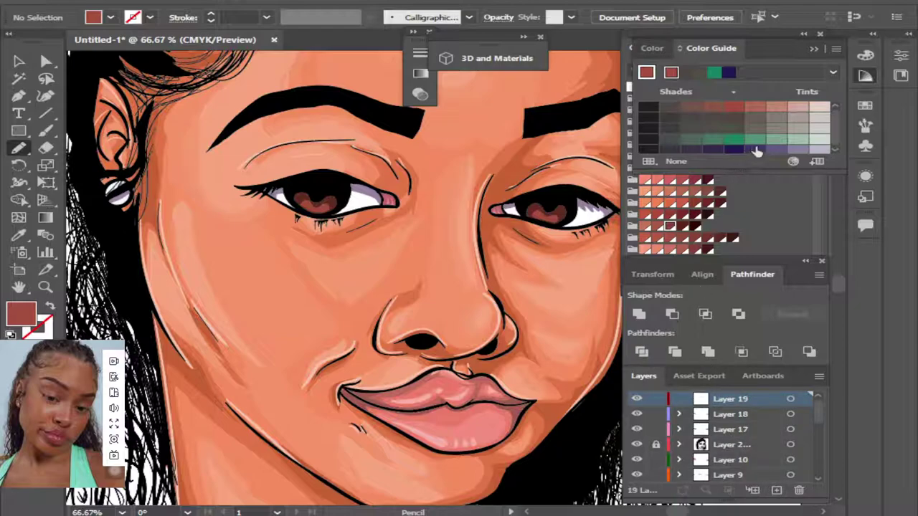
Sample a white fill and draw small white catchlight blobs in both irises on Layer 19.
{"action": "left_click", "coordinate": [21, 235]}
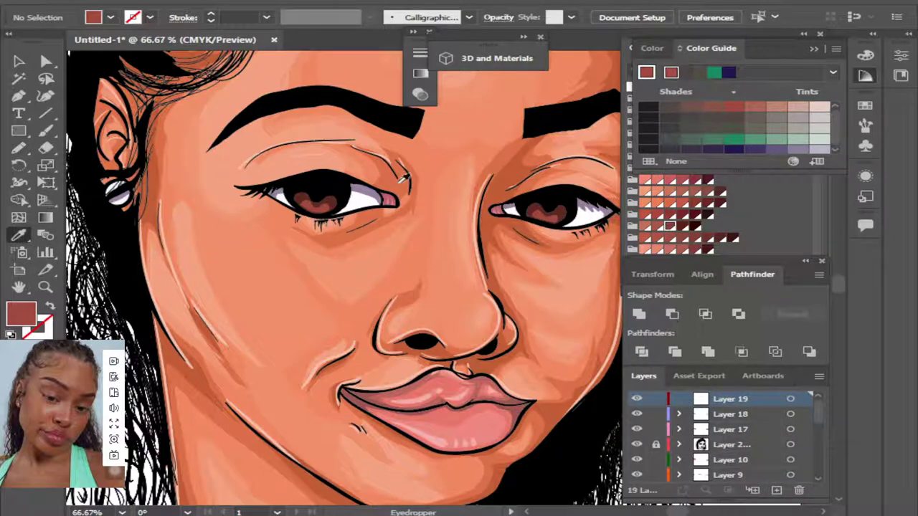
{"action": "left_click", "coordinate": [115, 192]}
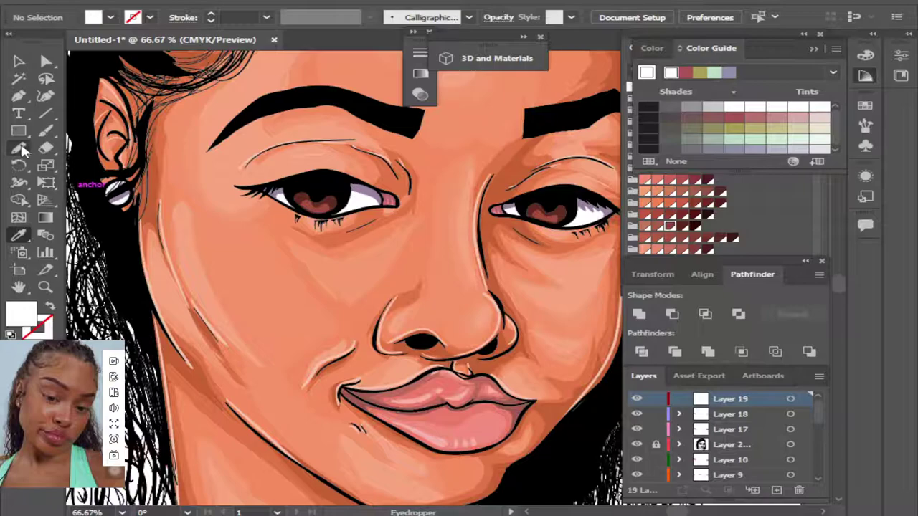
{"action": "key", "text": "n"}
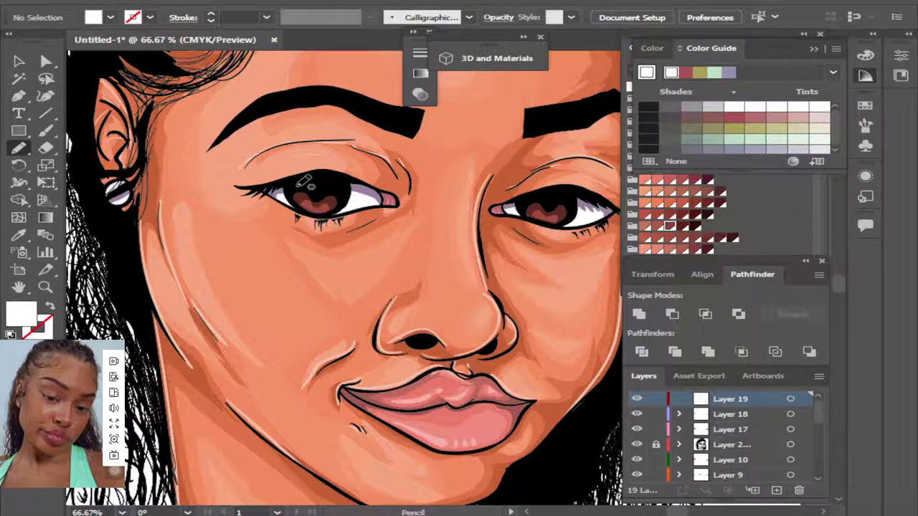
{"action": "left_click_drag", "start_coordinate": [298, 187], "coordinate": [302, 195]}
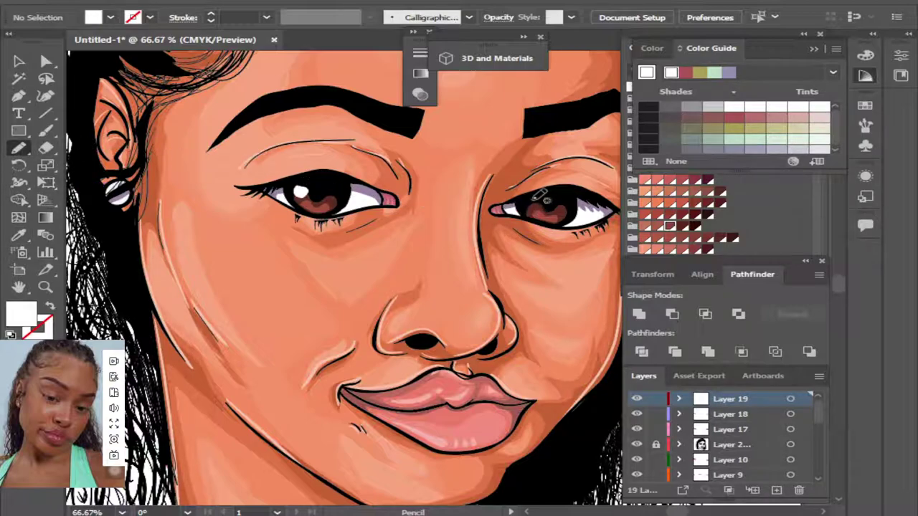
{"action": "left_click_drag", "start_coordinate": [533, 201], "coordinate": [531, 208]}
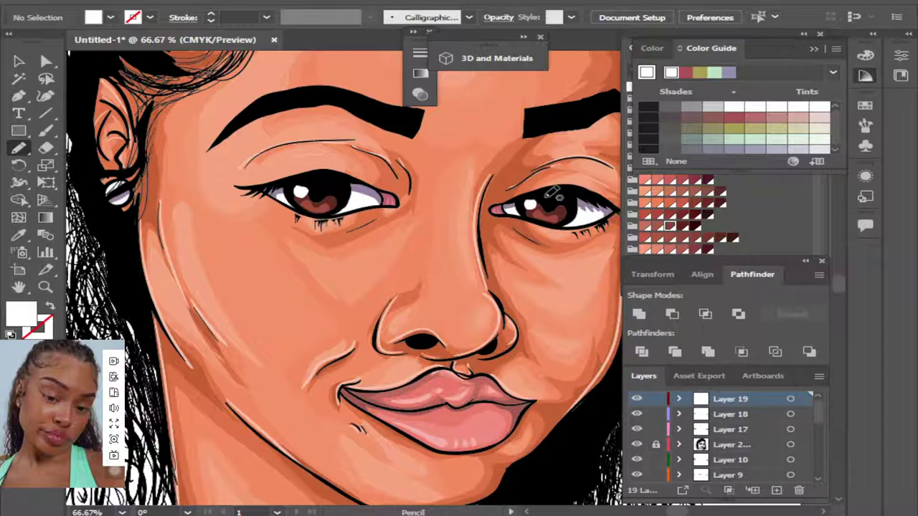
{"action": "key", "text": "ctrl+minus"}
{"action": "left_click_drag", "start_coordinate": [556, 145], "coordinate": [577, 172]}
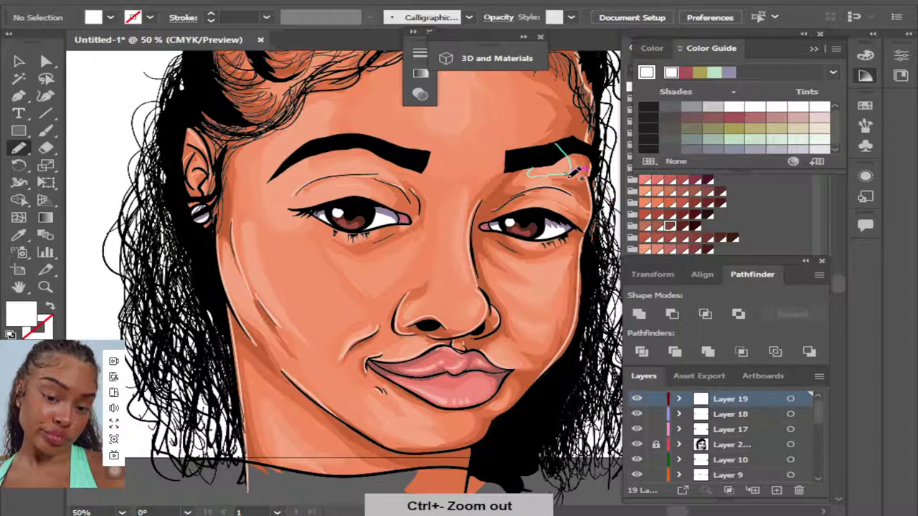
{"action": "key", "text": "ctrl+minus"}
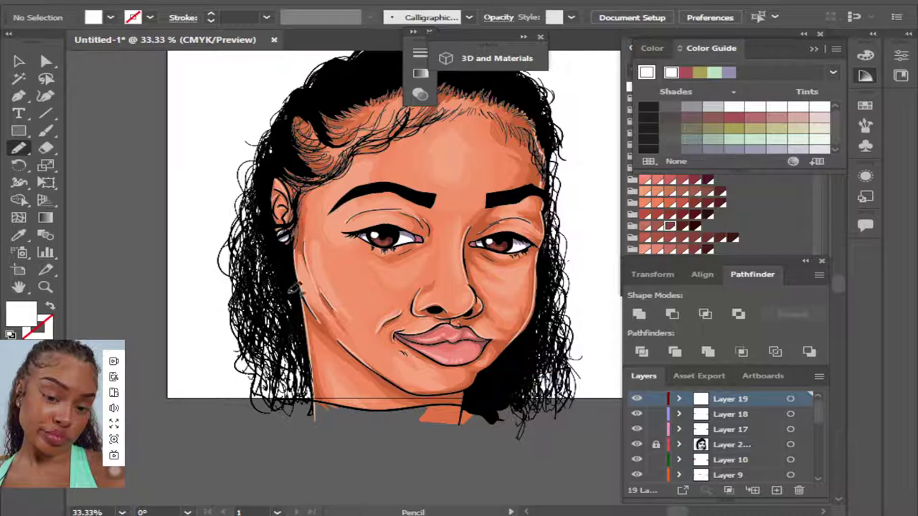
{"action": "left_click", "coordinate": [18, 61]}
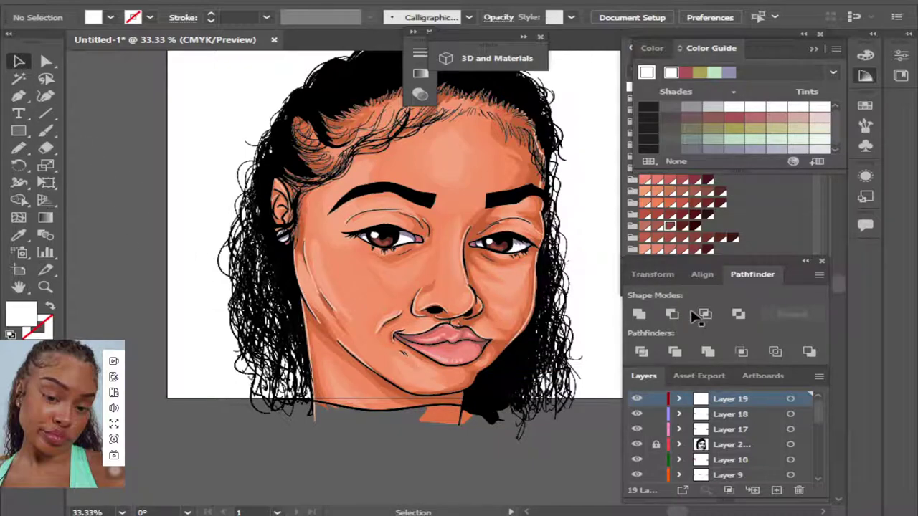
{"action": "key", "text": "ctrl+plus"}
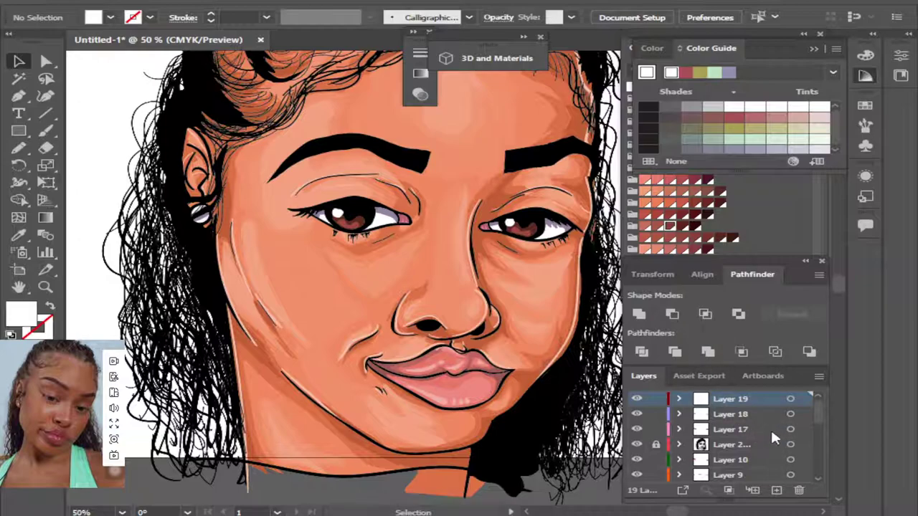
Paint pale peach Paintbrush strokes extending and thickening the ends and top edges of both eyebrows.
{"action": "left_click", "coordinate": [462, 267]}
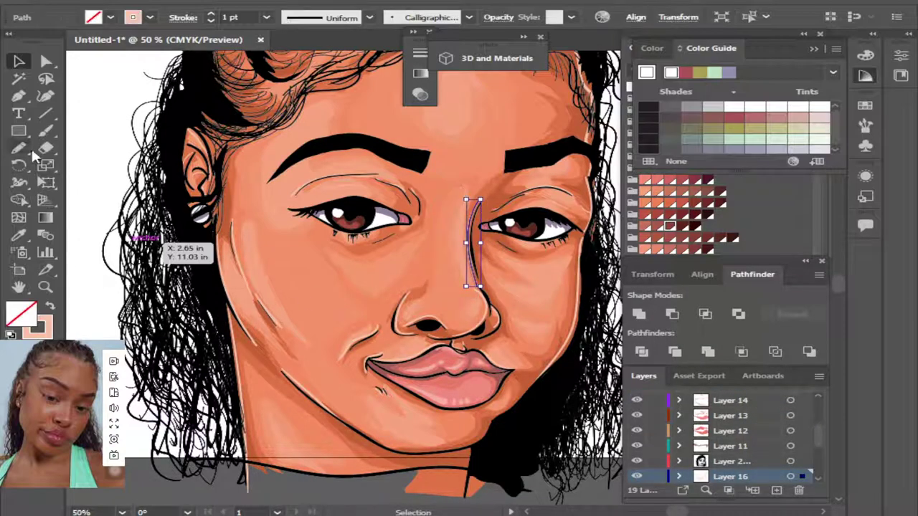
{"action": "key", "text": "b"}
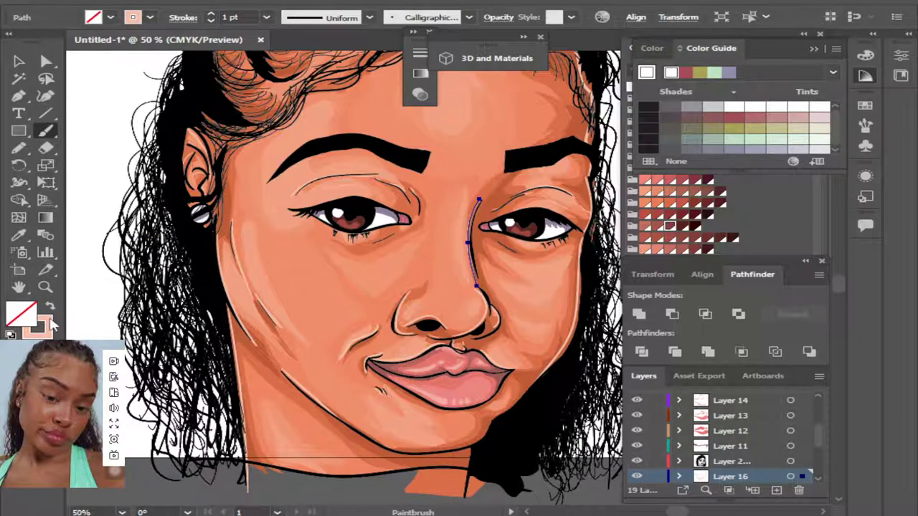
{"action": "left_click", "coordinate": [52, 323]}
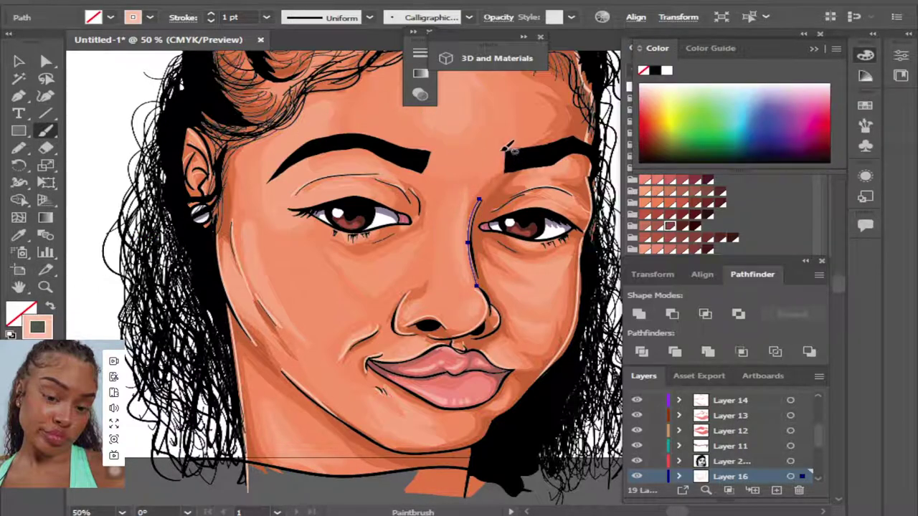
{"action": "key", "text": "ctrl+shift+a"}
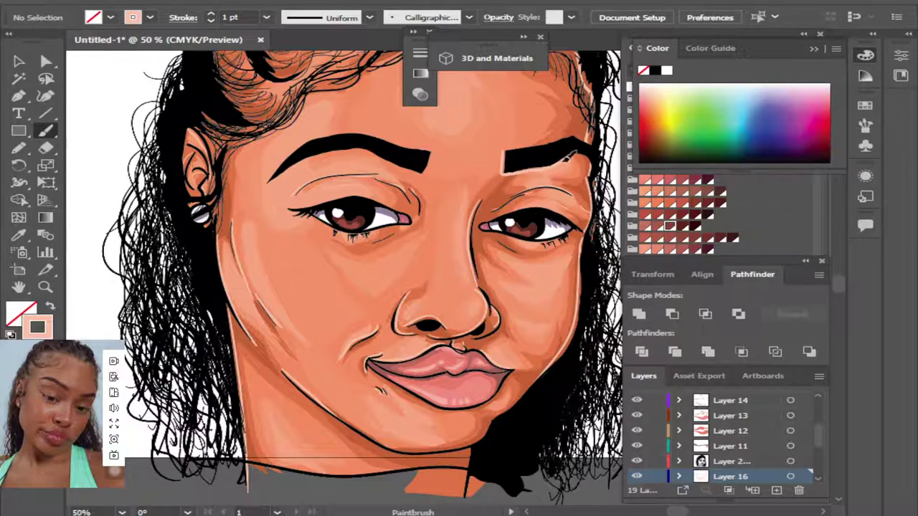
{"action": "left_click_drag", "start_coordinate": [582, 147], "coordinate": [511, 147]}
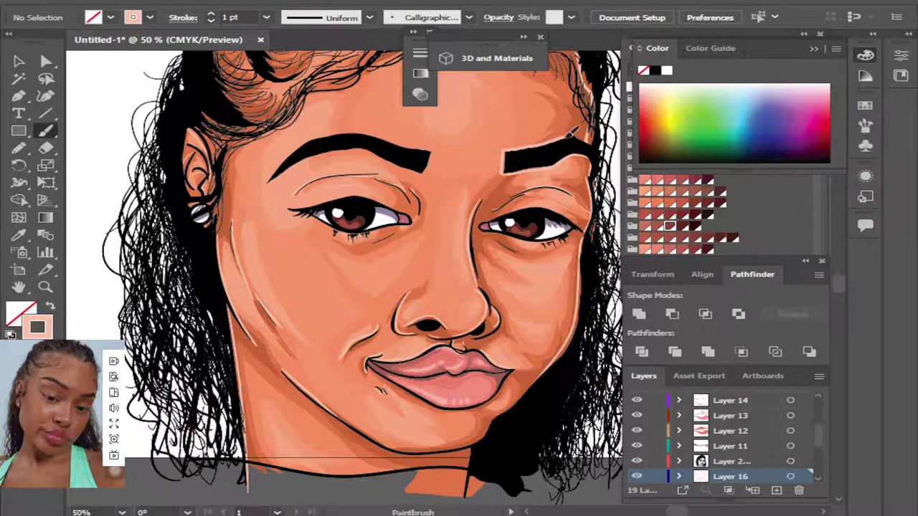
{"action": "left_click_drag", "start_coordinate": [587, 132], "coordinate": [594, 139]}
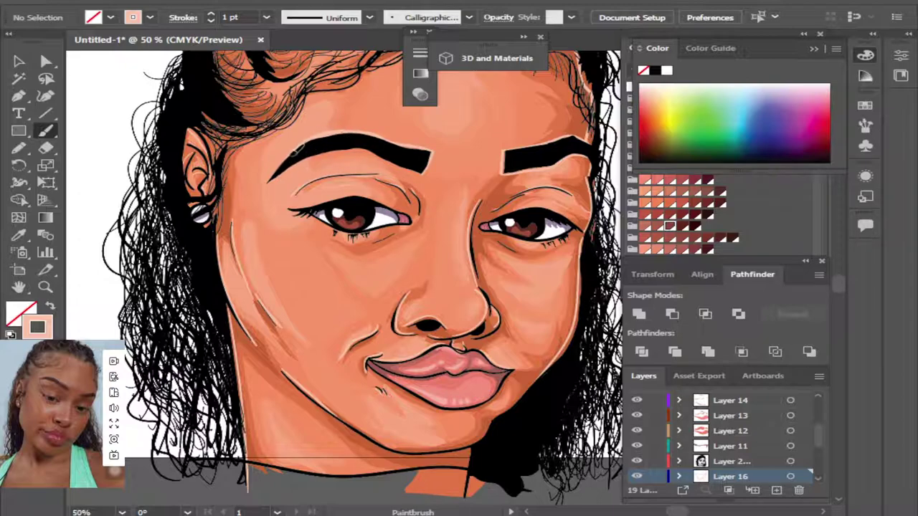
{"action": "left_click_drag", "start_coordinate": [296, 148], "coordinate": [272, 173]}
{"action": "left_click_drag", "start_coordinate": [305, 141], "coordinate": [270, 182]}
{"action": "left_click_drag", "start_coordinate": [313, 151], "coordinate": [431, 164]}
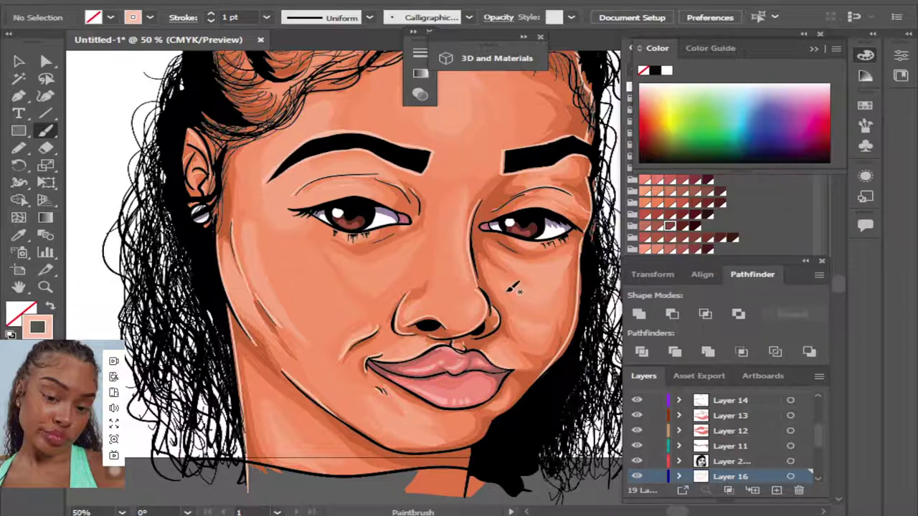
{"action": "key", "text": "ctrl+minus"}
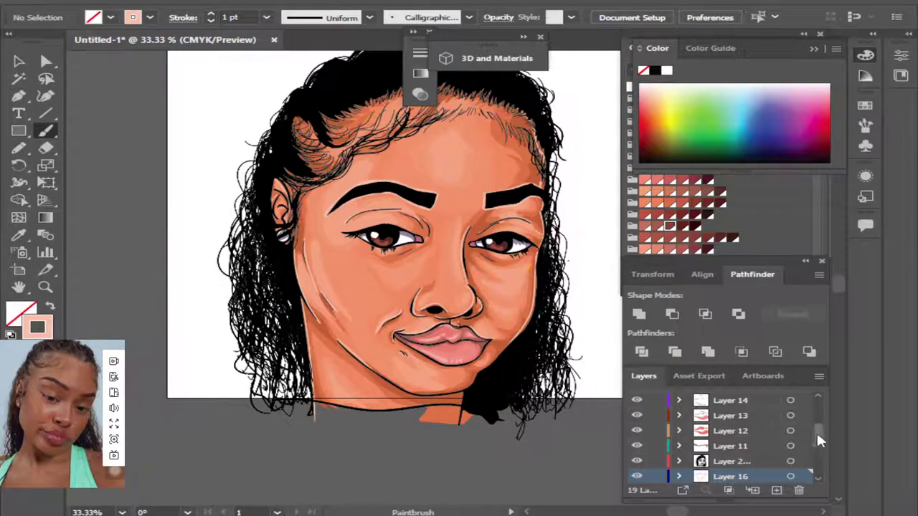
Add a new layer and zoom out to show the whole artboard.
{"action": "left_click_drag", "start_coordinate": [818, 434], "coordinate": [821, 459]}
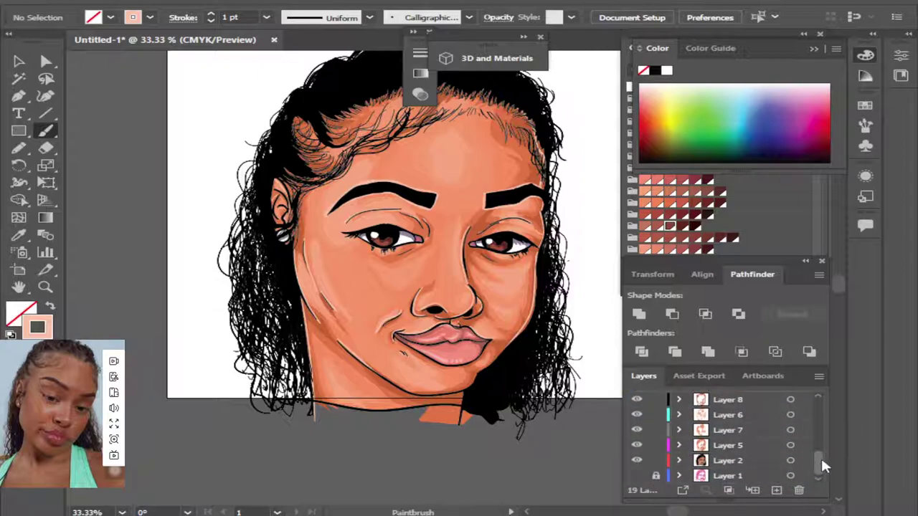
{"action": "left_click", "coordinate": [776, 490]}
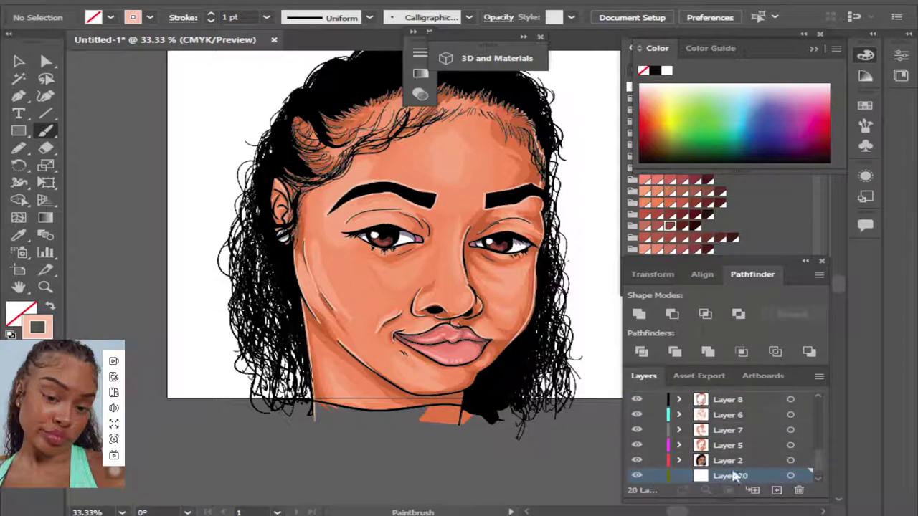
{"action": "left_click_drag", "start_coordinate": [658, 462], "coordinate": [690, 393]}
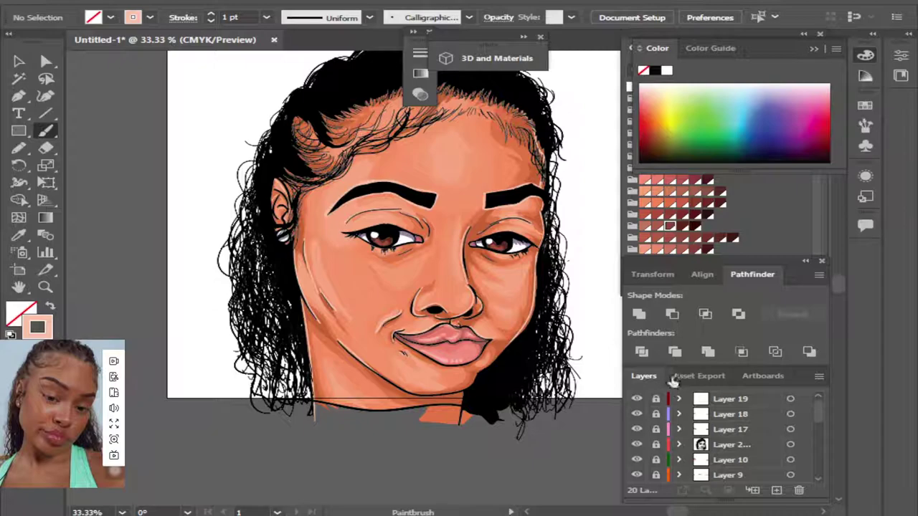
{"action": "key", "text": "ctrl+minus"}
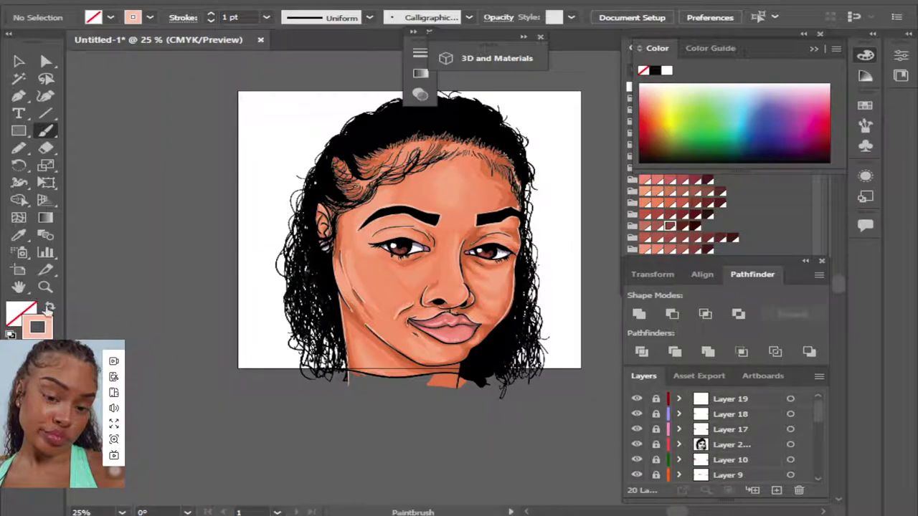
Draw a pink rectangle over the entire artboard, then deselect and zoom back in.
{"action": "left_click", "coordinate": [49, 307]}
{"action": "left_click", "coordinate": [663, 113]}
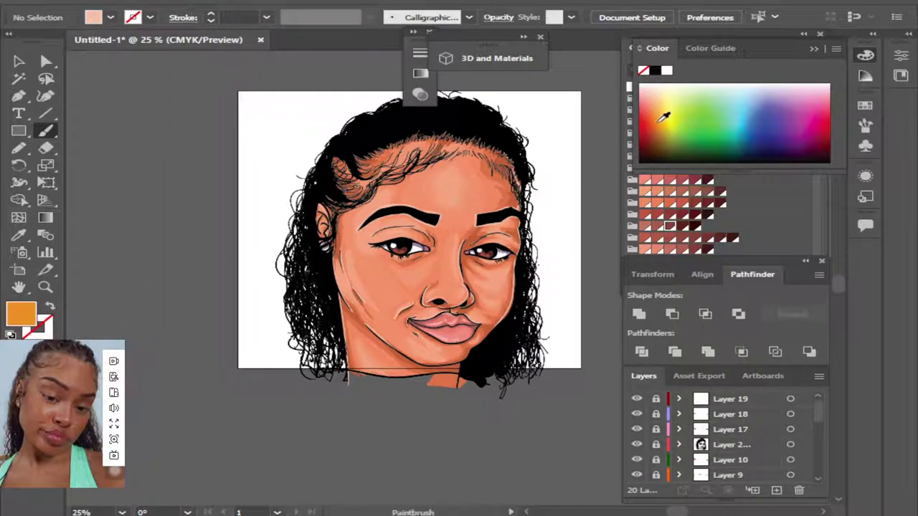
{"action": "left_click_drag", "start_coordinate": [666, 123], "coordinate": [804, 90]}
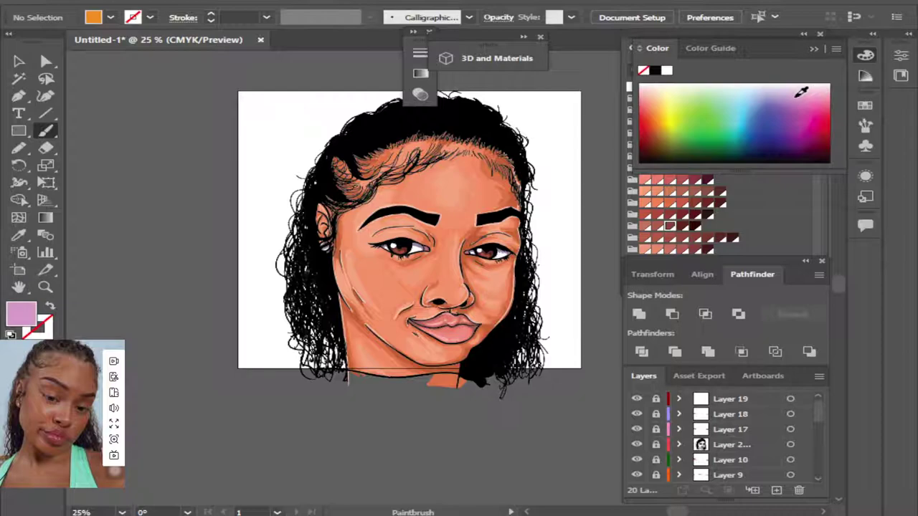
{"action": "left_click", "coordinate": [18, 131]}
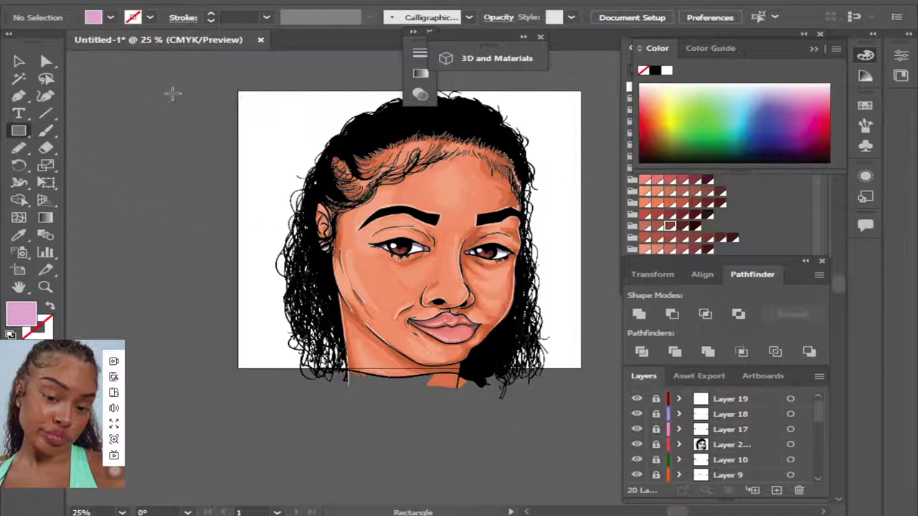
{"action": "left_click_drag", "start_coordinate": [221, 73], "coordinate": [604, 406]}
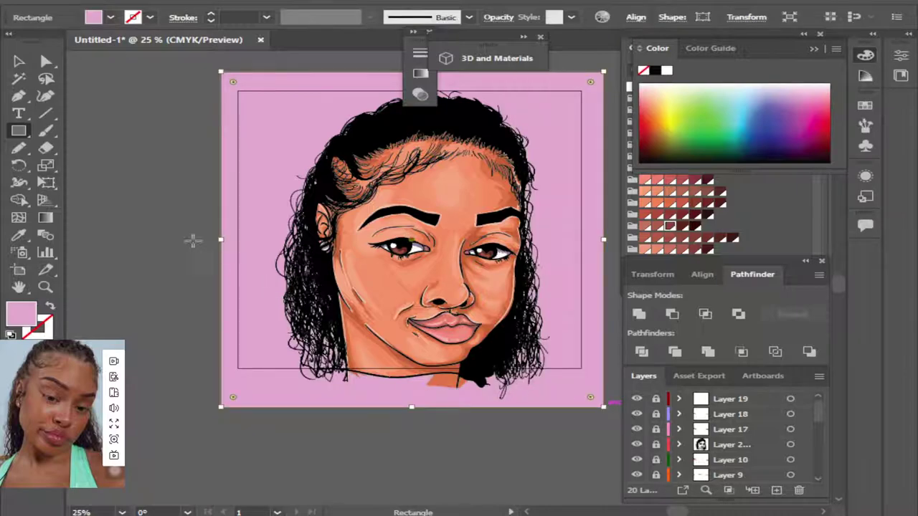
{"action": "left_click", "coordinate": [20, 64]}
{"action": "left_click", "coordinate": [250, 423]}
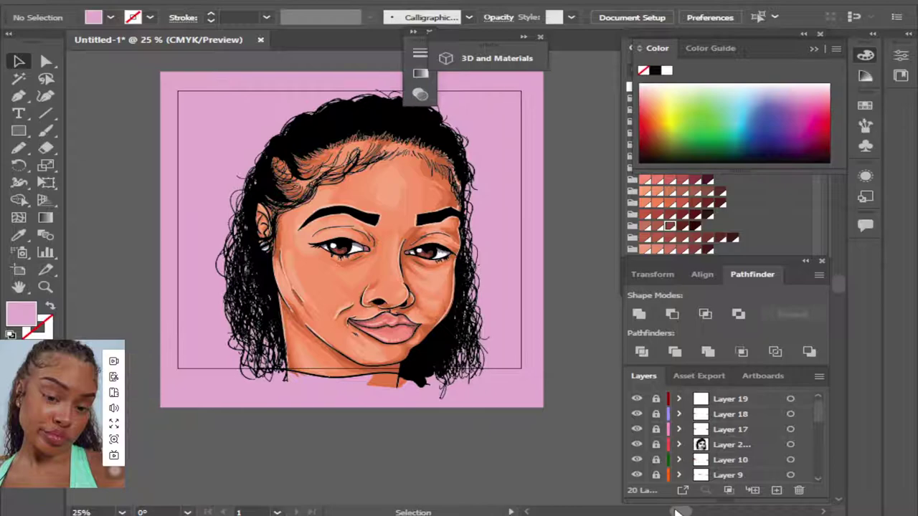
{"action": "key", "text": "ctrl+plus"}
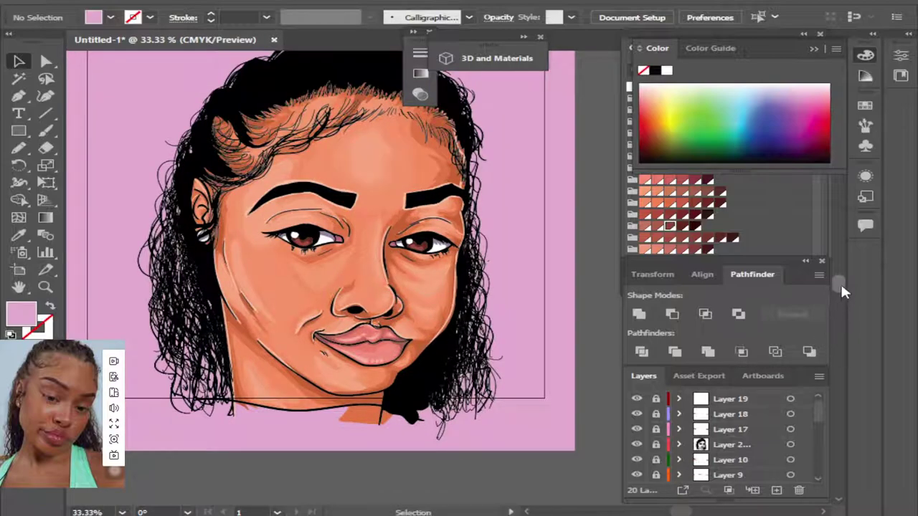
{"action": "left_click_drag", "start_coordinate": [840, 281], "coordinate": [841, 277]}
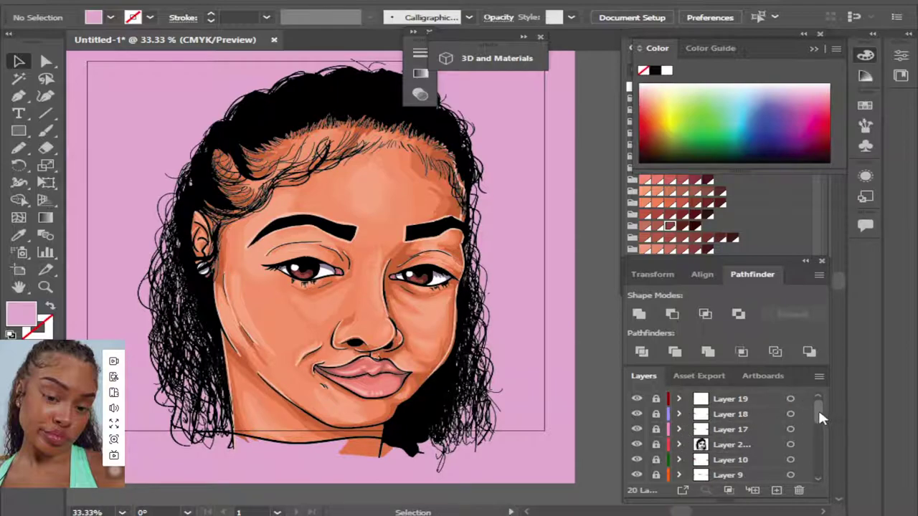
Add Layer 21 above Layer 19 and make the stroke the active colour.
{"action": "mouse_move", "coordinate": [821, 418]}
{"action": "left_mouse_down"}
{"action": "mouse_move", "coordinate": [815, 448]}
{"action": "mouse_move", "coordinate": [819, 417]}
{"action": "left_mouse_up"}
{"action": "left_click", "coordinate": [807, 460]}
{"action": "left_click", "coordinate": [779, 398]}
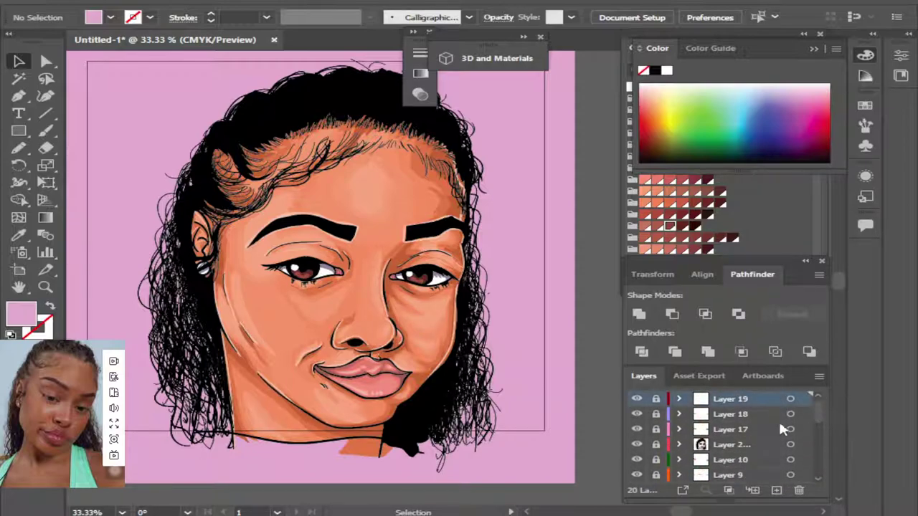
{"action": "left_click", "coordinate": [776, 490]}
{"action": "left_click", "coordinate": [46, 307]}
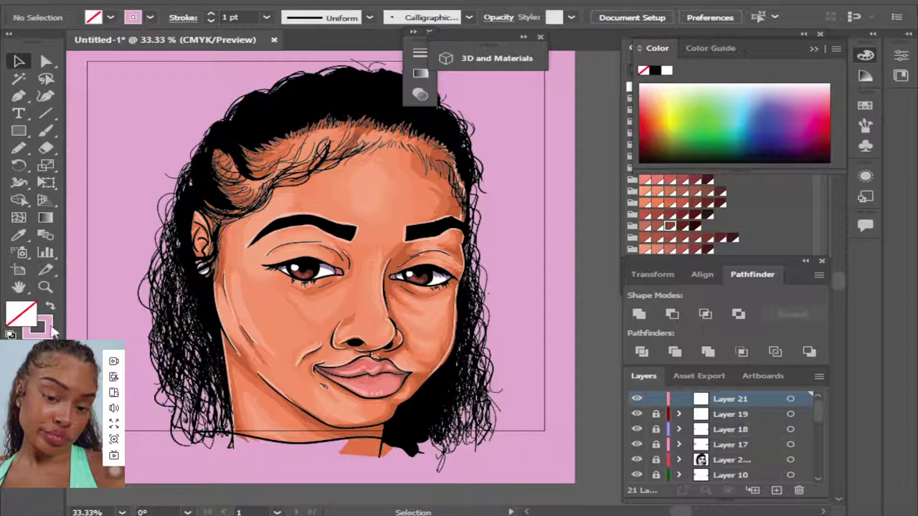
{"action": "left_click", "coordinate": [43, 330]}
Load the Fades gradient library and apply the black-to-white fade to the stroke.
{"action": "left_click", "coordinate": [774, 226]}
{"action": "left_click", "coordinate": [635, 282]}
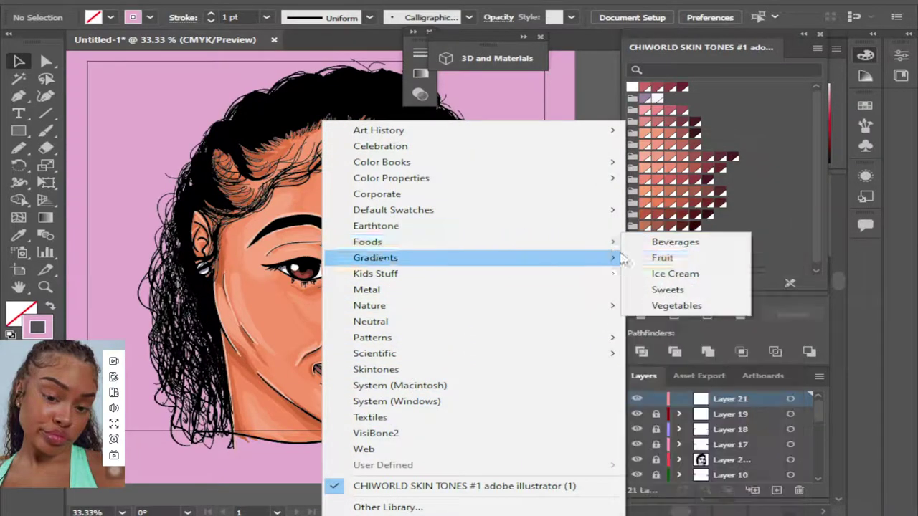
{"action": "mouse_move", "coordinate": [471, 258]}
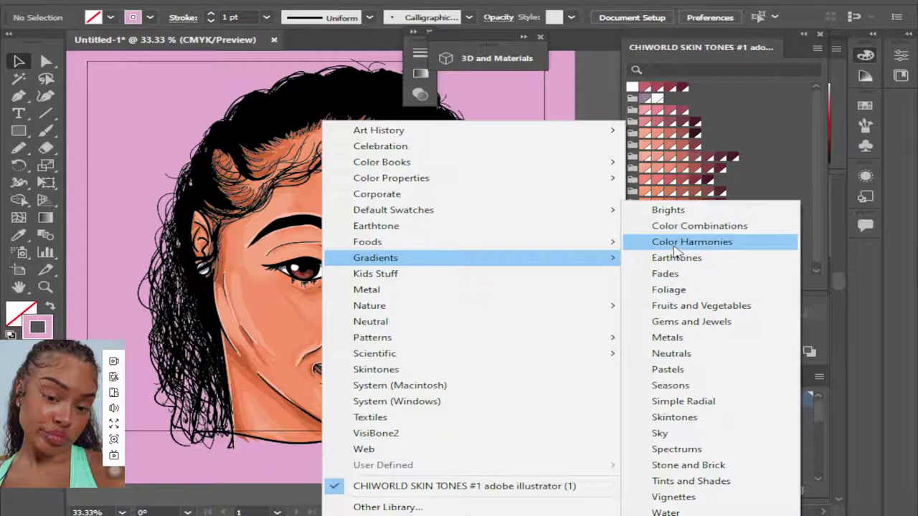
{"action": "left_click", "coordinate": [677, 243]}
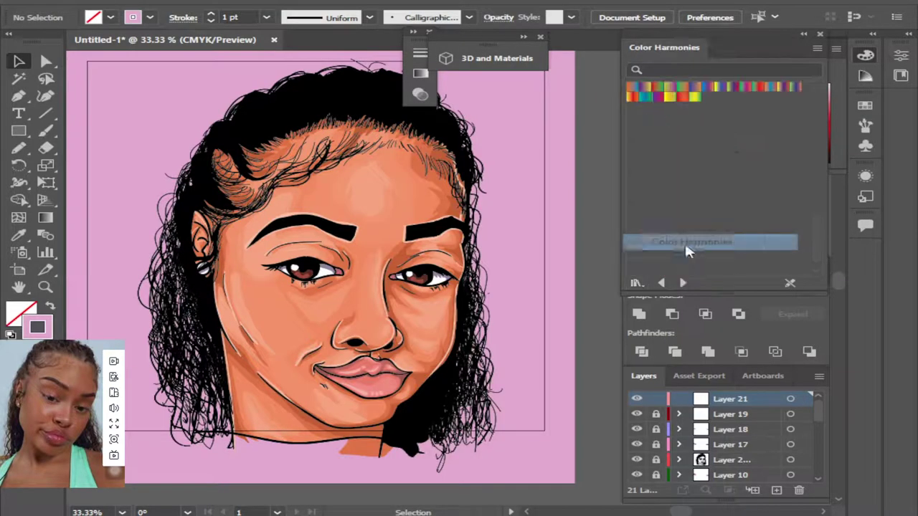
{"action": "left_click", "coordinate": [685, 284]}
{"action": "left_click", "coordinate": [685, 285]}
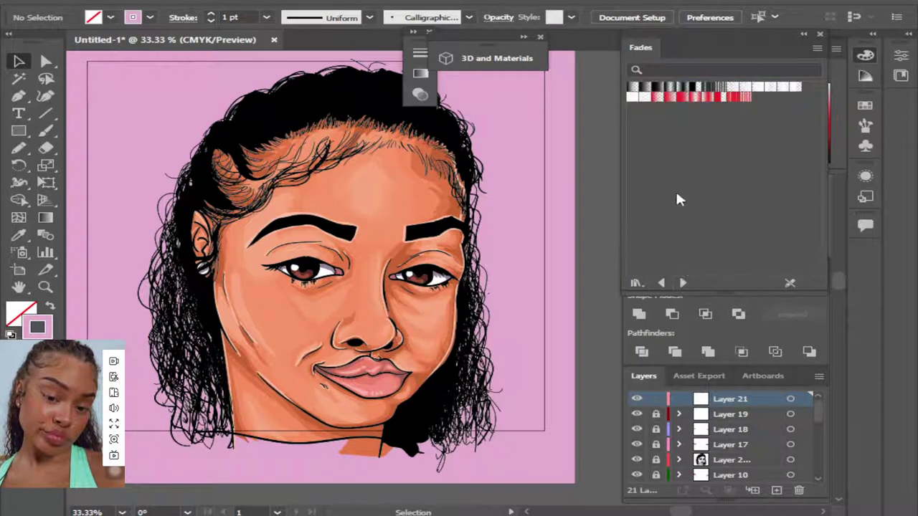
{"action": "left_click", "coordinate": [646, 89]}
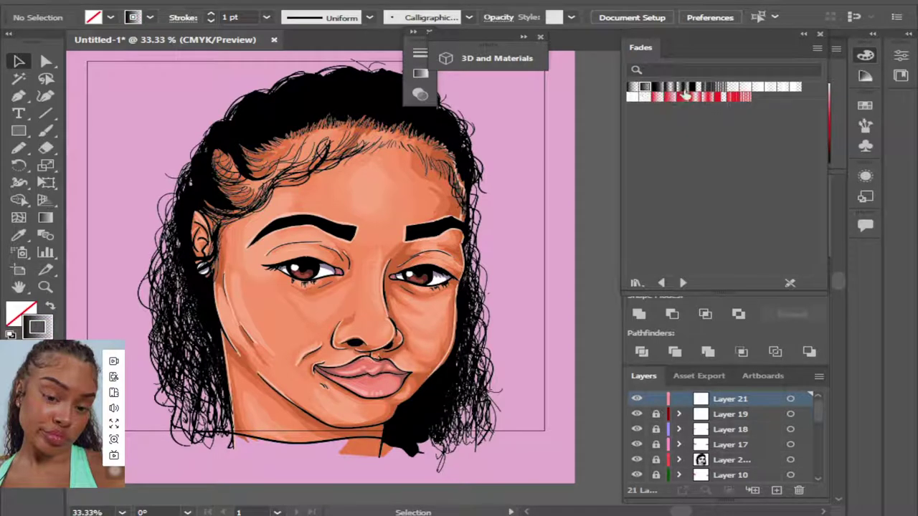
{"action": "left_click", "coordinate": [772, 88]}
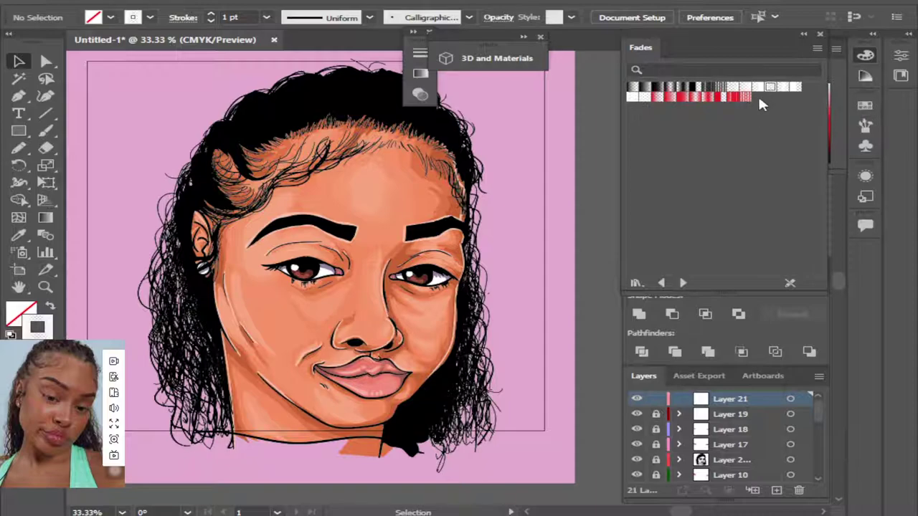
{"action": "left_click", "coordinate": [420, 74]}
{"action": "left_click", "coordinate": [724, 159]}
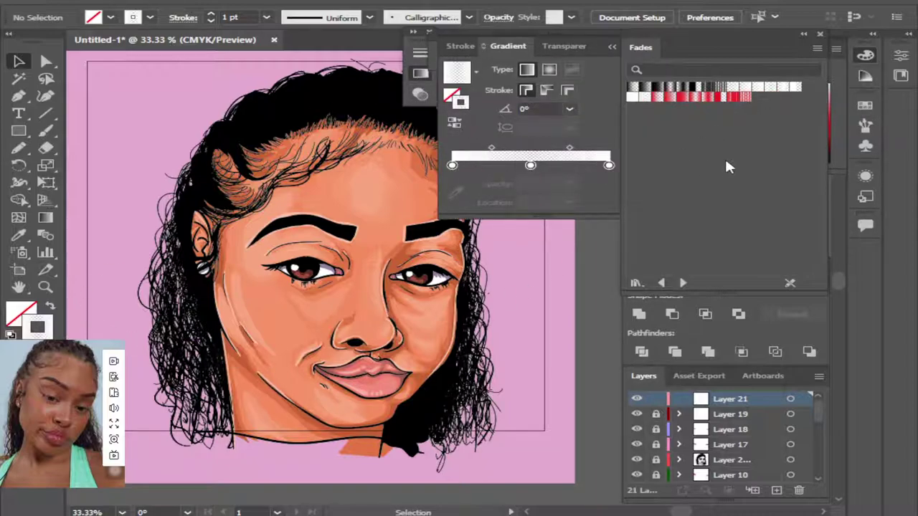
{"action": "left_click", "coordinate": [646, 88]}
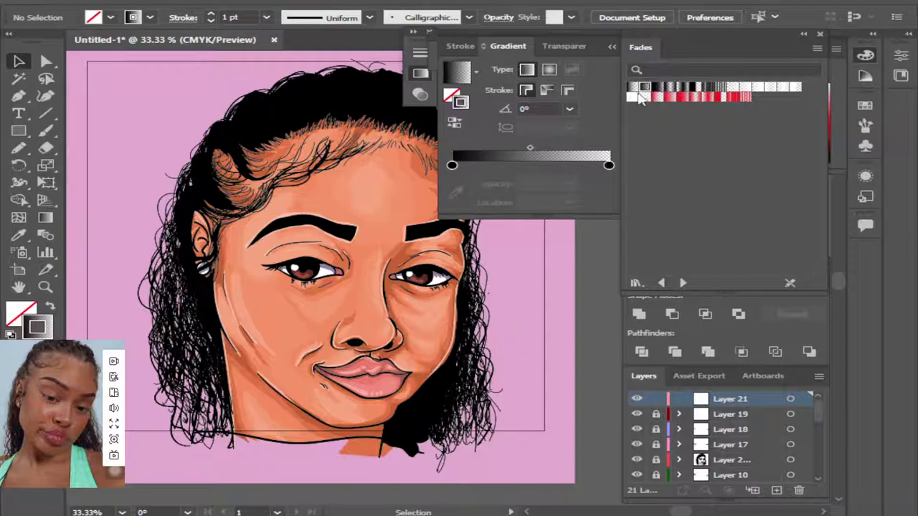
Set the stroke weight to 0.25 pt and zoom in on the right eyebrow.
{"action": "left_click", "coordinate": [608, 47]}
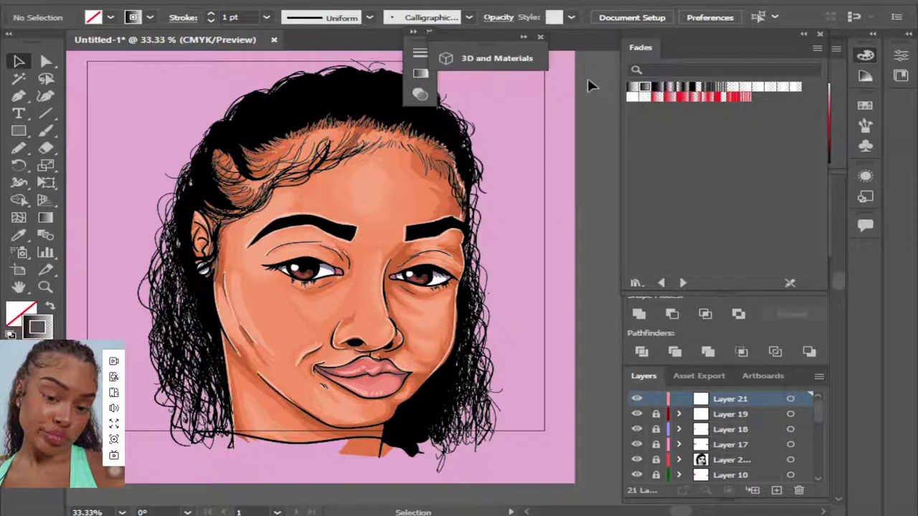
{"action": "left_click", "coordinate": [468, 17]}
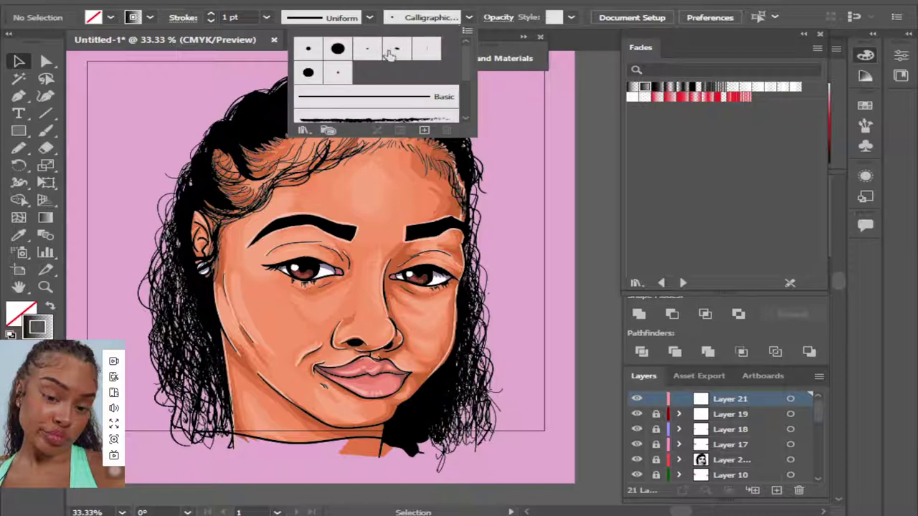
{"action": "left_click", "coordinate": [266, 18]}
{"action": "left_click", "coordinate": [266, 17]}
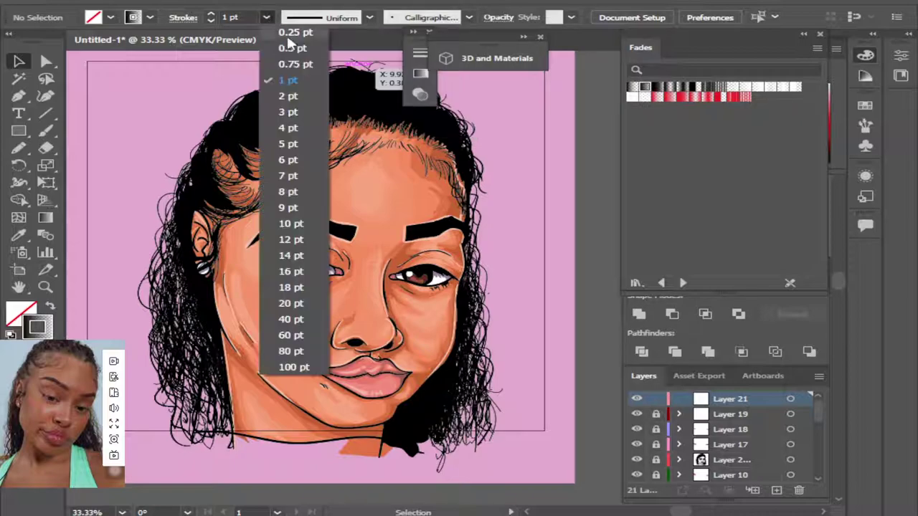
{"action": "left_click", "coordinate": [300, 28]}
{"action": "key", "text": "ctrl+plus"}
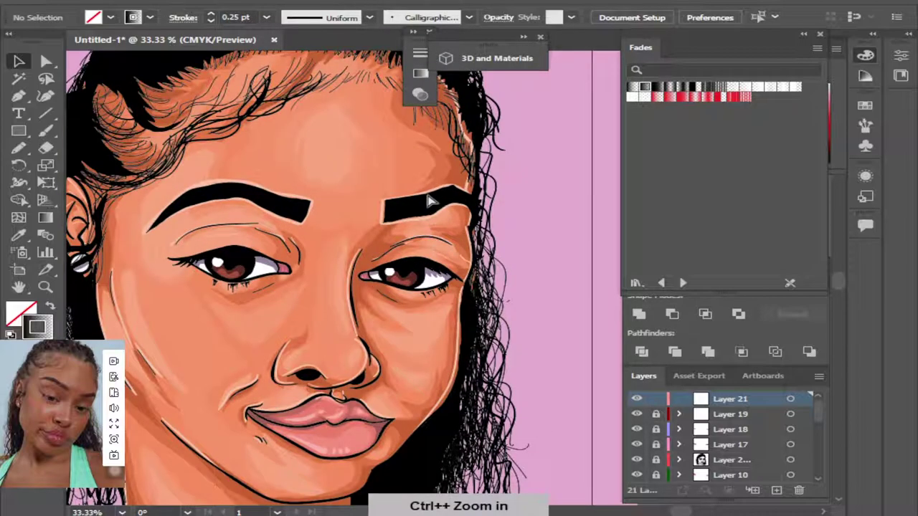
{"action": "key", "text": "ctrl+plus"}
{"action": "key", "text": "b"}
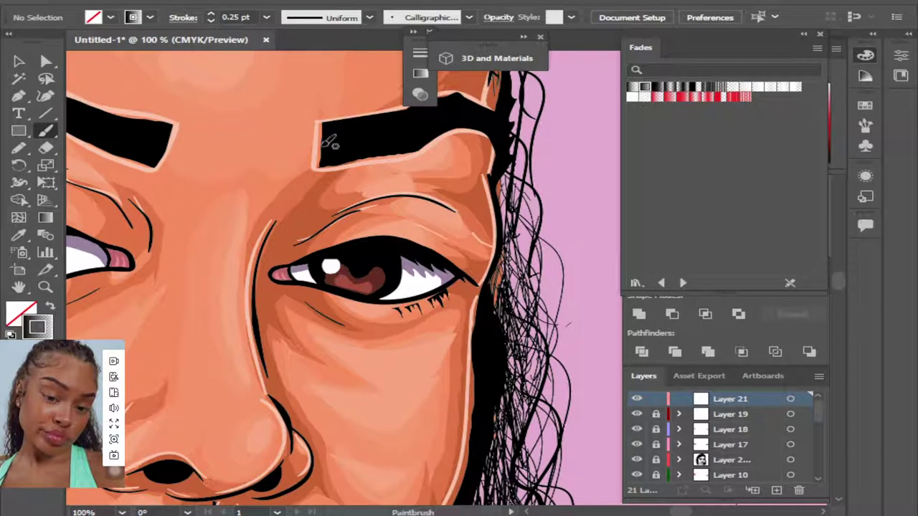
Paint fine gradient hair strokes across the right eyebrow's outer end toward the hairline.
{"action": "mouse_move", "coordinate": [327, 136]}
{"action": "left_mouse_down"}
{"action": "mouse_move", "coordinate": [328, 159]}
{"action": "mouse_move", "coordinate": [359, 116]}
{"action": "mouse_move", "coordinate": [358, 144]}
{"action": "left_mouse_up"}
{"action": "left_click_drag", "start_coordinate": [400, 117], "coordinate": [372, 146]}
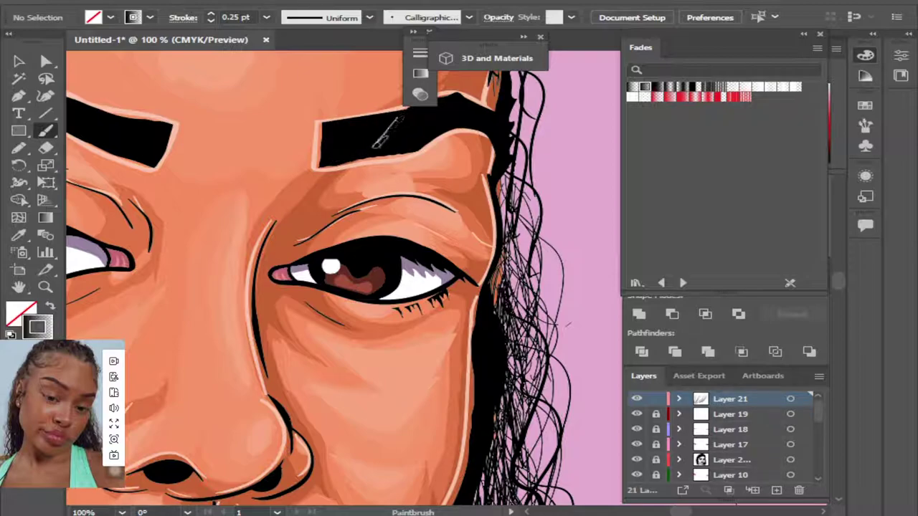
{"action": "left_click_drag", "start_coordinate": [421, 112], "coordinate": [413, 144]}
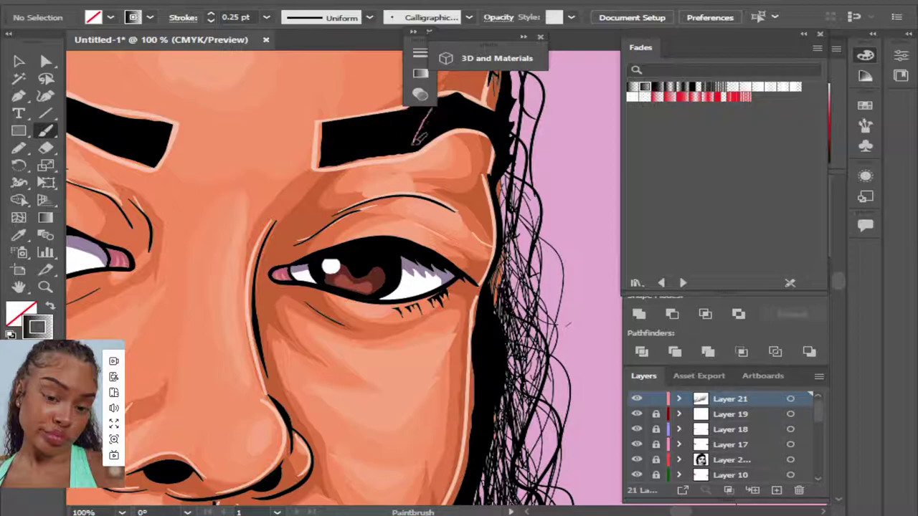
{"action": "left_click_drag", "start_coordinate": [466, 97], "coordinate": [437, 132]}
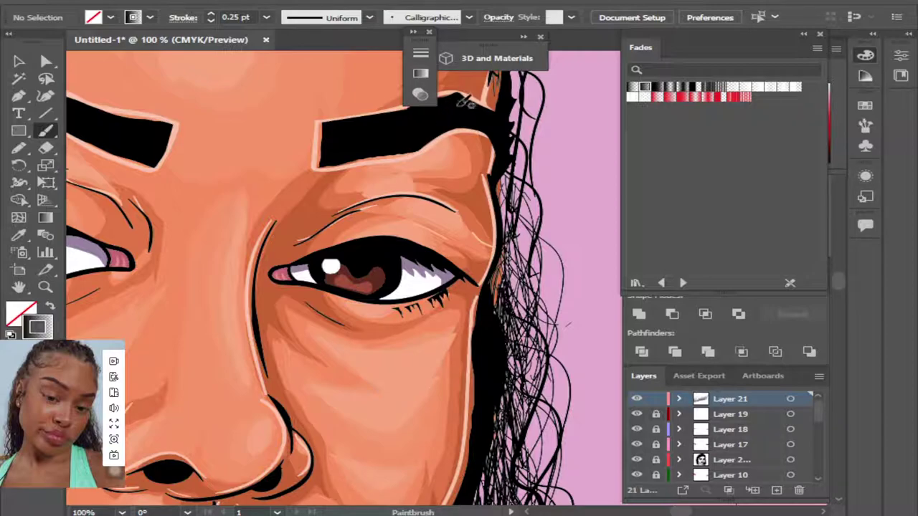
{"action": "mouse_move", "coordinate": [465, 102]}
{"action": "left_mouse_down"}
{"action": "mouse_move", "coordinate": [468, 126]}
{"action": "mouse_move", "coordinate": [494, 123]}
{"action": "left_mouse_up"}
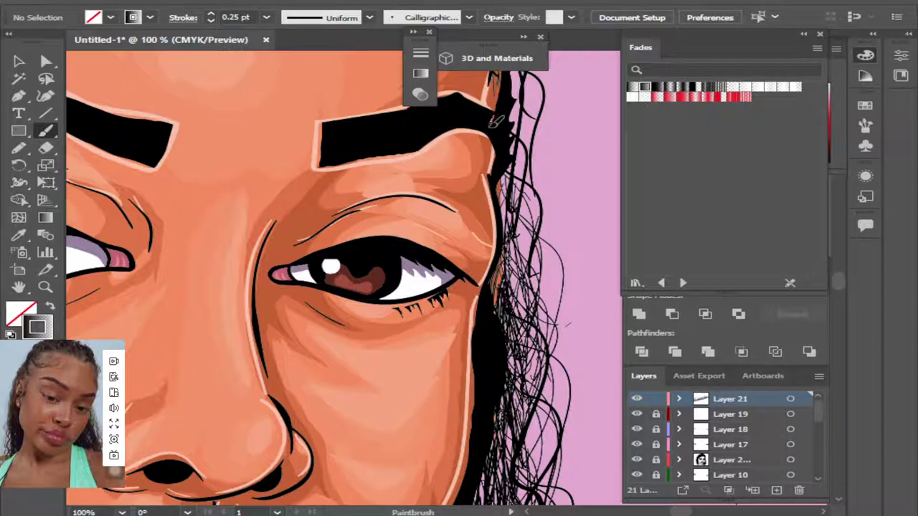
Select the Layer 21 eyebrow strokes and adjust their gradient fade.
{"action": "left_click", "coordinate": [789, 399]}
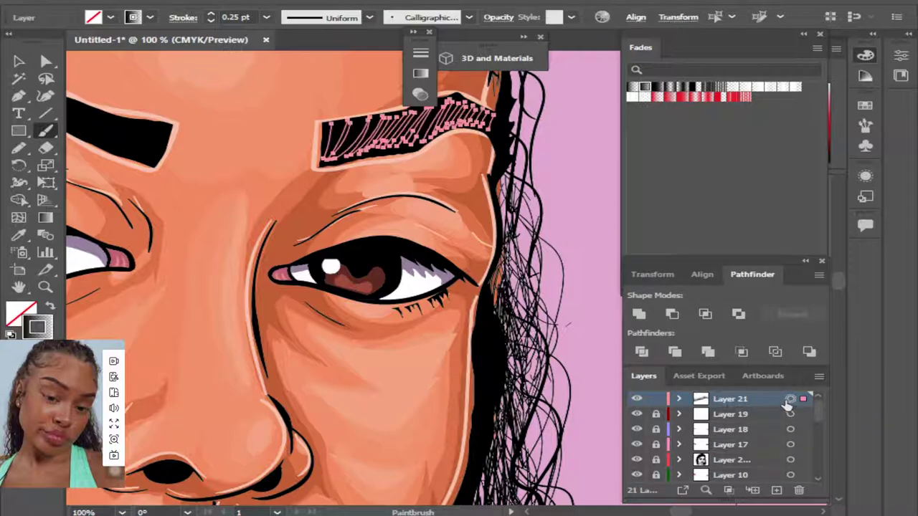
{"action": "left_click", "coordinate": [421, 75]}
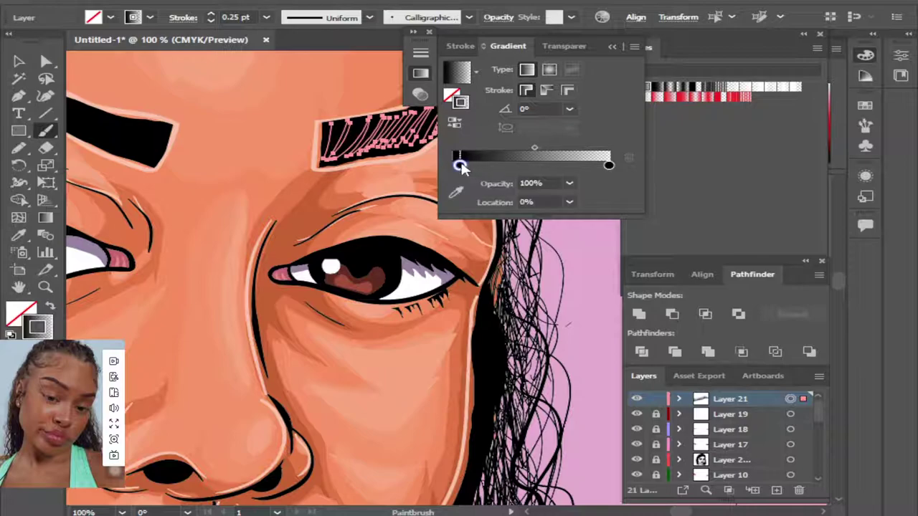
{"action": "mouse_move", "coordinate": [451, 165]}
{"action": "left_mouse_down"}
{"action": "mouse_move", "coordinate": [561, 165]}
{"action": "mouse_move", "coordinate": [452, 166]}
{"action": "left_mouse_up"}
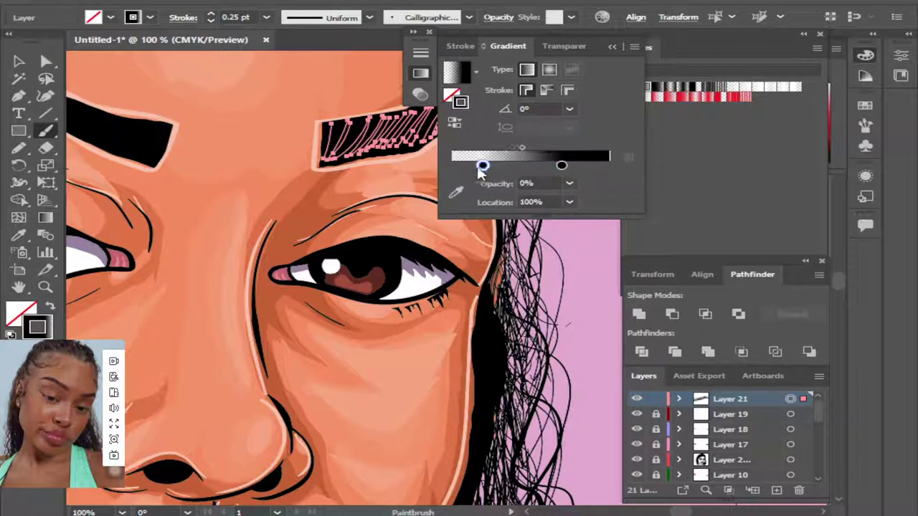
Try sliding the dark gradient stop to the far end, undo it, and close the Gradient panel.
{"action": "left_click_drag", "start_coordinate": [561, 165], "coordinate": [618, 164]}
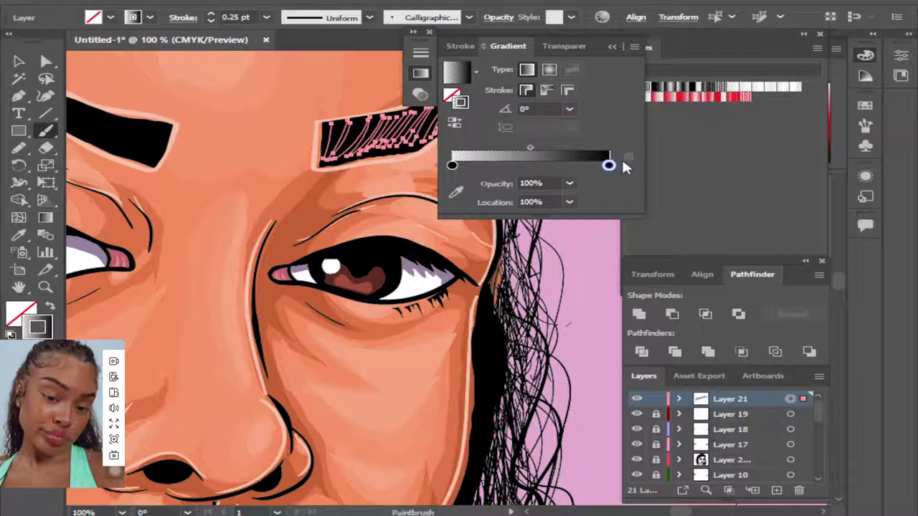
{"action": "key", "text": "ctrl+shift+a"}
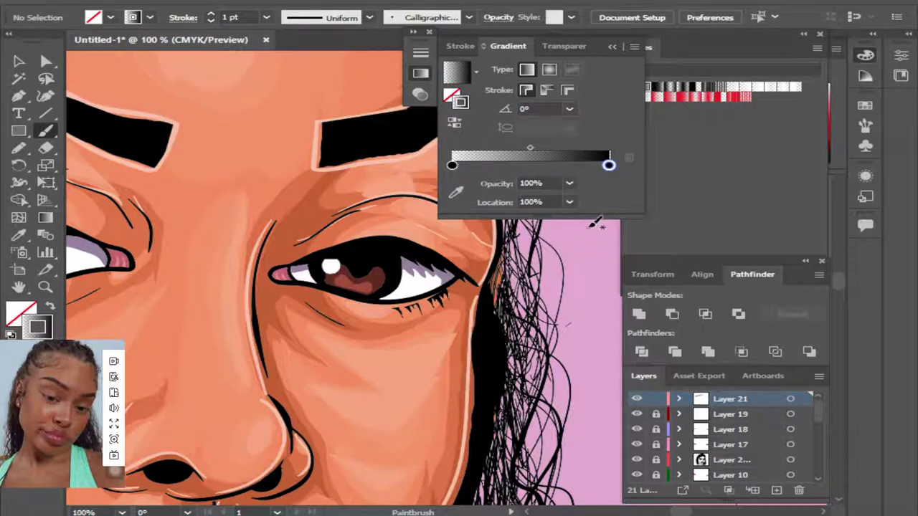
{"action": "key", "text": "ctrl+z"}
{"action": "key", "text": "ctrl+z"}
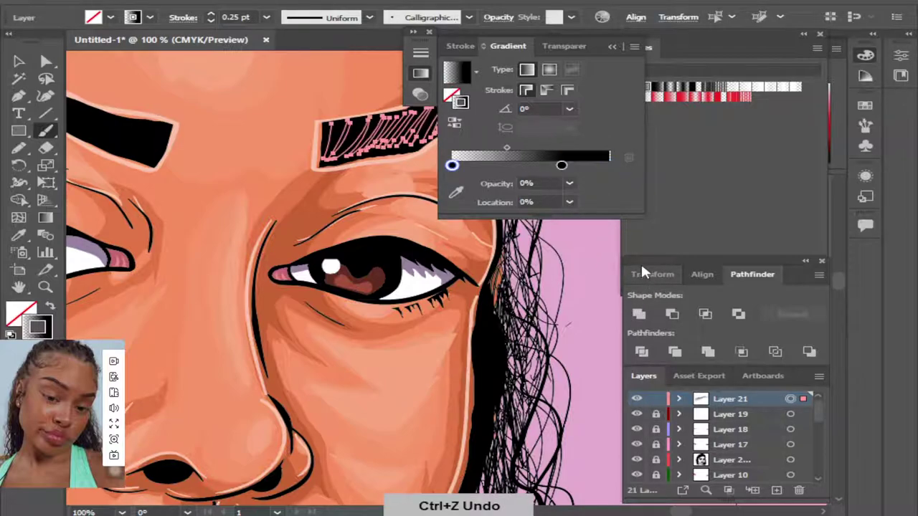
{"action": "key", "text": "ctrl+z"}
{"action": "key", "text": "ctrl+z"}
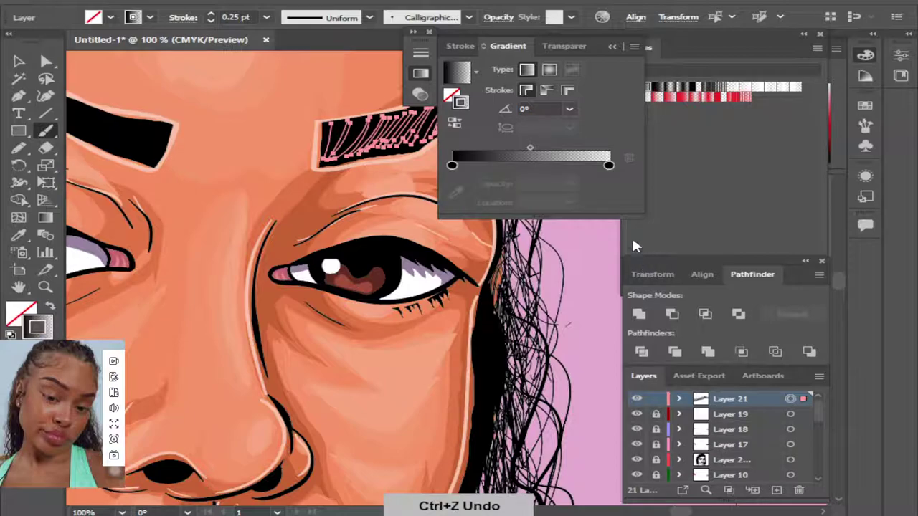
{"action": "left_click", "coordinate": [611, 46]}
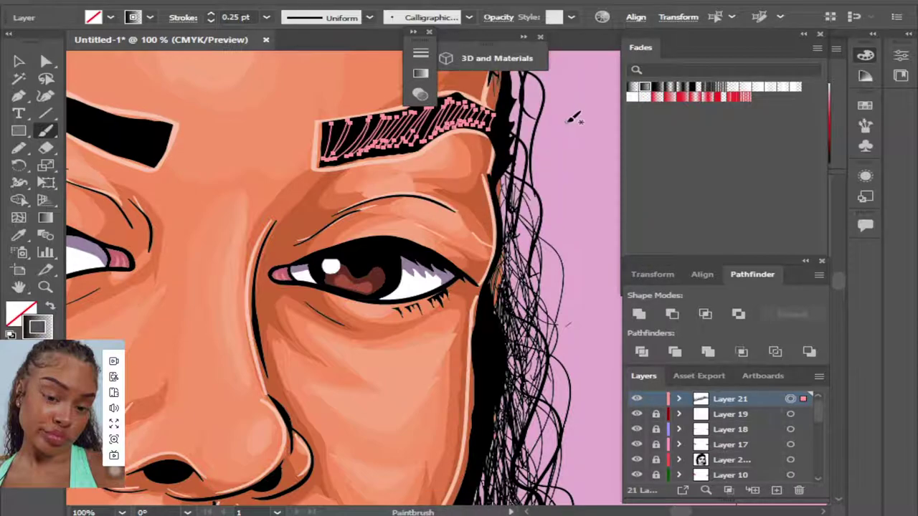
Deselect everything and try test brush strokes on the forehead and right eyebrow, undoing the forehead one.
{"action": "key", "text": "ctrl+minus"}
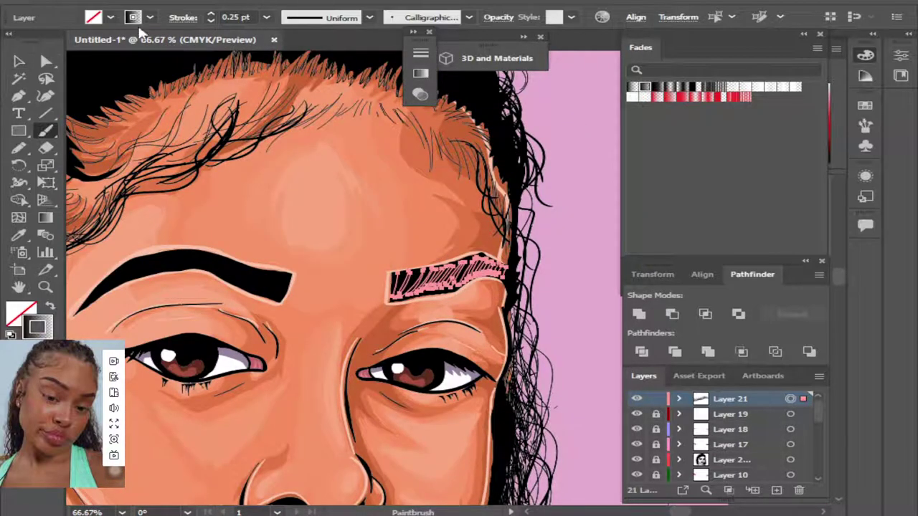
{"action": "left_click", "coordinate": [274, 4]}
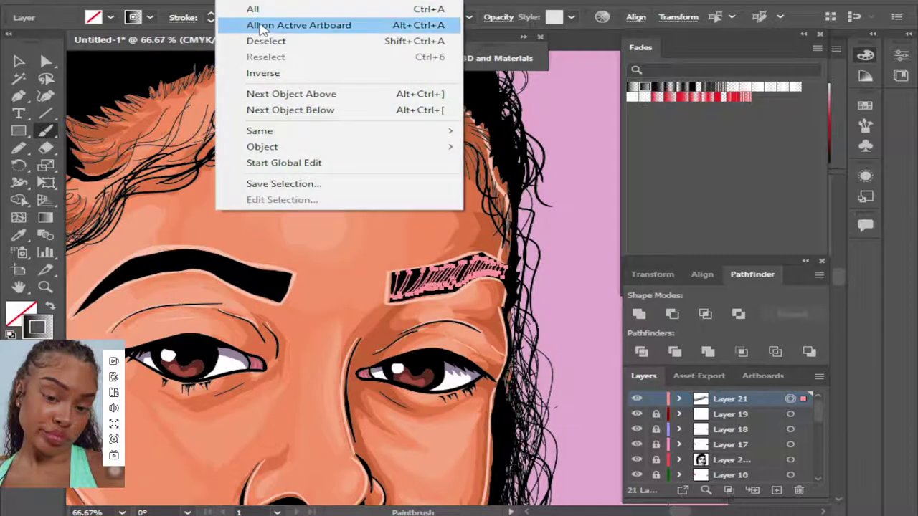
{"action": "left_click", "coordinate": [262, 42]}
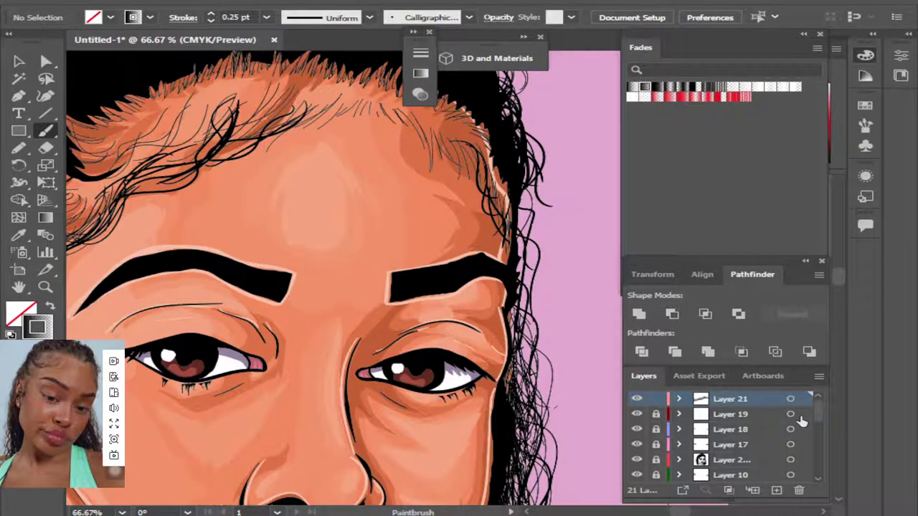
{"action": "left_click_drag", "start_coordinate": [316, 222], "coordinate": [334, 270]}
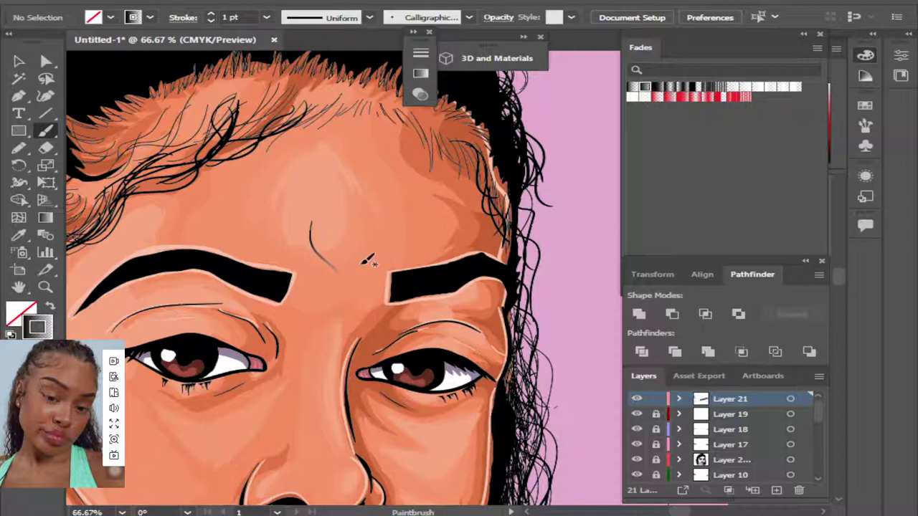
{"action": "key", "text": "ctrl+z"}
{"action": "left_click_drag", "start_coordinate": [425, 286], "coordinate": [463, 266]}
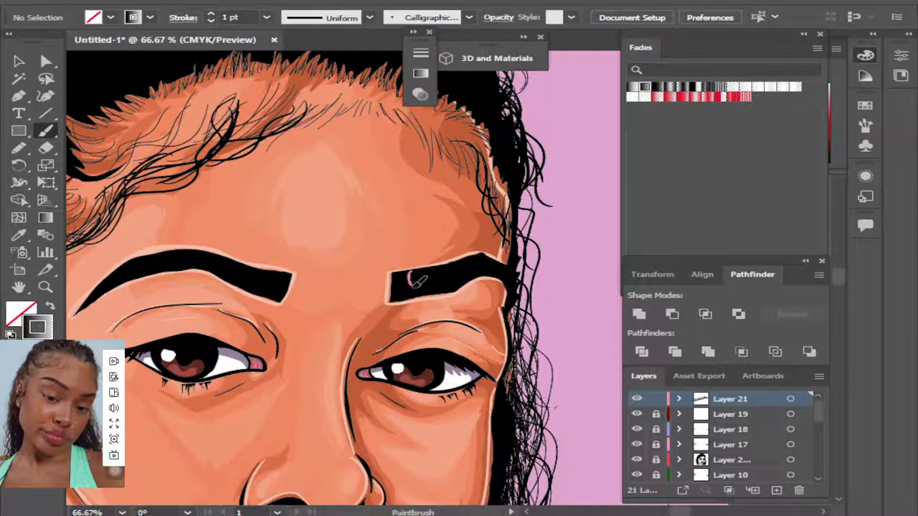
Try another outer eyebrow stroke up close, then undo stray marks and zoom back out.
{"action": "key", "text": "ctrl+plus"}
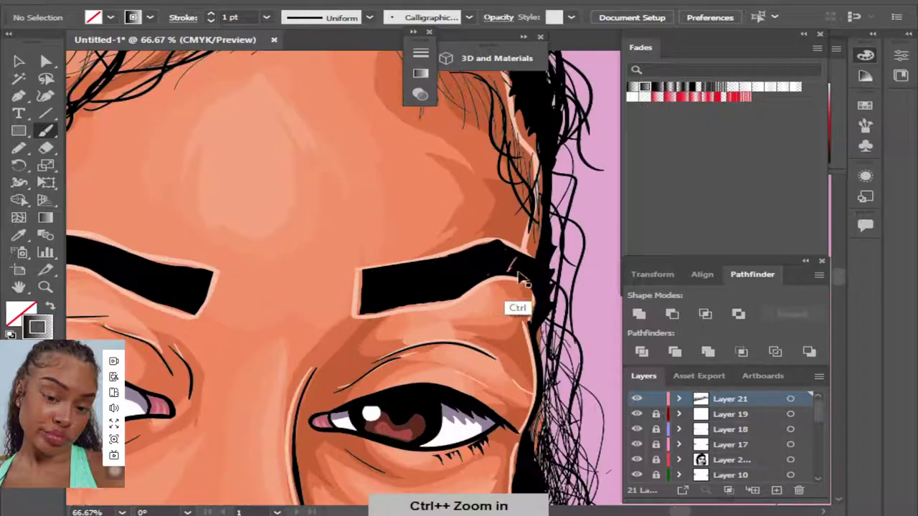
{"action": "key", "text": "ctrl+plus"}
{"action": "key", "text": "ctrl+plus"}
{"action": "key", "text": "ctrl+plus"}
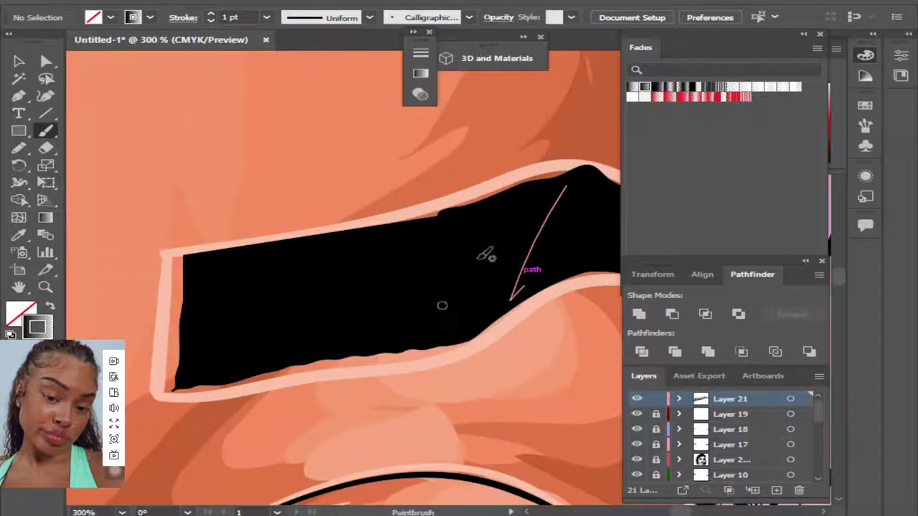
{"action": "left_click_drag", "start_coordinate": [495, 215], "coordinate": [480, 287]}
{"action": "key", "text": "ctrl+z"}
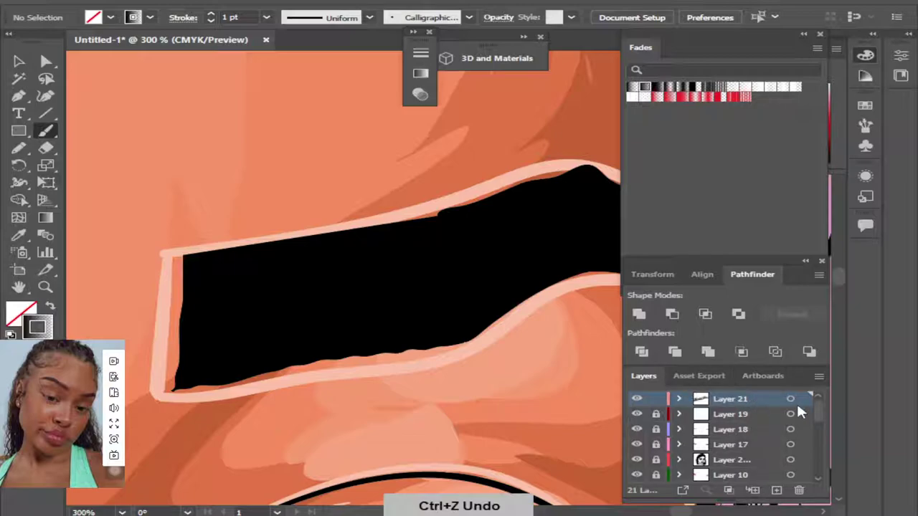
{"action": "key", "text": "ctrl+minus"}
{"action": "key", "text": "ctrl+minus"}
{"action": "key", "text": "ctrl+minus"}
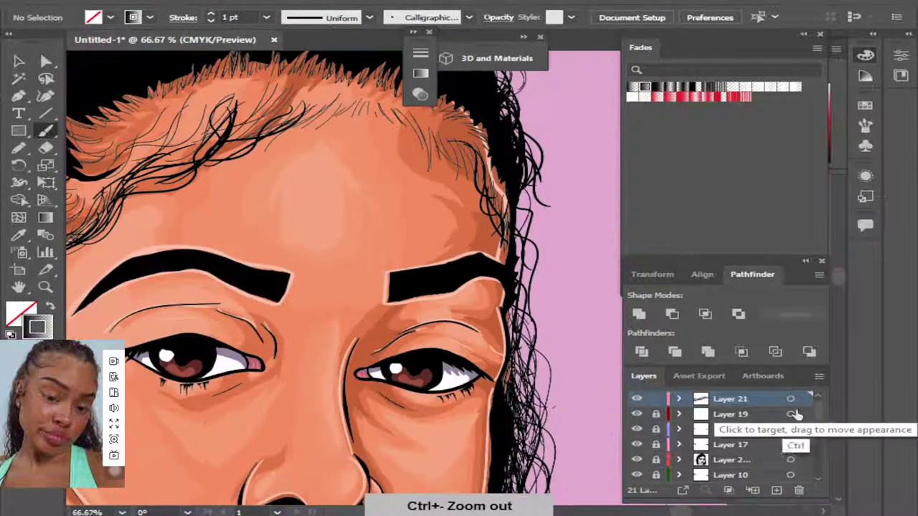
{"action": "key", "text": "ctrl+minus"}
{"action": "left_click_drag", "start_coordinate": [817, 410], "coordinate": [815, 395]}
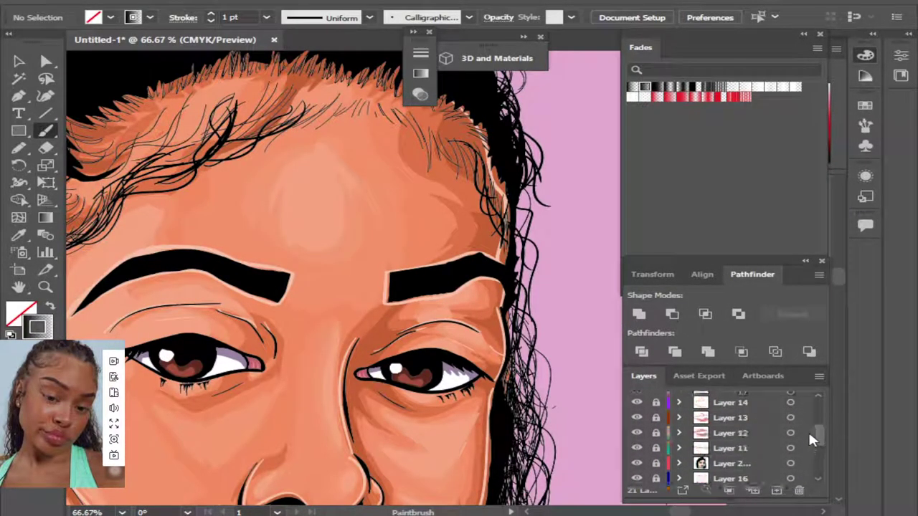
{"action": "key", "text": "ctrl+minus"}
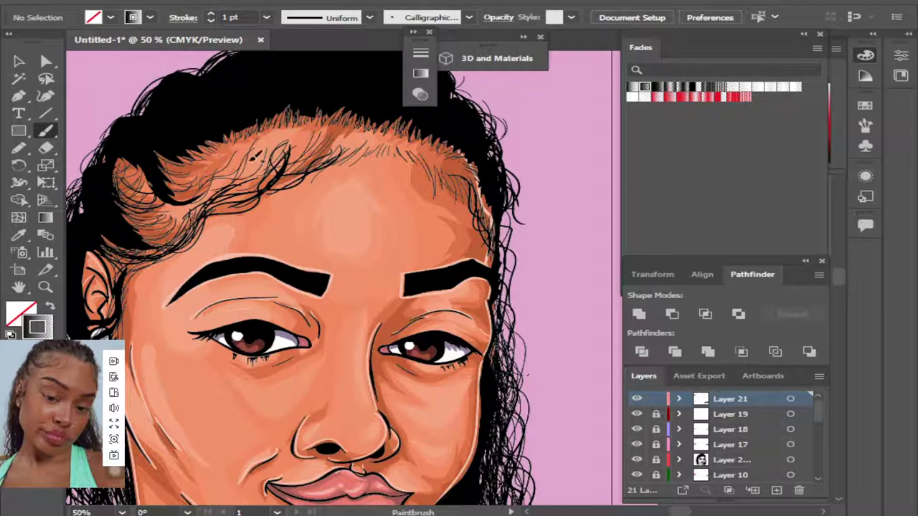
{"action": "key", "text": "ctrl+z"}
Select the right eyebrow strokes and try the gradient end stop at 50%, then 100% opacity.
{"action": "left_click", "coordinate": [790, 399]}
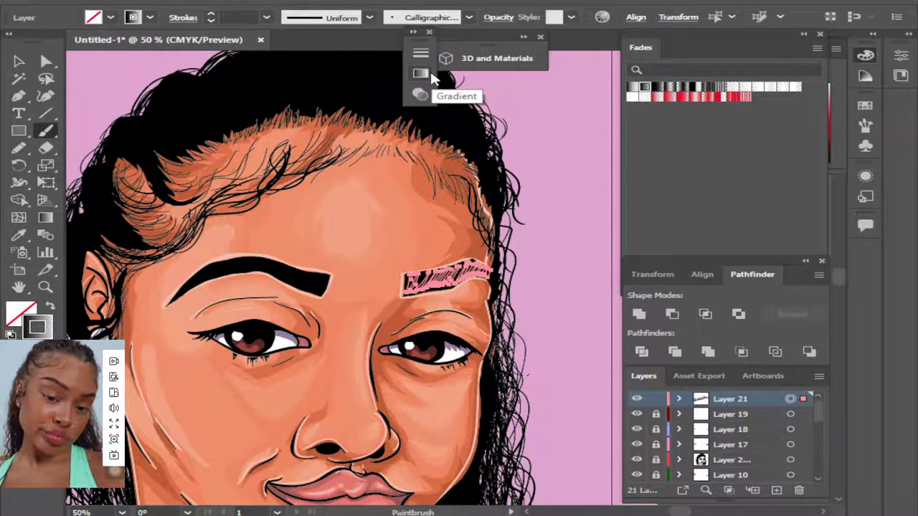
{"action": "key", "text": "ctrl+plus"}
{"action": "key", "text": "ctrl+plus"}
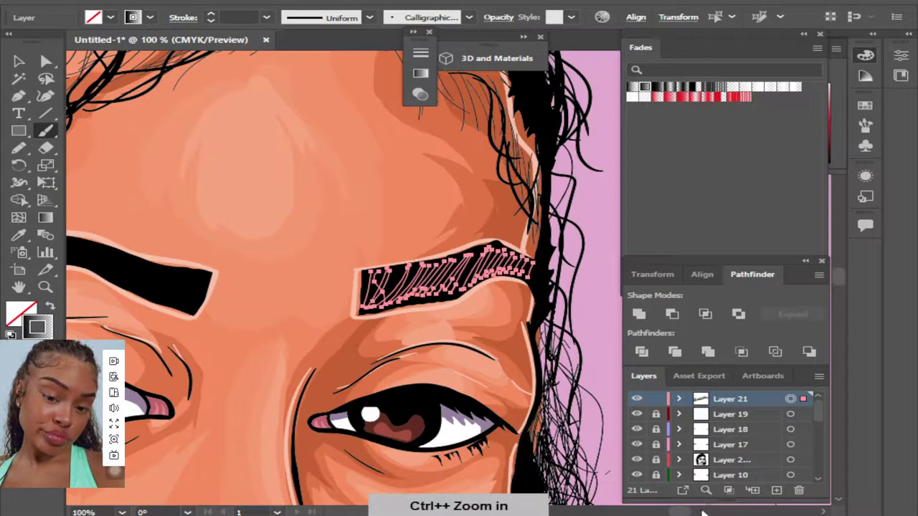
{"action": "left_click_drag", "start_coordinate": [667, 511], "coordinate": [686, 512]}
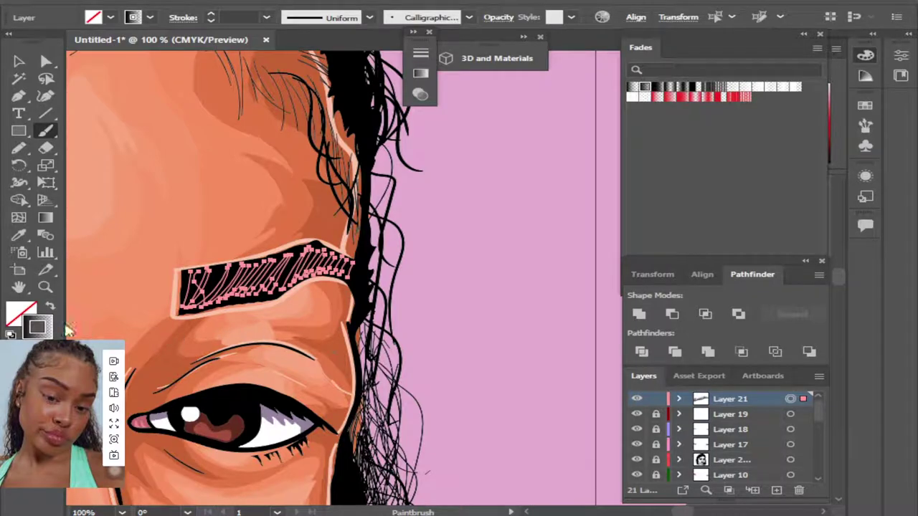
{"action": "left_click", "coordinate": [420, 80]}
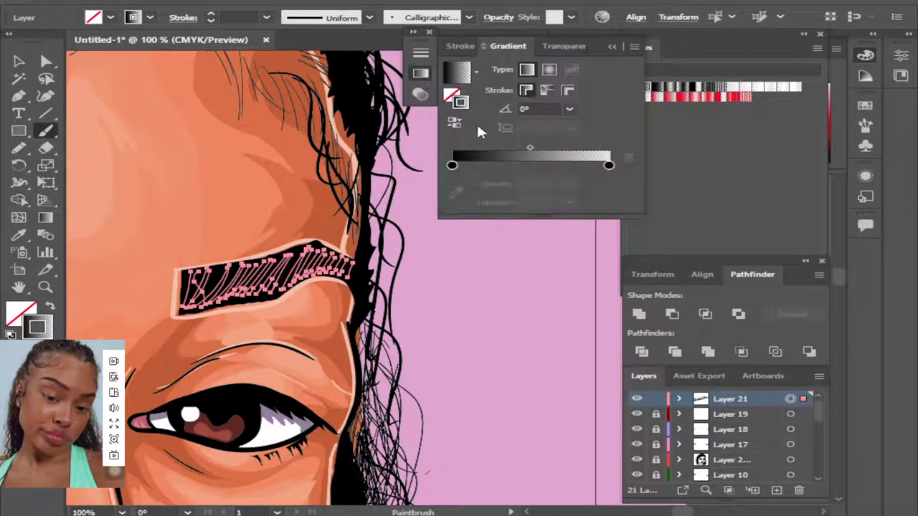
{"action": "left_click", "coordinate": [608, 165]}
{"action": "left_click", "coordinate": [568, 184]}
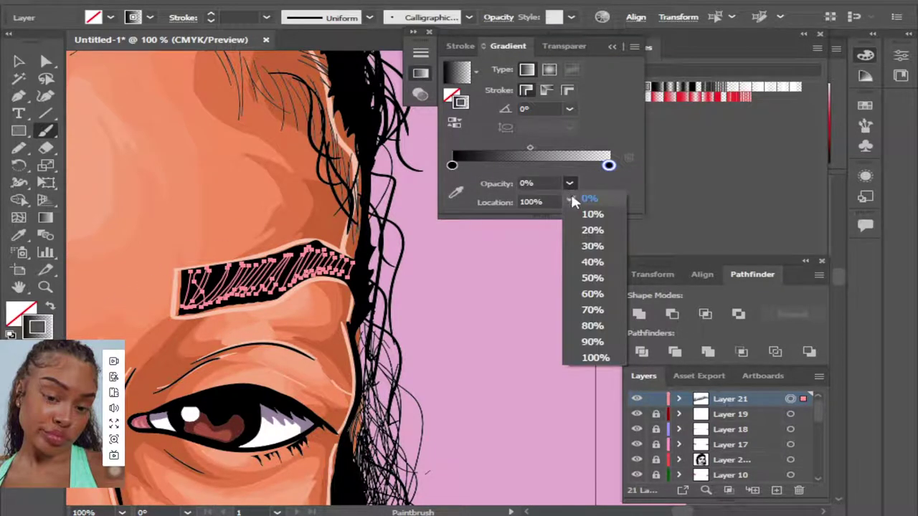
{"action": "left_click", "coordinate": [595, 275]}
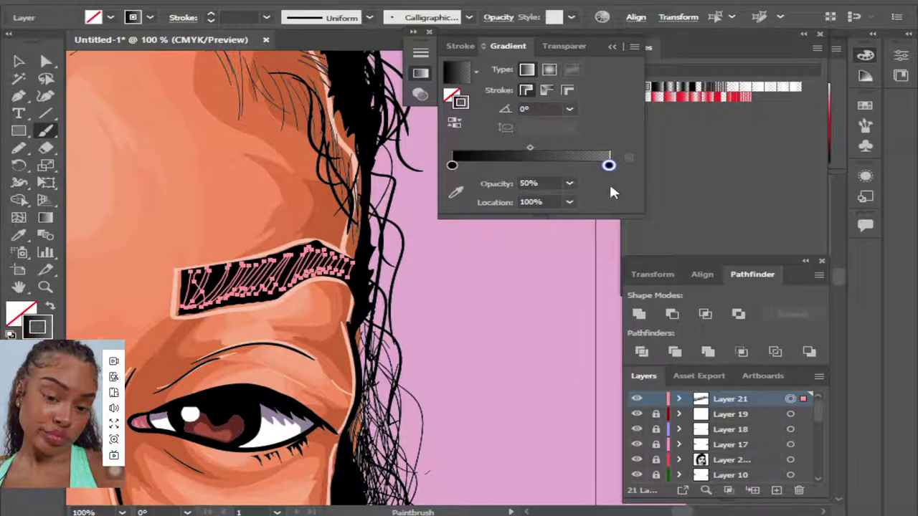
{"action": "left_click", "coordinate": [568, 184]}
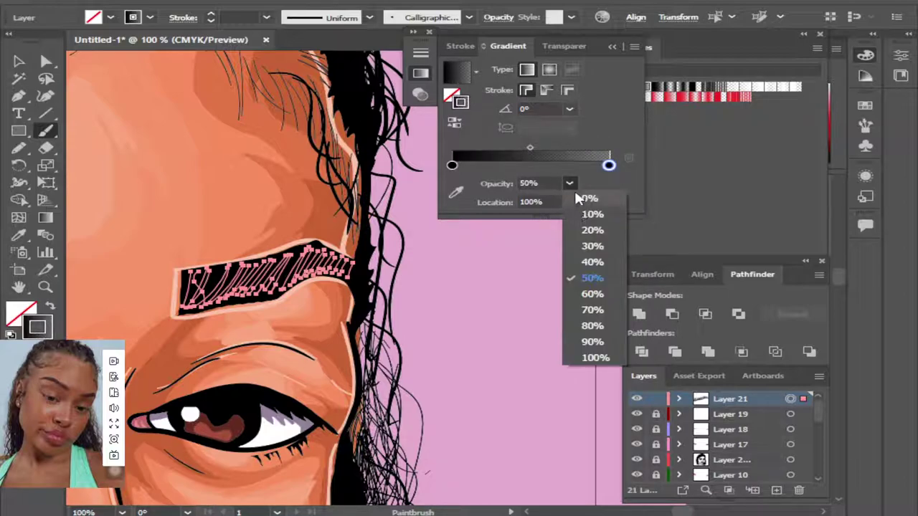
{"action": "left_click", "coordinate": [595, 355]}
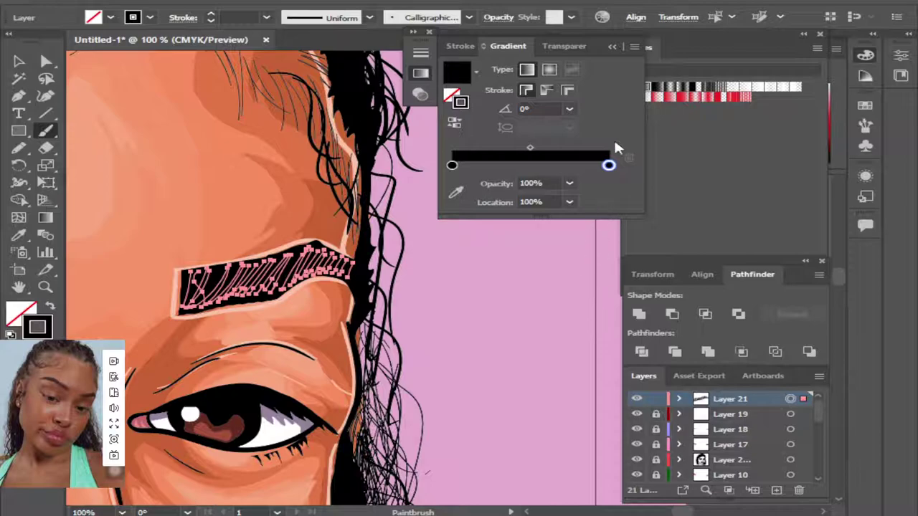
Lighten the gradient end stop's colour to grey, K 64.
{"action": "double_click", "coordinate": [608, 166]}
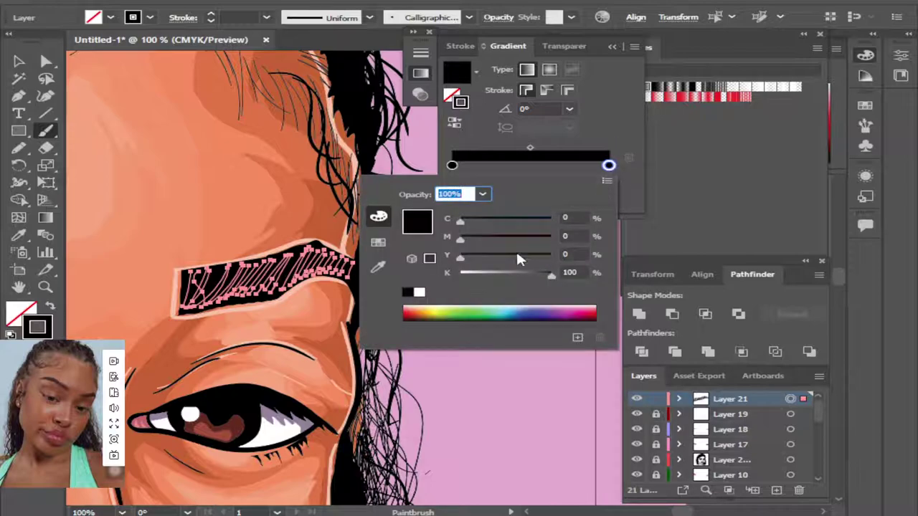
{"action": "left_click_drag", "start_coordinate": [542, 281], "coordinate": [527, 280]}
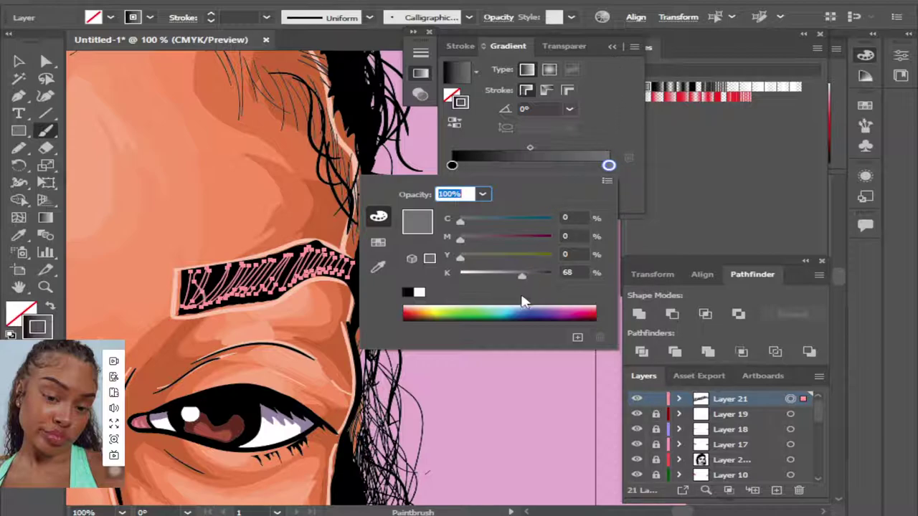
{"action": "left_click_drag", "start_coordinate": [522, 279], "coordinate": [519, 279]}
{"action": "key", "text": "Return"}
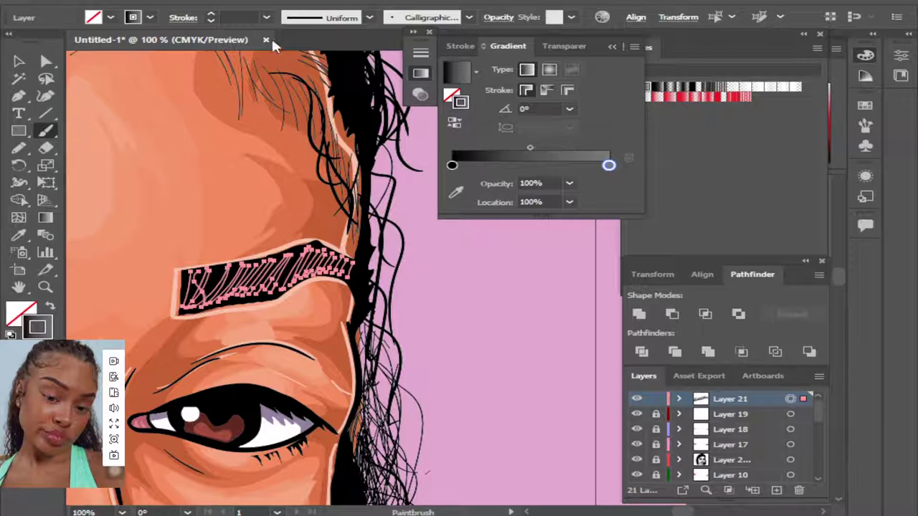
Deselect the strokes, then target Layer 21 and delete it with its eyebrow hatching.
{"action": "left_click", "coordinate": [222, 4]}
{"action": "left_click", "coordinate": [273, 39]}
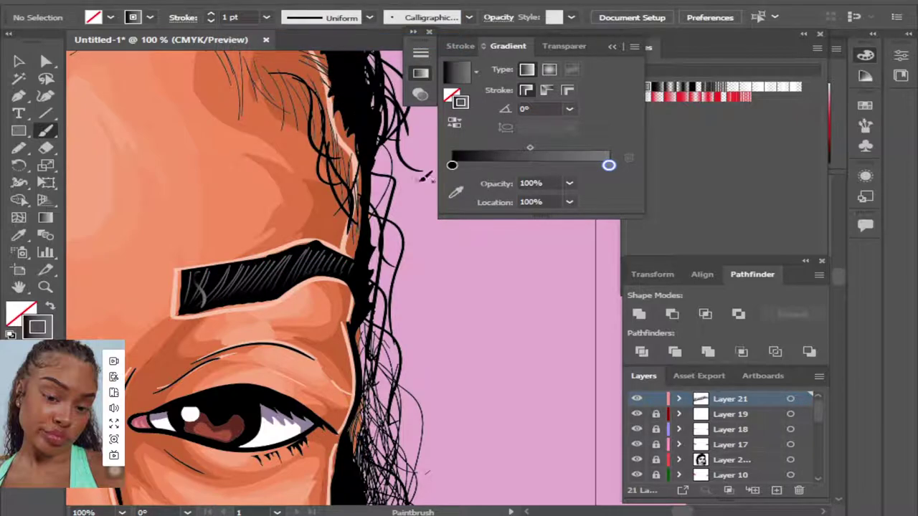
{"action": "key", "text": "ctrl+minus"}
{"action": "key", "text": "ctrl+minus"}
{"action": "key", "text": "ctrl+plus"}
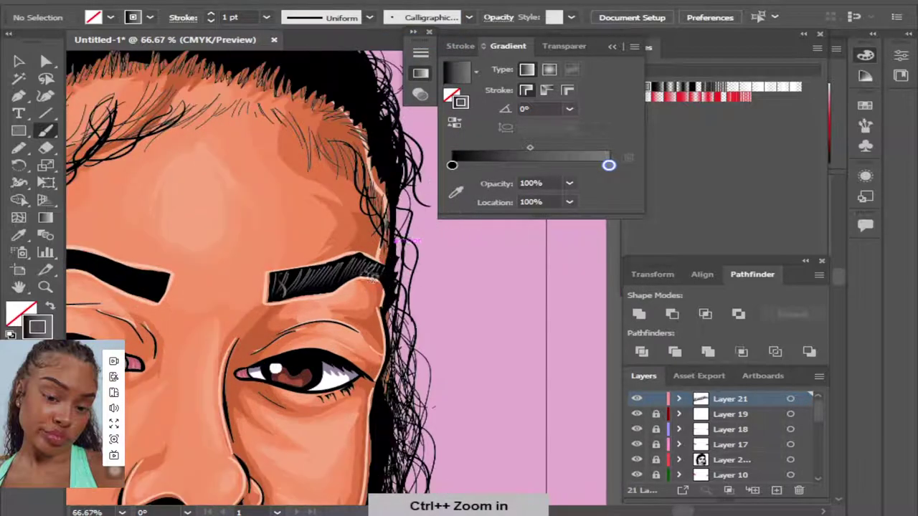
{"action": "key", "text": "ctrl+plus"}
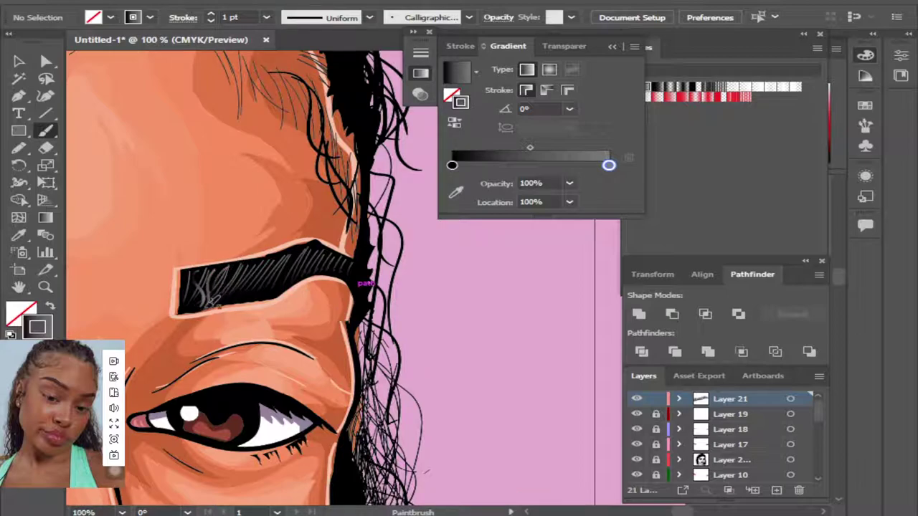
{"action": "left_click", "coordinate": [790, 398]}
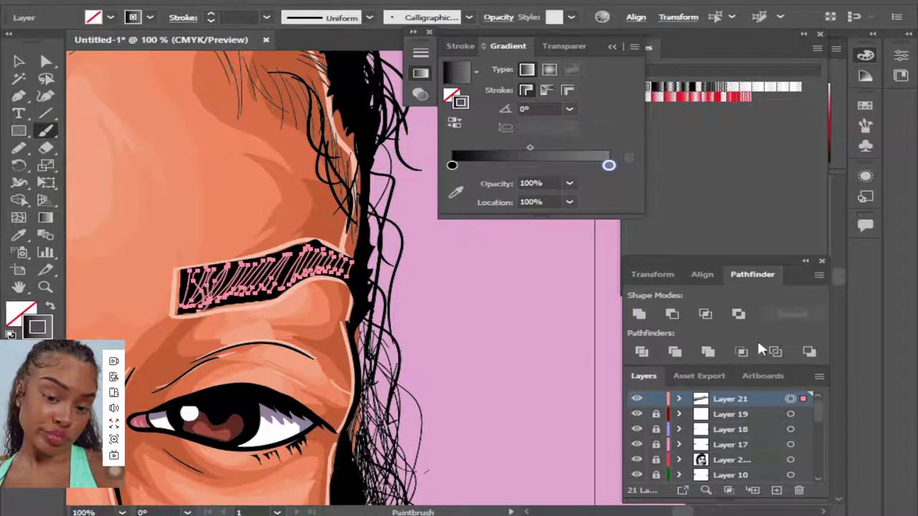
{"action": "left_click", "coordinate": [799, 489]}
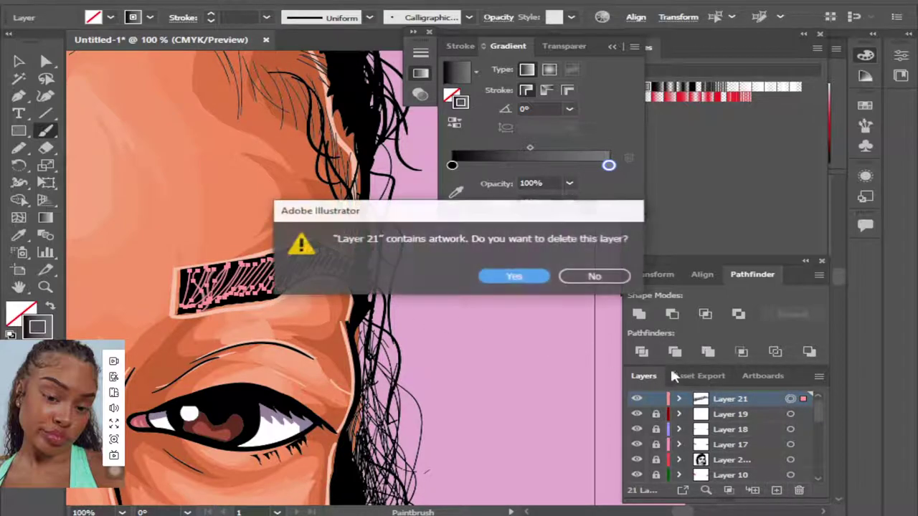
Confirm deleting Layer 21 and add a fresh empty layer, zoomed on the eyebrow.
{"action": "left_click", "coordinate": [536, 279]}
{"action": "left_click", "coordinate": [776, 489]}
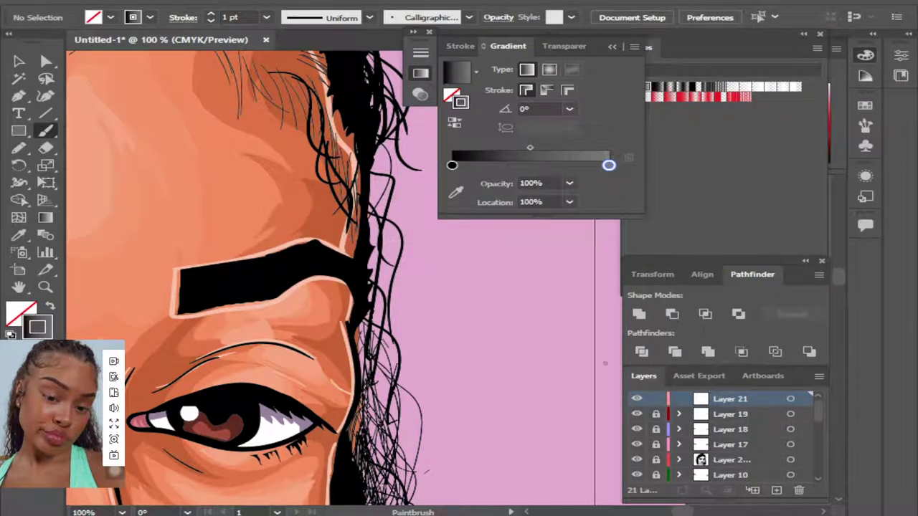
{"action": "left_click_drag", "start_coordinate": [682, 511], "coordinate": [663, 512]}
{"action": "key", "text": "ctrl+plus"}
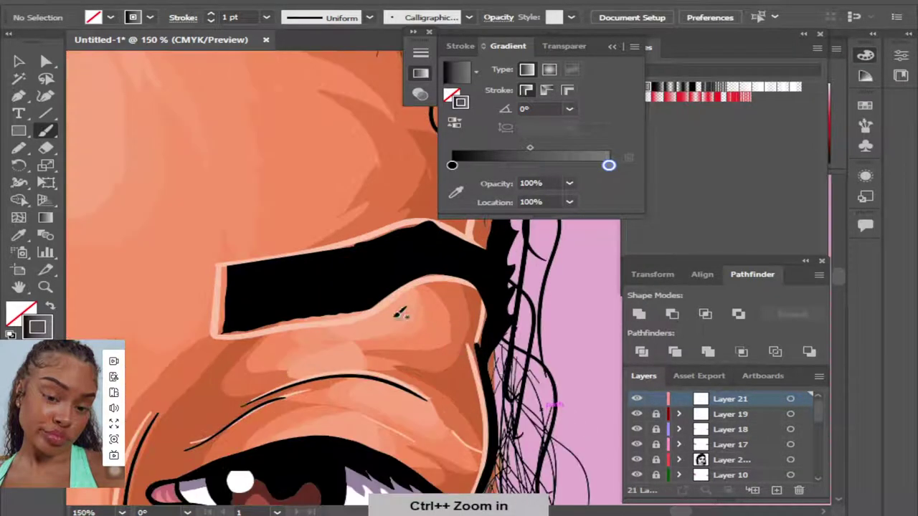
Set up a 0.25 pt stroke with a calligraphic hair brush.
{"action": "left_click", "coordinate": [266, 18]}
{"action": "left_click", "coordinate": [293, 33]}
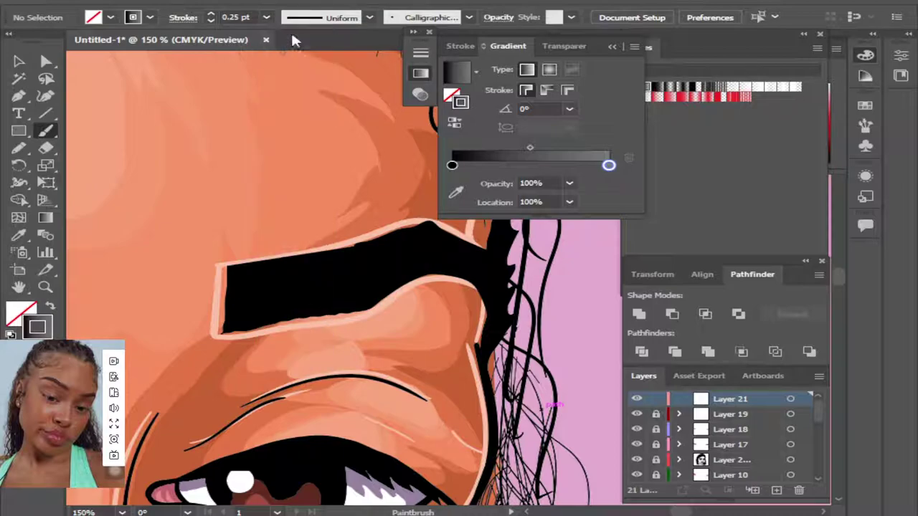
{"action": "left_click_drag", "start_coordinate": [235, 320], "coordinate": [267, 281]}
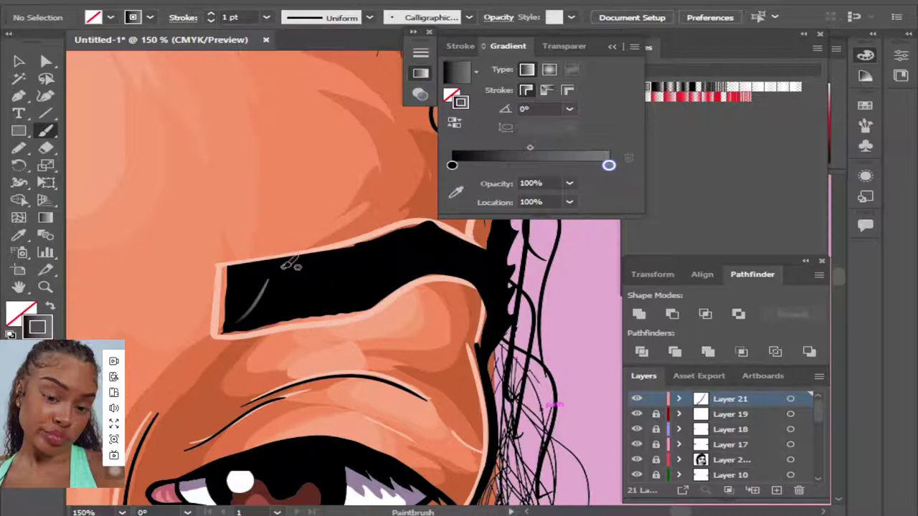
{"action": "key", "text": "ctrl+z"}
{"action": "key", "text": "F5"}
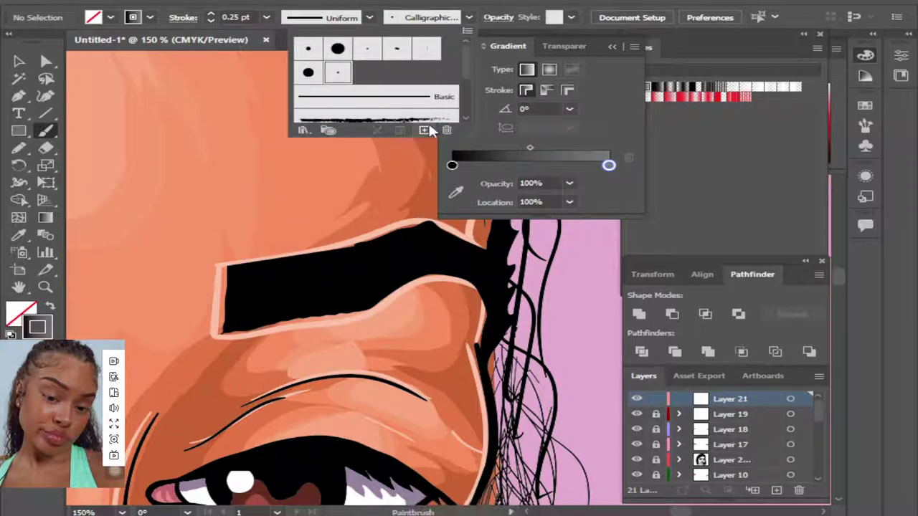
{"action": "left_click", "coordinate": [314, 48]}
{"action": "left_click", "coordinate": [266, 18]}
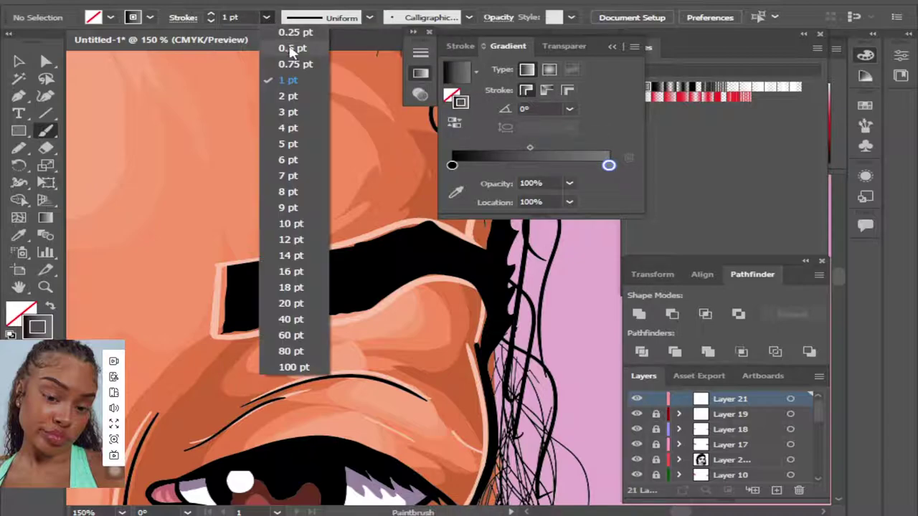
{"action": "left_click", "coordinate": [294, 33]}
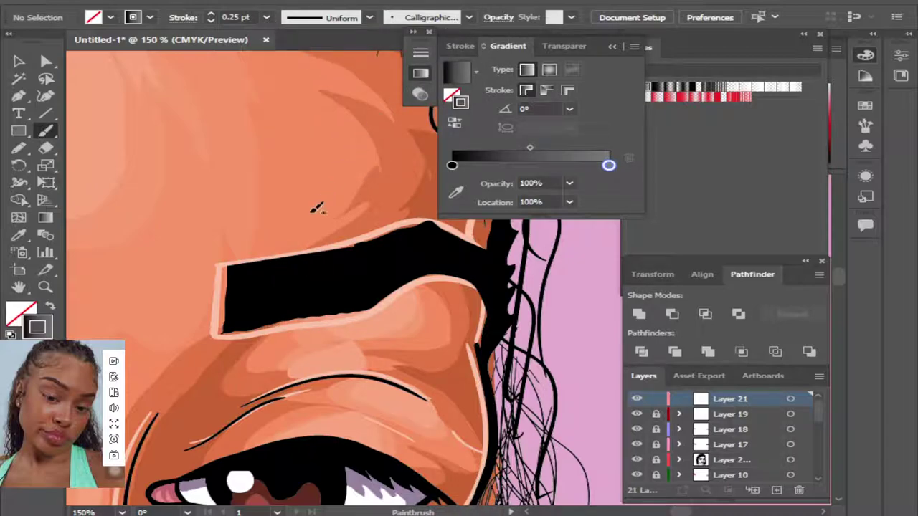
Paint fine hatching strokes along the right eyebrow from its left end to its right end.
{"action": "mouse_move", "coordinate": [236, 317]}
{"action": "left_mouse_down"}
{"action": "mouse_move", "coordinate": [290, 259]}
{"action": "mouse_move", "coordinate": [246, 320]}
{"action": "mouse_move", "coordinate": [307, 256]}
{"action": "mouse_move", "coordinate": [242, 311]}
{"action": "mouse_move", "coordinate": [280, 256]}
{"action": "mouse_move", "coordinate": [240, 308]}
{"action": "mouse_move", "coordinate": [272, 255]}
{"action": "mouse_move", "coordinate": [229, 308]}
{"action": "mouse_move", "coordinate": [231, 267]}
{"action": "mouse_move", "coordinate": [228, 316]}
{"action": "mouse_move", "coordinate": [247, 268]}
{"action": "mouse_move", "coordinate": [230, 323]}
{"action": "left_mouse_up"}
{"action": "mouse_move", "coordinate": [254, 259]}
{"action": "left_mouse_down"}
{"action": "mouse_move", "coordinate": [238, 310]}
{"action": "mouse_move", "coordinate": [247, 264]}
{"action": "left_mouse_up"}
{"action": "mouse_move", "coordinate": [244, 307]}
{"action": "left_mouse_down"}
{"action": "mouse_move", "coordinate": [276, 257]}
{"action": "mouse_move", "coordinate": [307, 250]}
{"action": "mouse_move", "coordinate": [280, 308]}
{"action": "mouse_move", "coordinate": [326, 257]}
{"action": "mouse_move", "coordinate": [284, 307]}
{"action": "mouse_move", "coordinate": [322, 254]}
{"action": "mouse_move", "coordinate": [320, 287]}
{"action": "mouse_move", "coordinate": [290, 310]}
{"action": "mouse_move", "coordinate": [348, 252]}
{"action": "left_mouse_up"}
{"action": "mouse_move", "coordinate": [297, 307]}
{"action": "left_mouse_down"}
{"action": "mouse_move", "coordinate": [362, 240]}
{"action": "mouse_move", "coordinate": [291, 297]}
{"action": "mouse_move", "coordinate": [317, 254]}
{"action": "mouse_move", "coordinate": [279, 307]}
{"action": "left_mouse_up"}
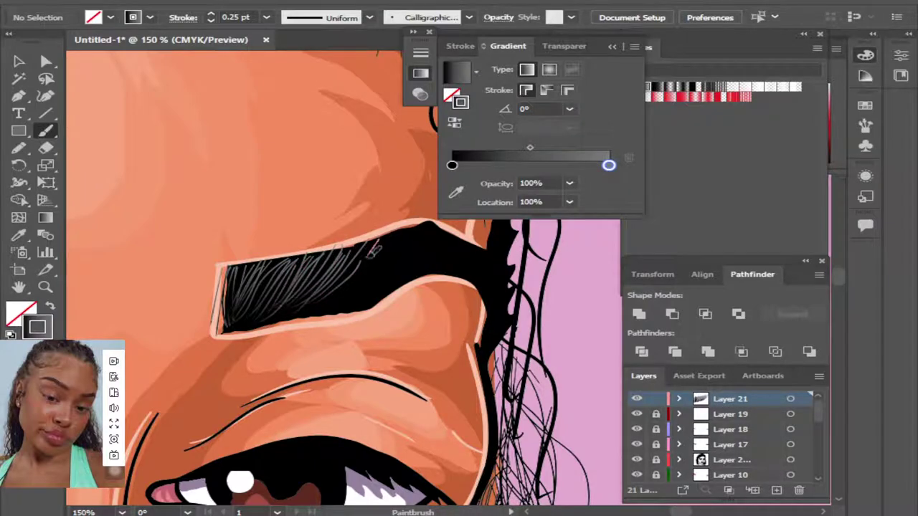
{"action": "key", "text": "ctrl+minus"}
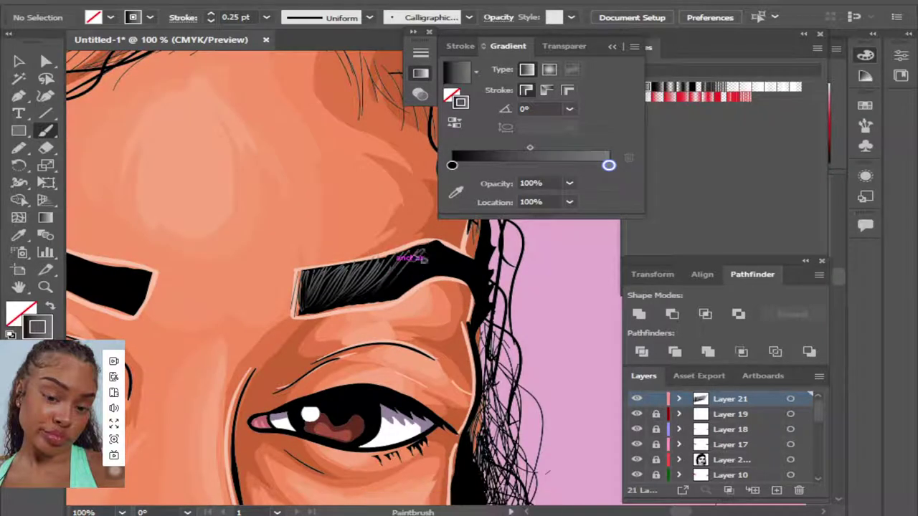
{"action": "left_click_drag", "start_coordinate": [379, 295], "coordinate": [426, 247]}
{"action": "mouse_move", "coordinate": [402, 287]}
{"action": "left_mouse_down"}
{"action": "mouse_move", "coordinate": [441, 238]}
{"action": "mouse_move", "coordinate": [446, 253]}
{"action": "left_mouse_up"}
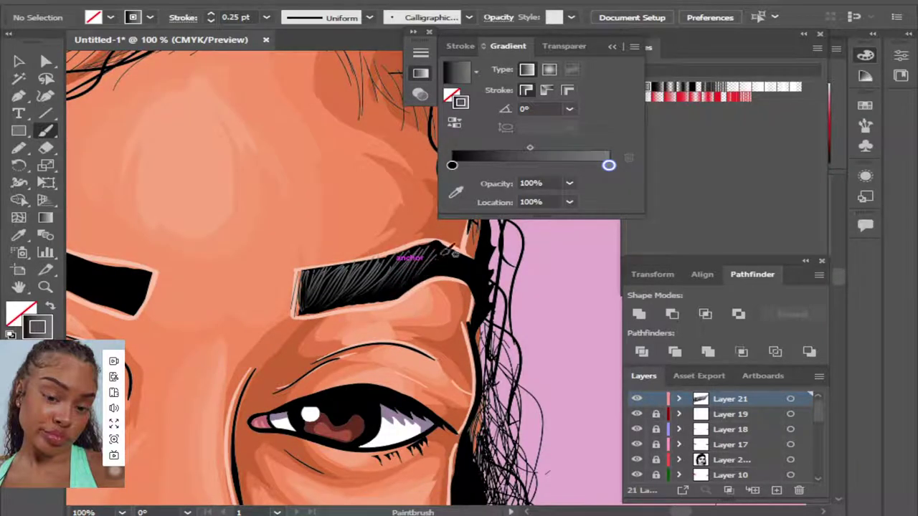
Add hair strokes to the left eyebrow and its tip, plus the right eyebrow's inner end.
{"action": "key", "text": "ctrl+minus"}
{"action": "key", "text": "ctrl+minus"}
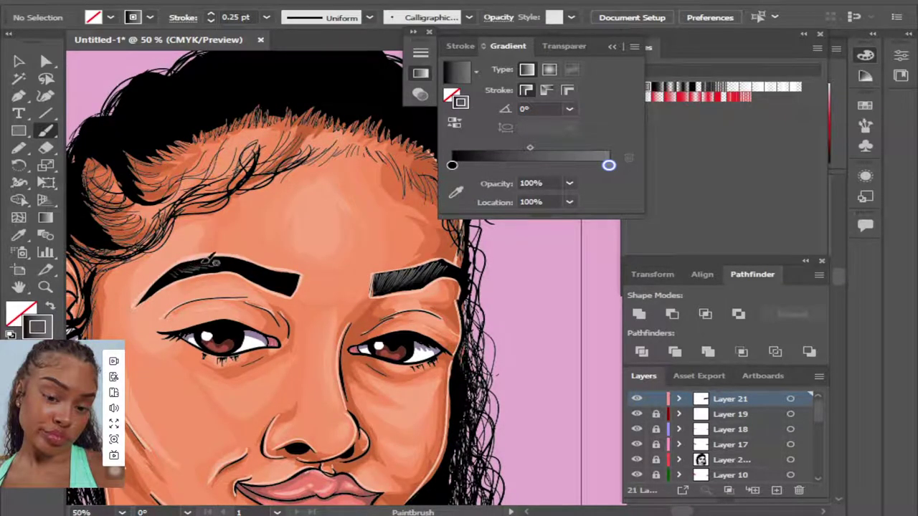
{"action": "left_click_drag", "start_coordinate": [209, 262], "coordinate": [248, 266]}
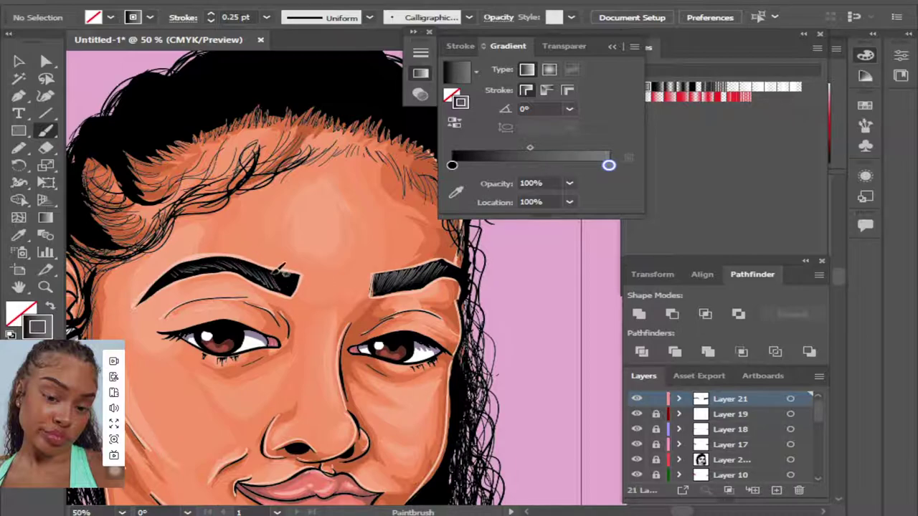
{"action": "left_click_drag", "start_coordinate": [279, 268], "coordinate": [288, 282]}
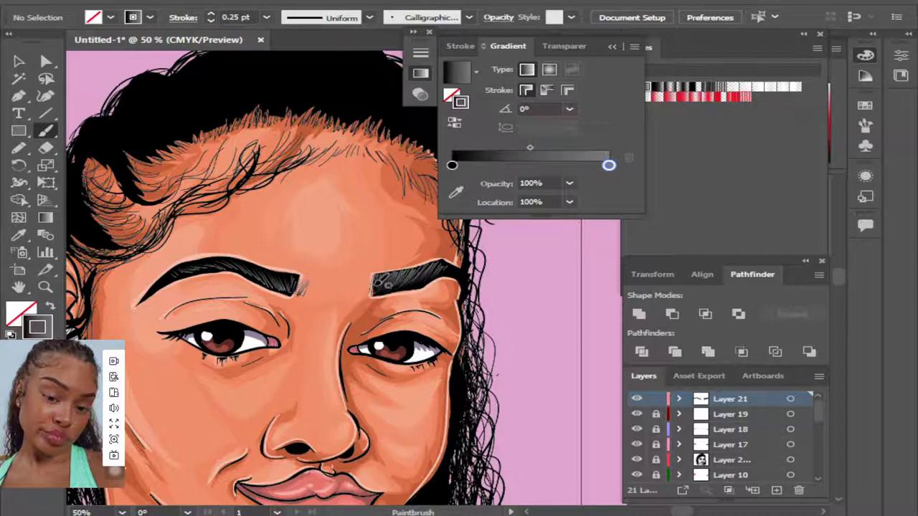
{"action": "left_click_drag", "start_coordinate": [367, 290], "coordinate": [379, 287]}
{"action": "key", "text": "ctrl+minus"}
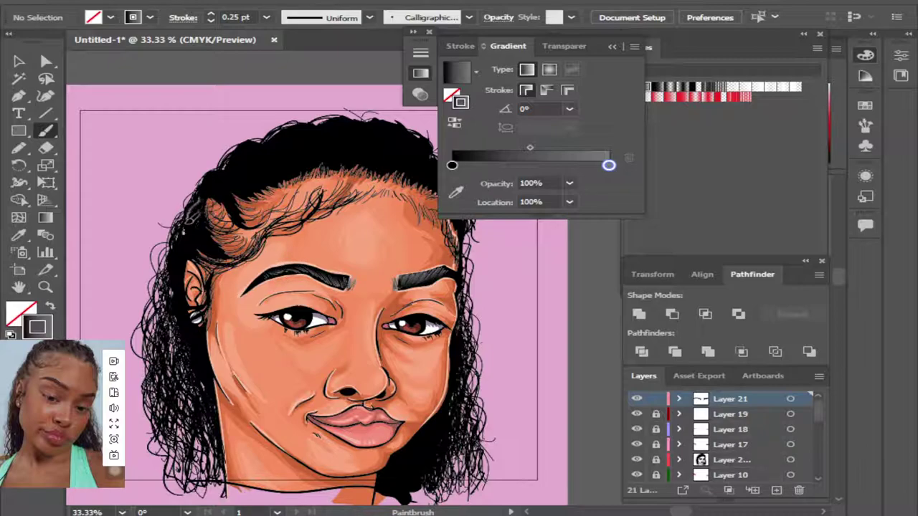
Paint thin wispy hair strands along the left hairline, near the ear and across the forehead.
{"action": "mouse_move", "coordinate": [209, 201]}
{"action": "left_mouse_down"}
{"action": "mouse_move", "coordinate": [189, 224]}
{"action": "mouse_move", "coordinate": [208, 205]}
{"action": "mouse_move", "coordinate": [204, 234]}
{"action": "mouse_move", "coordinate": [214, 237]}
{"action": "left_mouse_up"}
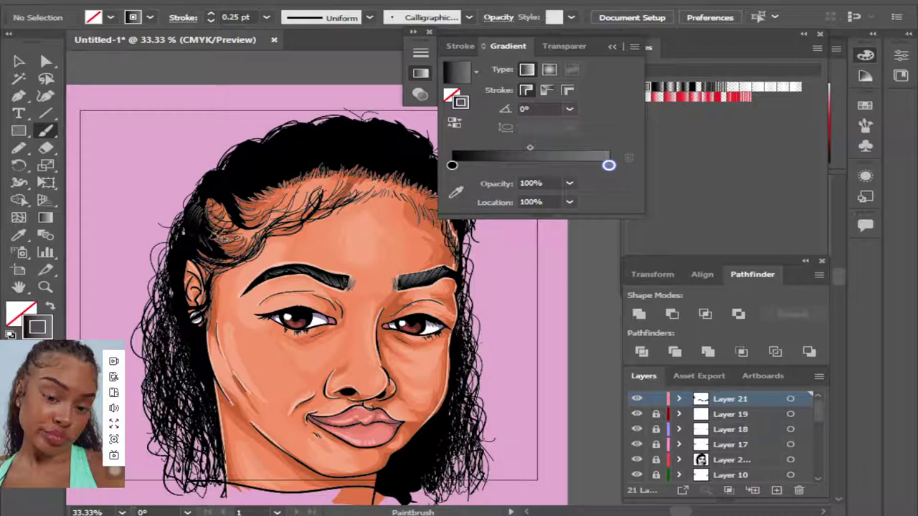
{"action": "mouse_move", "coordinate": [220, 247]}
{"action": "left_mouse_down"}
{"action": "mouse_move", "coordinate": [215, 230]}
{"action": "mouse_move", "coordinate": [228, 241]}
{"action": "left_mouse_up"}
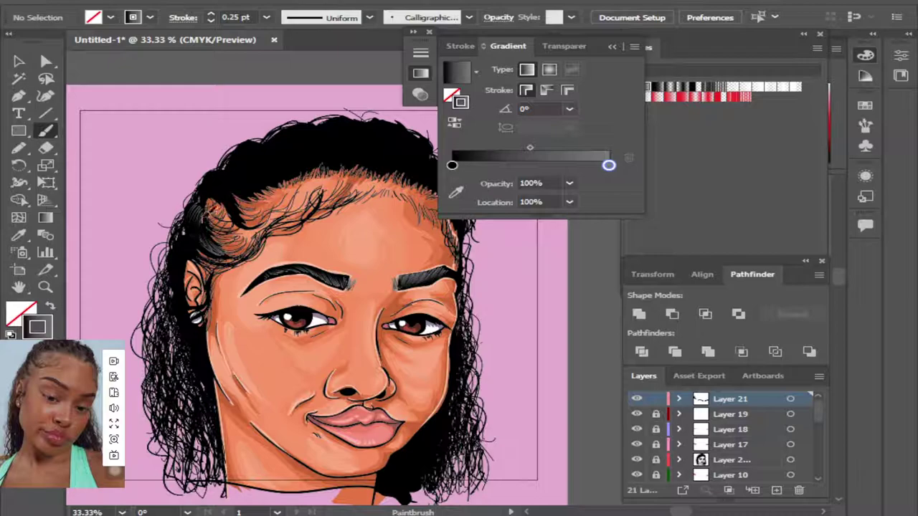
{"action": "mouse_move", "coordinate": [196, 207]}
{"action": "left_mouse_down"}
{"action": "mouse_move", "coordinate": [191, 258]}
{"action": "mouse_move", "coordinate": [215, 273]}
{"action": "left_mouse_up"}
{"action": "mouse_move", "coordinate": [185, 242]}
{"action": "left_mouse_down"}
{"action": "mouse_move", "coordinate": [226, 275]}
{"action": "mouse_move", "coordinate": [188, 242]}
{"action": "mouse_move", "coordinate": [215, 267]}
{"action": "mouse_move", "coordinate": [243, 265]}
{"action": "left_mouse_up"}
{"action": "left_click_drag", "start_coordinate": [215, 237], "coordinate": [228, 249]}
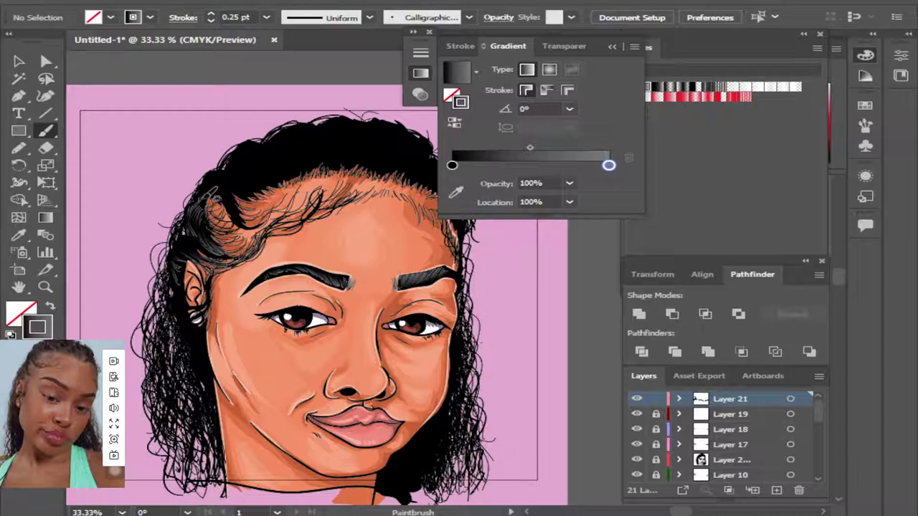
{"action": "left_click_drag", "start_coordinate": [213, 188], "coordinate": [248, 227]}
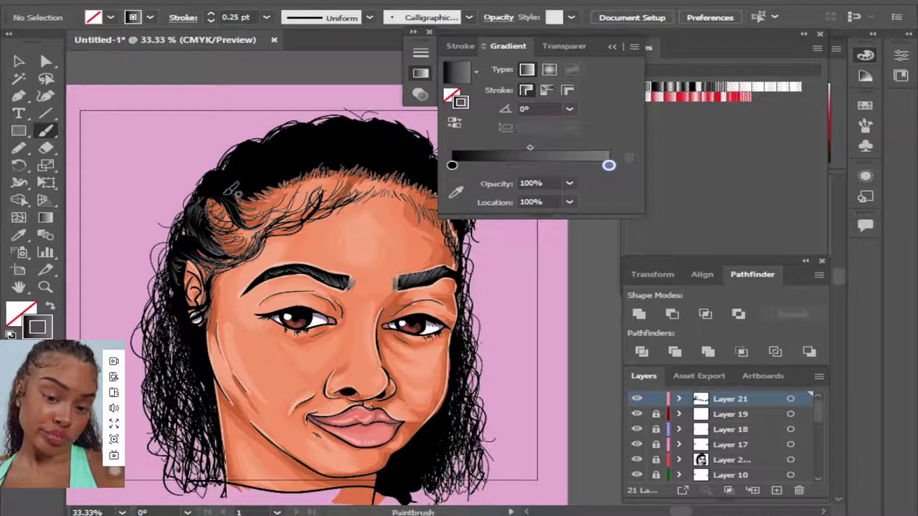
{"action": "left_click_drag", "start_coordinate": [231, 187], "coordinate": [252, 217]}
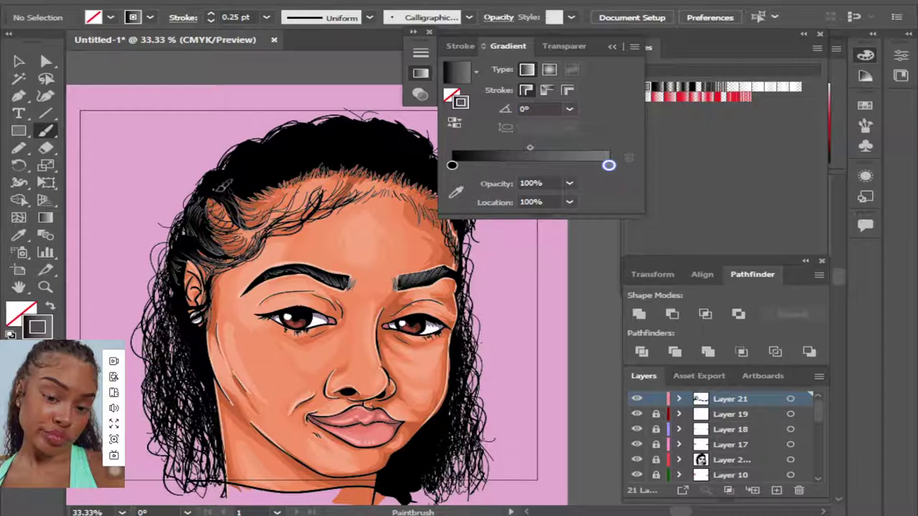
{"action": "mouse_move", "coordinate": [219, 185]}
{"action": "left_mouse_down"}
{"action": "mouse_move", "coordinate": [247, 218]}
{"action": "mouse_move", "coordinate": [244, 198]}
{"action": "mouse_move", "coordinate": [265, 197]}
{"action": "left_mouse_up"}
{"action": "mouse_move", "coordinate": [230, 168]}
{"action": "left_mouse_down"}
{"action": "mouse_move", "coordinate": [273, 188]}
{"action": "mouse_move", "coordinate": [248, 176]}
{"action": "mouse_move", "coordinate": [307, 175]}
{"action": "left_mouse_up"}
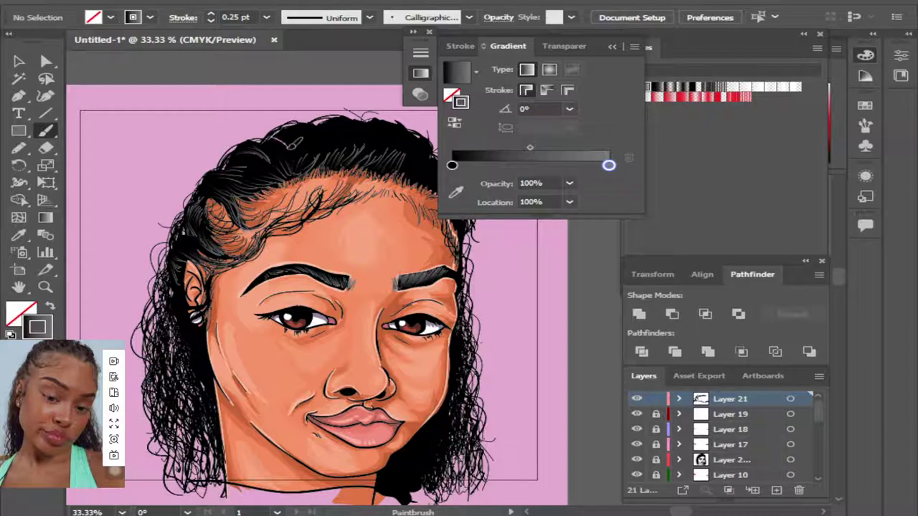
{"action": "left_click_drag", "start_coordinate": [283, 128], "coordinate": [303, 142]}
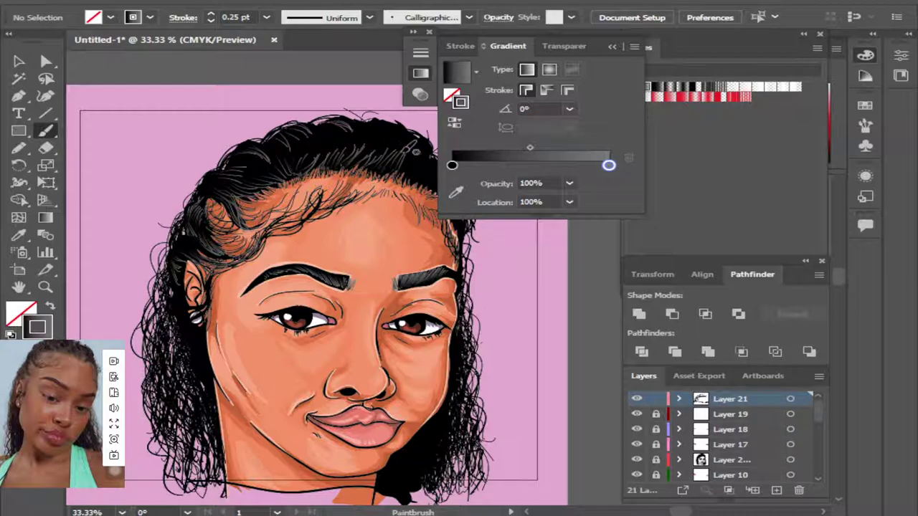
{"action": "key", "text": "ctrl+minus"}
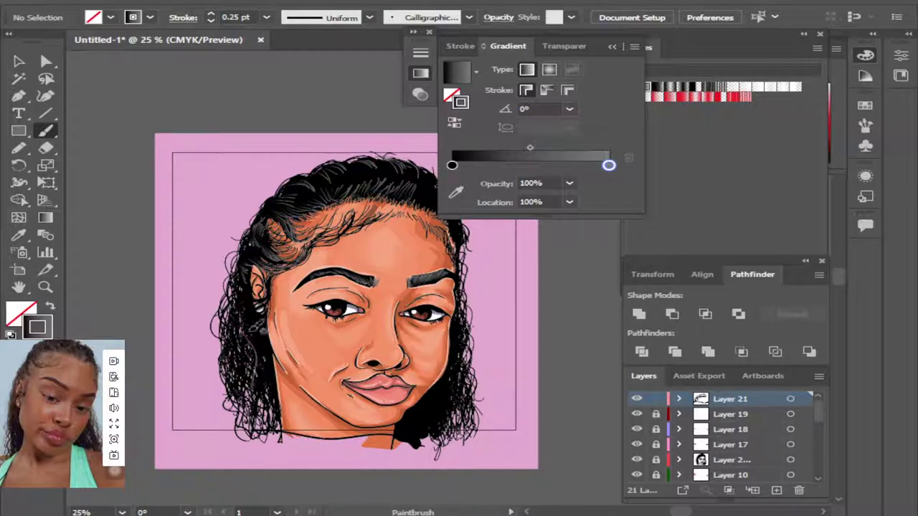
Add light hair strands beside the left side of the face.
{"action": "mouse_move", "coordinate": [247, 315]}
{"action": "left_mouse_down"}
{"action": "mouse_move", "coordinate": [229, 358]}
{"action": "mouse_move", "coordinate": [233, 416]}
{"action": "left_mouse_up"}
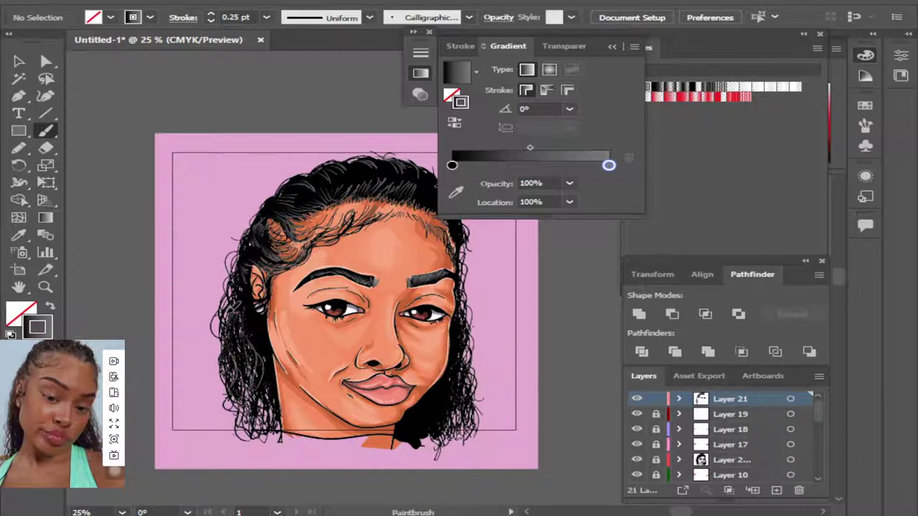
{"action": "left_click_drag", "start_coordinate": [240, 330], "coordinate": [229, 373]}
{"action": "left_click_drag", "start_coordinate": [248, 305], "coordinate": [260, 352]}
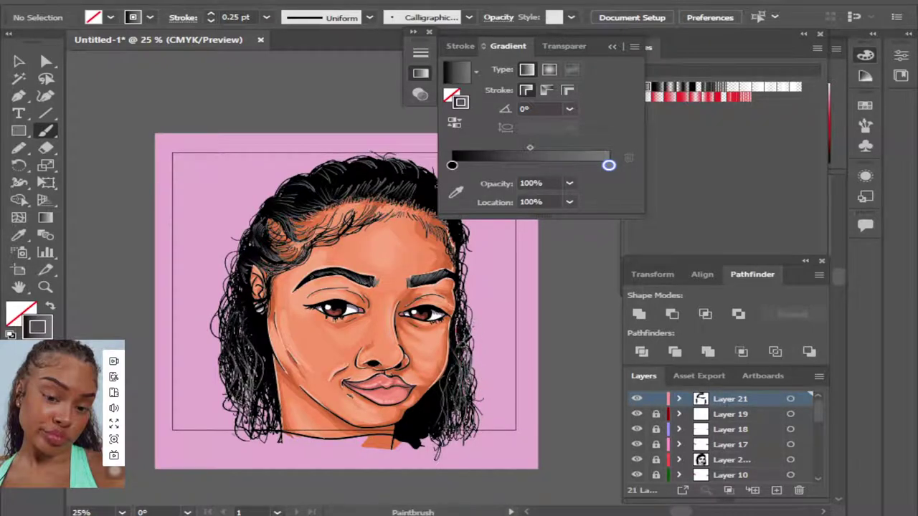
Paint a fine light lash stroke along the upper eyelid.
{"action": "key", "text": "ctrl+plus"}
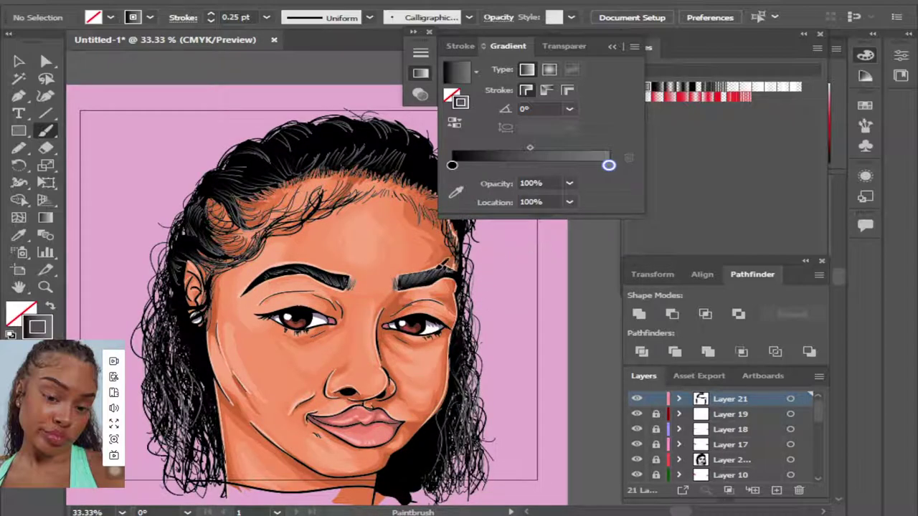
{"action": "key", "text": "ctrl+plus"}
{"action": "key", "text": "ctrl+plus"}
{"action": "key", "text": "ctrl+plus"}
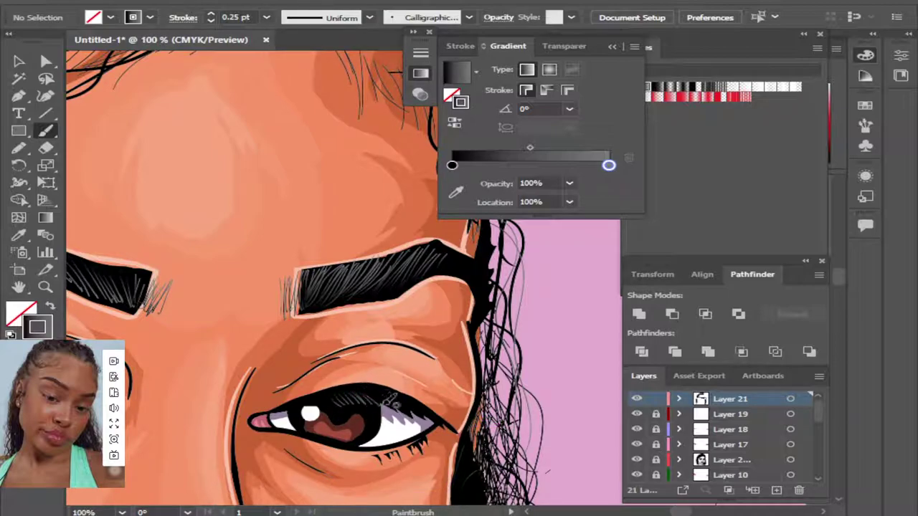
{"action": "left_click_drag", "start_coordinate": [385, 393], "coordinate": [453, 426]}
{"action": "key", "text": "ctrl+minus"}
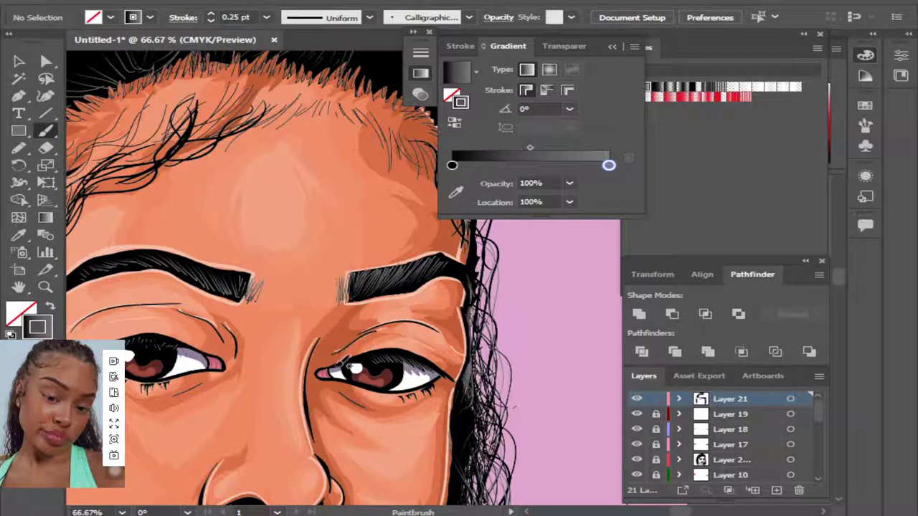
Add a white highlight dot to the right eye's iris.
{"action": "left_click", "coordinate": [356, 368]}
{"action": "scroll", "coordinate": [843, 274], "scroll_direction": "up", "scroll_amount": 5}
{"action": "scroll", "coordinate": [842, 275], "scroll_direction": "up", "scroll_amount": 2}
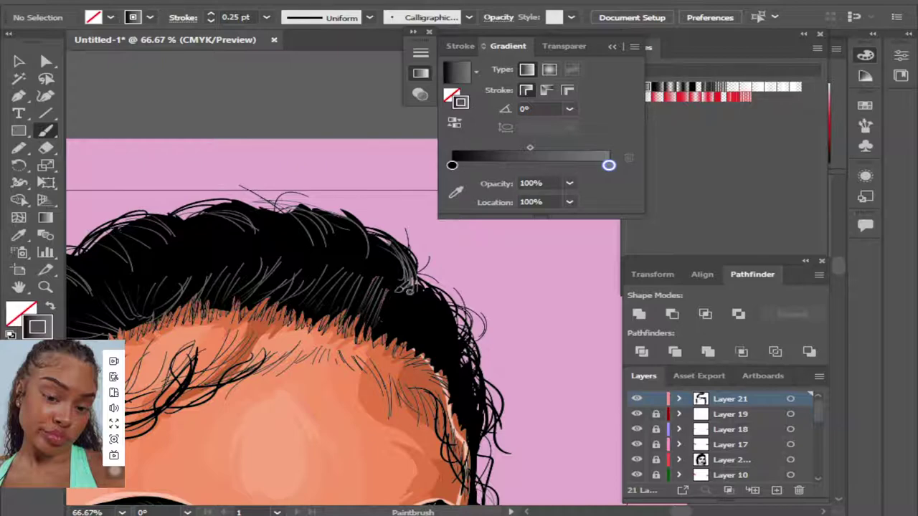
Paint fine light strands through the black hair and along its right edge.
{"action": "mouse_move", "coordinate": [404, 304]}
{"action": "left_mouse_down"}
{"action": "mouse_move", "coordinate": [407, 327]}
{"action": "mouse_move", "coordinate": [423, 294]}
{"action": "left_mouse_up"}
{"action": "mouse_move", "coordinate": [430, 337]}
{"action": "left_mouse_down"}
{"action": "mouse_move", "coordinate": [451, 309]}
{"action": "mouse_move", "coordinate": [473, 362]}
{"action": "left_mouse_up"}
{"action": "mouse_move", "coordinate": [465, 329]}
{"action": "left_mouse_down"}
{"action": "mouse_move", "coordinate": [487, 379]}
{"action": "mouse_move", "coordinate": [508, 477]}
{"action": "left_mouse_up"}
{"action": "left_click_drag", "start_coordinate": [486, 397], "coordinate": [500, 496]}
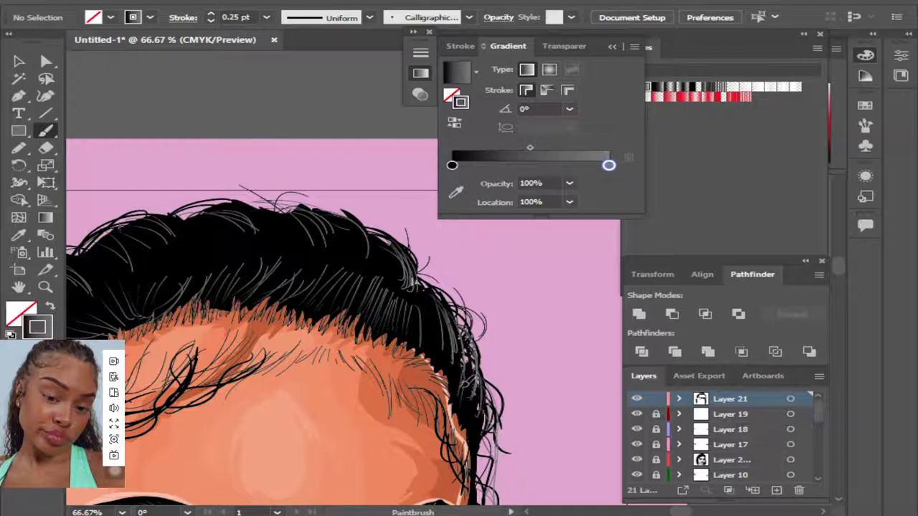
{"action": "left_click_drag", "start_coordinate": [463, 373], "coordinate": [487, 430]}
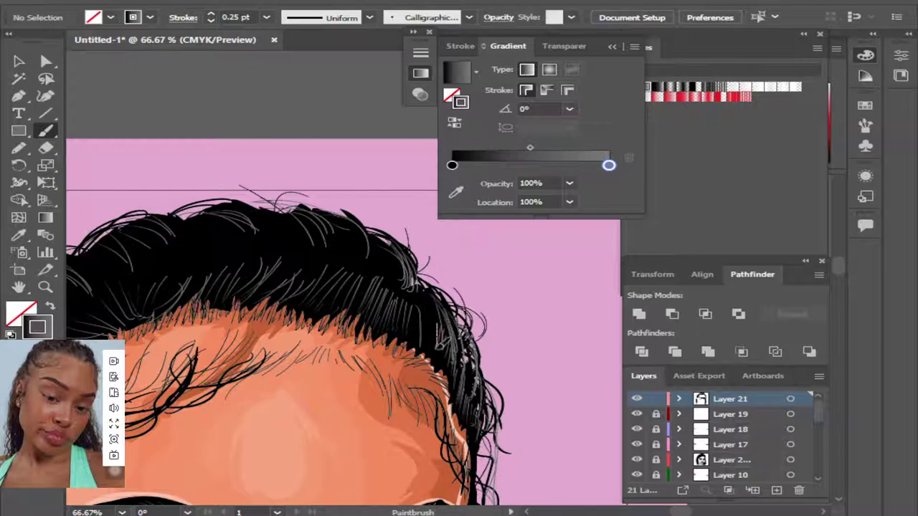
{"action": "left_click_drag", "start_coordinate": [439, 336], "coordinate": [433, 333]}
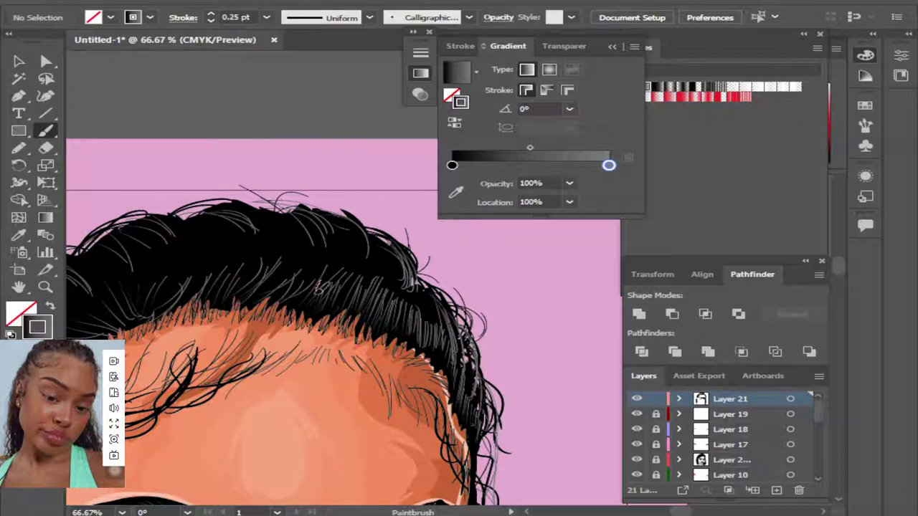
{"action": "key", "text": "ctrl+minus"}
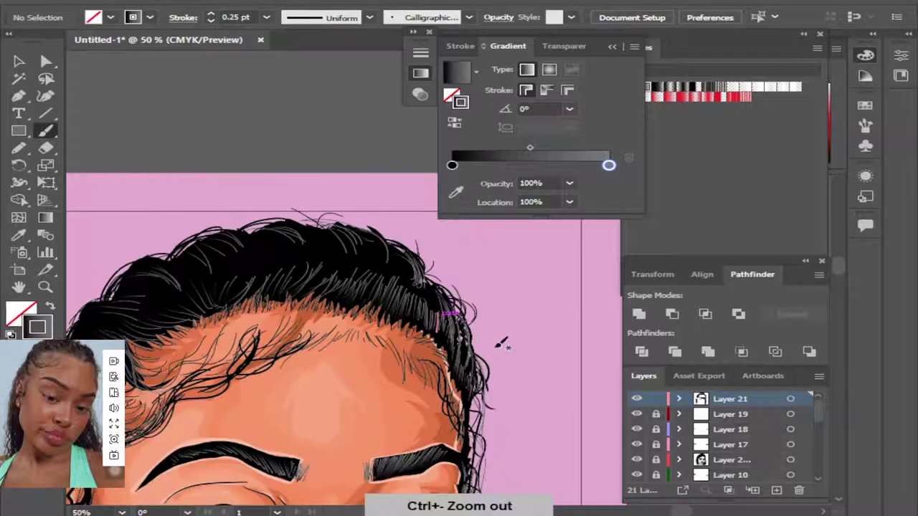
{"action": "key", "text": "ctrl+minus"}
{"action": "key", "text": "ctrl+minus"}
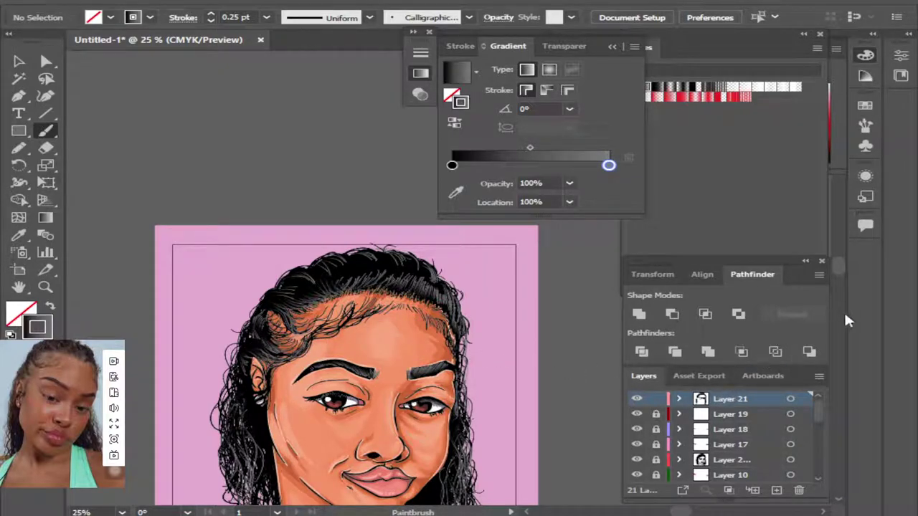
Give Layer 21's hair strokes a three-stop gradient with the middle stop near 53.6%.
{"action": "left_click_drag", "start_coordinate": [838, 271], "coordinate": [840, 278]}
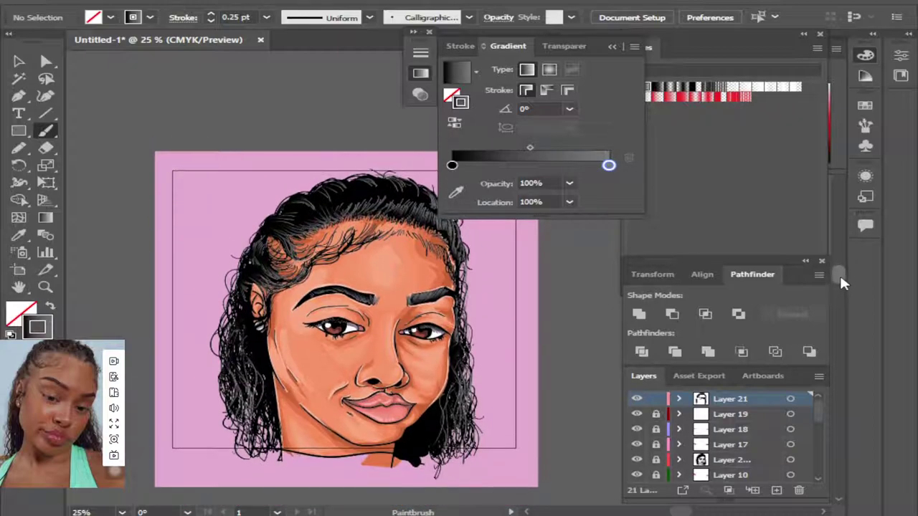
{"action": "left_click", "coordinate": [790, 400]}
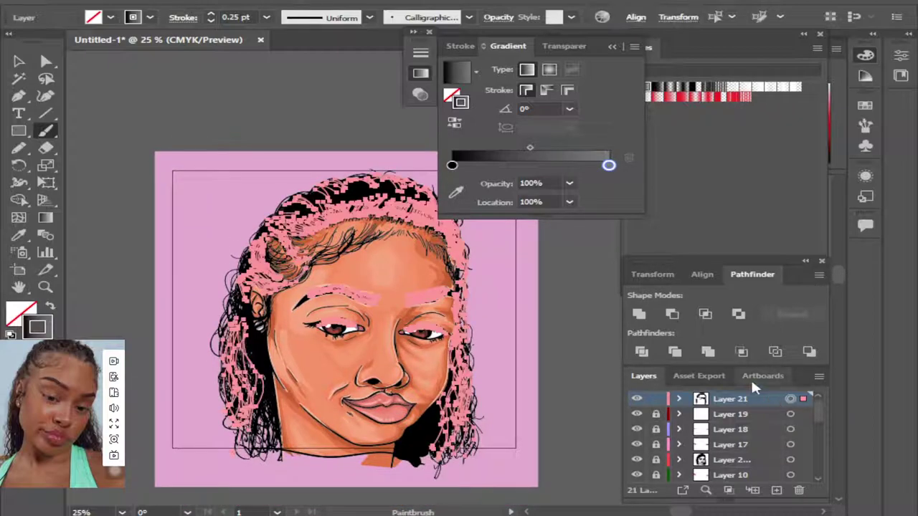
{"action": "left_click", "coordinate": [535, 166]}
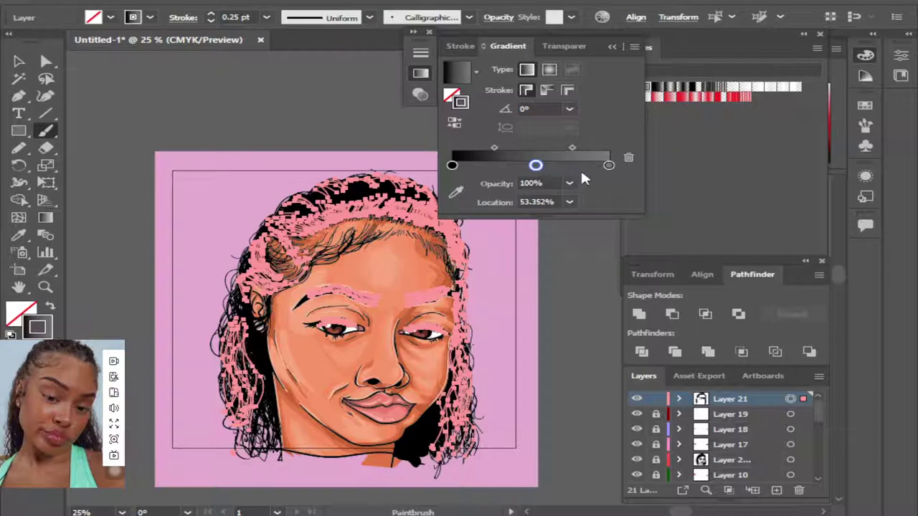
{"action": "mouse_move", "coordinate": [608, 166]}
{"action": "left_mouse_down"}
{"action": "mouse_move", "coordinate": [522, 166]}
{"action": "mouse_move", "coordinate": [608, 166]}
{"action": "left_mouse_up"}
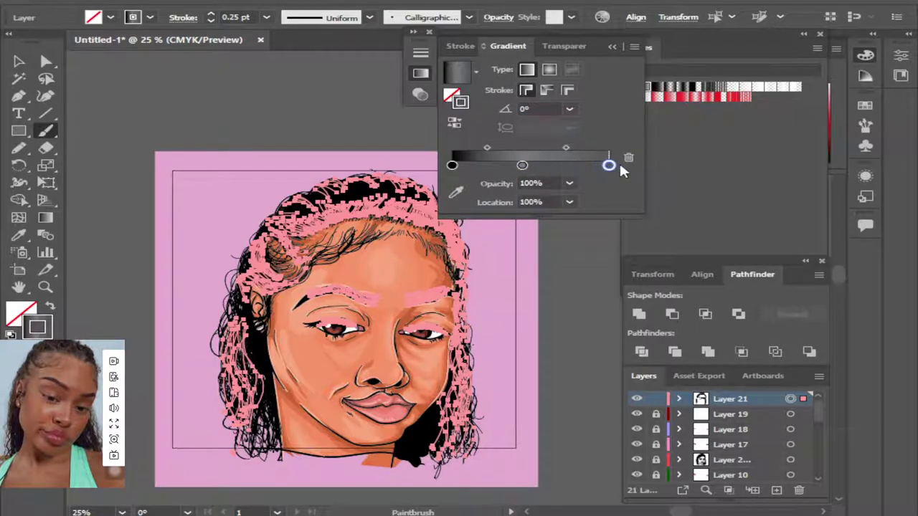
{"action": "mouse_move", "coordinate": [522, 165]}
{"action": "left_mouse_down"}
{"action": "mouse_move", "coordinate": [549, 165]}
{"action": "mouse_move", "coordinate": [535, 166]}
{"action": "left_mouse_up"}
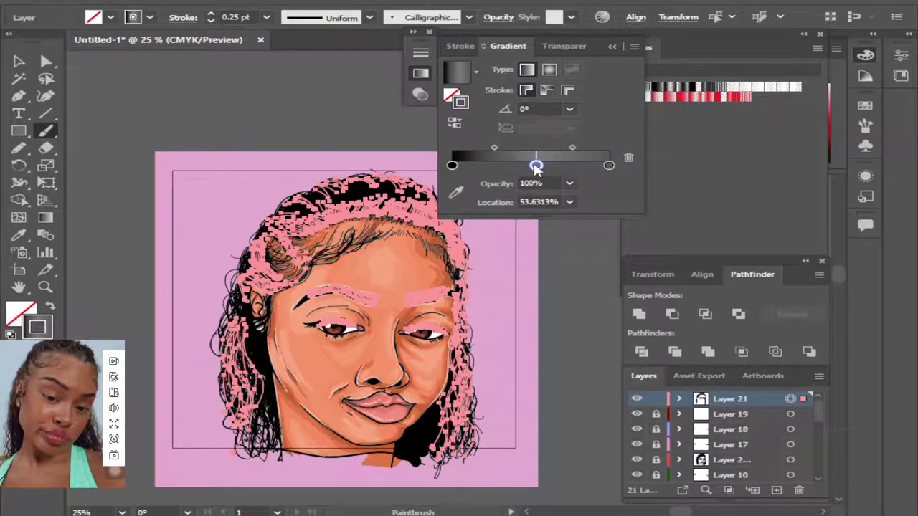
{"action": "left_click", "coordinate": [609, 165]}
{"action": "double_click", "coordinate": [608, 167]}
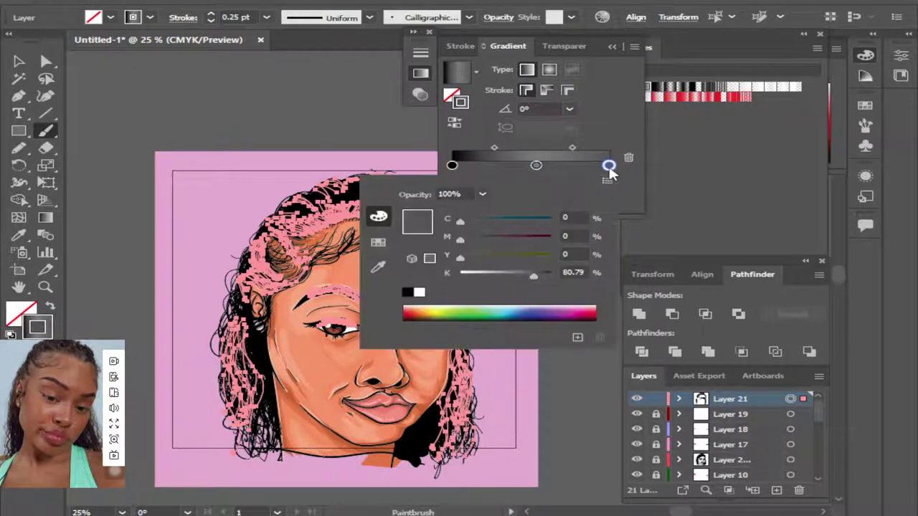
{"action": "left_click", "coordinate": [452, 164]}
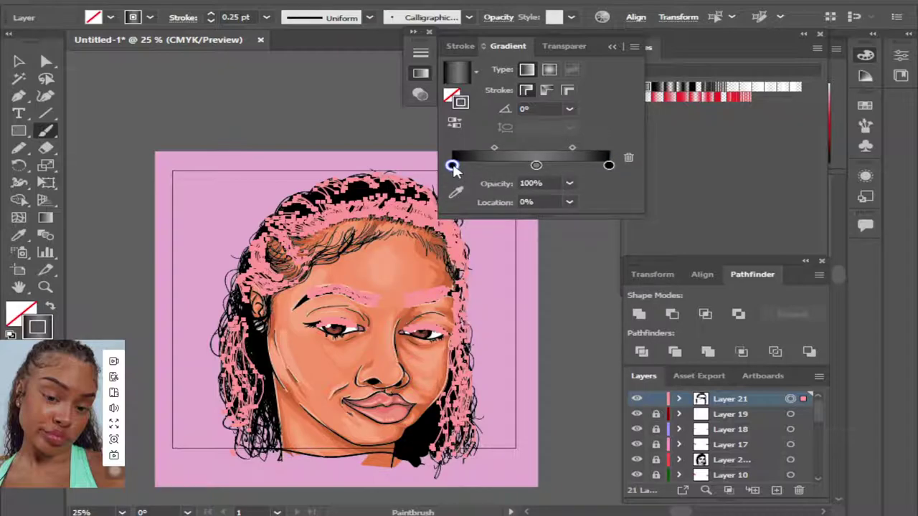
{"action": "double_click", "coordinate": [451, 166]}
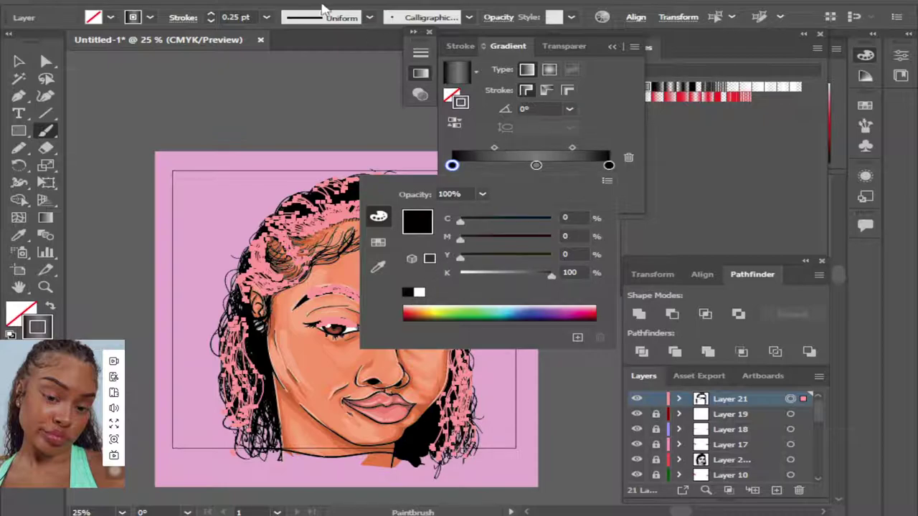
{"action": "key", "text": "Escape"}
Deselect all artwork, return to the Selection tool, and collapse the Gradient panel.
{"action": "left_click", "coordinate": [247, 2]}
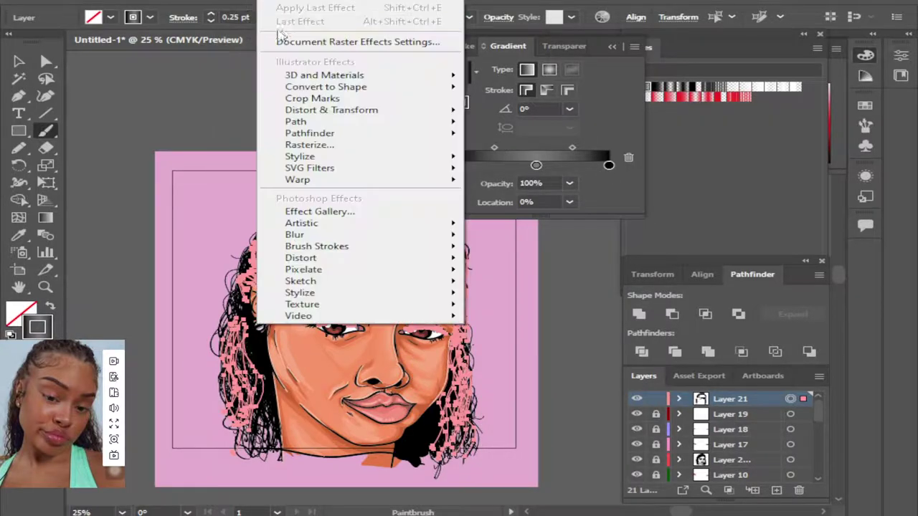
{"action": "left_click", "coordinate": [272, 43]}
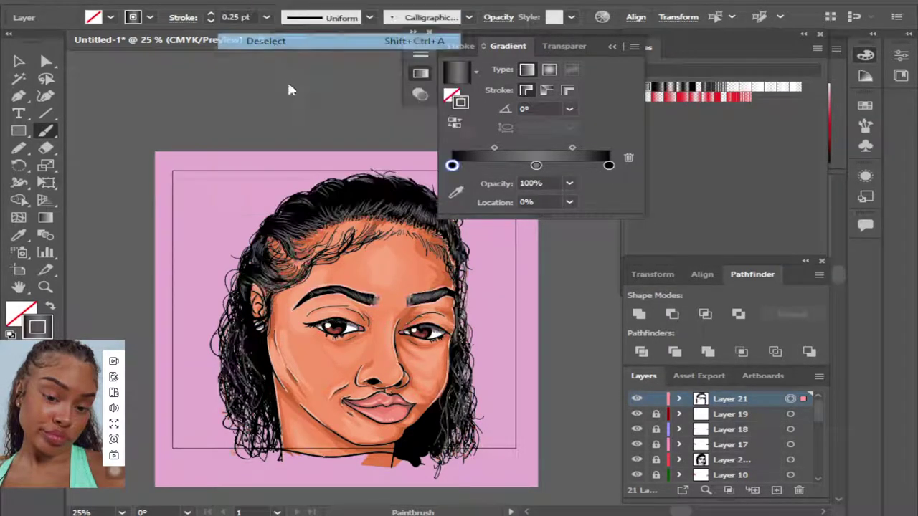
{"action": "left_click", "coordinate": [19, 63]}
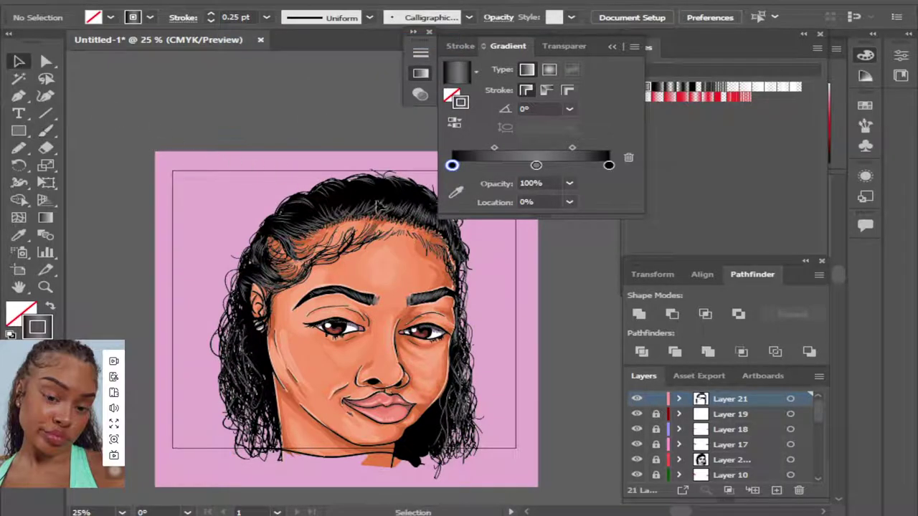
{"action": "left_click", "coordinate": [611, 47]}
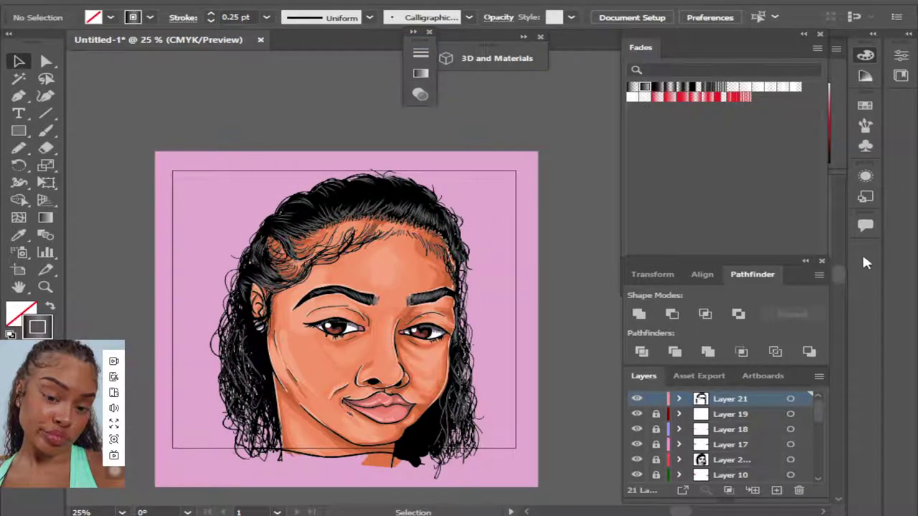
{"action": "key", "text": "ctrl+plus"}
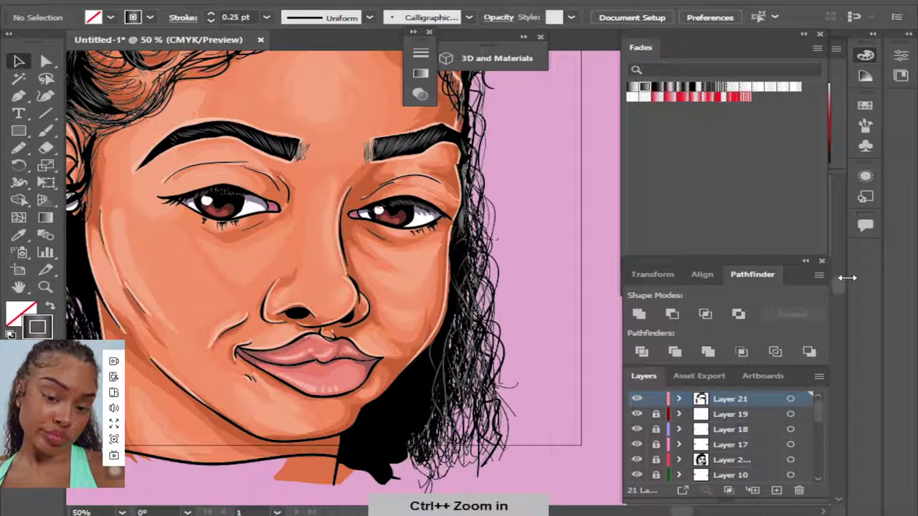
{"action": "scroll", "coordinate": [842, 275], "scroll_direction": "up", "scroll_amount": 5}
{"action": "scroll", "coordinate": [842, 272], "scroll_direction": "up", "scroll_amount": 1}
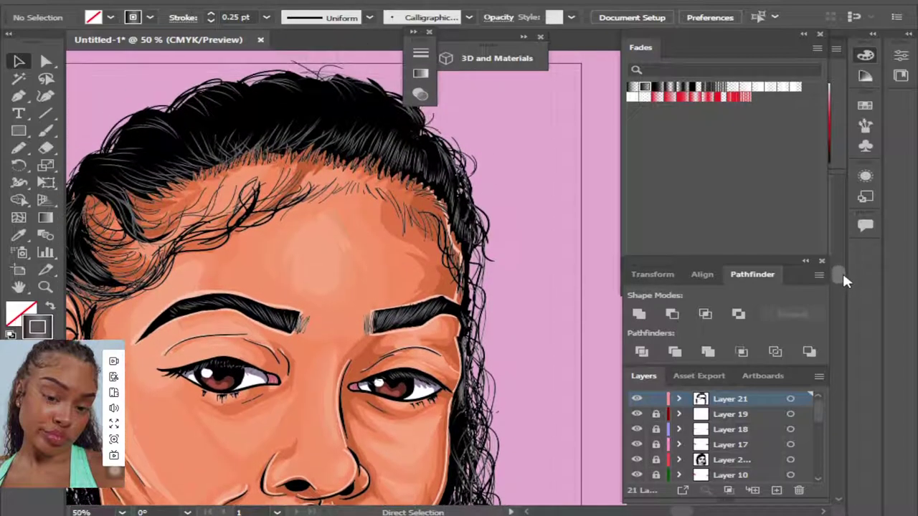
{"action": "scroll", "coordinate": [843, 271], "scroll_direction": "down", "scroll_amount": 1}
{"action": "key", "text": "ctrl+minus"}
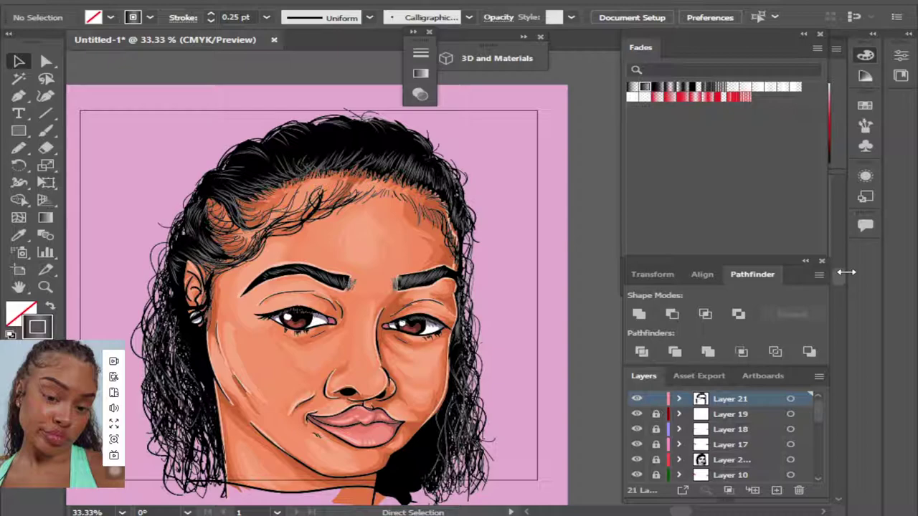
{"action": "scroll", "coordinate": [840, 279], "scroll_direction": "down", "scroll_amount": 3}
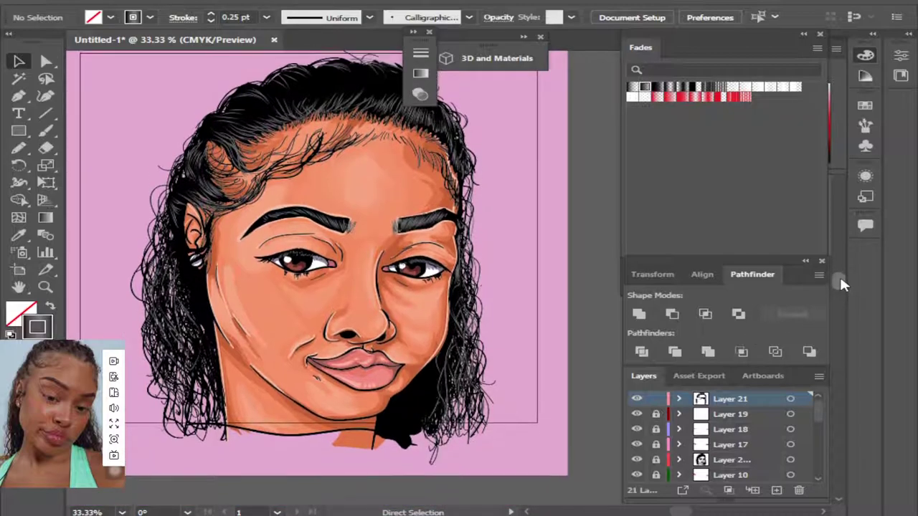